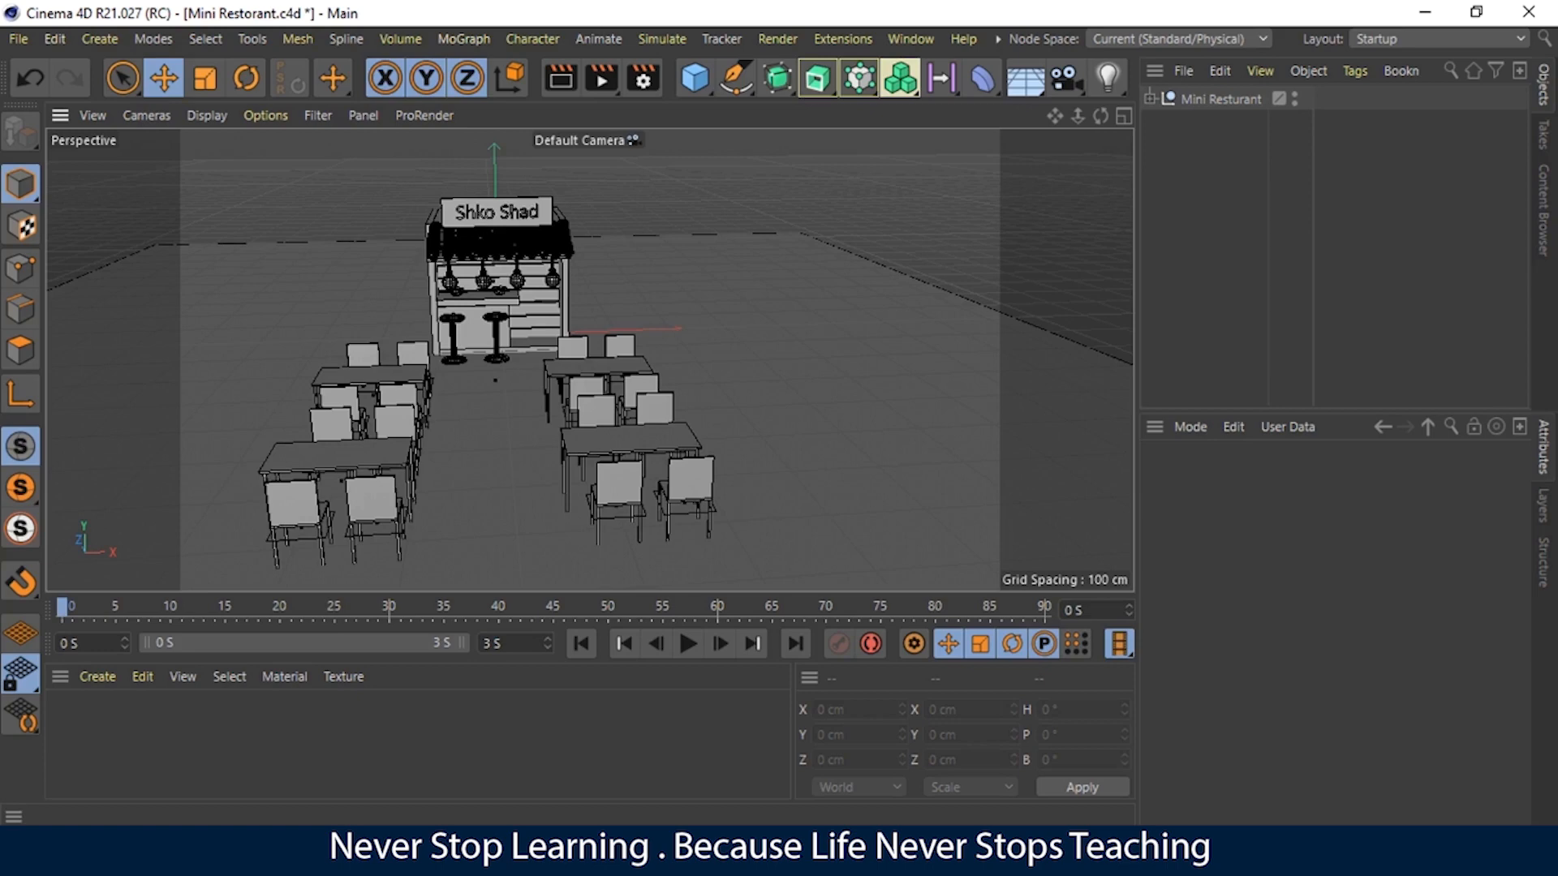
Step: Create a new empty project
drag(1061, 121, 986, 158)
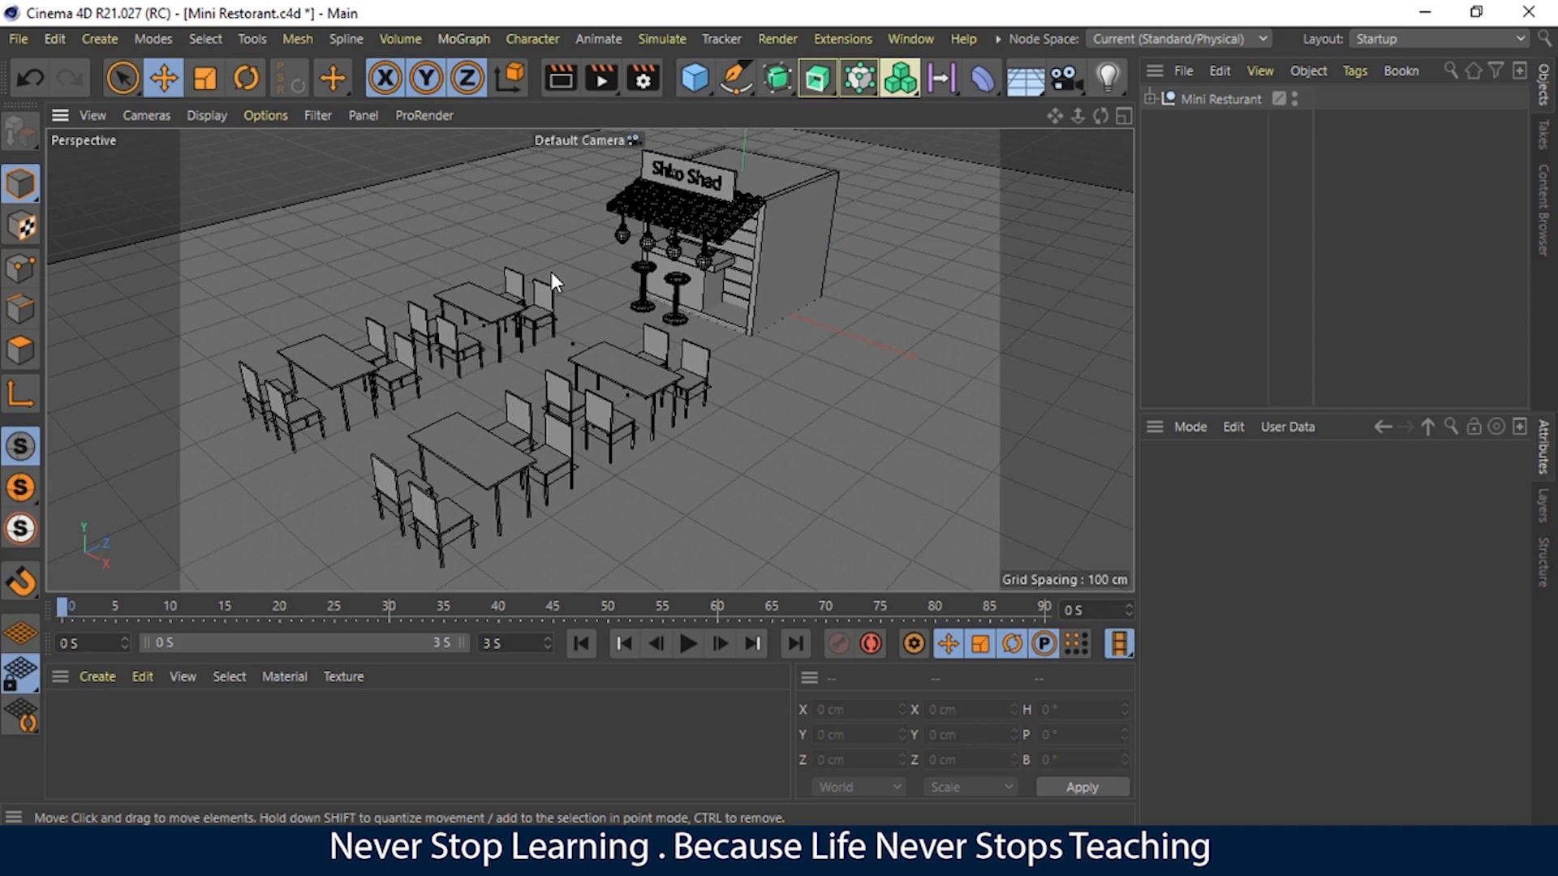
mouse_move(1100, 116)
mouse_down()
mouse_move(1196, 89)
mouse_move(1038, 120)
mouse_move(1102, 117)
mouse_up()
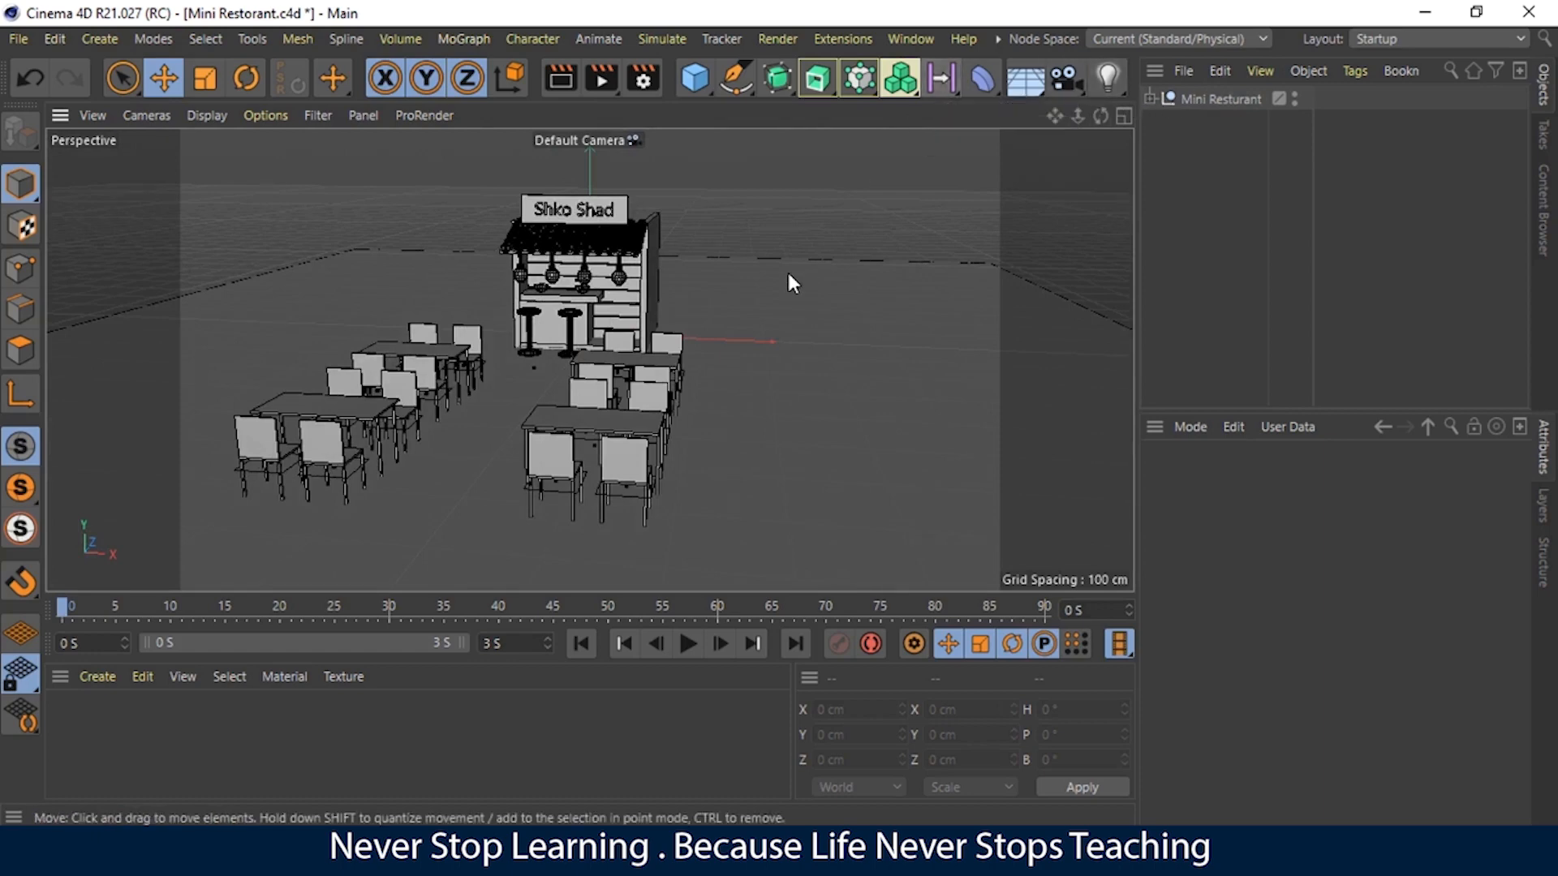
click(21, 46)
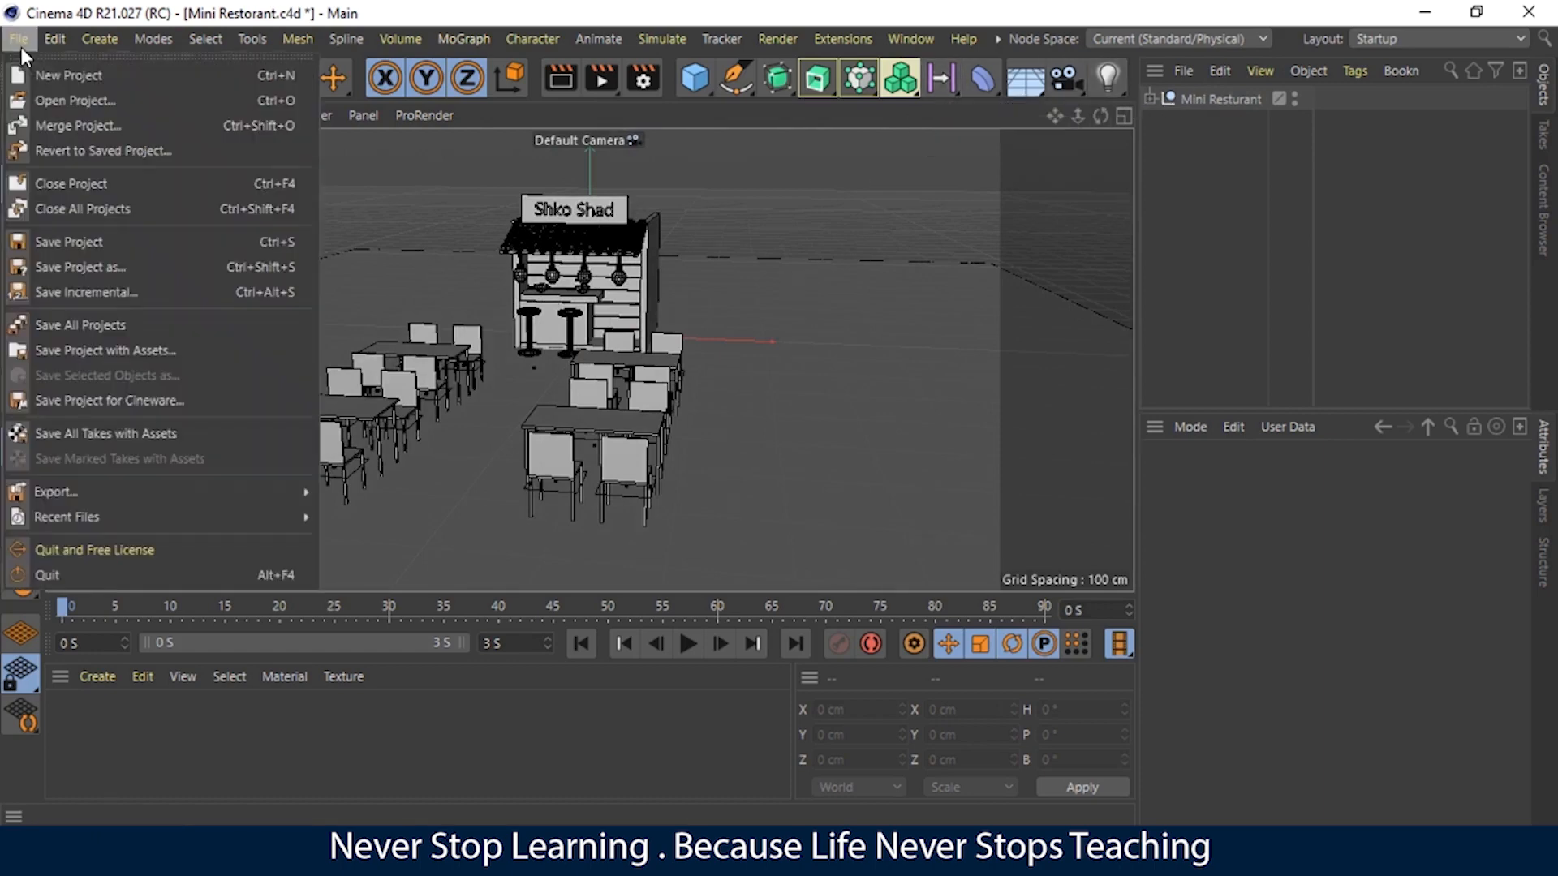
click(35, 80)
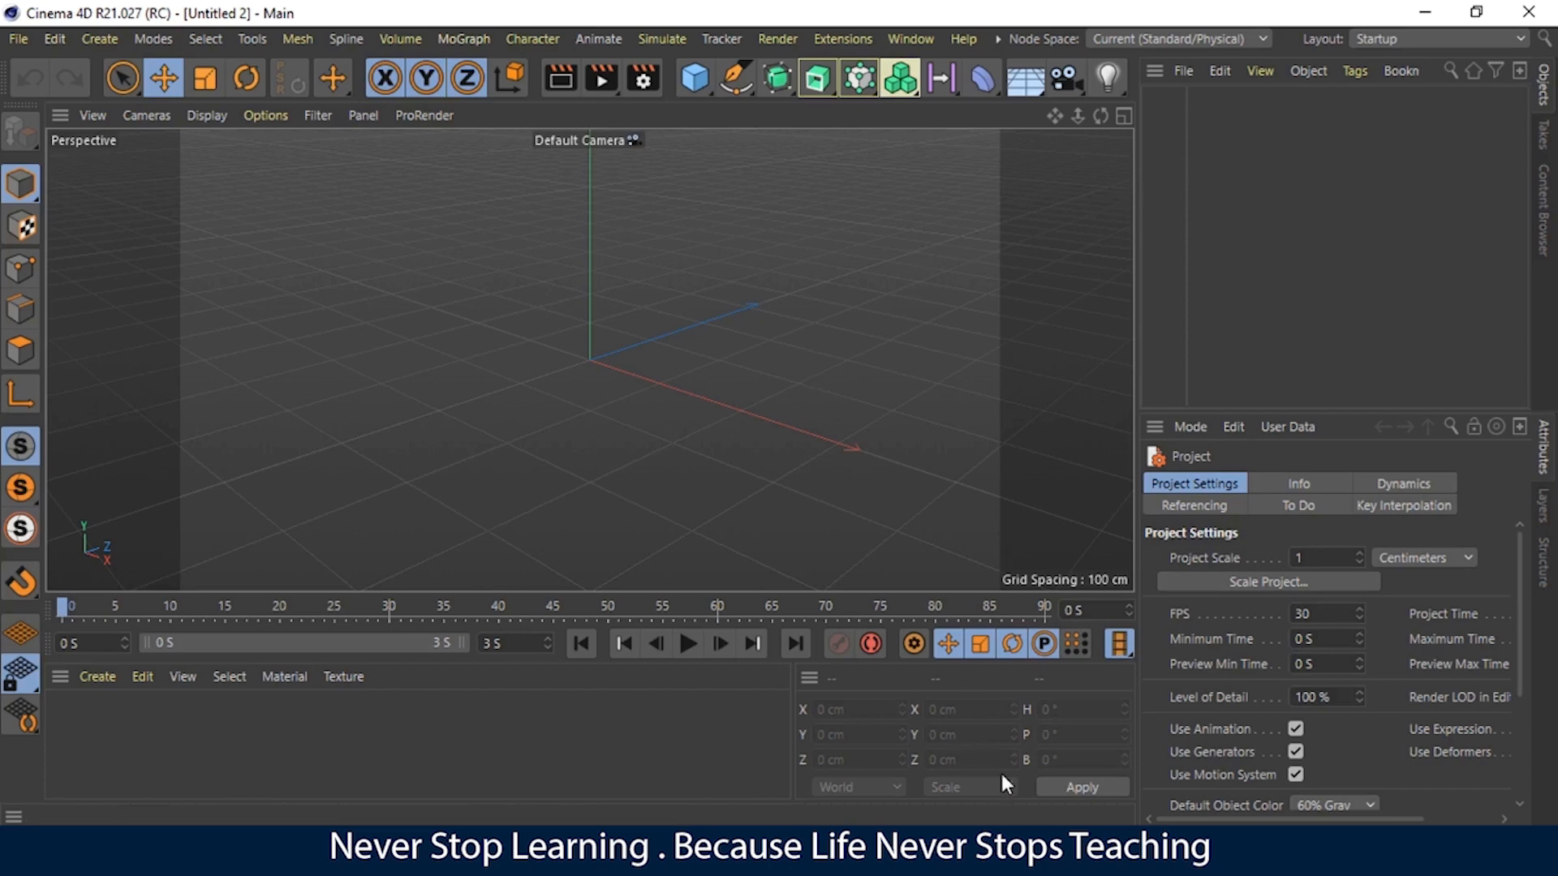
Step: Switch to the Windows System window to check the computer's processor, memory and system type, and return to Cinema 4D
mouse_move(976, 854)
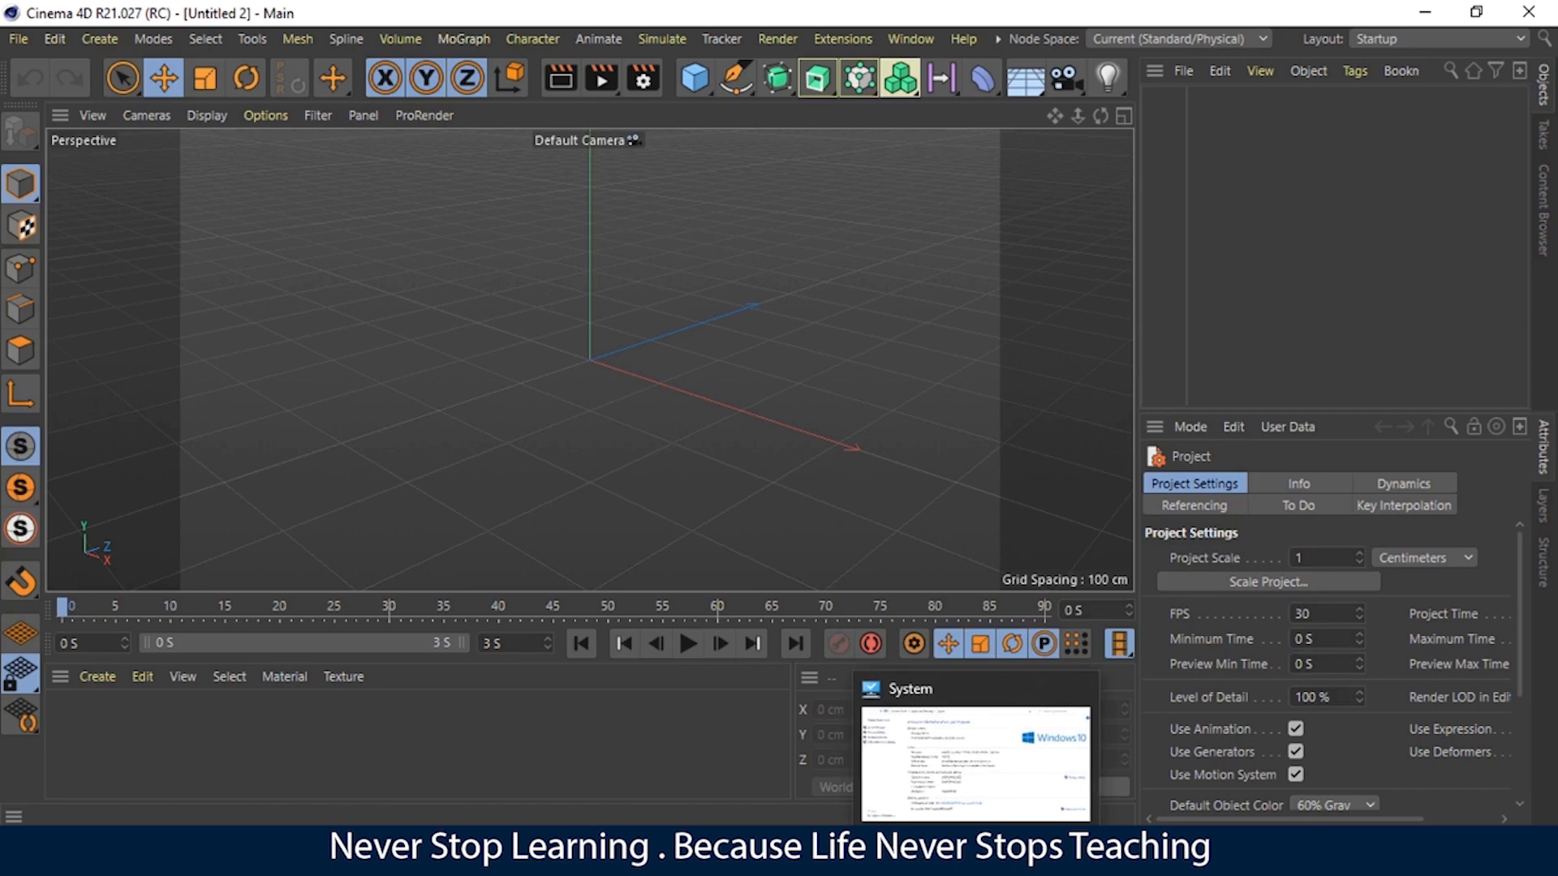
click(976, 854)
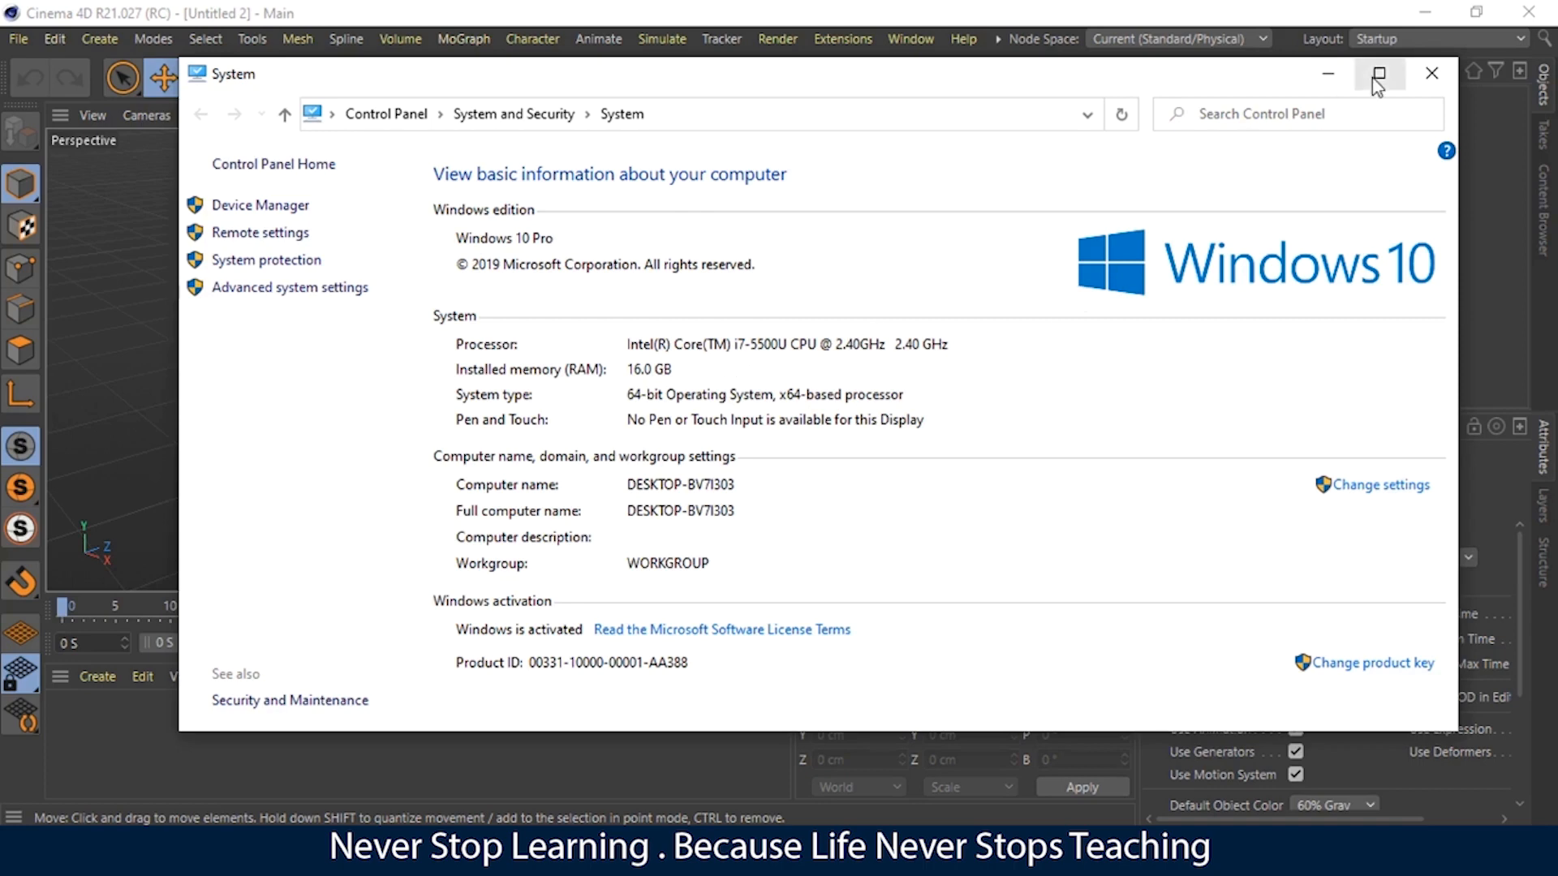
click(1414, 79)
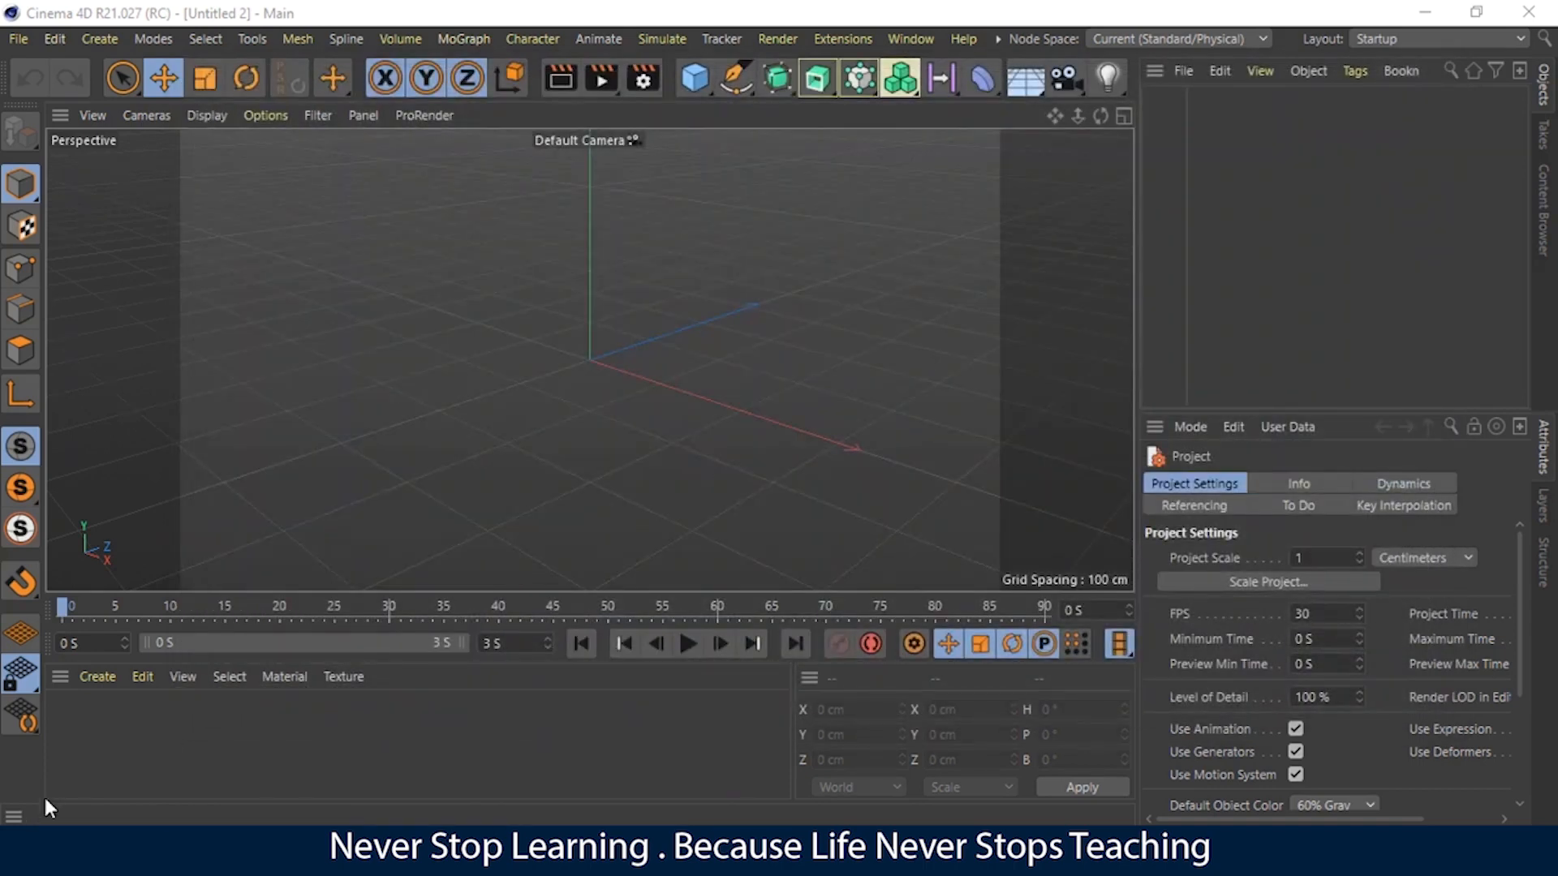
click(19, 859)
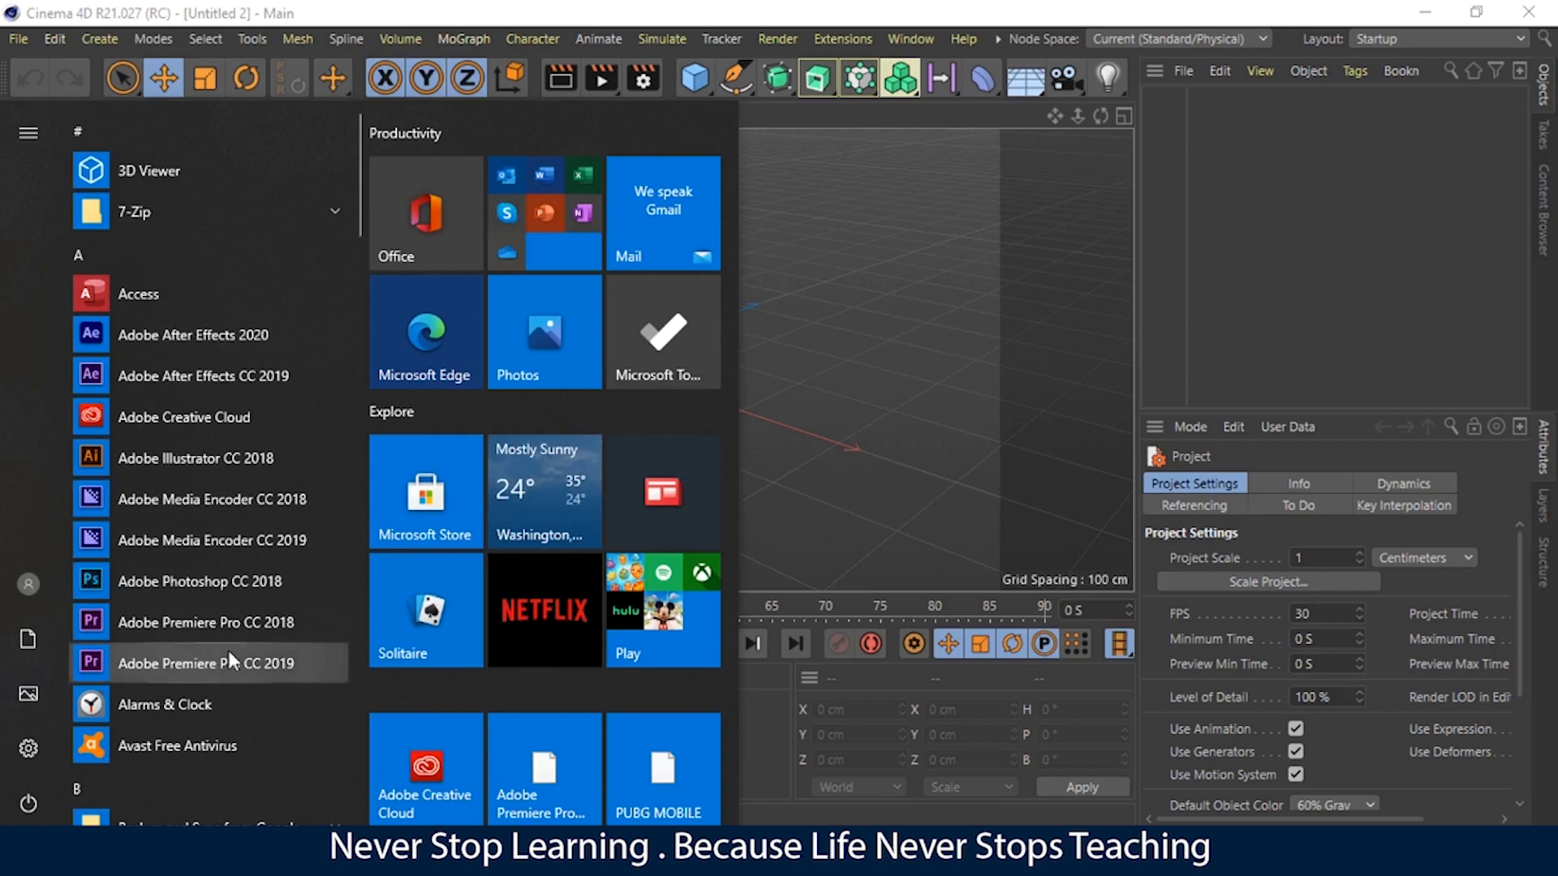
click(916, 462)
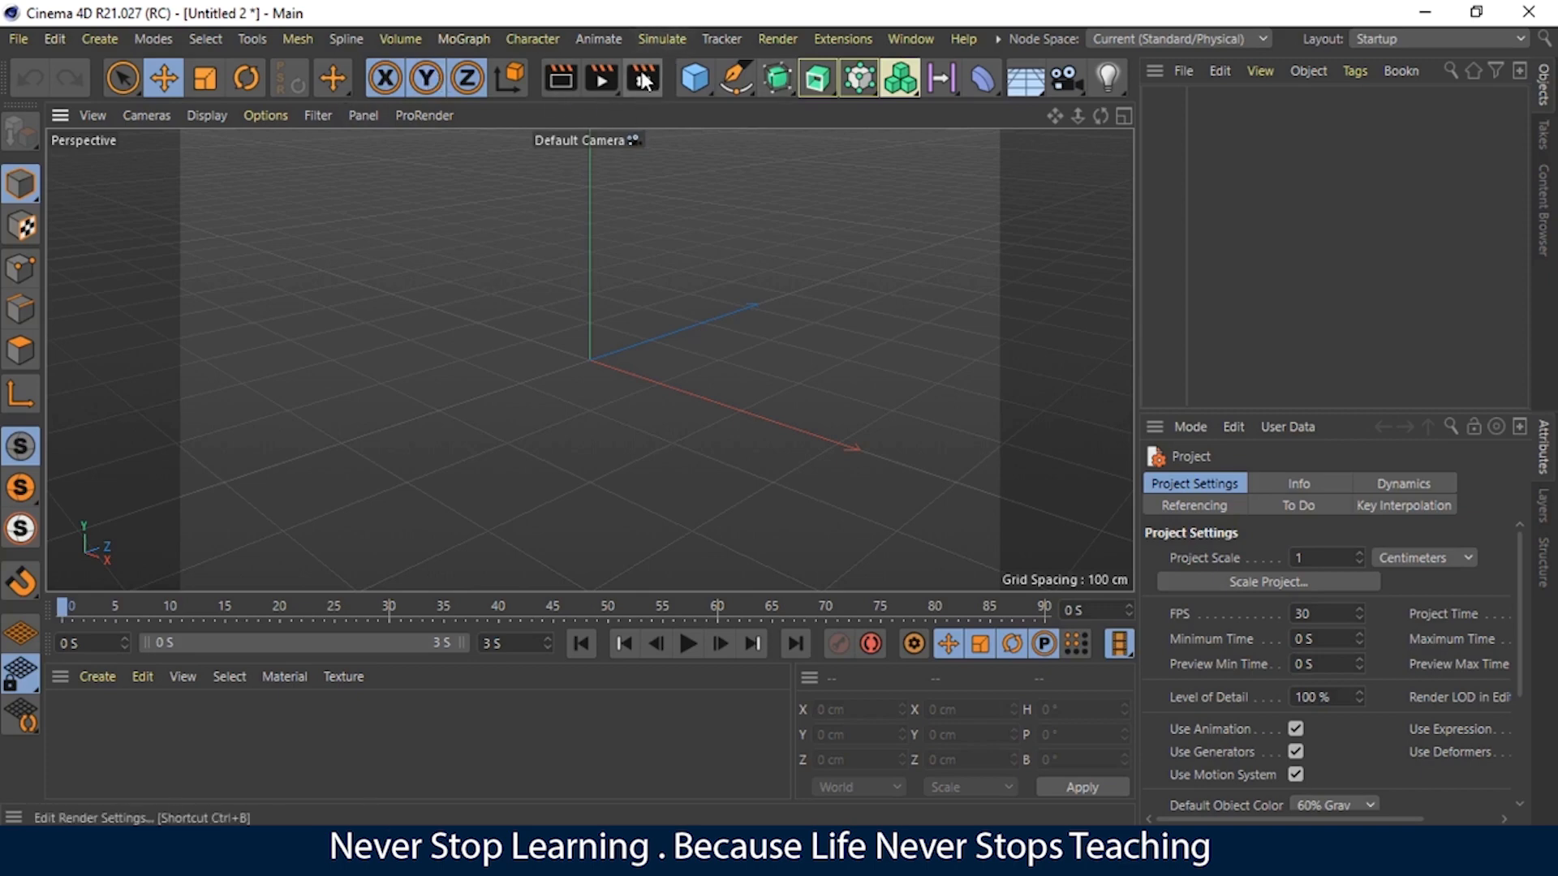
Step: Add a cube and a sphere primitive to the empty scene
click(682, 79)
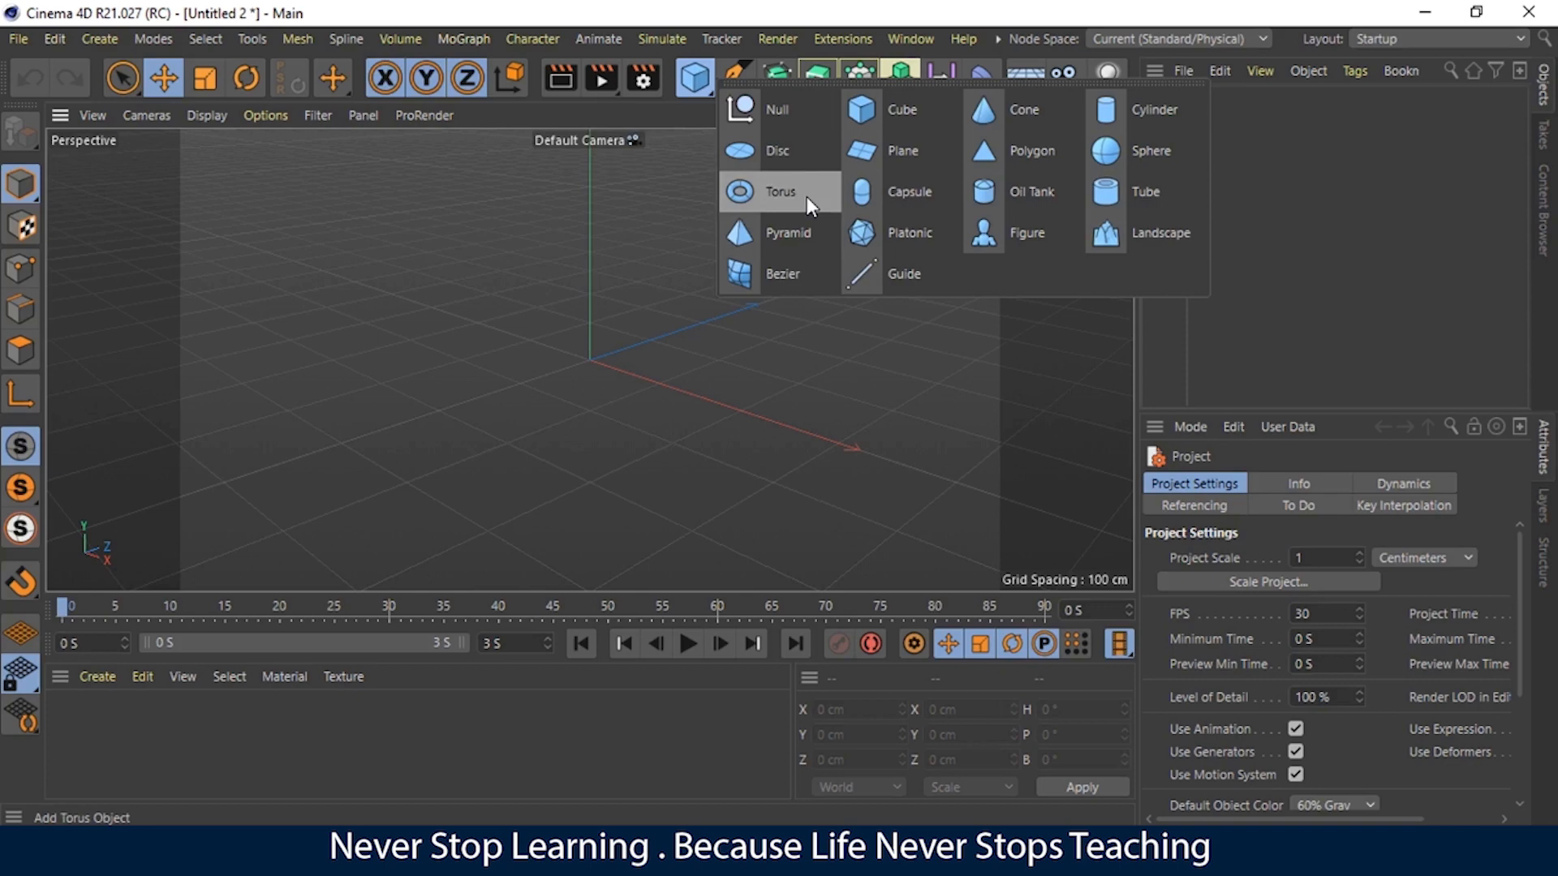
click(884, 121)
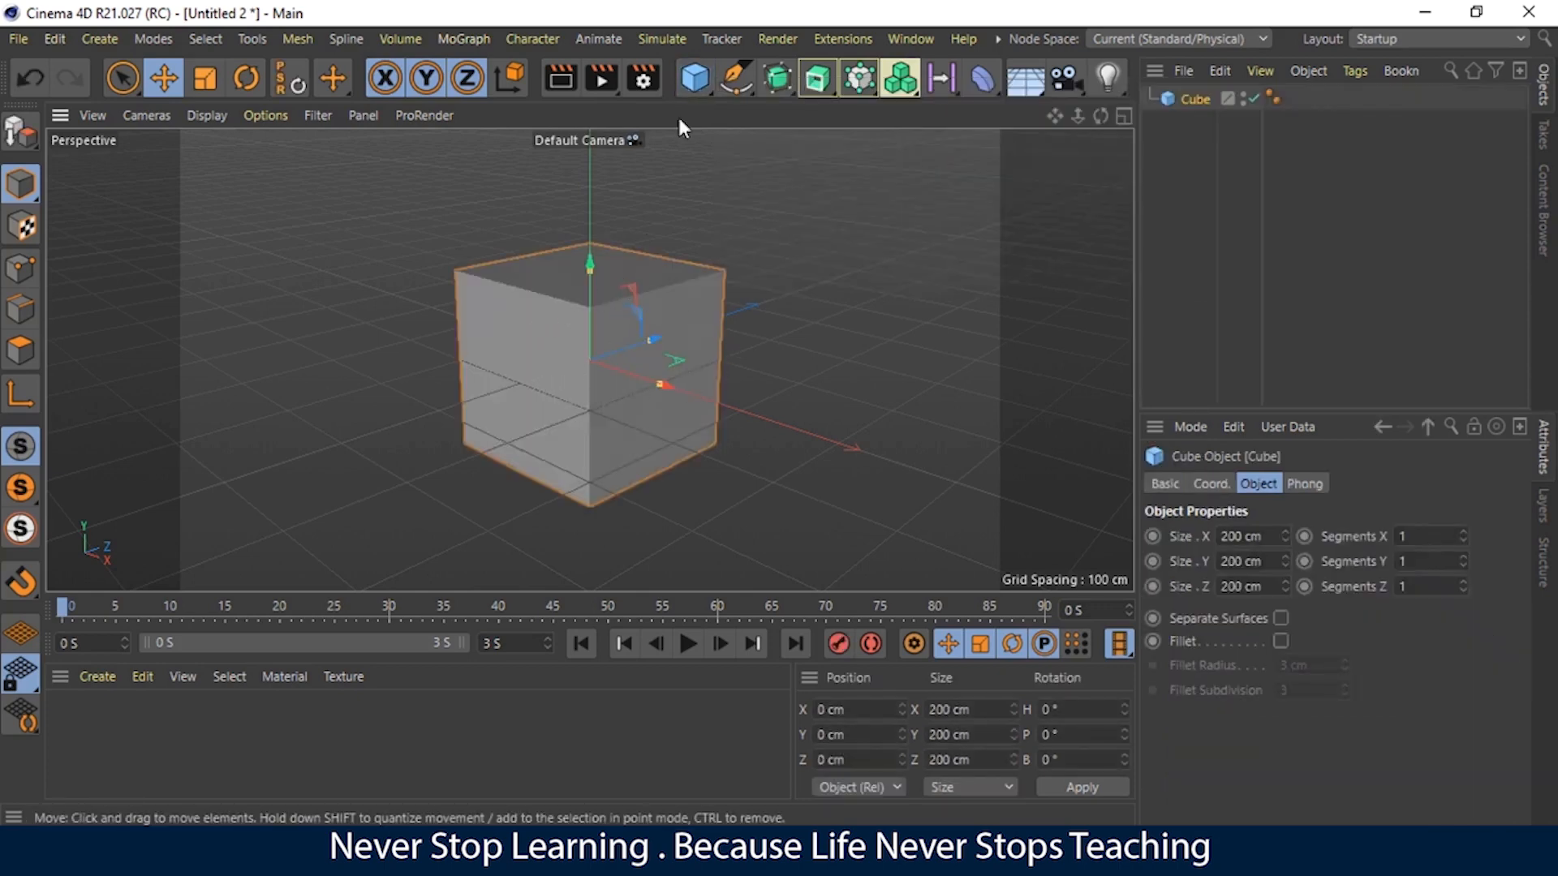
click(690, 90)
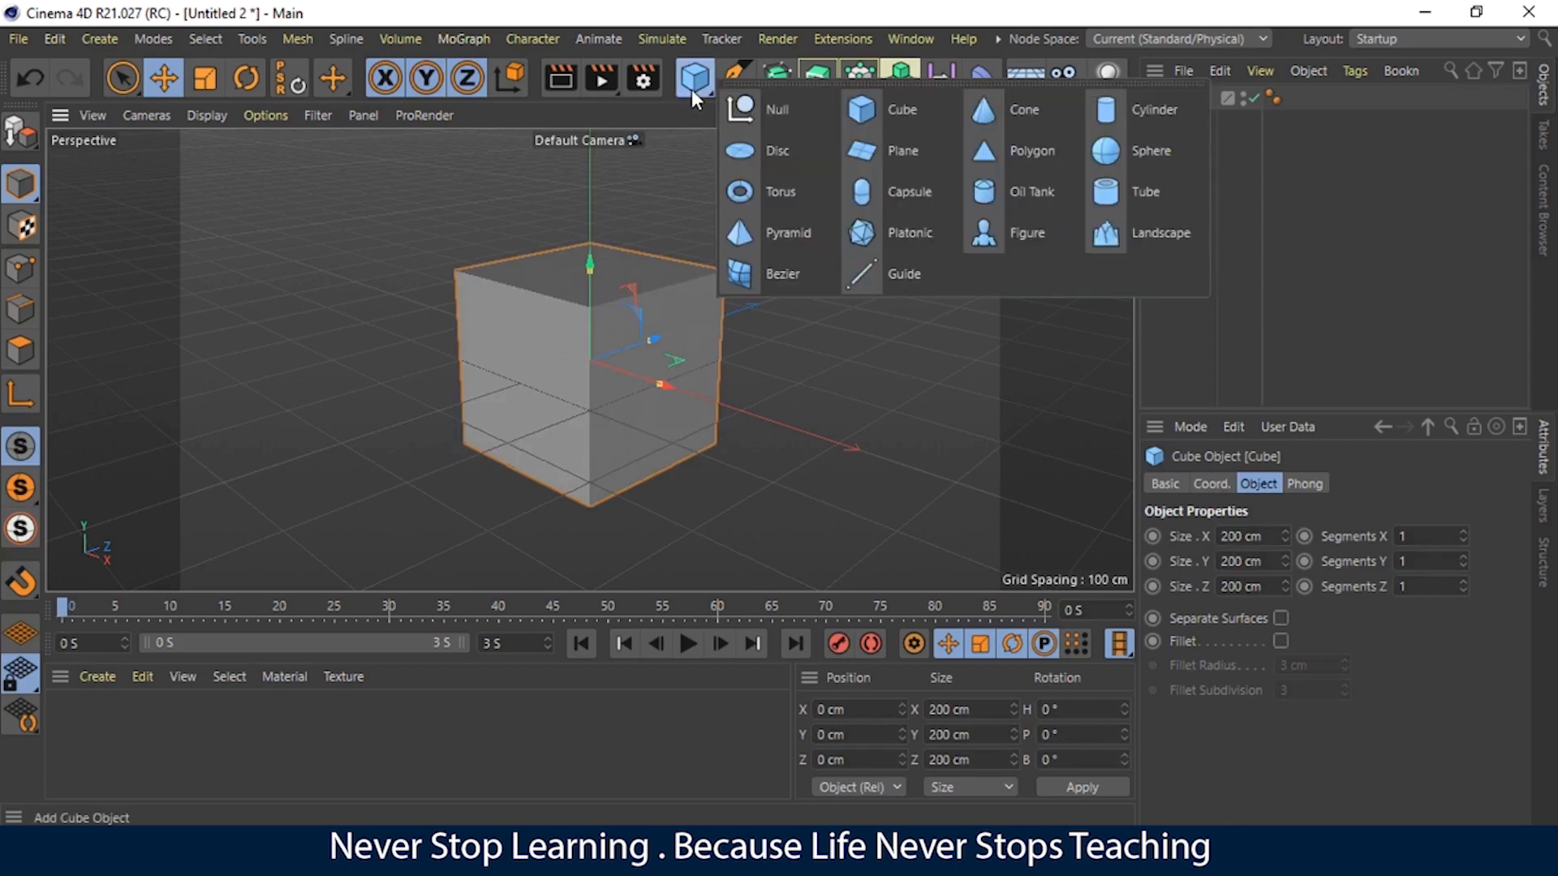
click(1121, 157)
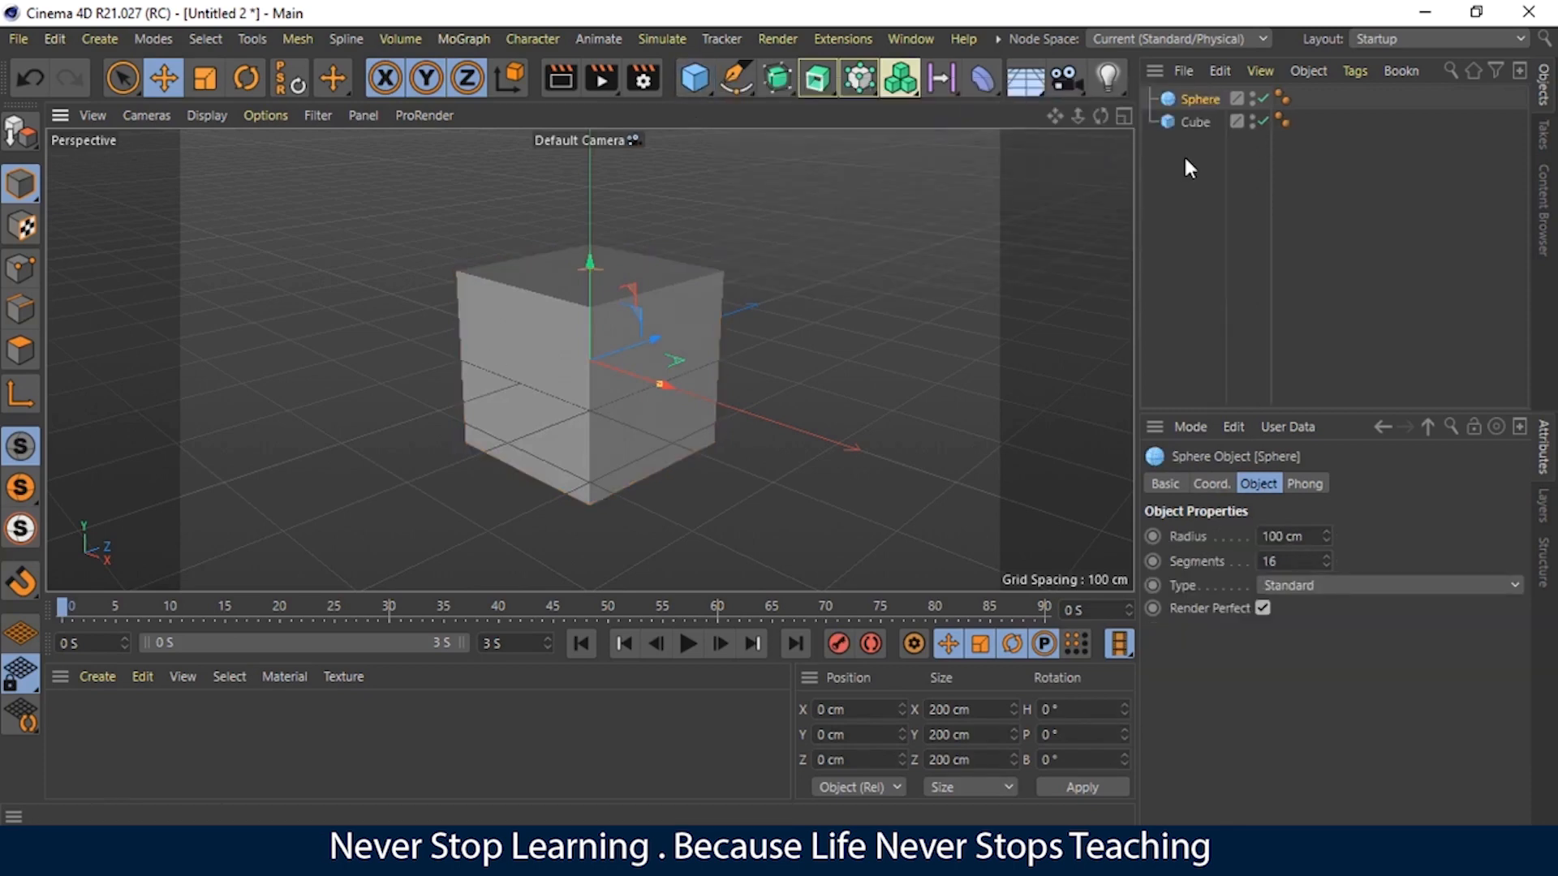
Step: Delete the cube and the sphere from the scene
click(1204, 120)
key(Delete)
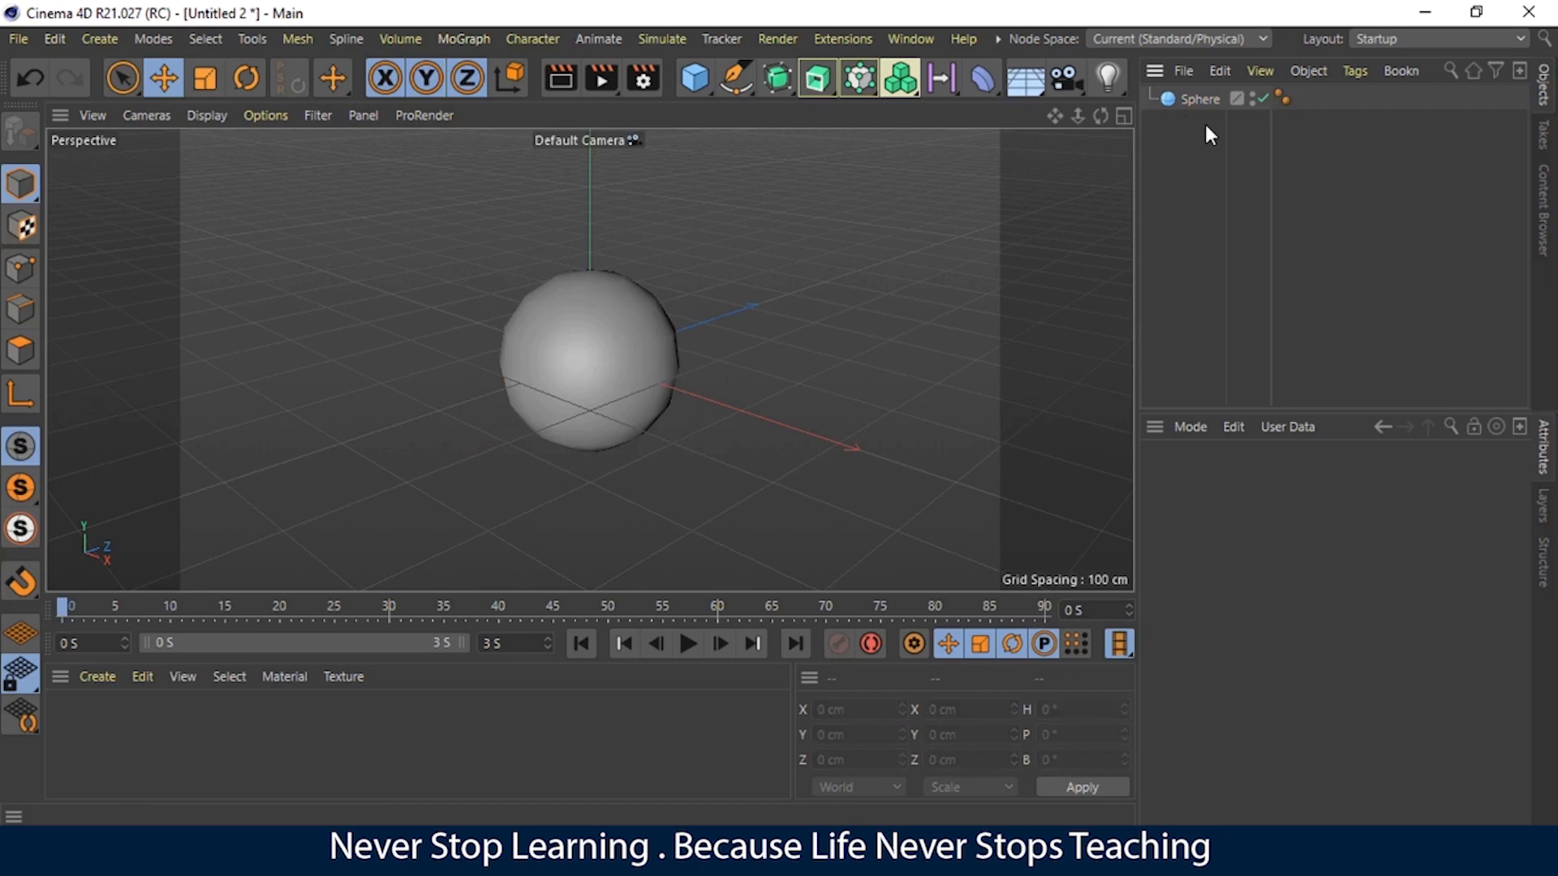
click(1200, 98)
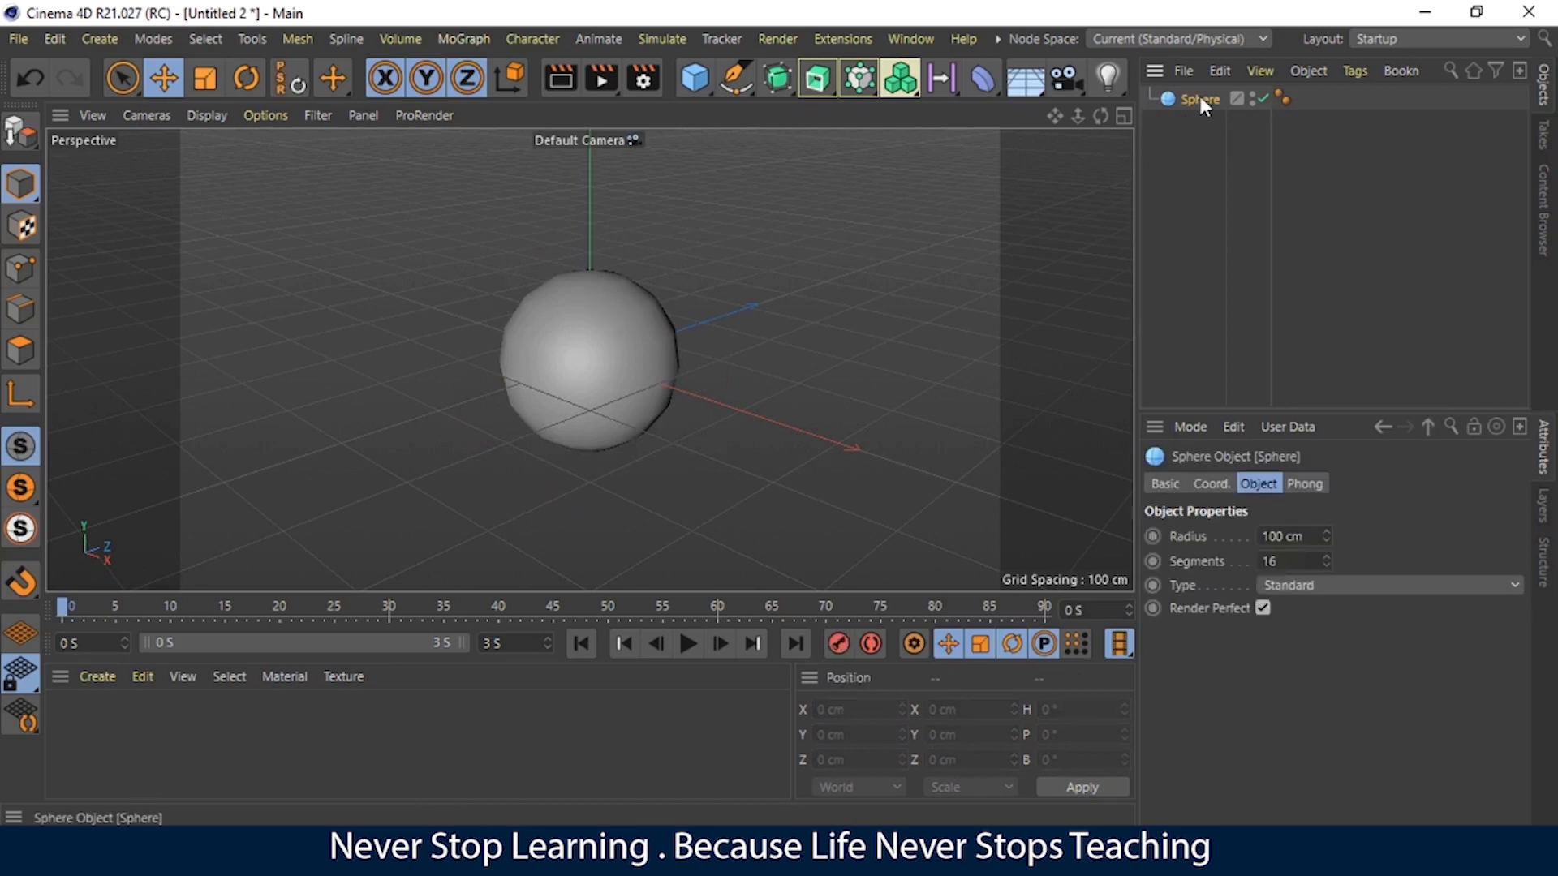
key(Delete)
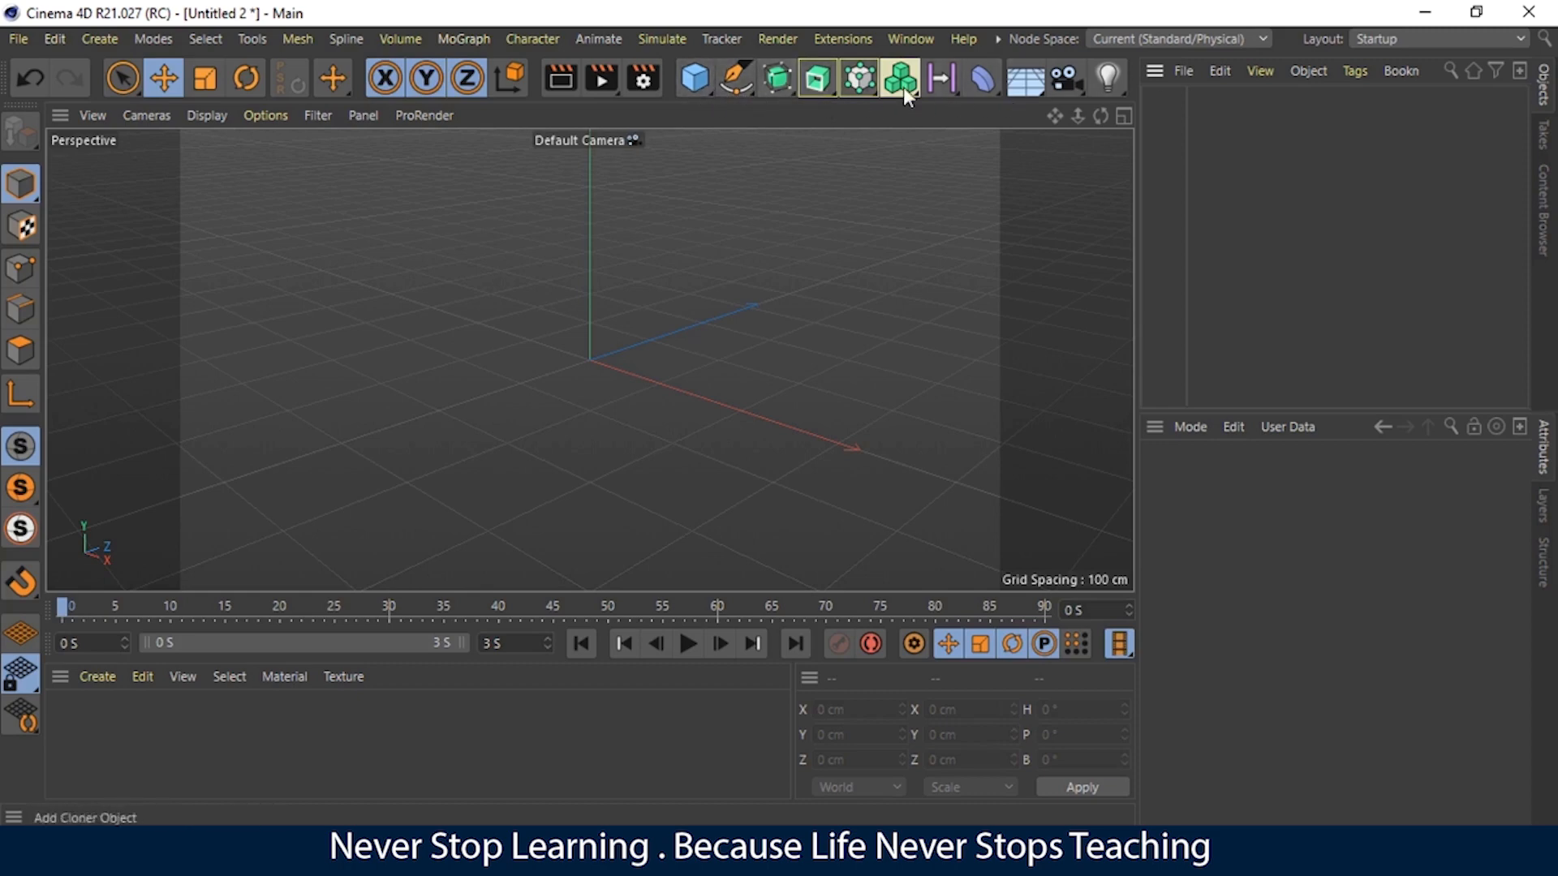
Step: Add a new cube primitive to the scene
click(691, 83)
click(900, 103)
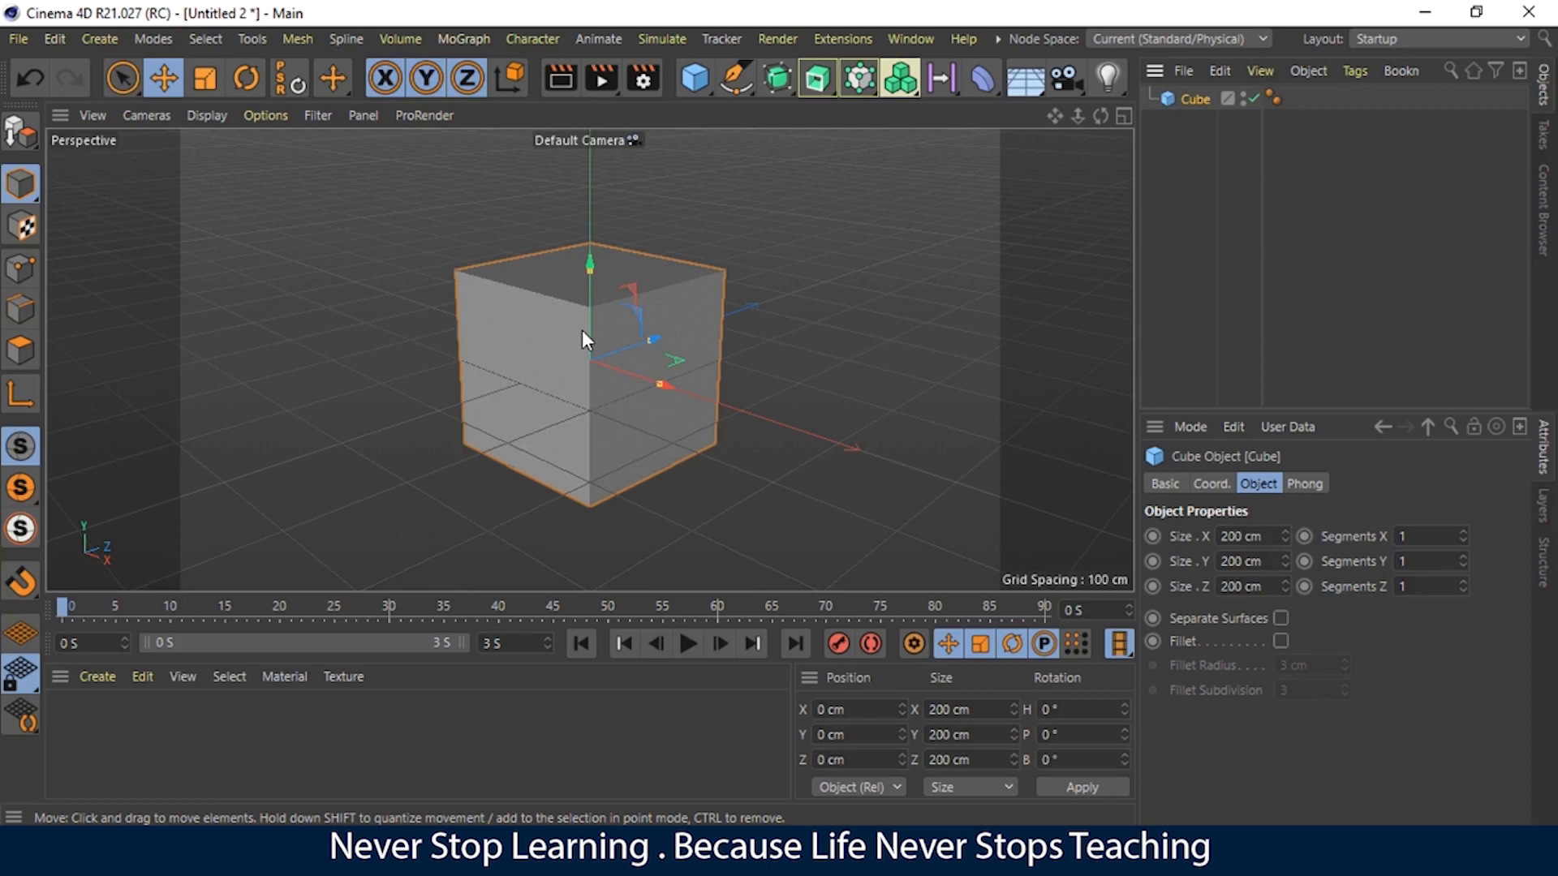
click(690, 85)
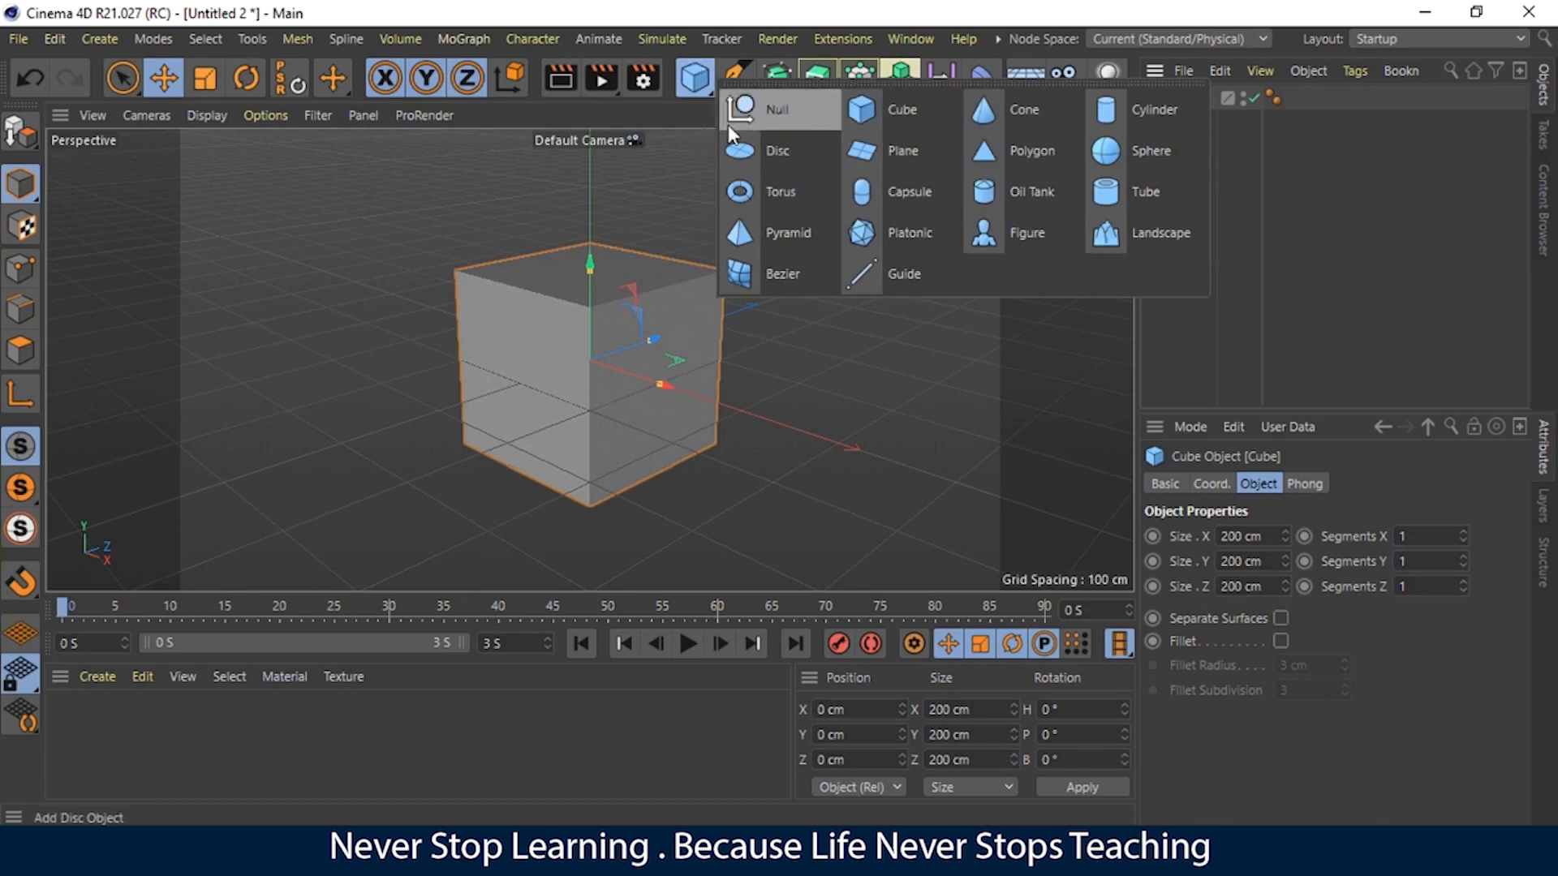
click(690, 95)
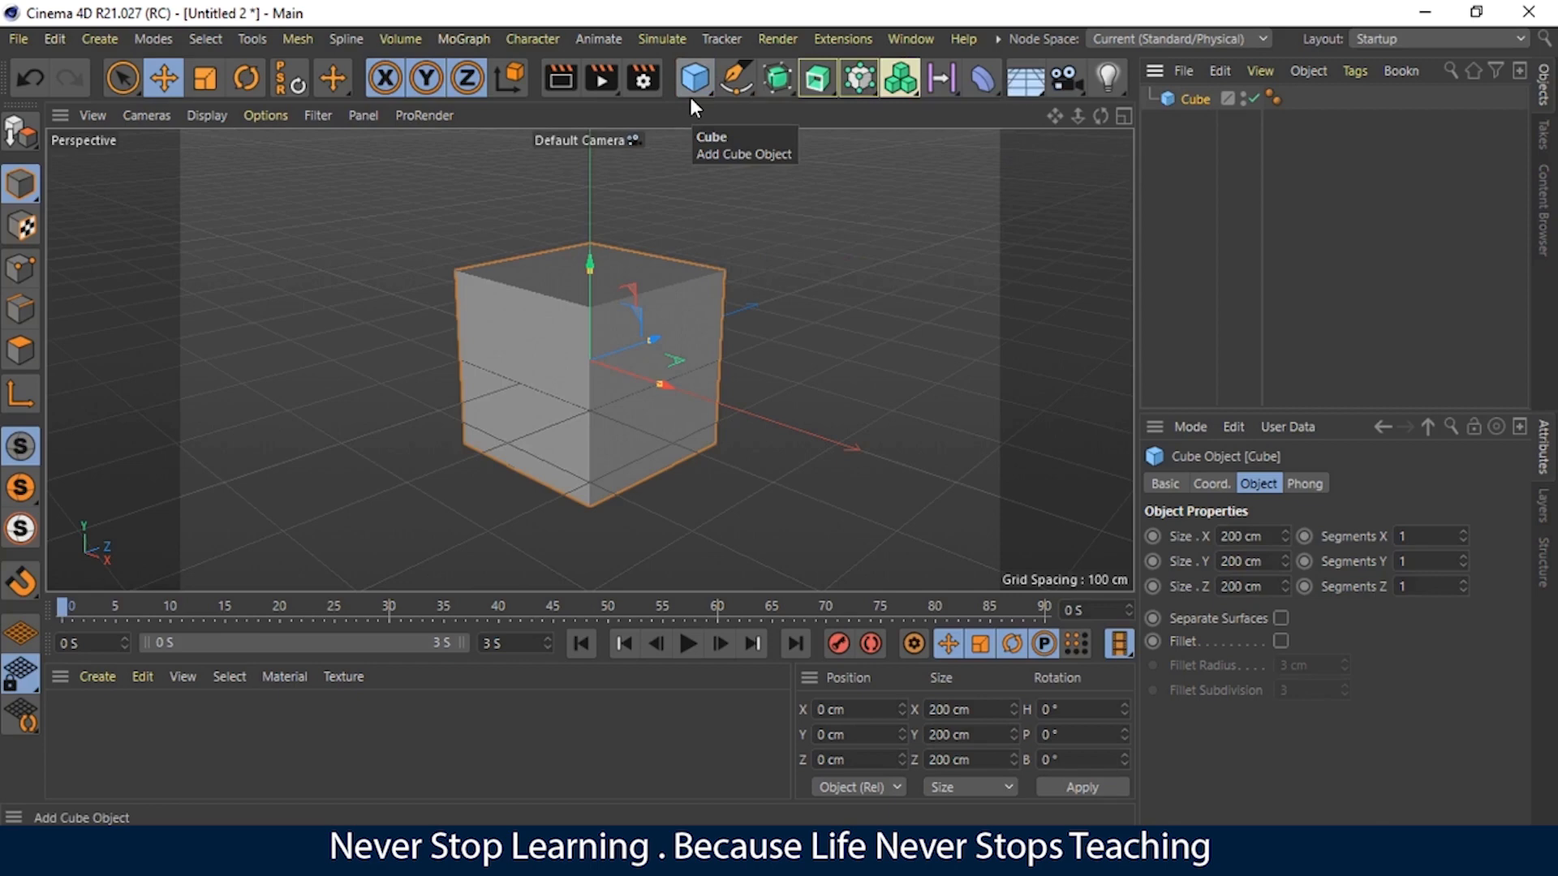
Step: With the Live Selection tool active, shrink the cube's Z size to about 169 cm and deselect it
click(122, 78)
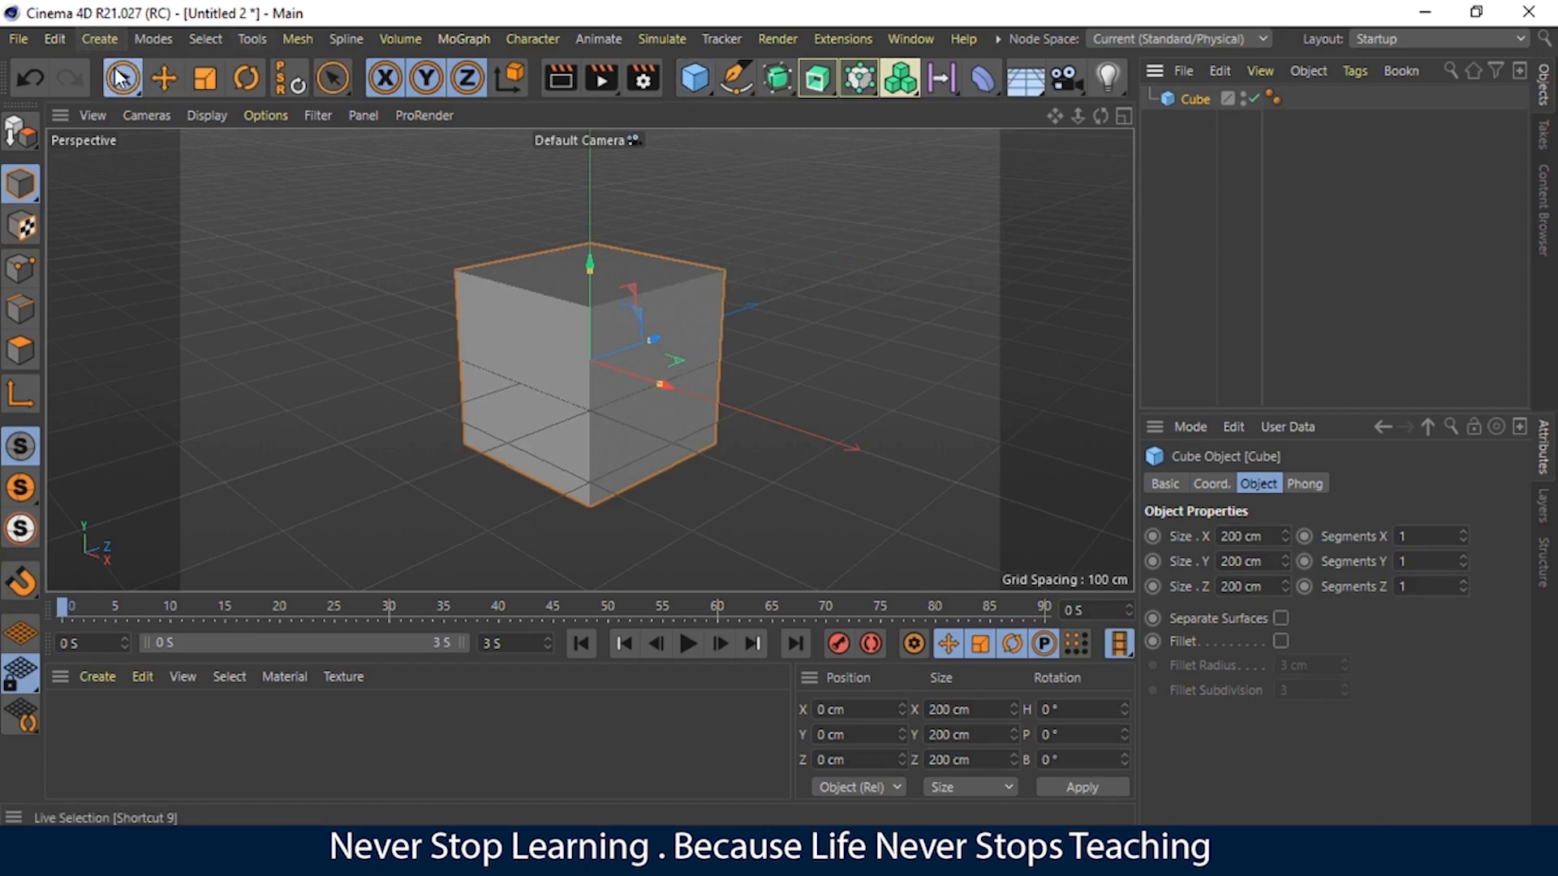
click(122, 77)
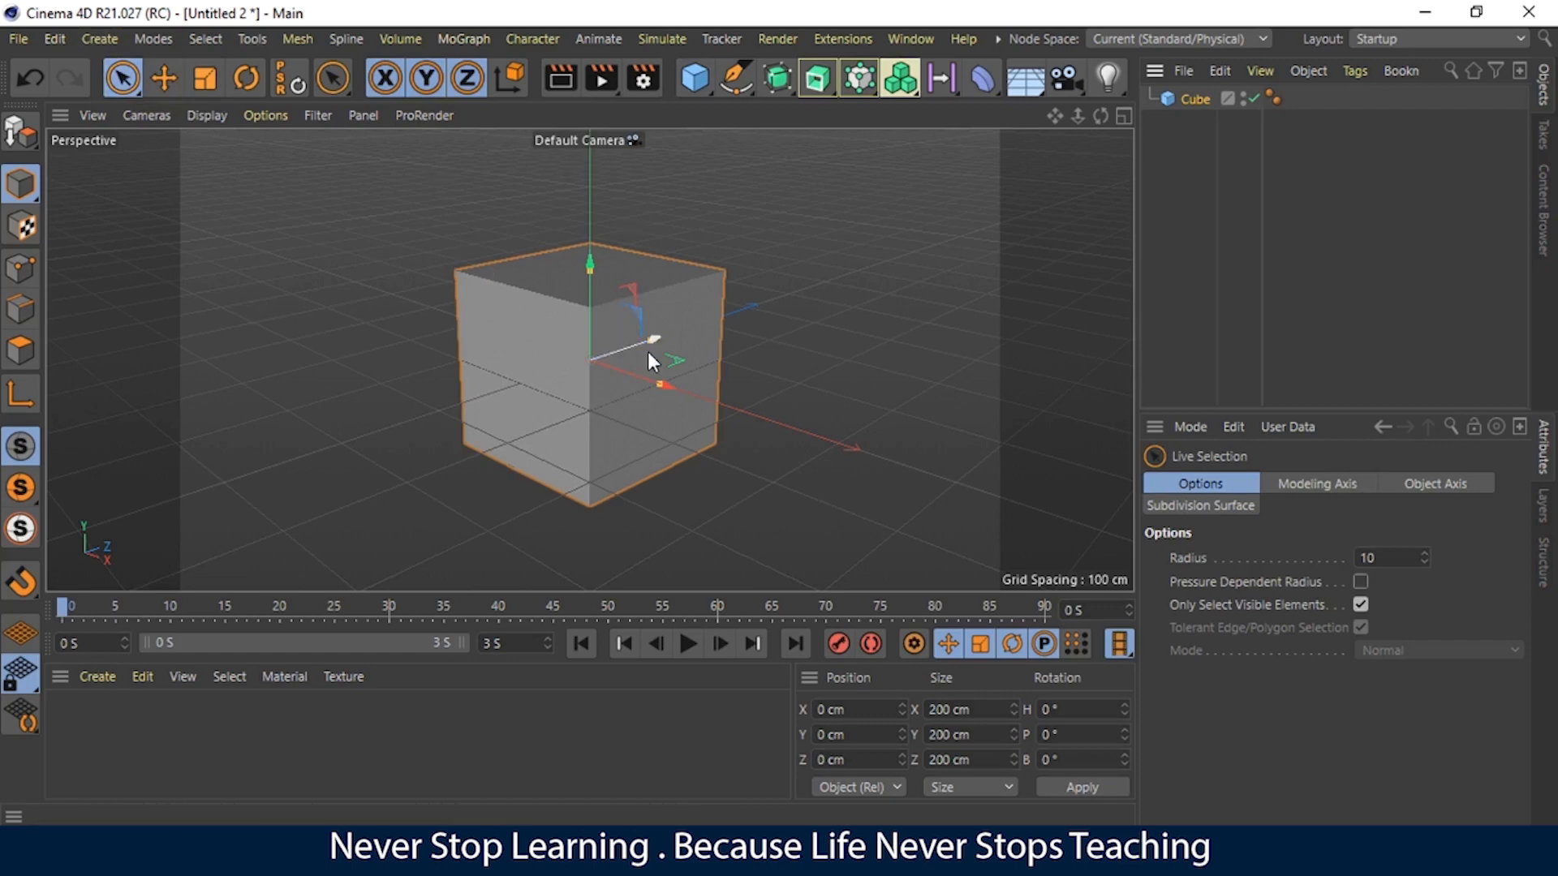
mouse_move(649, 345)
mouse_down()
mouse_move(587, 360)
mouse_move(641, 344)
mouse_up()
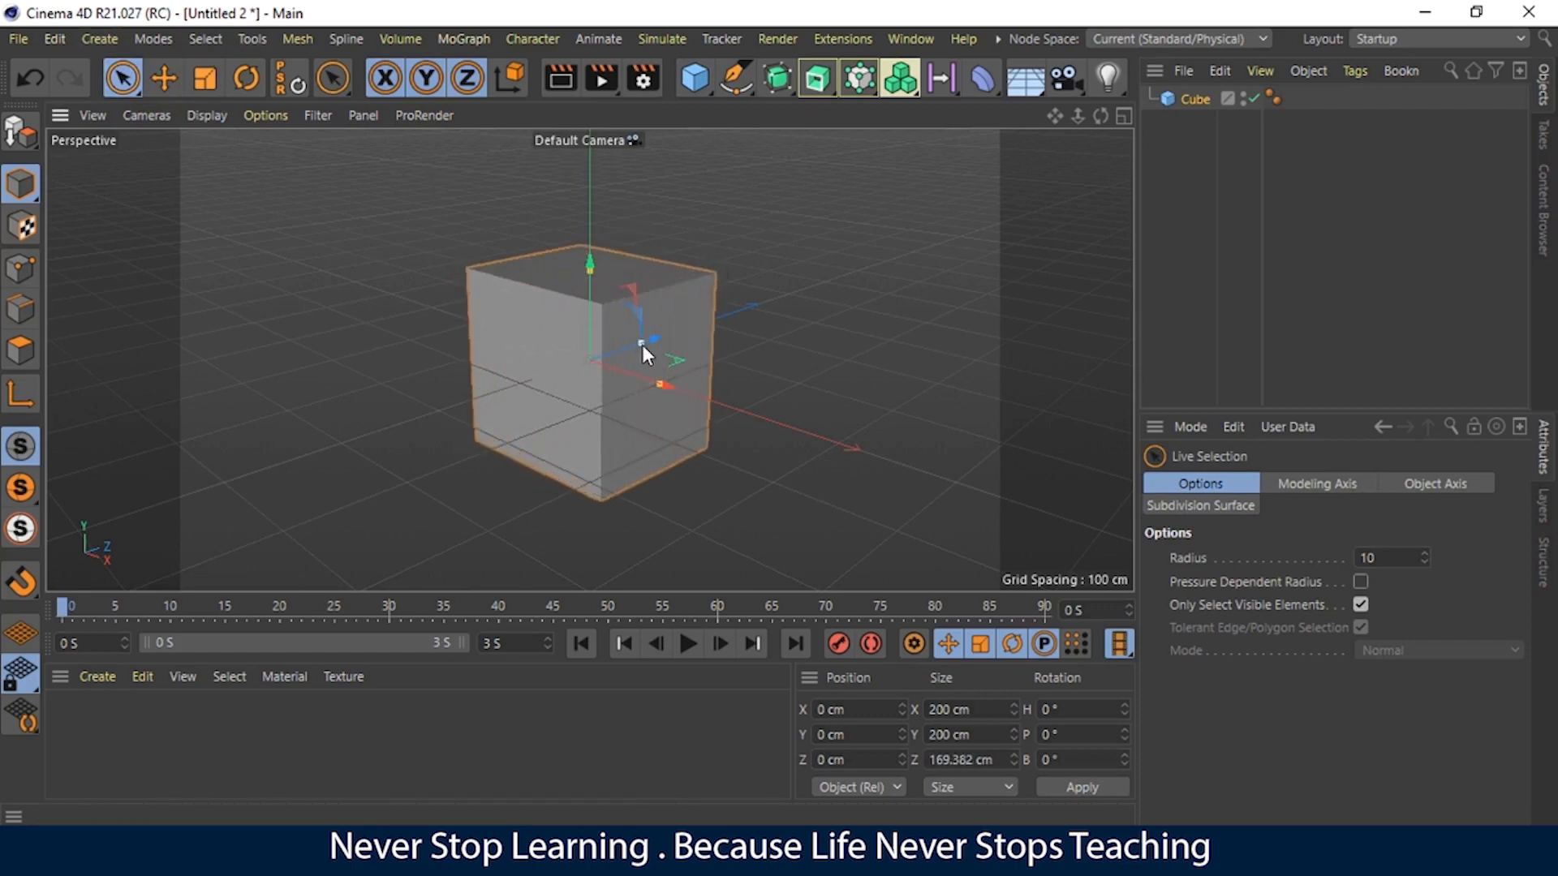
click(567, 318)
click(932, 199)
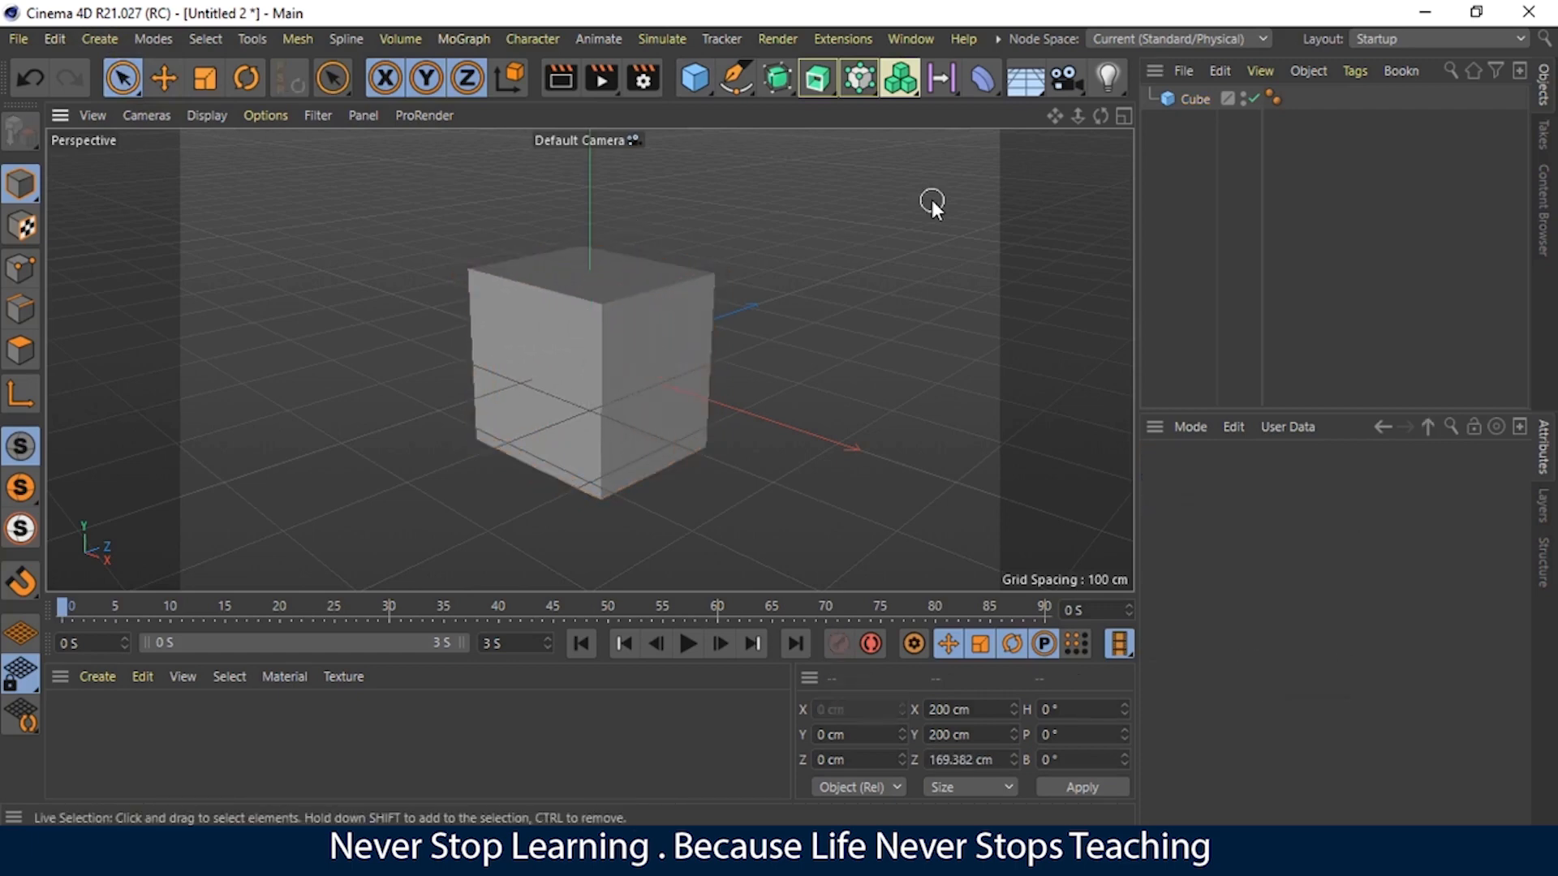
Step: Try moving the selected cube along its Z, Y and X axes with the Move tool, and undo the moves
click(154, 96)
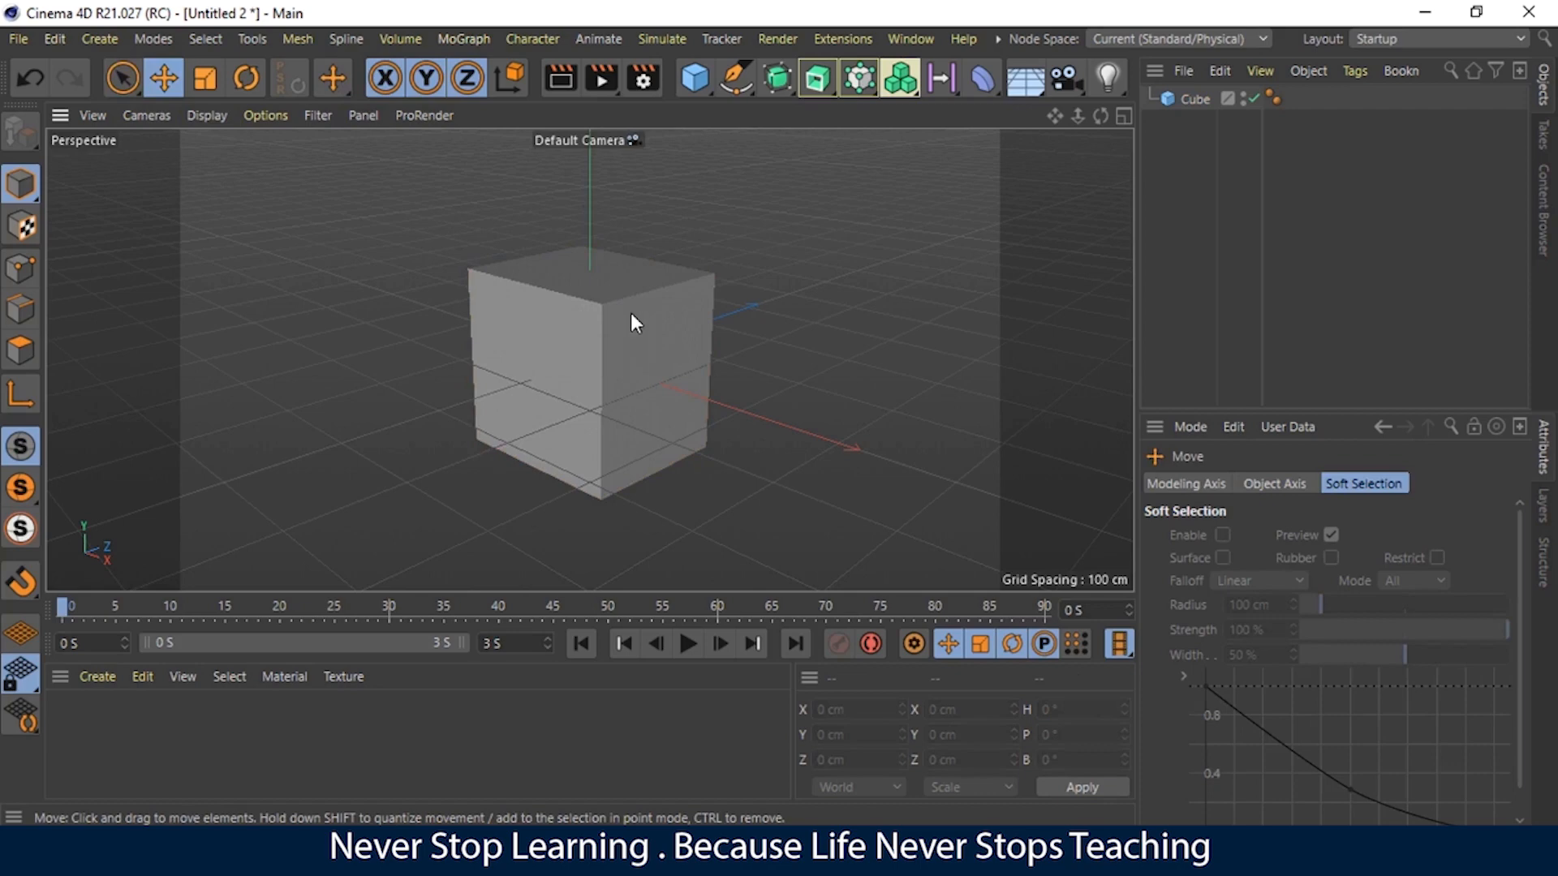
click(1191, 99)
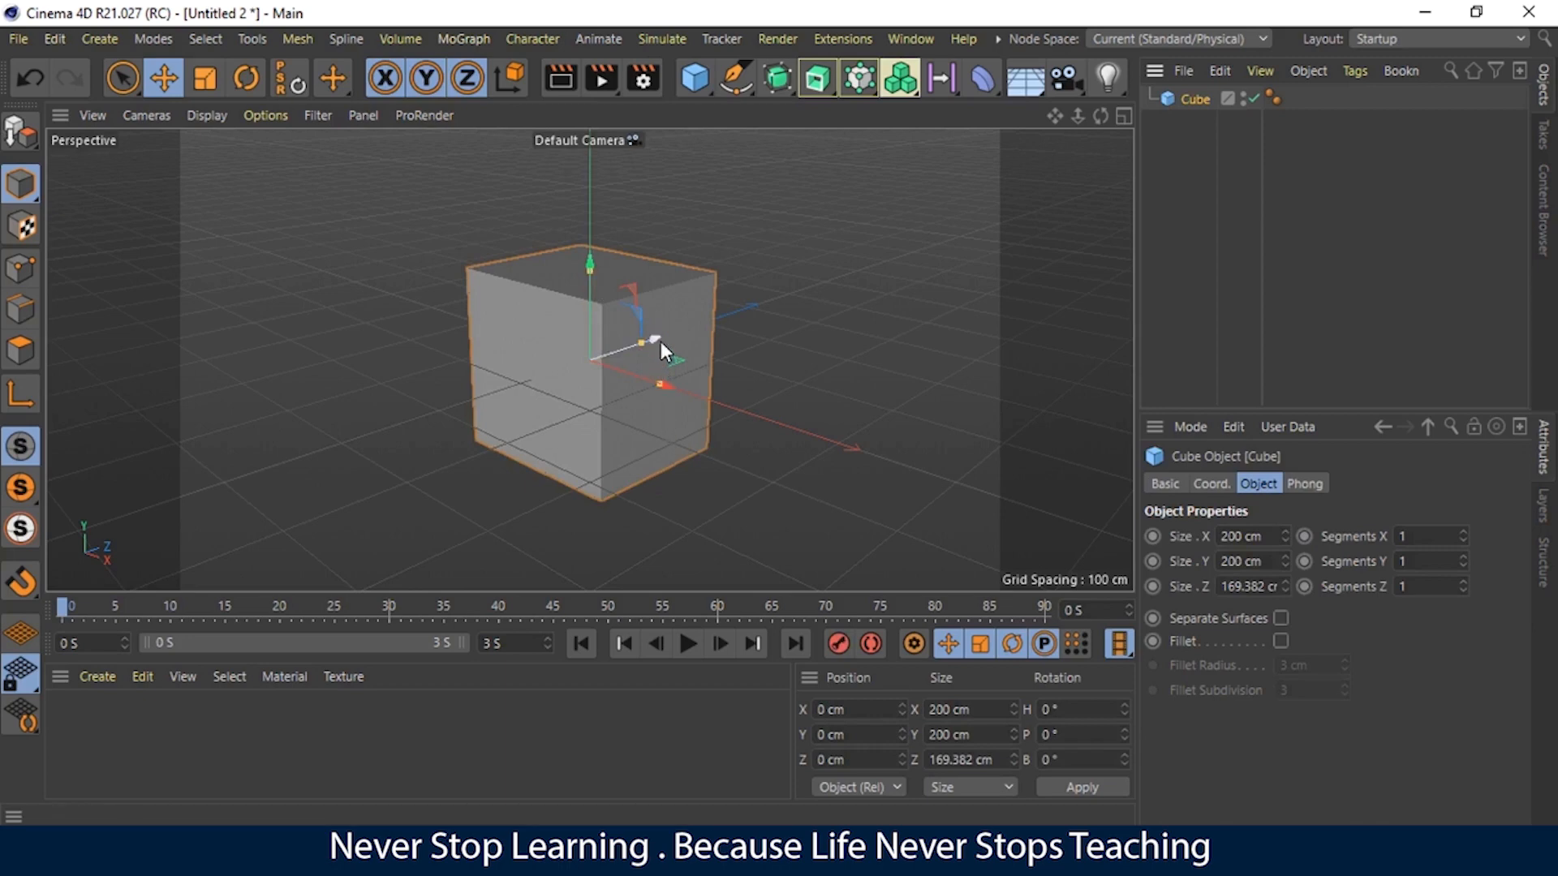
mouse_move(658, 337)
mouse_down()
mouse_move(526, 382)
mouse_move(636, 348)
mouse_up()
drag(568, 277, 586, 205)
mouse_move(647, 338)
mouse_down()
mouse_move(743, 352)
mouse_move(675, 338)
mouse_up()
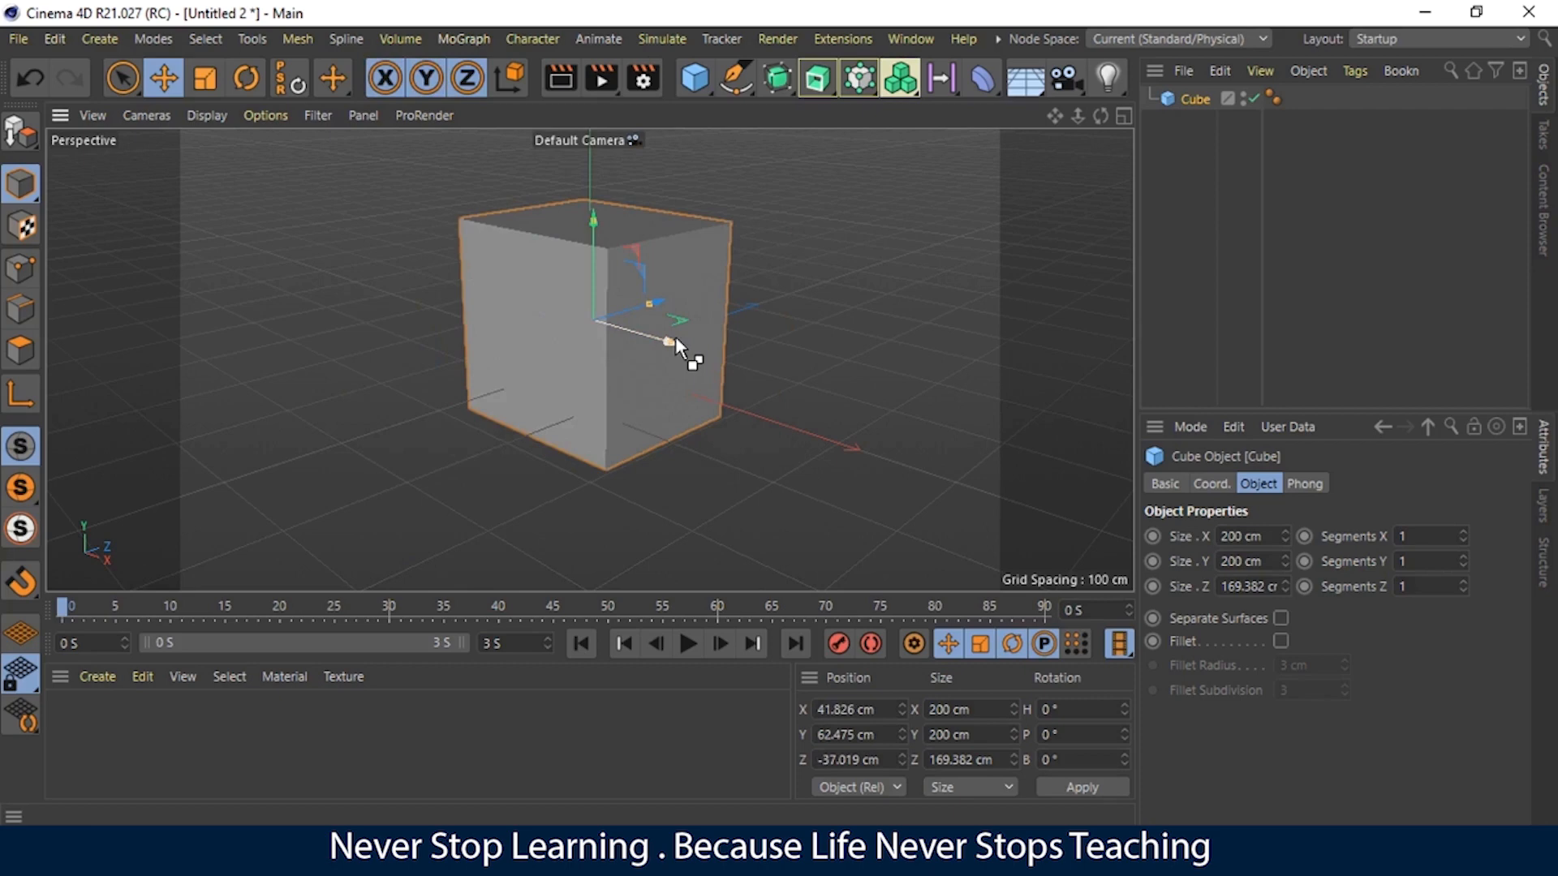
key(ctrl+z)
key(ctrl+z)
key(ctrl+z)
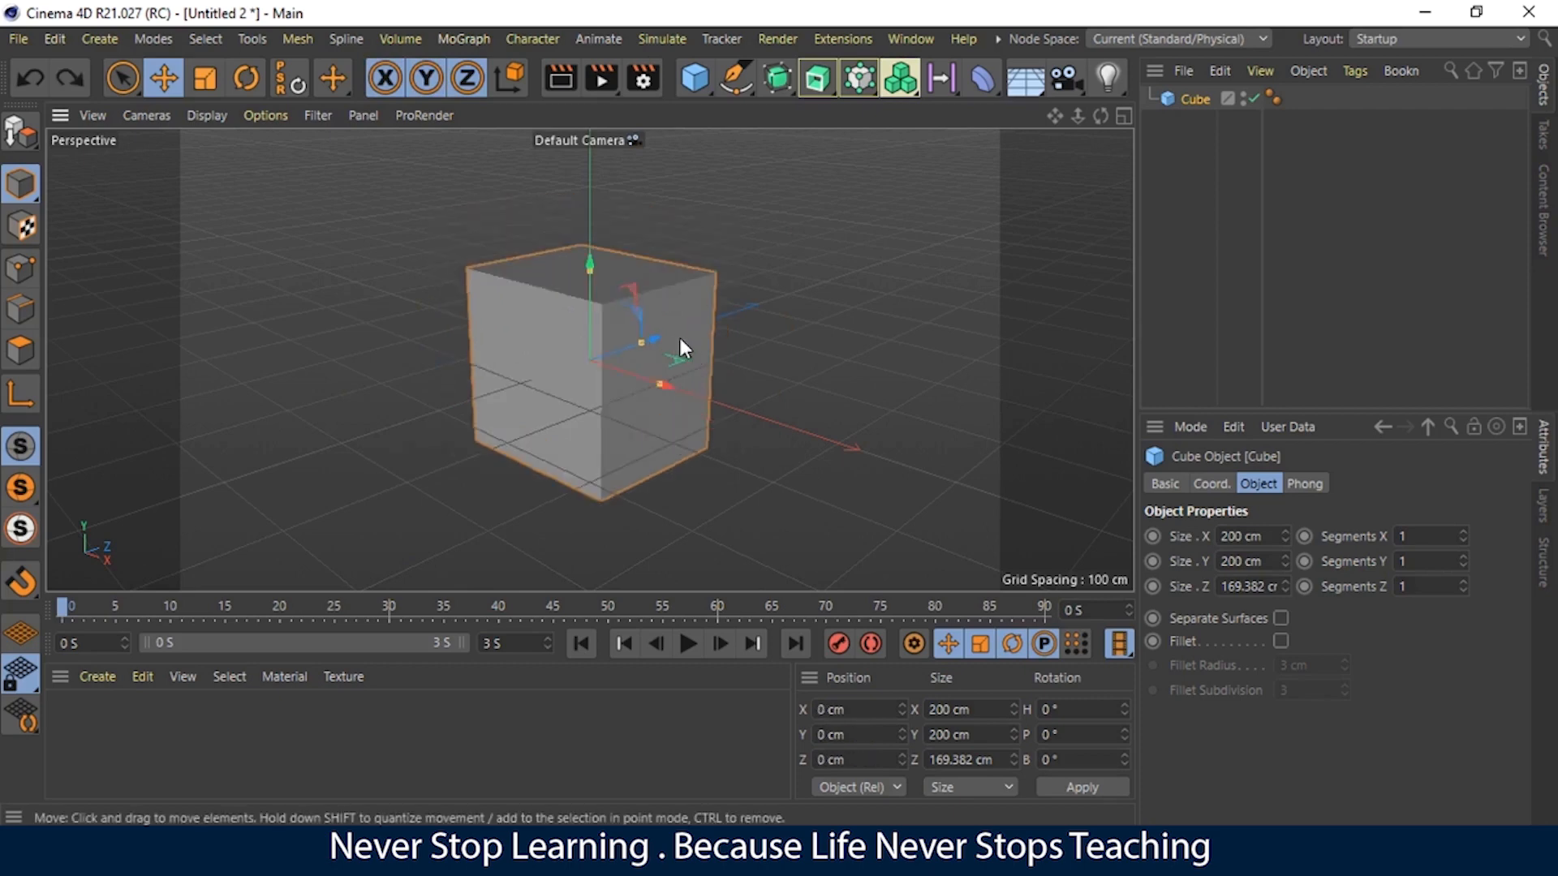
Step: Scale the cube proportionally to about 230 x 230 x 195 cm, undoing the extra scaling attempts
click(214, 86)
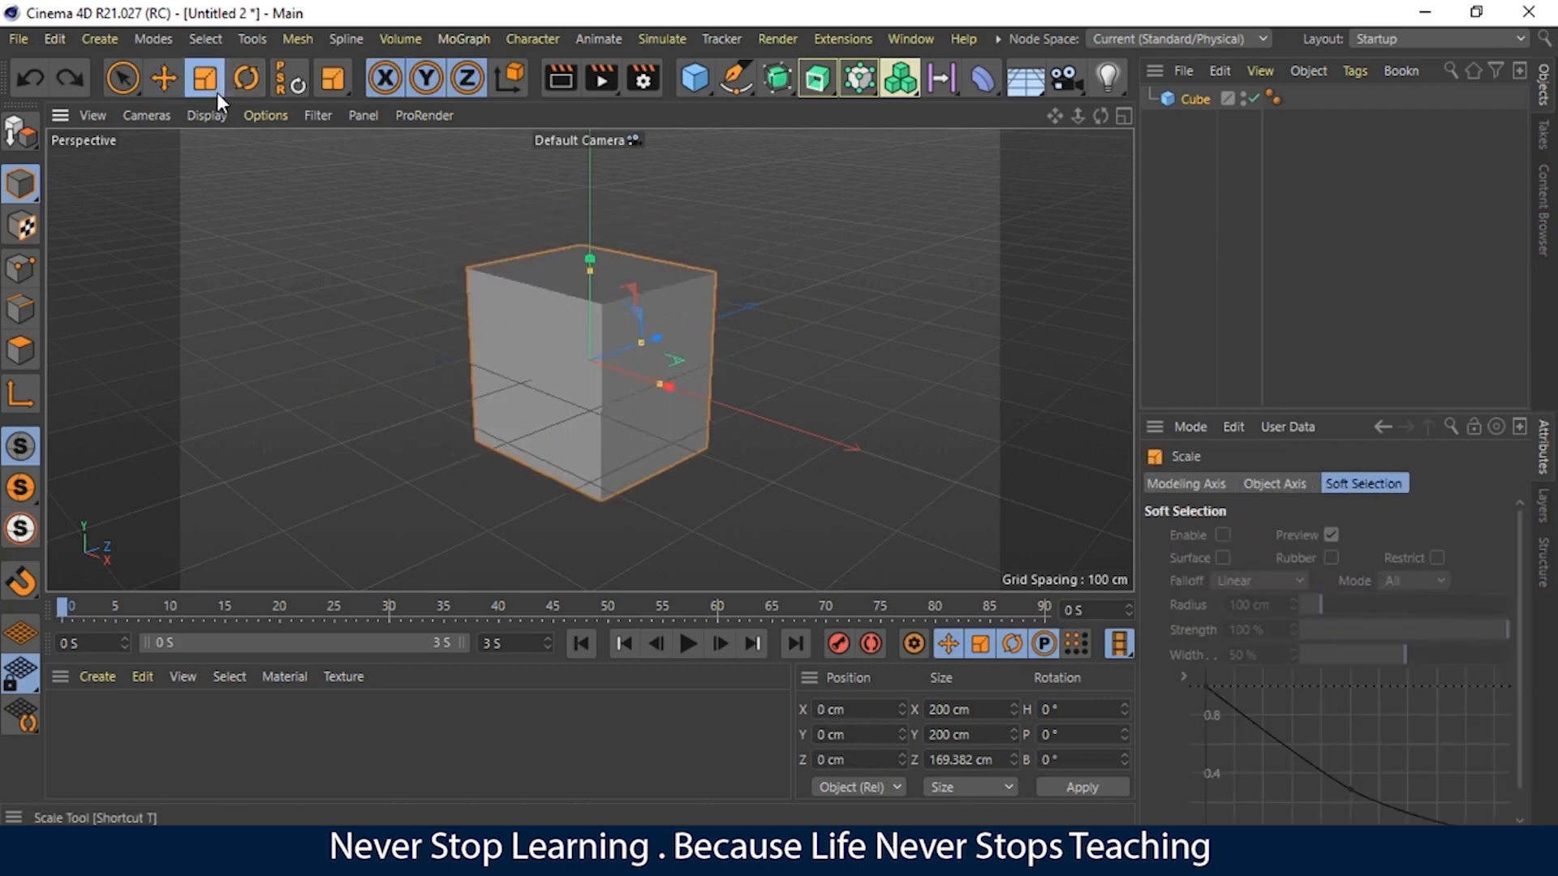
mouse_move(659, 339)
mouse_down()
mouse_move(605, 353)
mouse_move(747, 309)
mouse_move(663, 325)
mouse_up()
drag(670, 386, 733, 417)
mouse_move(591, 255)
mouse_down()
mouse_move(596, 224)
mouse_move(598, 268)
mouse_up()
key(ctrl+z)
key(ctrl+z)
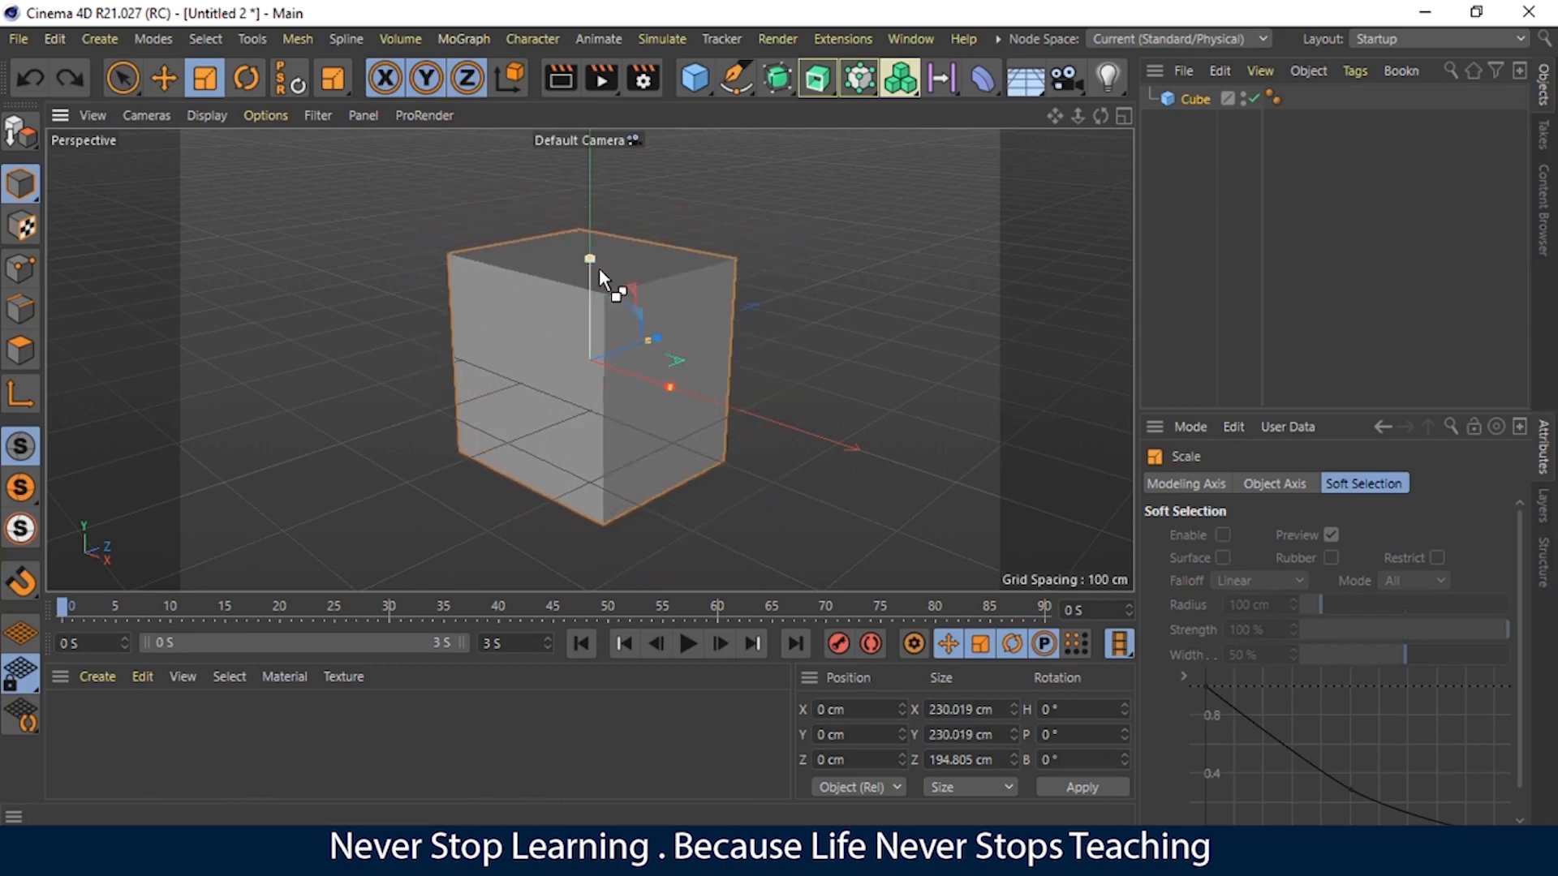
Step: Try rotating the cube with the Rotate tool and undo the rotation
click(247, 77)
drag(633, 349, 552, 399)
key(ctrl+z)
key(ctrl+z)
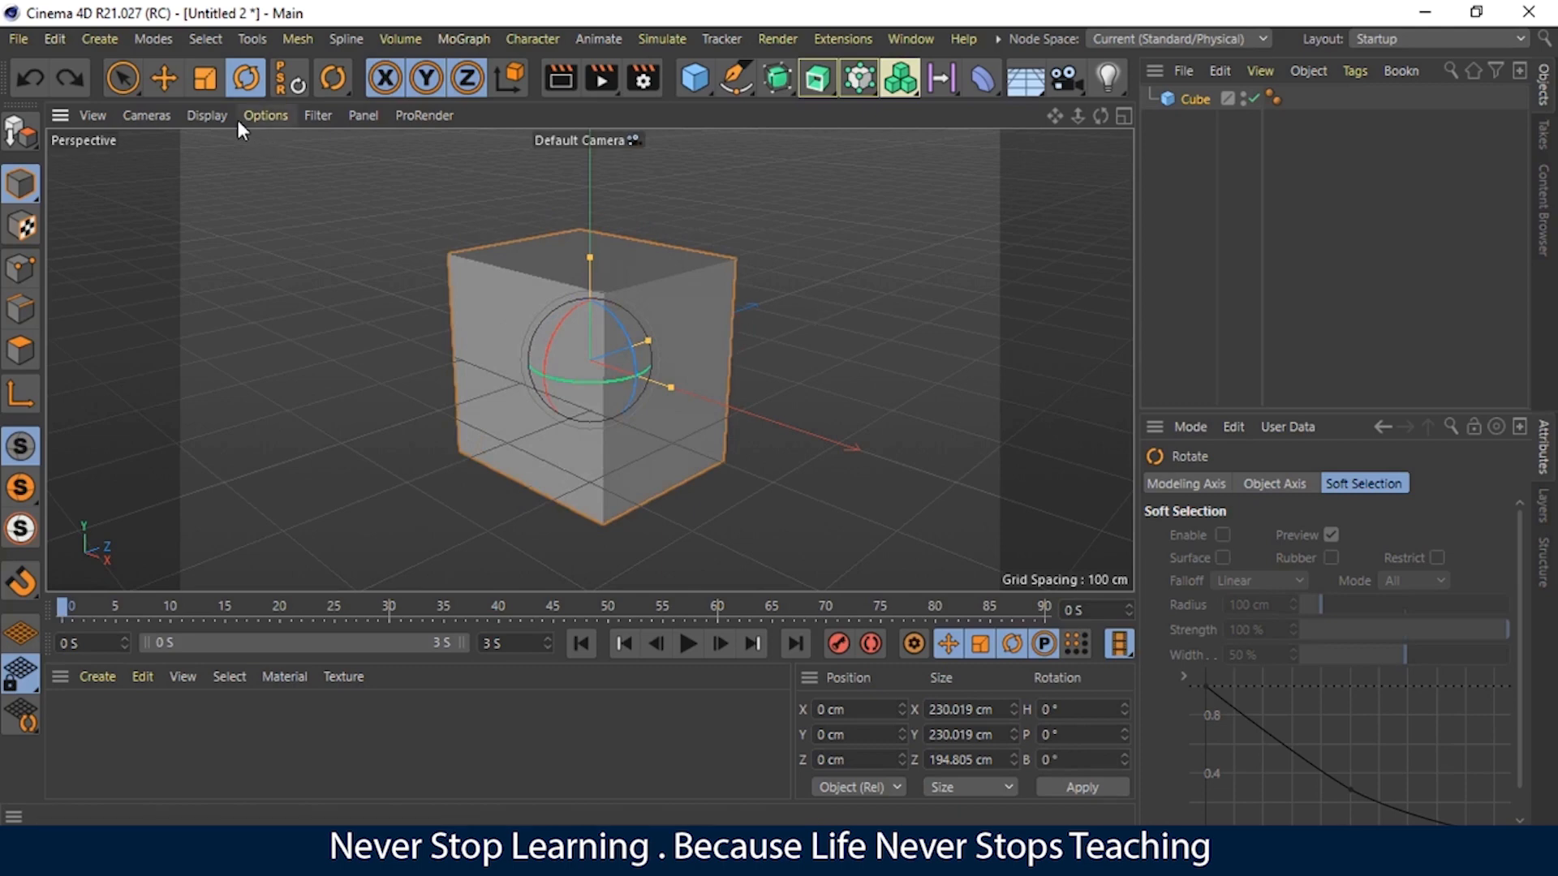
Step: Move the cube up along the Y axis to a height position of about 120 cm
click(156, 88)
click(726, 197)
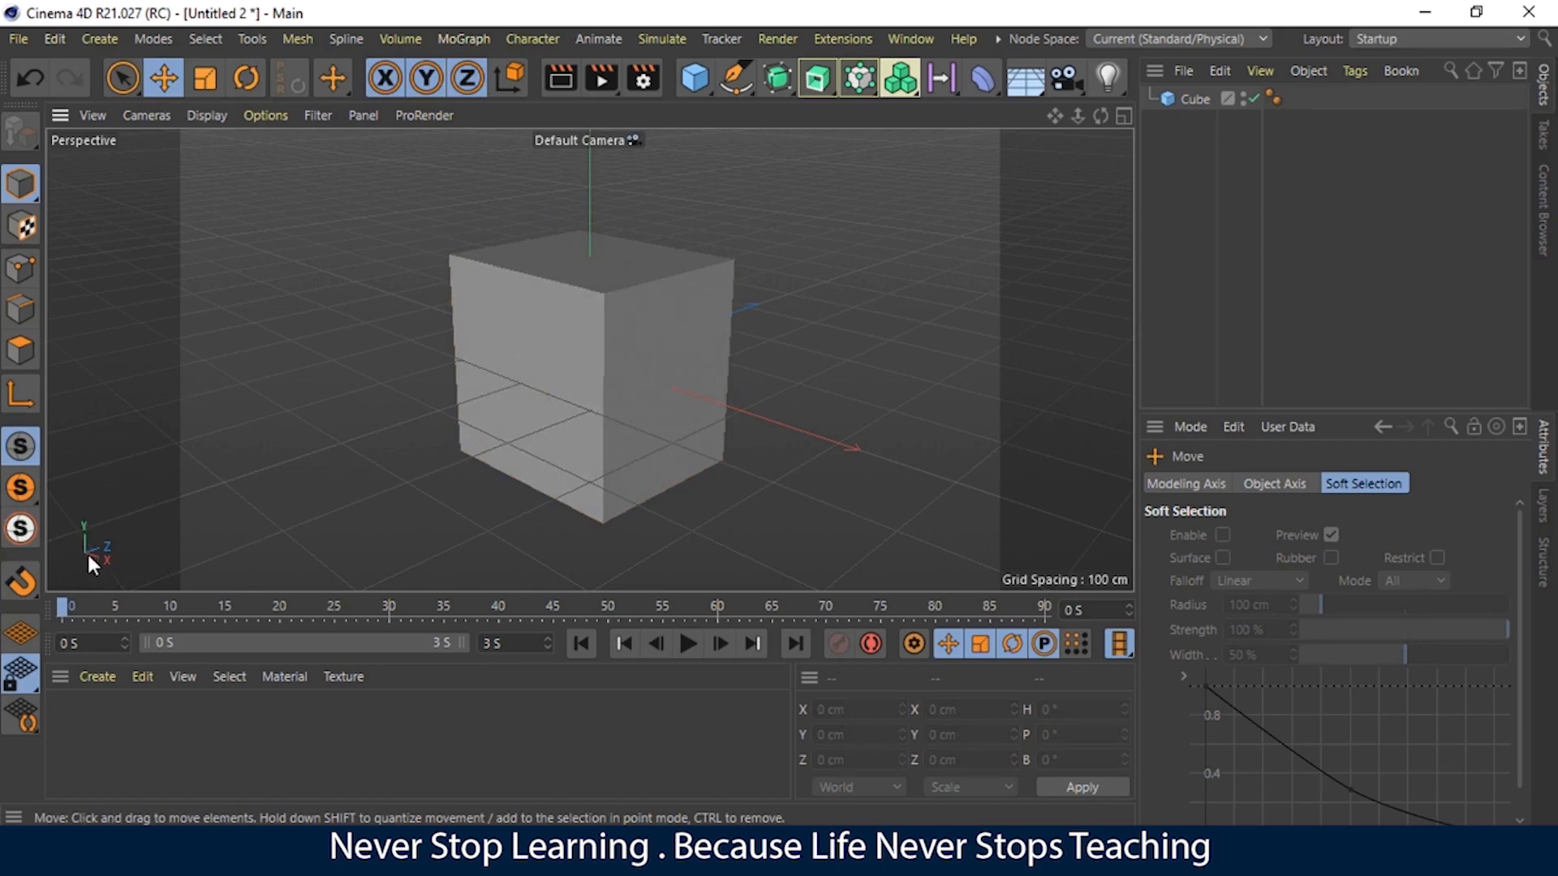
click(613, 410)
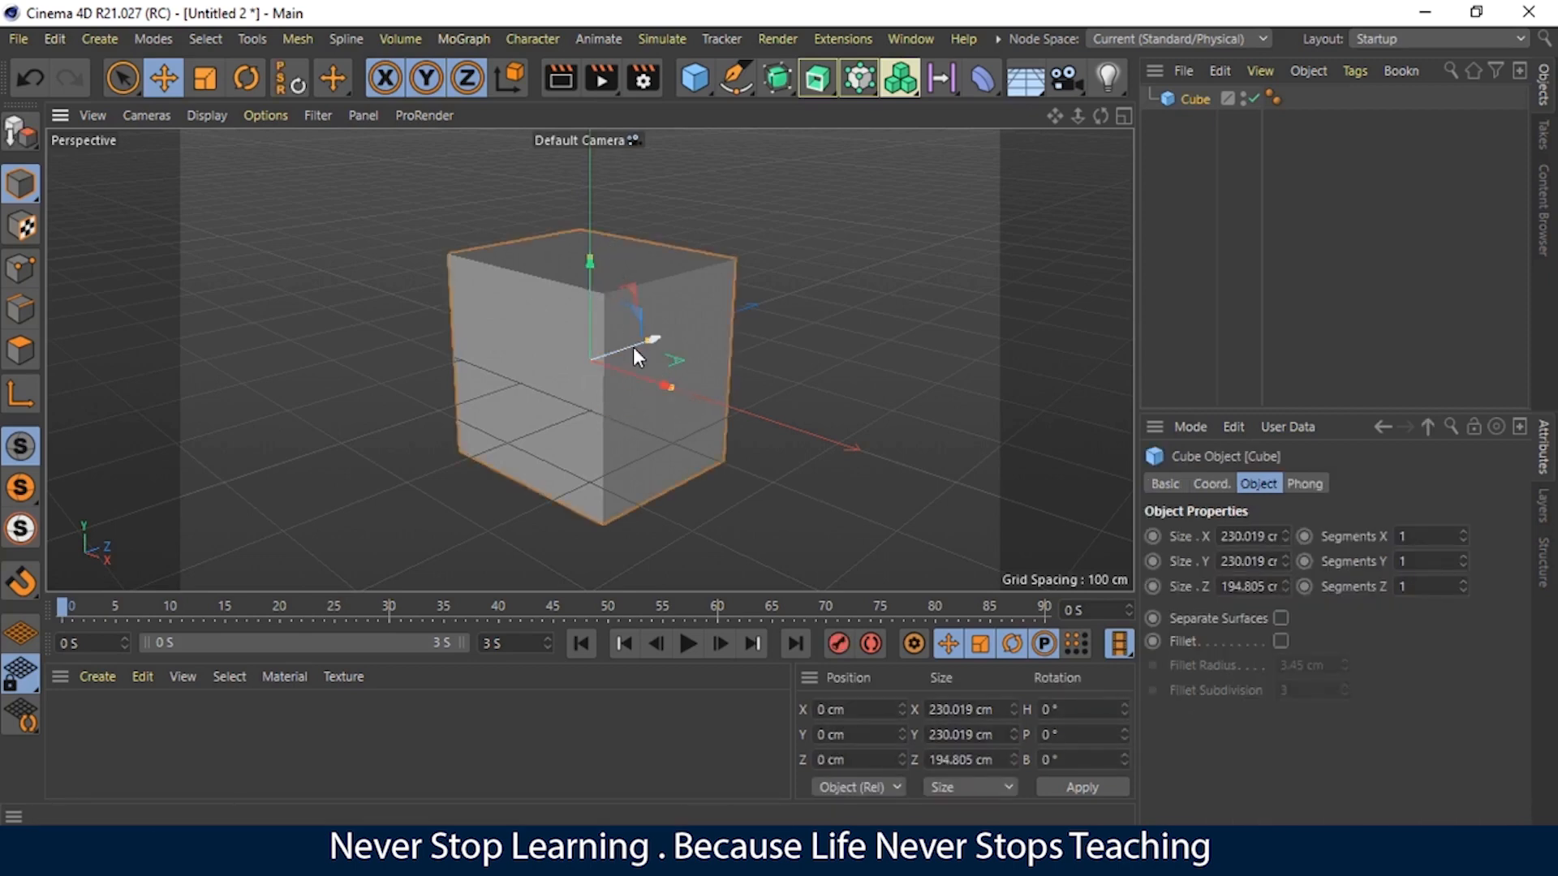
click(879, 375)
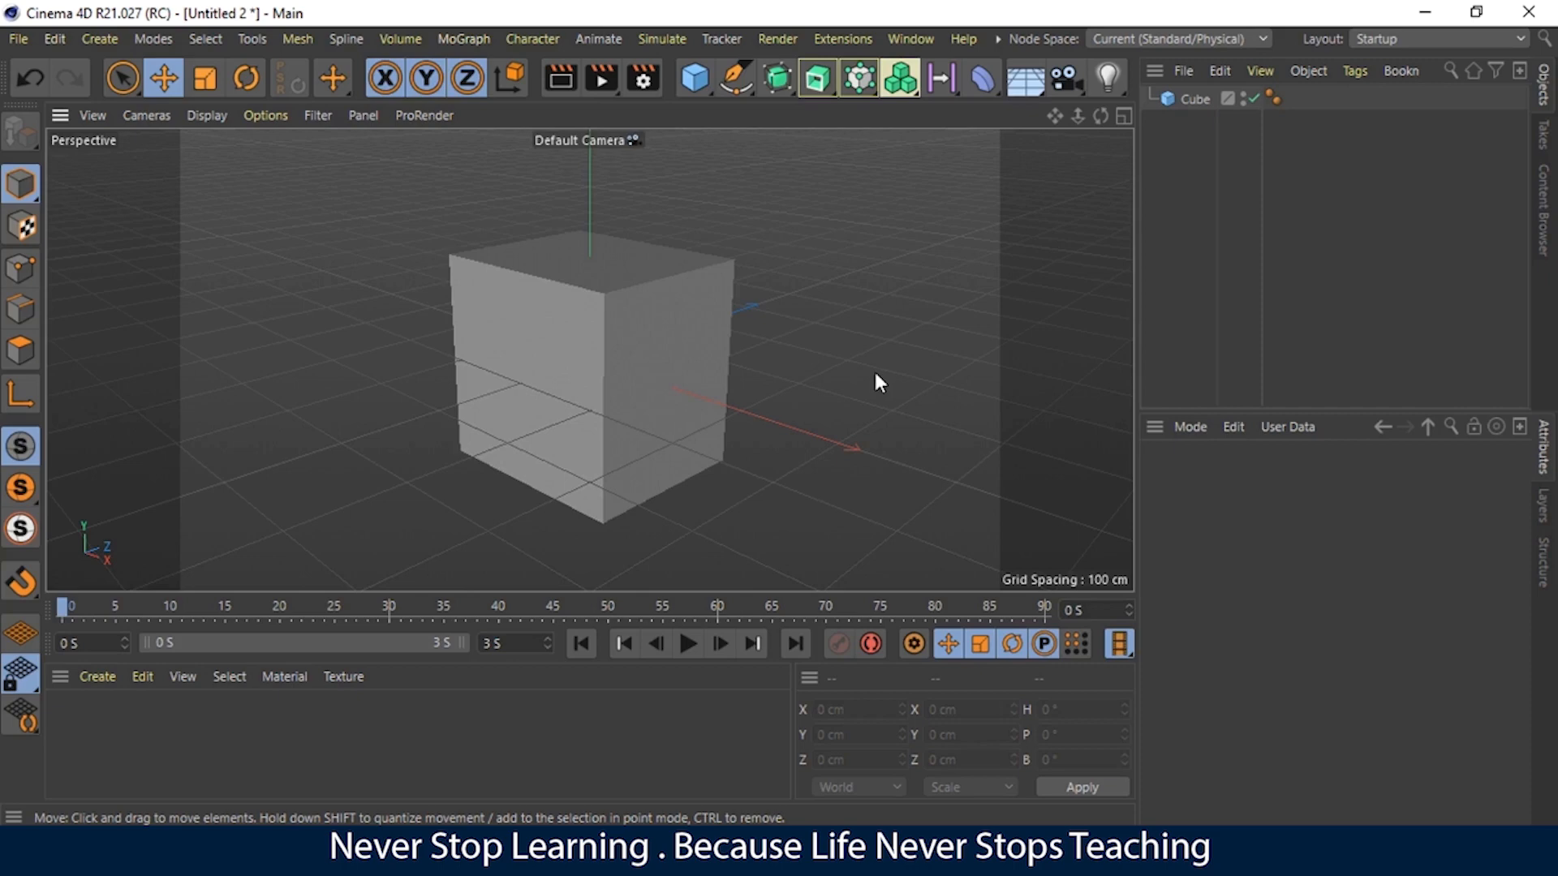
click(646, 344)
mouse_move(1100, 115)
mouse_down()
mouse_move(1054, 120)
mouse_move(1091, 112)
mouse_up()
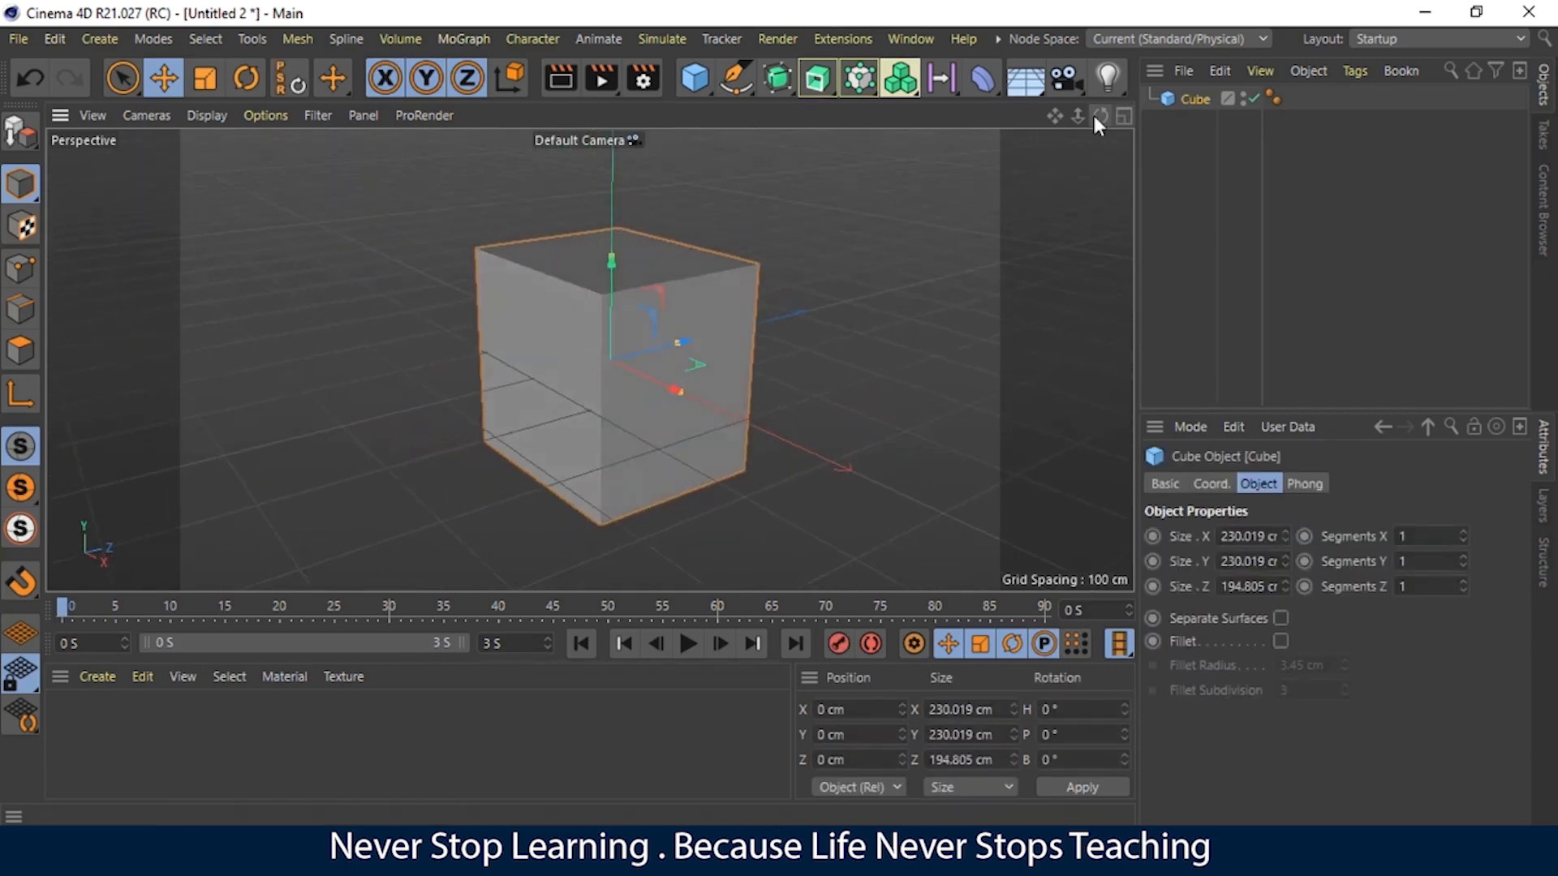
drag(609, 269, 618, 176)
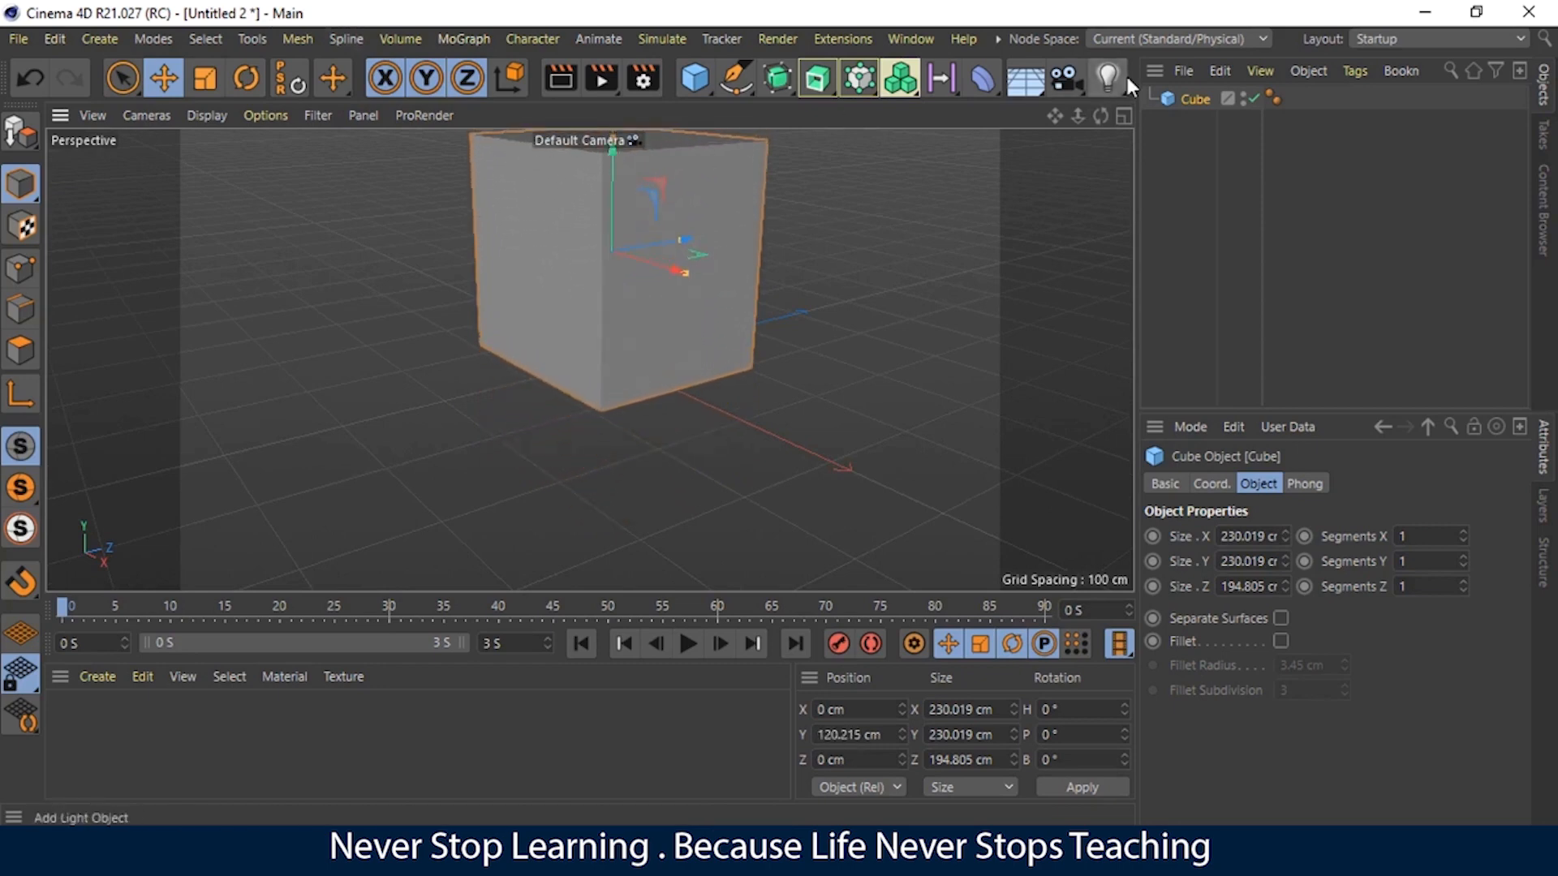
Step: Display the cube's coordinate properties
mouse_move(1100, 116)
mouse_down()
mouse_move(1022, 130)
mouse_move(993, 158)
mouse_move(1094, 107)
mouse_move(1075, 126)
mouse_move(1027, 117)
mouse_move(1095, 116)
mouse_up()
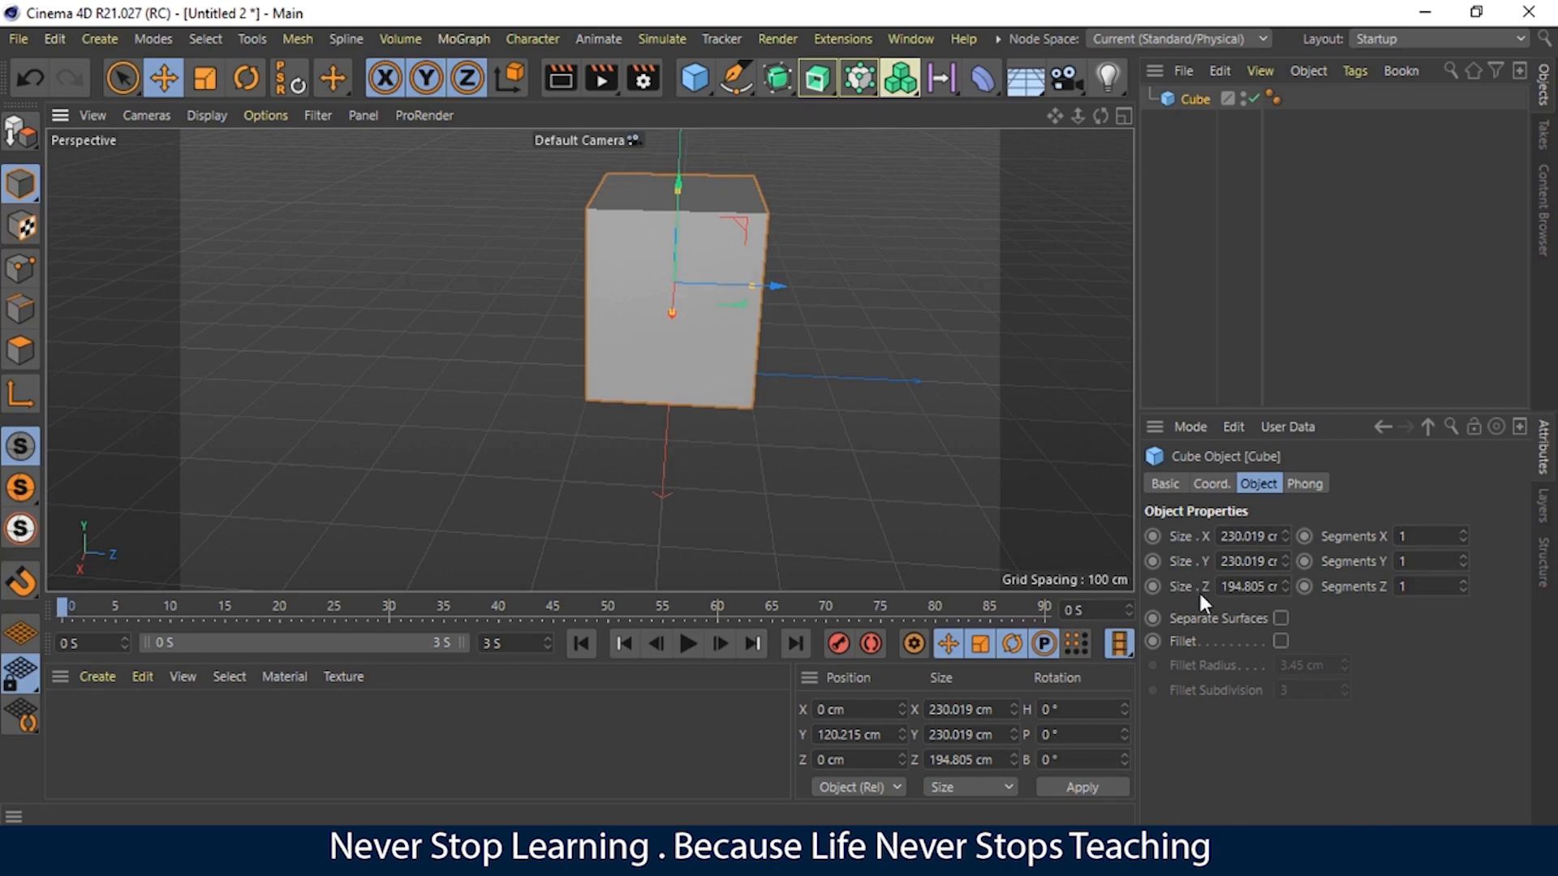
click(1213, 485)
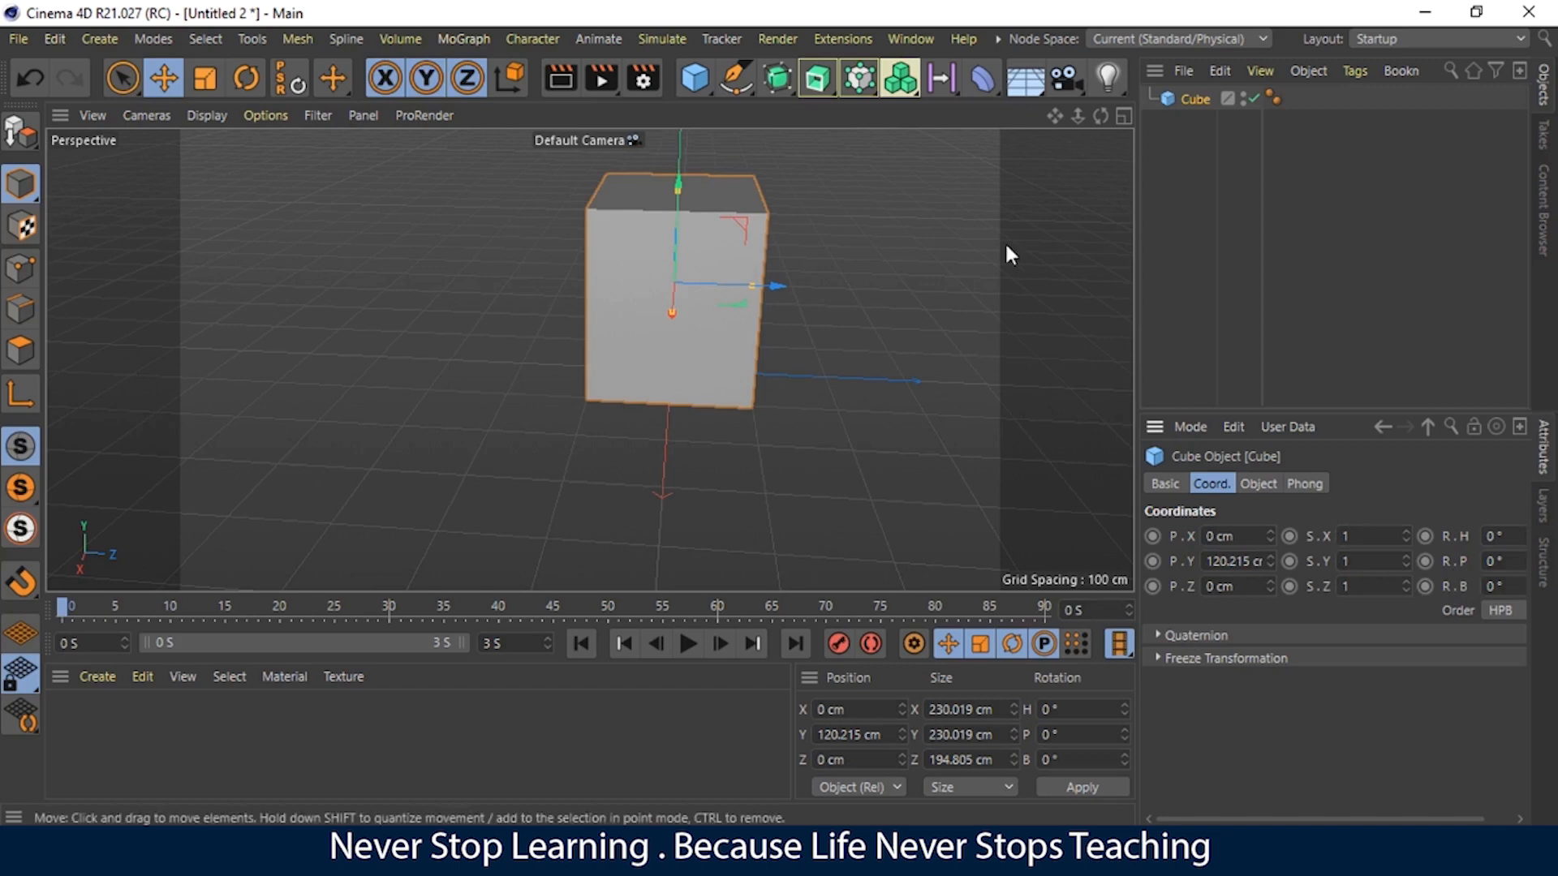
Step: Switch to the Mini Restorant.c4d project and examine the object sizes of the restaurant's right wall and floor
click(899, 35)
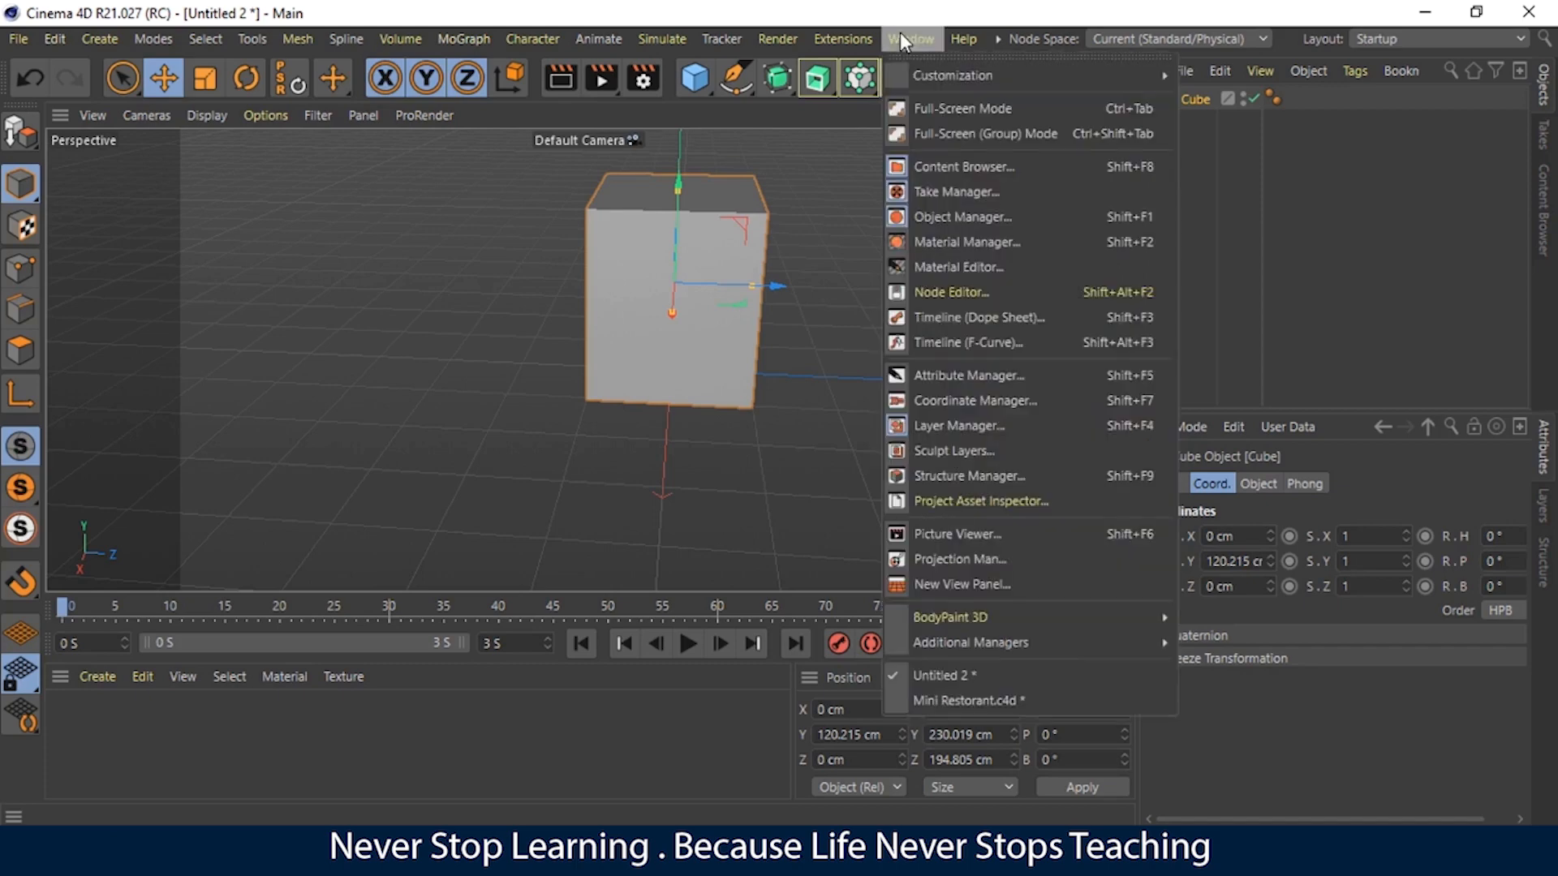
click(933, 703)
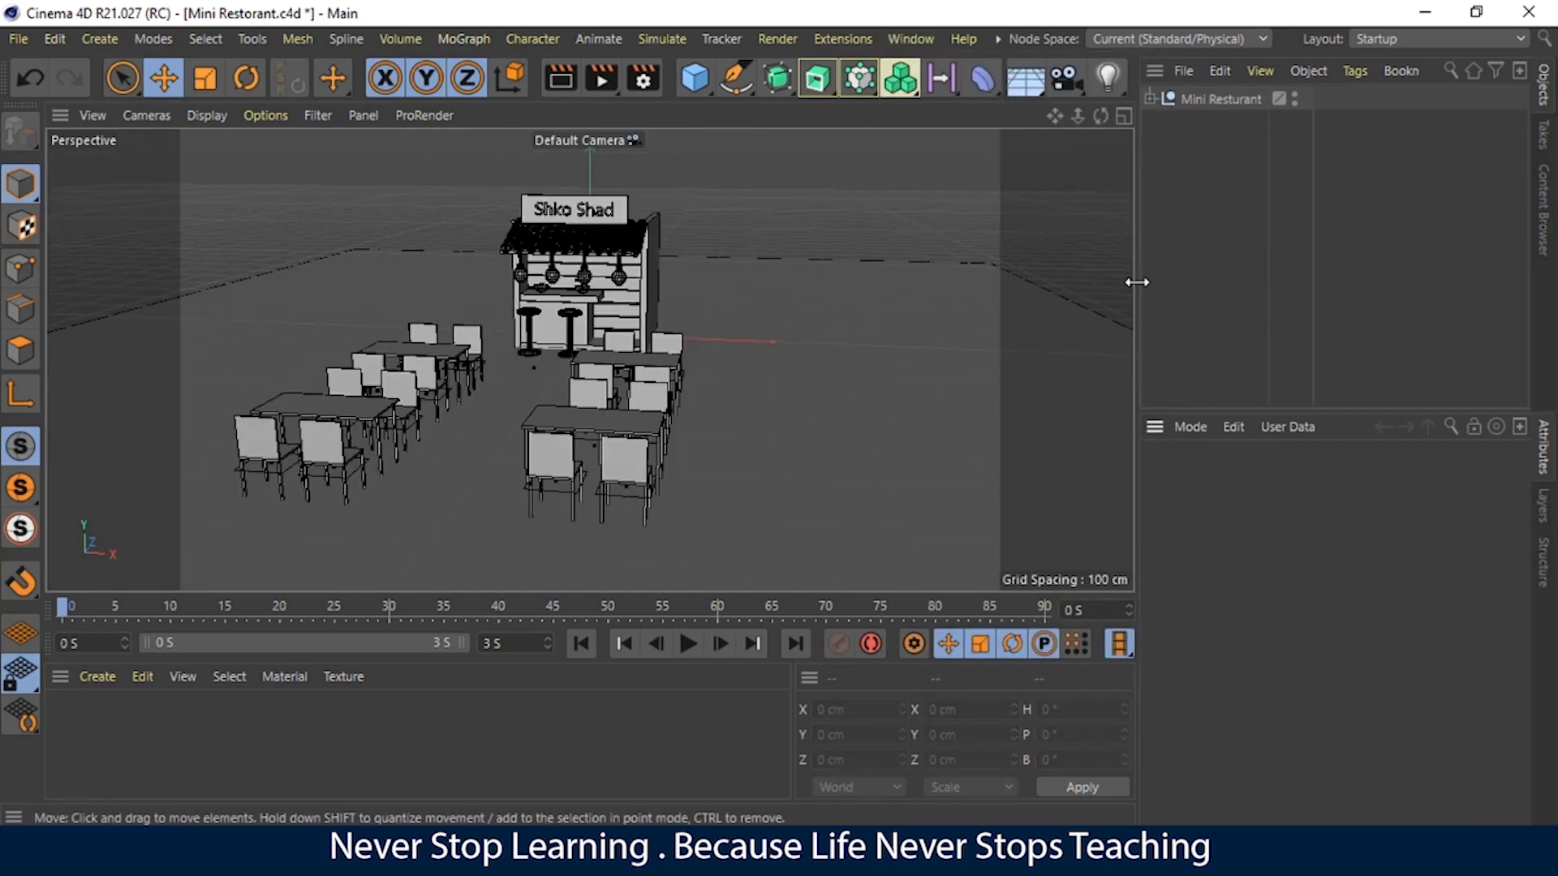
drag(1100, 116, 748, 349)
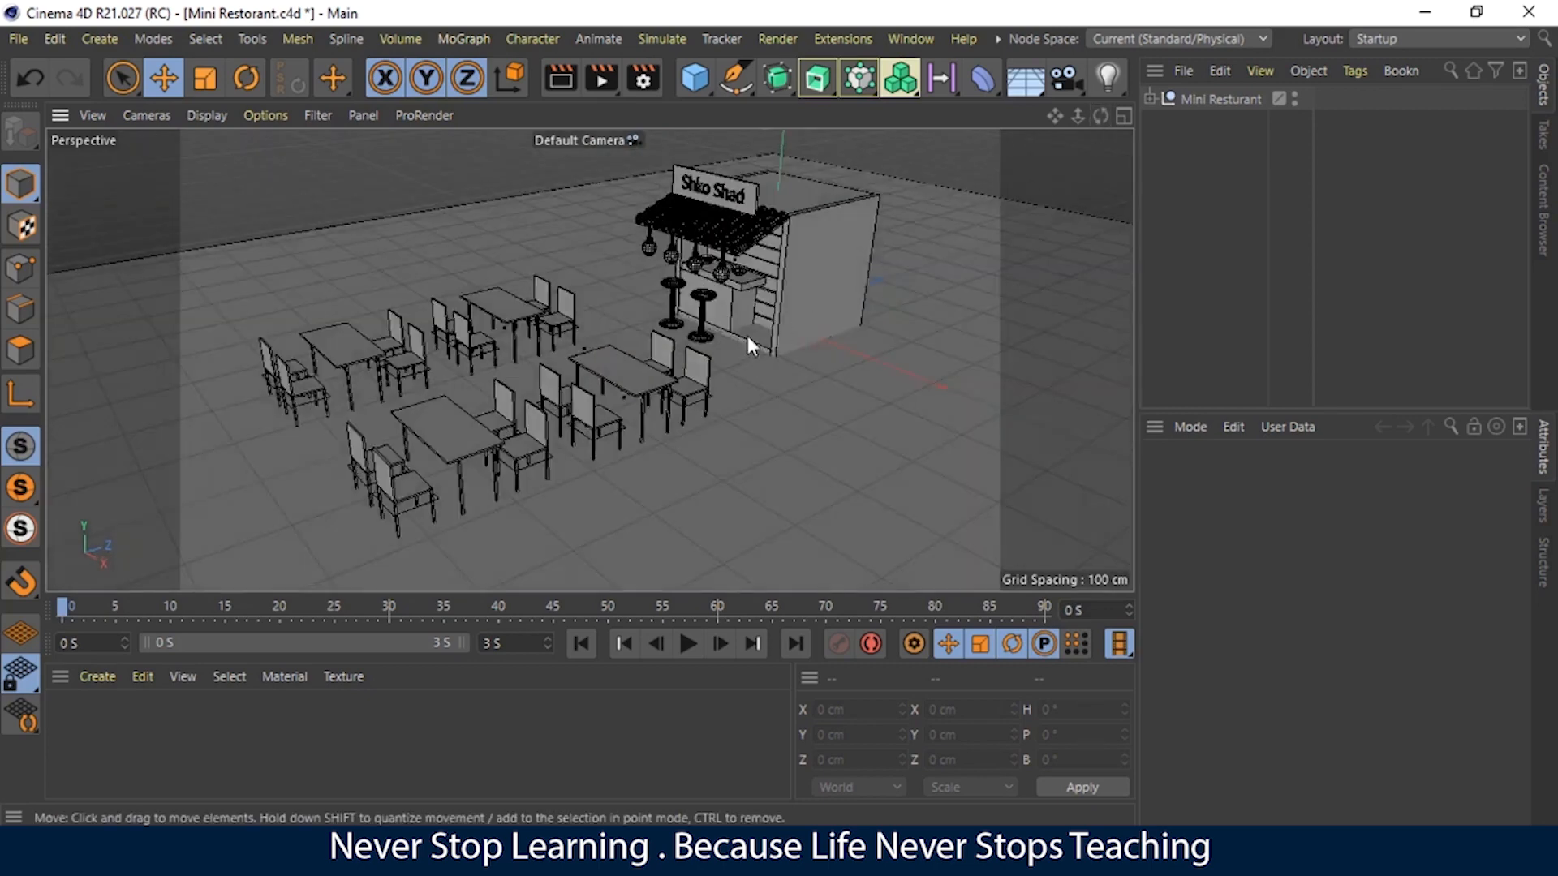
click(747, 337)
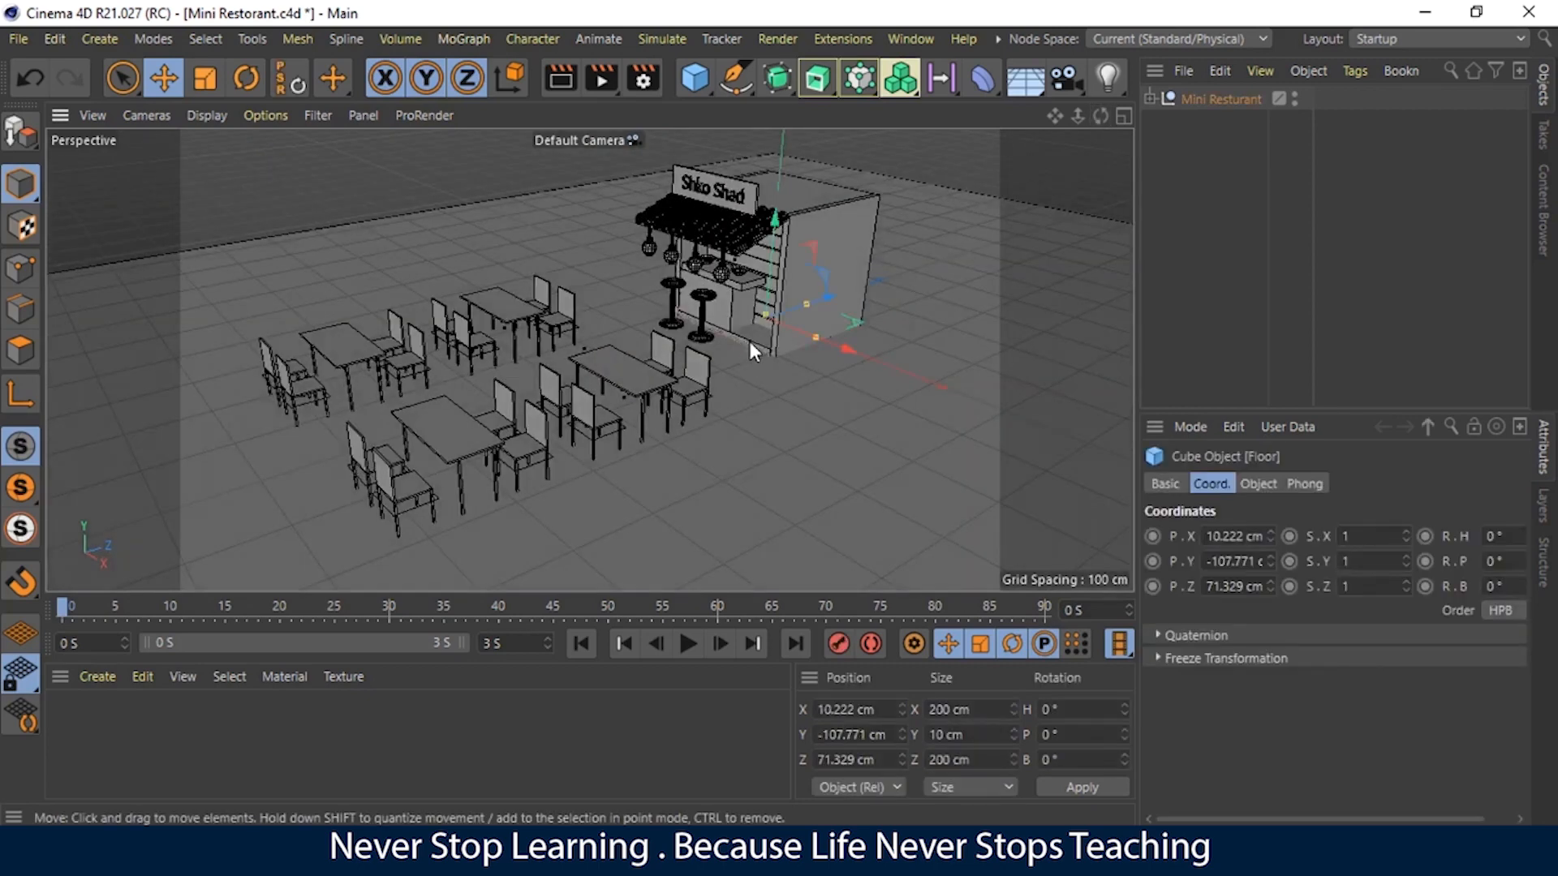
click(836, 274)
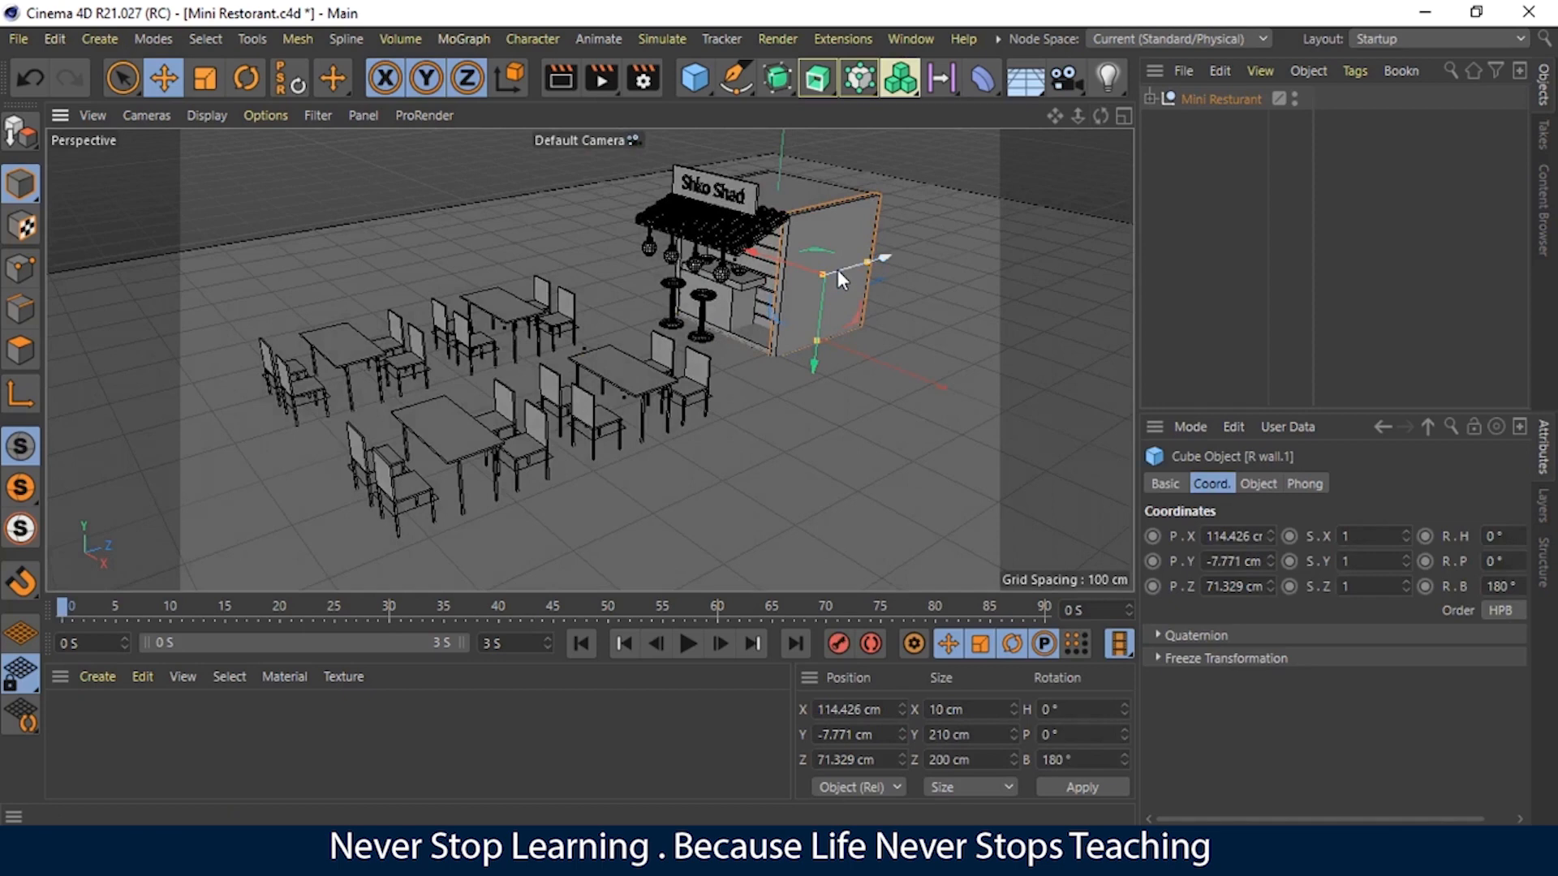
click(1258, 484)
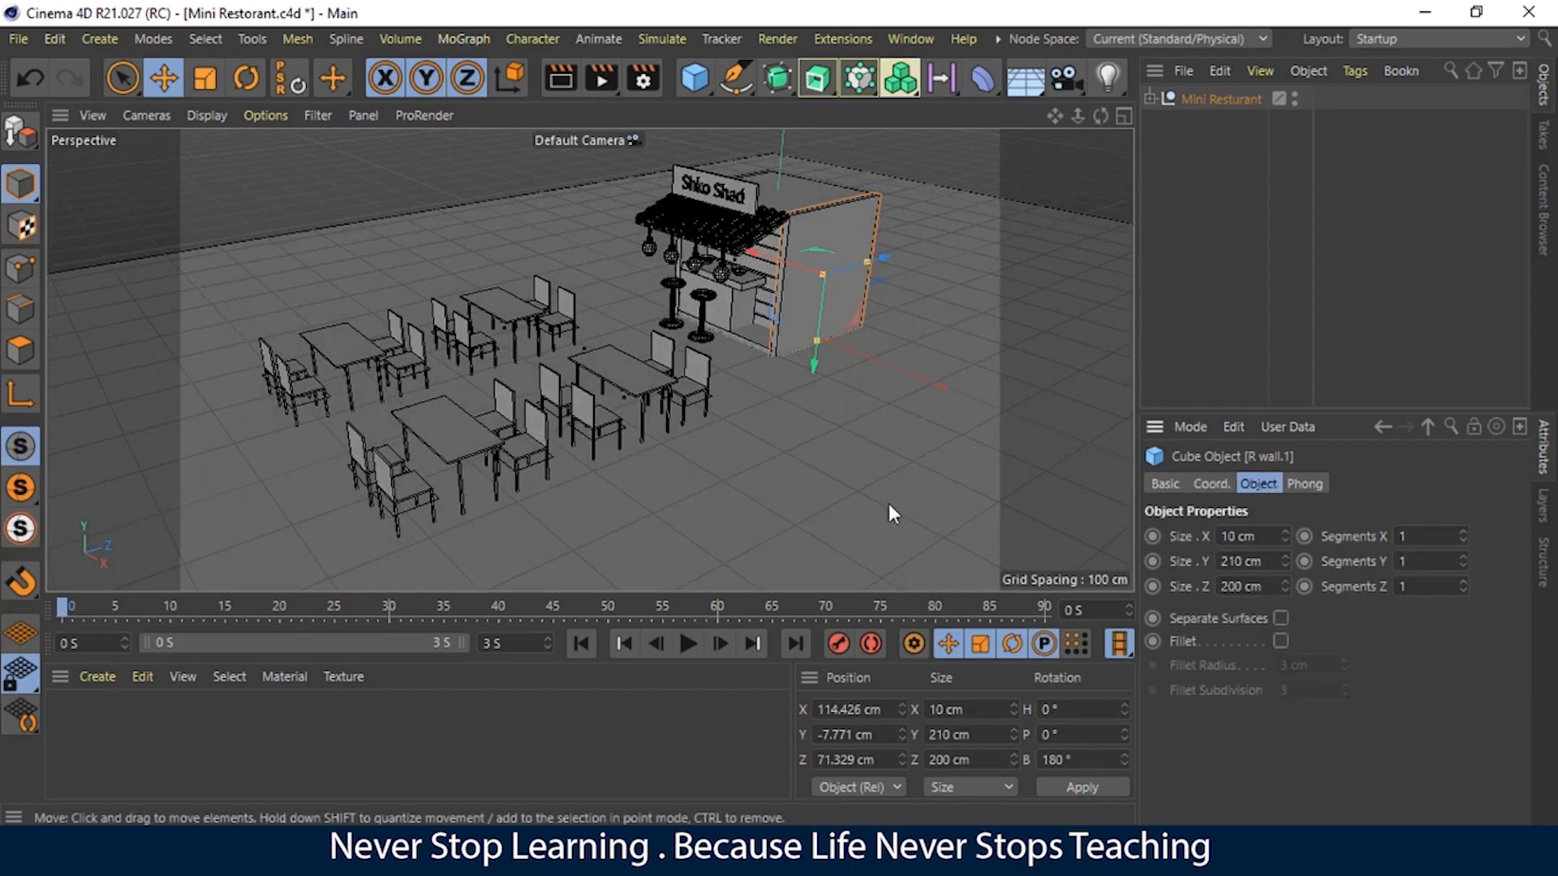
click(753, 339)
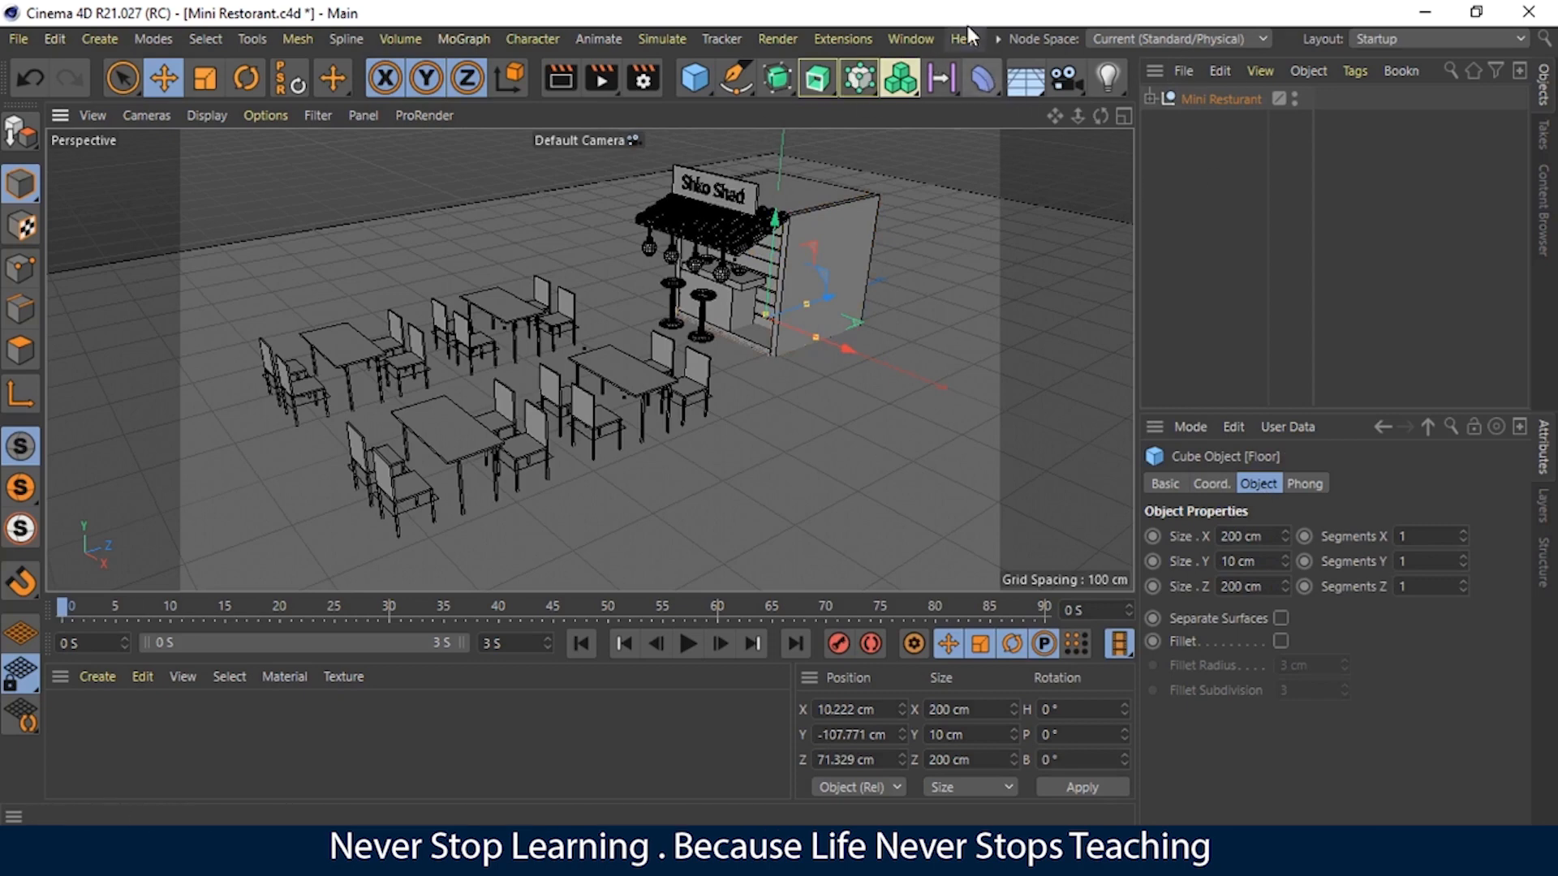
Step: Return to the Untitled 2 project and set the viewport display to Gouraud Shading (Lines)
click(907, 37)
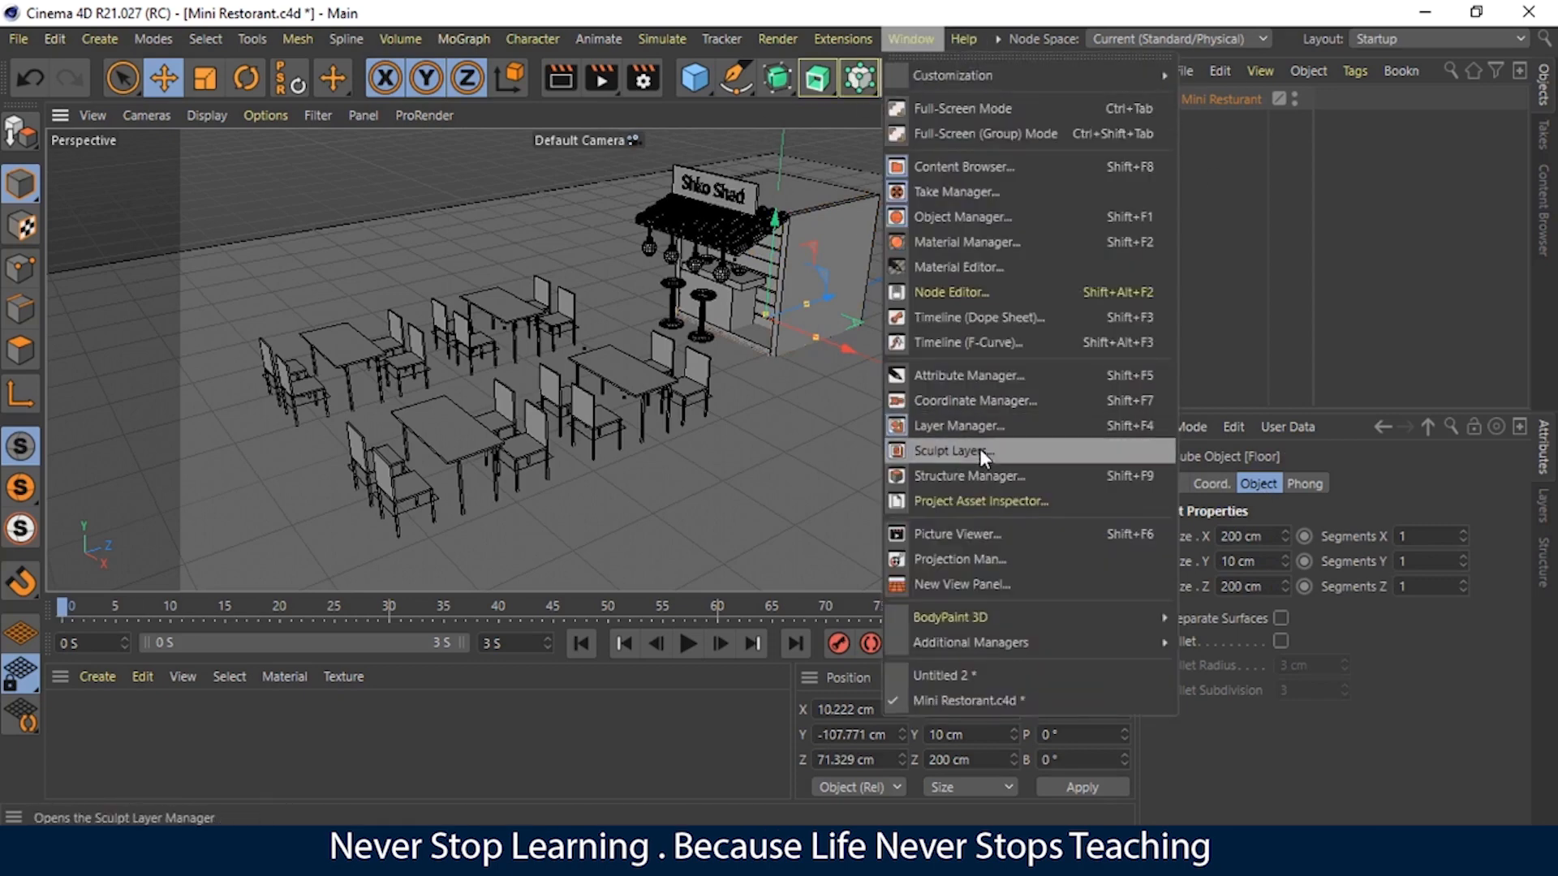
click(941, 677)
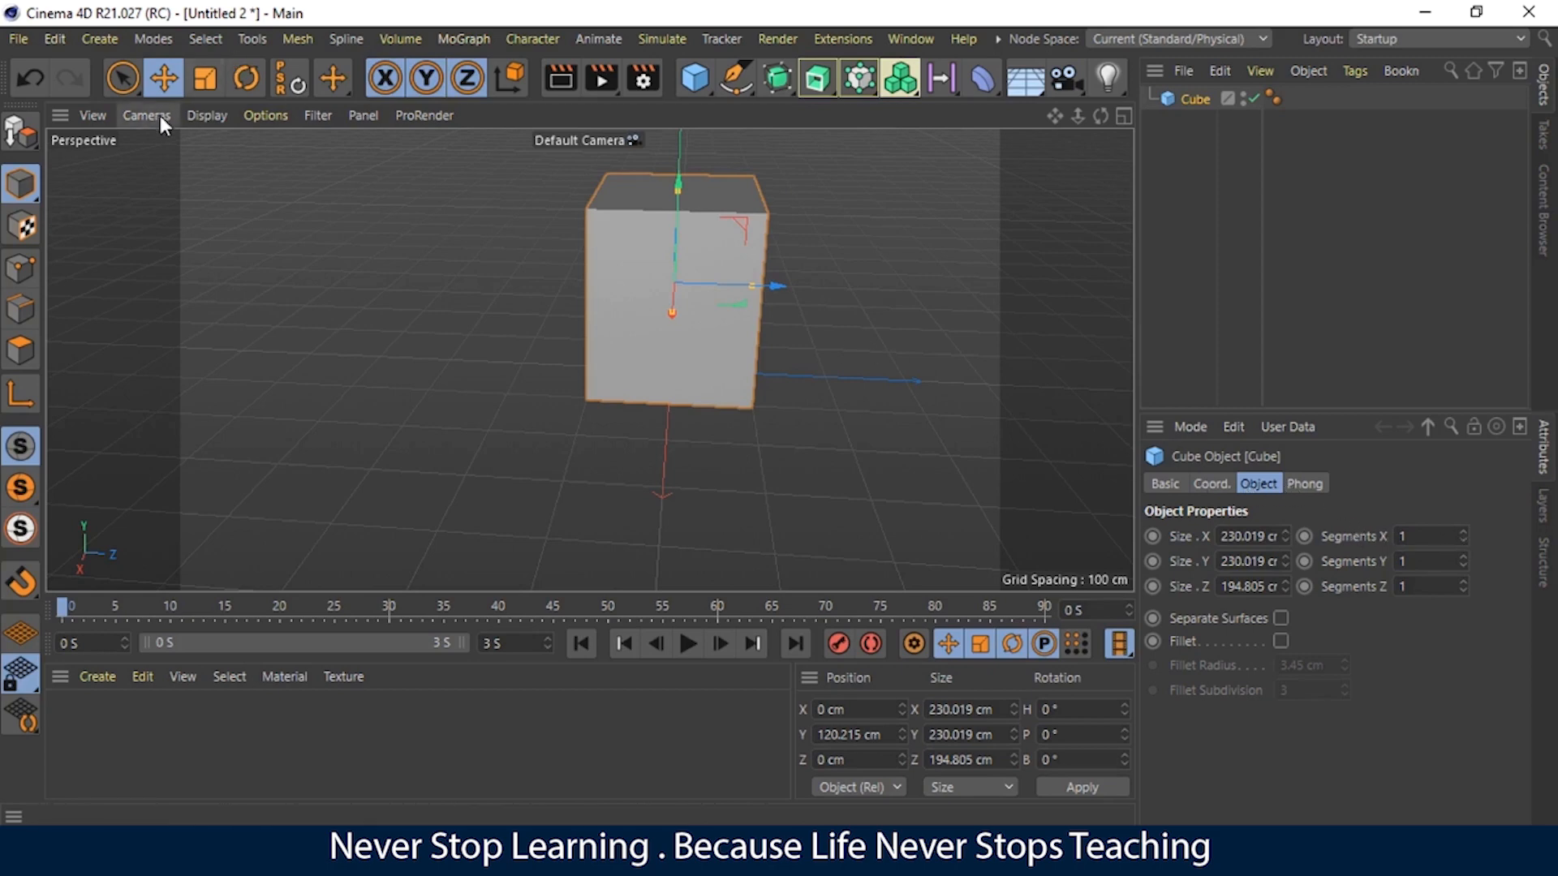
click(208, 116)
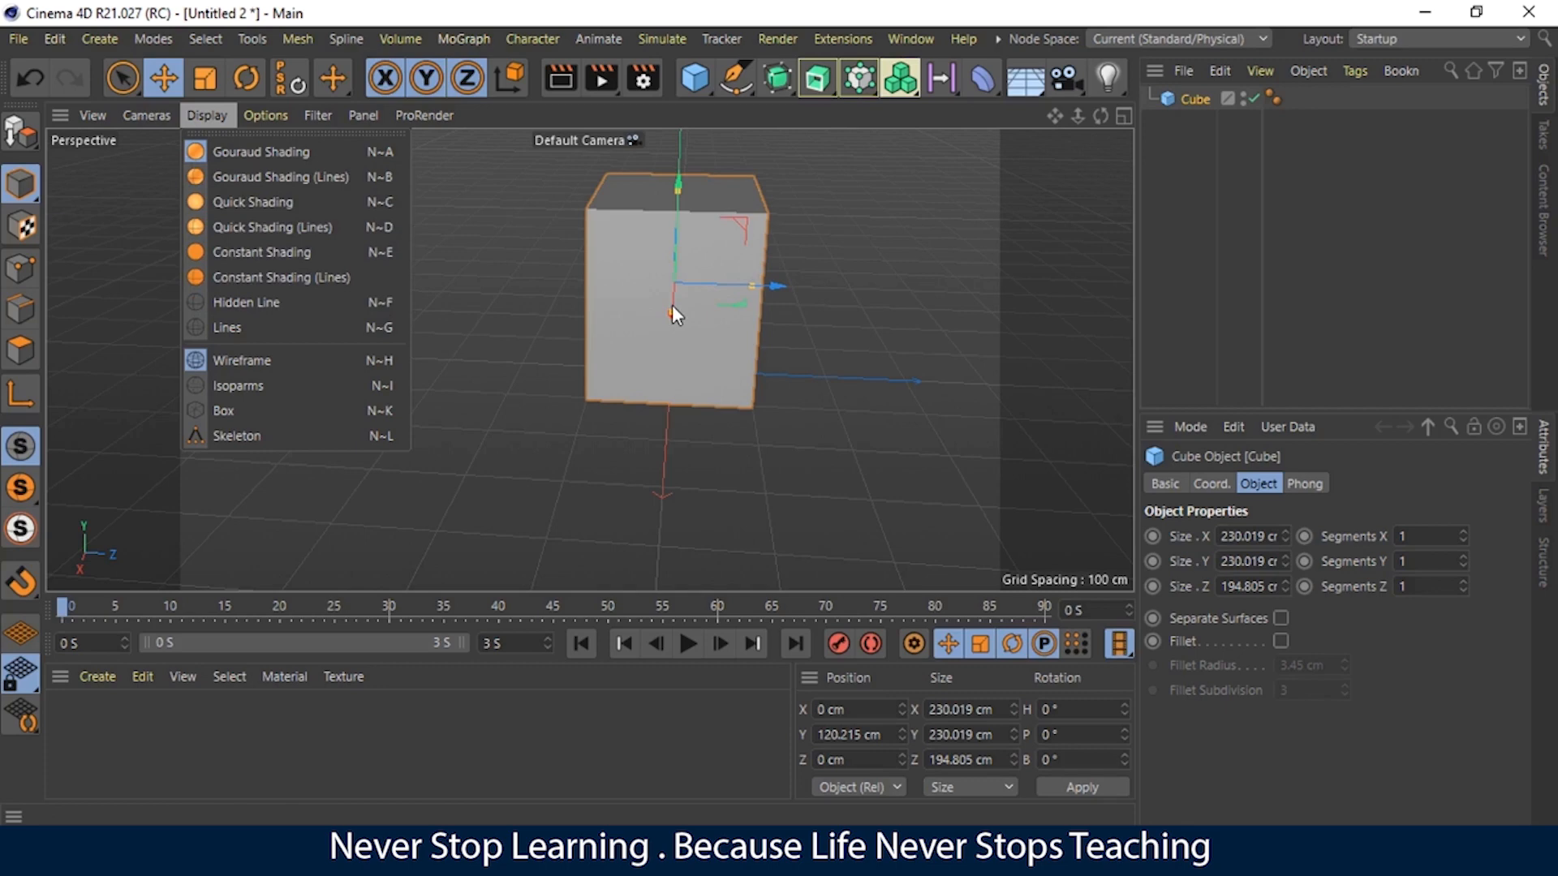
click(261, 175)
Step: Increase the cube's X segments to 7
click(1463, 532)
click(1464, 533)
drag(1100, 116, 1087, 202)
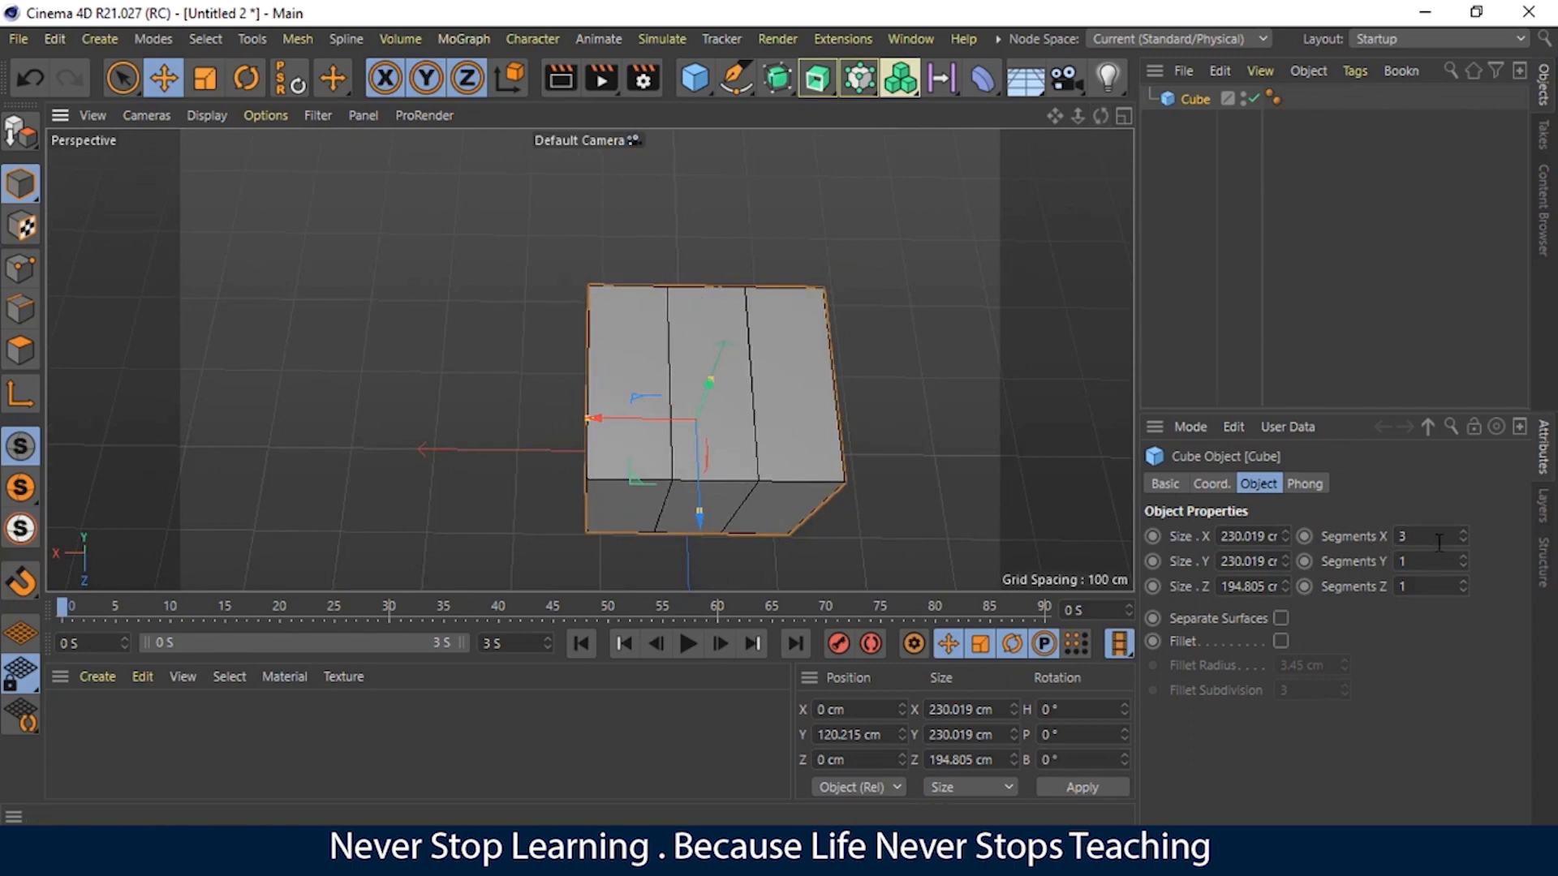
click(1464, 531)
click(1464, 532)
click(1463, 531)
click(1464, 531)
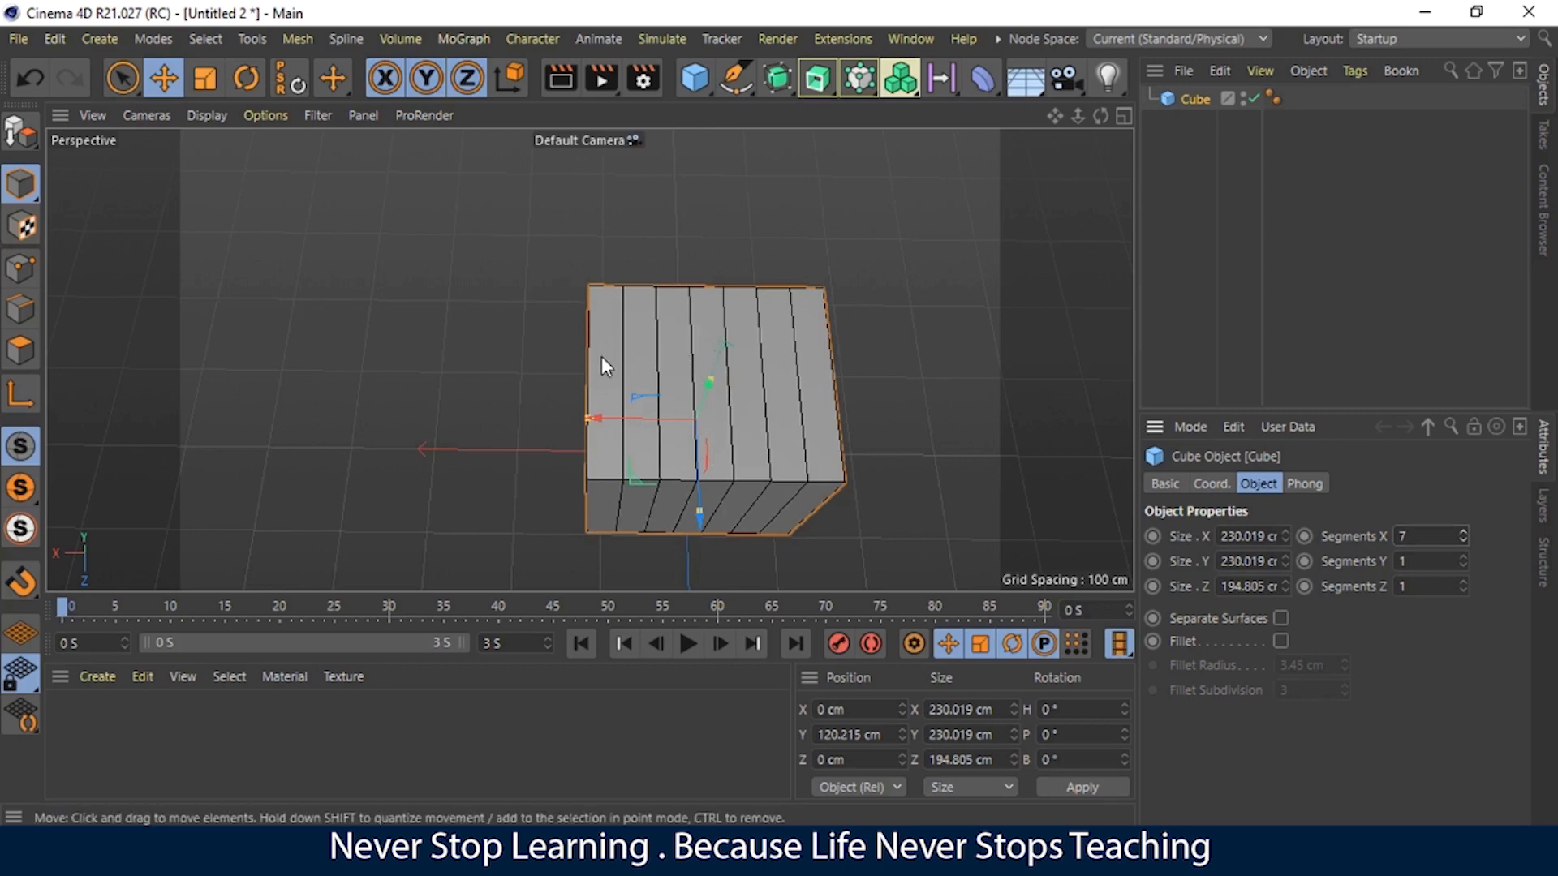
Step: Reduce the cube's X segments to 1
click(1462, 541)
click(1463, 541)
click(1463, 541)
click(1463, 541)
click(1462, 540)
click(1462, 540)
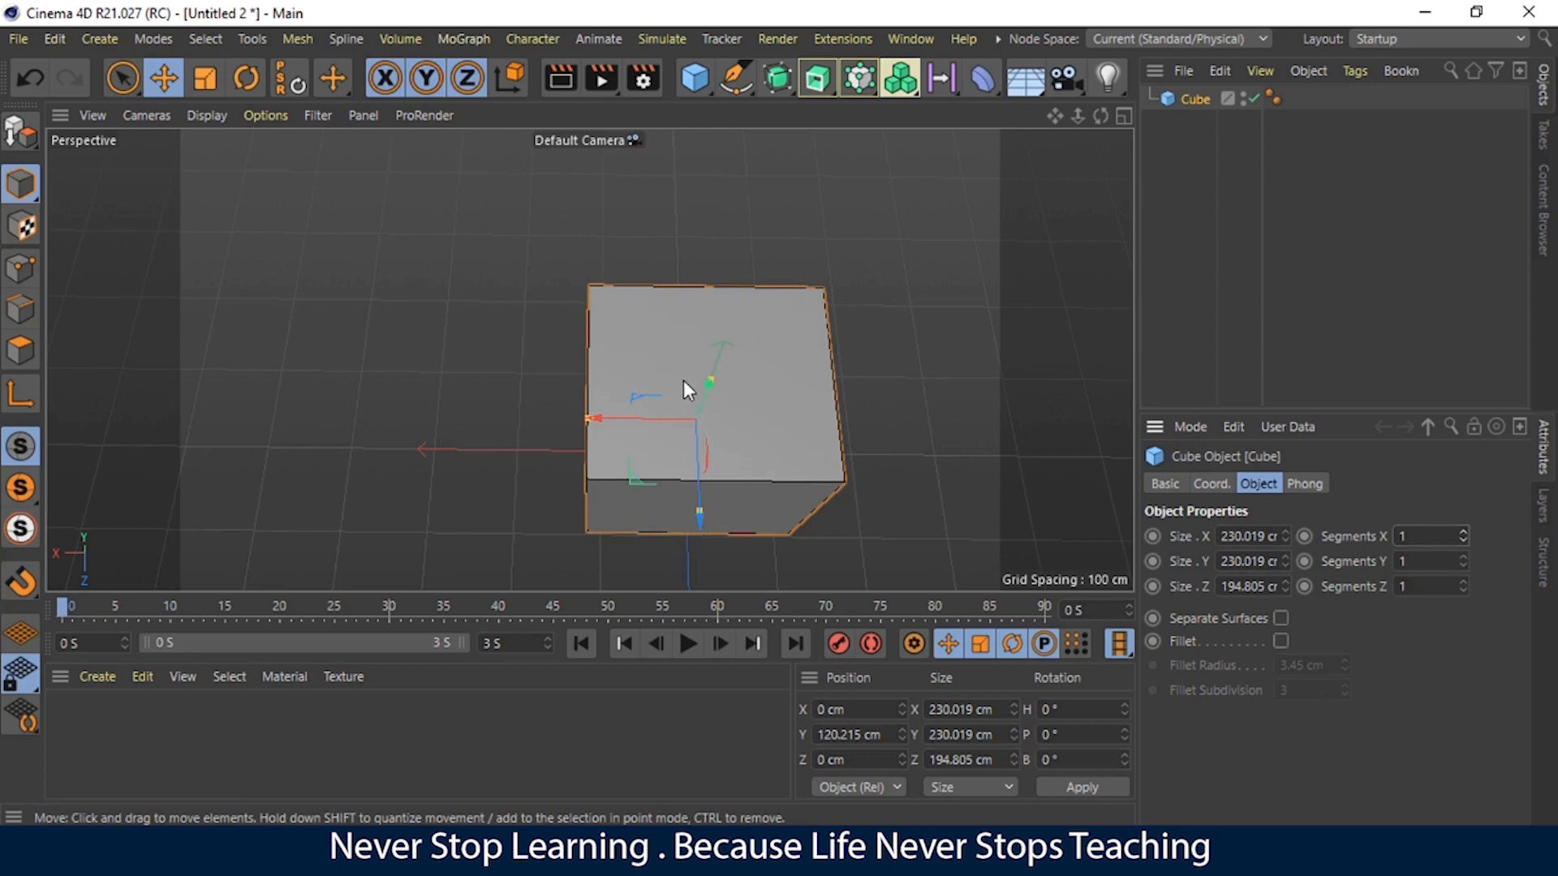
Step: Set the cube's X segments to 5 and its Z segments to 6
click(1464, 533)
click(1463, 532)
click(1463, 532)
click(1464, 532)
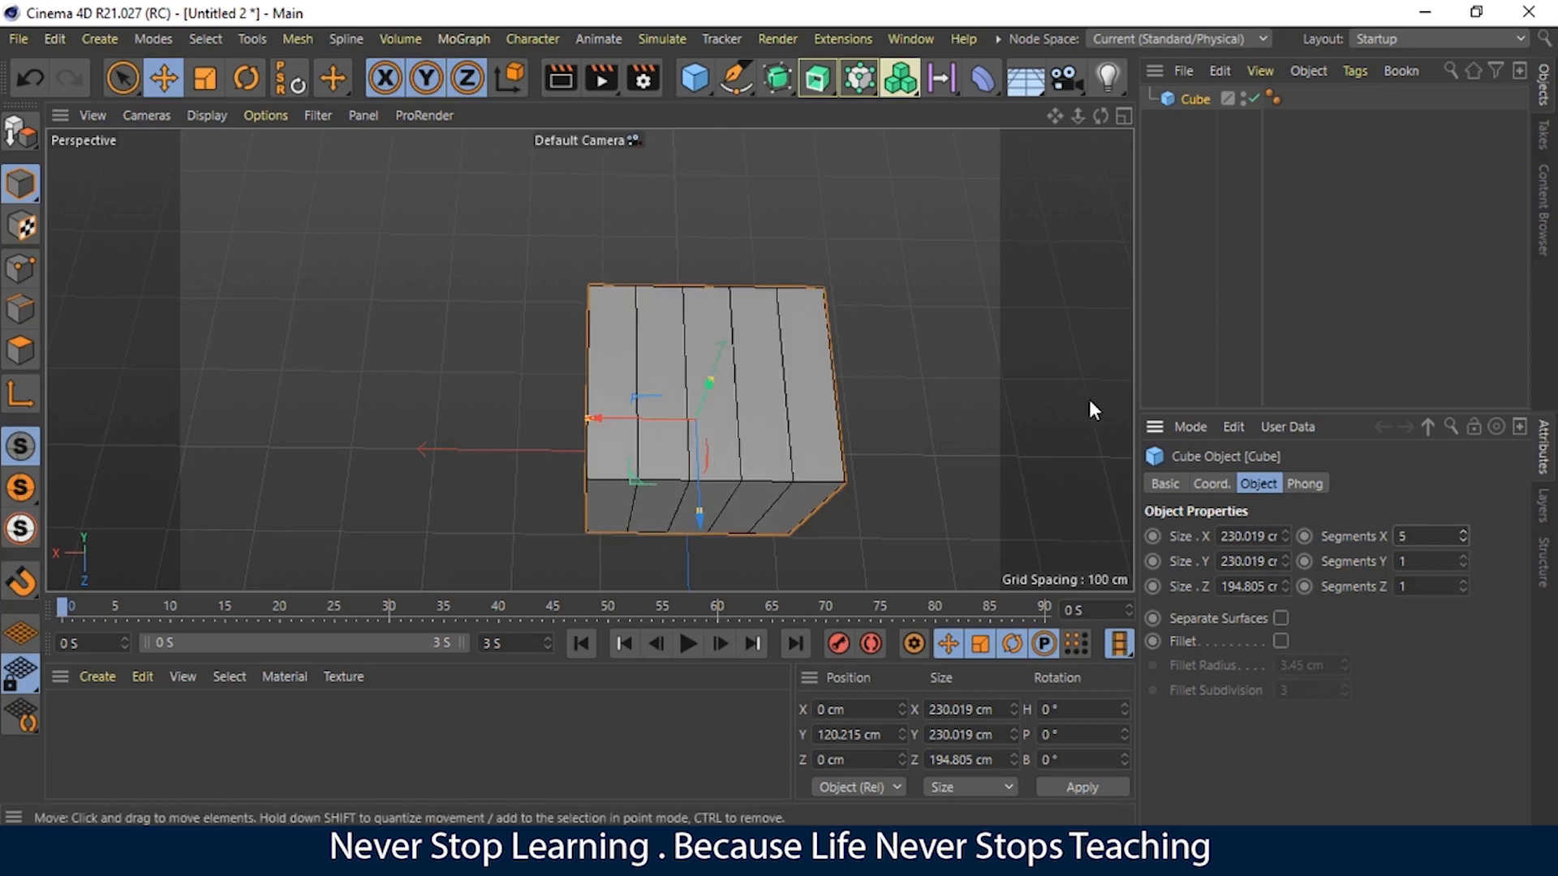
drag(1100, 116, 1209, 37)
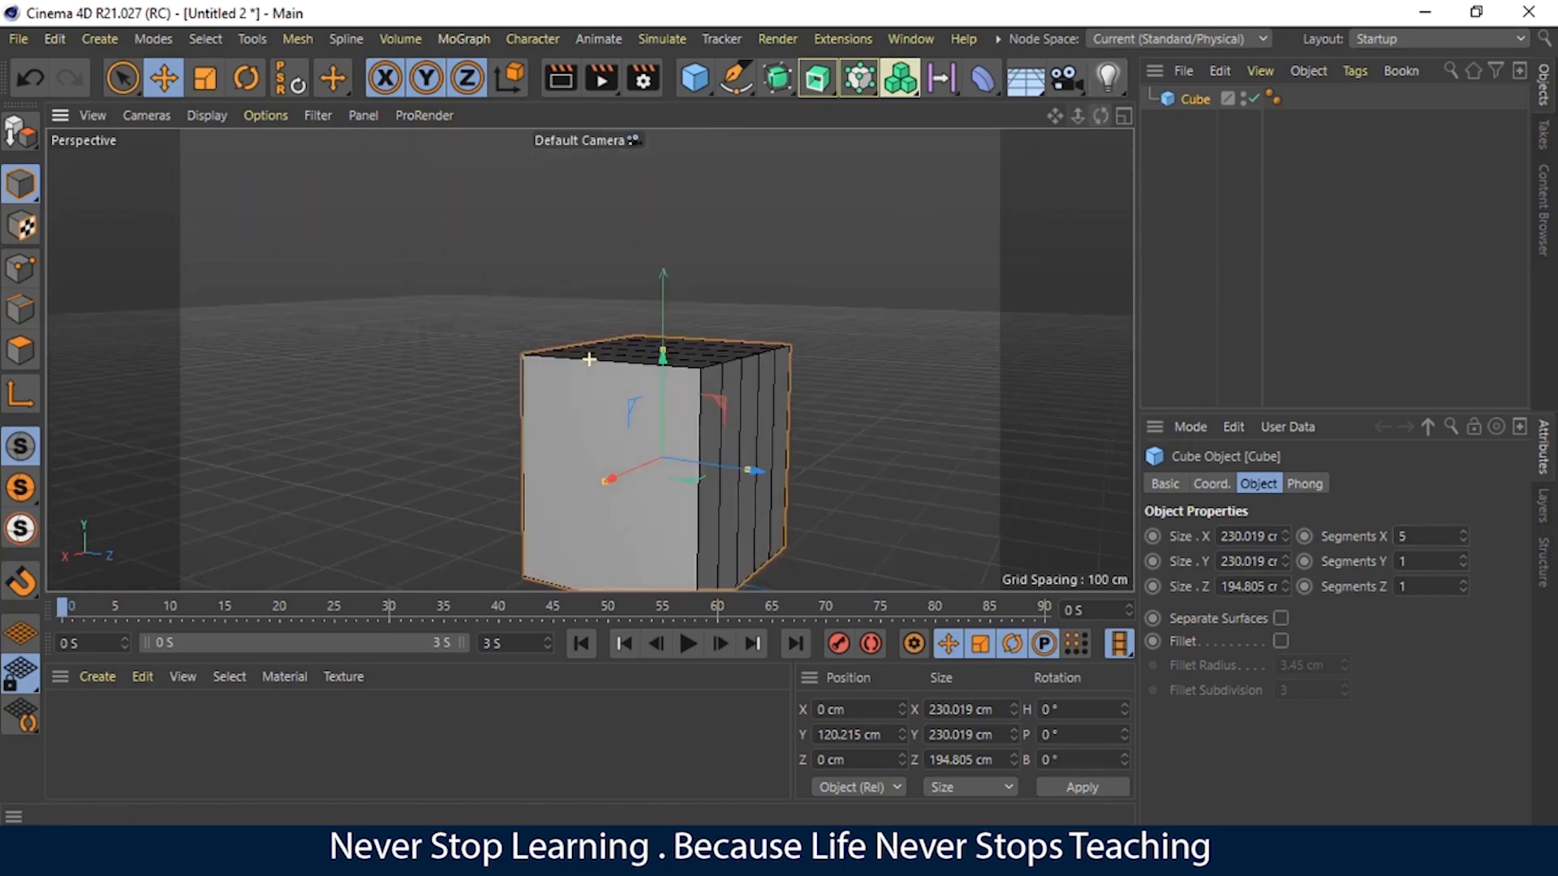
click(1462, 579)
click(1462, 579)
click(1463, 579)
click(1463, 580)
click(1463, 579)
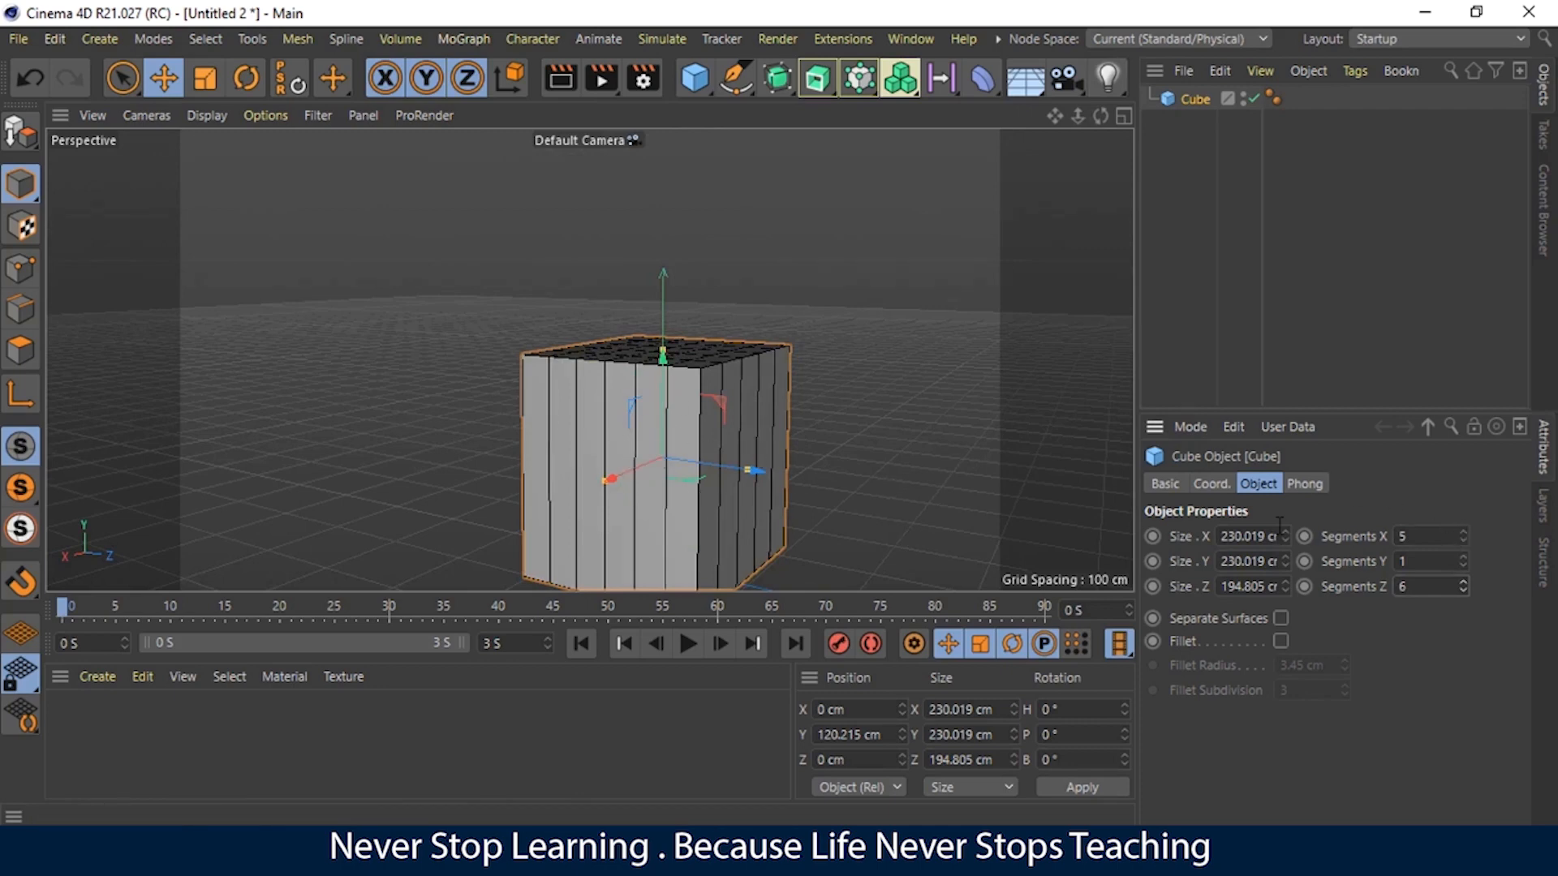
Step: Reset the cube's X and Z segments to the default of 1
right_click(1465, 540)
right_click(1459, 588)
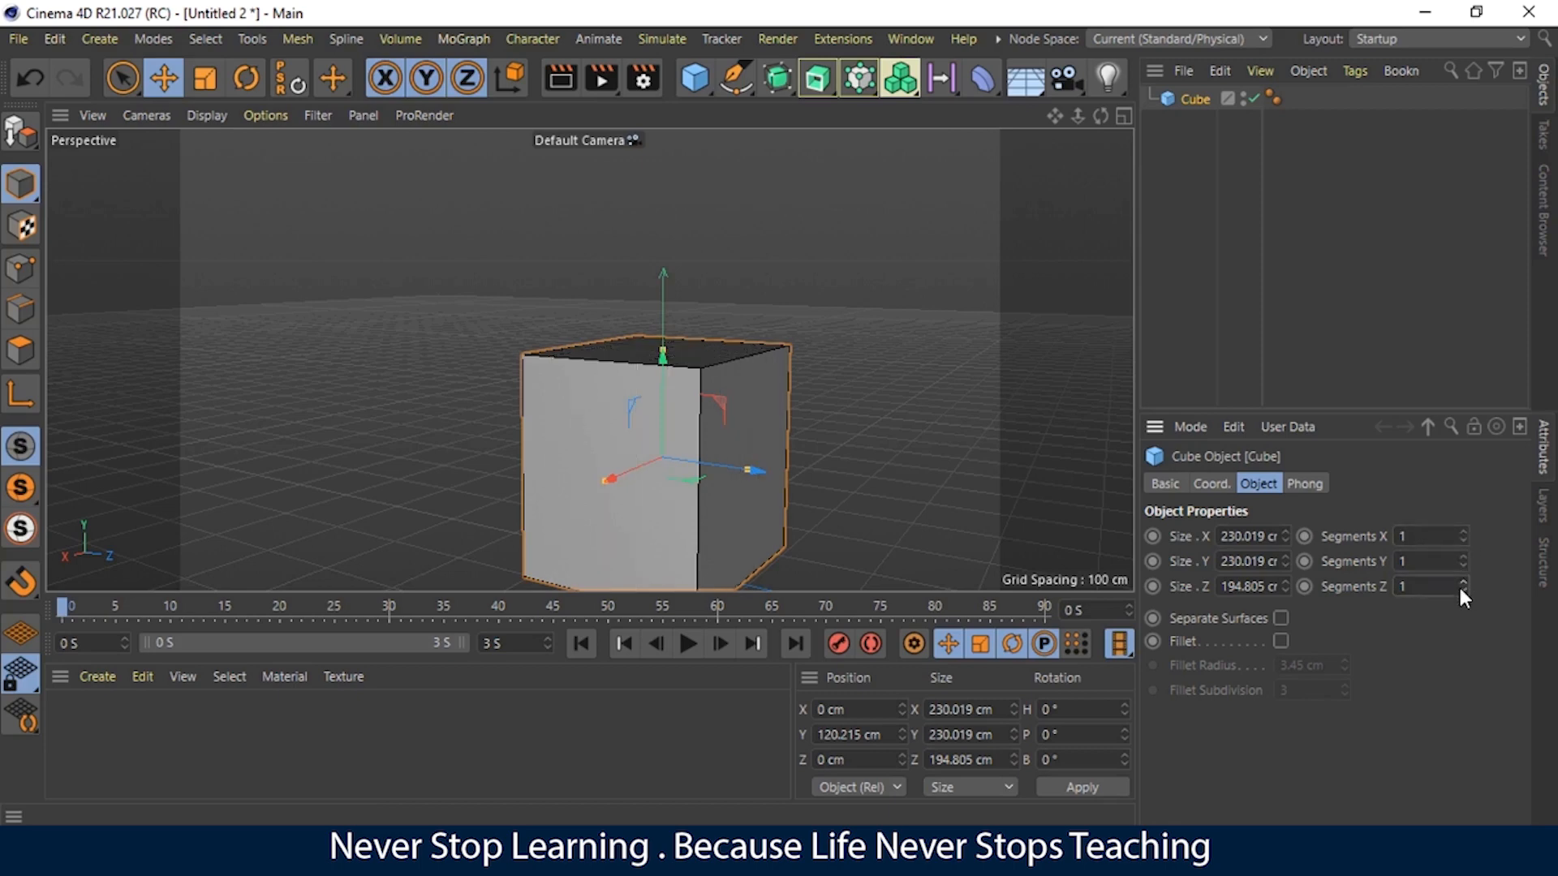
Step: Set the cube's X and Z sizes to 200 cm each
drag(1100, 115, 1040, 118)
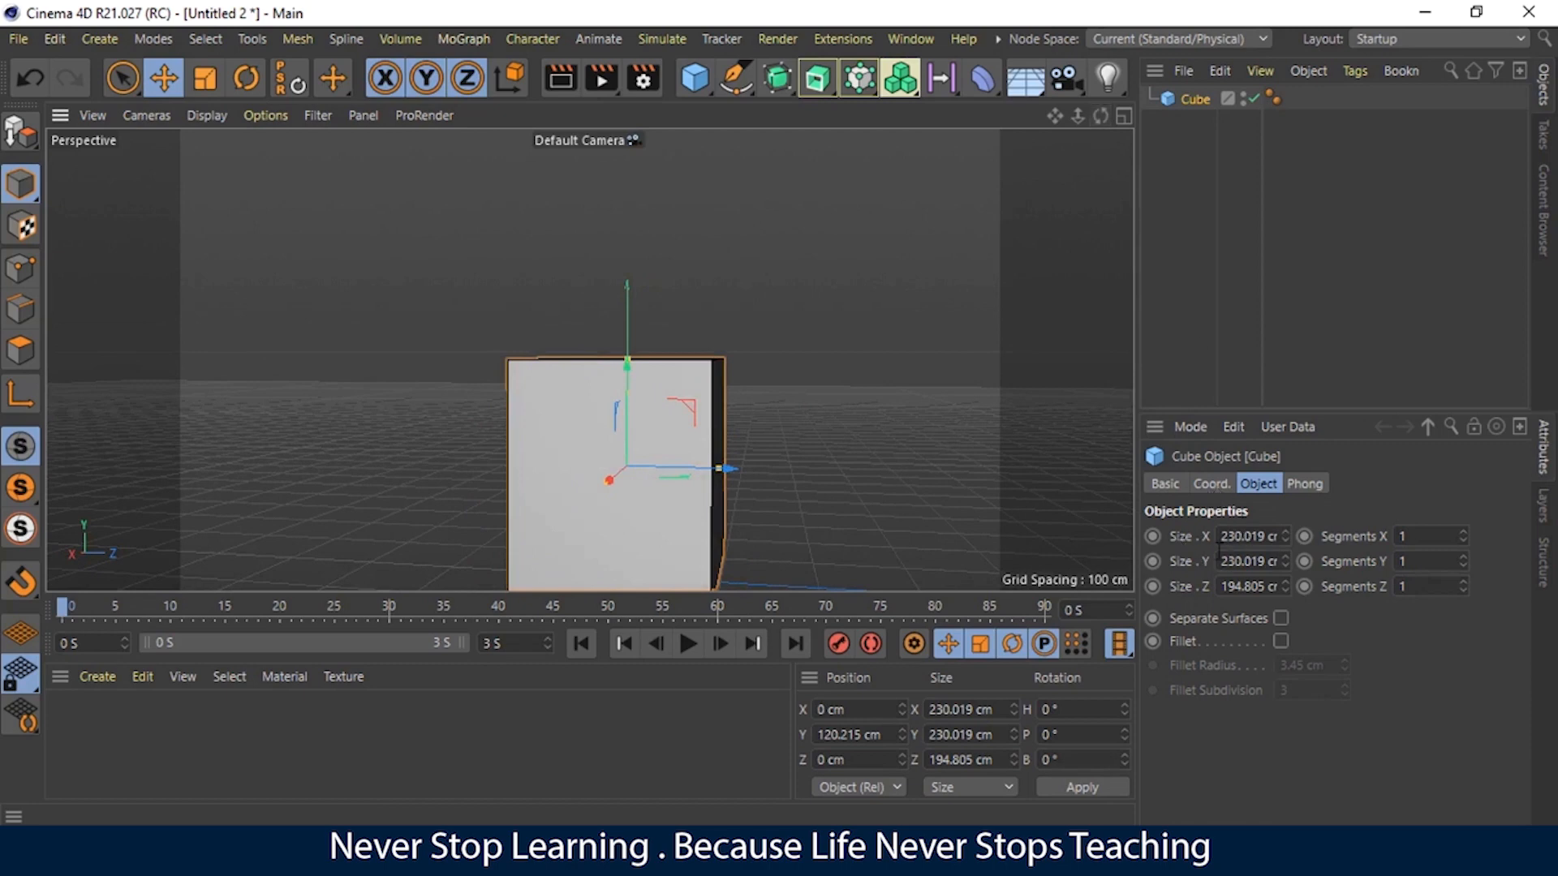
double_click(1264, 537)
text(200)
double_click(1253, 586)
text(194)
key(BackSpace)
key(BackSpace)
key(BackSpace)
text(200)
Step: Set the cube's Y size to 10 cm to make a flat slab
click(1267, 561)
key(BackSpace)
key(BackSpace)
key(BackSpace)
key(BackSpace)
key(BackSpace)
key(BackSpace)
key(BackSpace)
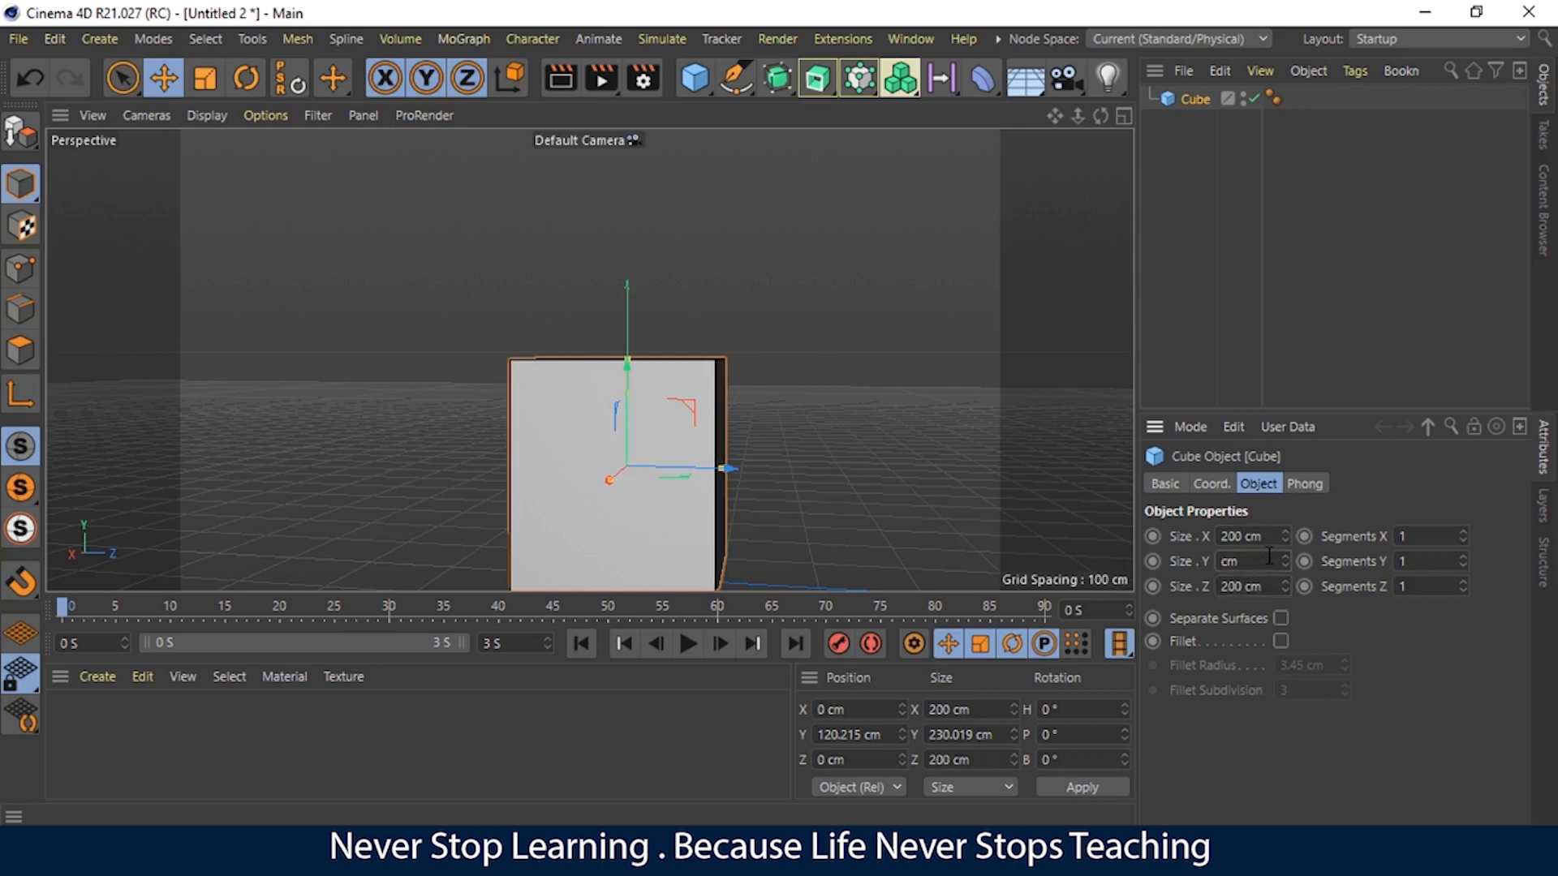
text(10)
key(Return)
Step: Move the slab down along the Y axis to a height position of about 8 cm
mouse_move(1100, 115)
mouse_down()
mouse_move(1063, 119)
mouse_move(1087, 162)
mouse_move(1099, 115)
mouse_up()
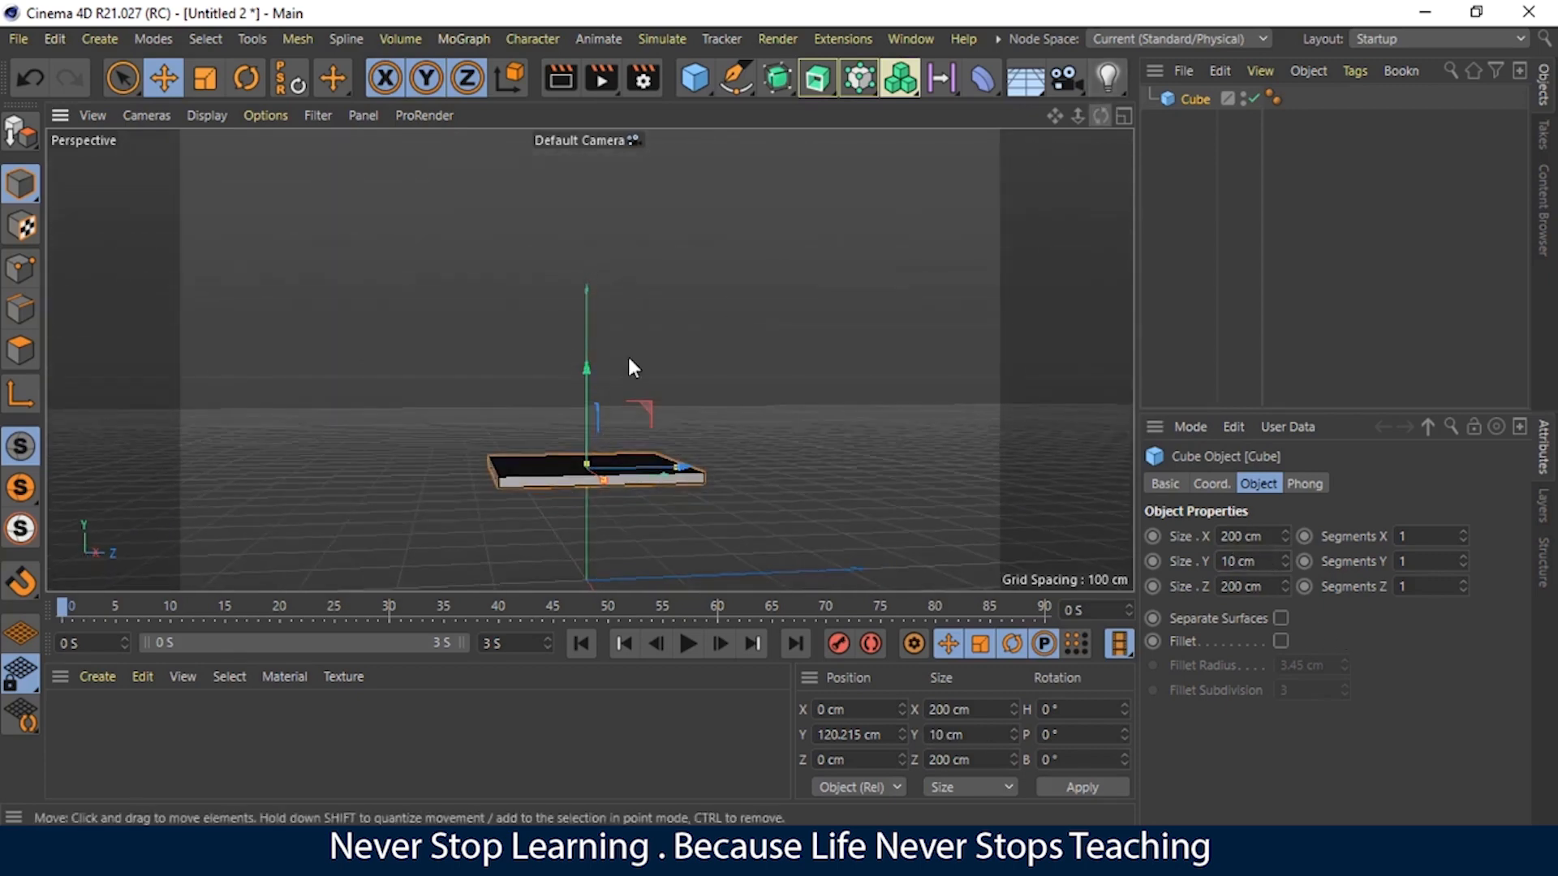
drag(584, 371, 590, 477)
mouse_move(1087, 114)
mouse_down()
mouse_move(1091, 130)
mouse_move(1088, 114)
mouse_move(1105, 116)
mouse_move(1067, 126)
mouse_up()
mouse_move(1100, 116)
mouse_down()
mouse_move(1118, 112)
mouse_move(1100, 116)
mouse_up()
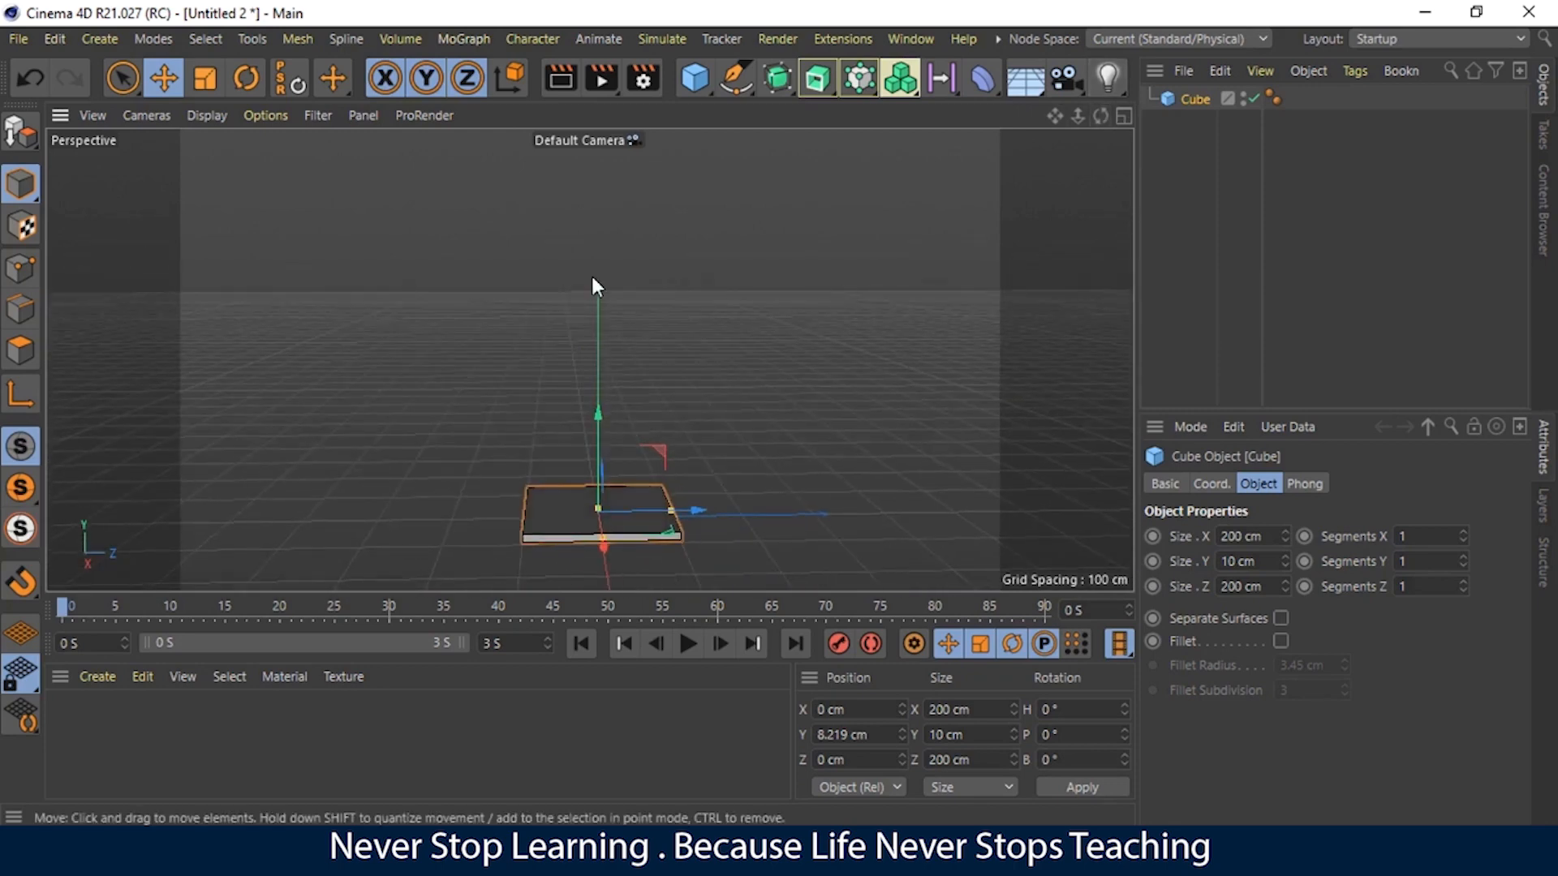
Step: Try scaling the slab along the Z and Y axes with the Scale tool, and undo the scaling
click(213, 85)
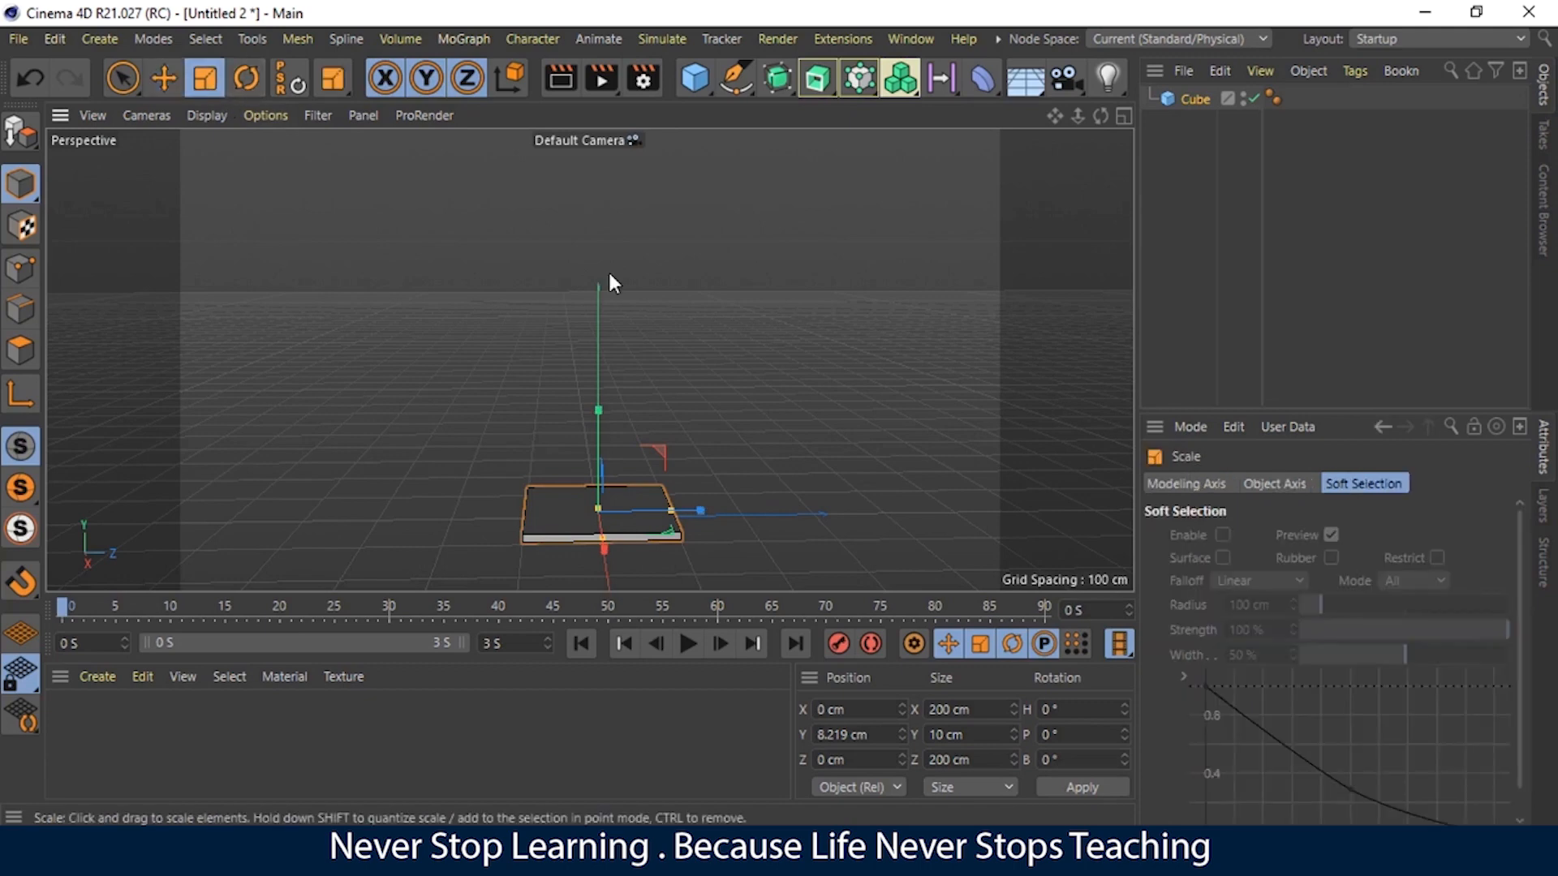
drag(665, 509, 608, 455)
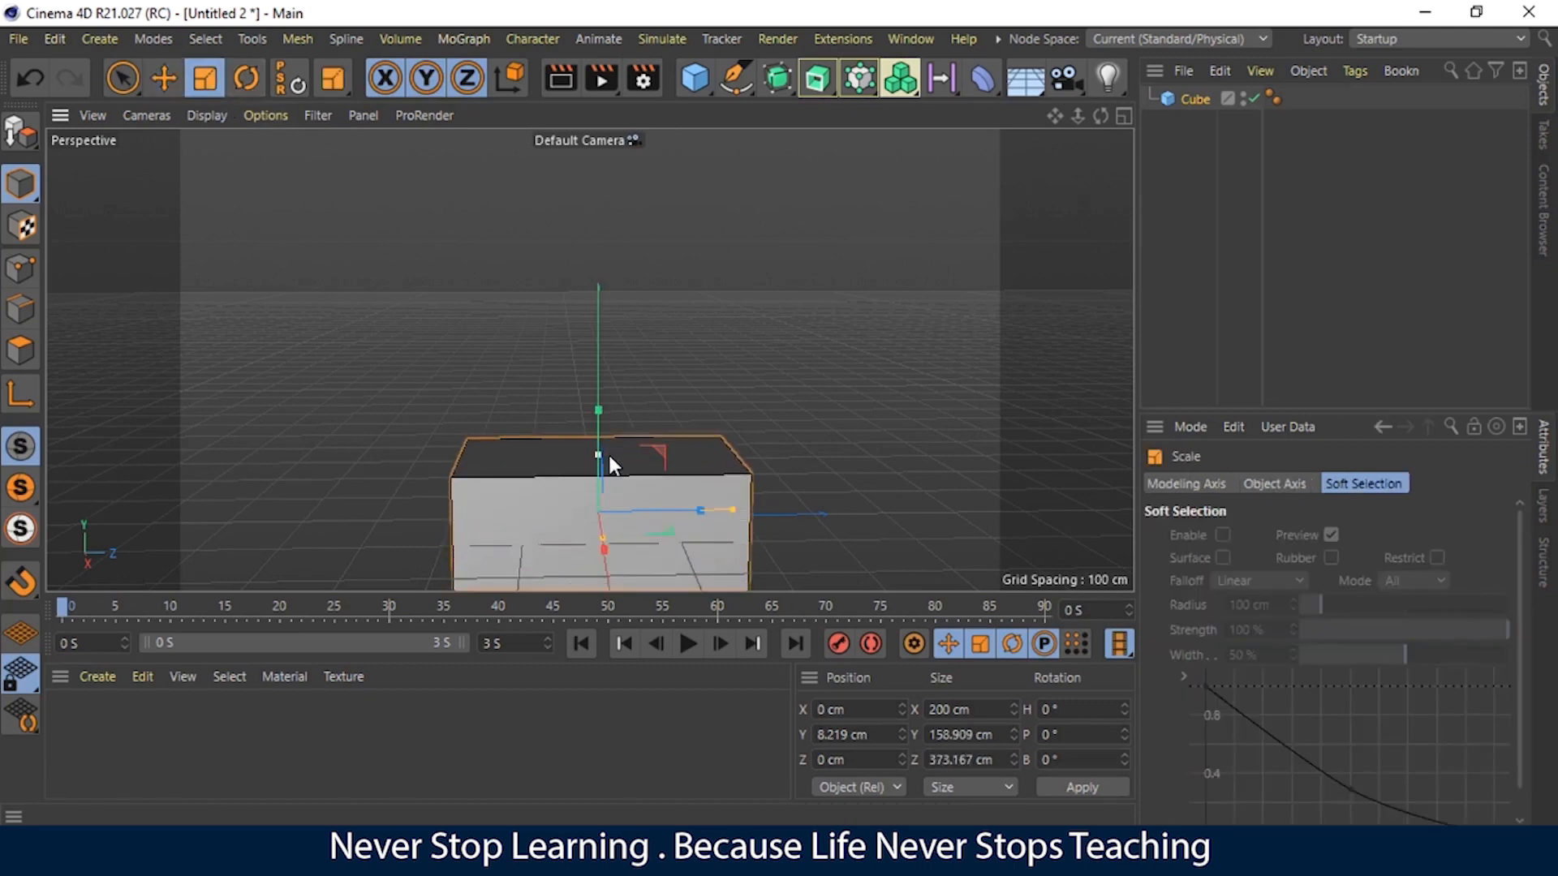
key(ctrl+z)
key(ctrl+z)
Step: Rename the Cube object as Floor
click(728, 446)
alt+drag(589, 358, 589, 359)
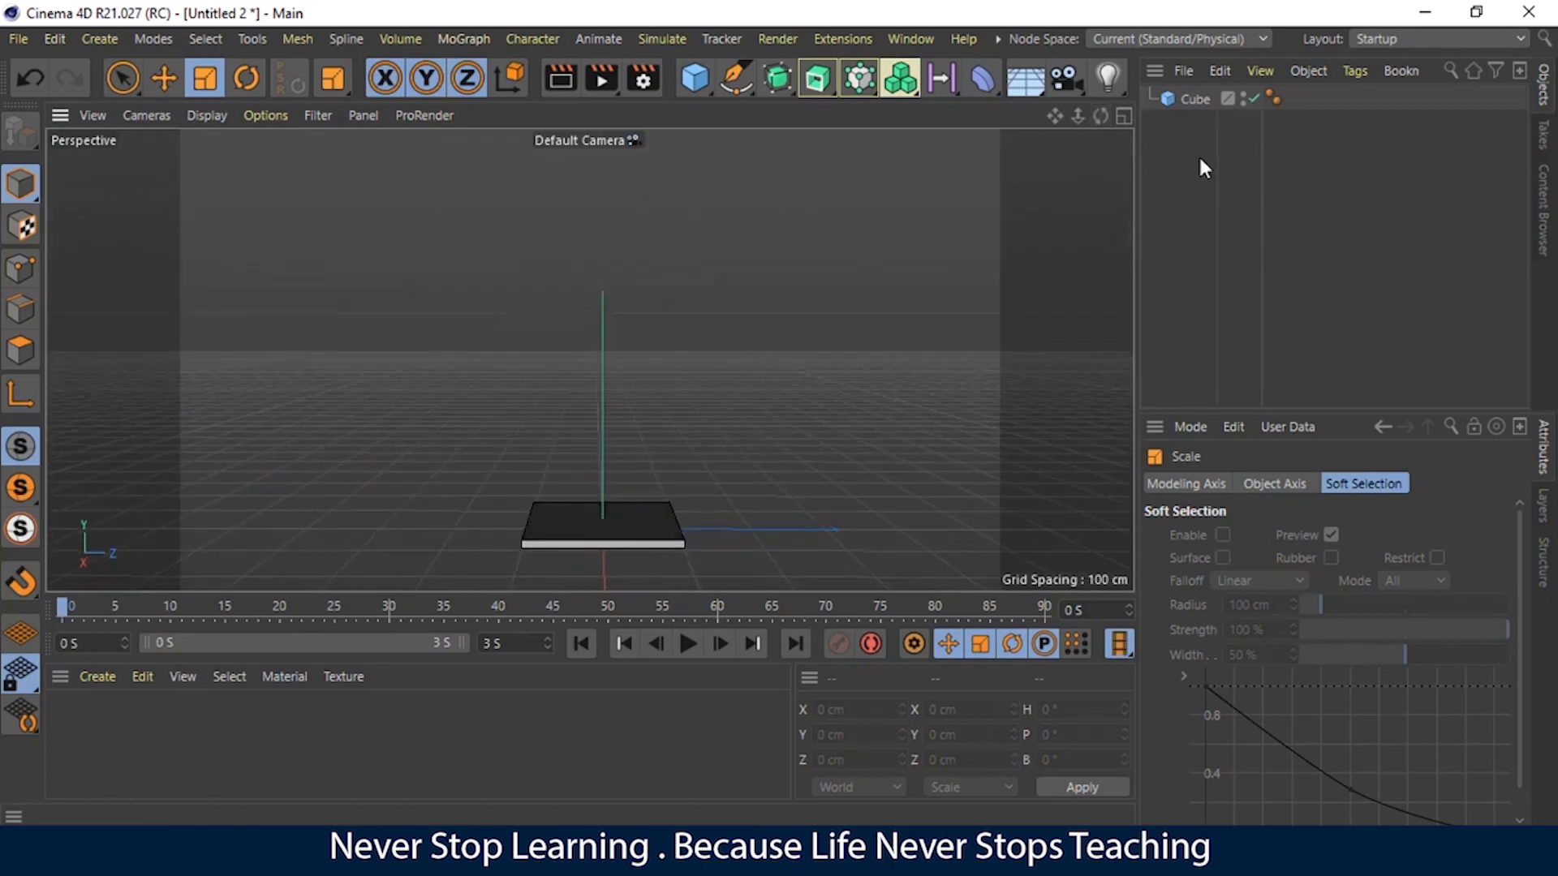
click(1187, 100)
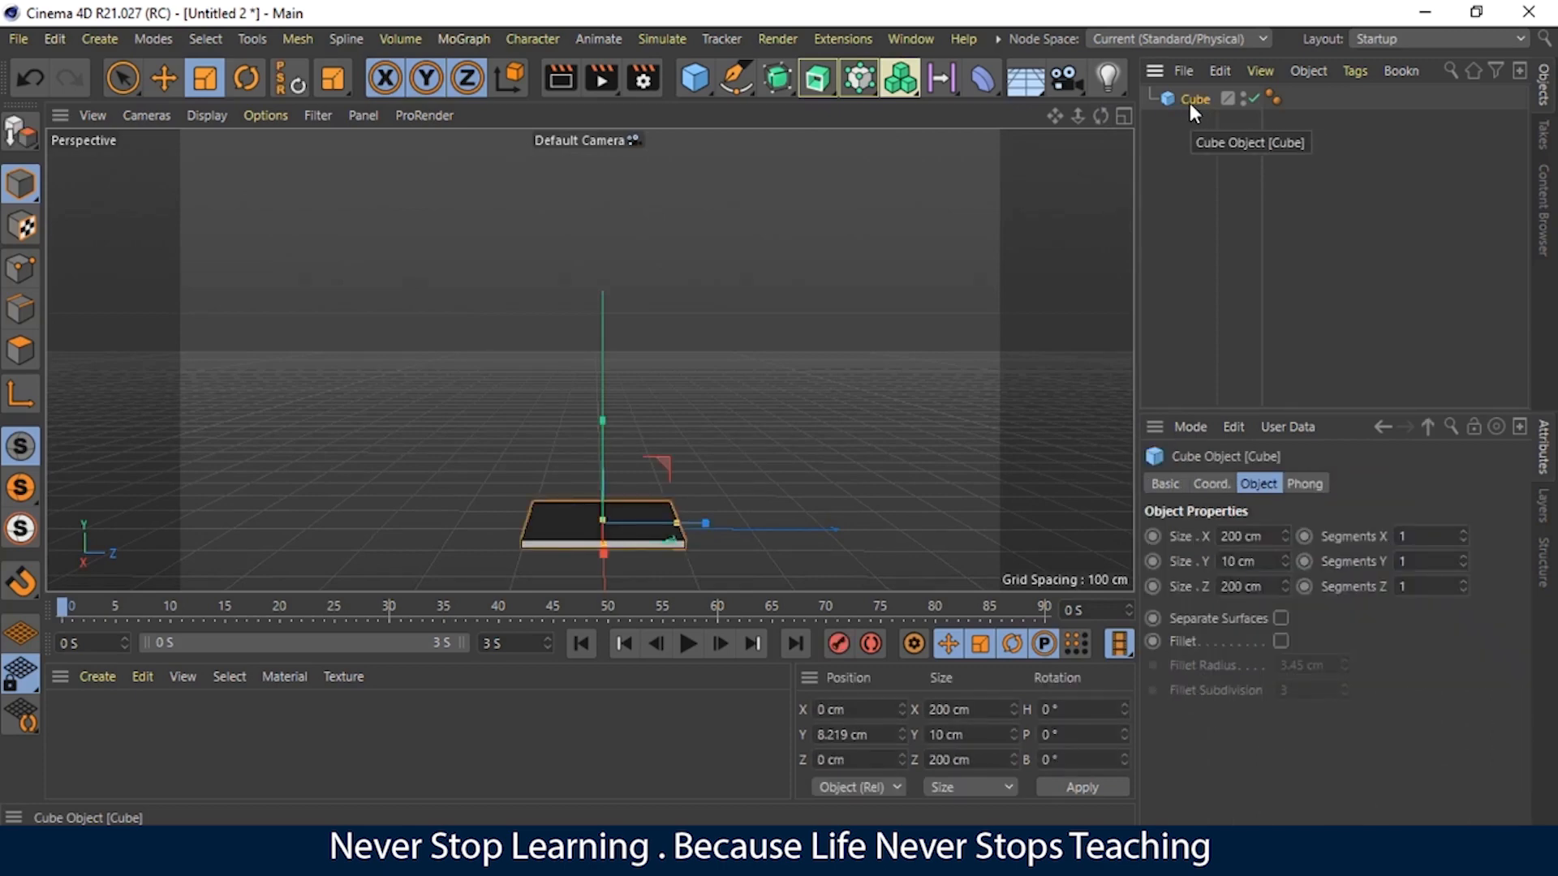
double_click(1189, 103)
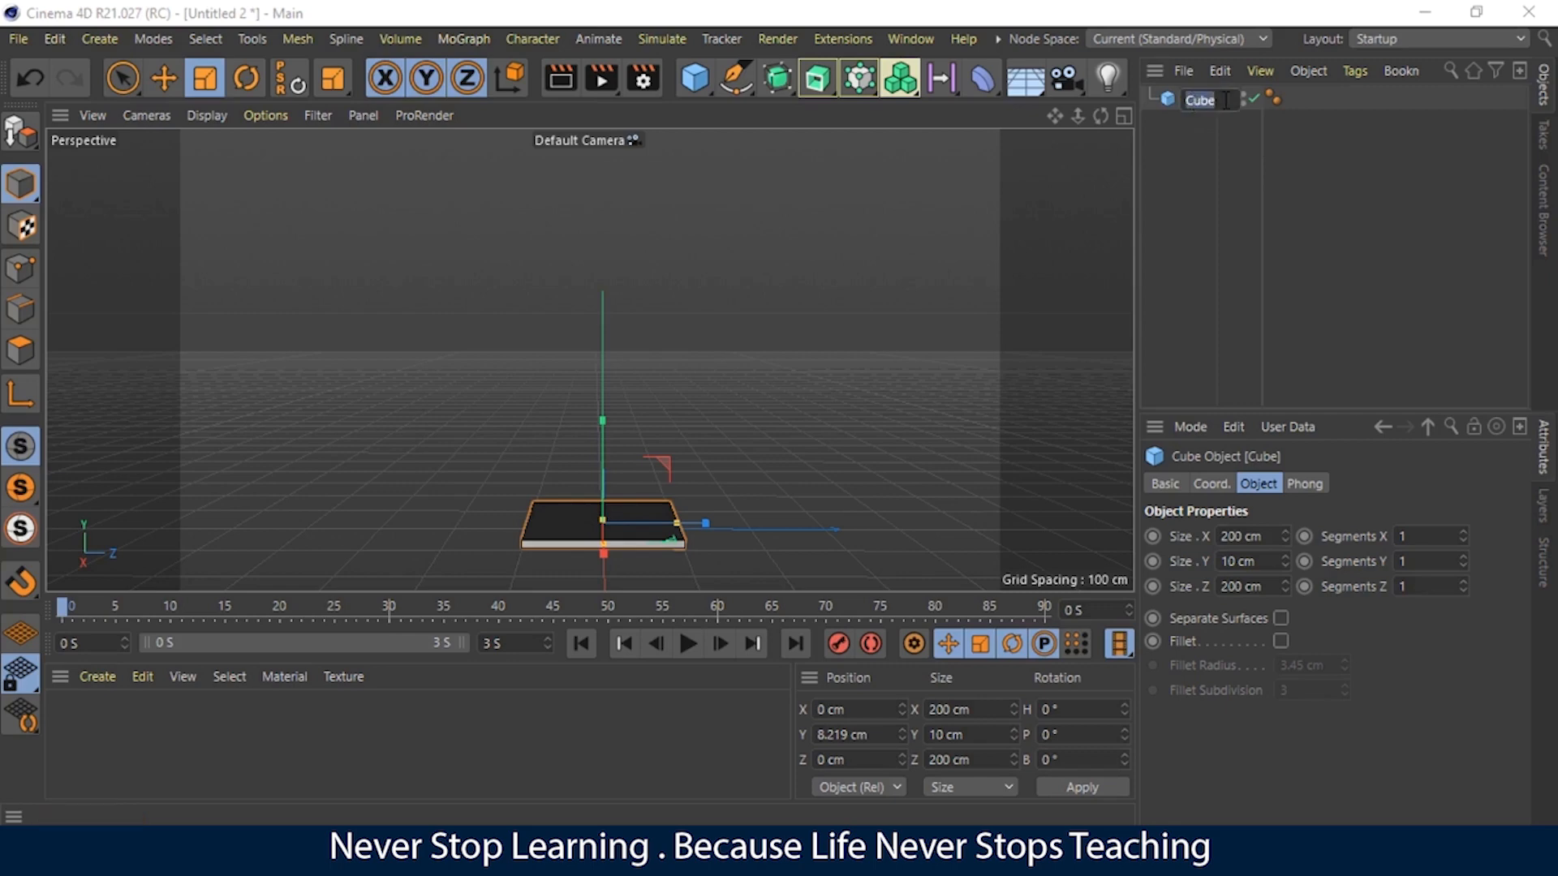
text(Floor)
key(Return)
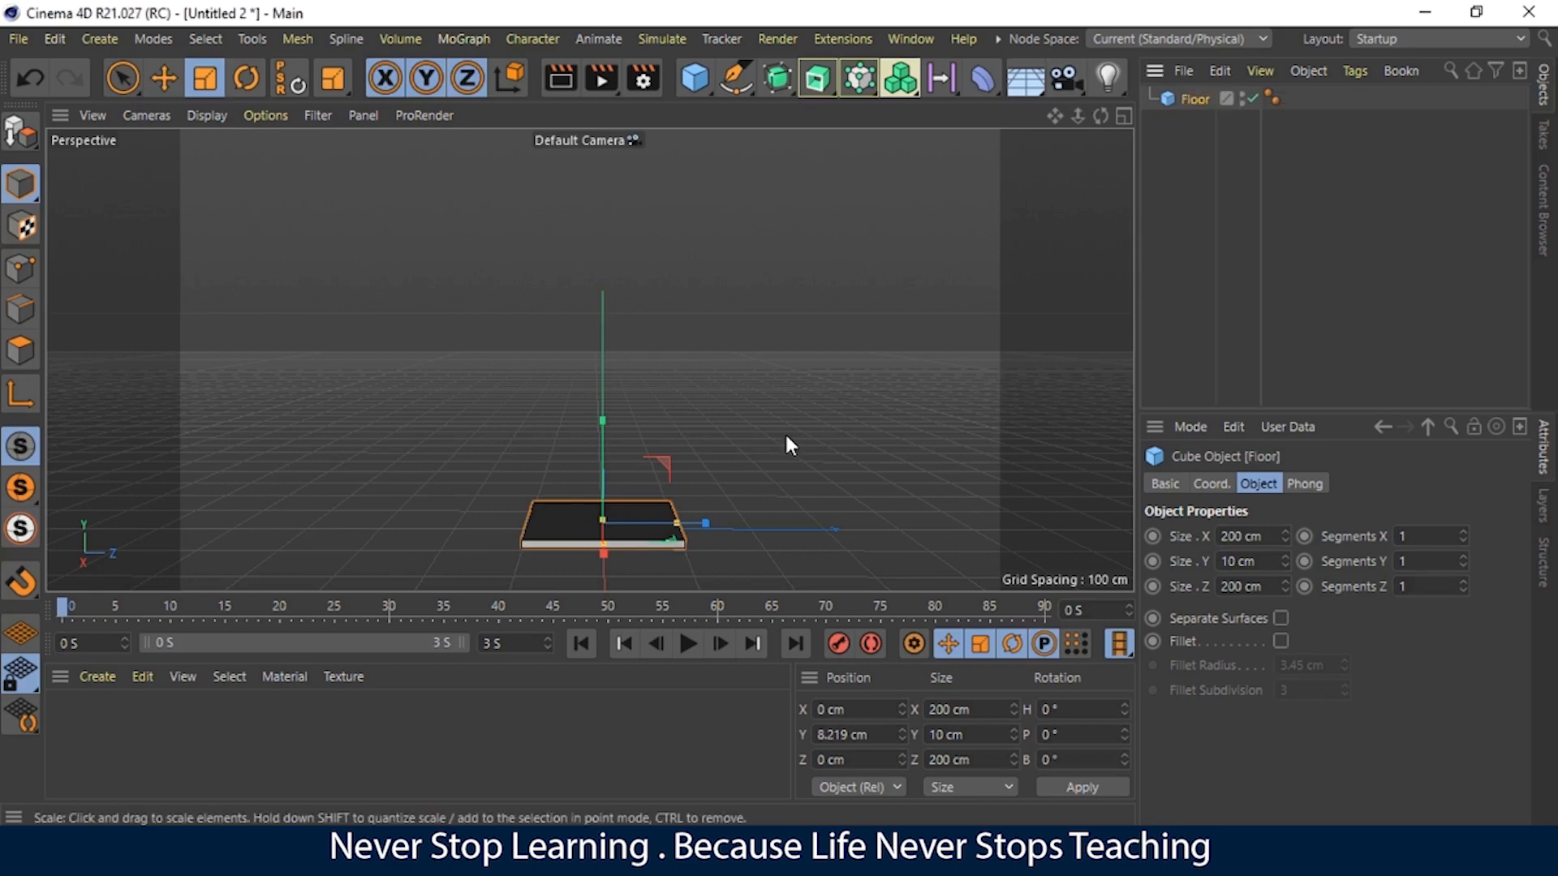
Step: Try duplicating the Floor object by copying and pasting it, and undo the duplication
click(1195, 226)
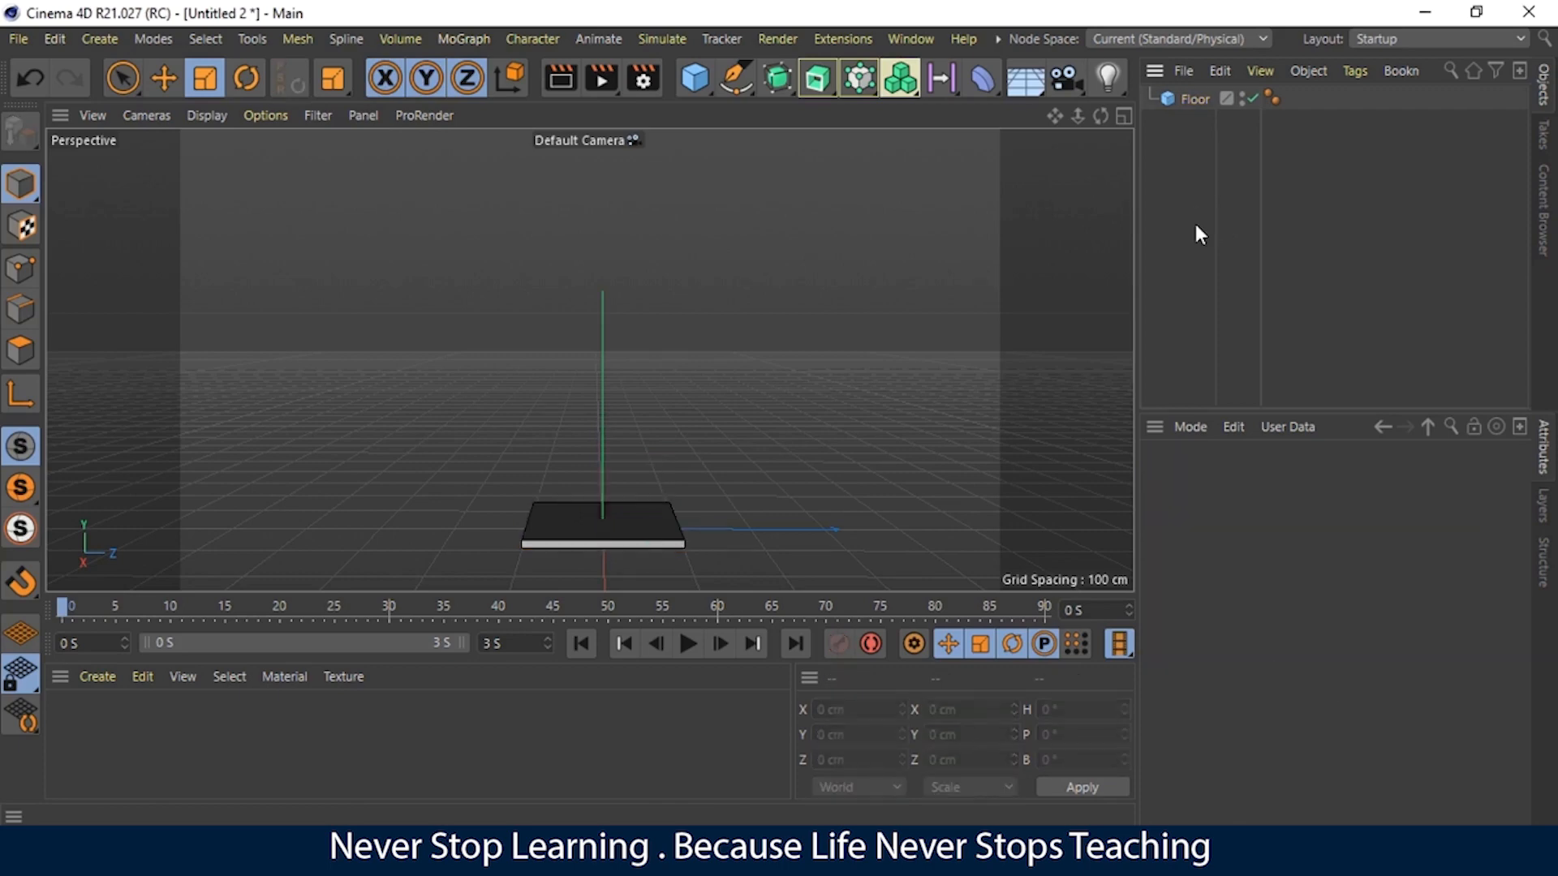
click(1197, 96)
click(1181, 138)
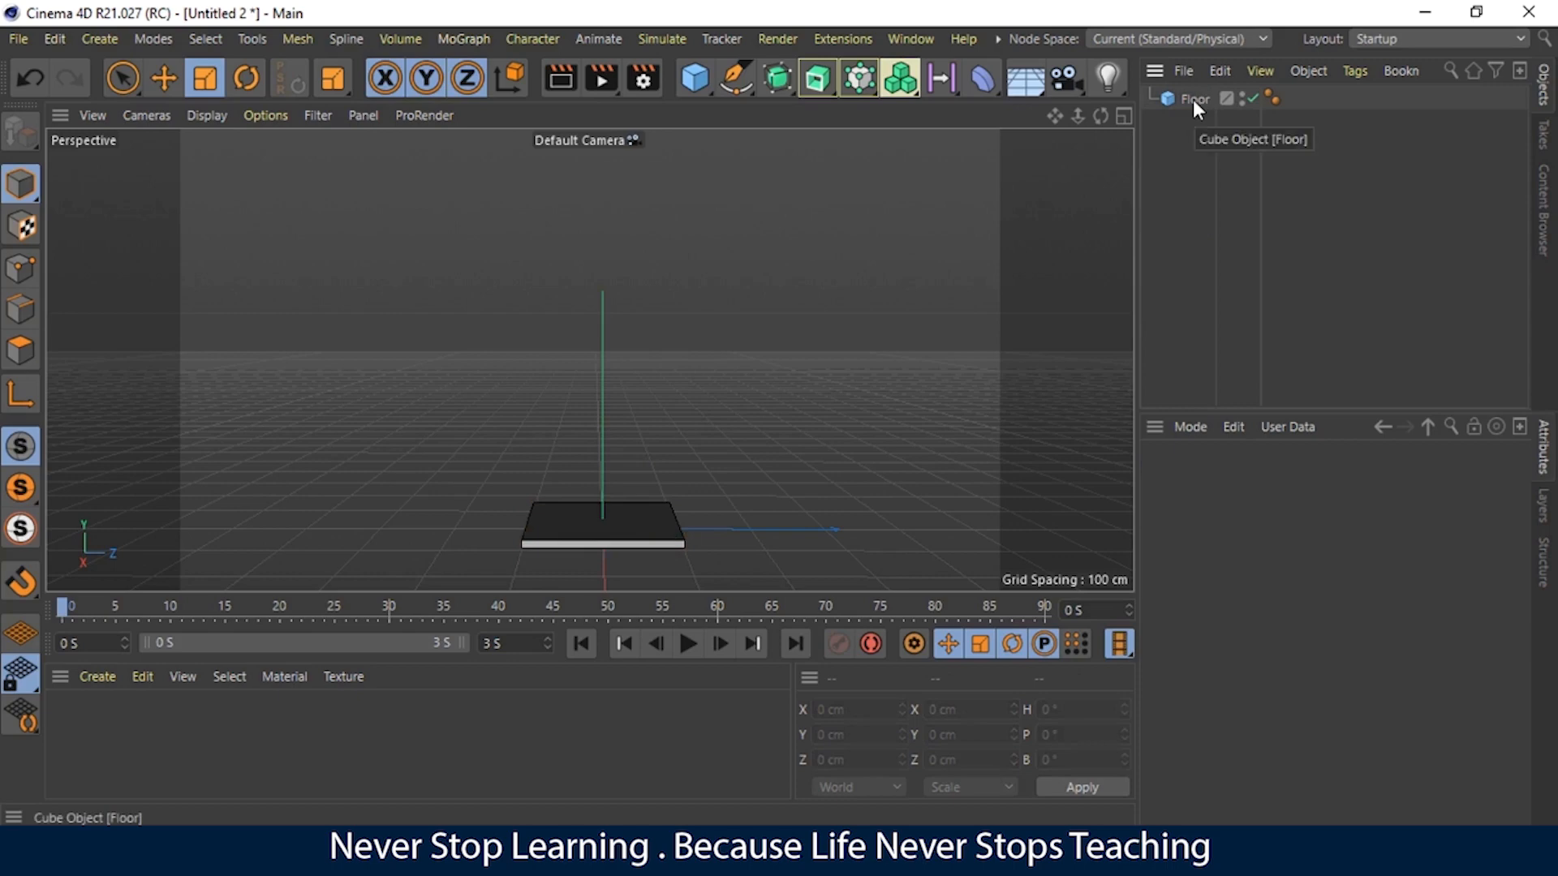
click(1192, 99)
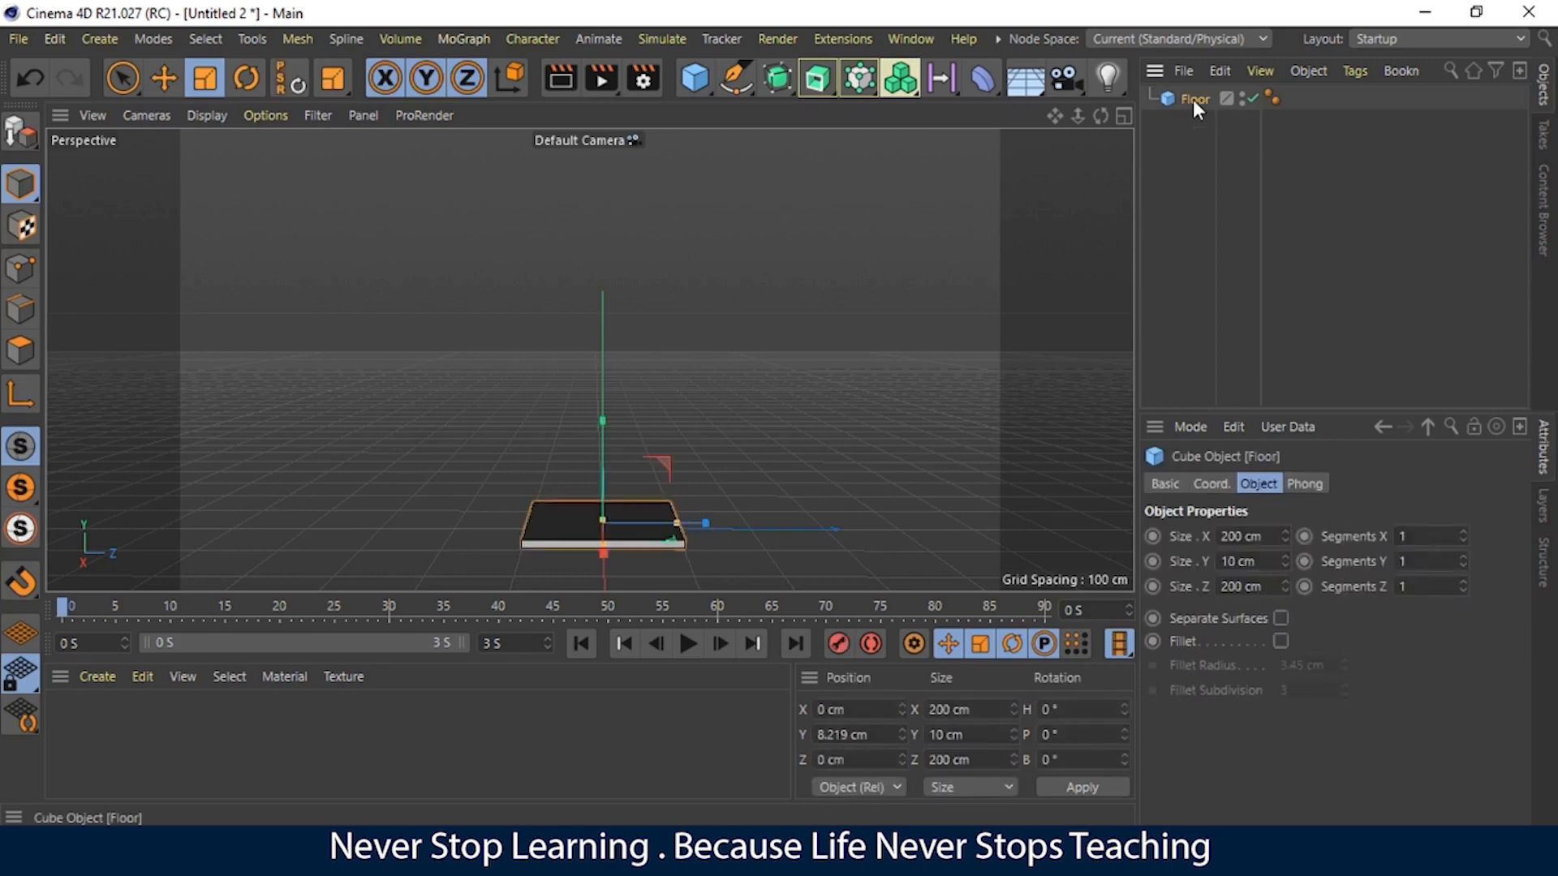
click(1190, 120)
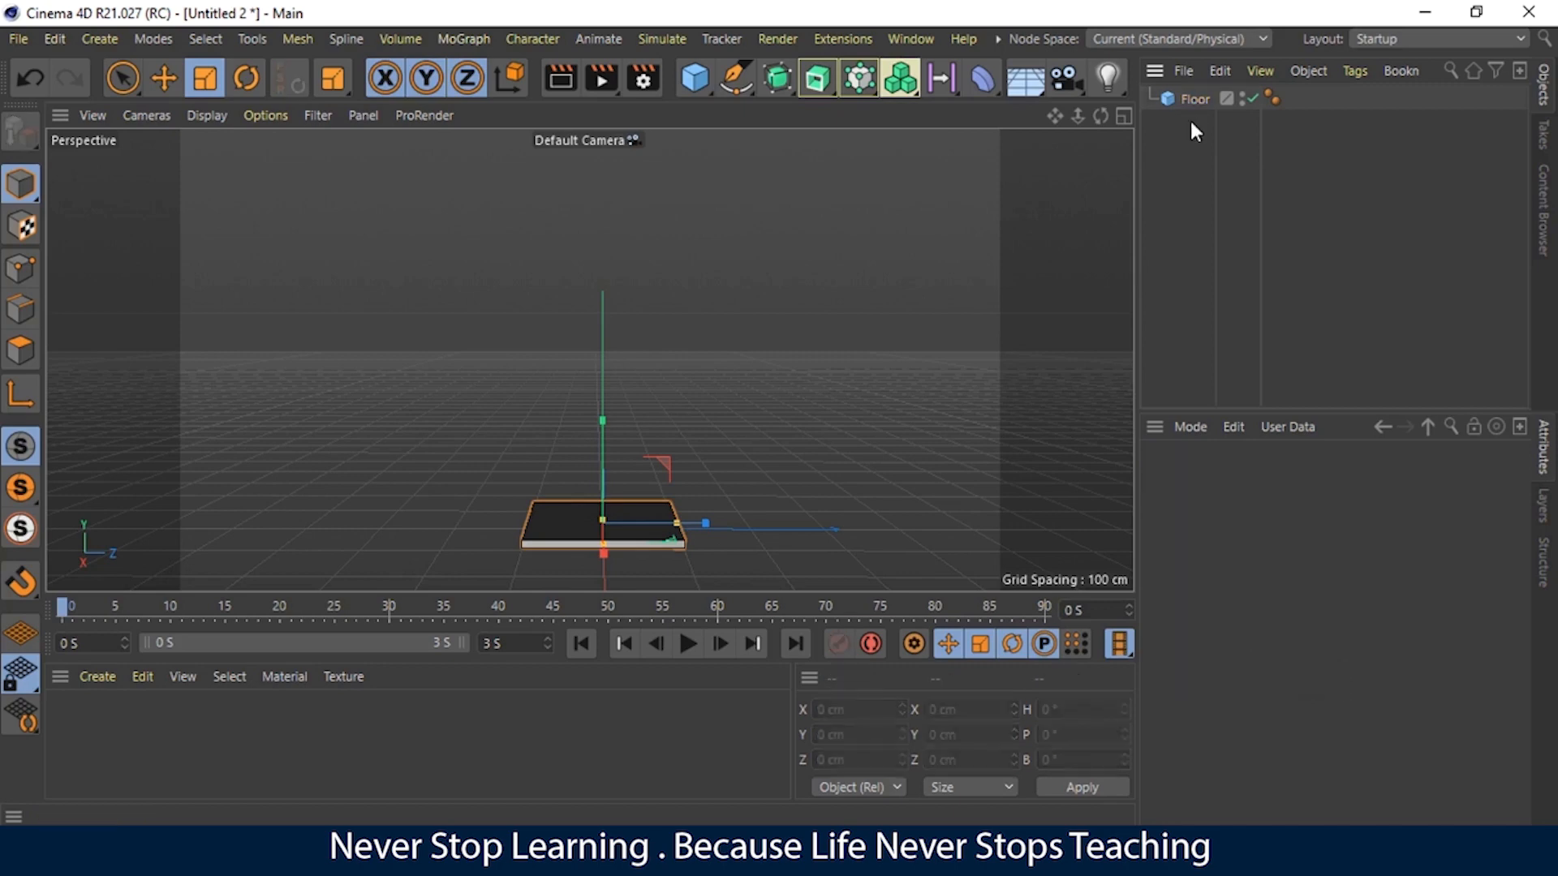
key(ctrl+v)
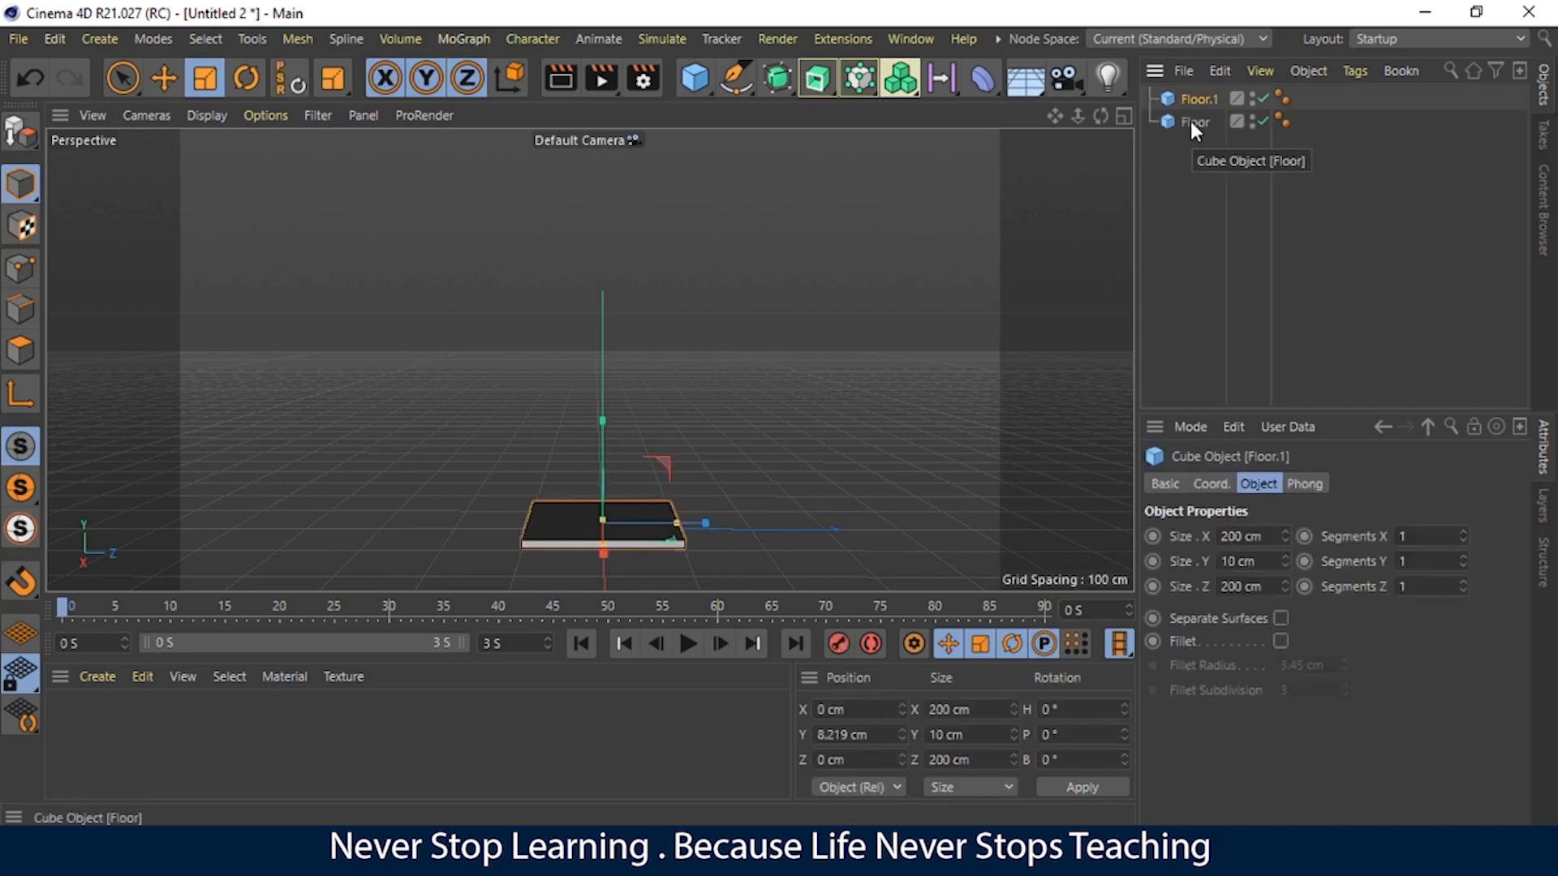
key(ctrl+z)
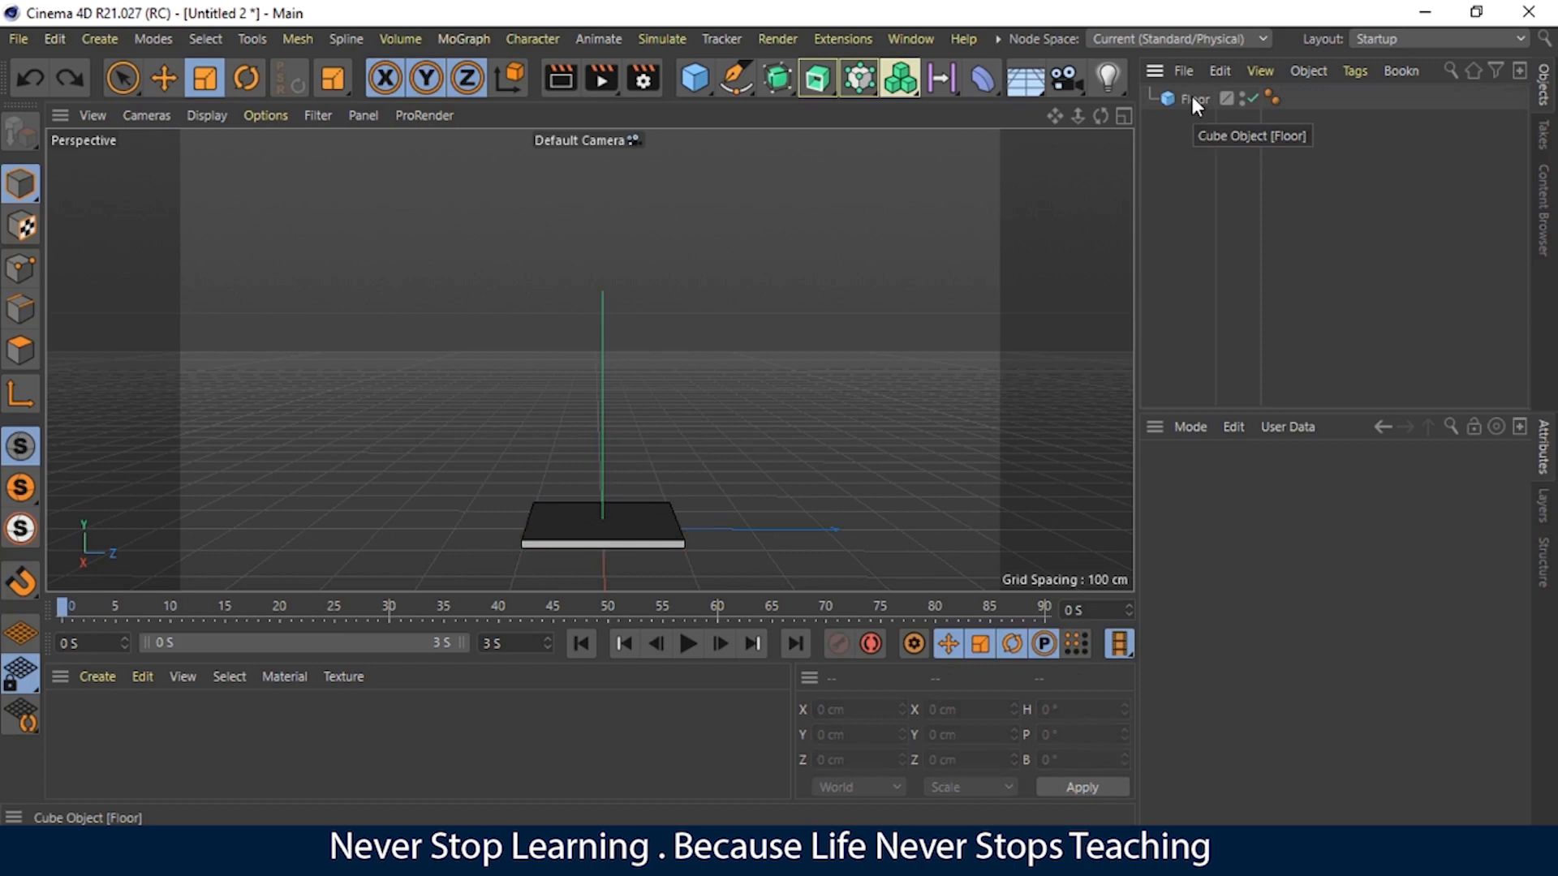
Step: Duplicate the Floor object in the object list and activate the Move tool for the copy
click(1190, 97)
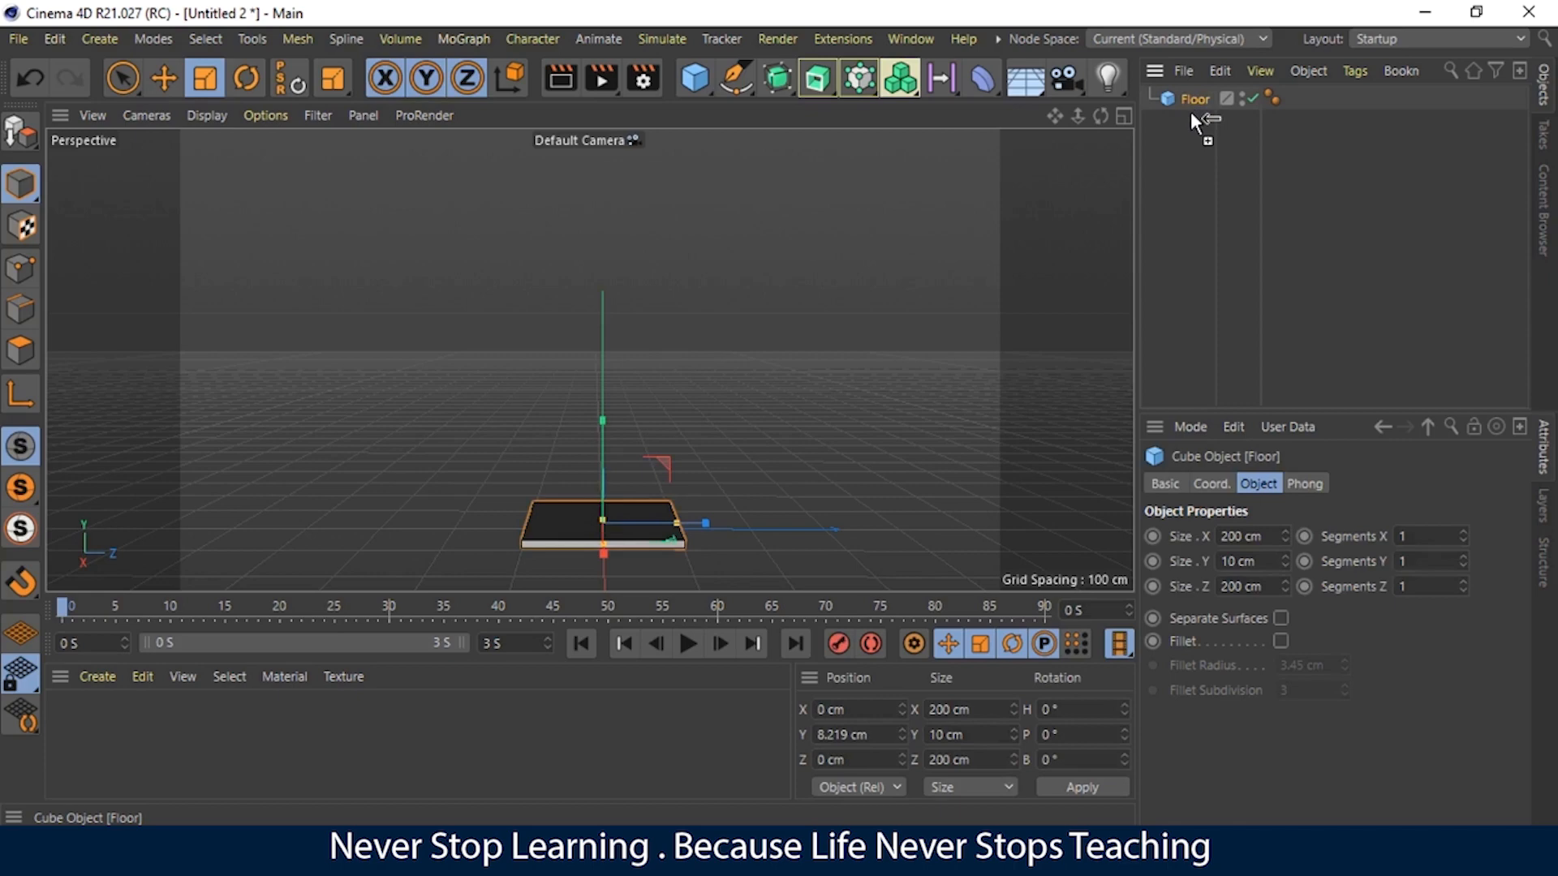
ctrl+drag(1190, 111, 1191, 114)
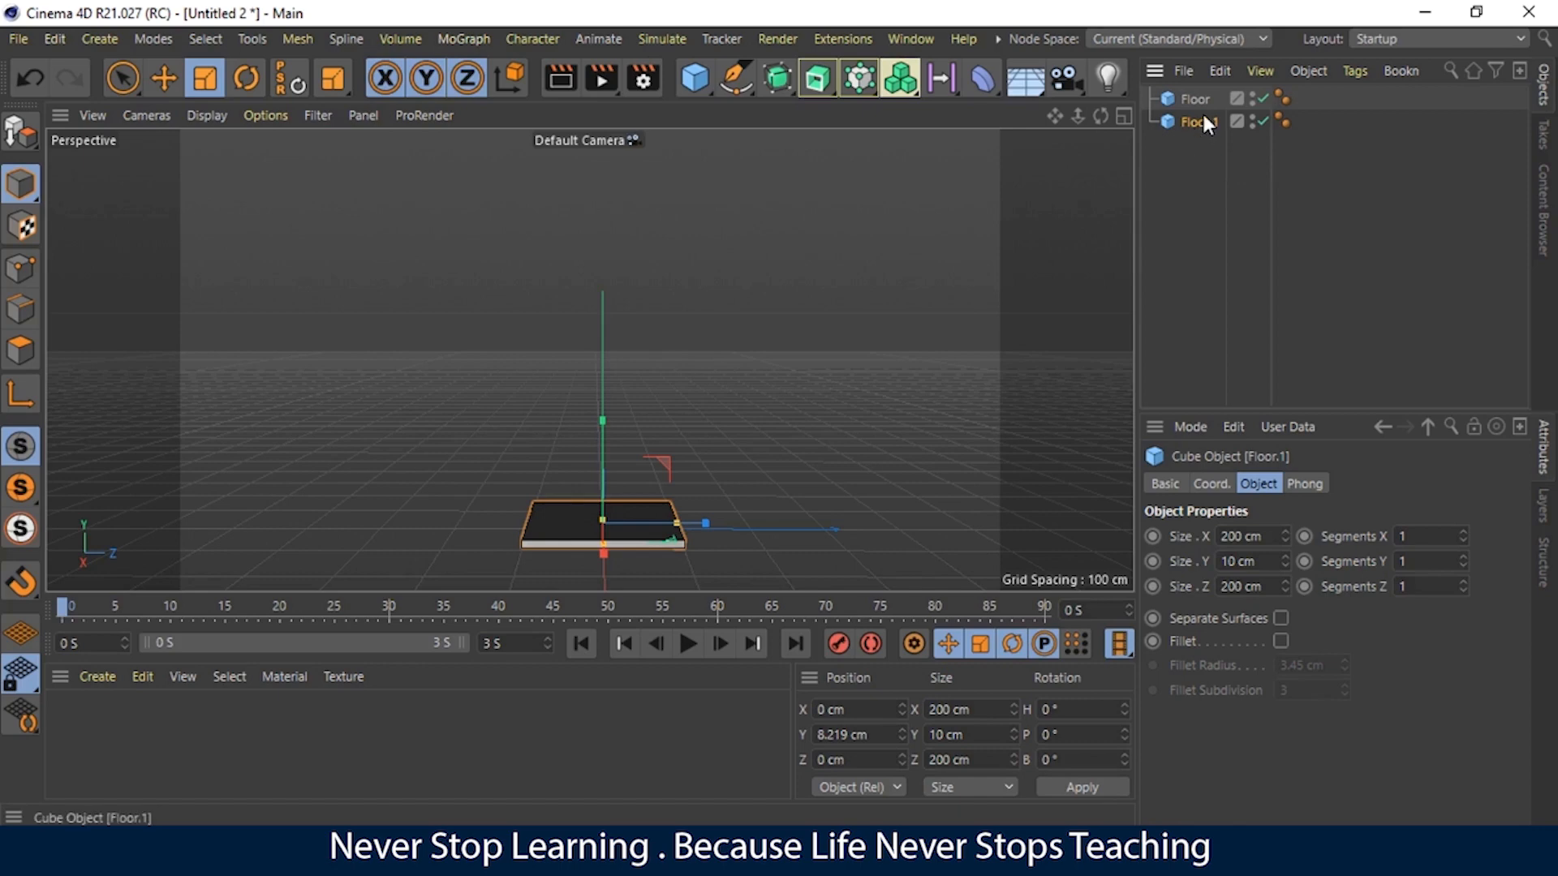
key(e)
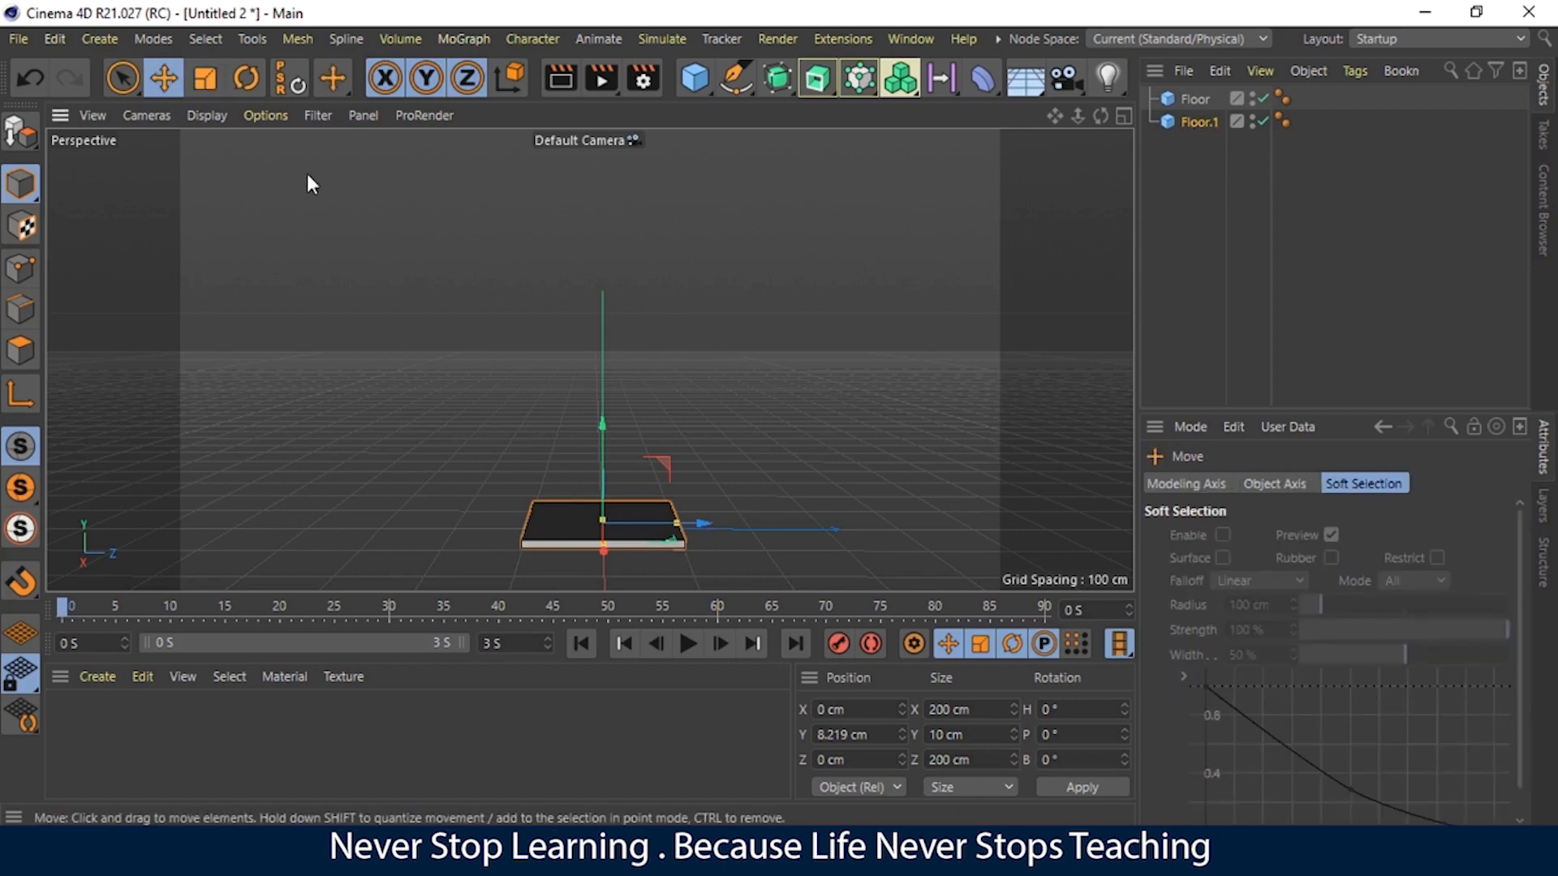
Step: Try raising the duplicated slab along the Y axis a few times, and undo each move
drag(602, 421, 605, 378)
key(ctrl+z)
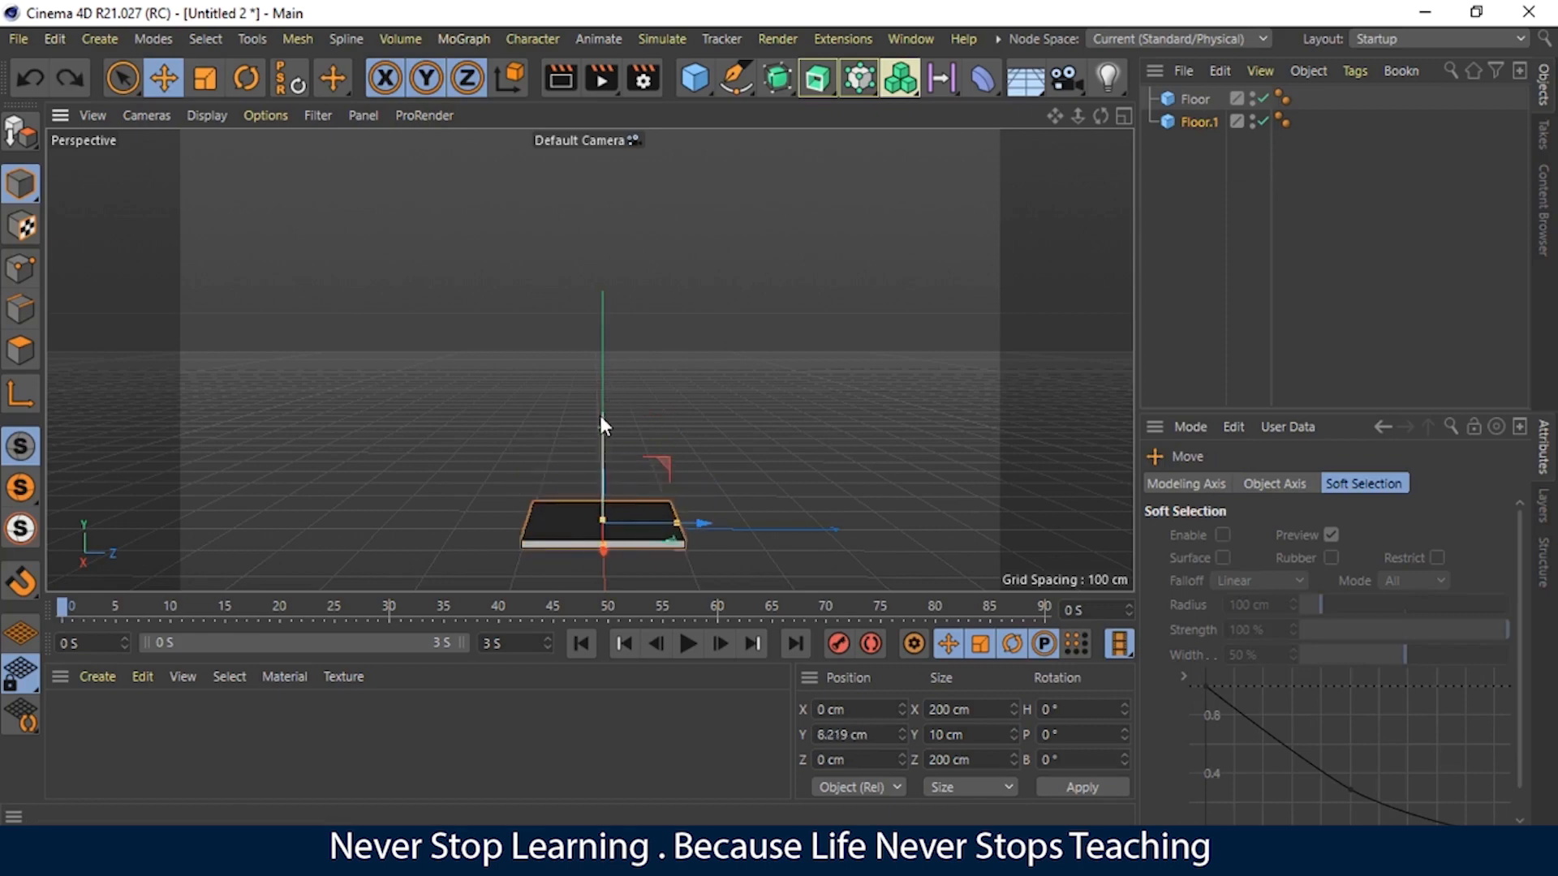
drag(601, 426, 606, 362)
key(ctrl+z)
drag(601, 422, 610, 361)
key(ctrl+z)
Step: Raise the duplicated slab along the Y axis to a height position of about 208 cm
drag(600, 430, 611, 279)
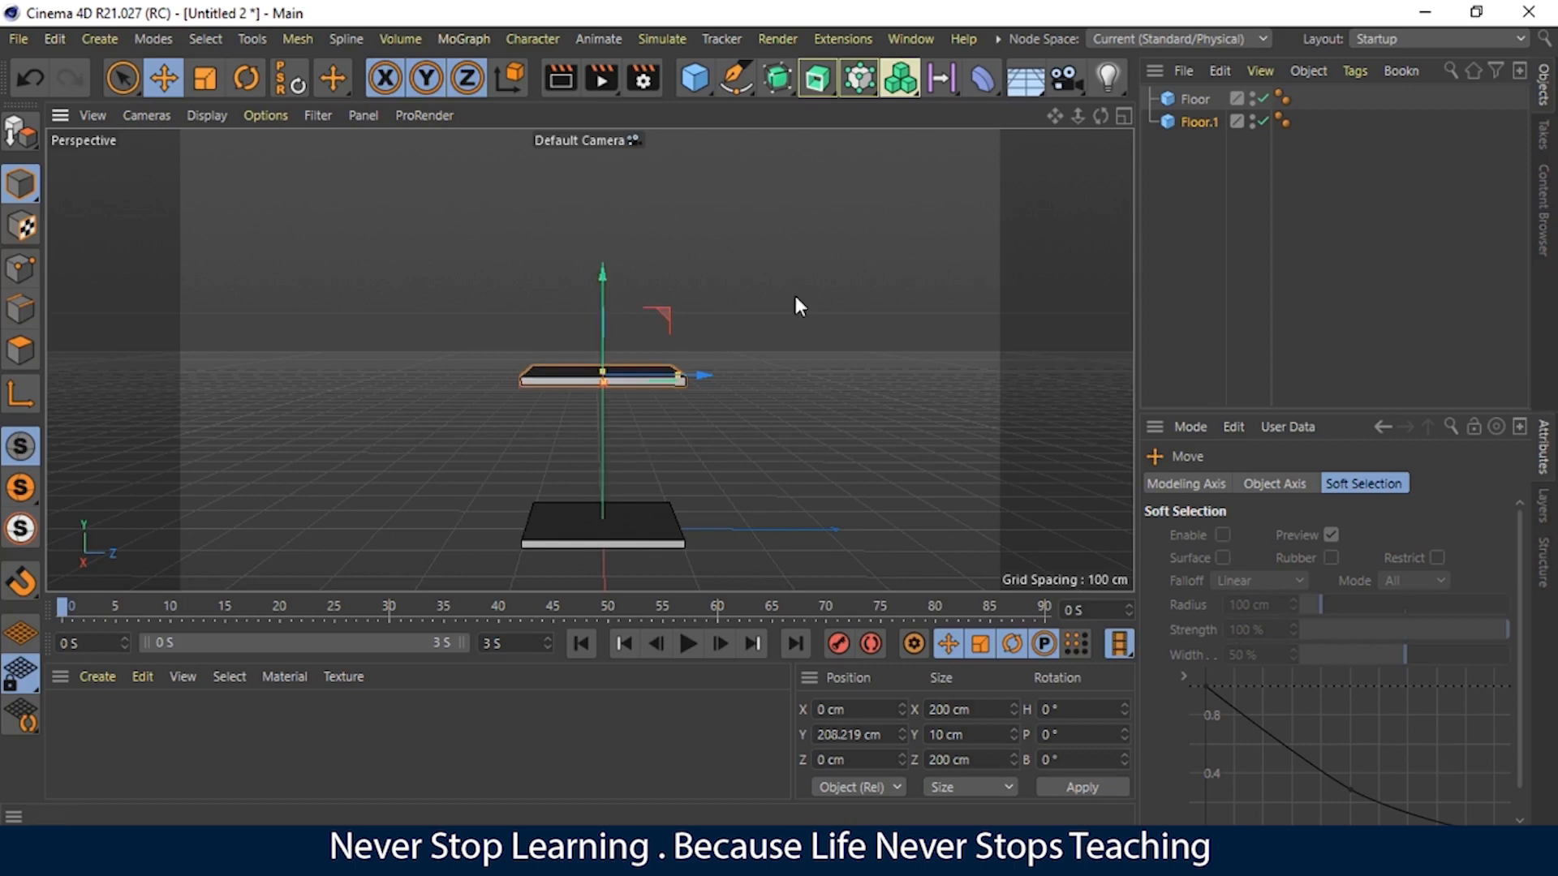
click(1230, 266)
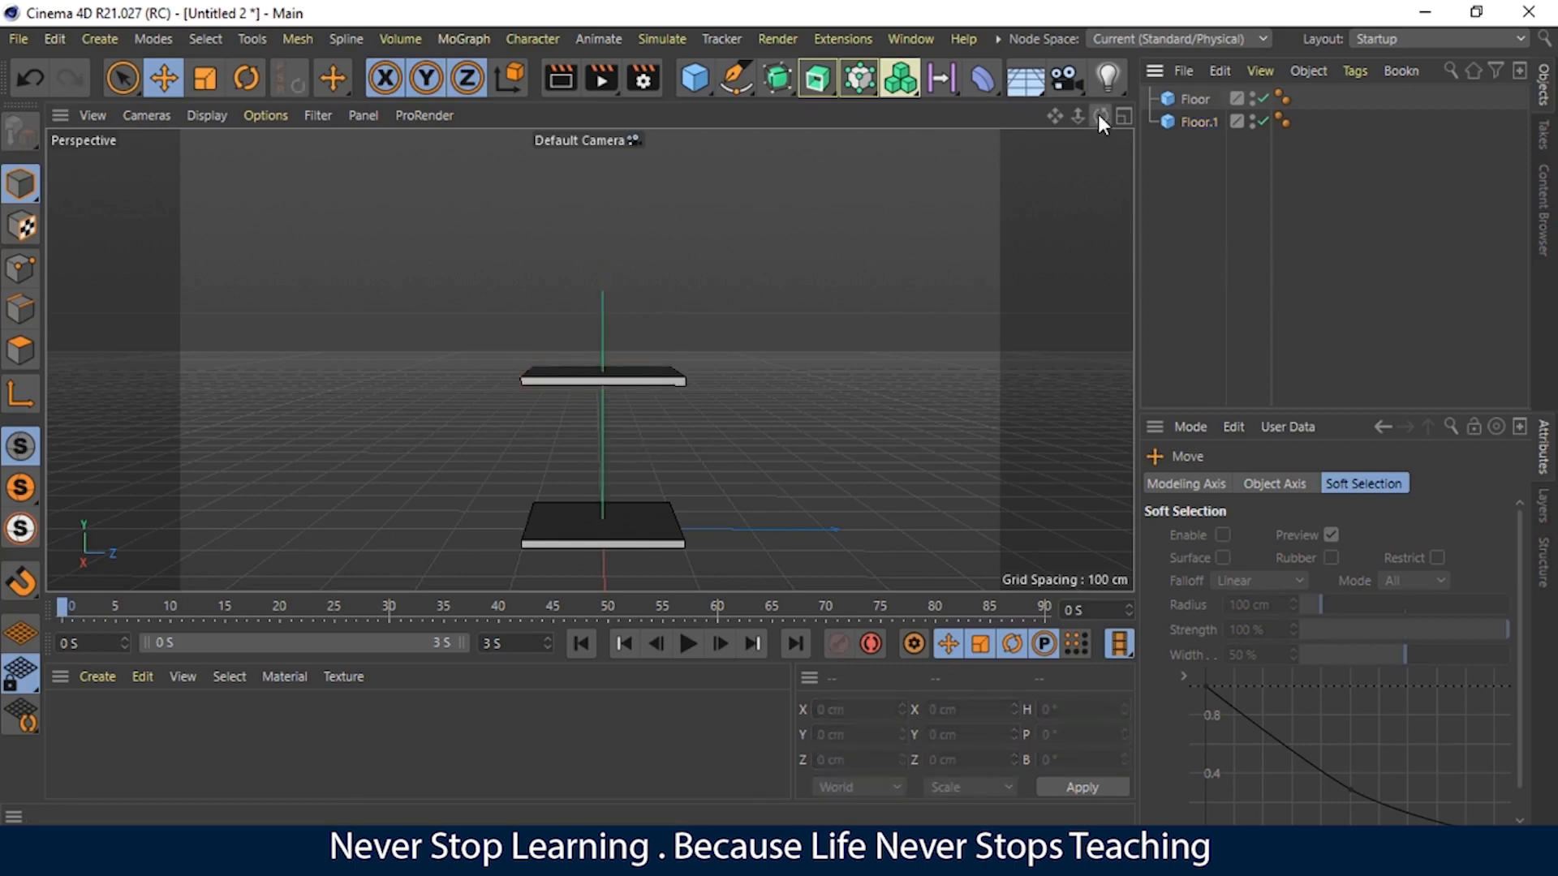
mouse_move(1100, 115)
mouse_down()
mouse_move(1100, 138)
mouse_move(1063, 146)
mouse_move(1083, 152)
mouse_move(1091, 107)
mouse_move(1087, 136)
mouse_move(1110, 118)
mouse_up()
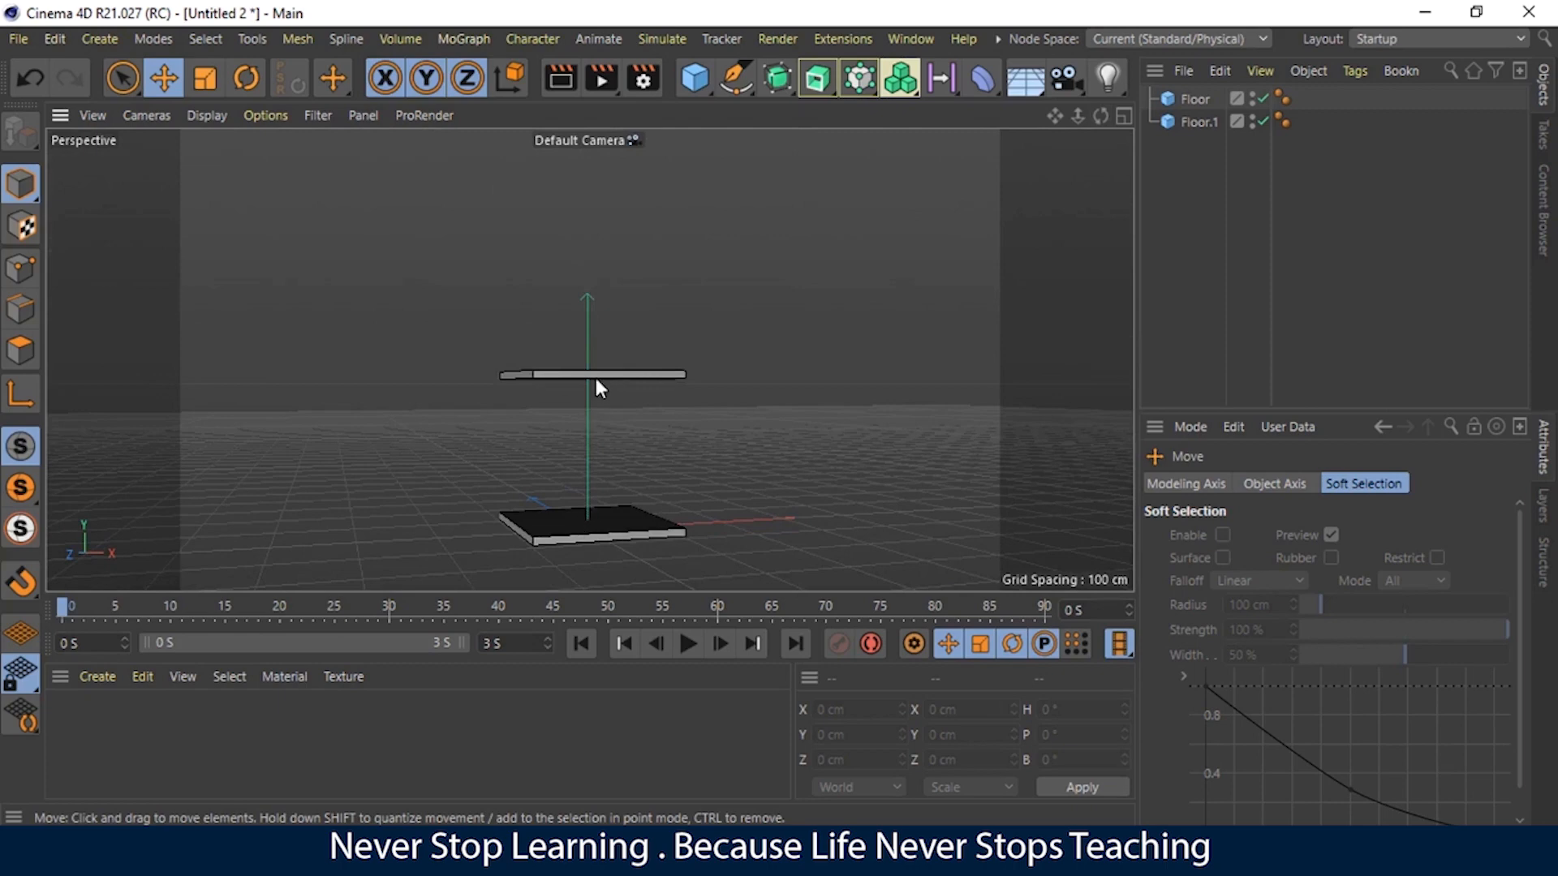
drag(1110, 116, 1104, 131)
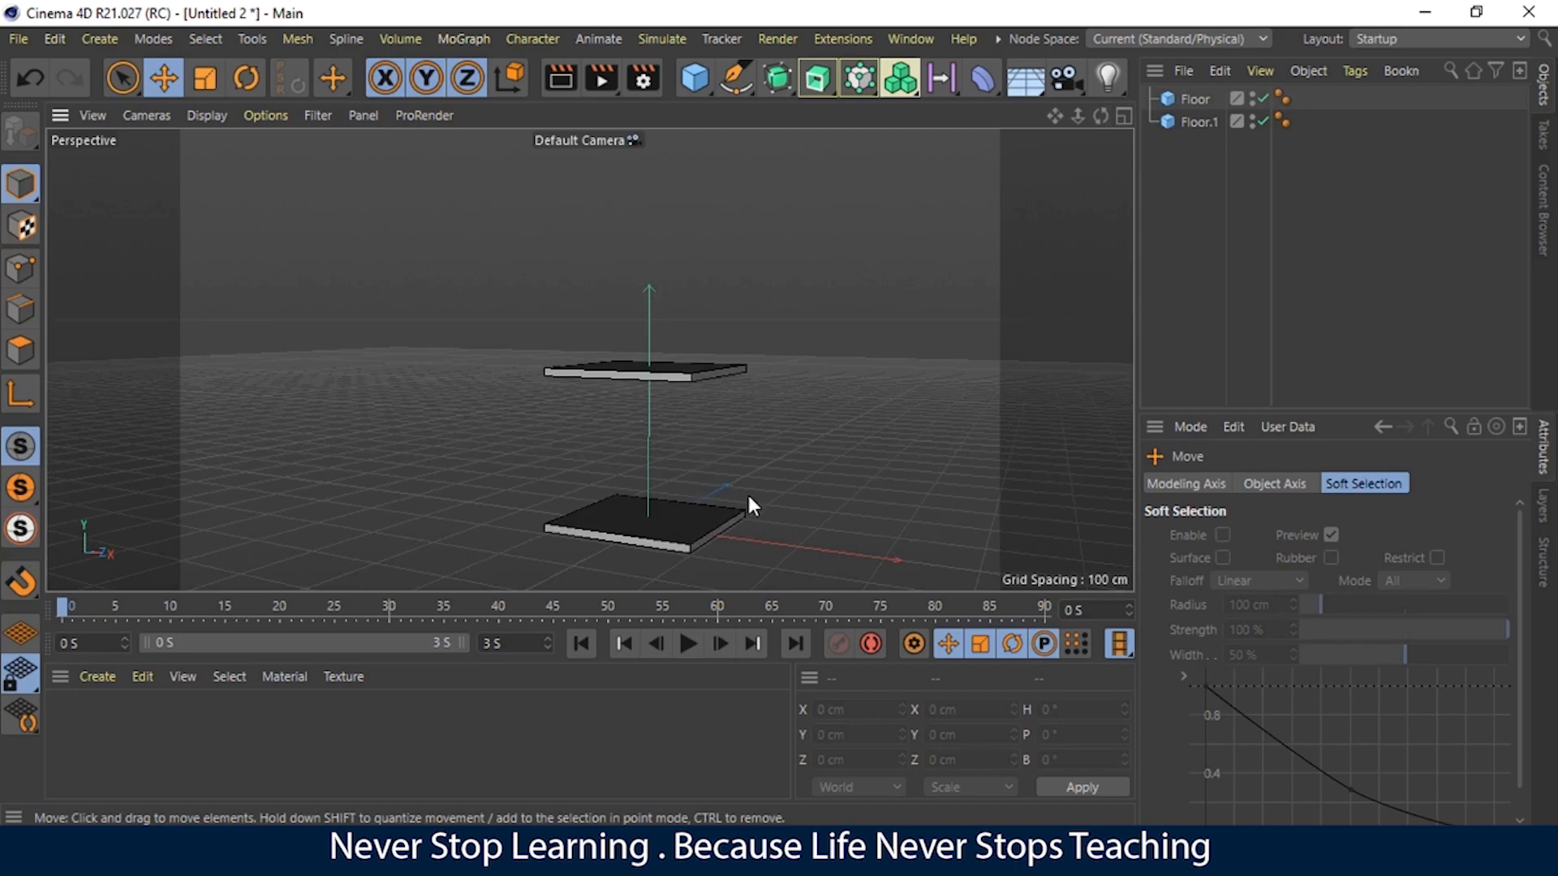
drag(1102, 116, 1092, 120)
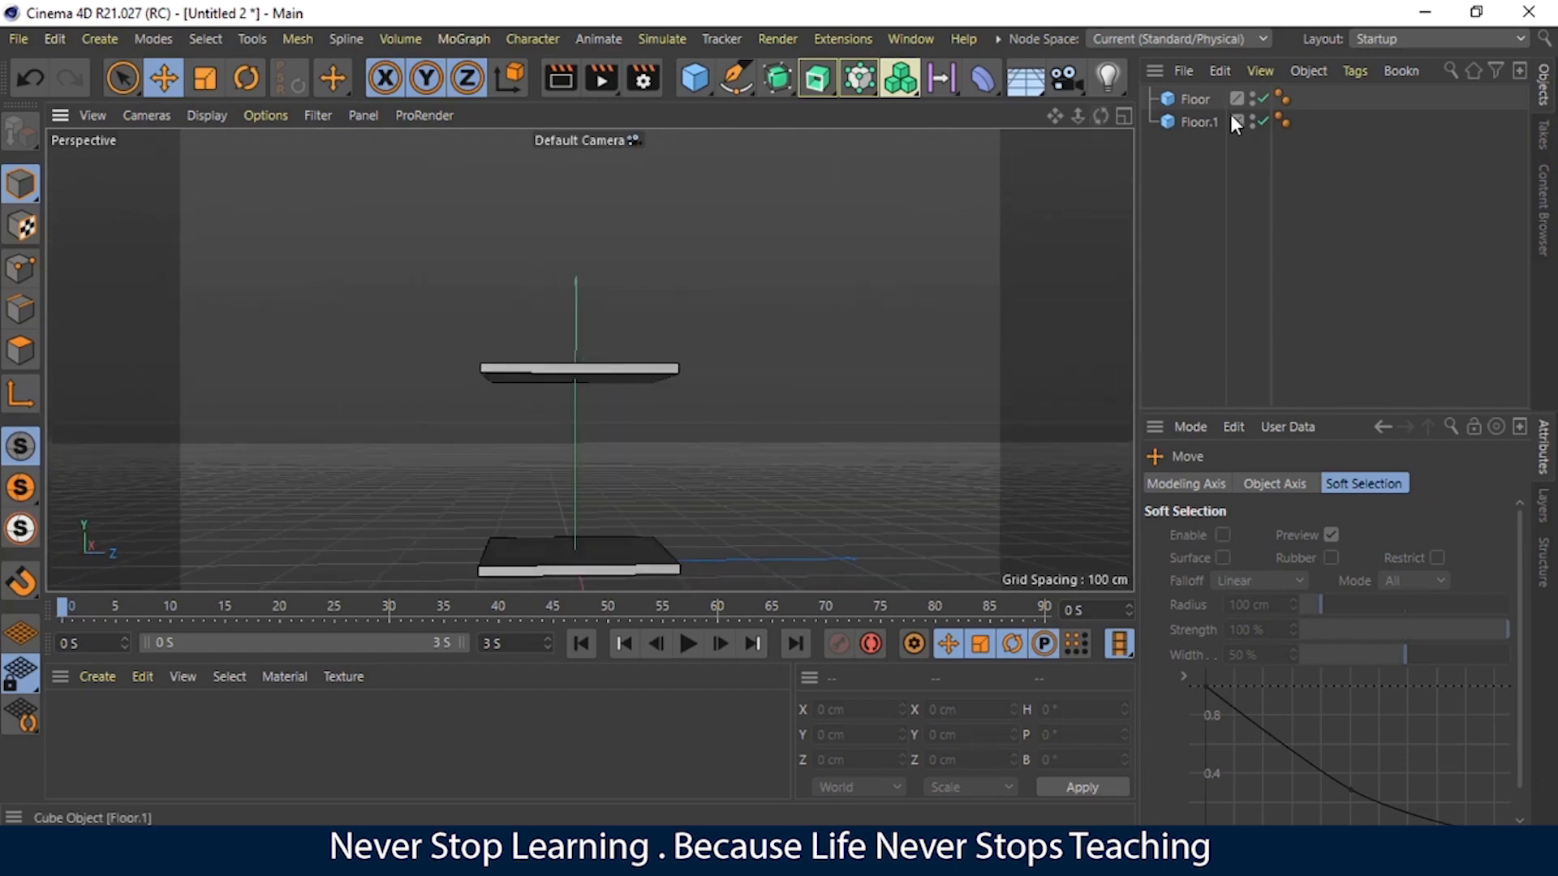
Step: Duplicate the Floor object again and raise the new copy between the two slabs, to about 108 cm on the Y axis
click(1205, 106)
drag(1205, 105, 1202, 155)
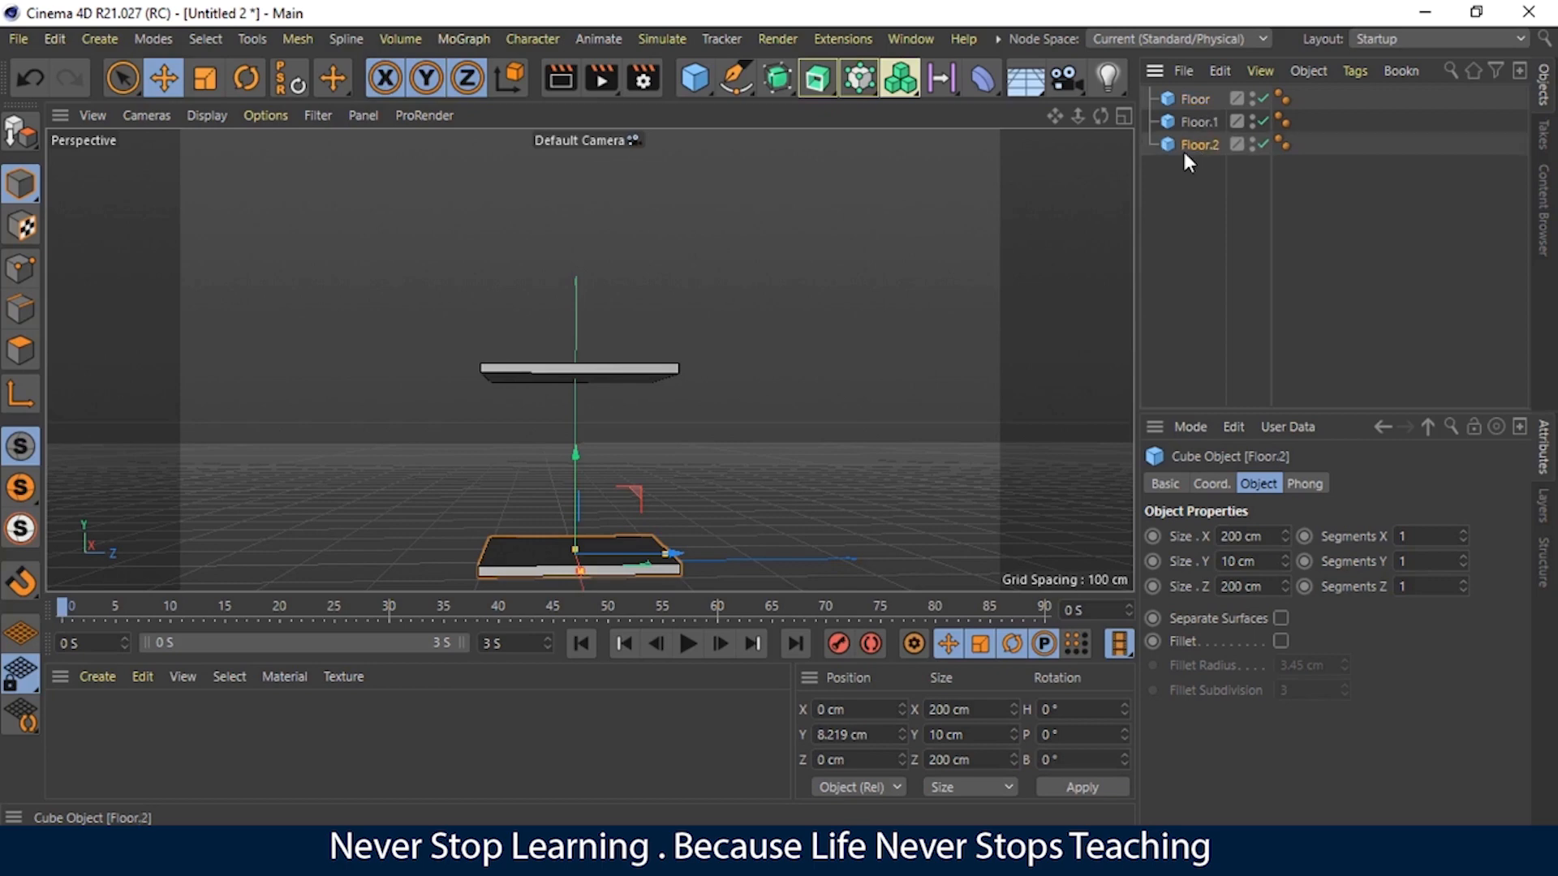
drag(577, 464, 587, 368)
key(ctrl+z)
key(ctrl+z)
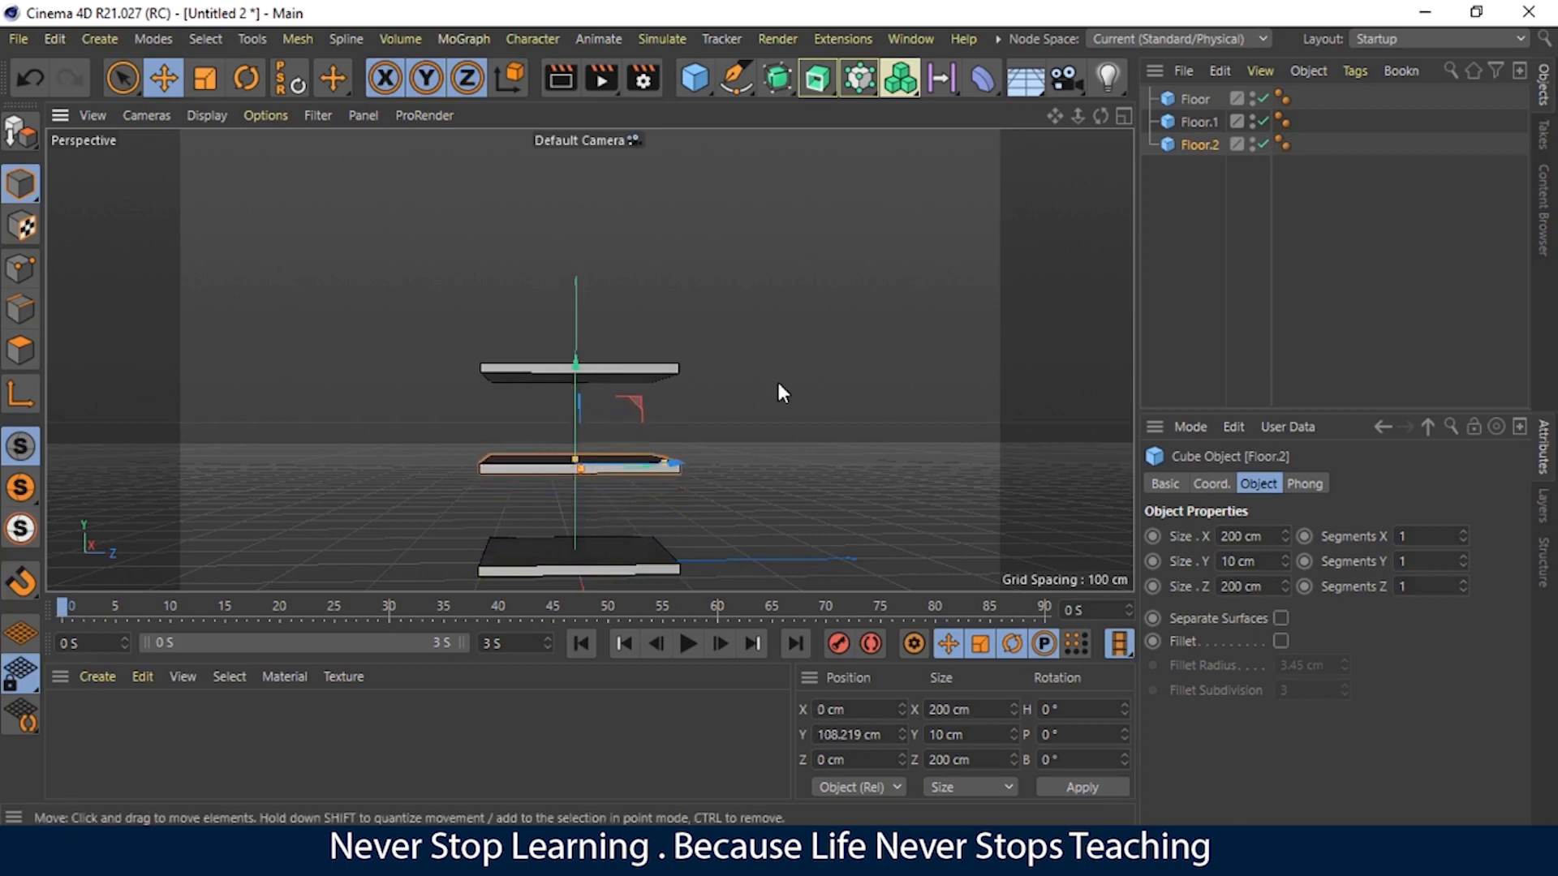
Step: Rotate the middle slab upright to a pitch of 90° with the Rotate tool
drag(1100, 116, 977, 132)
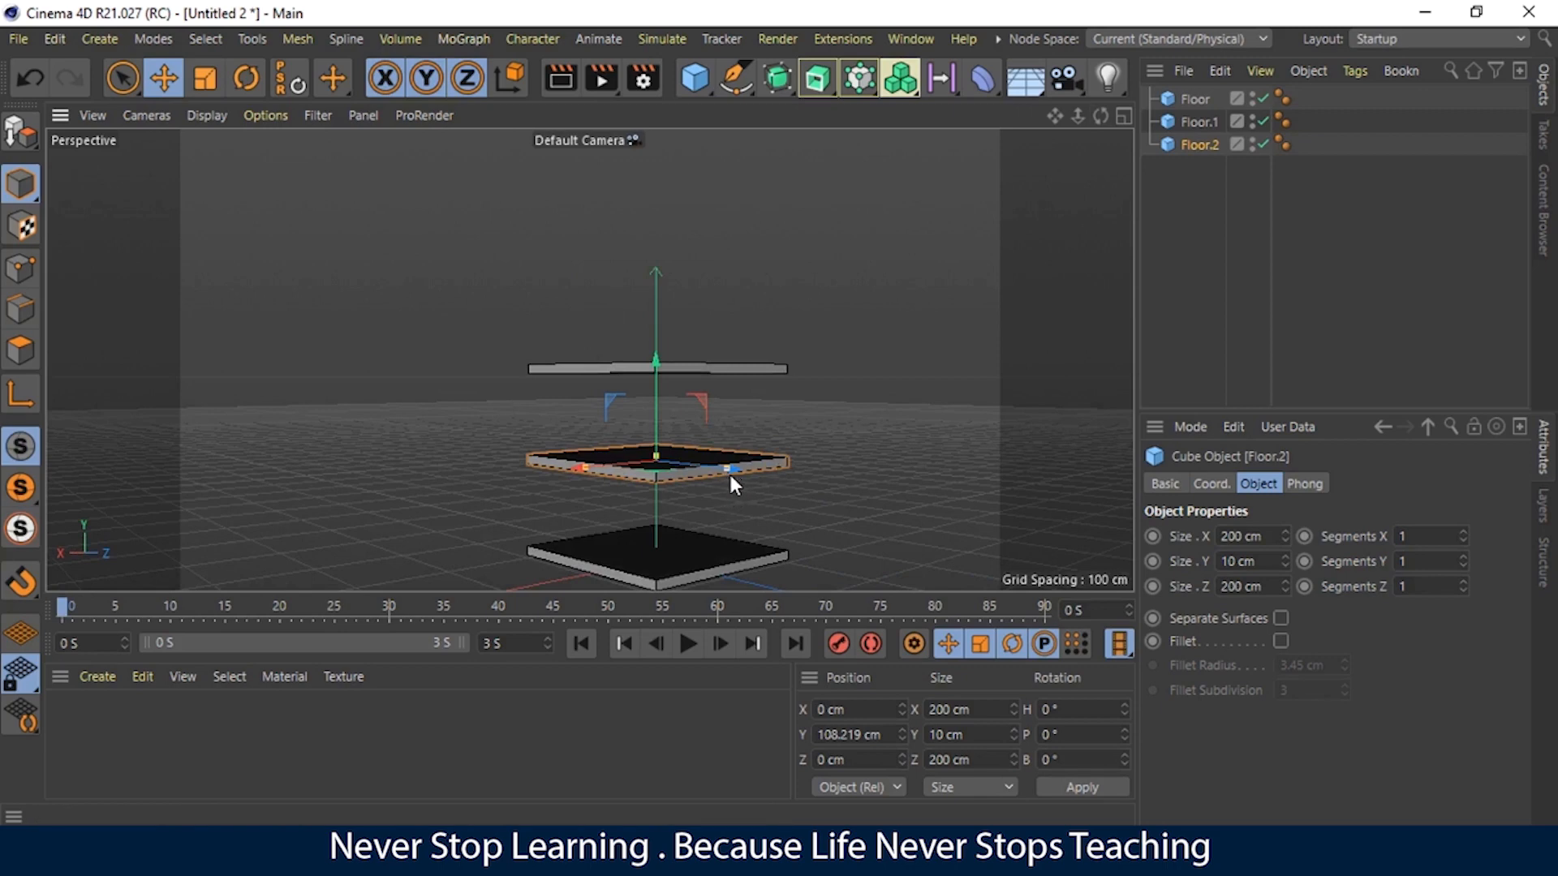
drag(1100, 116, 1178, 148)
key(r)
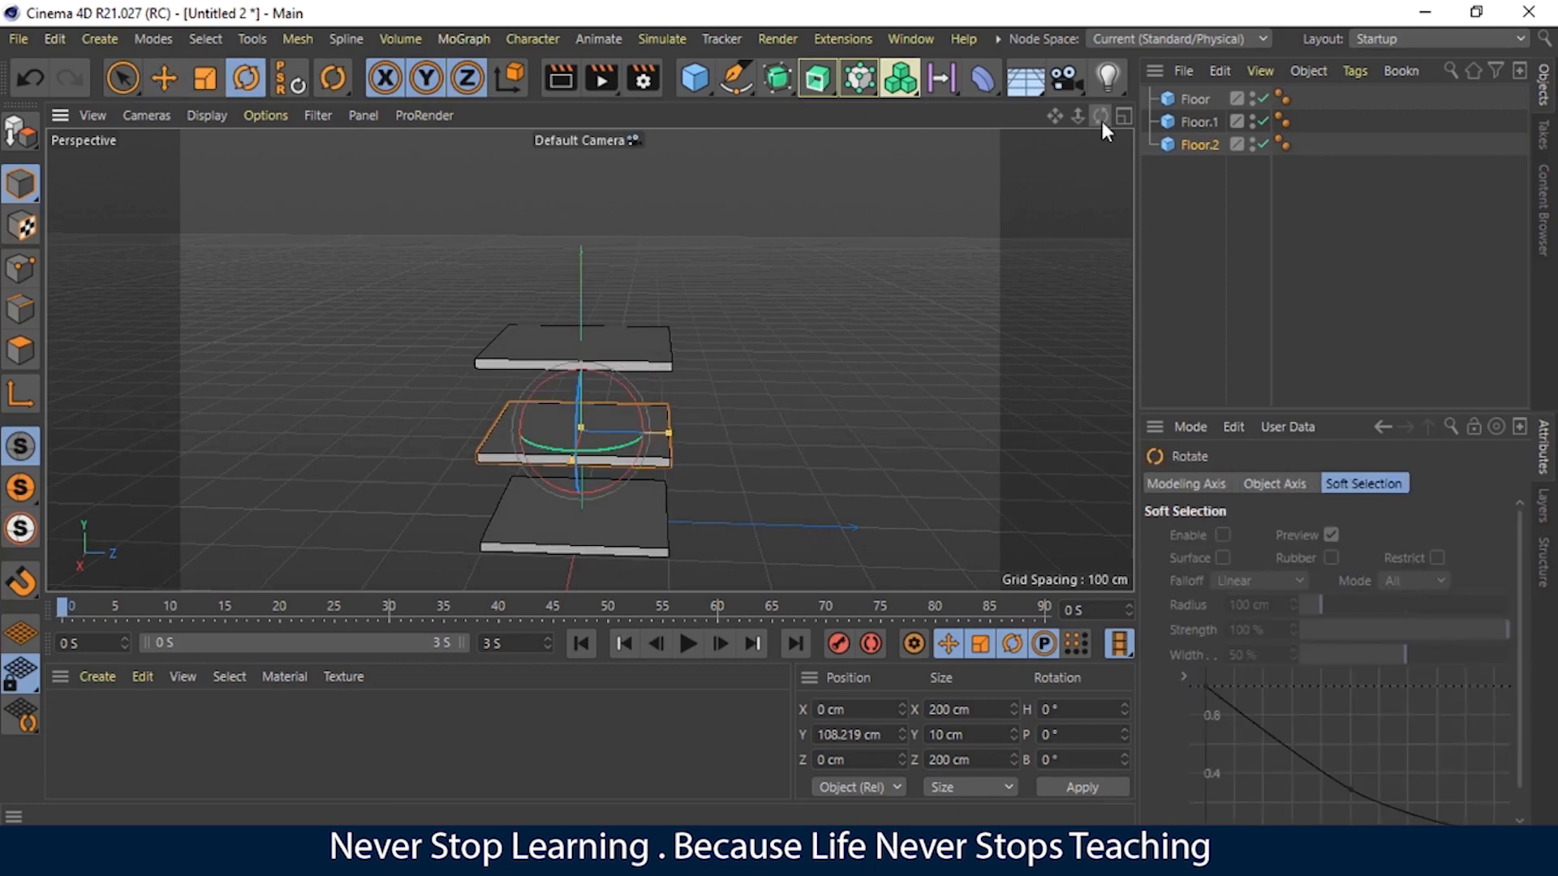
drag(629, 392, 541, 381)
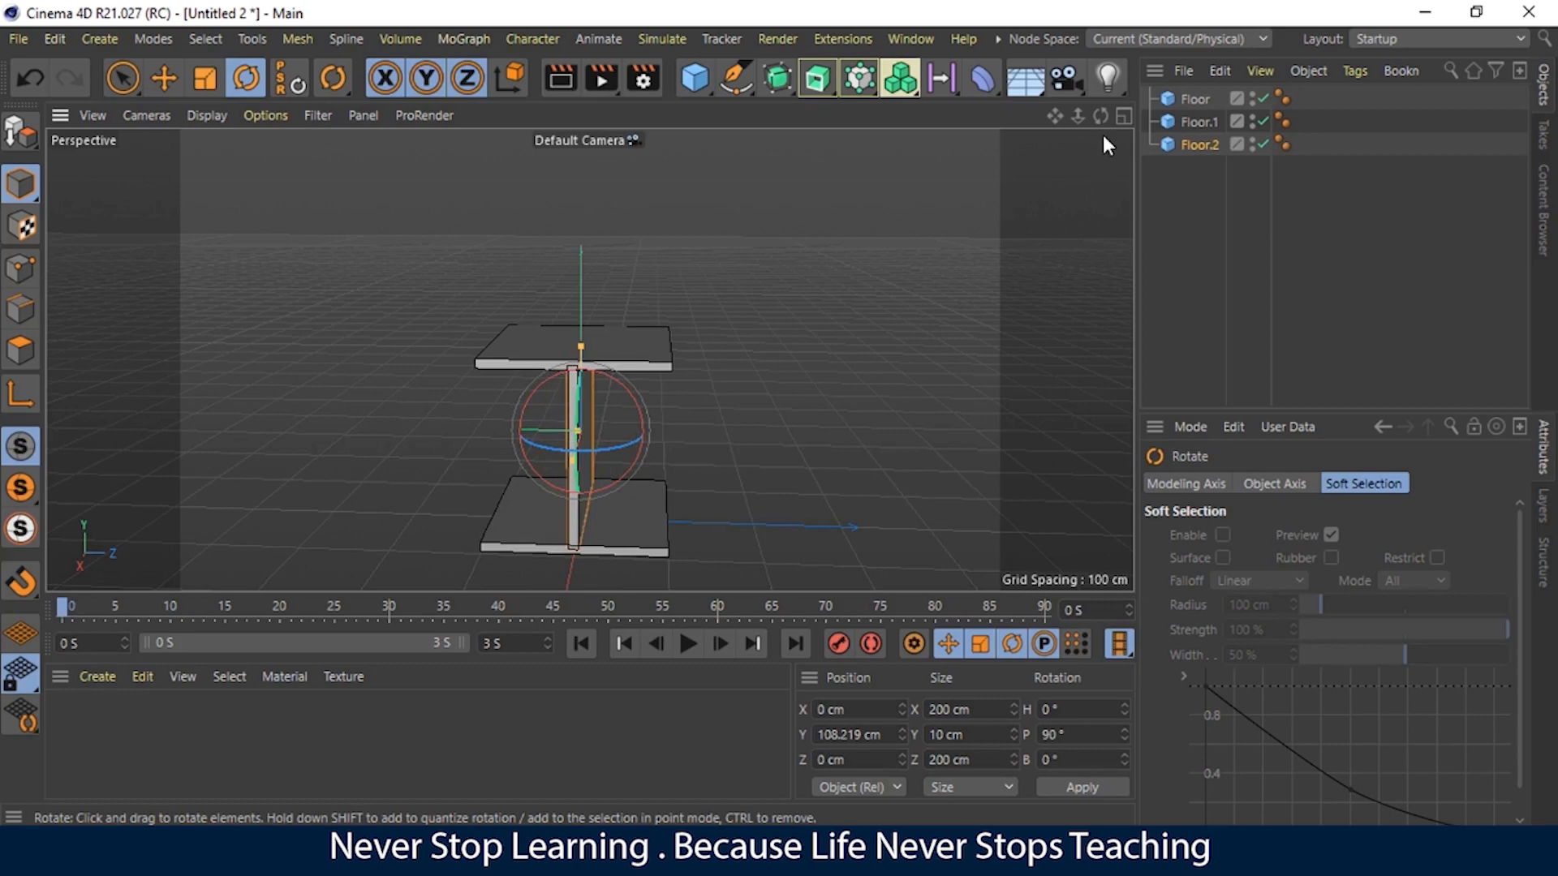
Step: Move the upright slab along the Z axis to -94 cm at the edge of the floor, and deselect it
mouse_move(1100, 116)
mouse_down()
mouse_move(1031, 118)
mouse_move(1083, 136)
mouse_move(1100, 118)
mouse_up()
key(e)
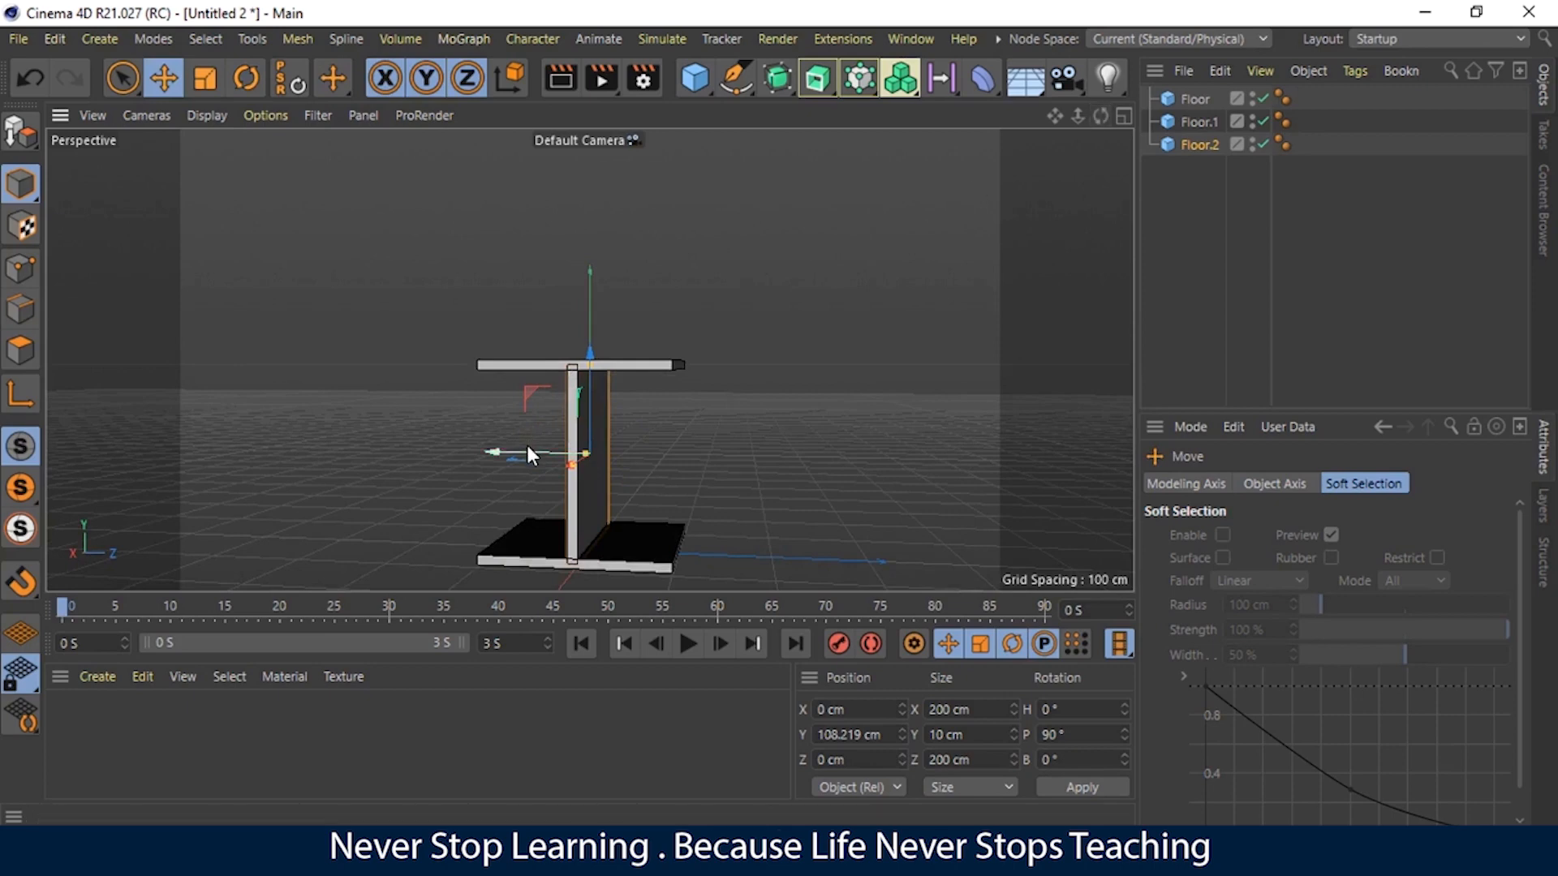
drag(528, 446, 445, 444)
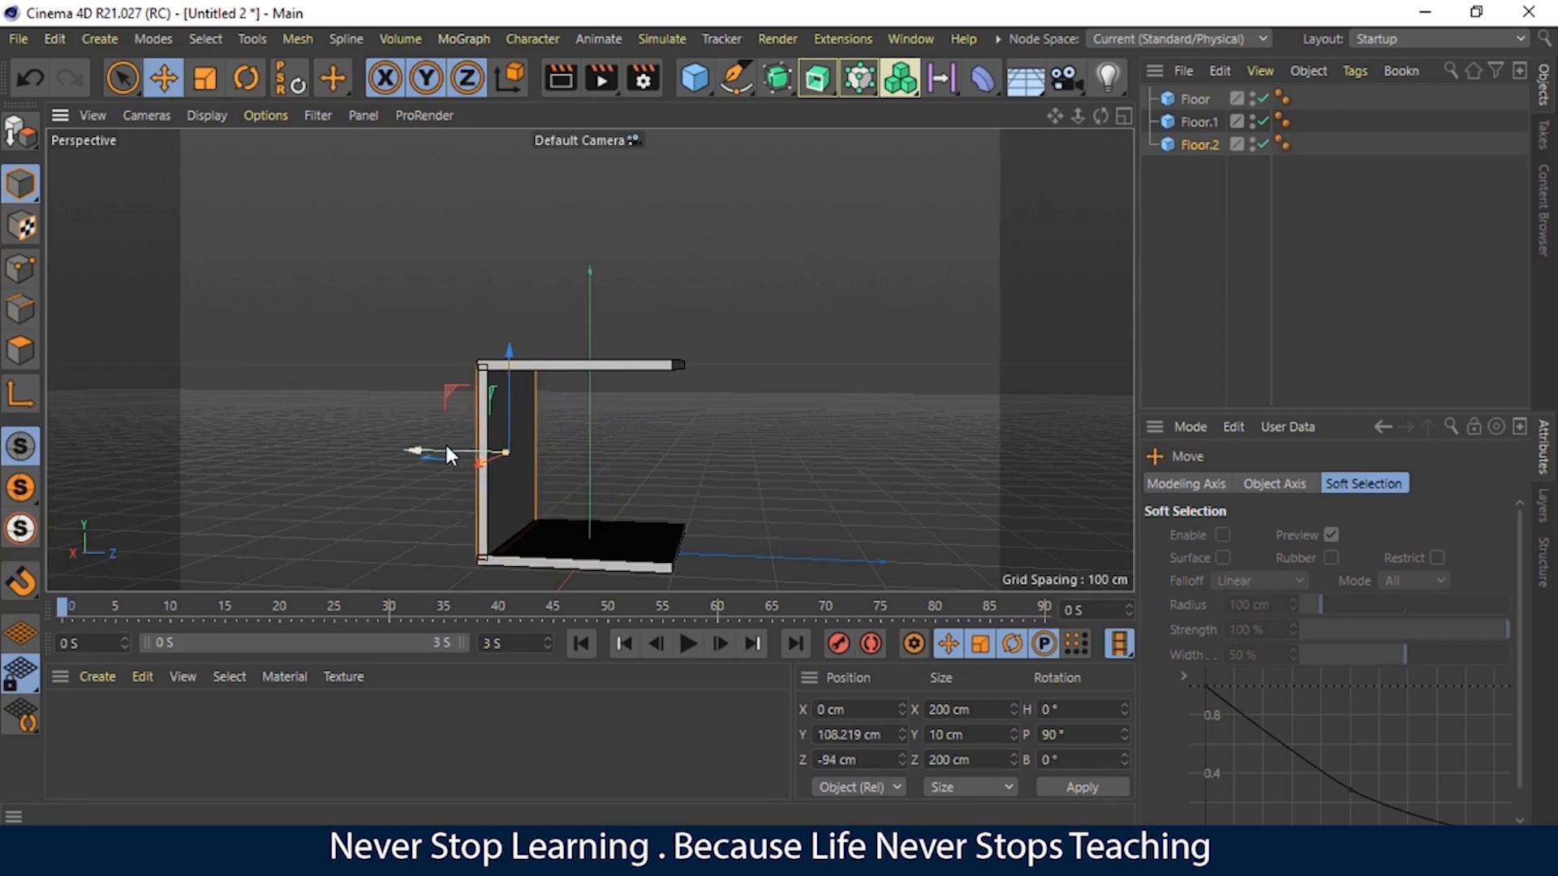
click(890, 267)
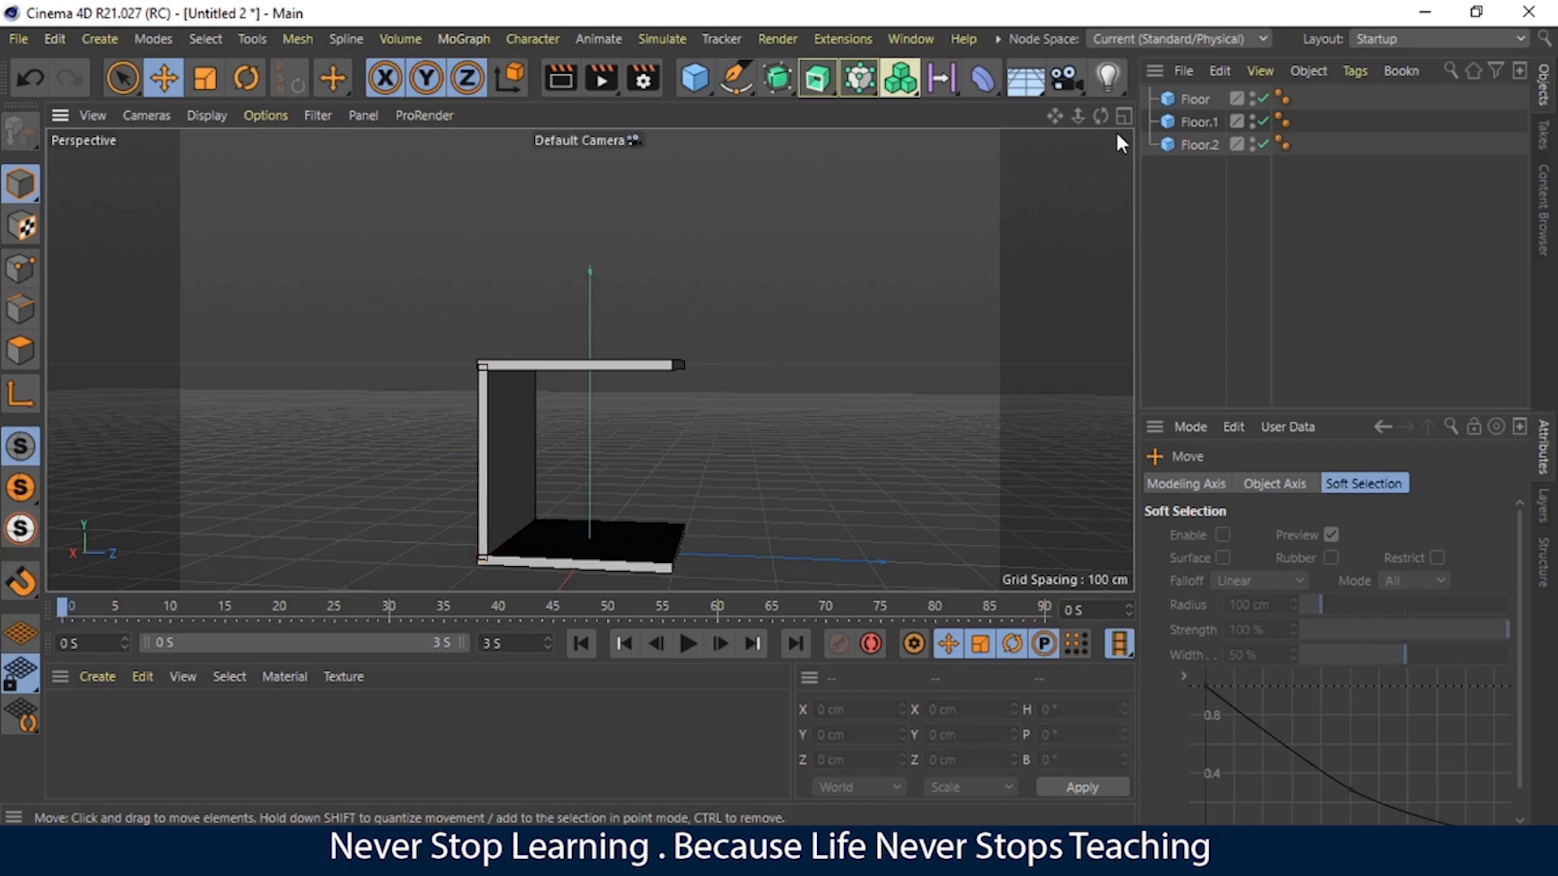
mouse_move(1100, 115)
mouse_down()
mouse_move(1030, 117)
mouse_move(1062, 155)
mouse_move(1132, 97)
mouse_move(1176, 99)
mouse_move(957, 88)
mouse_move(1014, 88)
mouse_move(1105, 124)
mouse_up()
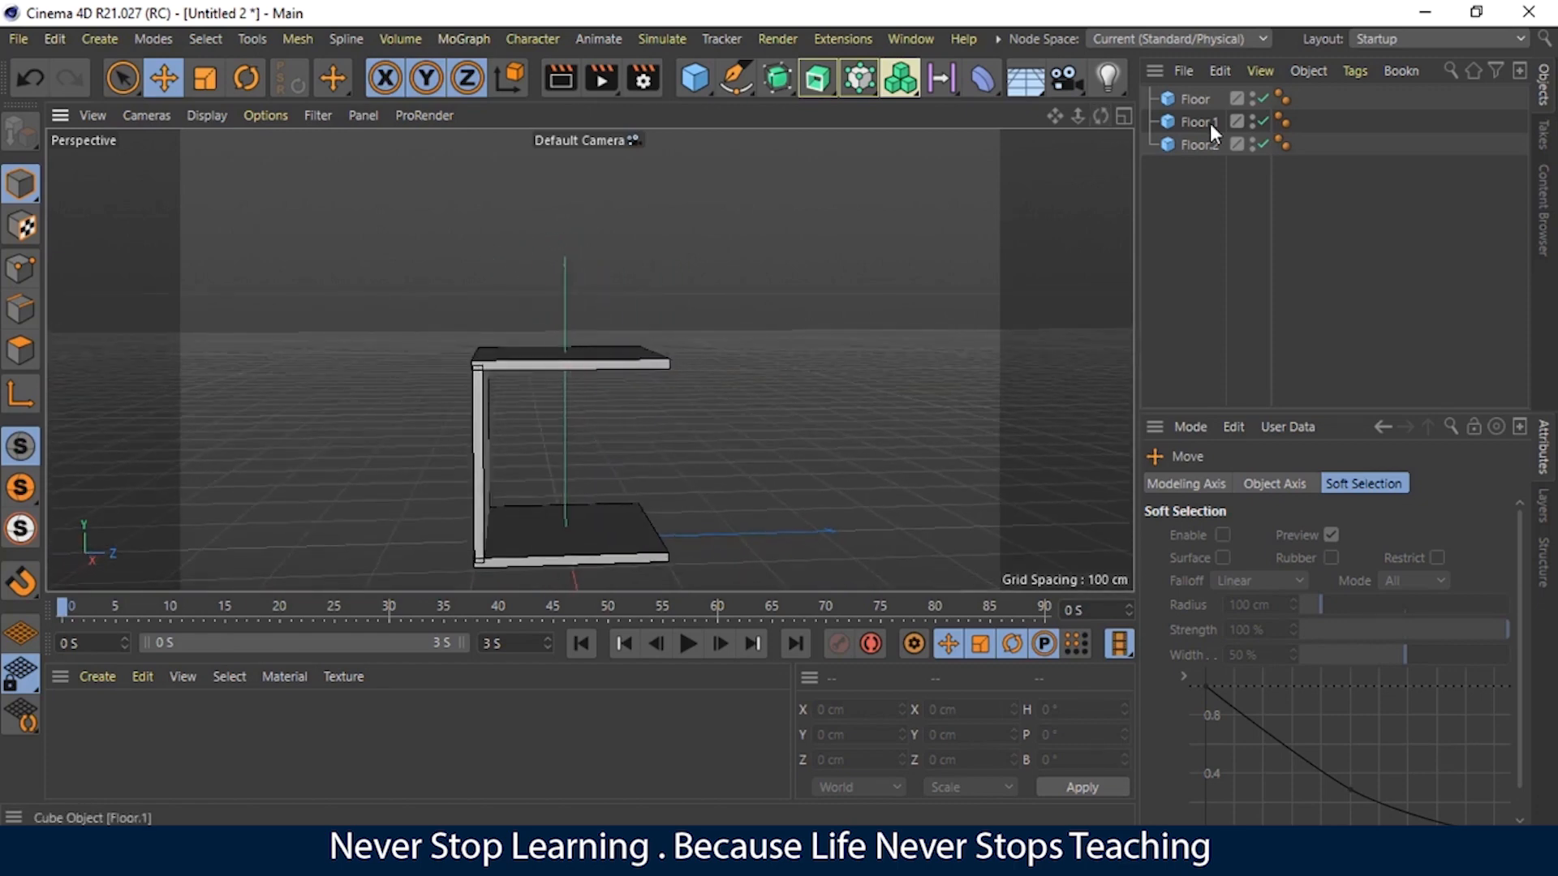
Step: Rename the upright slab Floor.2 as R Wall
click(1191, 146)
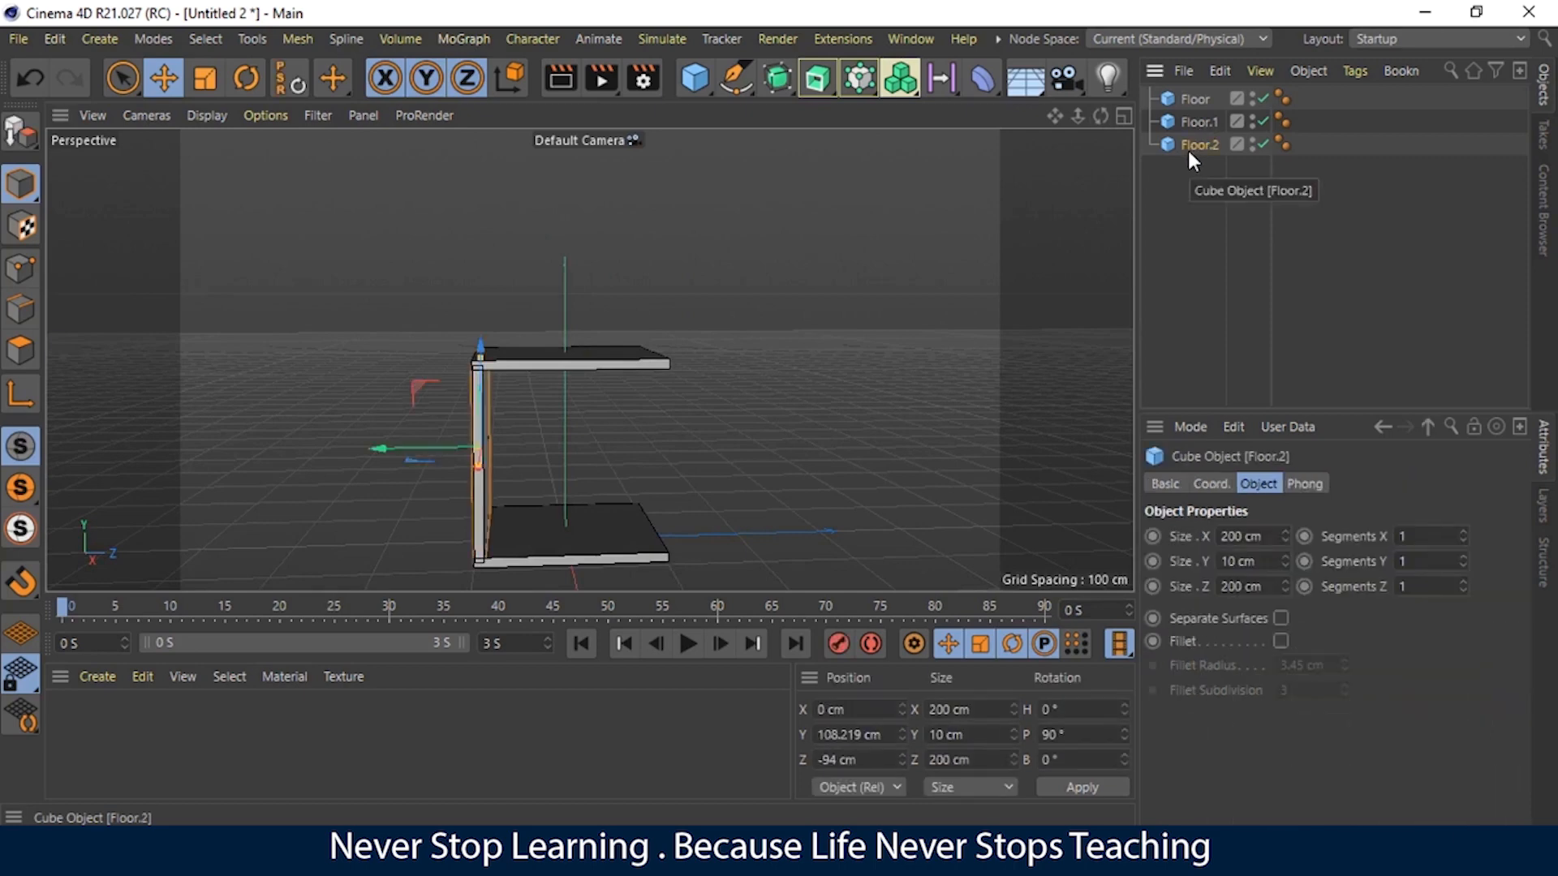
double_click(1188, 152)
text(F)
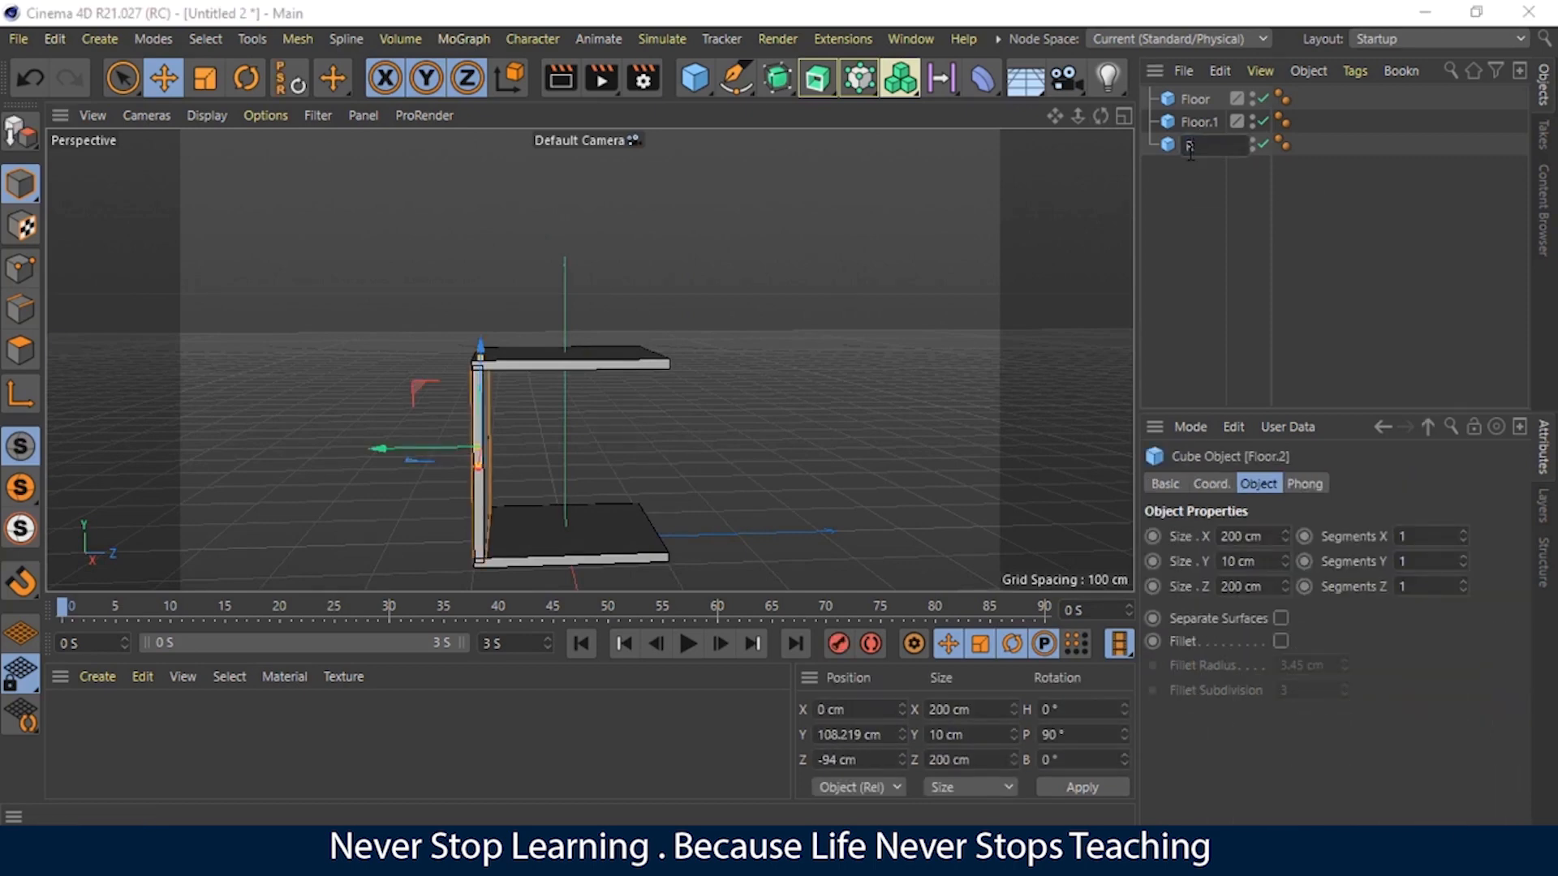
text( Wall)
key(Return)
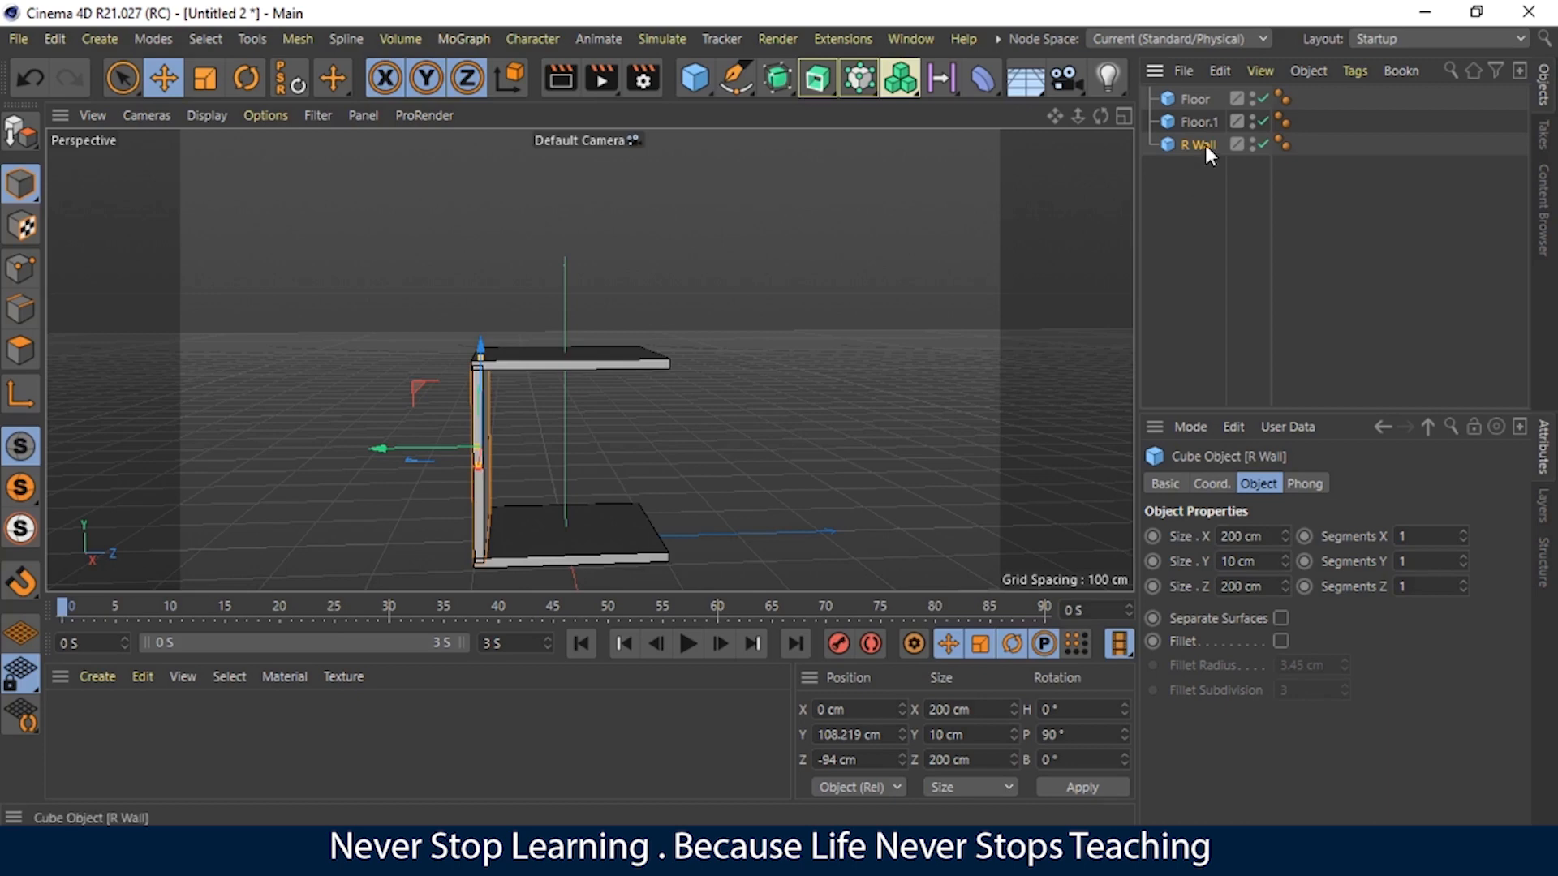
Step: Duplicate the R Wall object and rename the copy as "L Wall."
ctrl+drag(1204, 180, 1204, 182)
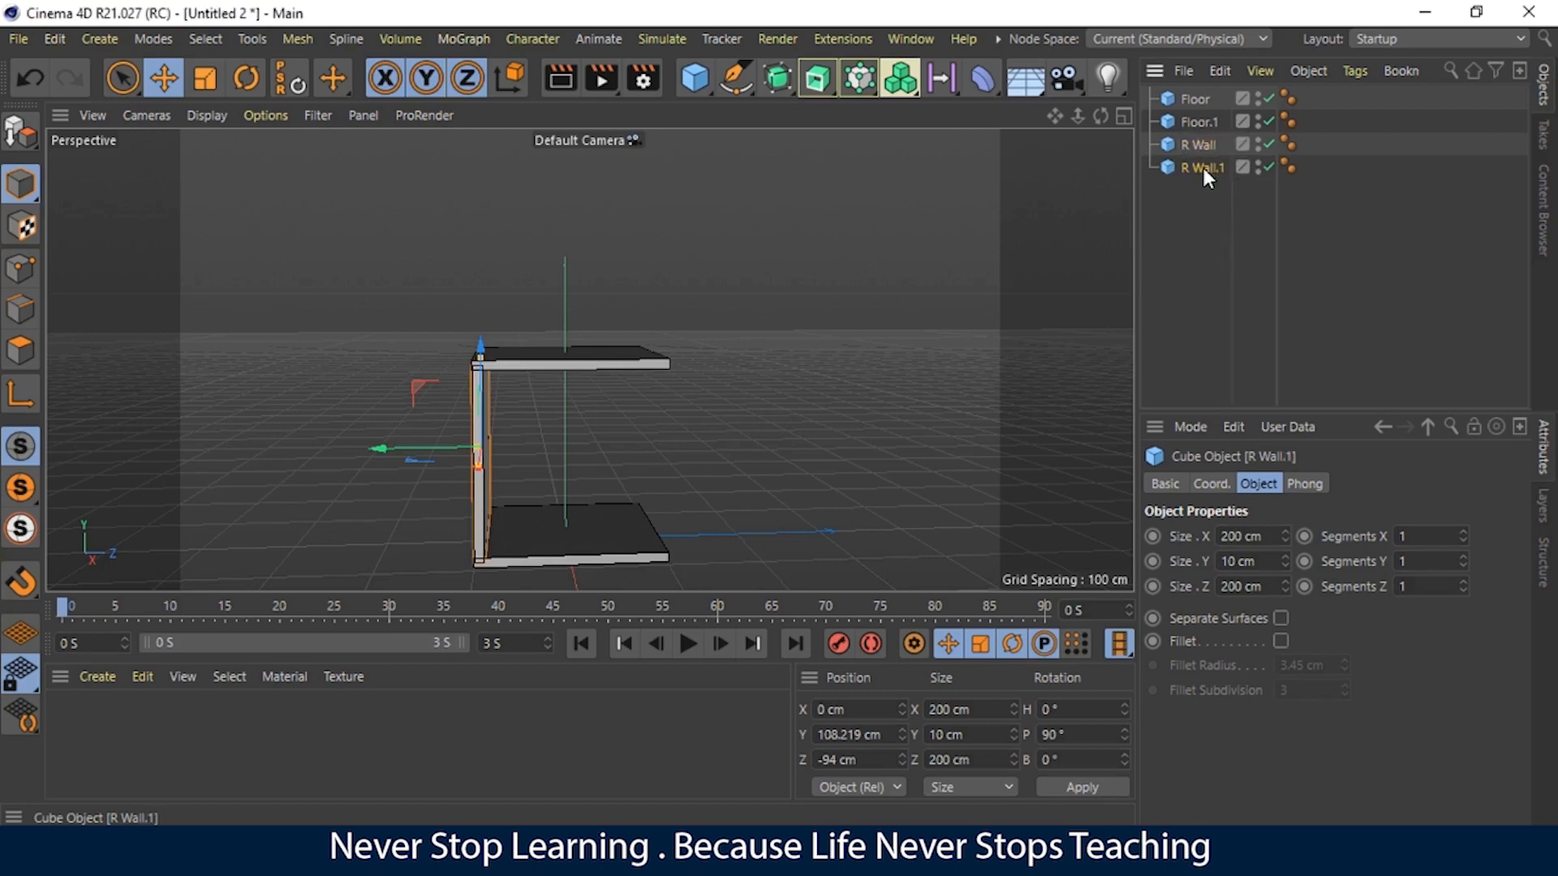
double_click(1204, 168)
key(BackSpace)
text(L)
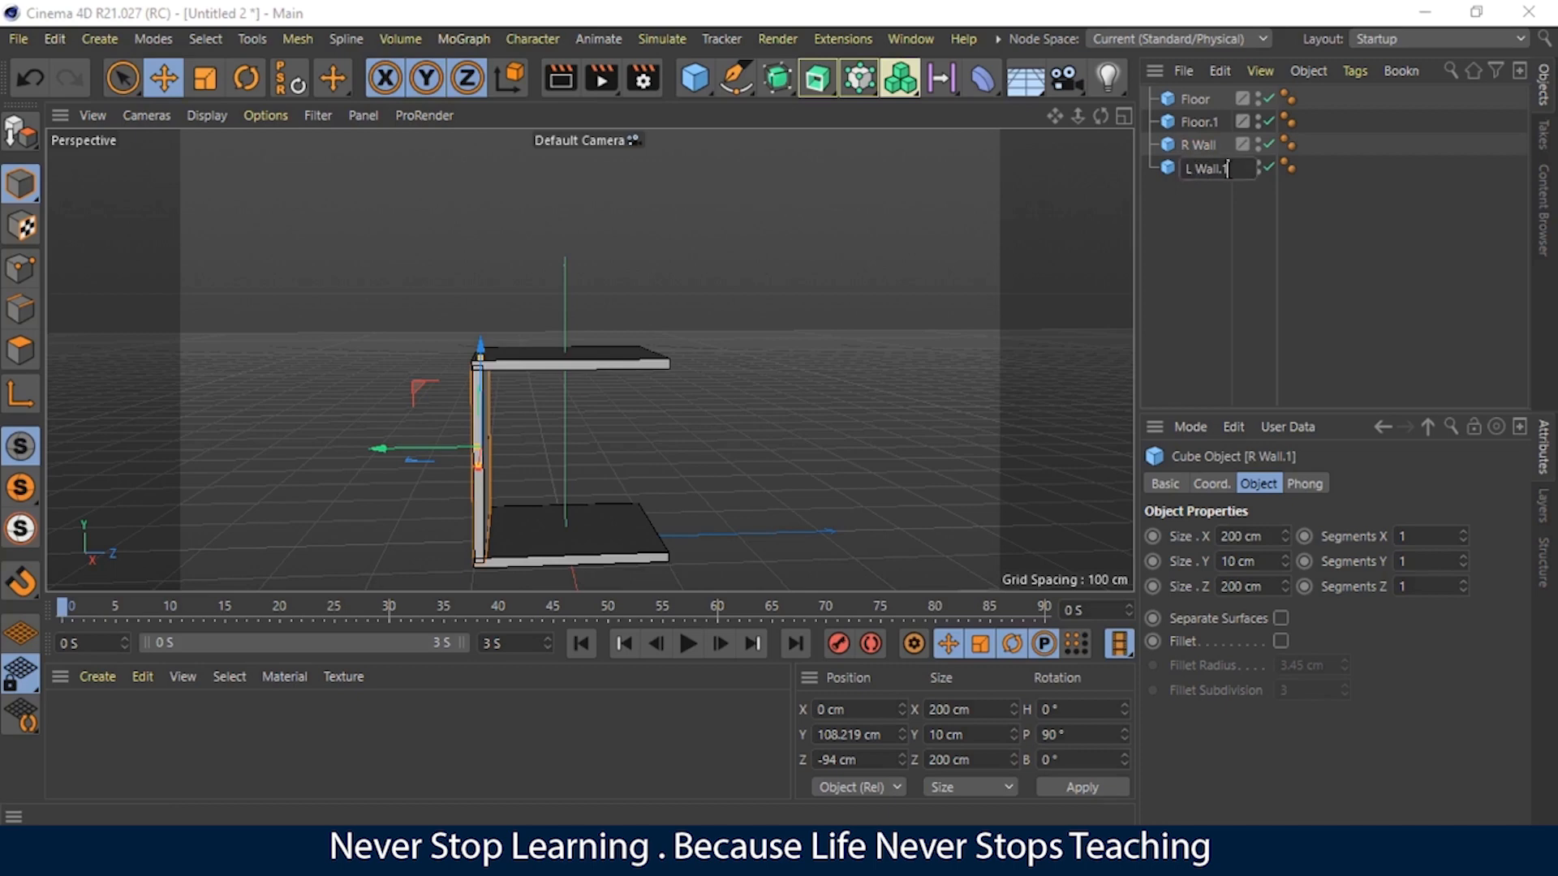
key(BackSpace)
key(Return)
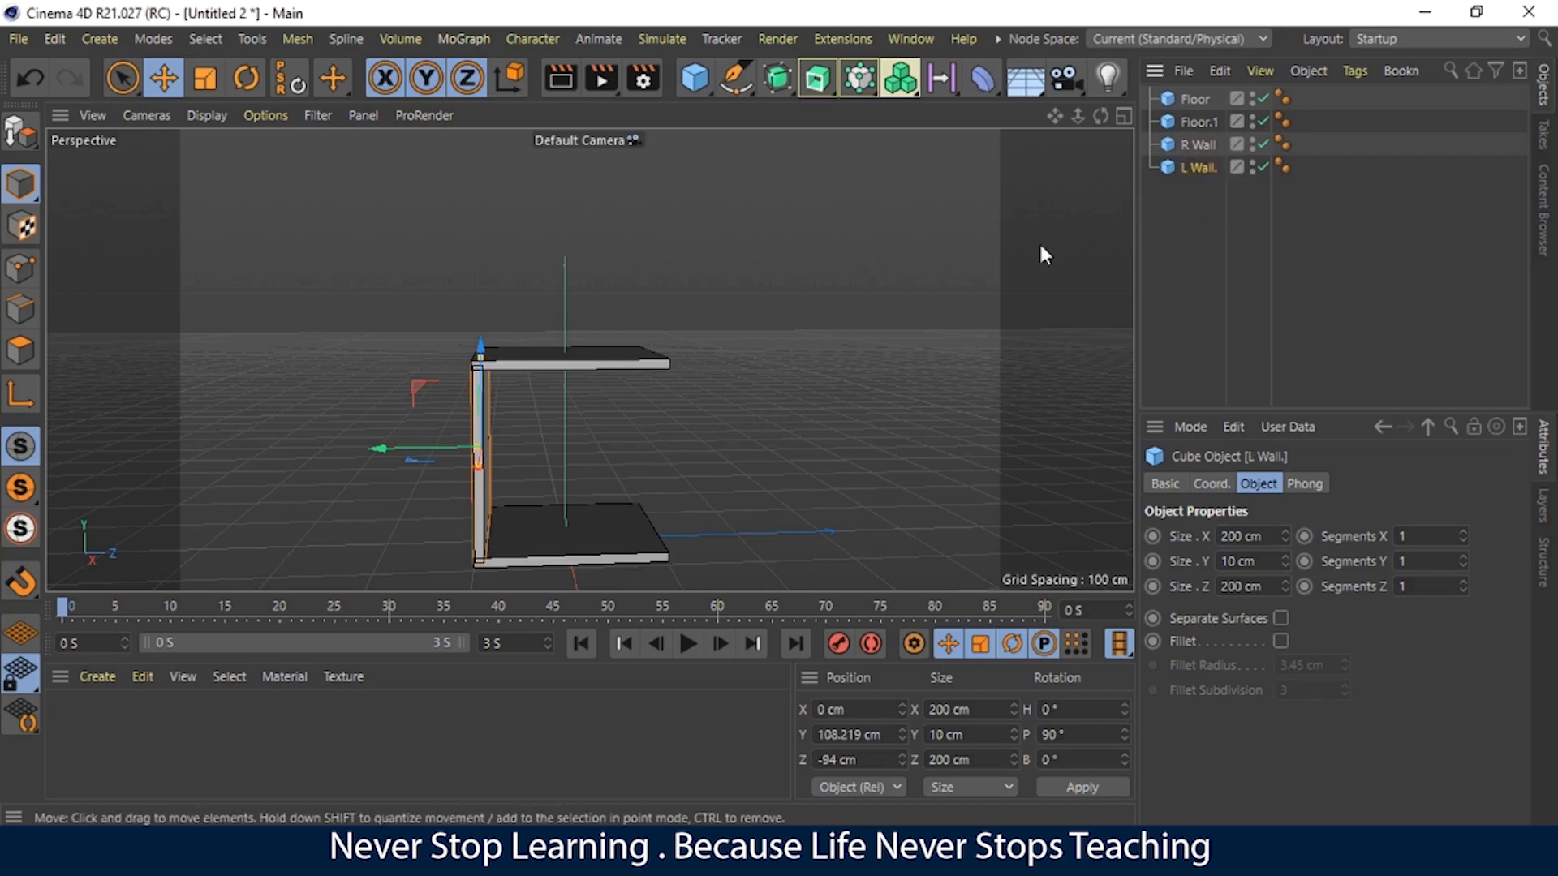
Step: Move the left wall along the Z axis to the opposite edge of the floor, and deselect it
drag(406, 452, 448, 449)
key(ctrl+z)
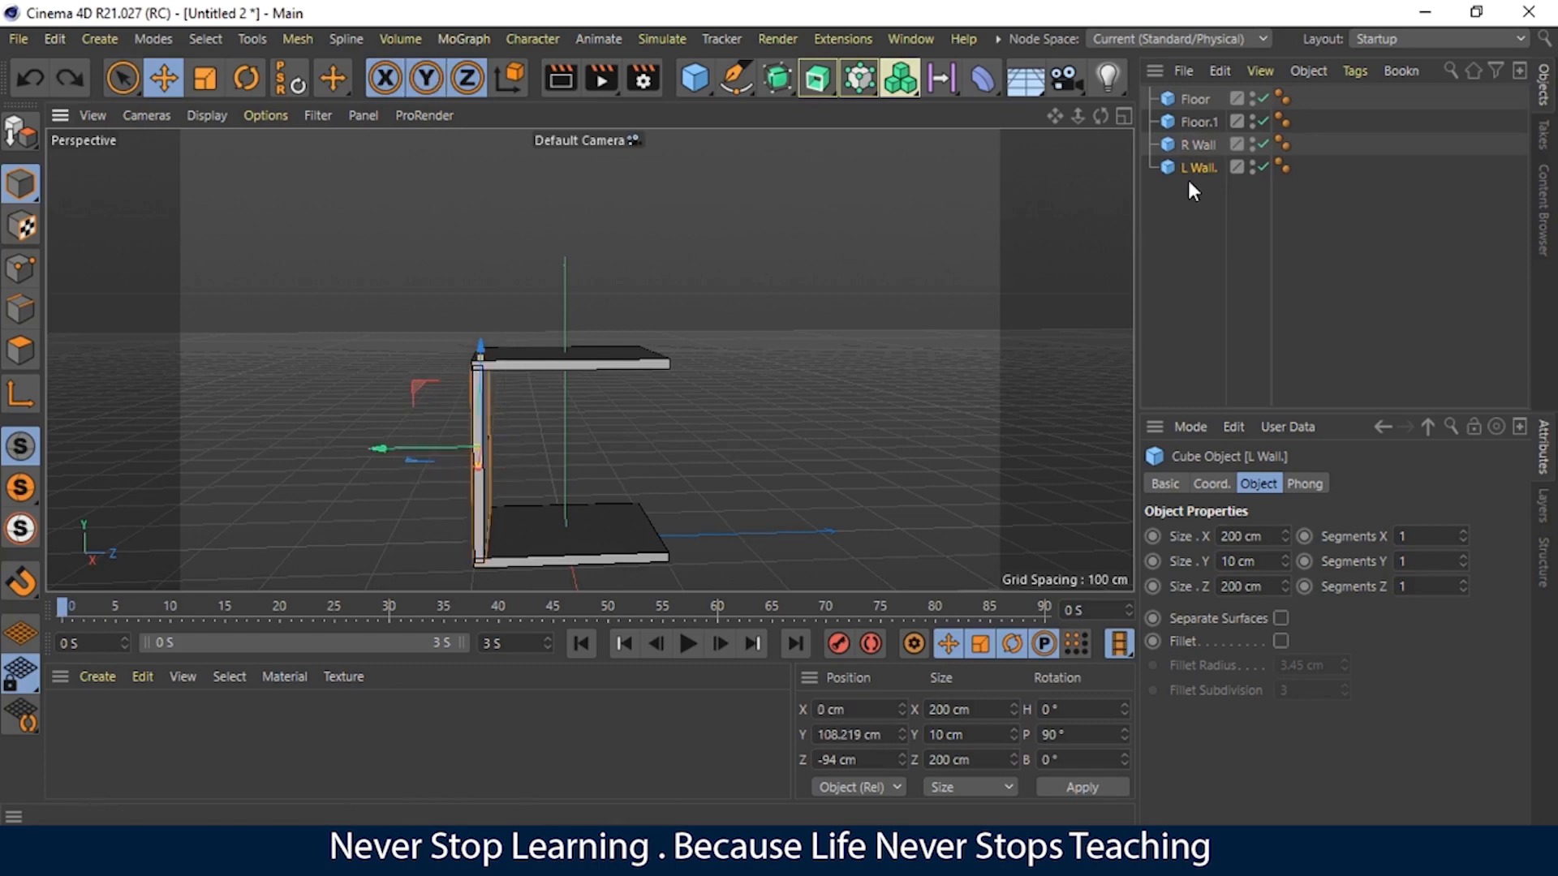
drag(374, 450, 543, 456)
click(834, 306)
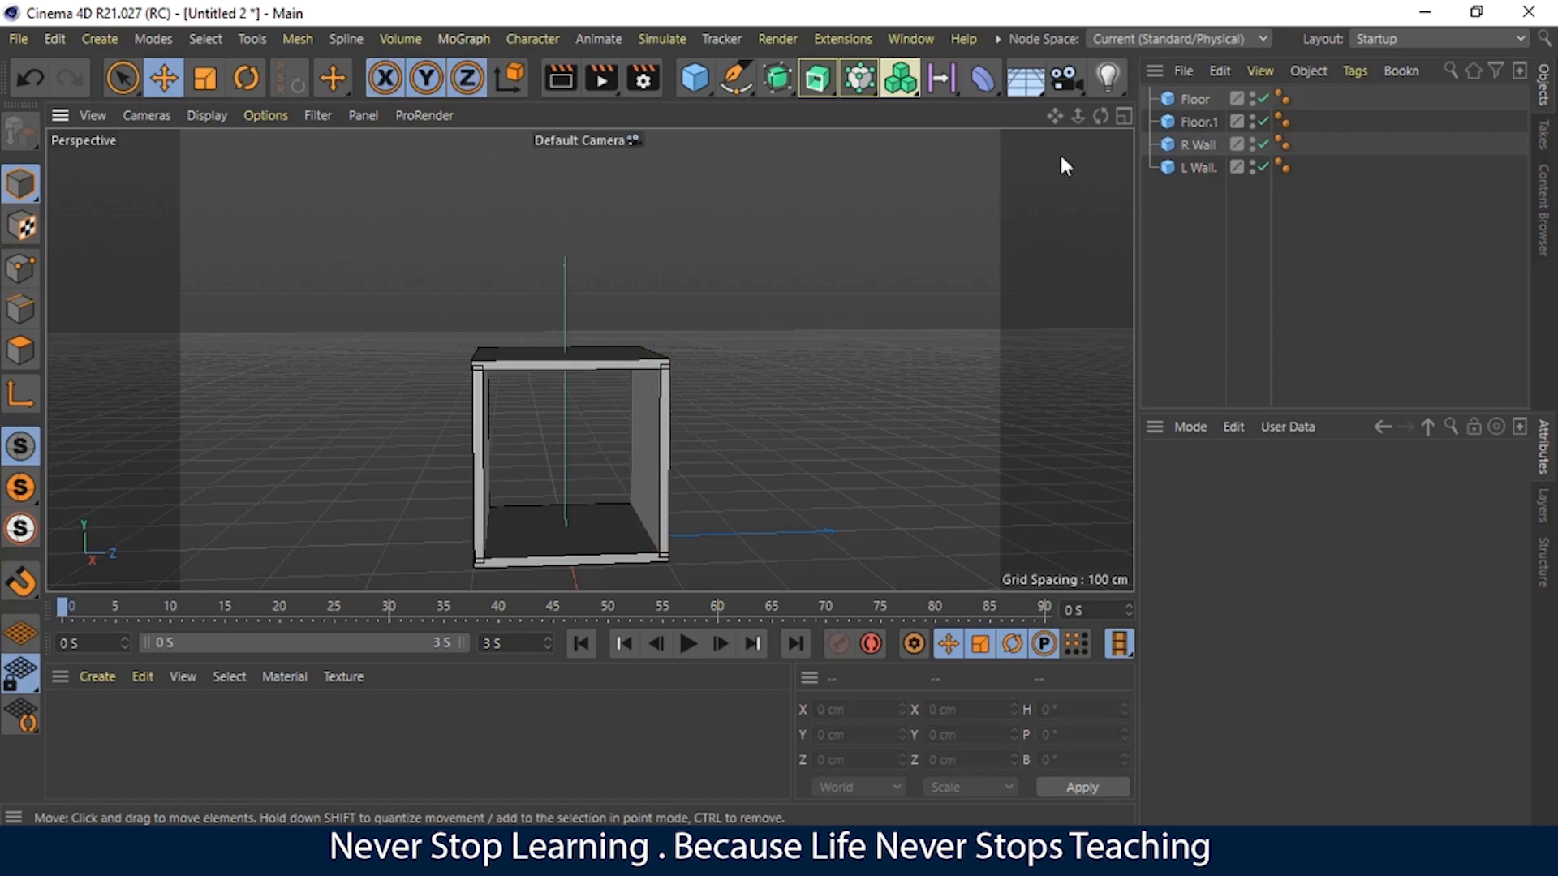
drag(1100, 115, 958, 138)
drag(589, 358, 589, 359)
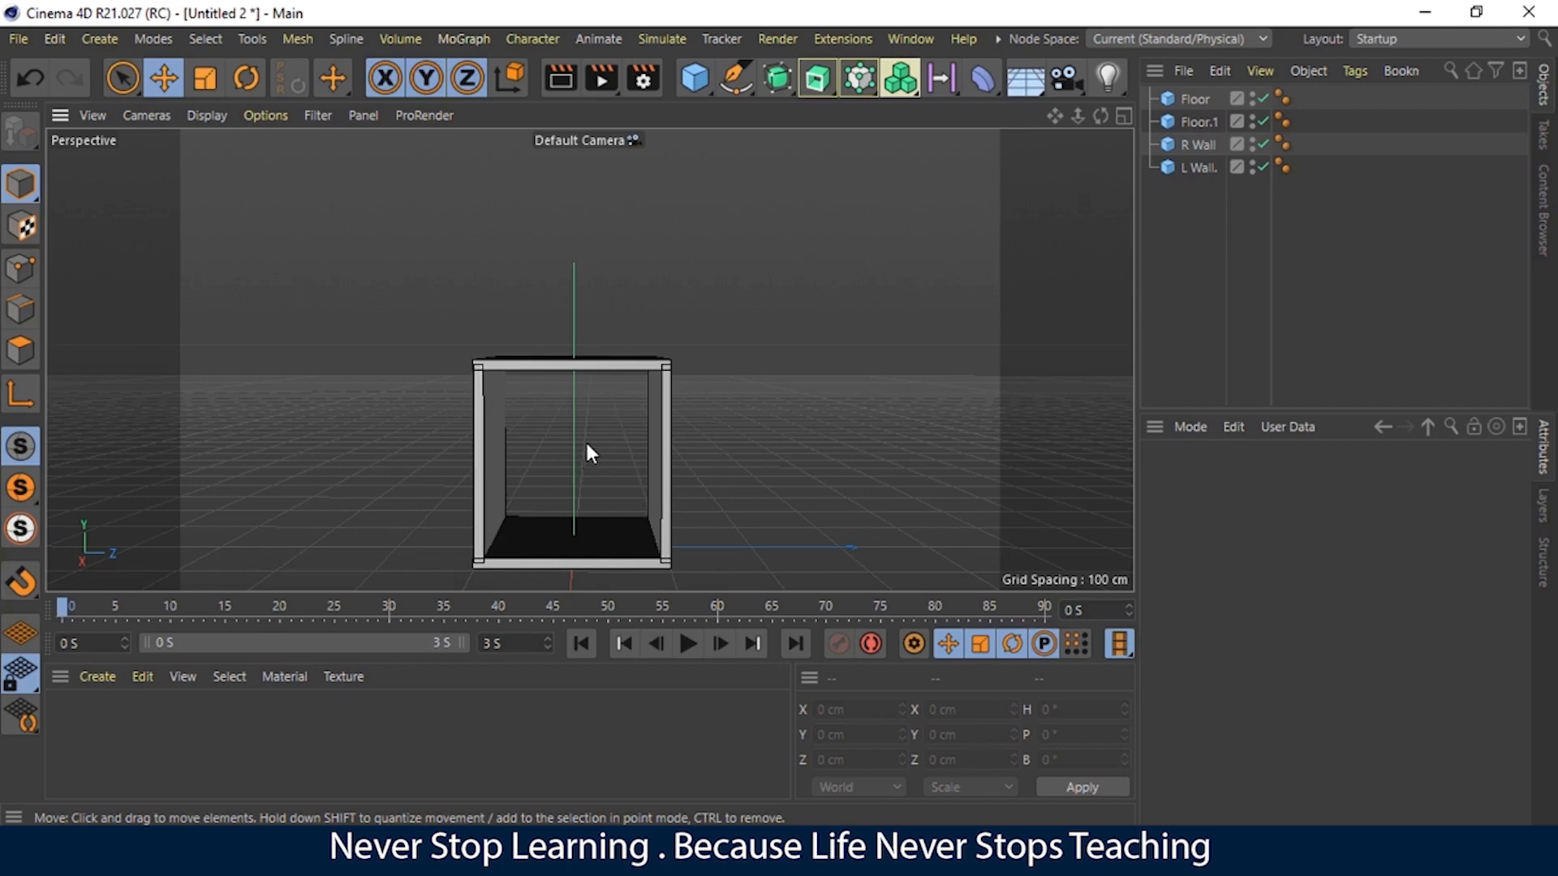
drag(1101, 116, 1267, 128)
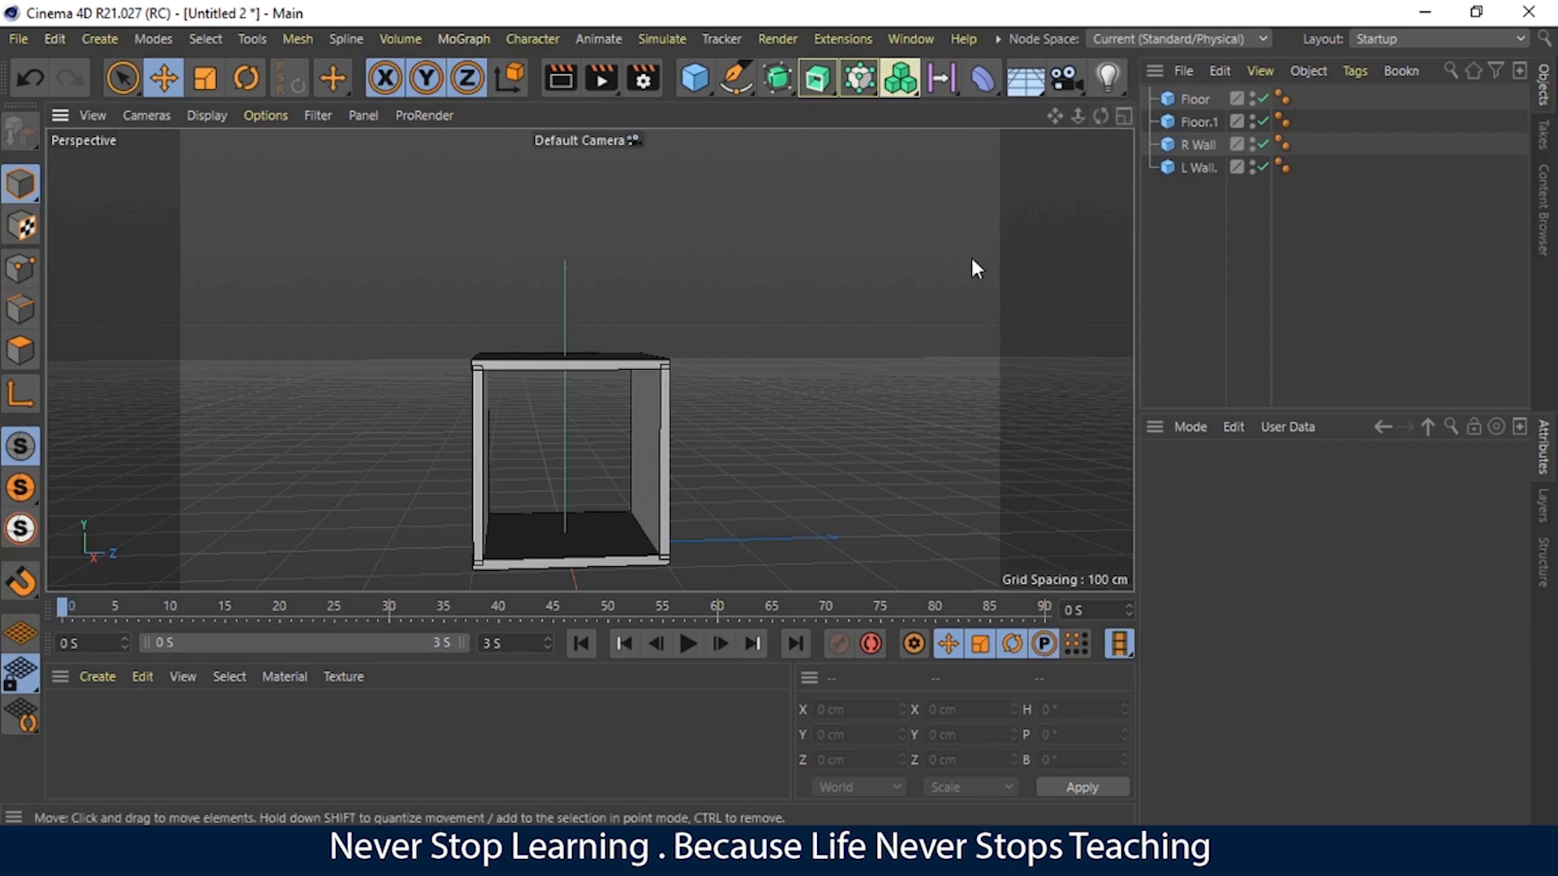
drag(1055, 115, 590, 359)
mouse_move(1098, 119)
mouse_down()
mouse_move(1079, 123)
mouse_move(1097, 118)
mouse_up()
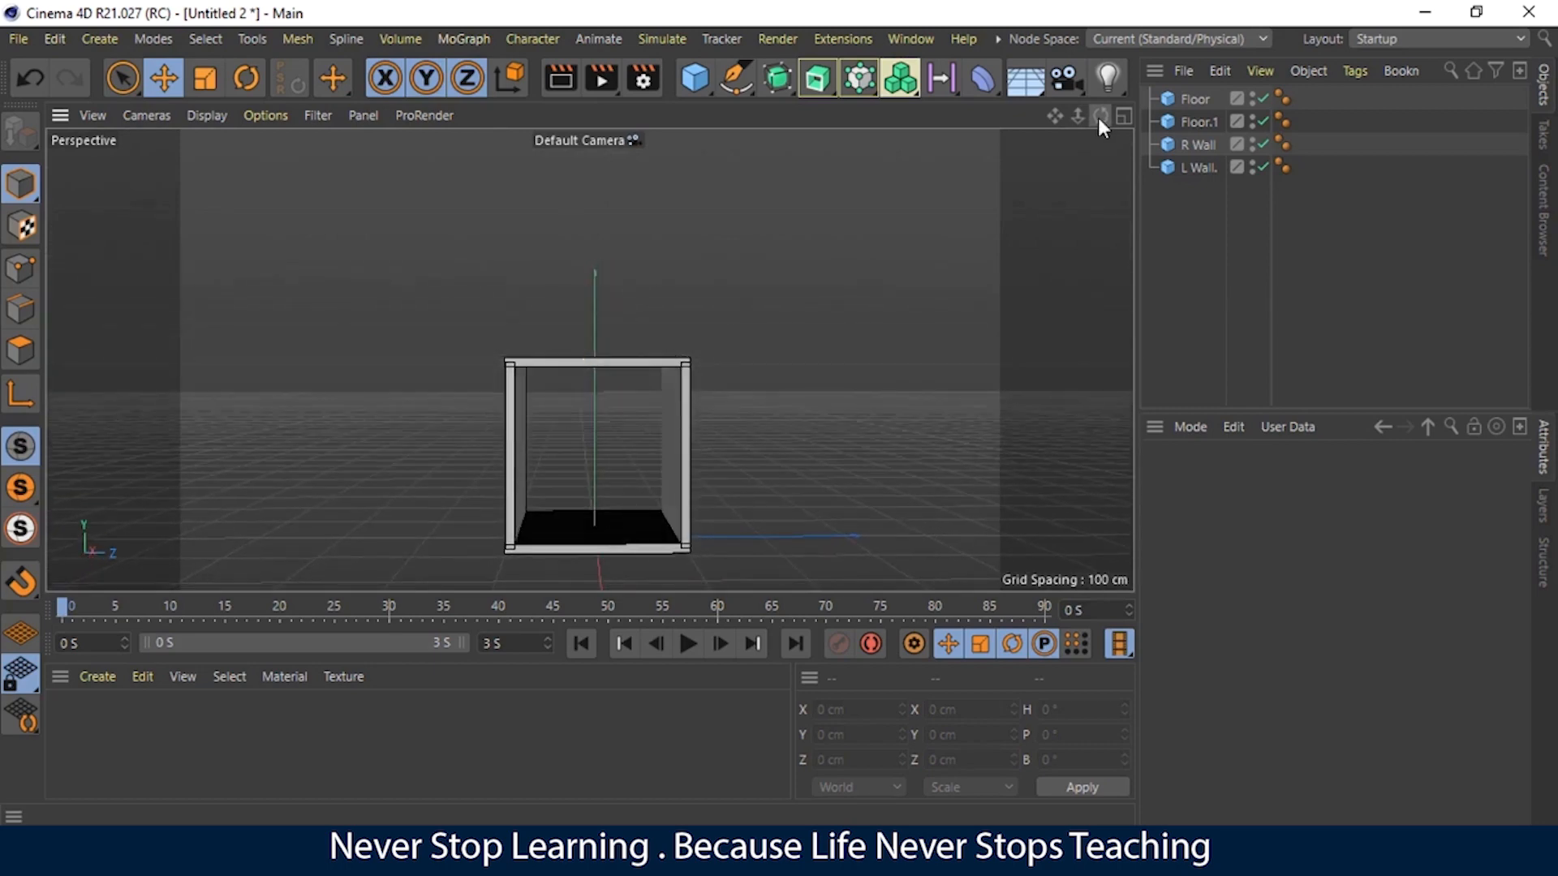
Step: Duplicate the Floor object and rename the copy as Back Wall
click(1195, 99)
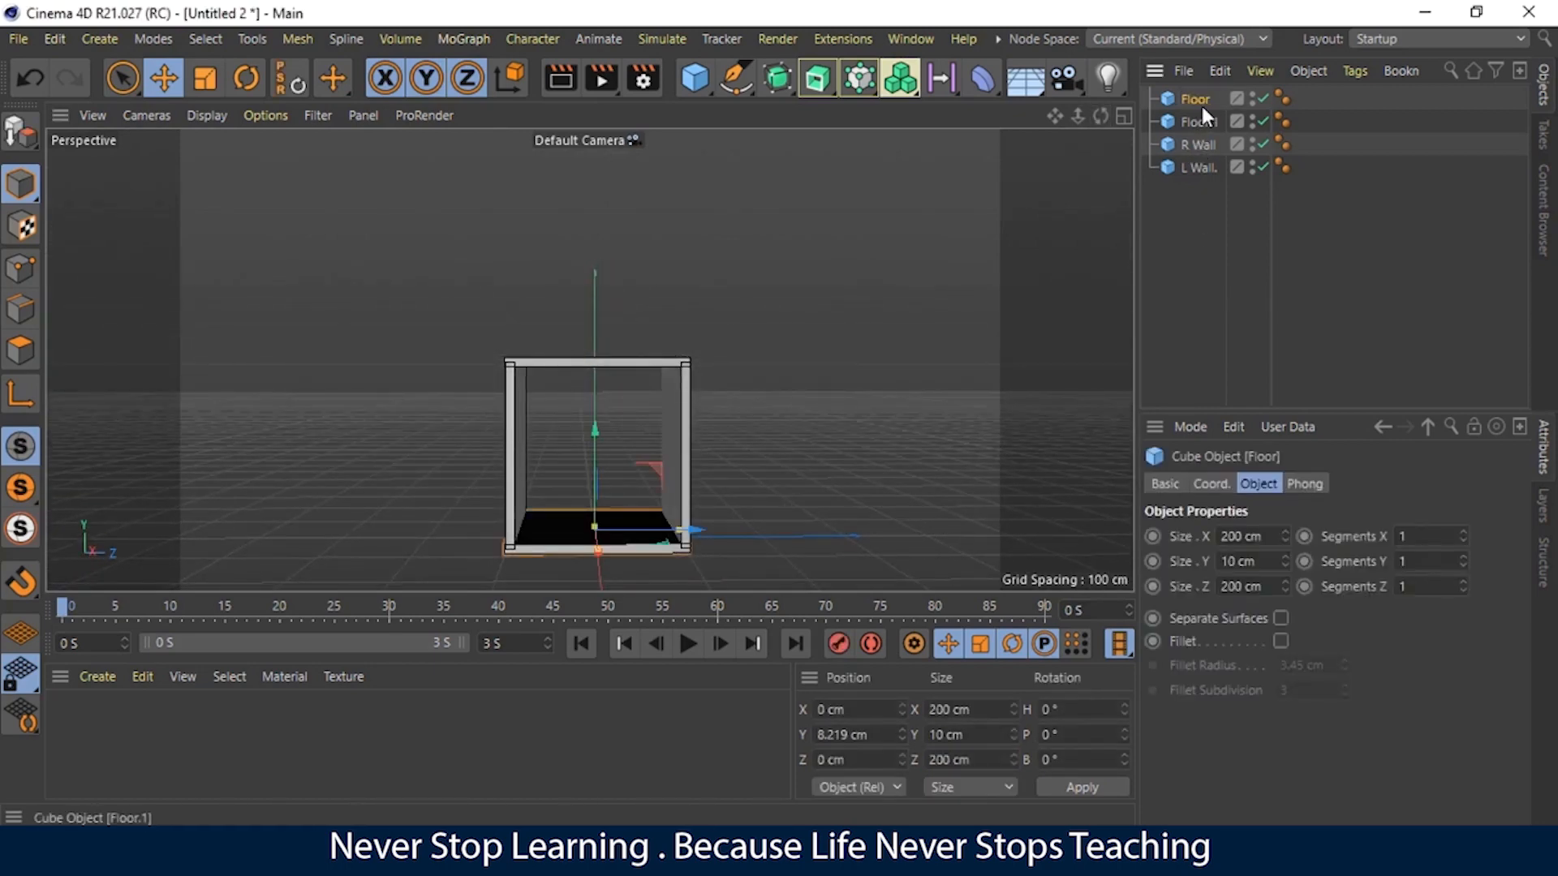
ctrl+drag(1186, 220, 1185, 221)
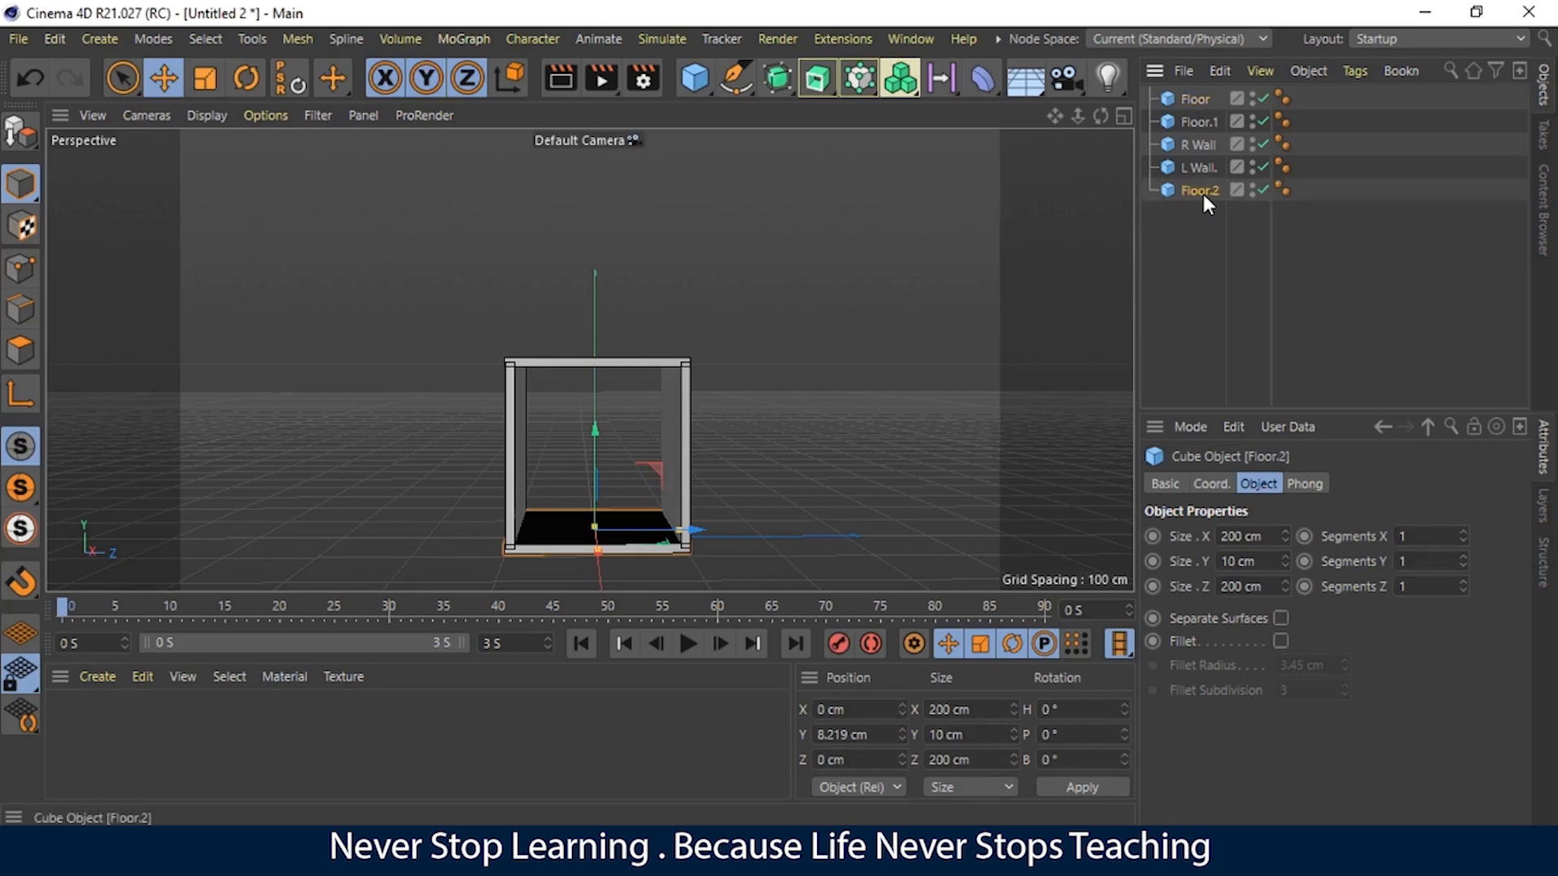
key(Down)
key(Return)
double_click(1199, 191)
text(B)
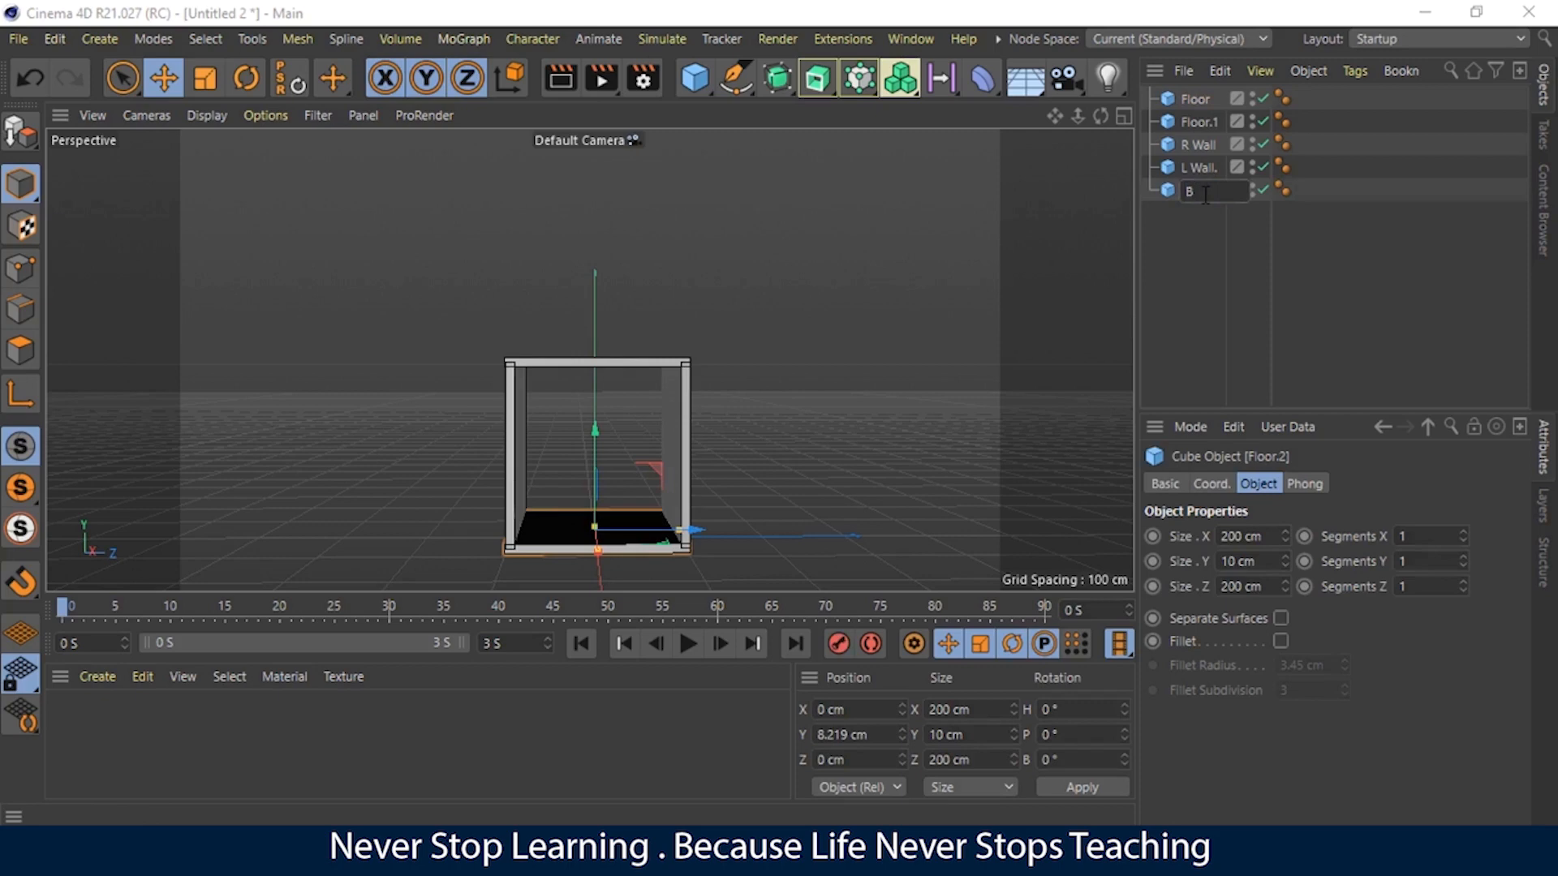
text(ack Wall)
key(Return)
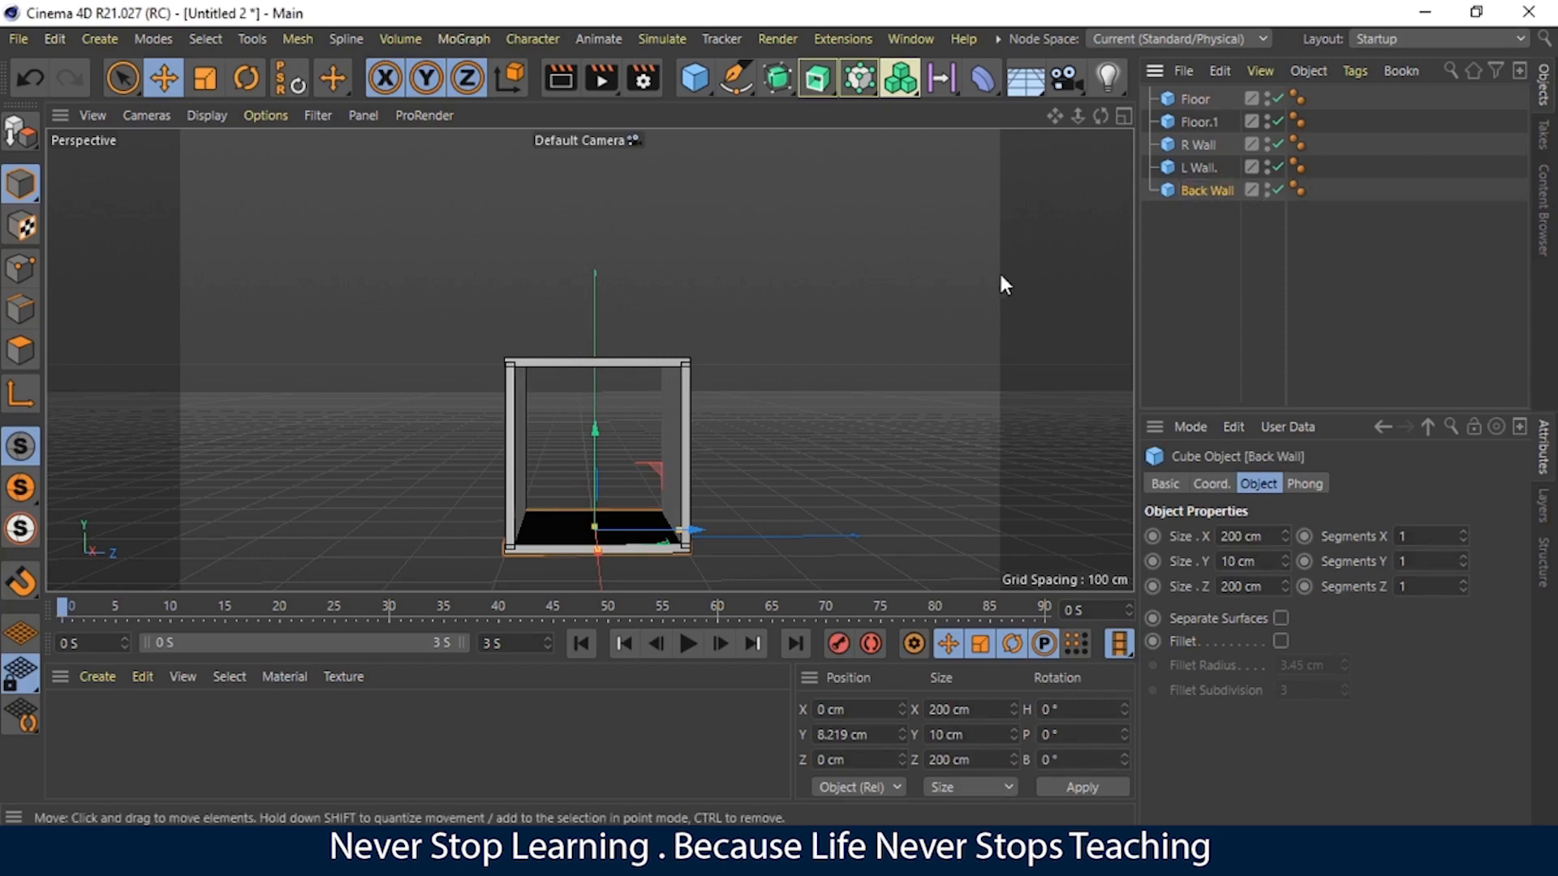
Step: Raise the Back Wall to about 107 cm on Y and rotate its bank to -90° so it stands upright
drag(597, 430, 599, 347)
key(r)
mouse_move(1100, 116)
mouse_down()
mouse_move(1030, 118)
mouse_move(1075, 150)
mouse_move(1108, 123)
mouse_up()
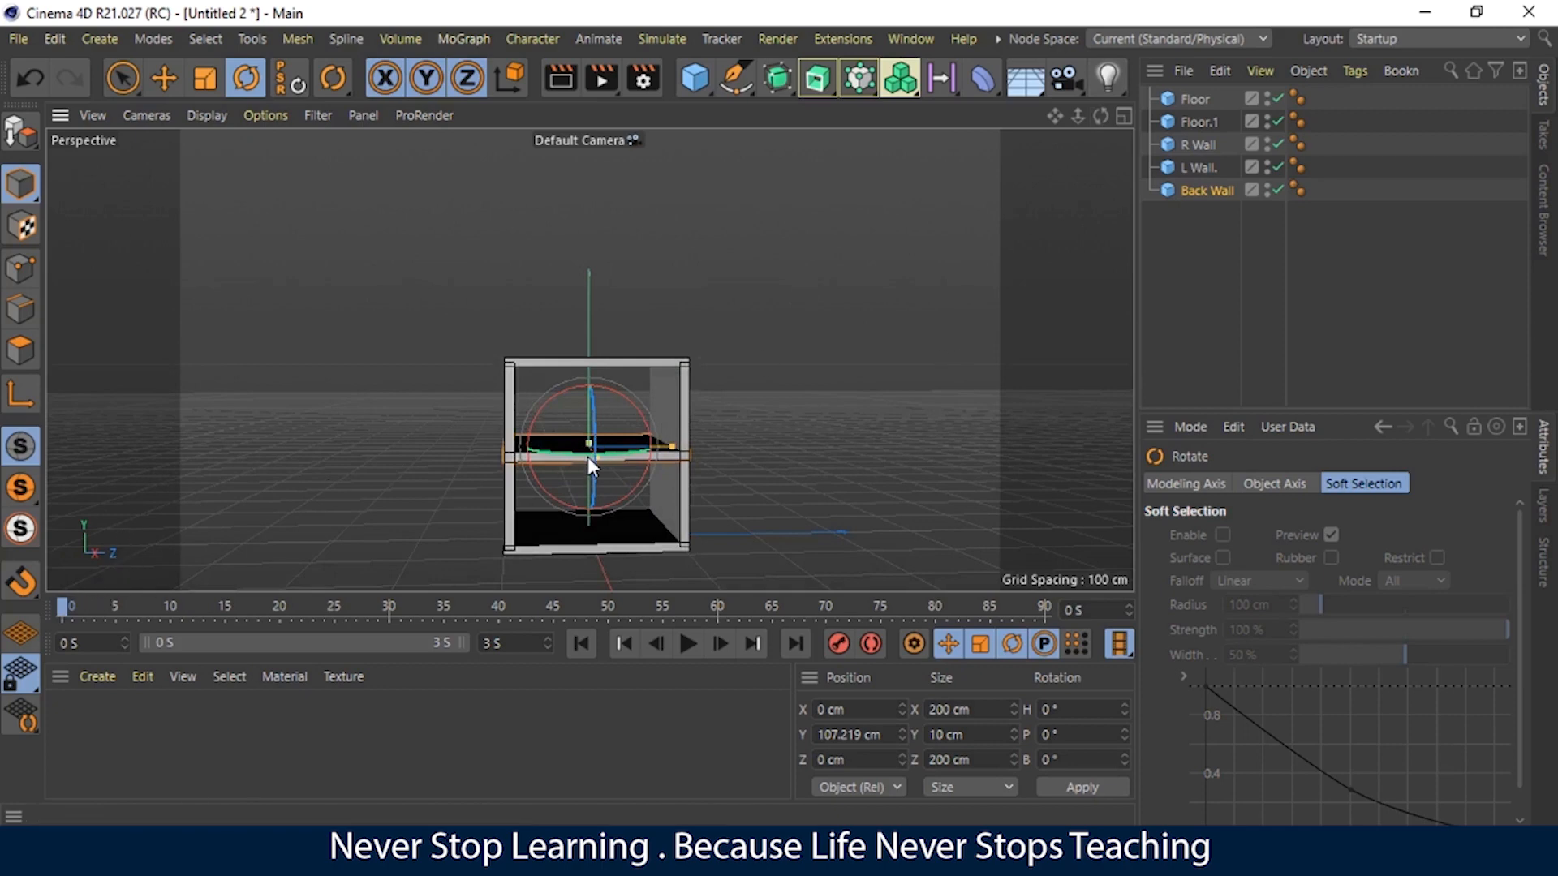
drag(596, 459, 593, 391)
drag(1098, 113, 1098, 114)
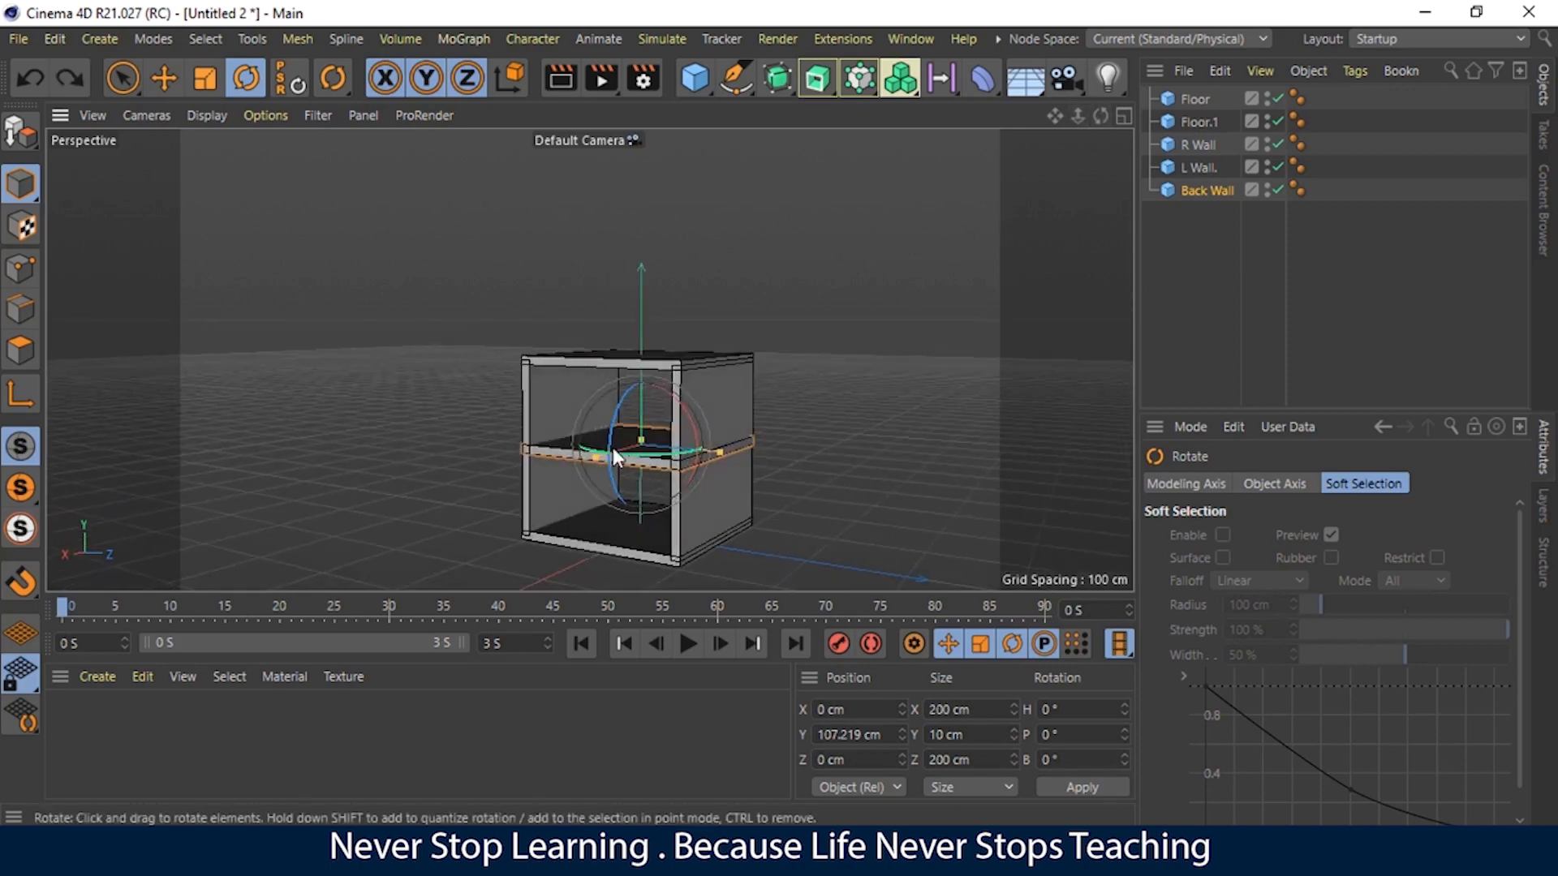
drag(610, 451, 641, 364)
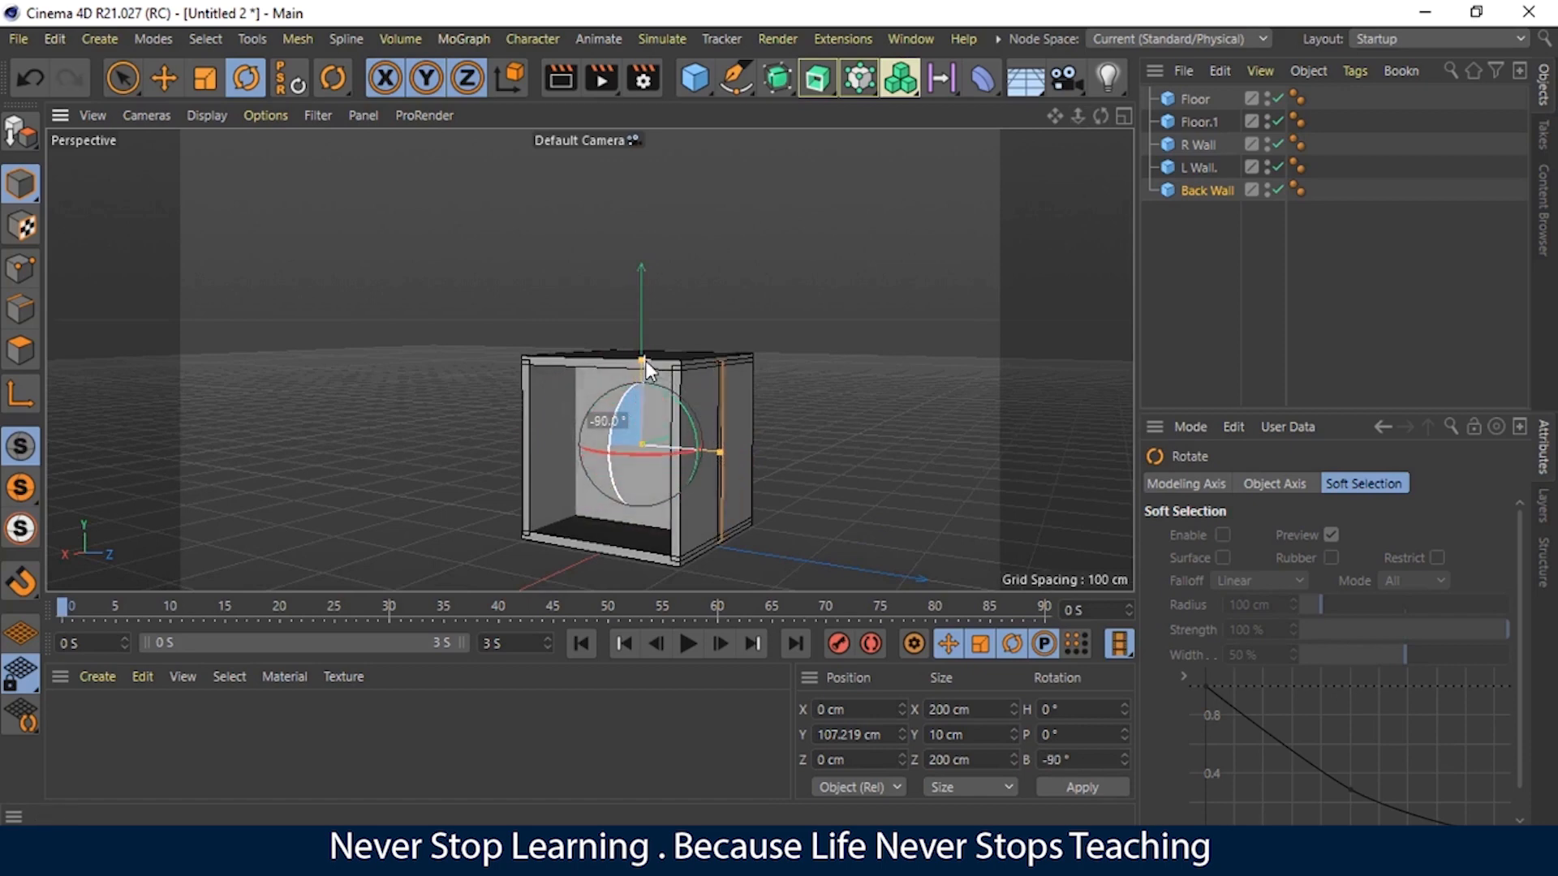
Step: Move the Back Wall to -94 cm on X, against the rear edge of the floor, and deselect it
key(e)
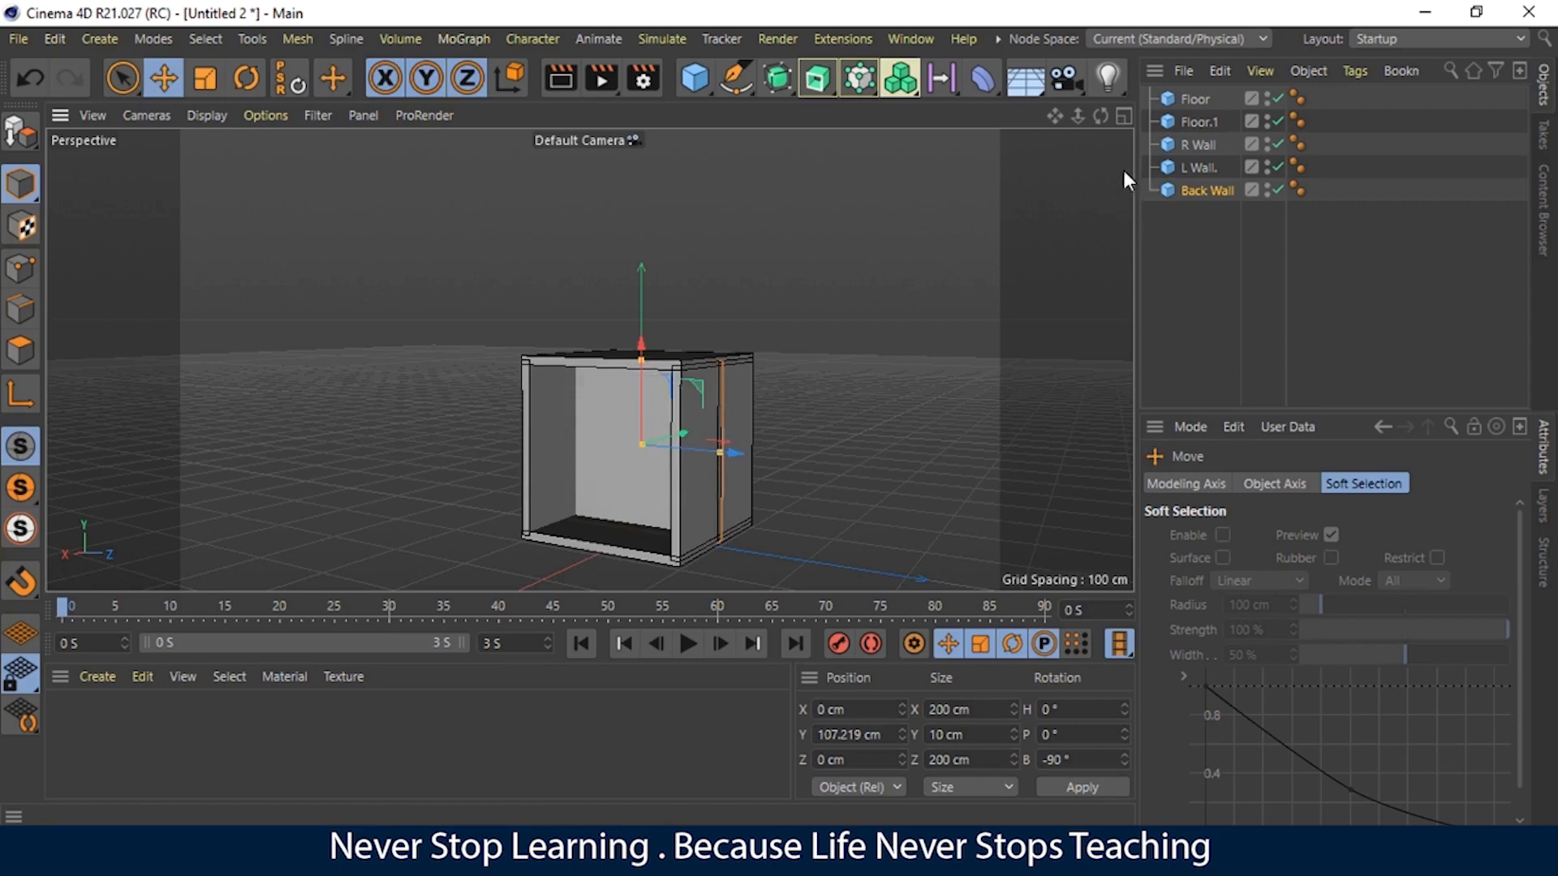
drag(1096, 111, 860, 114)
drag(710, 481, 777, 507)
click(870, 455)
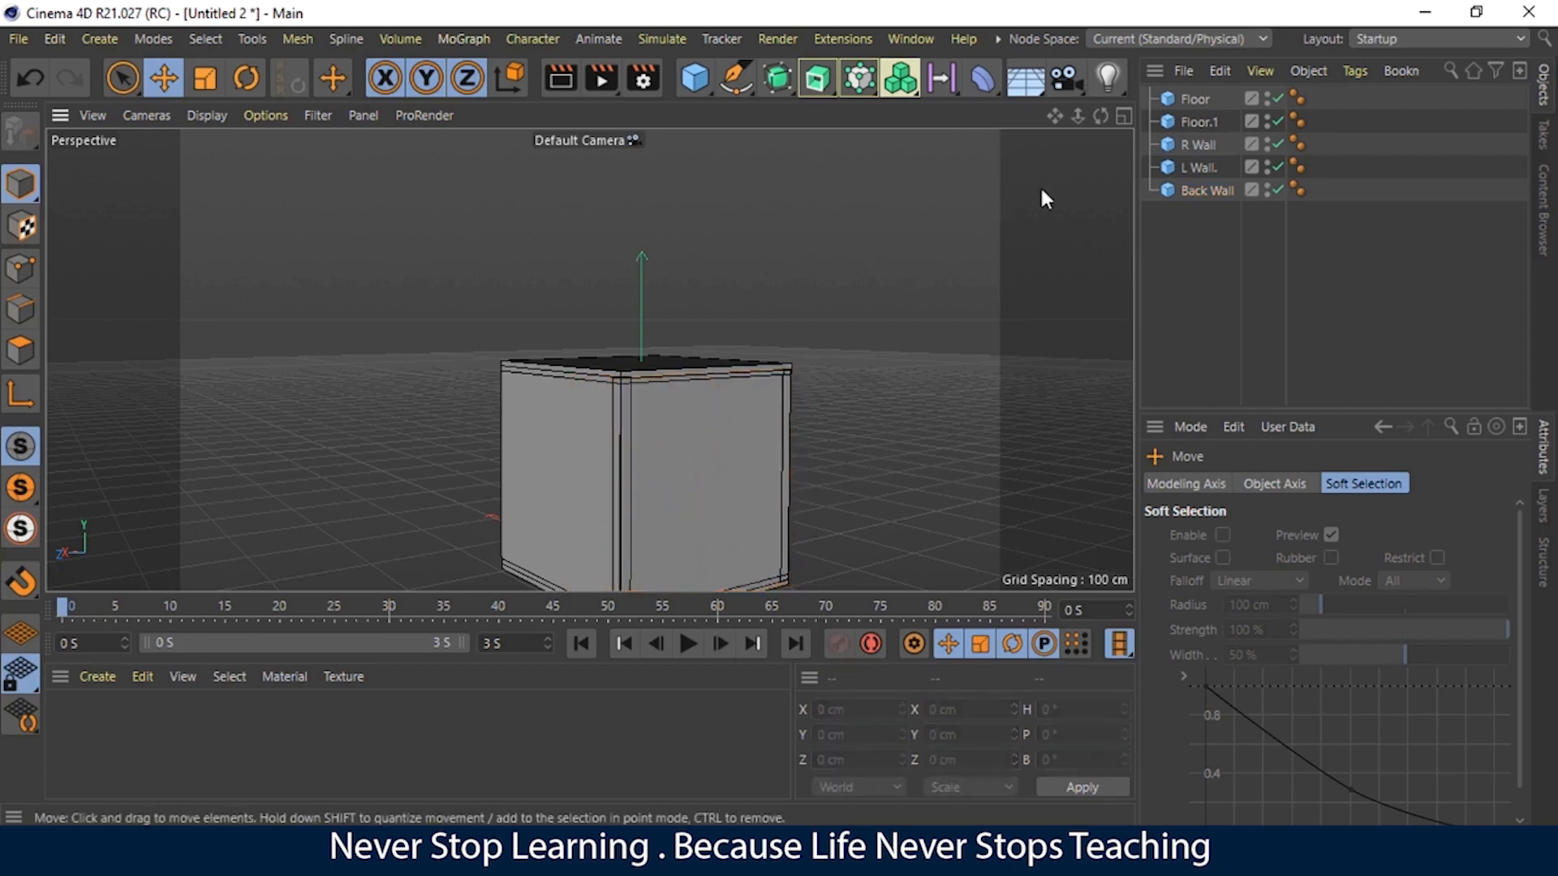
mouse_move(1101, 116)
mouse_down()
mouse_move(1079, 122)
mouse_move(1132, 138)
mouse_move(1123, 158)
mouse_move(1135, 134)
mouse_move(1091, 191)
mouse_move(1066, 175)
mouse_move(1098, 115)
mouse_up()
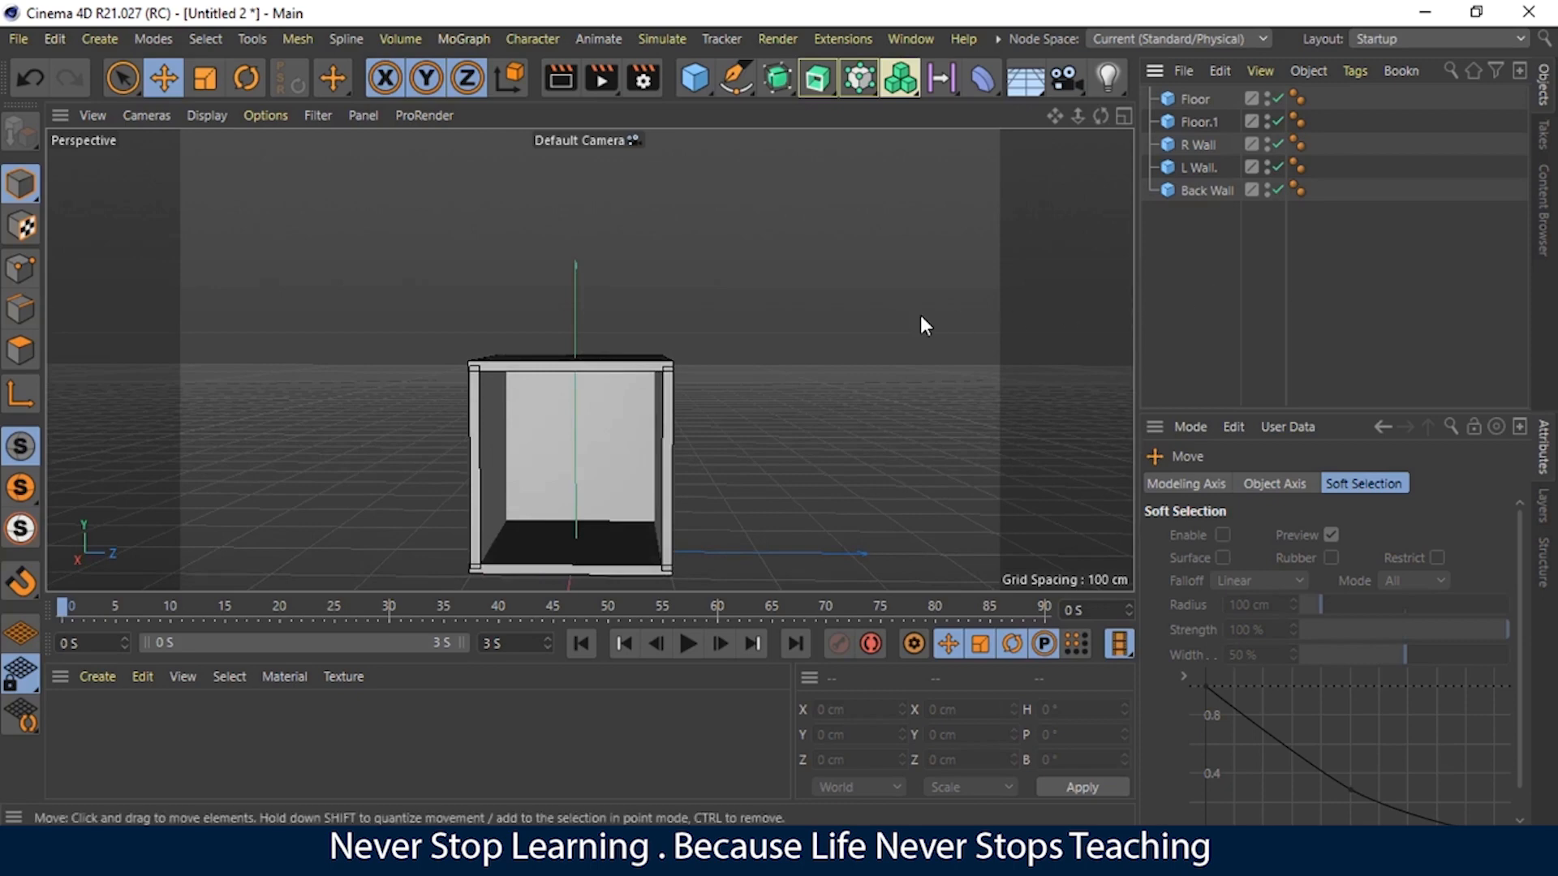
Step: Reduce the R Wall's thickness (Size Y) to about 6 cm
click(1185, 145)
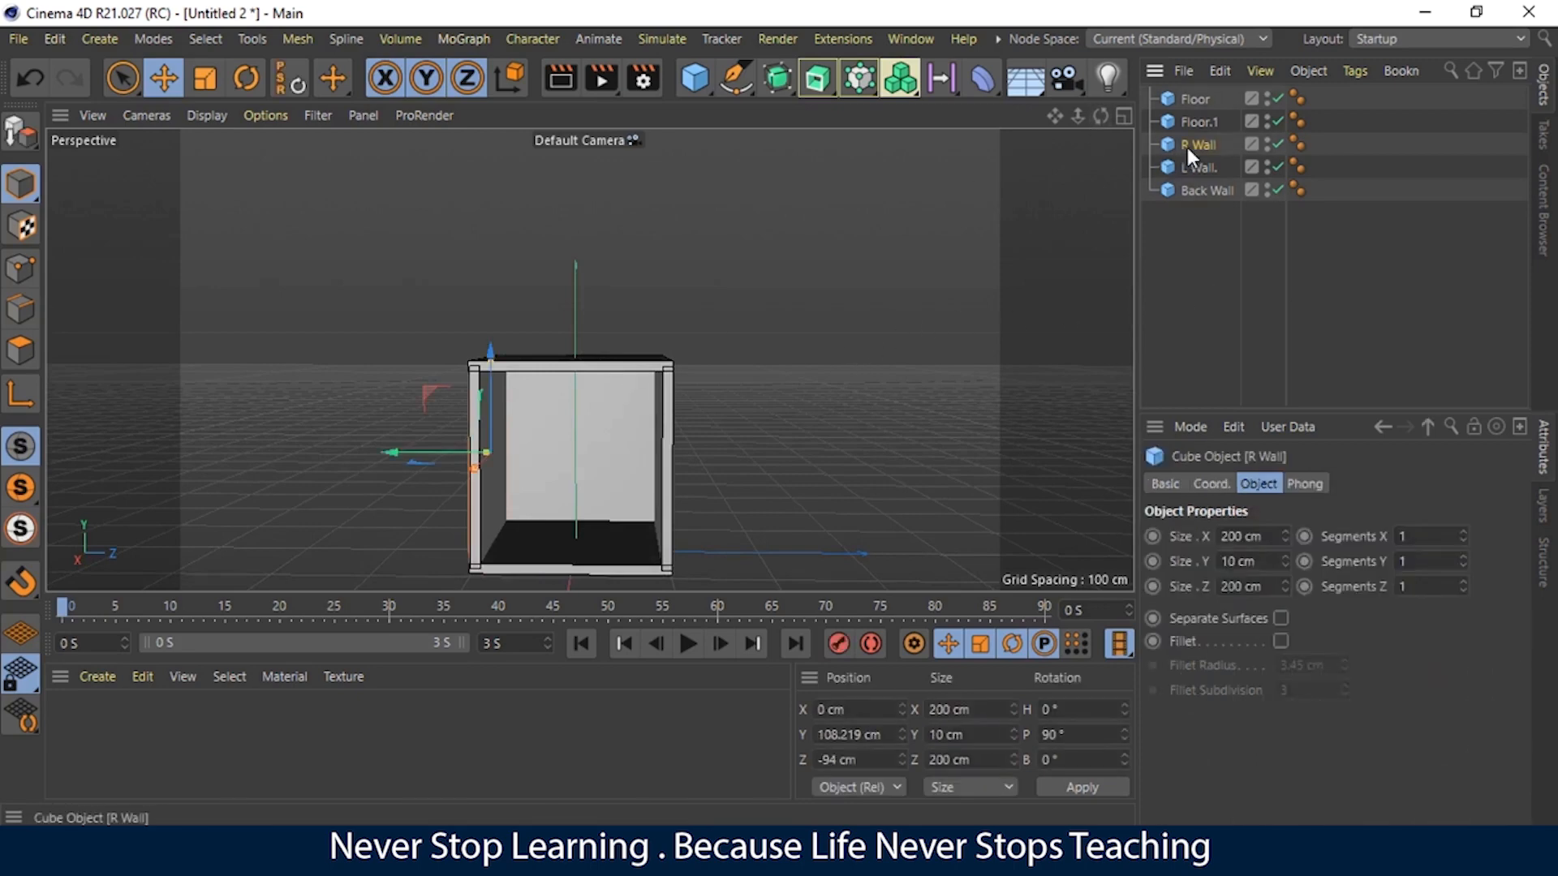
click(1196, 146)
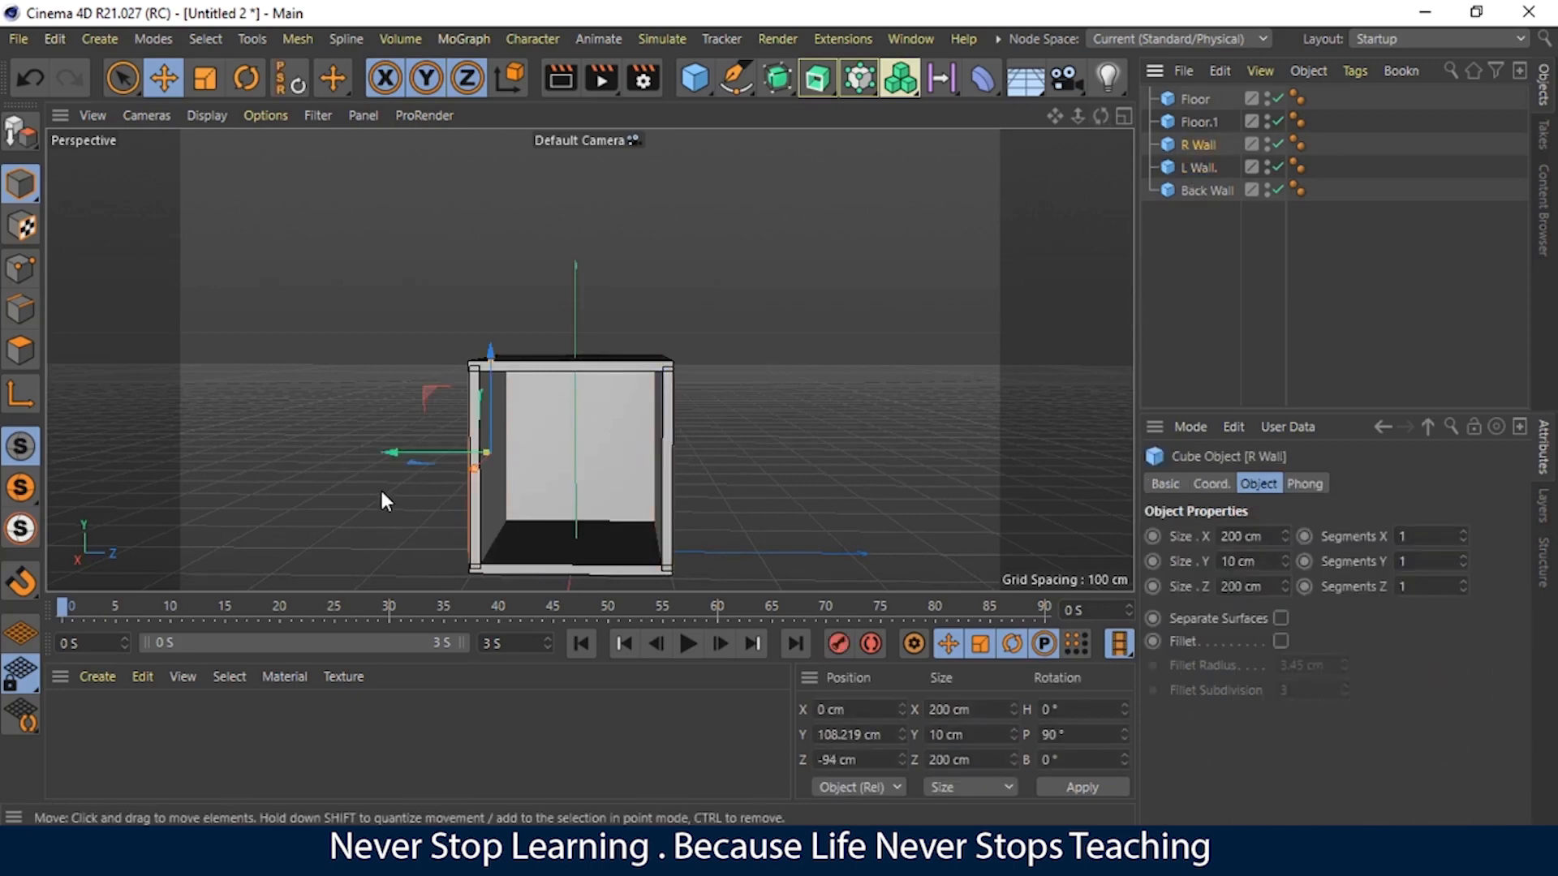
click(1284, 566)
click(1284, 565)
click(1284, 565)
click(1284, 565)
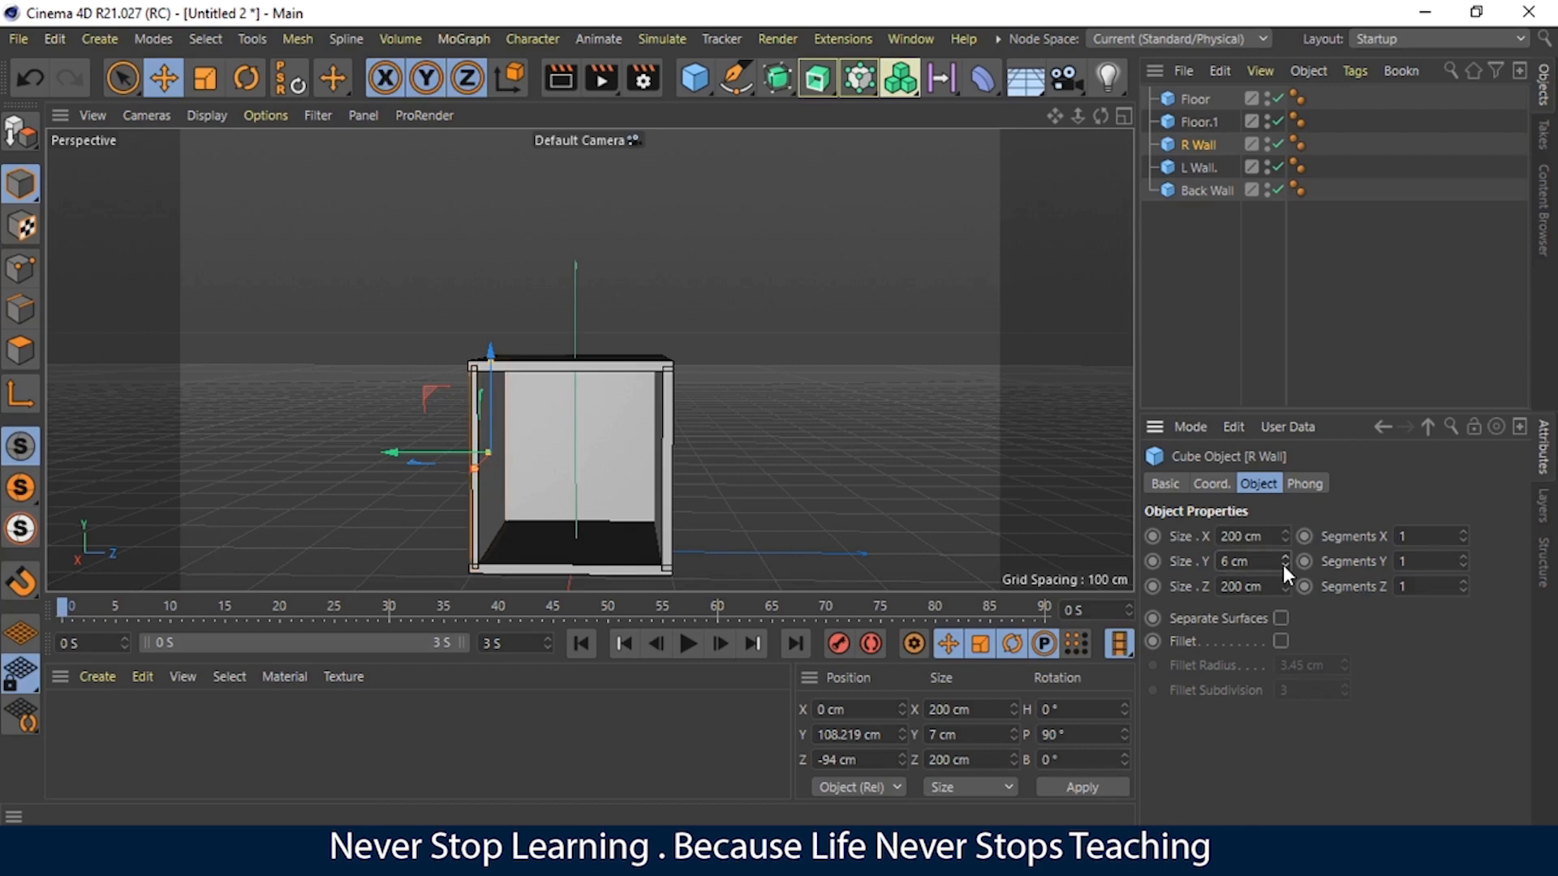
click(1284, 555)
Step: Reduce the L Wall's thickness (Size Y) to 6 cm
click(667, 465)
click(1286, 566)
click(1287, 566)
click(1287, 566)
click(1287, 567)
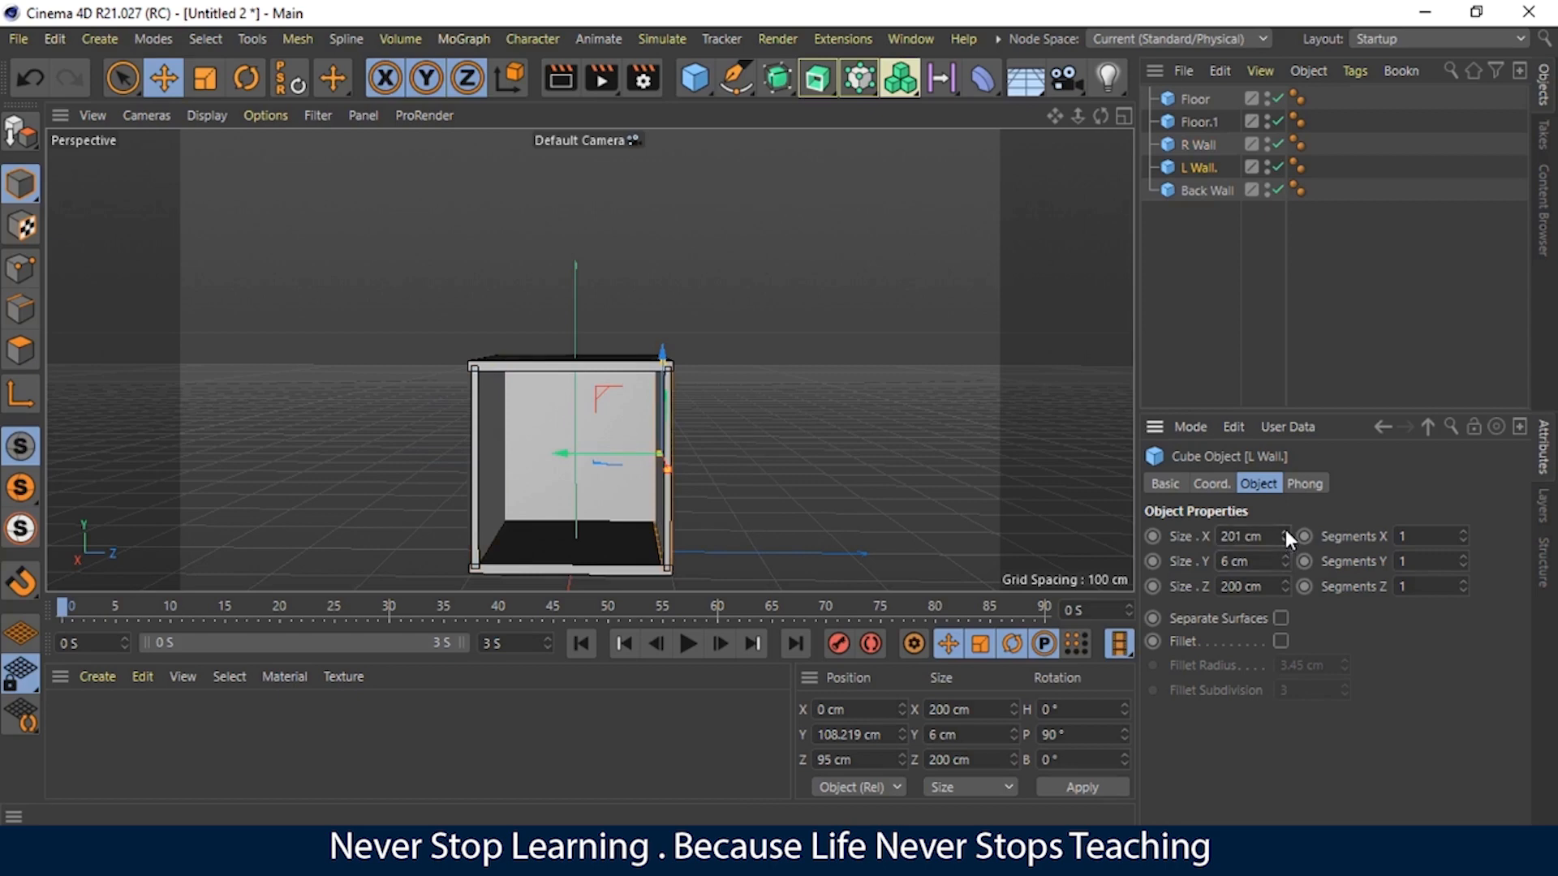
Step: Undo the size changes on both side walls and deselect everything
key(ctrl+z)
key(ctrl+z)
key(ctrl+z)
key(ctrl+z)
key(ctrl+z)
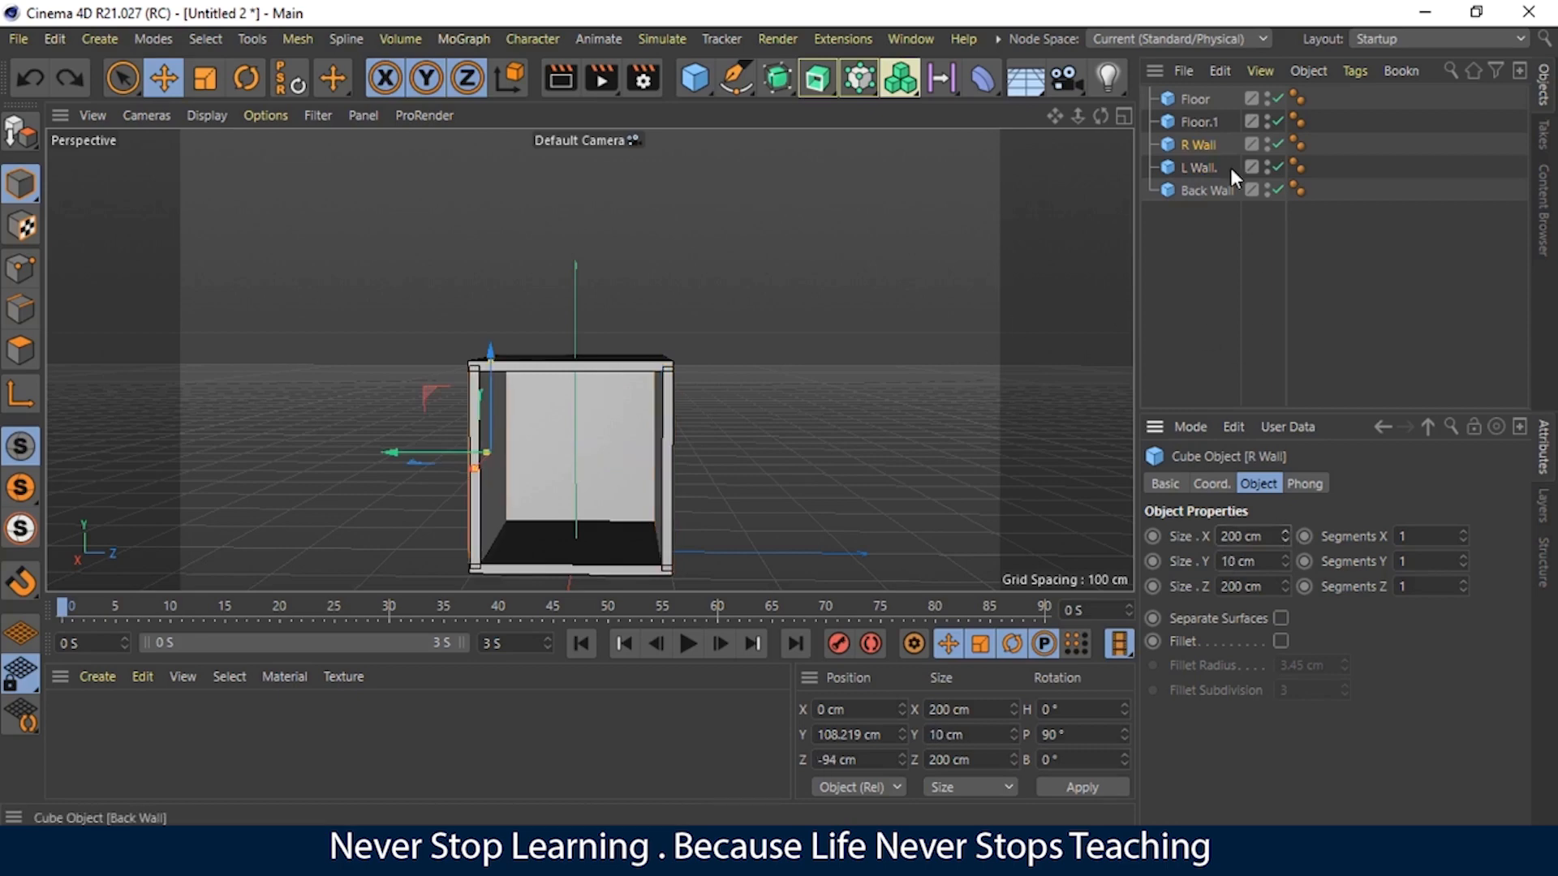
click(1214, 268)
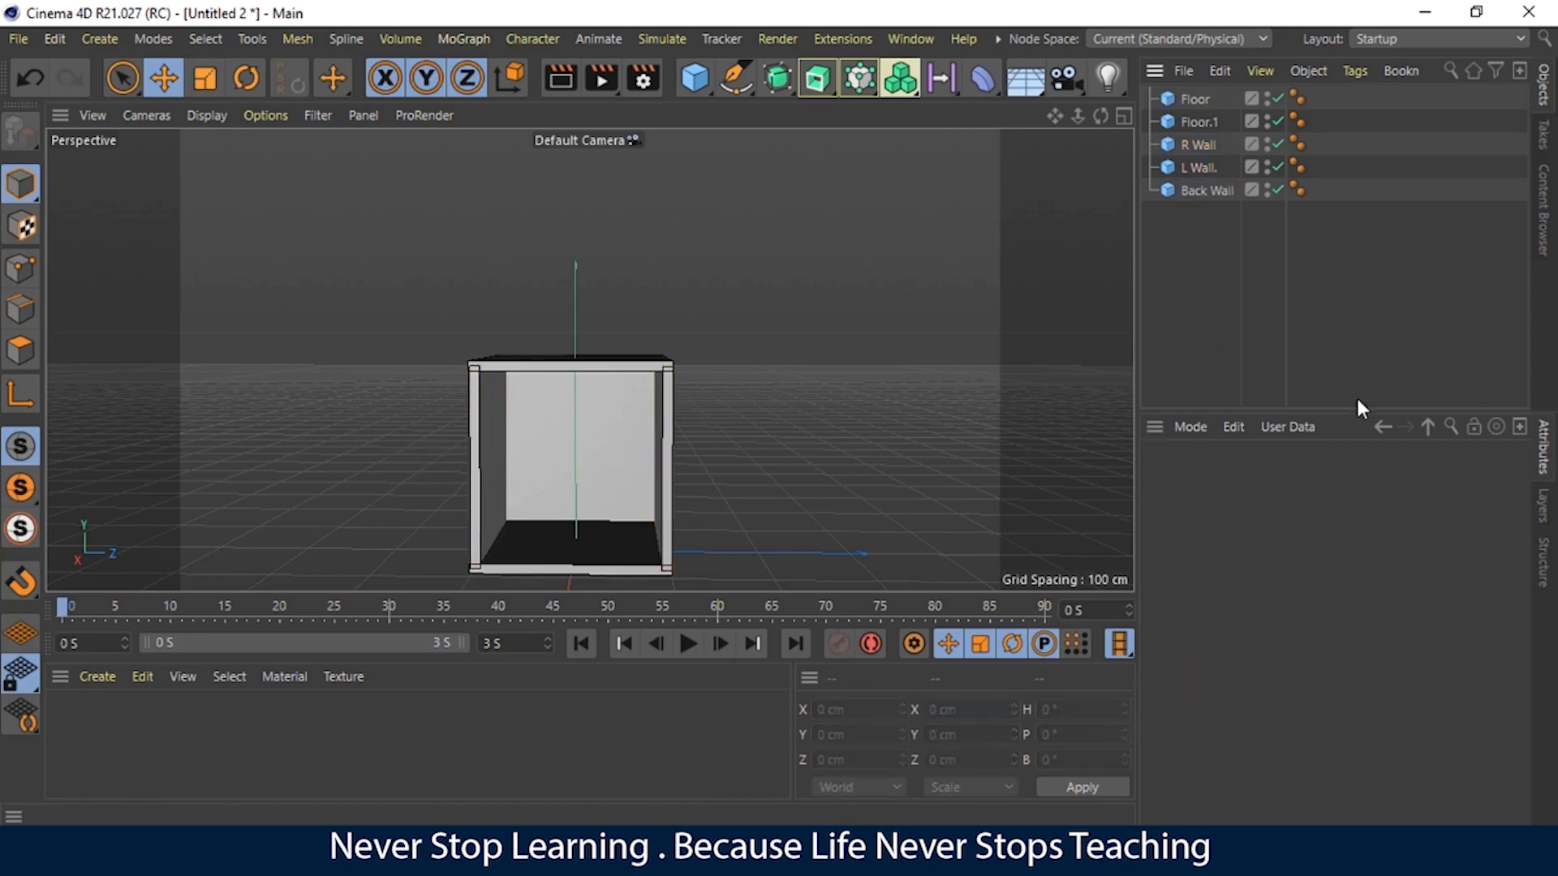
click(1199, 121)
click(1301, 483)
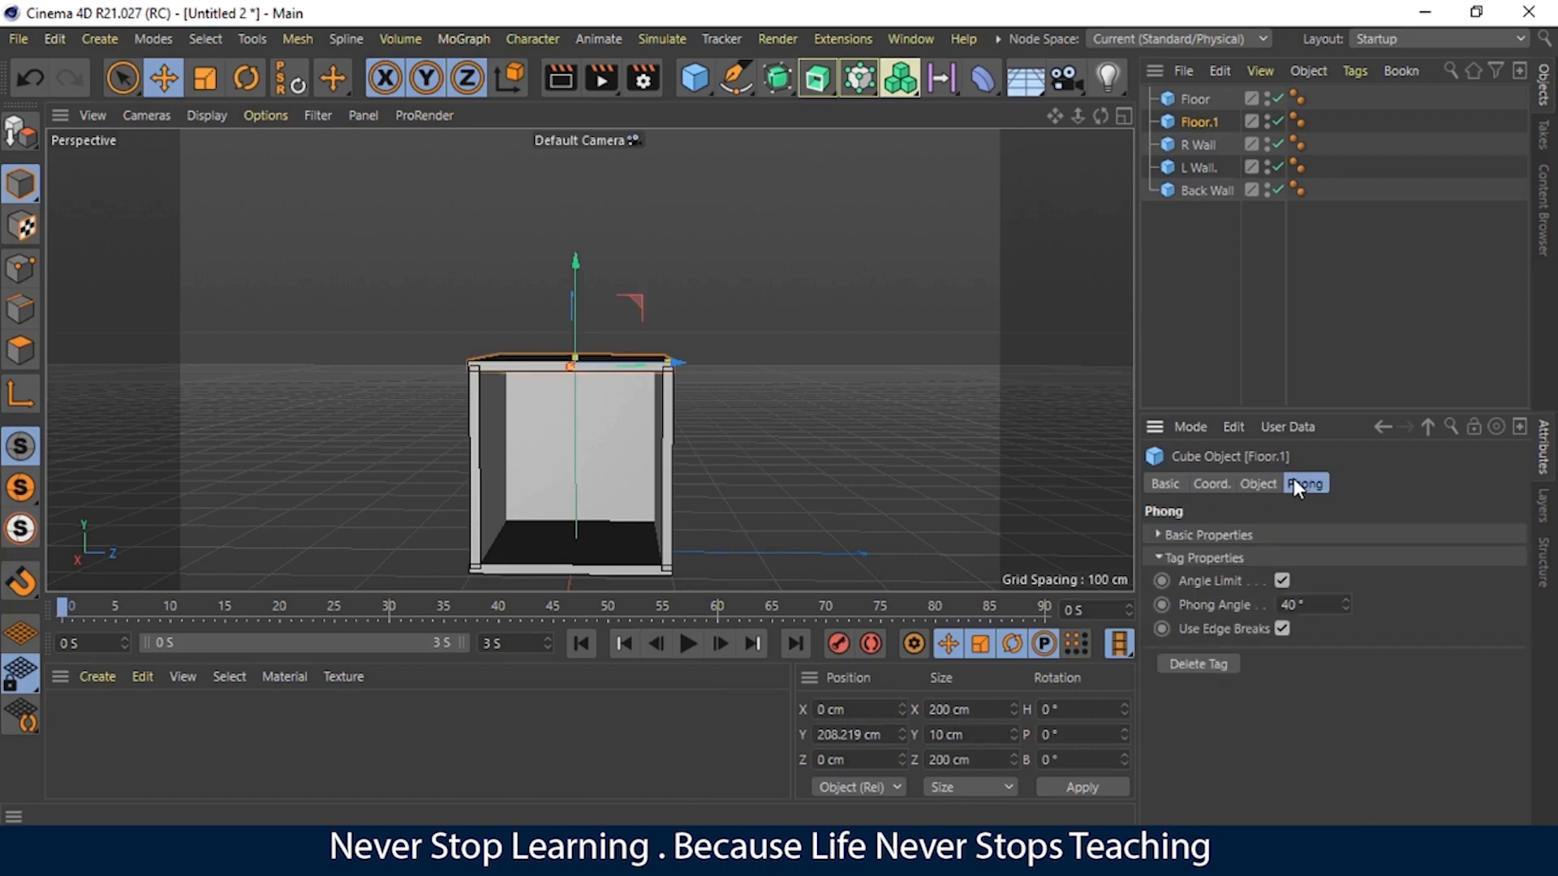
click(1166, 484)
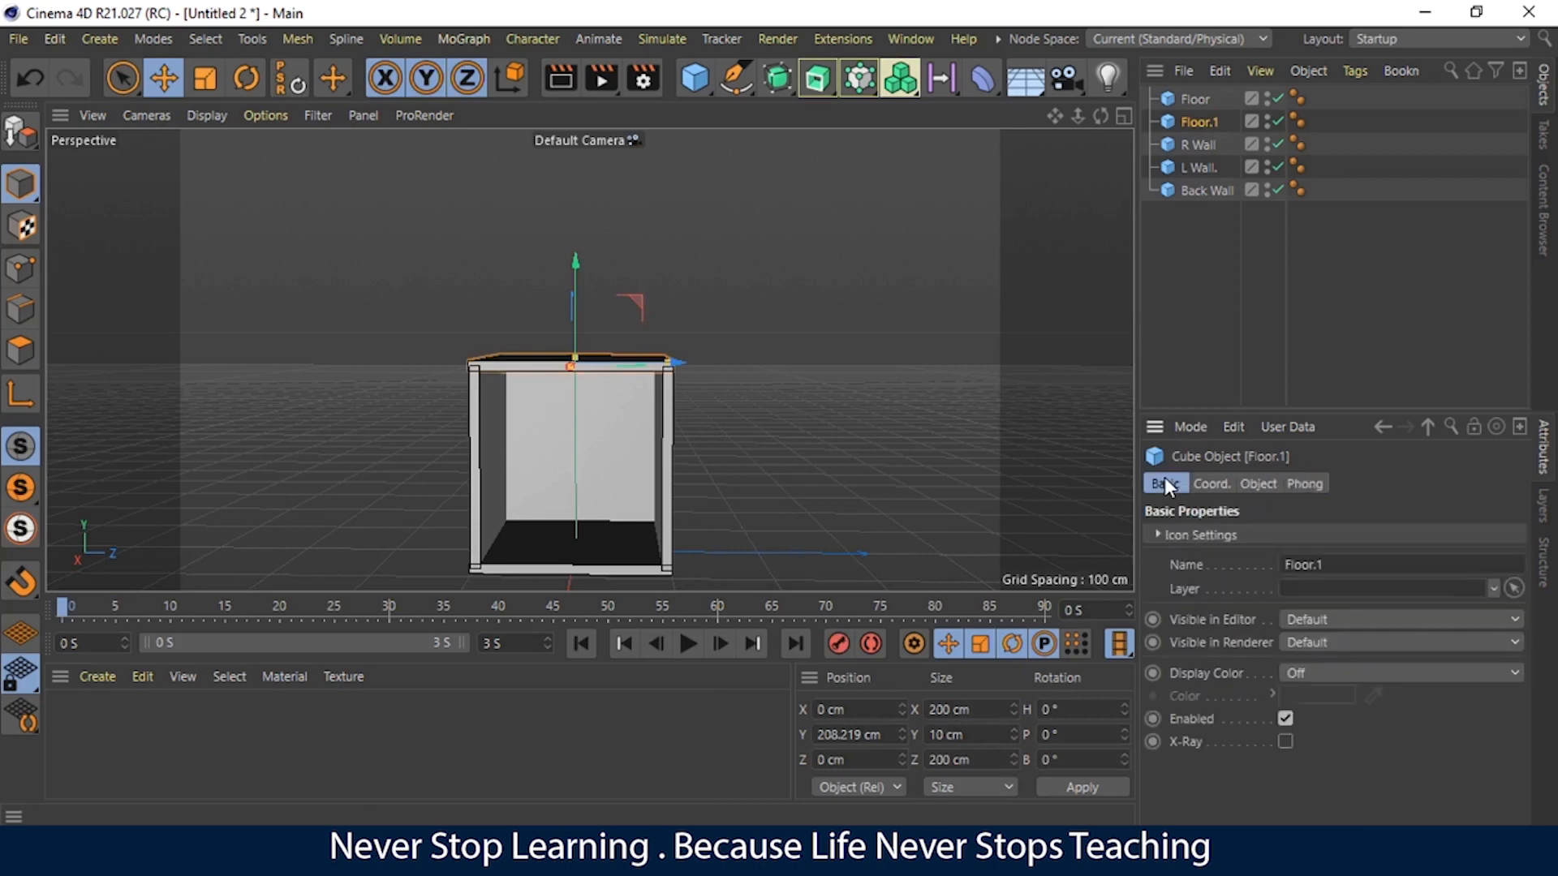
click(1292, 328)
drag(1100, 116, 994, 124)
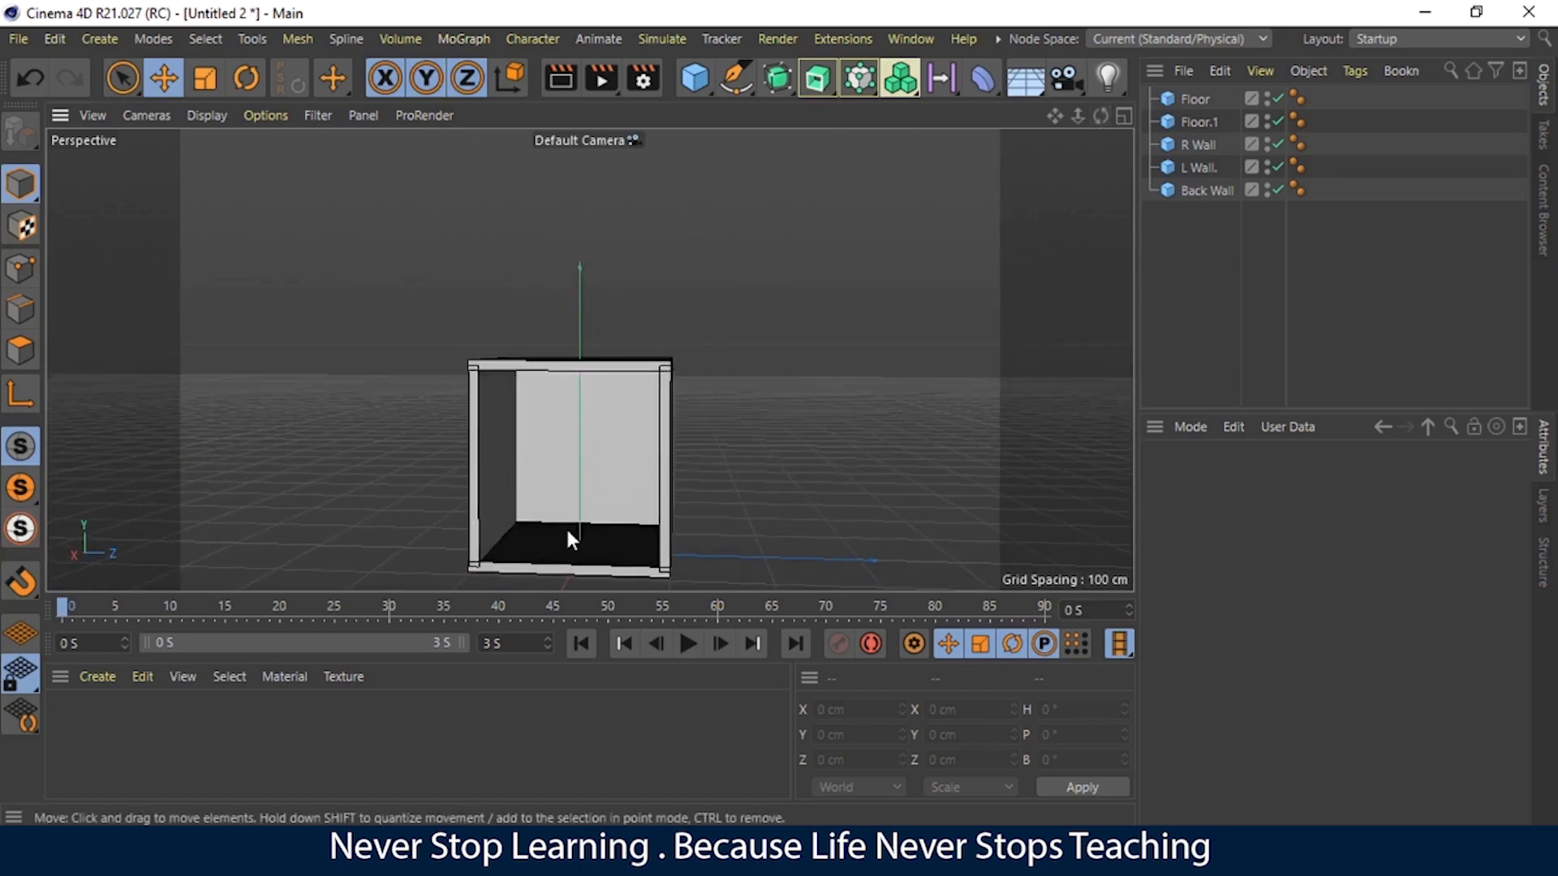
mouse_move(1101, 116)
mouse_down()
mouse_move(1054, 118)
mouse_move(1103, 119)
mouse_up()
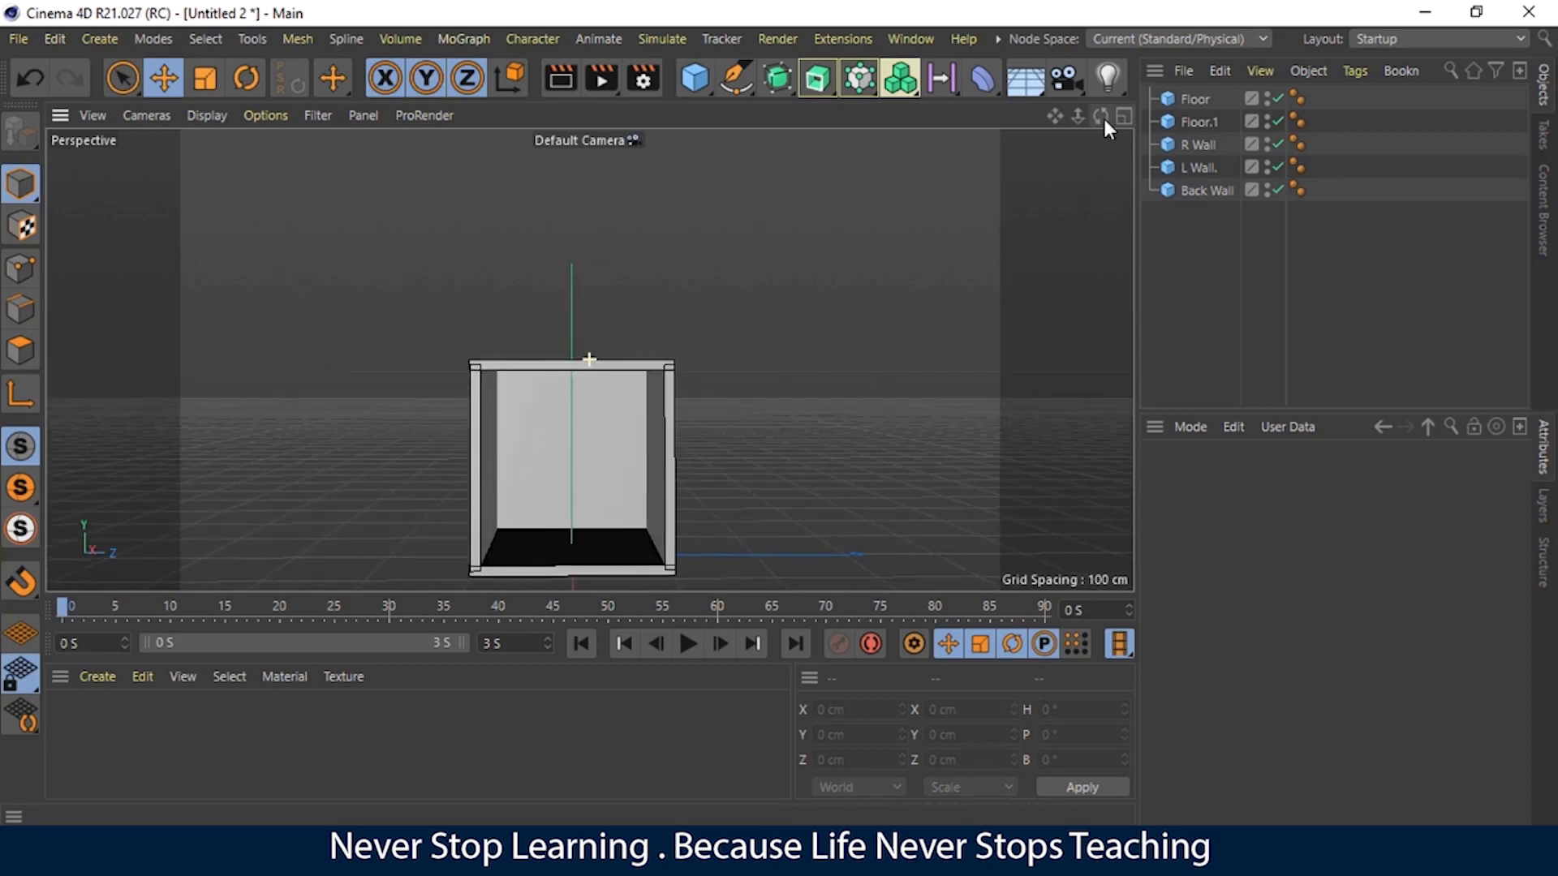
Step: Examine the finished reference model in Mini Restorant.c4d up close, and return to the Untitled 2 project
click(908, 39)
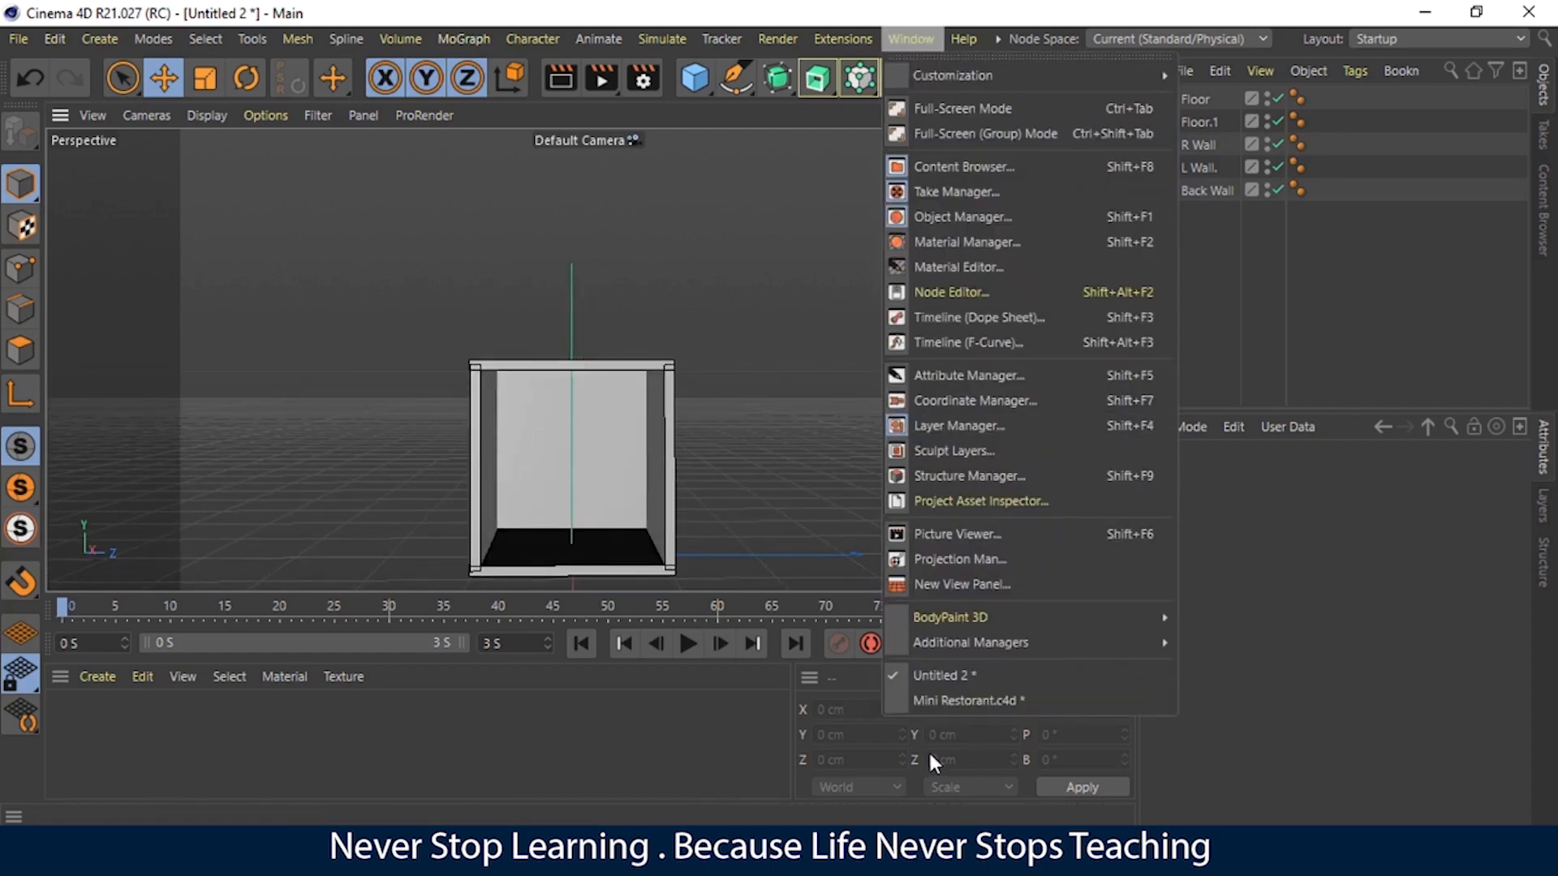
click(935, 704)
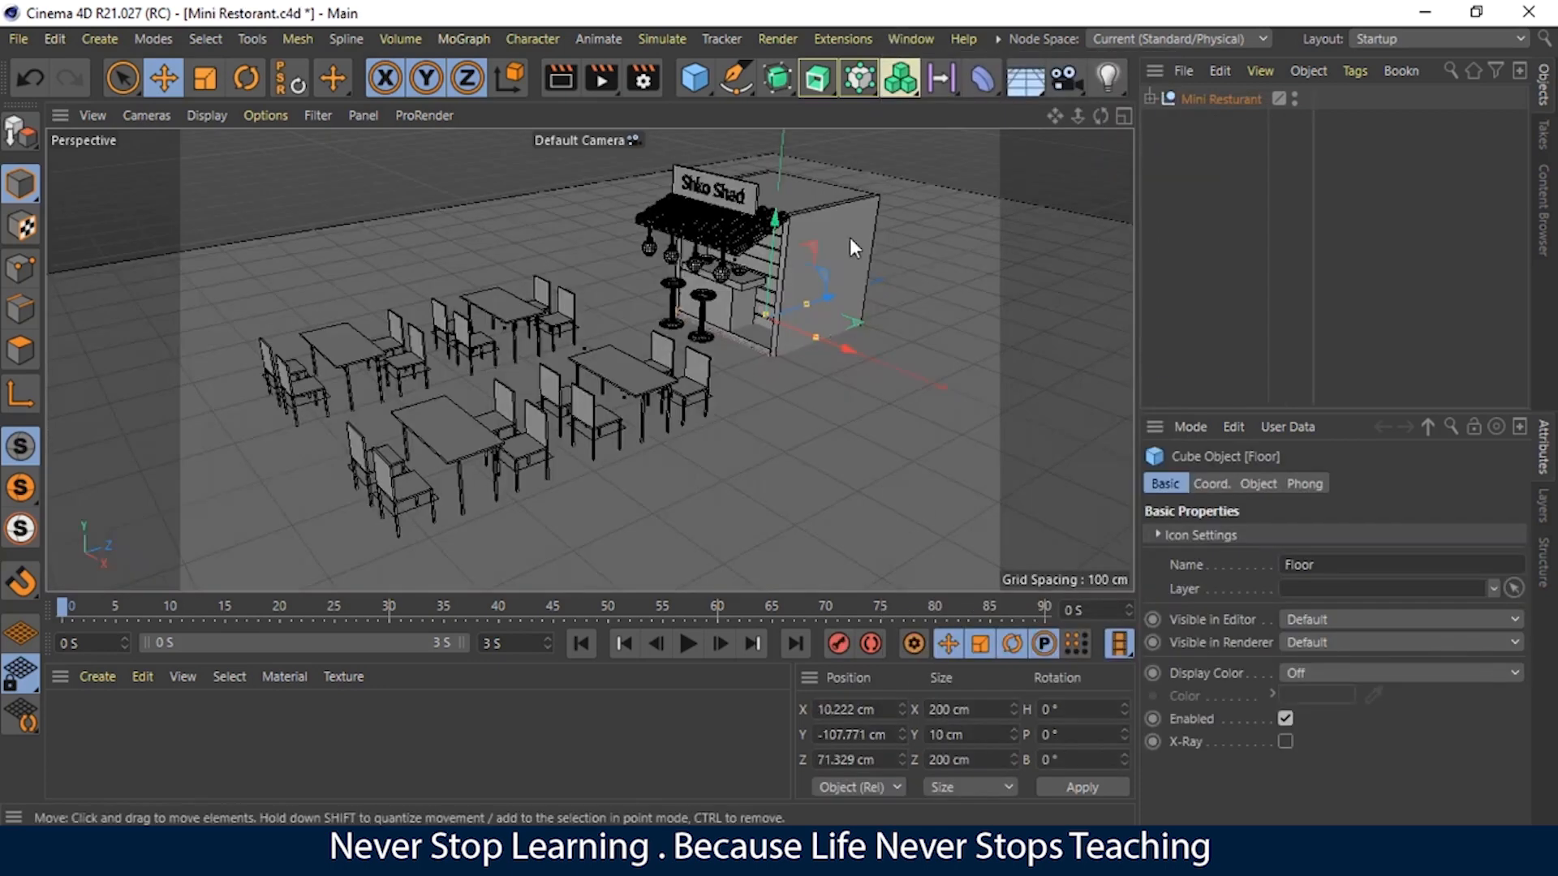
mouse_move(1078, 115)
mouse_down()
mouse_move(1103, 115)
mouse_move(1079, 115)
mouse_up()
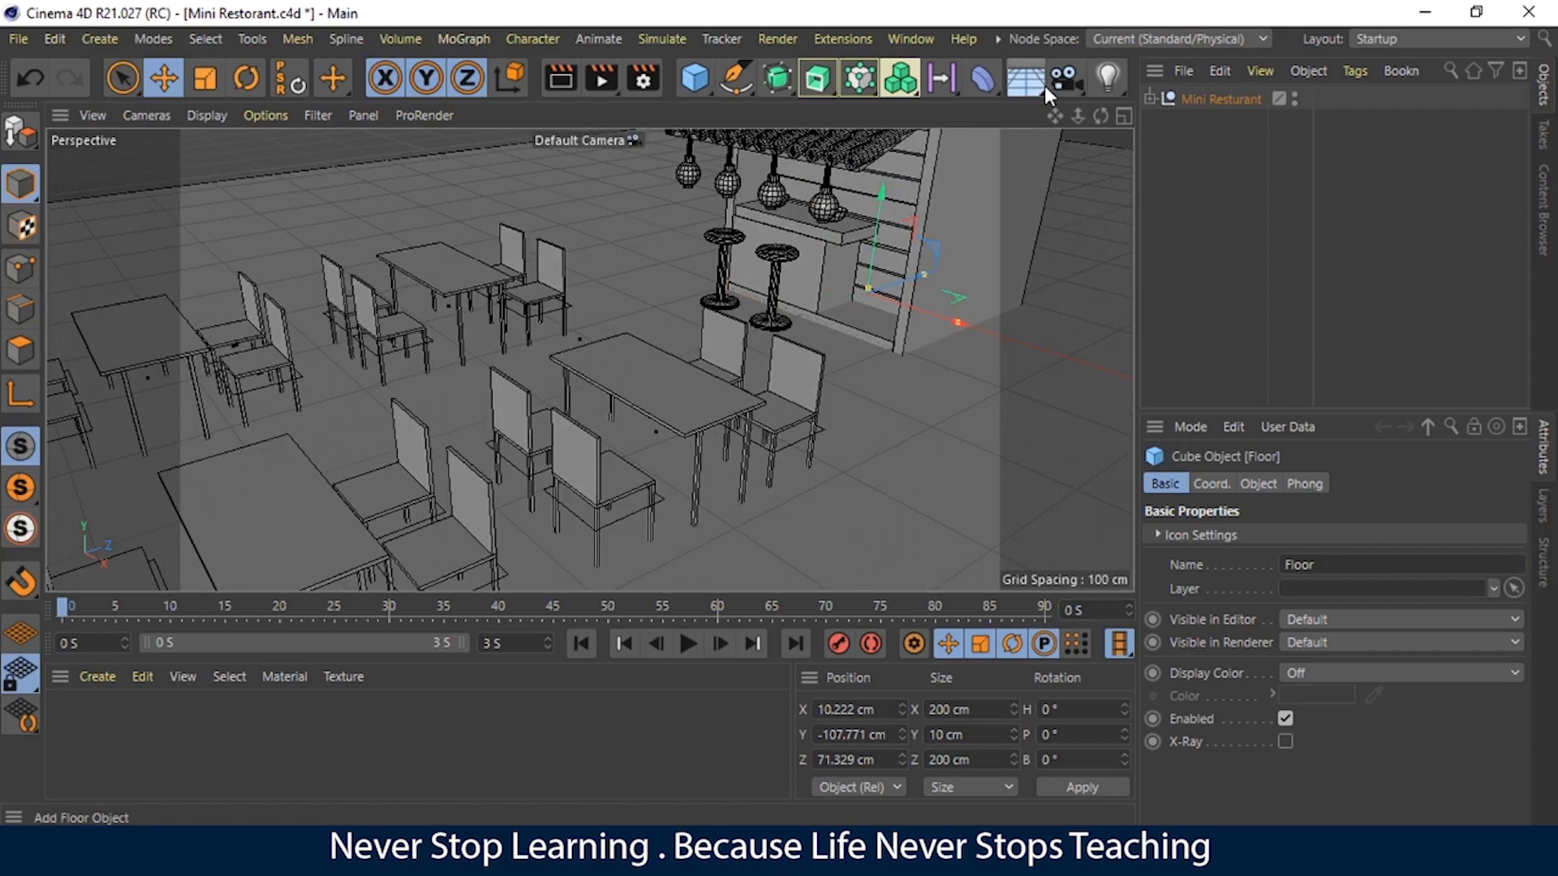
drag(1077, 116, 1046, 115)
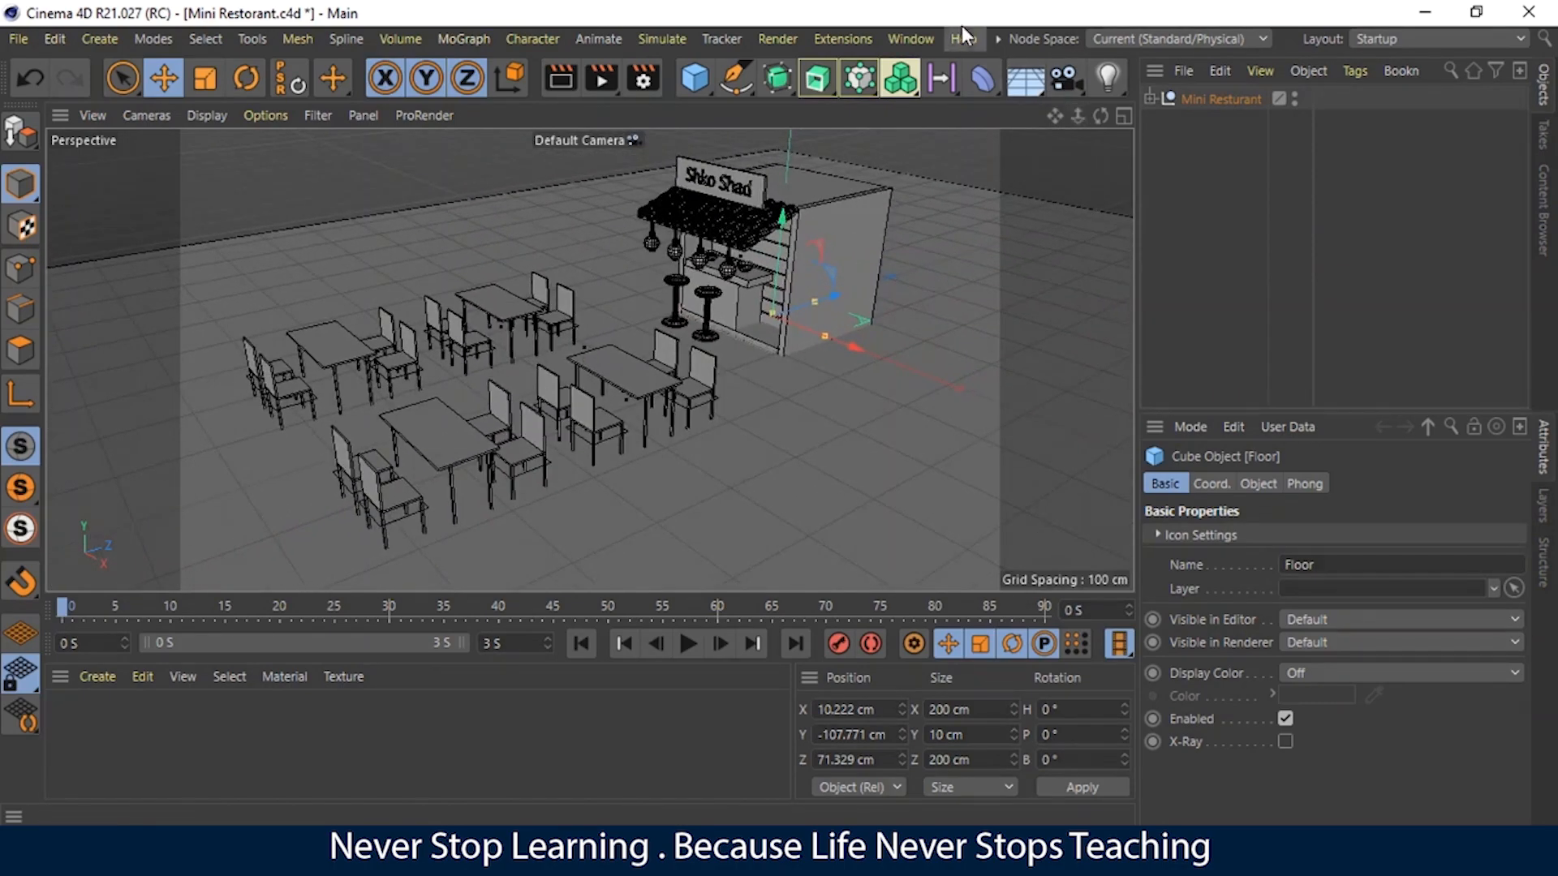
click(910, 38)
click(912, 676)
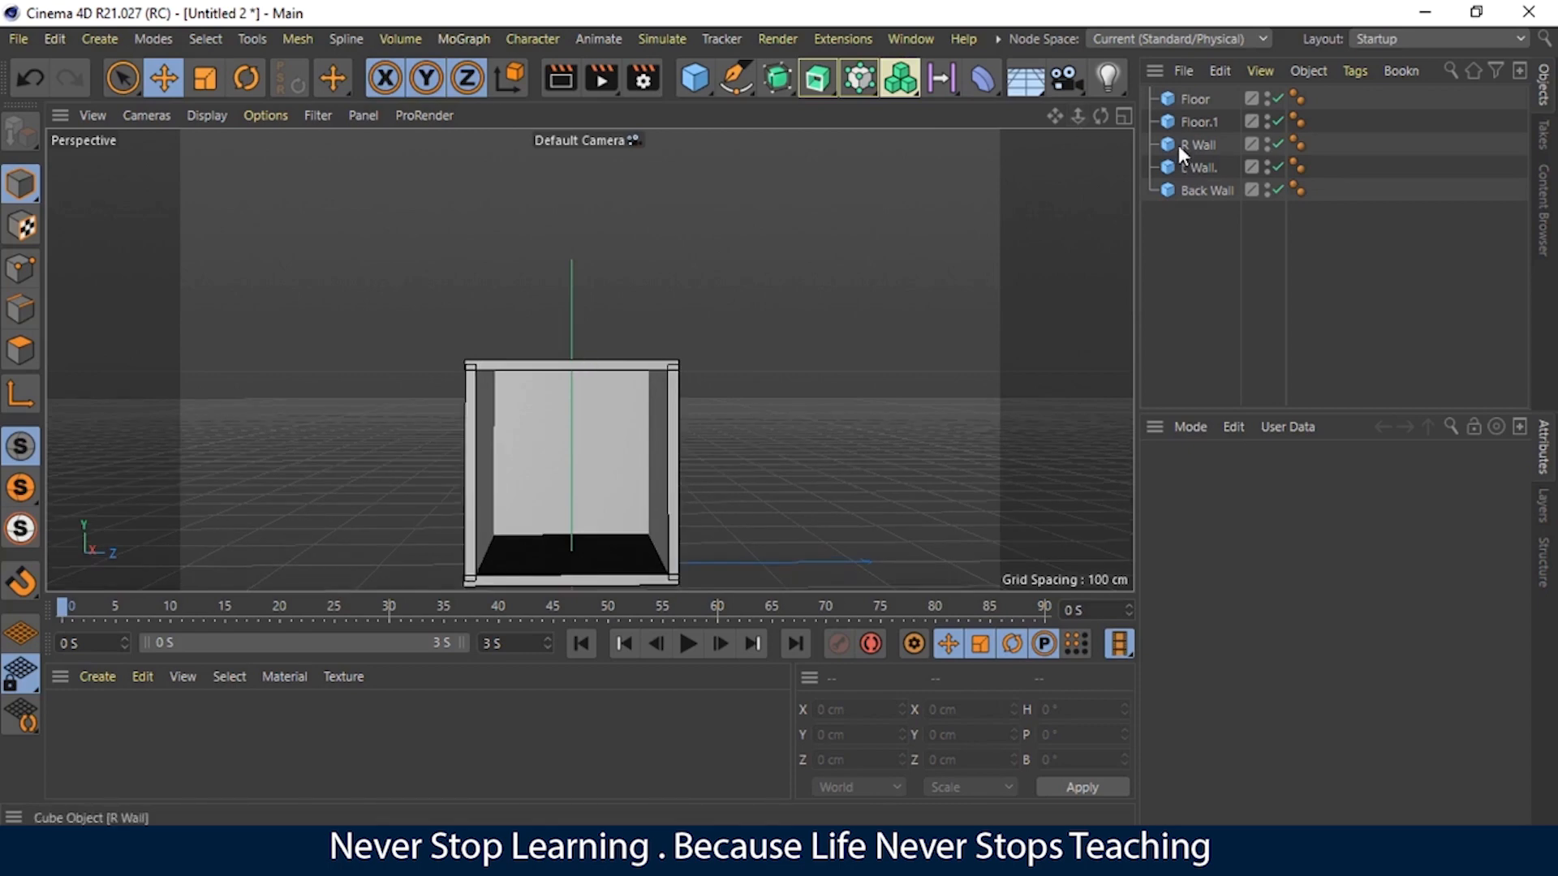
Step: Duplicate the Back Wall object and rename the copy as Mid Wall
click(1198, 105)
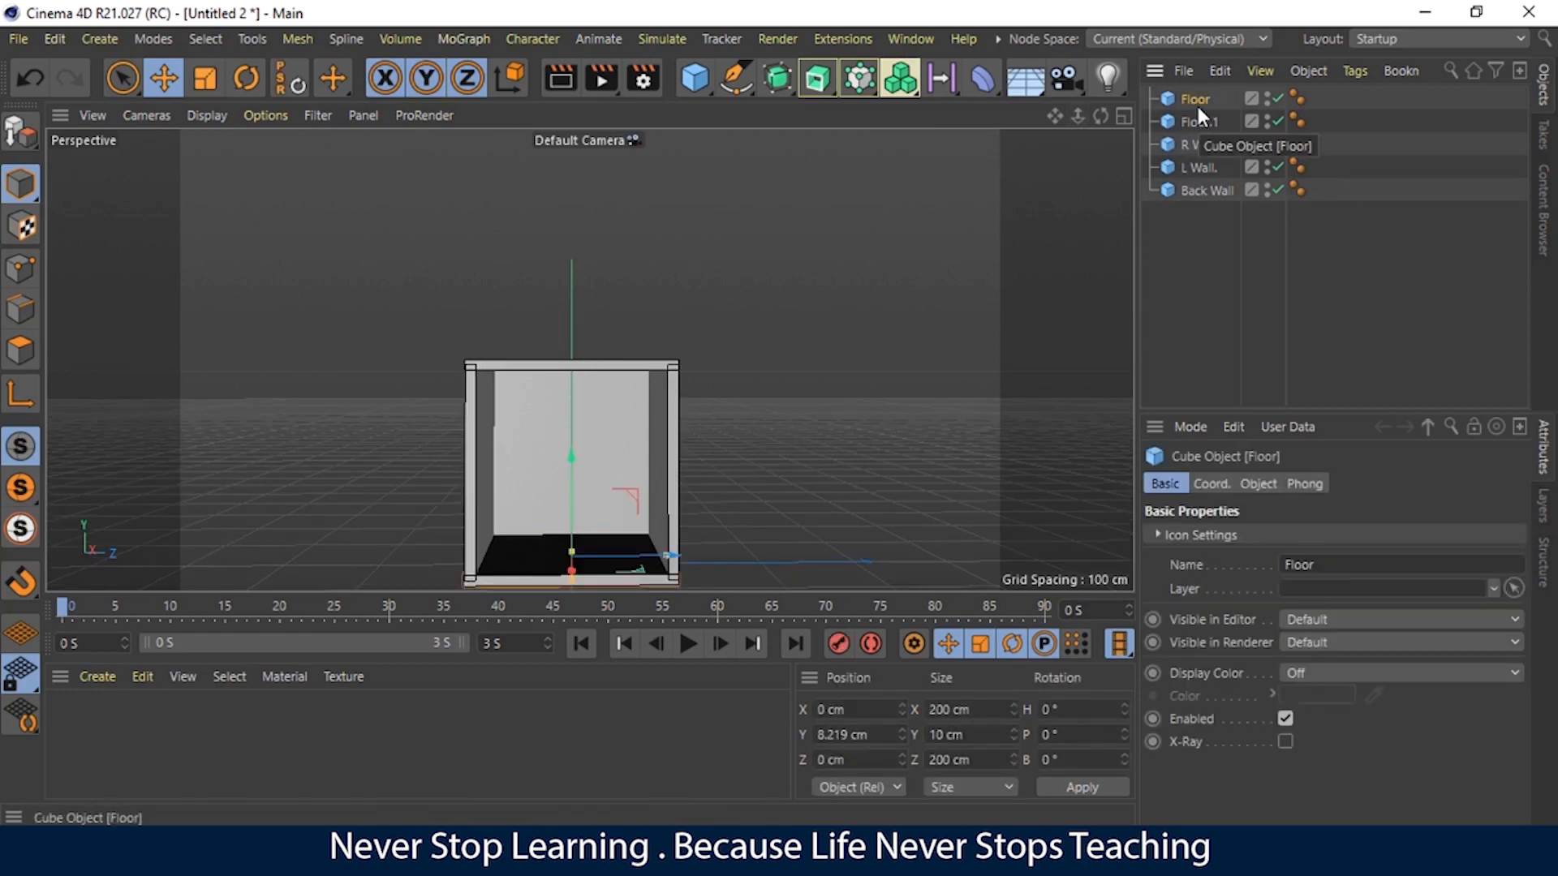
click(1194, 182)
ctrl+drag(1195, 187, 1189, 220)
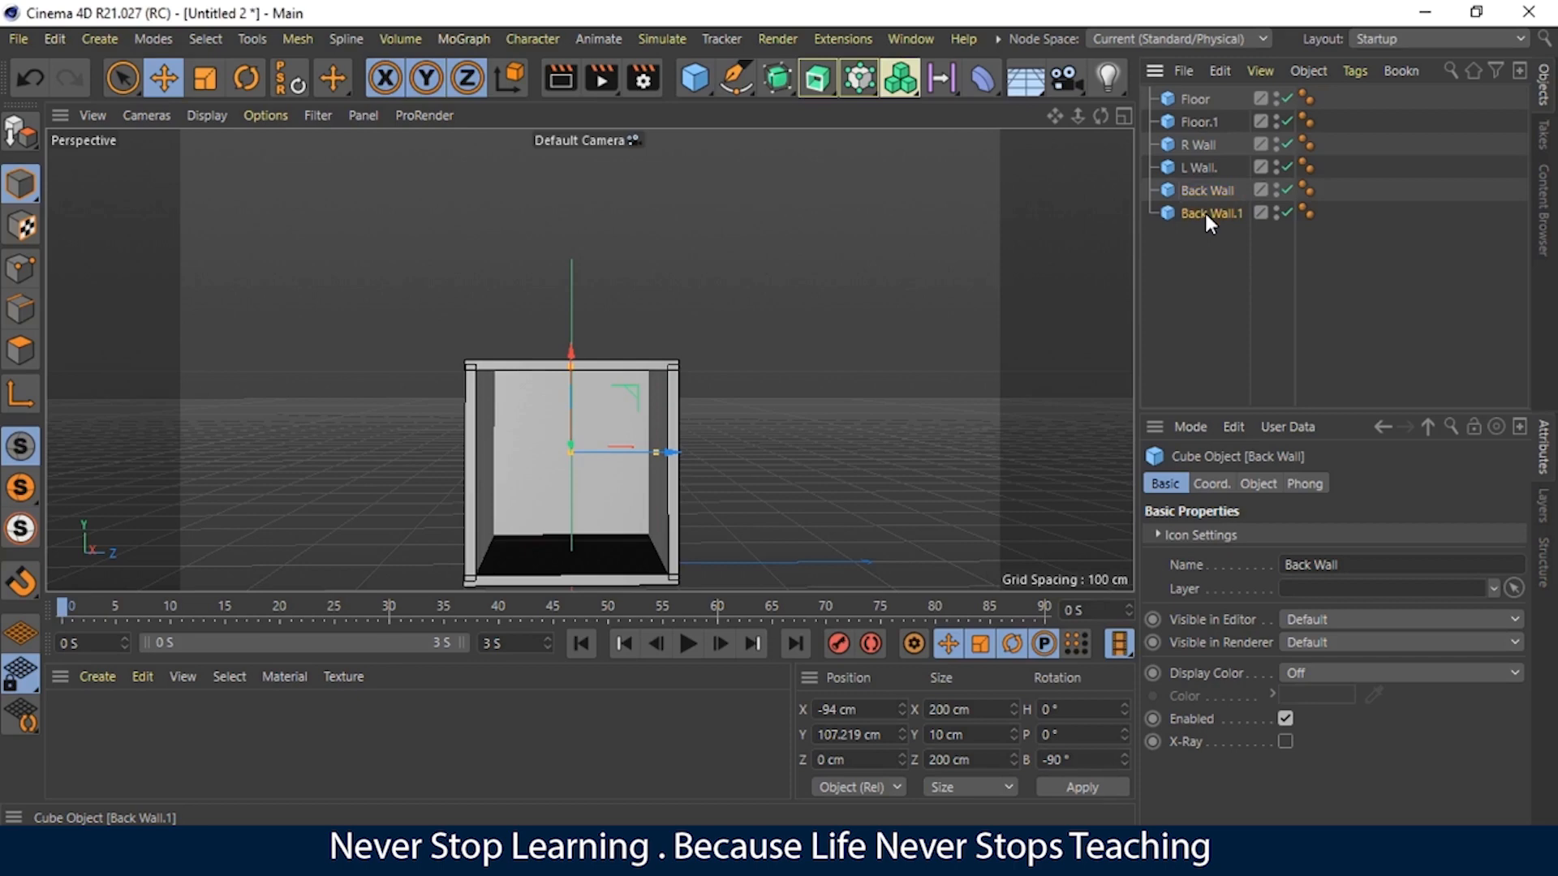
double_click(1204, 211)
text(M)
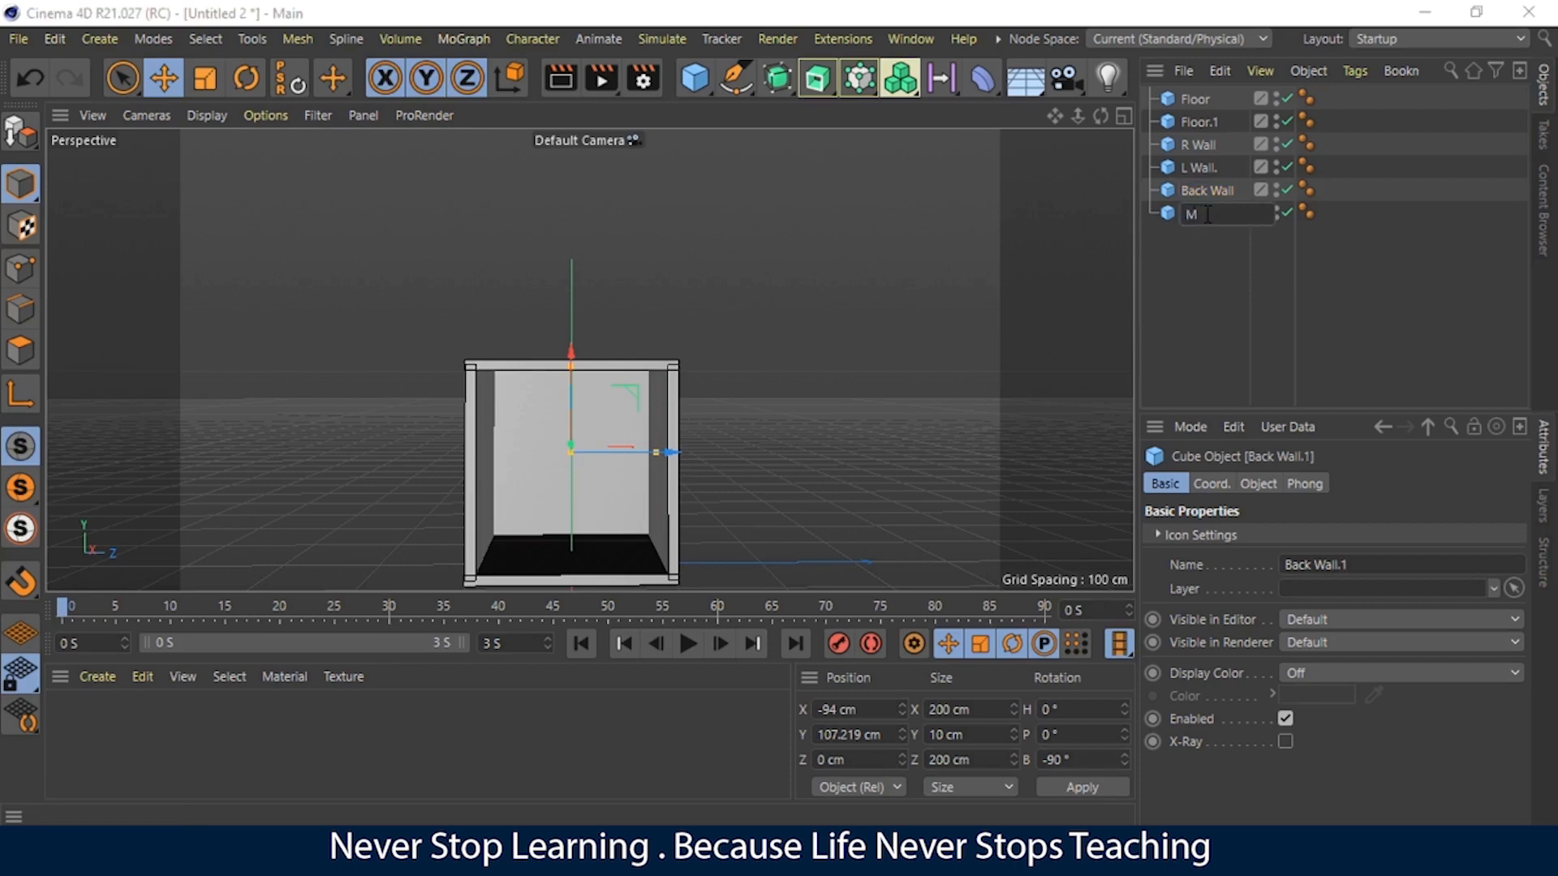
text(id Wall)
key(Return)
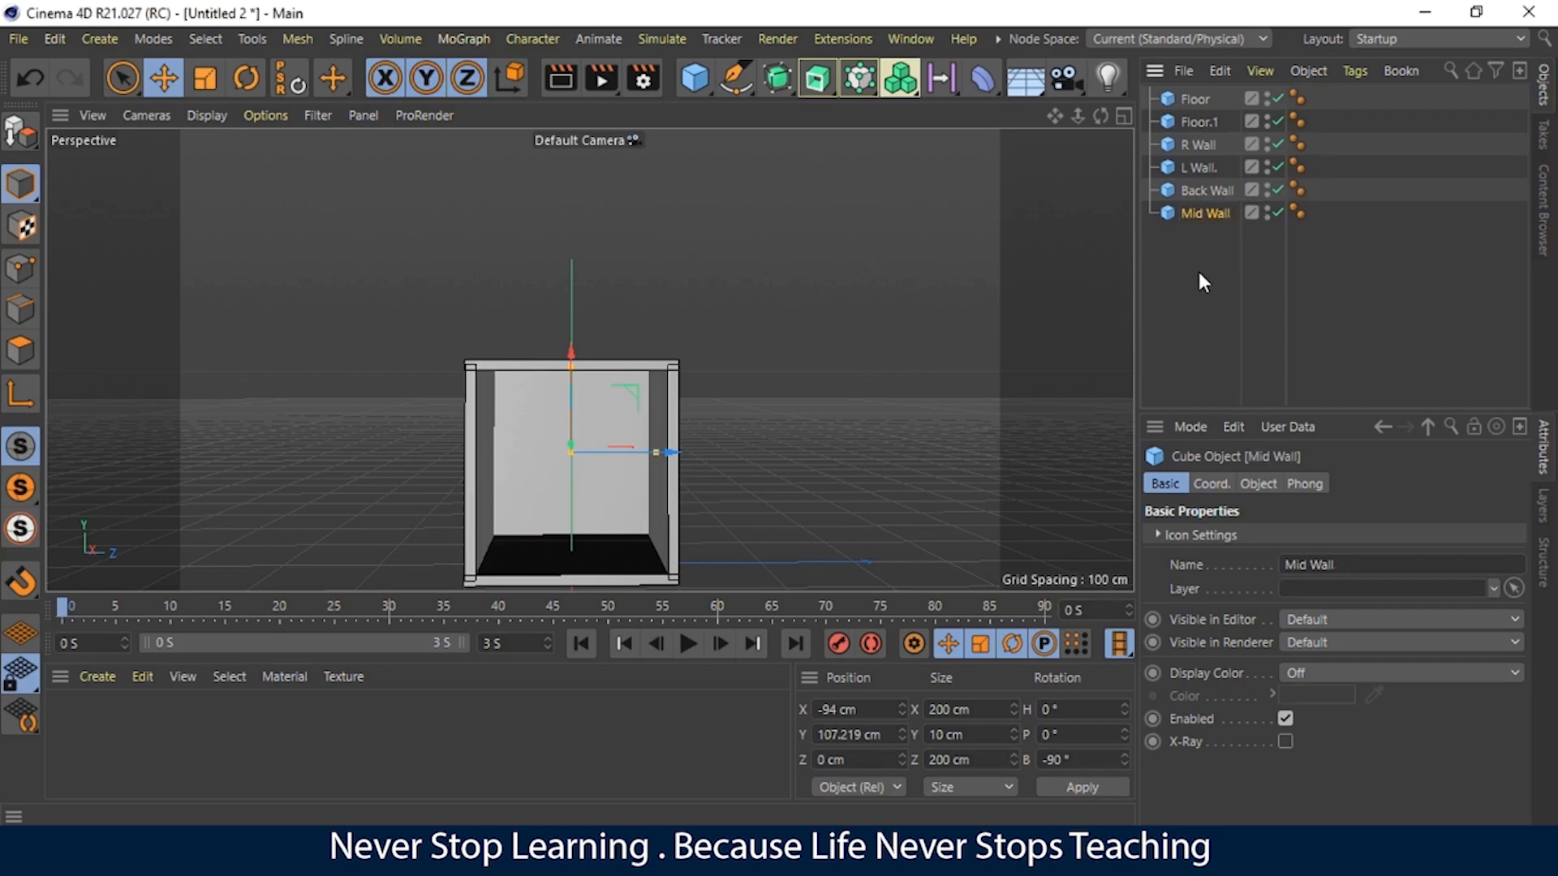
Step: Move the Mid Wall forward to 6 cm on X, near the middle of the floor, and deselect it
mouse_move(1100, 115)
mouse_down()
mouse_move(1136, 132)
mouse_move(1099, 124)
mouse_up()
key(e)
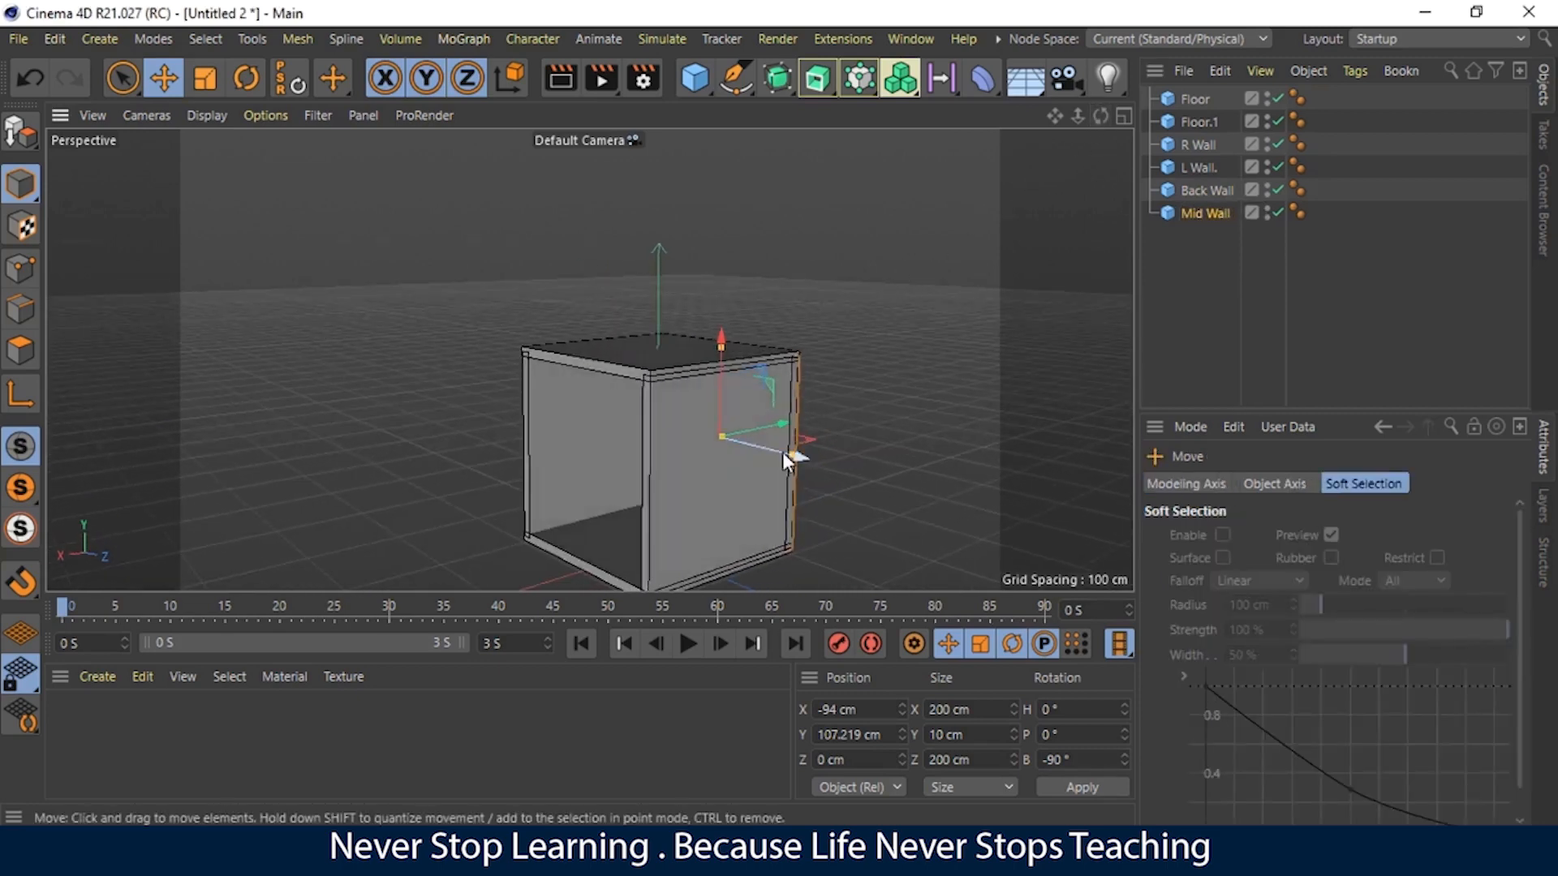
drag(776, 425, 712, 443)
key(ctrl+z)
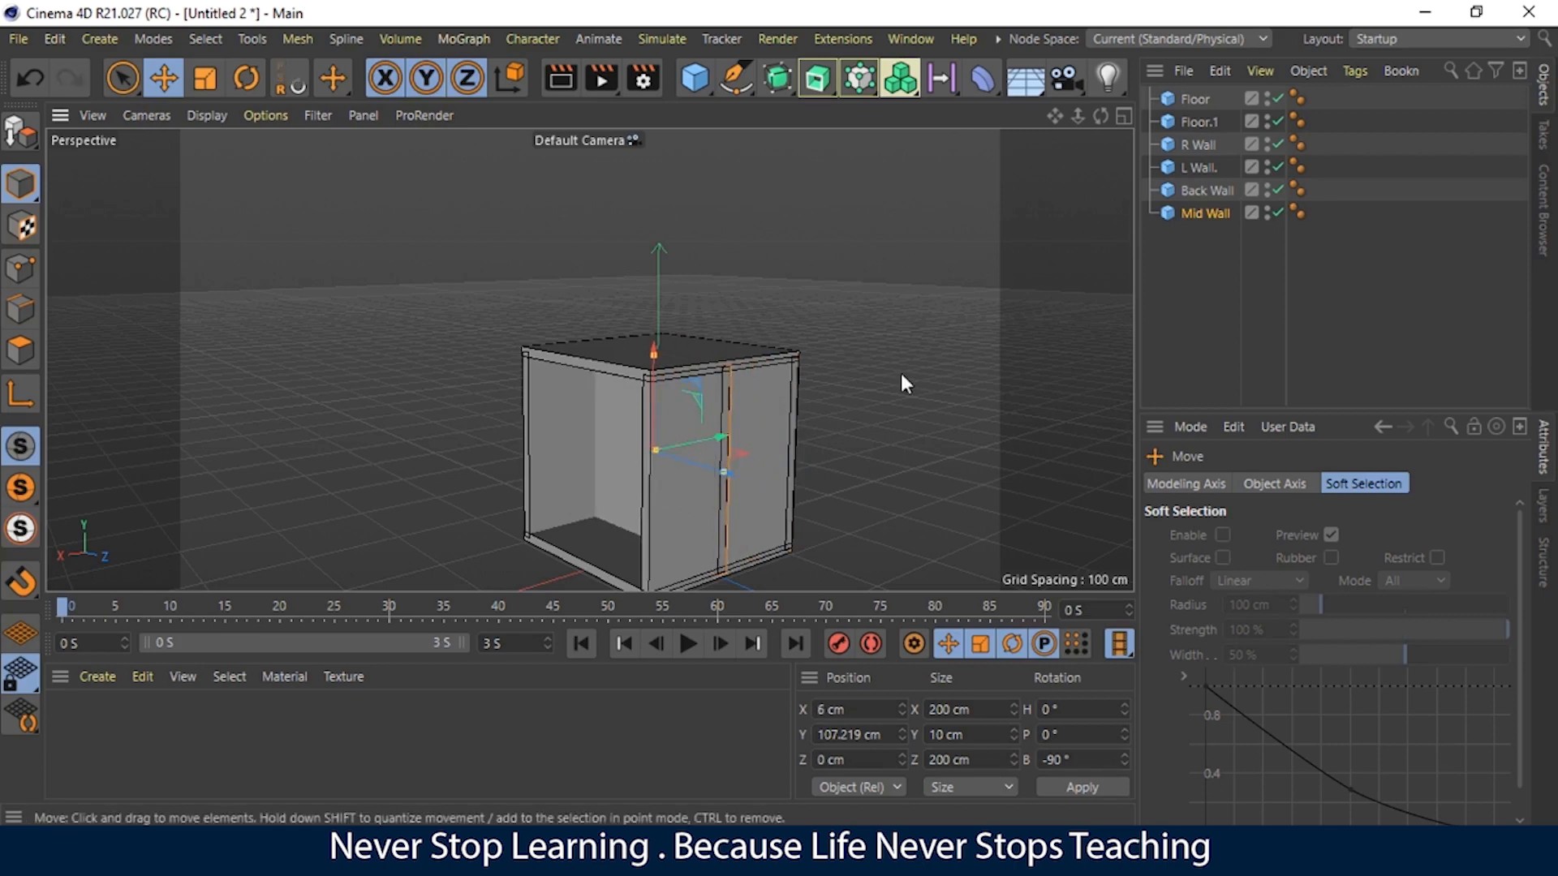
click(900, 374)
drag(1100, 116, 1156, 95)
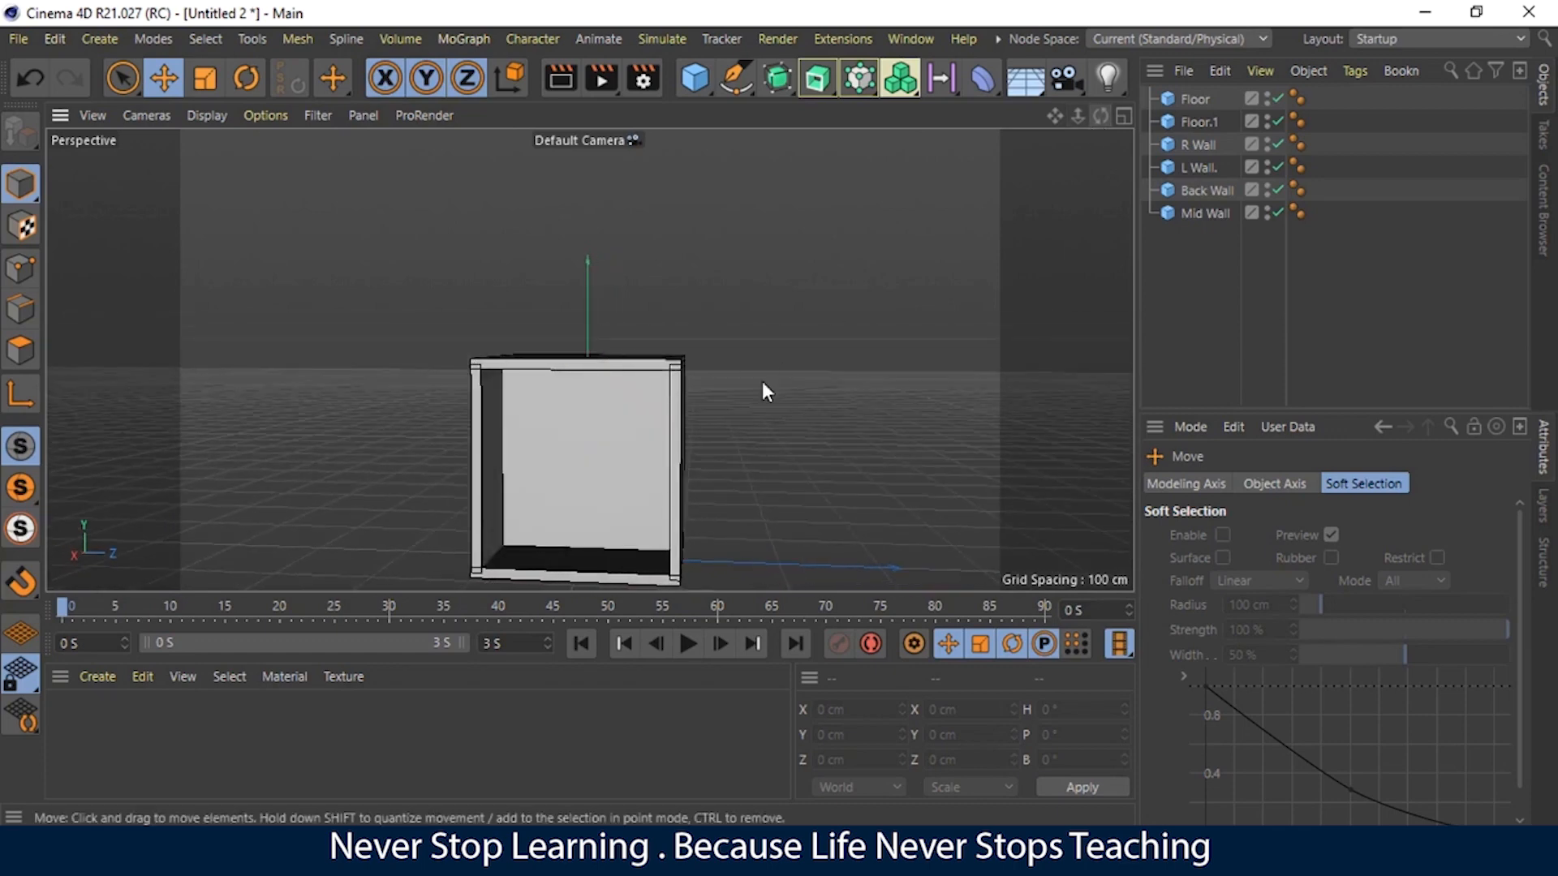
Step: Try reducing the Mid Wall's Size X to 197 cm or less, and undo the change
click(1201, 213)
click(1256, 484)
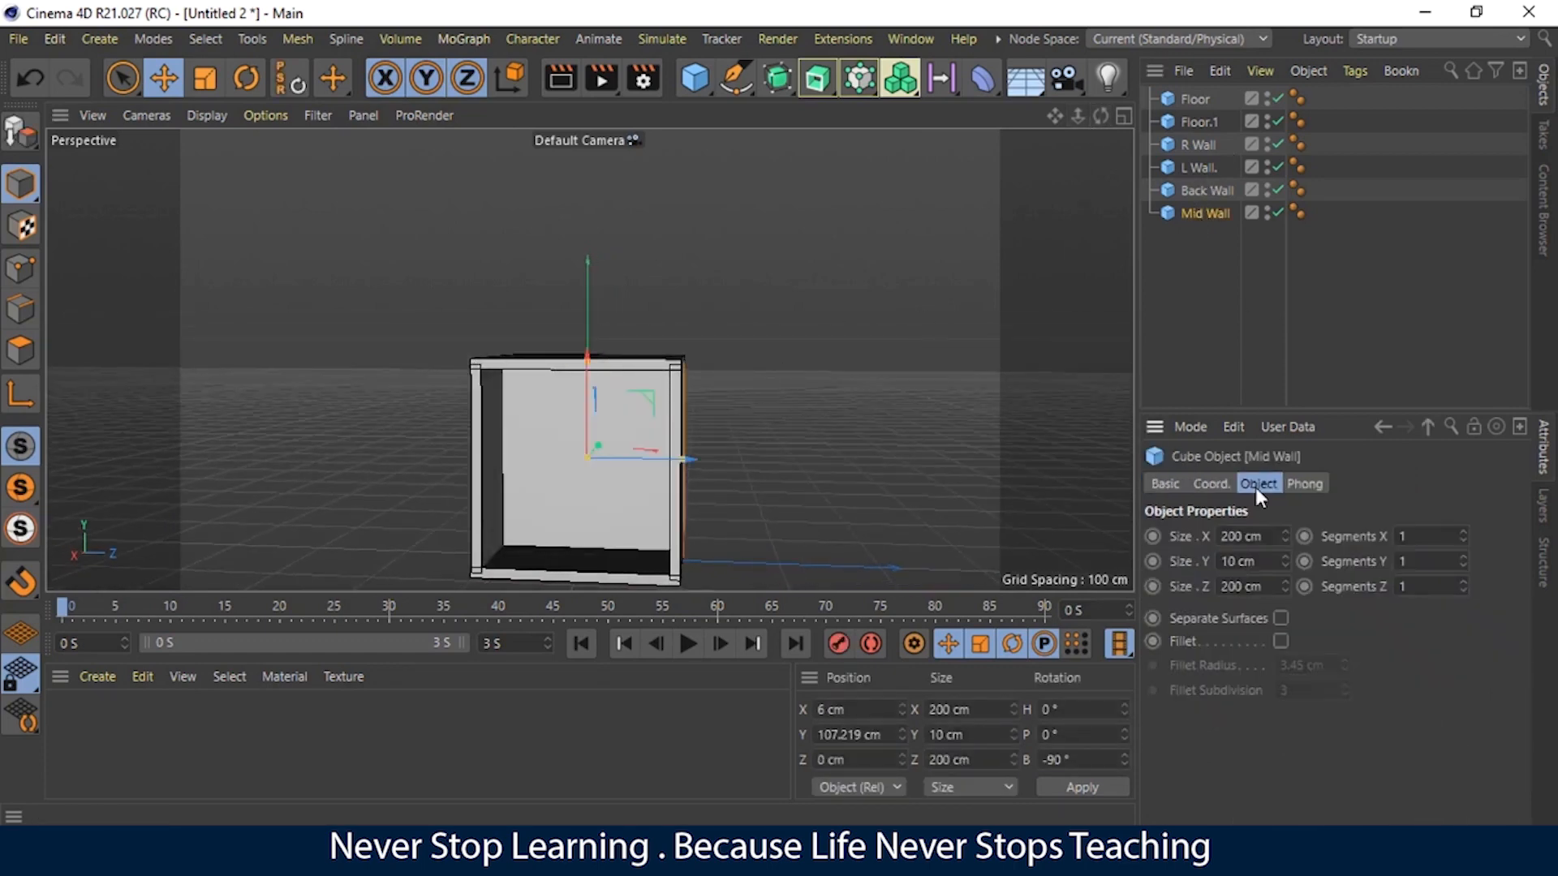
click(1285, 540)
drag(1100, 116, 979, 147)
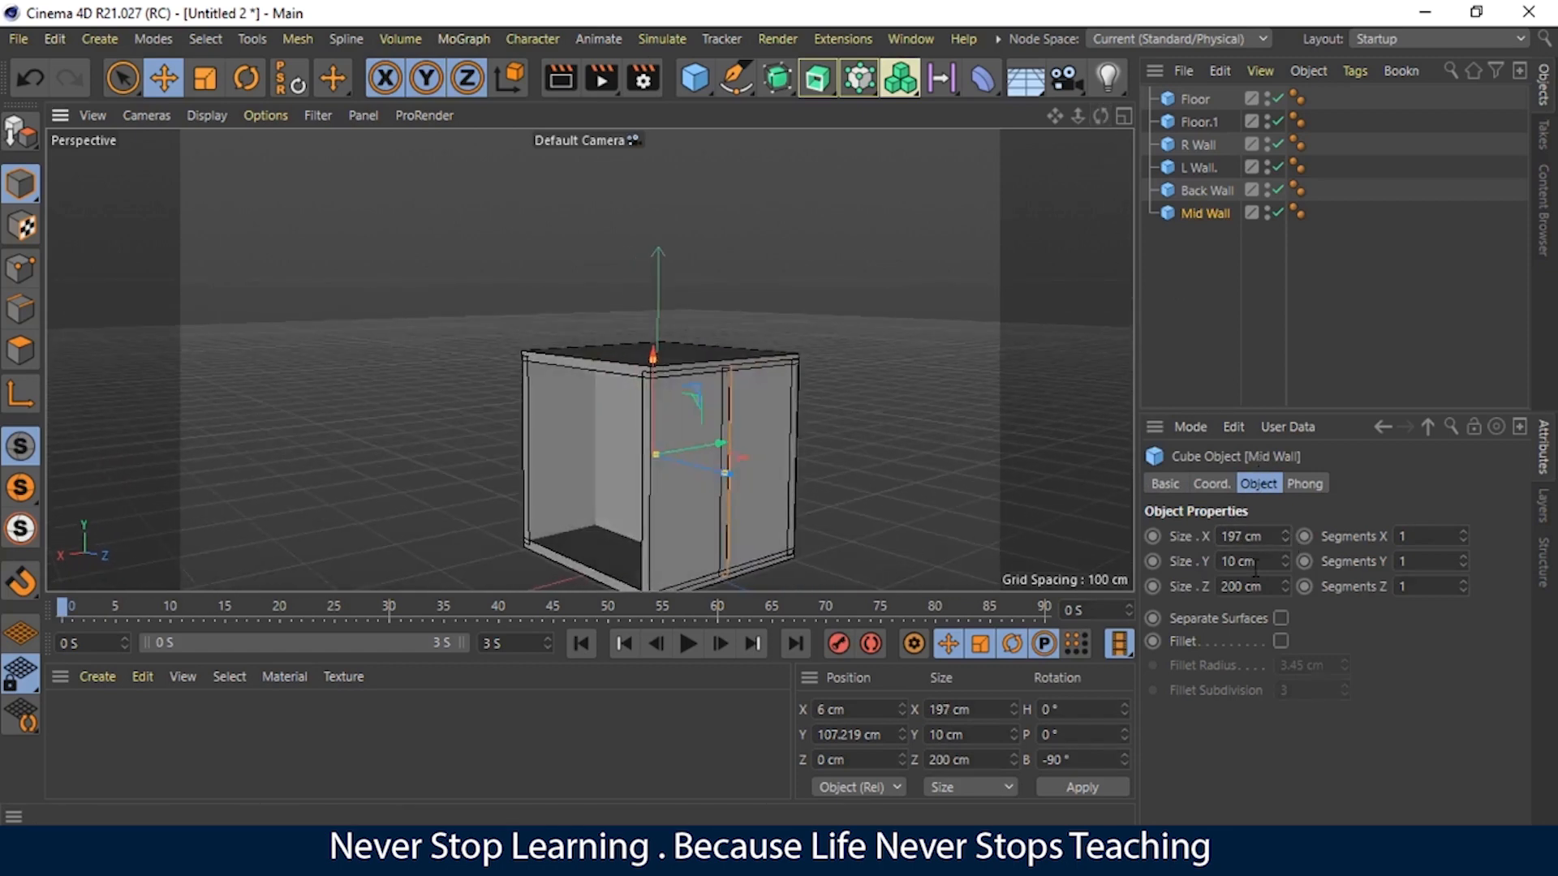
double_click(1286, 540)
click(1287, 539)
key(ctrl+z)
Step: Set the Mid Wall's Size Z to 196 cm so it fits between the side walls, and deselect it
drag(1285, 589, 1286, 592)
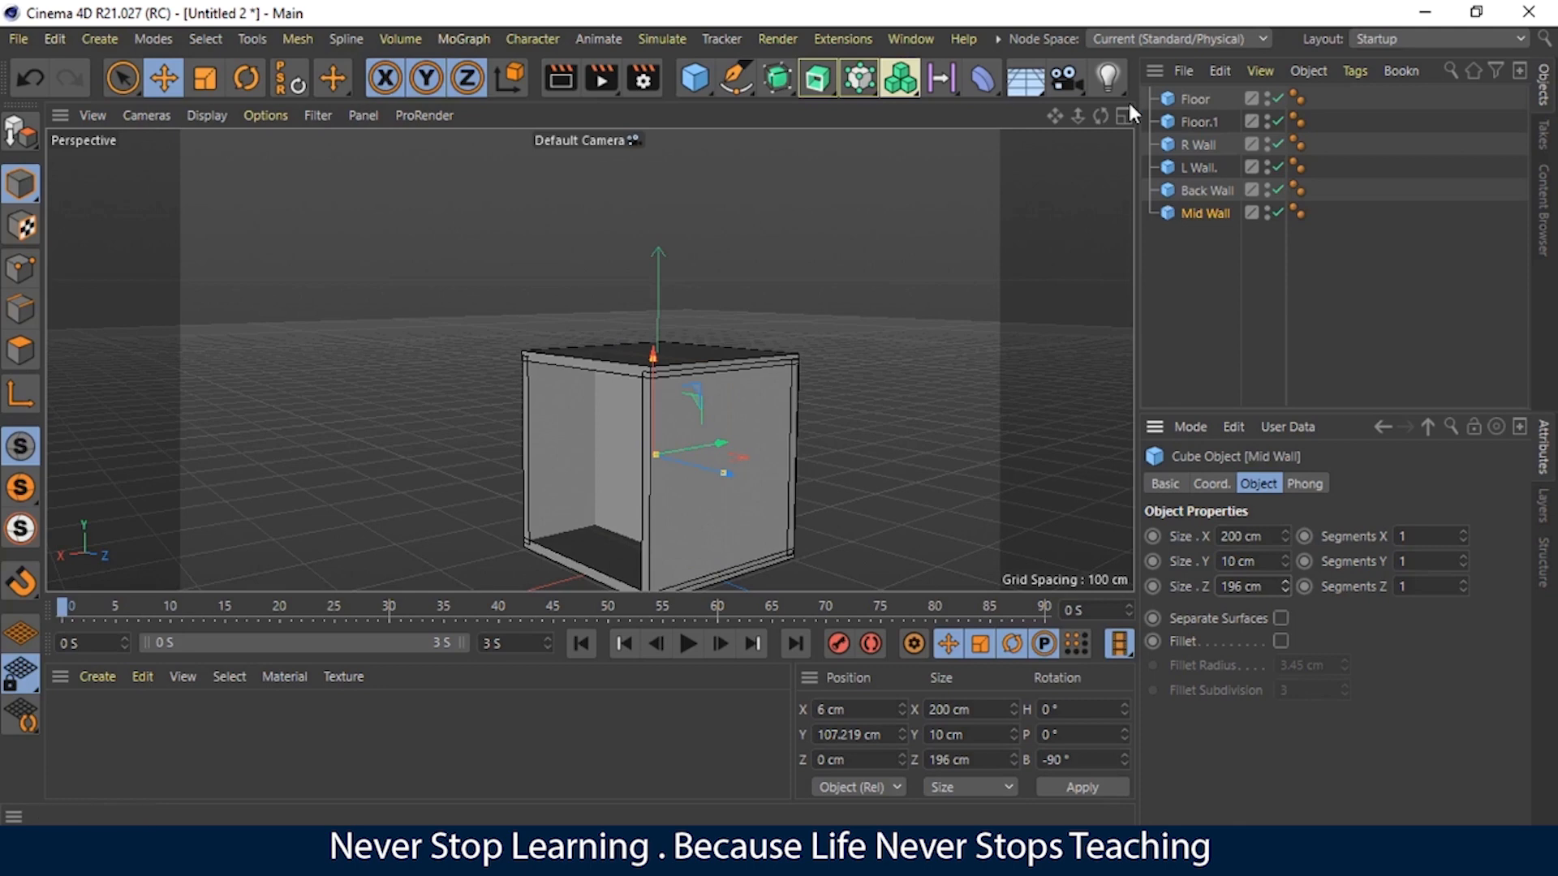
drag(1100, 116, 589, 359)
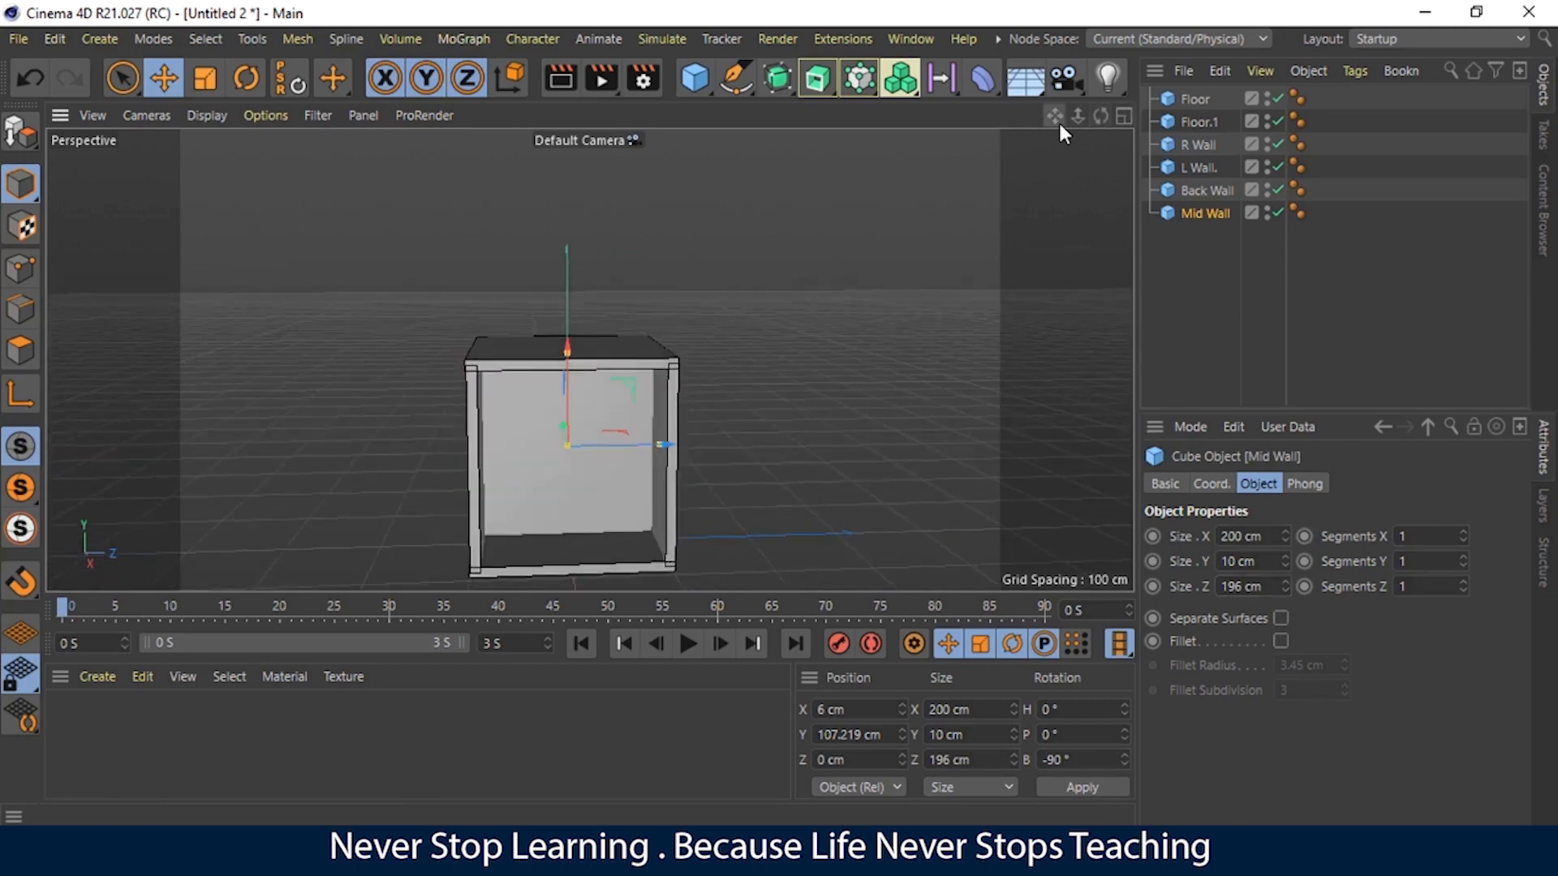
click(819, 327)
click(623, 449)
drag(628, 446, 630, 447)
click(808, 391)
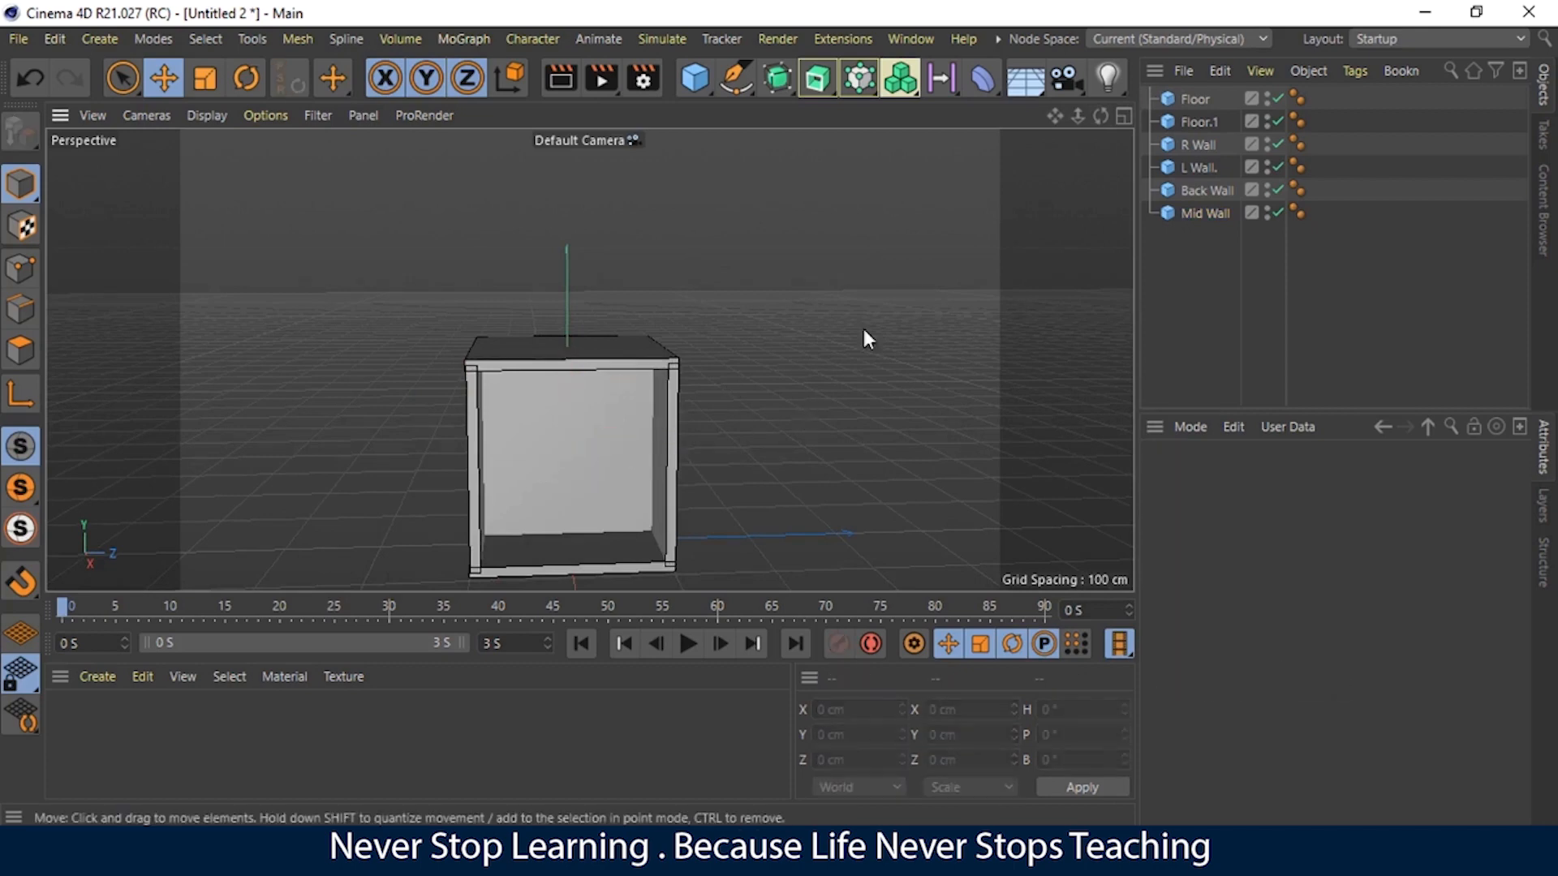
Step: Face the box's open front in the perspective view and switch to the four-view layout
mouse_move(1101, 116)
mouse_down()
mouse_move(1083, 113)
mouse_move(1095, 102)
mouse_move(1124, 122)
mouse_move(1046, 140)
mouse_move(1042, 117)
mouse_move(1134, 107)
mouse_move(1046, 117)
mouse_move(1126, 118)
mouse_up()
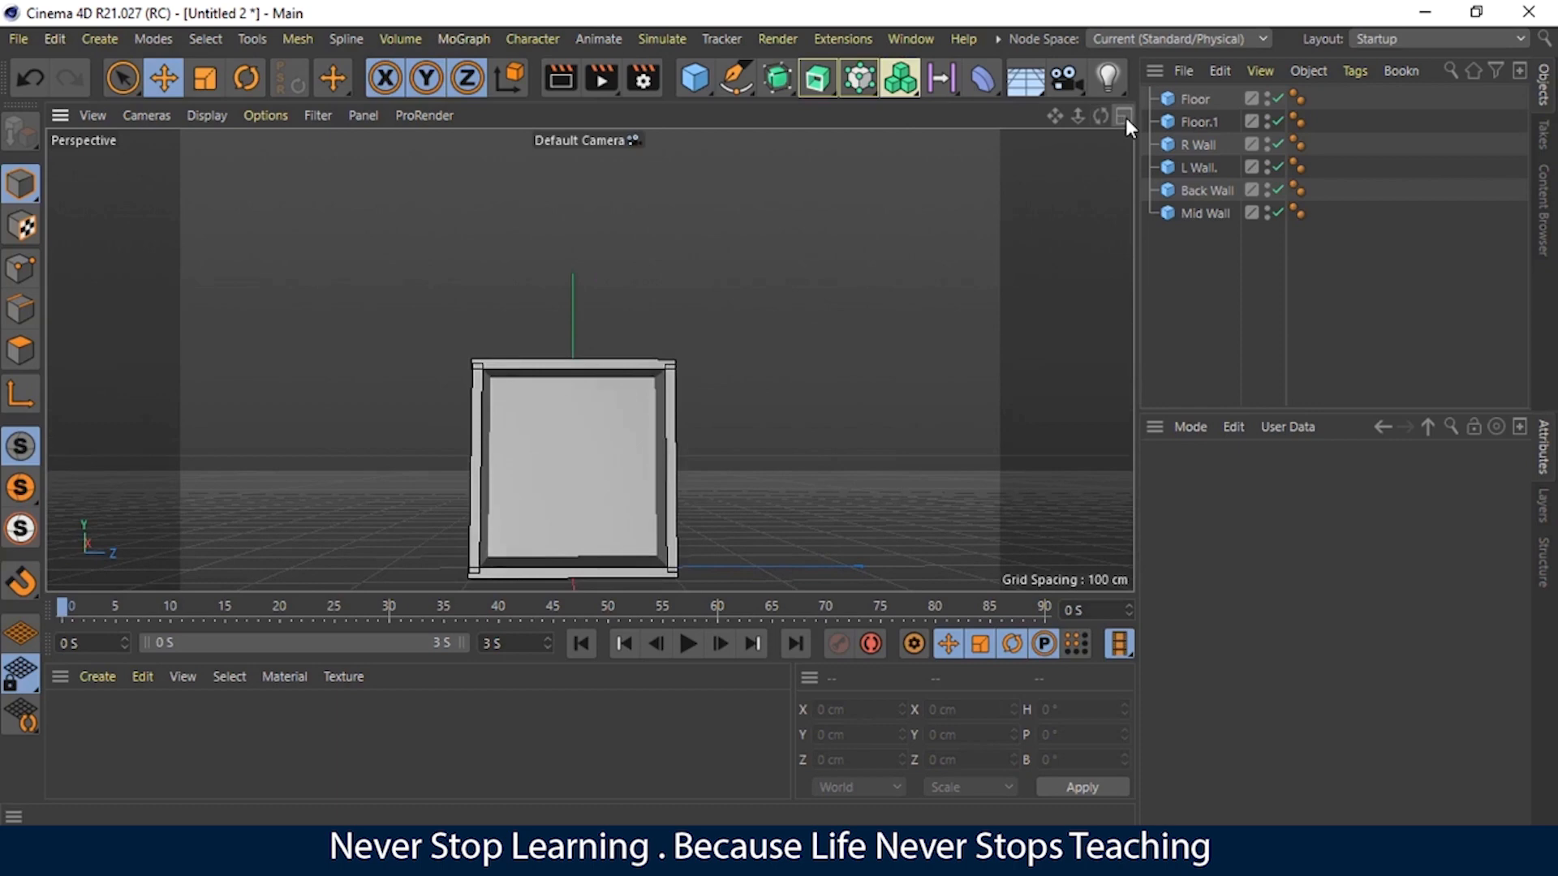
click(1126, 119)
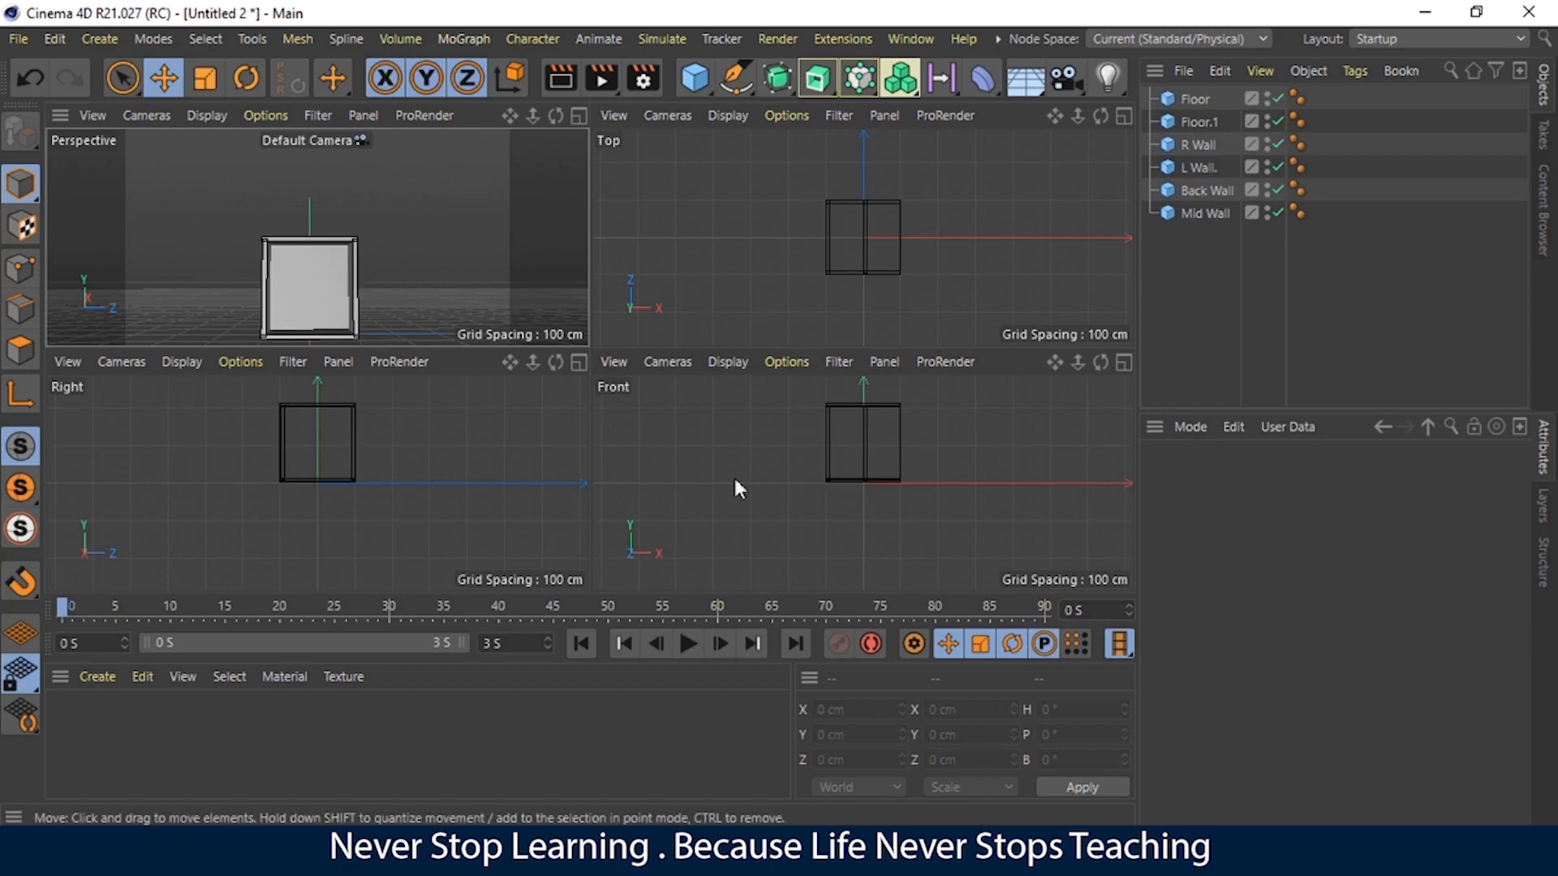
Step: Duplicate the Mid Wall, rename the copy 21, and deselect it
click(1205, 213)
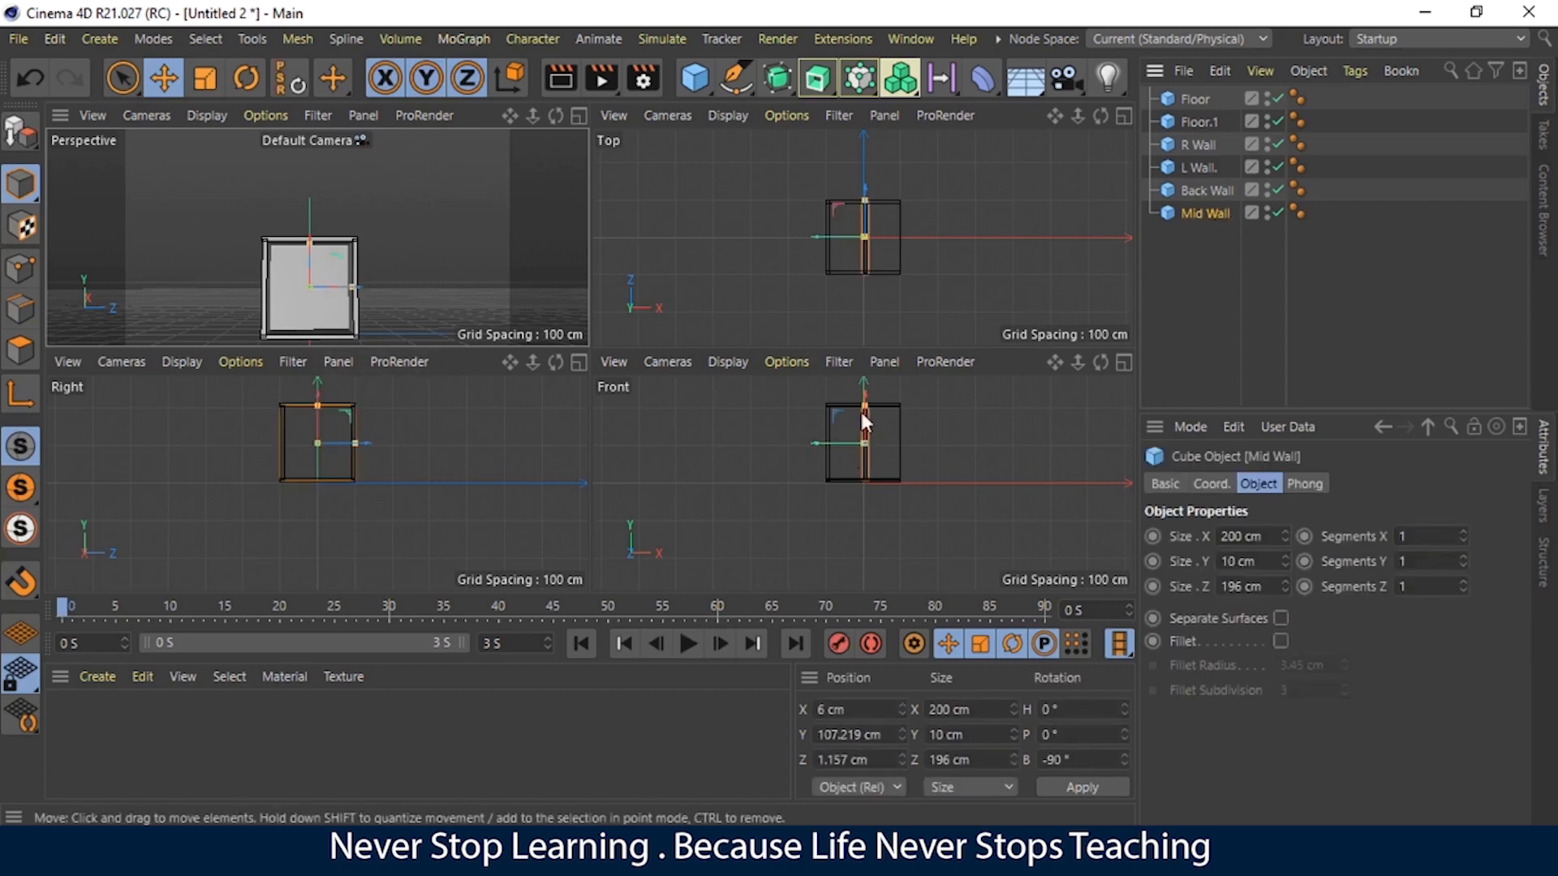
mouse_move(1082, 363)
mouse_down()
mouse_move(1054, 362)
mouse_move(1074, 367)
mouse_up()
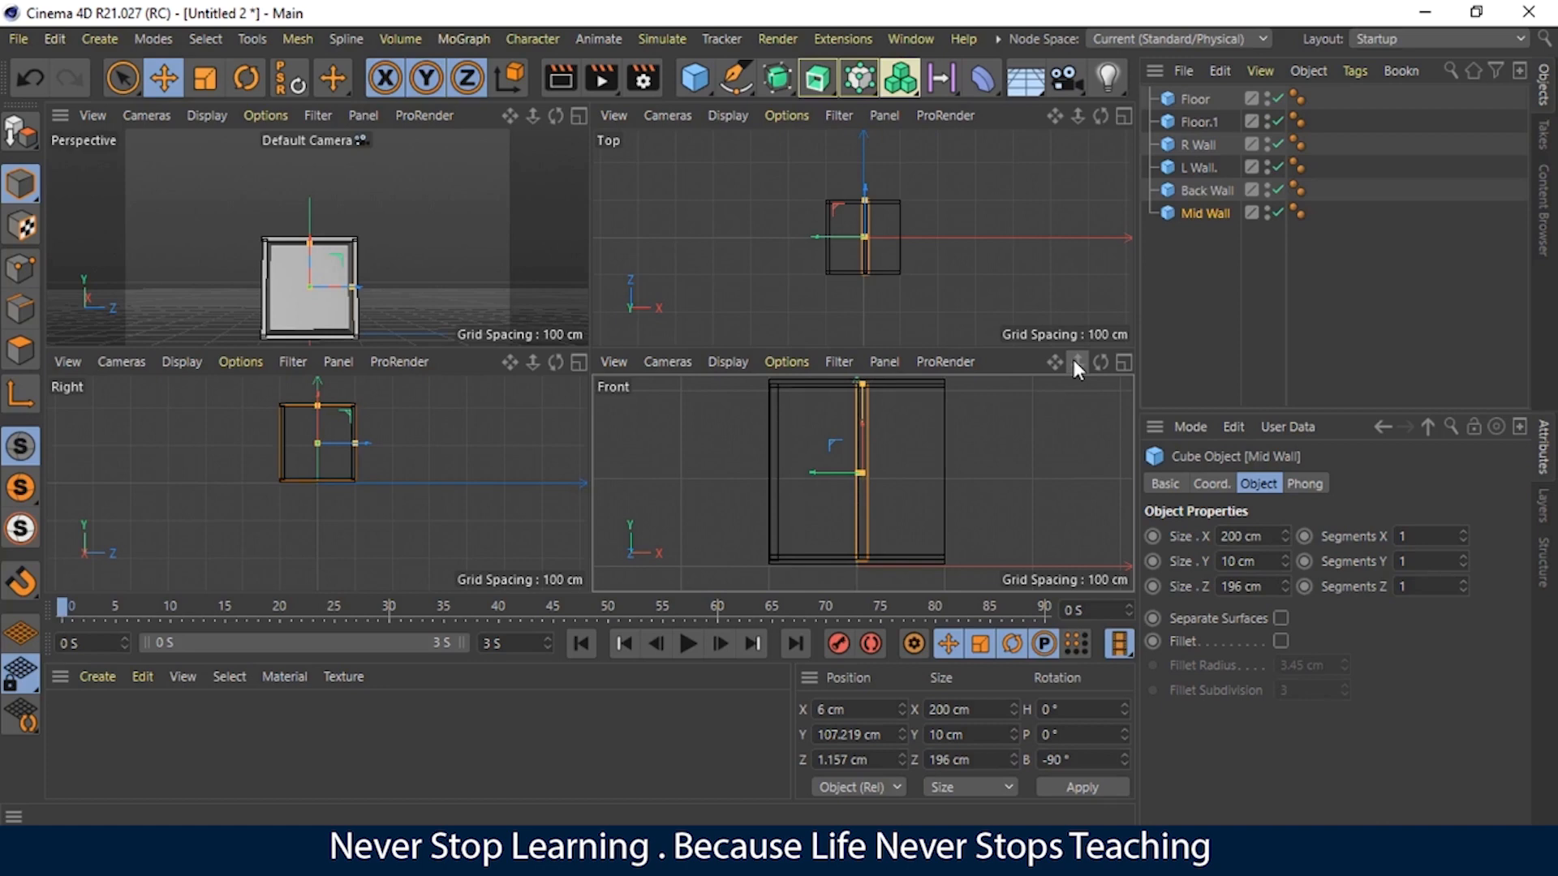
ctrl+drag(1196, 217, 1199, 258)
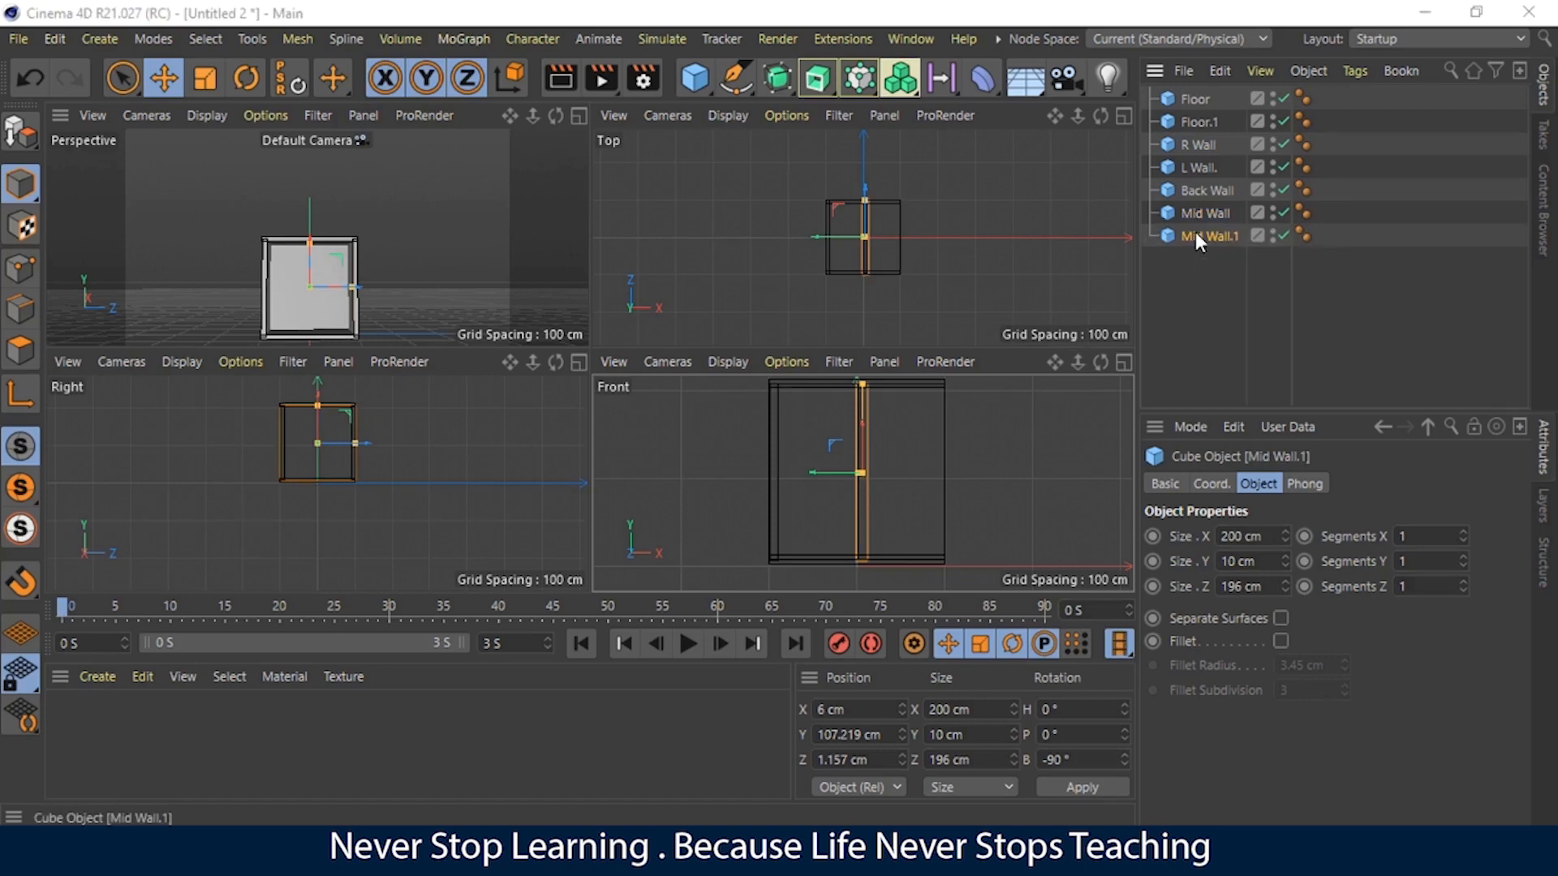
double_click(1195, 235)
text(21)
click(1194, 266)
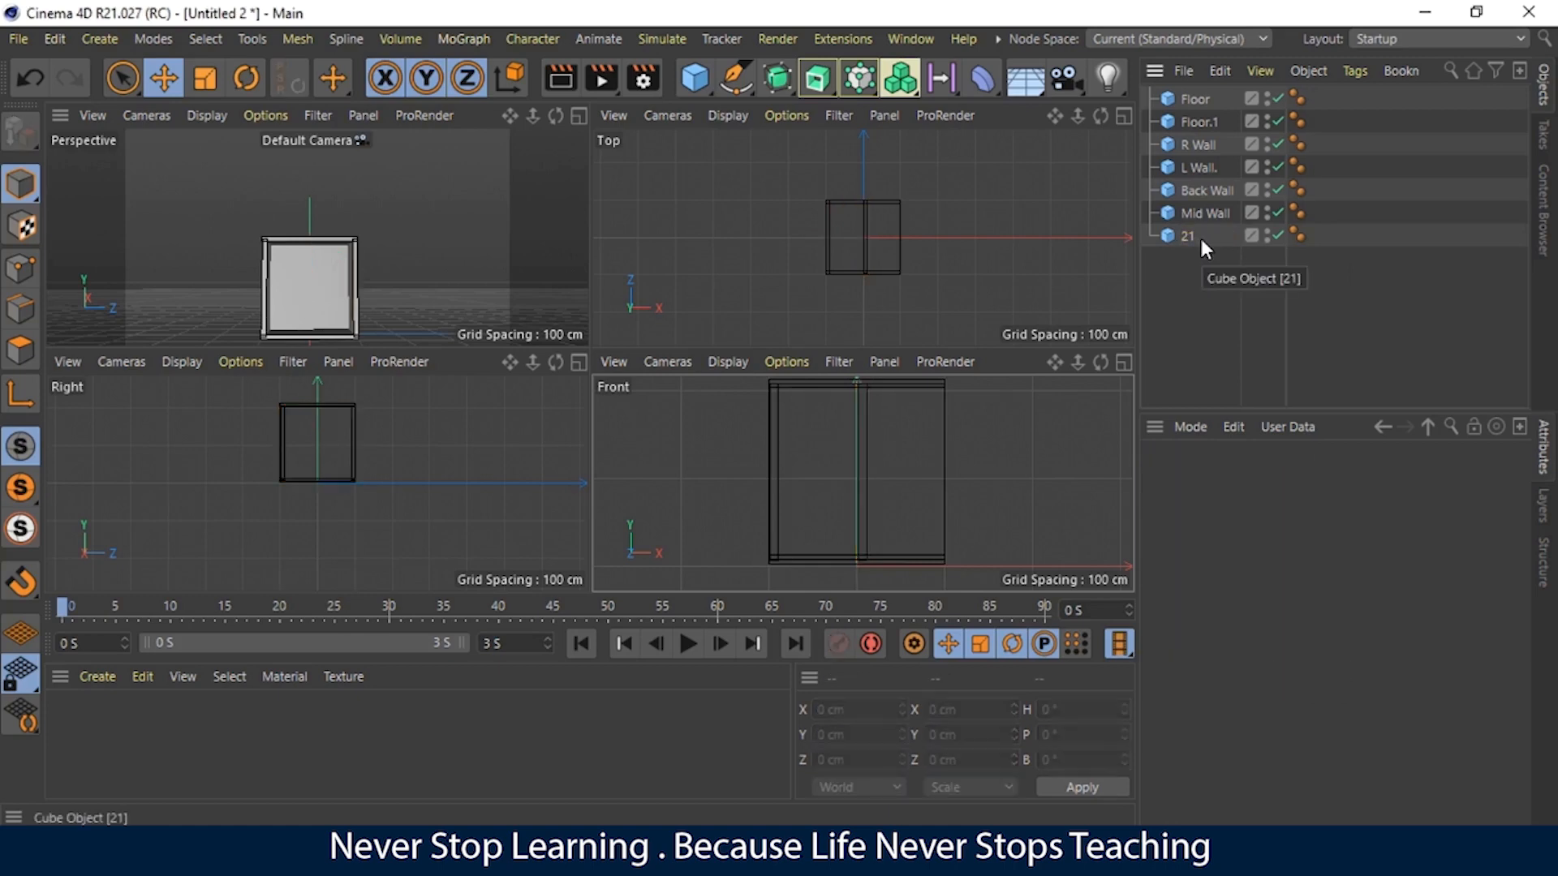
Step: Move object 21 along X to about 16.67 cm so it sits against the front face of the Mid Wall
click(1189, 237)
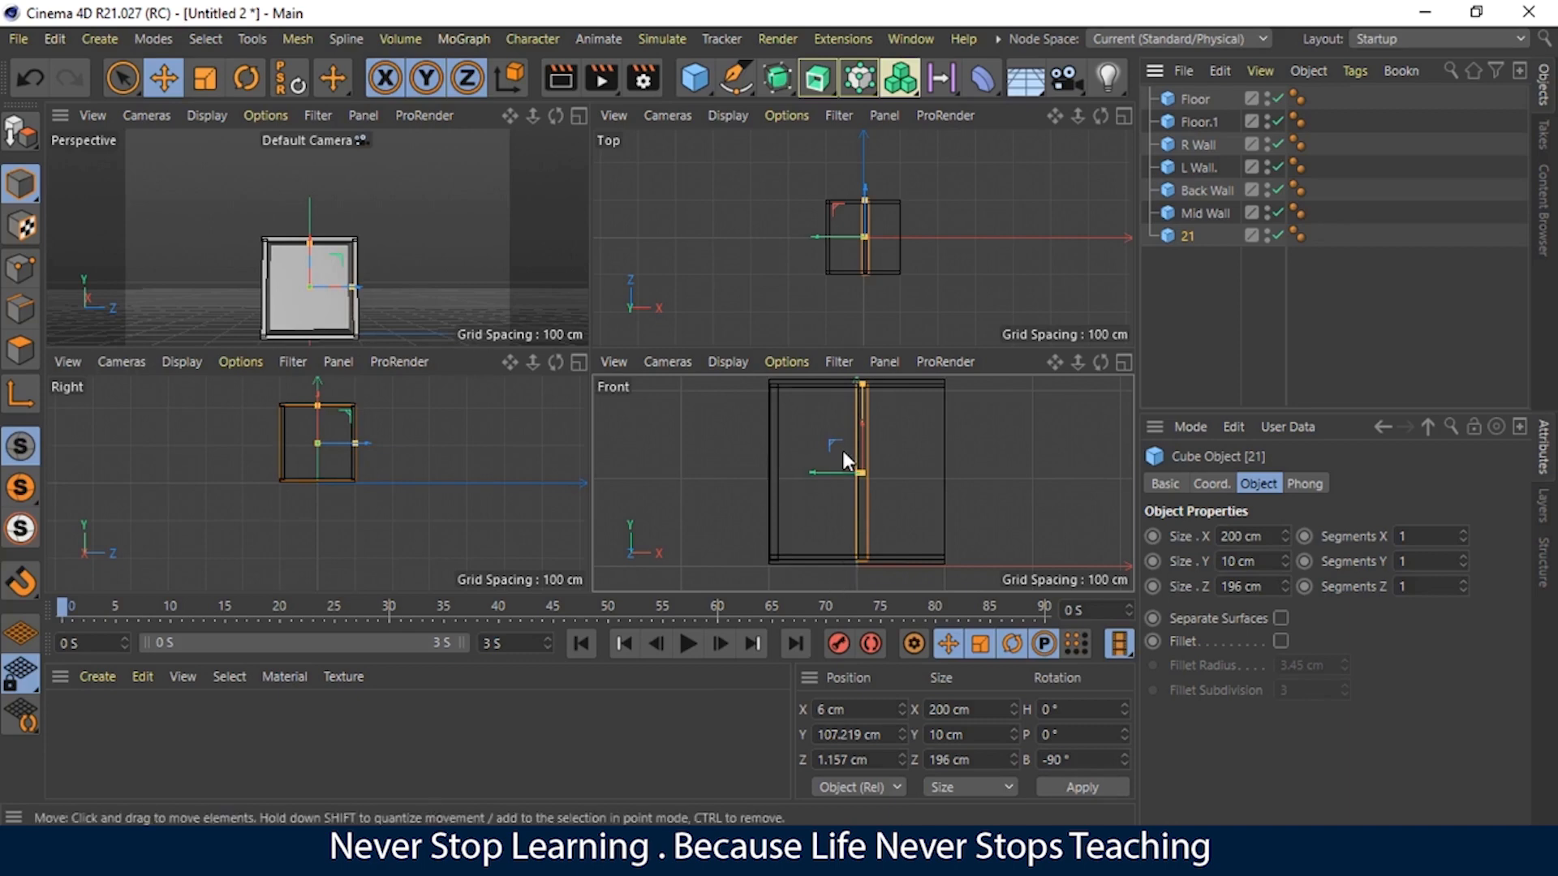
mouse_move(830, 465)
mouse_down()
mouse_move(756, 469)
mouse_move(893, 480)
mouse_move(755, 468)
mouse_move(894, 472)
mouse_move(843, 472)
mouse_up()
click(1075, 435)
drag(1077, 362, 1120, 361)
scroll(862, 483, up, 3)
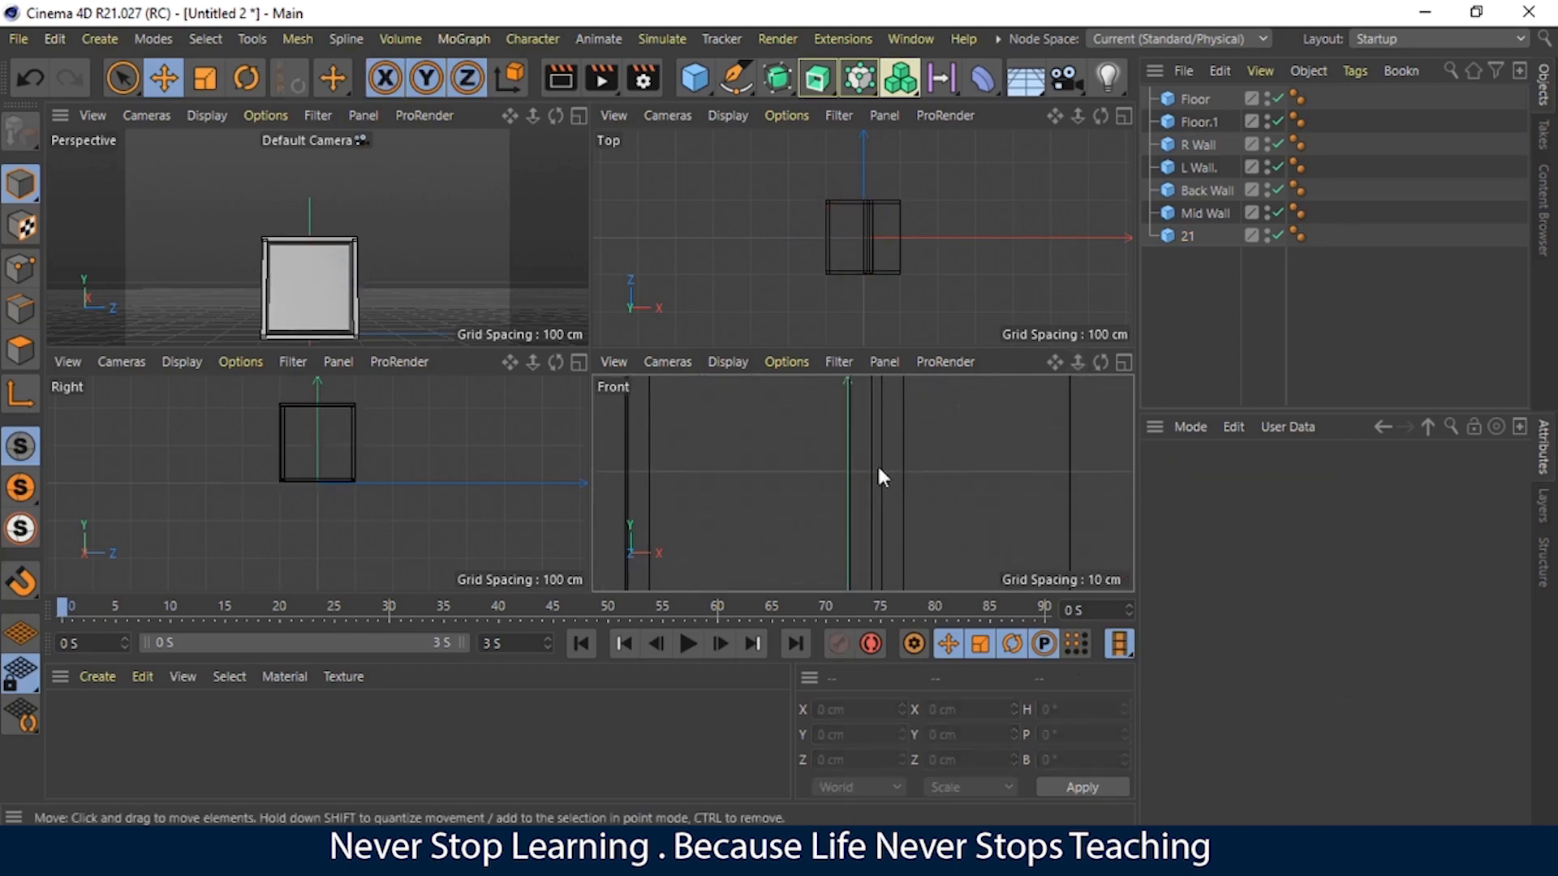
click(1196, 236)
drag(858, 453, 852, 455)
click(934, 449)
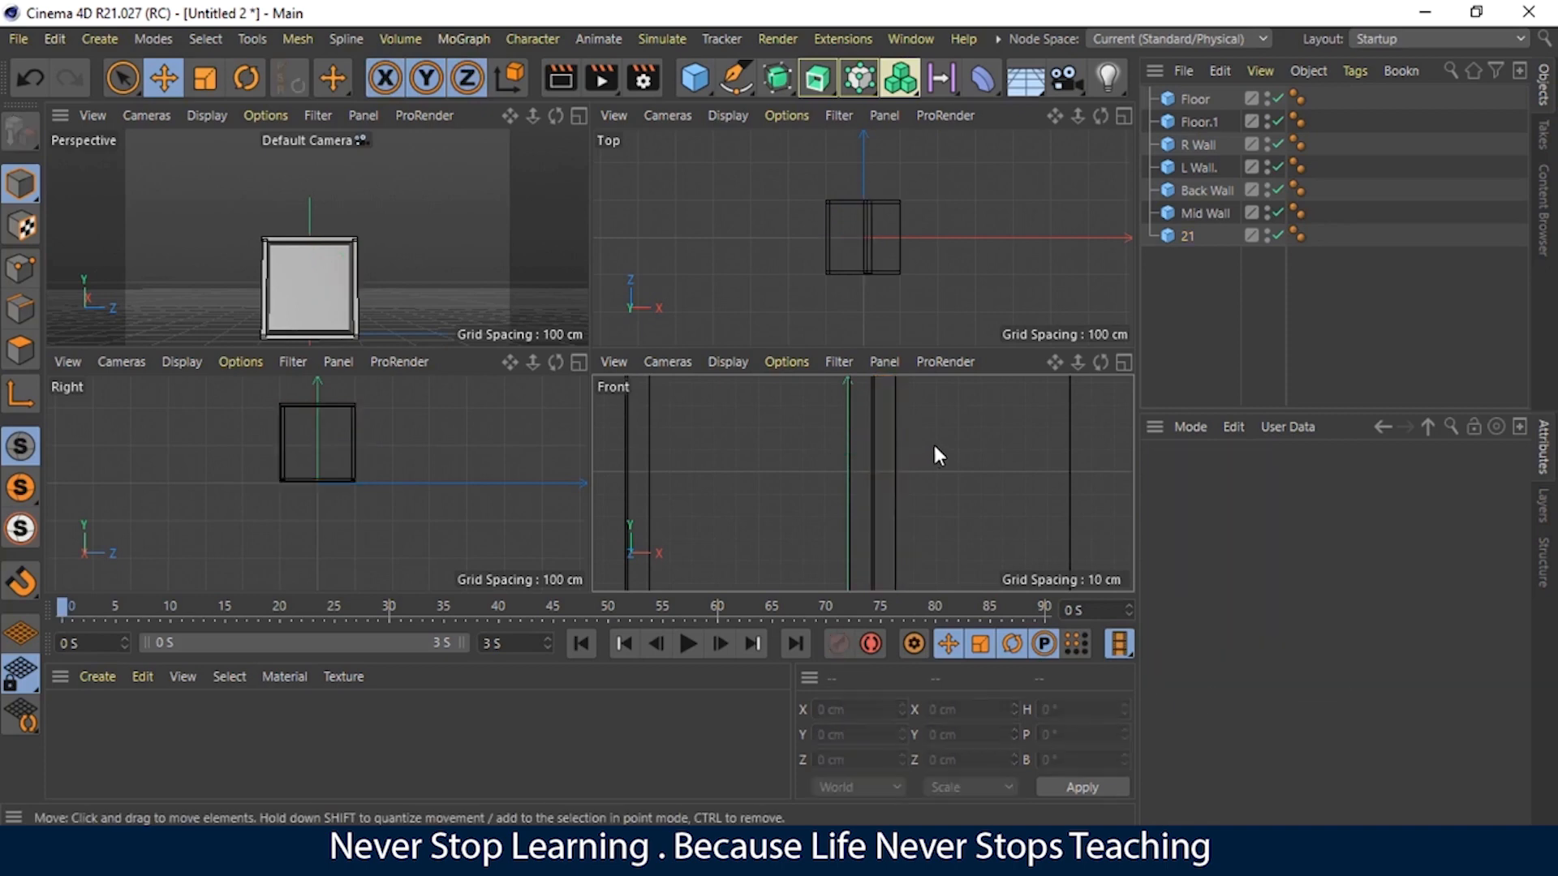
drag(1103, 364, 1105, 363)
key(ctrl+z)
drag(862, 482, 1079, 366)
click(1027, 404)
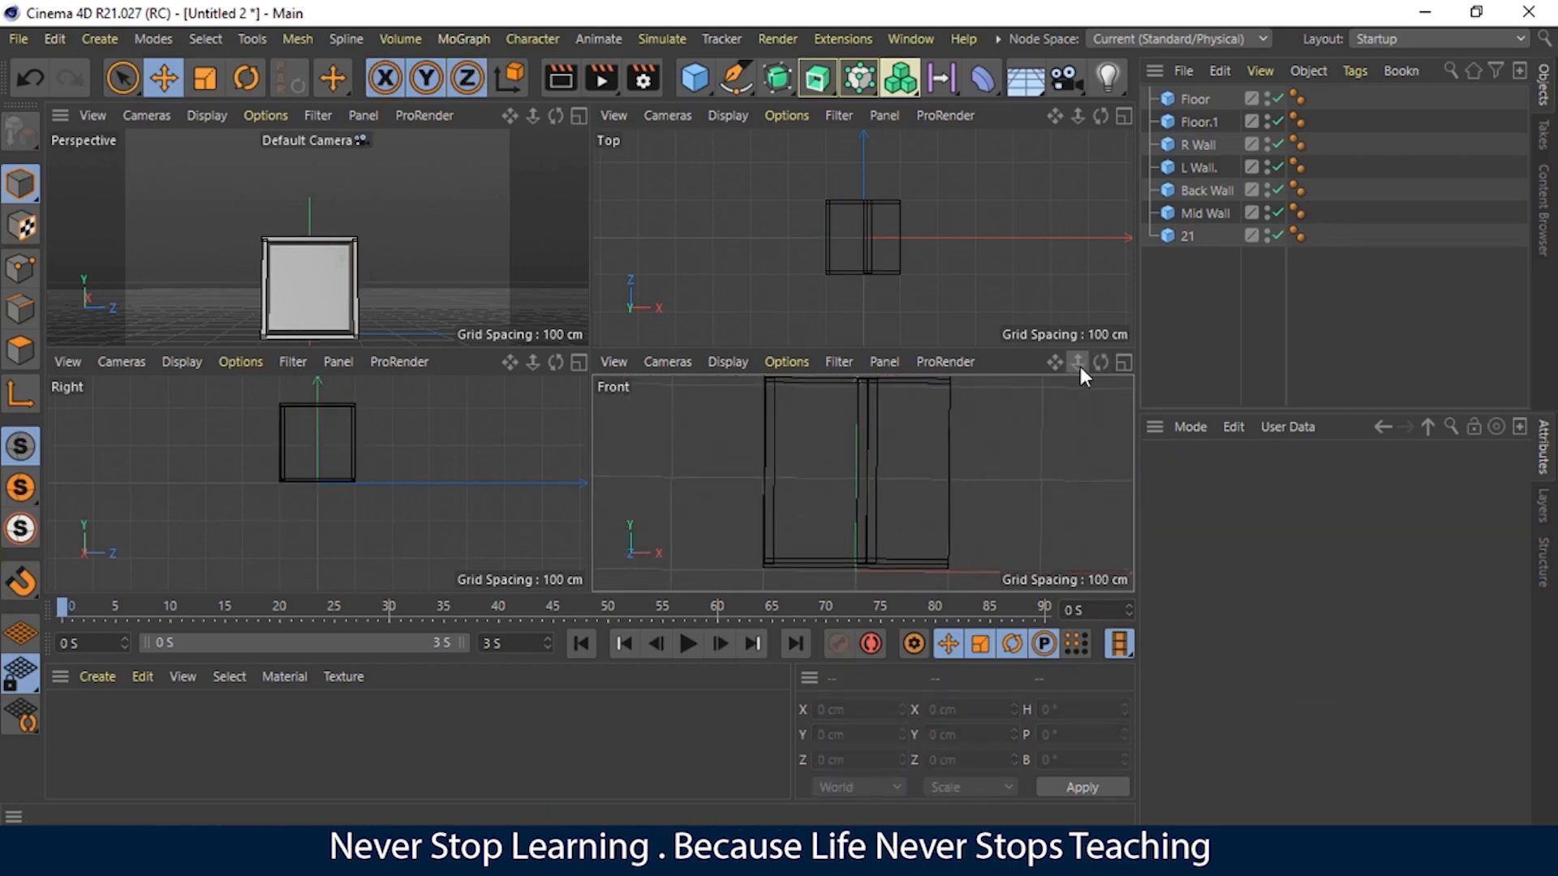
Step: Shrink object 21 to a thin horizontal slat with a Size X of about 11.28 cm, and deselect it
click(1190, 235)
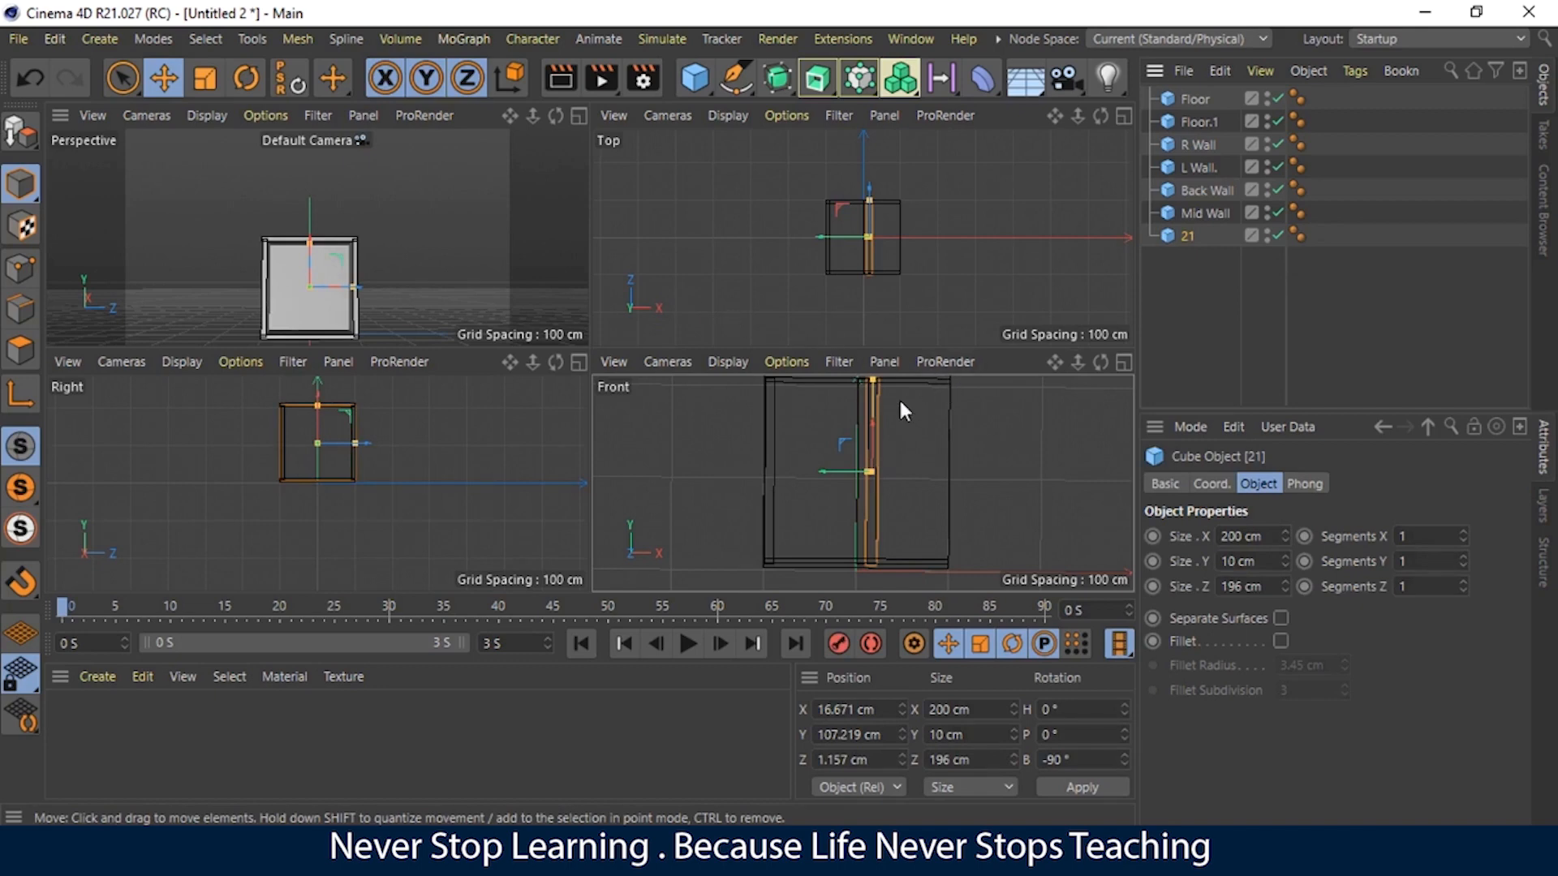
drag(871, 378, 873, 465)
click(970, 457)
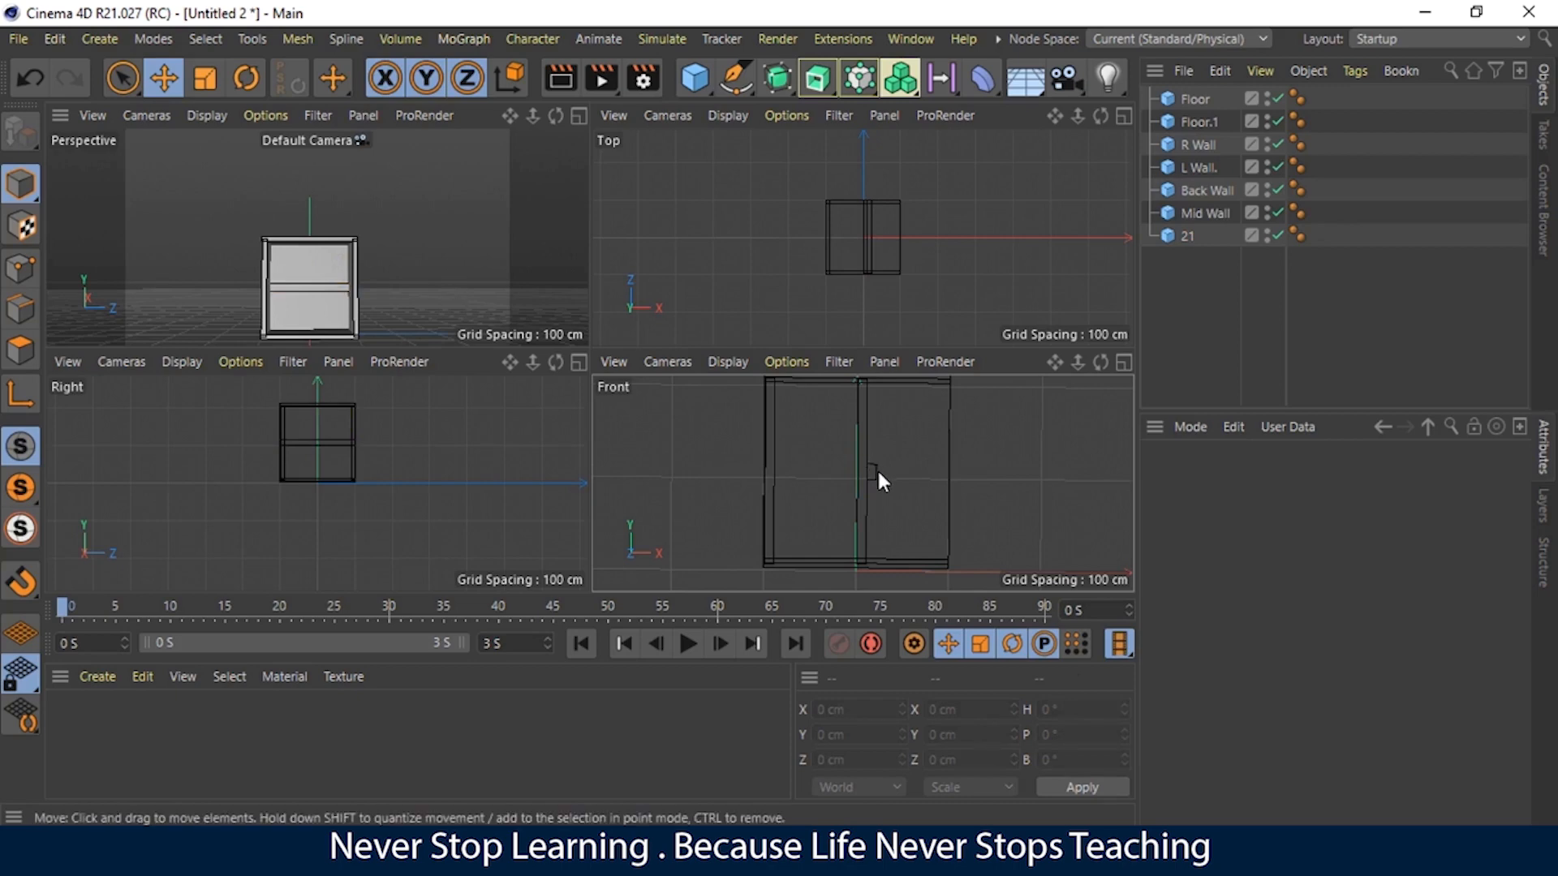
click(1189, 234)
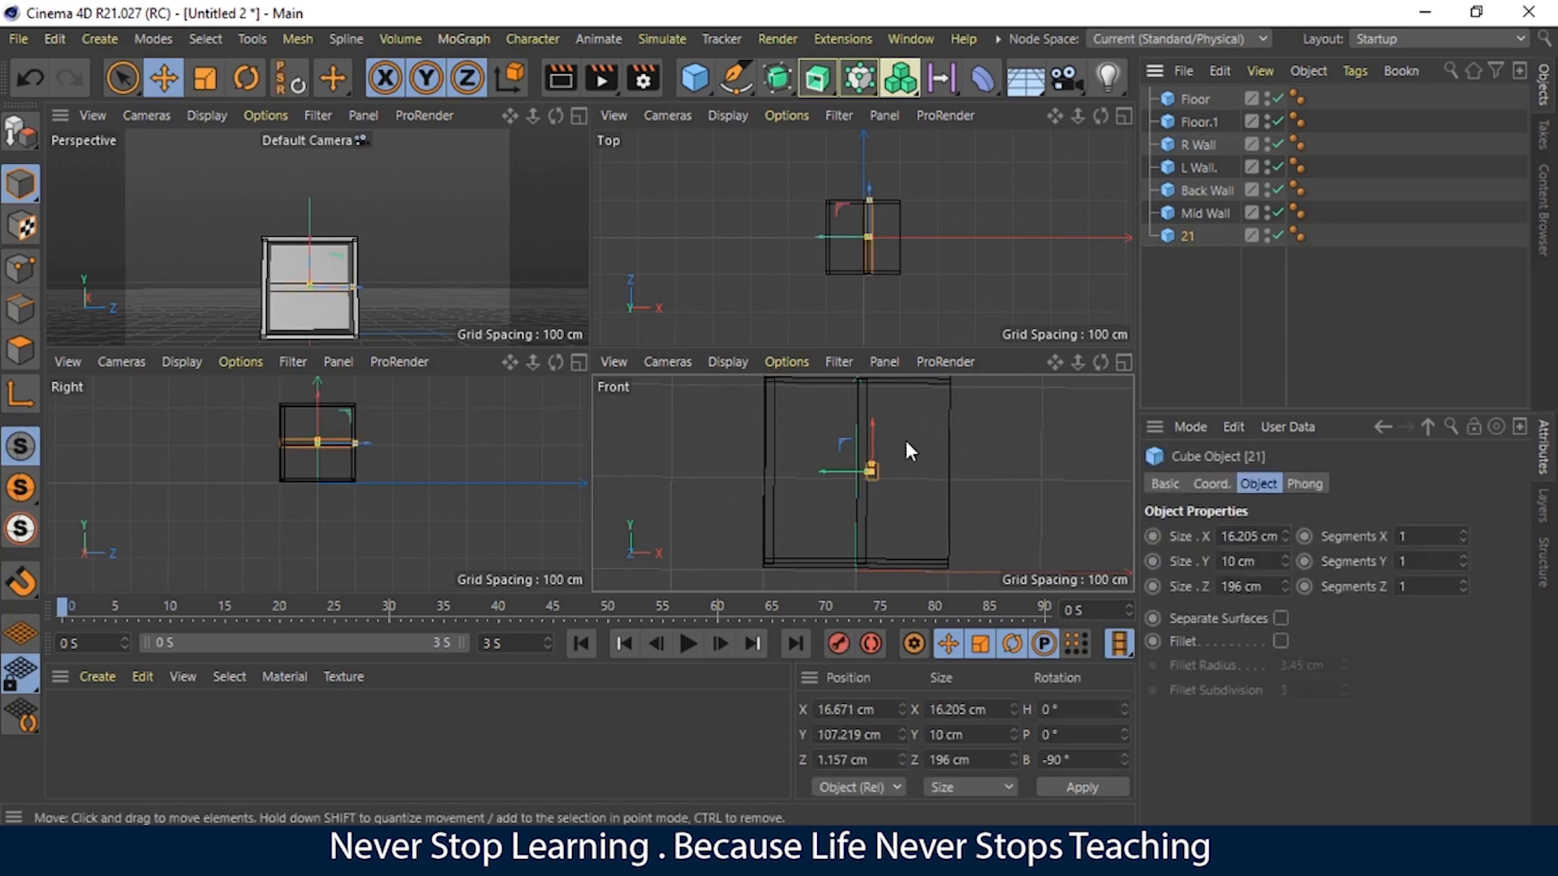
drag(1079, 364, 841, 490)
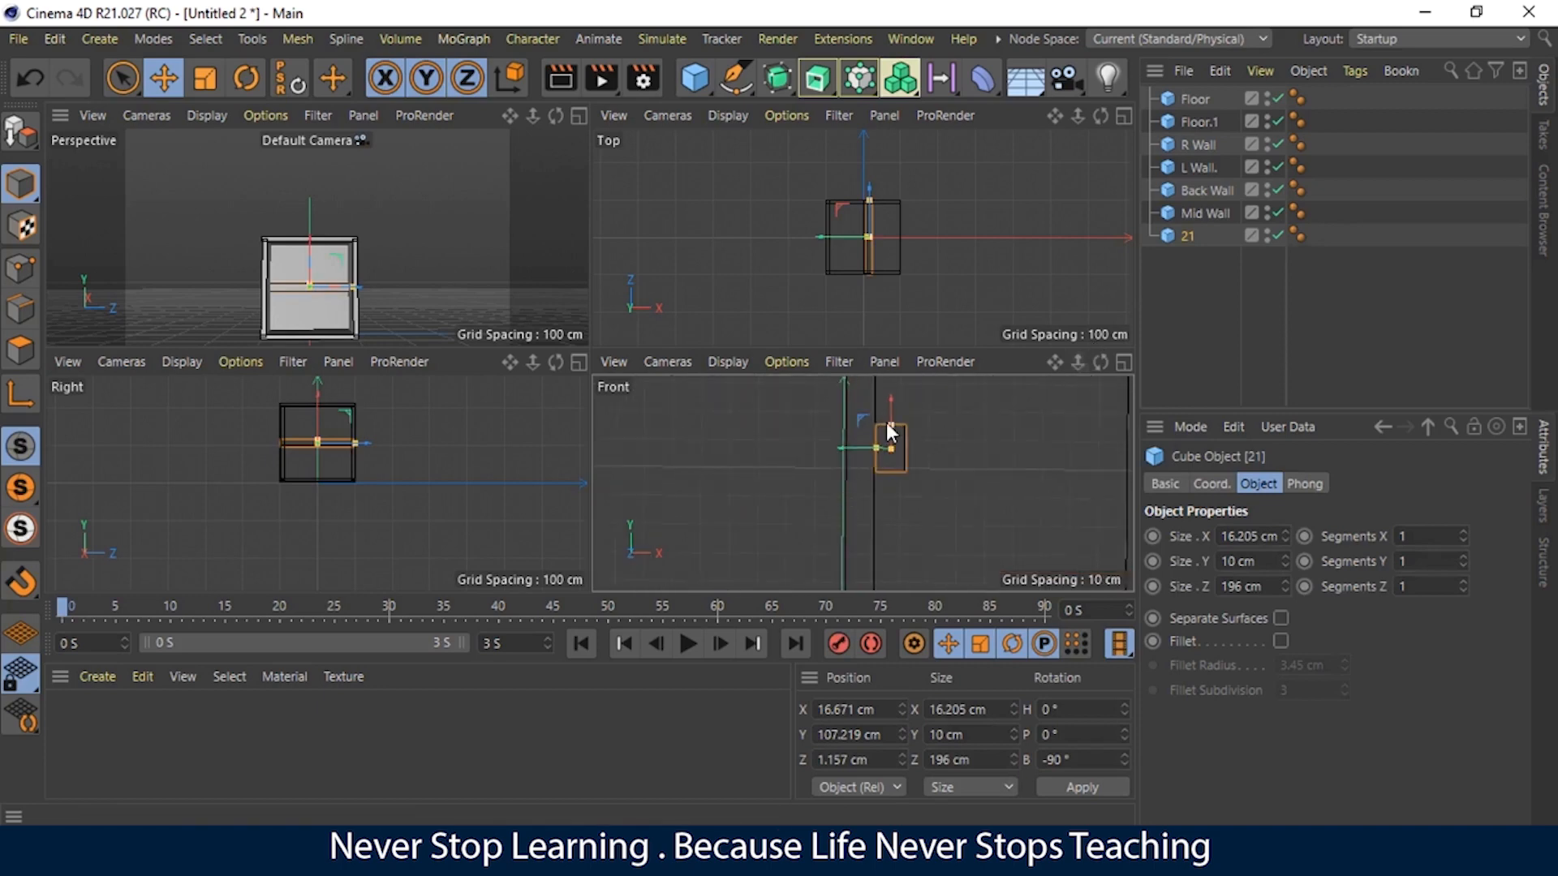
drag(890, 426, 891, 433)
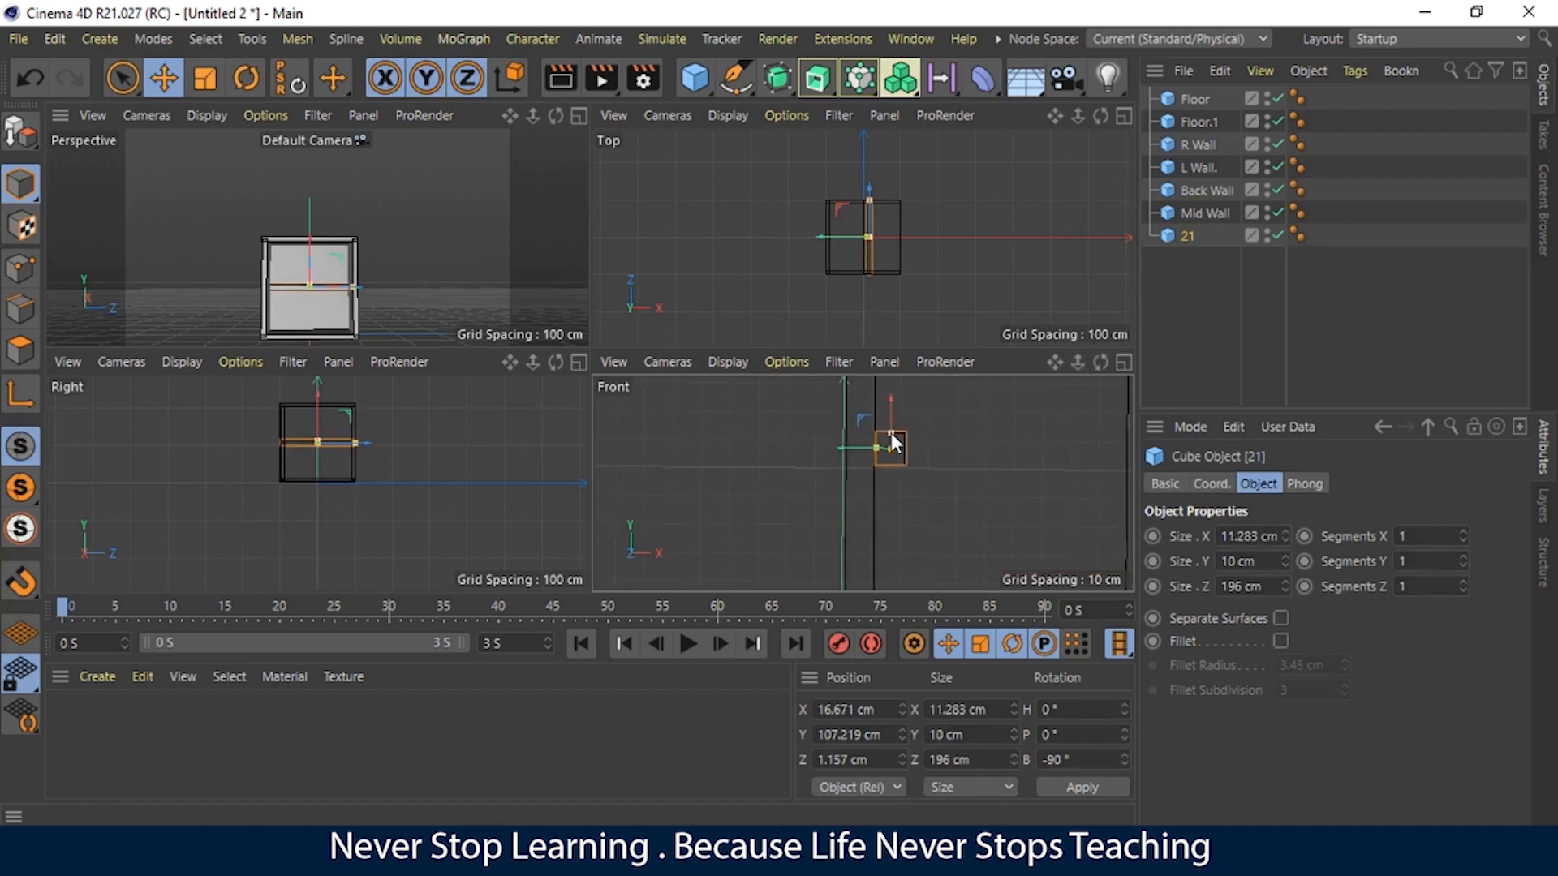
click(947, 418)
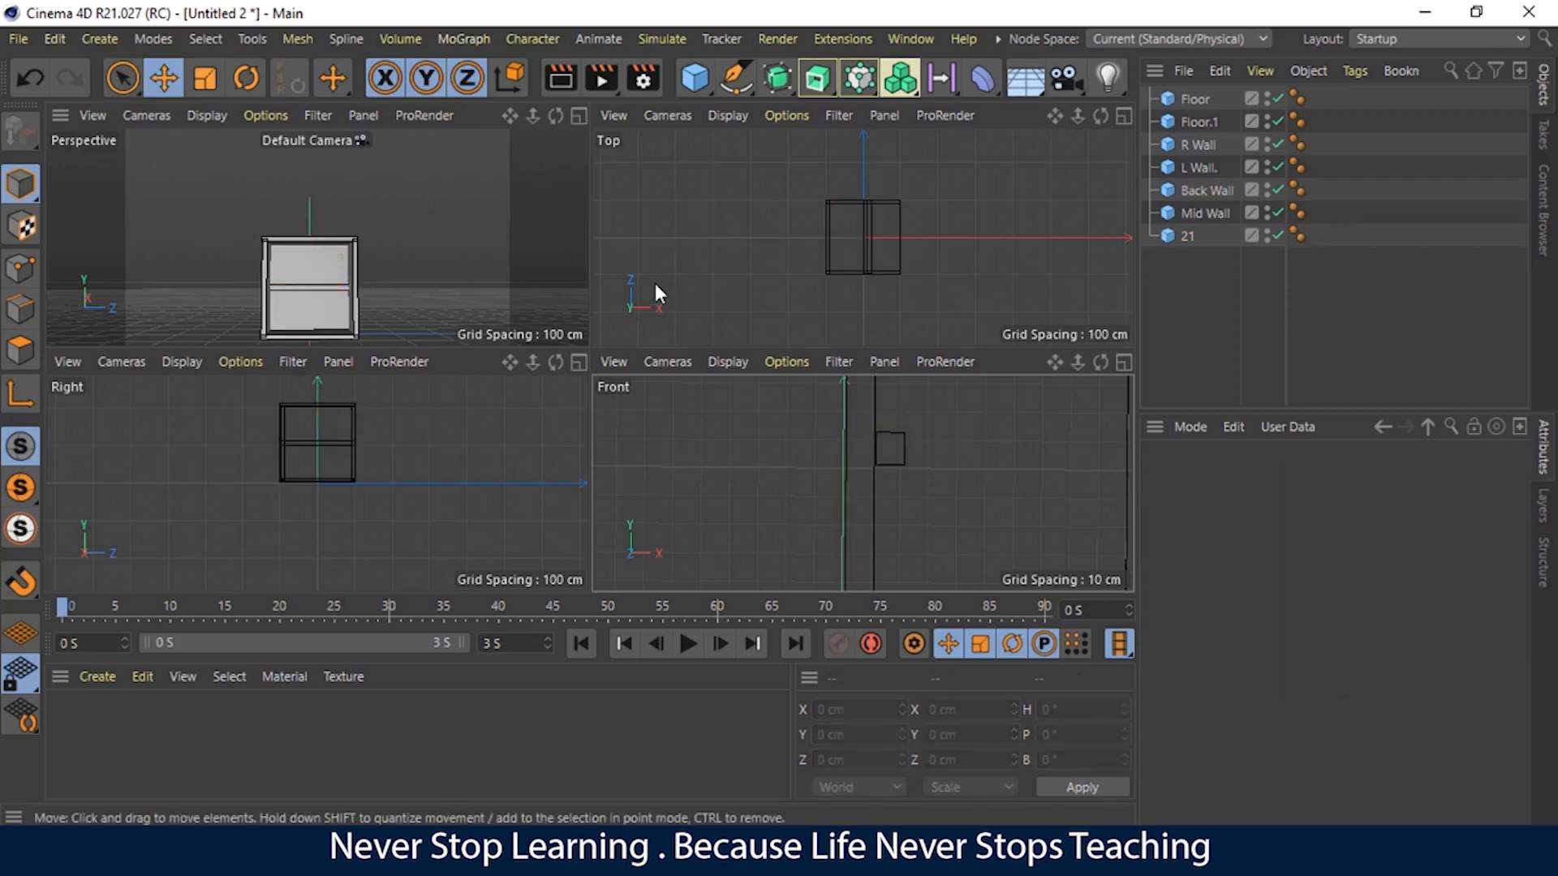
Step: Duplicate slat 21 six times upward along the Mid Wall, with the topmost copy at about 196.67 cm on Y
drag(1079, 363, 613, 215)
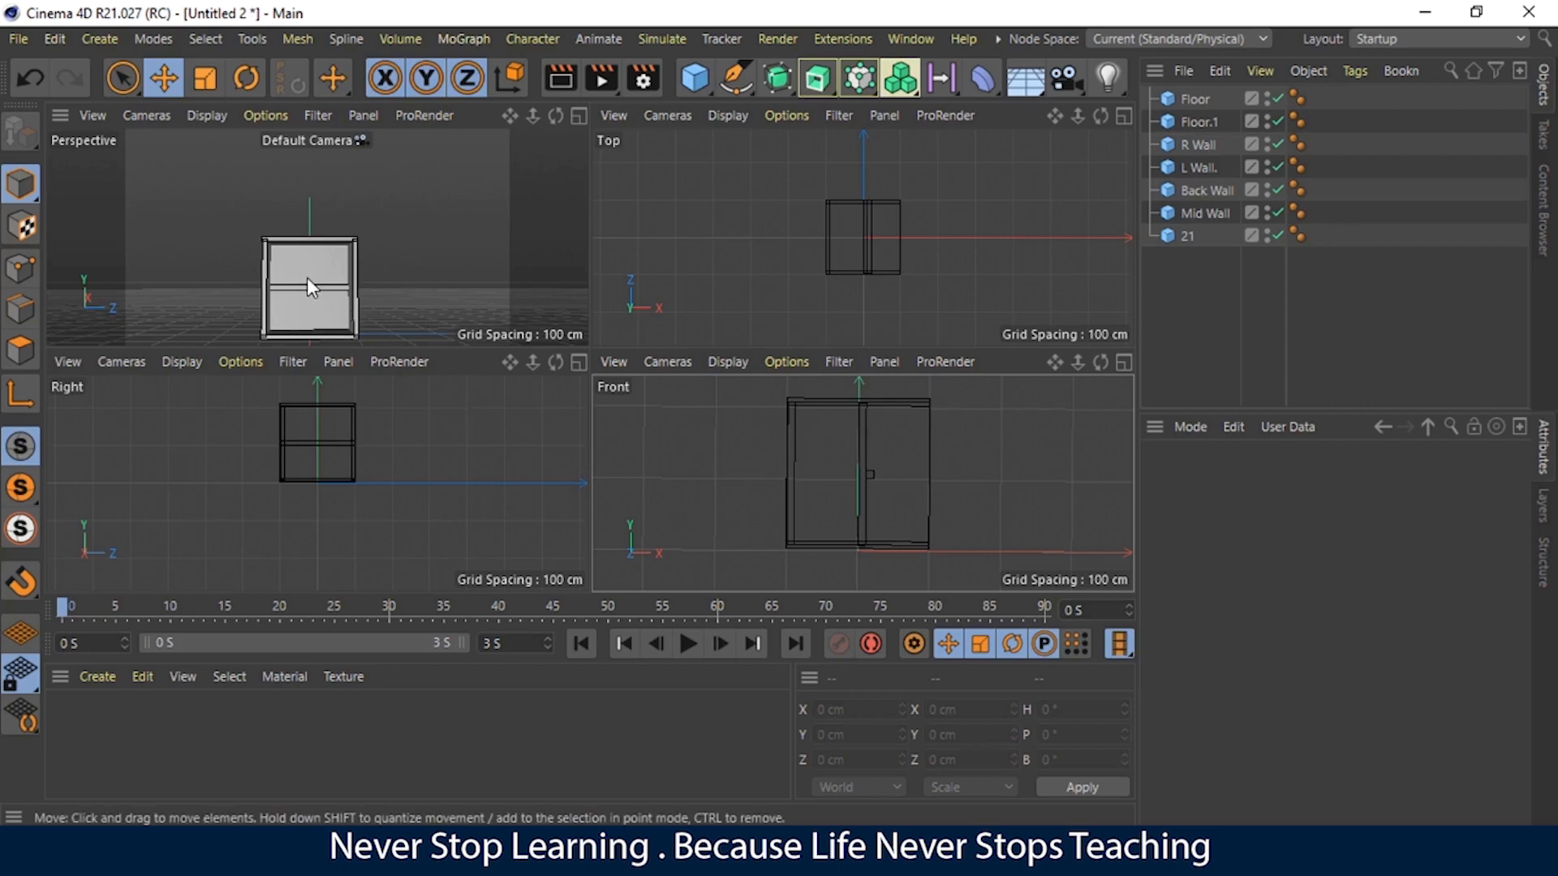
click(1188, 236)
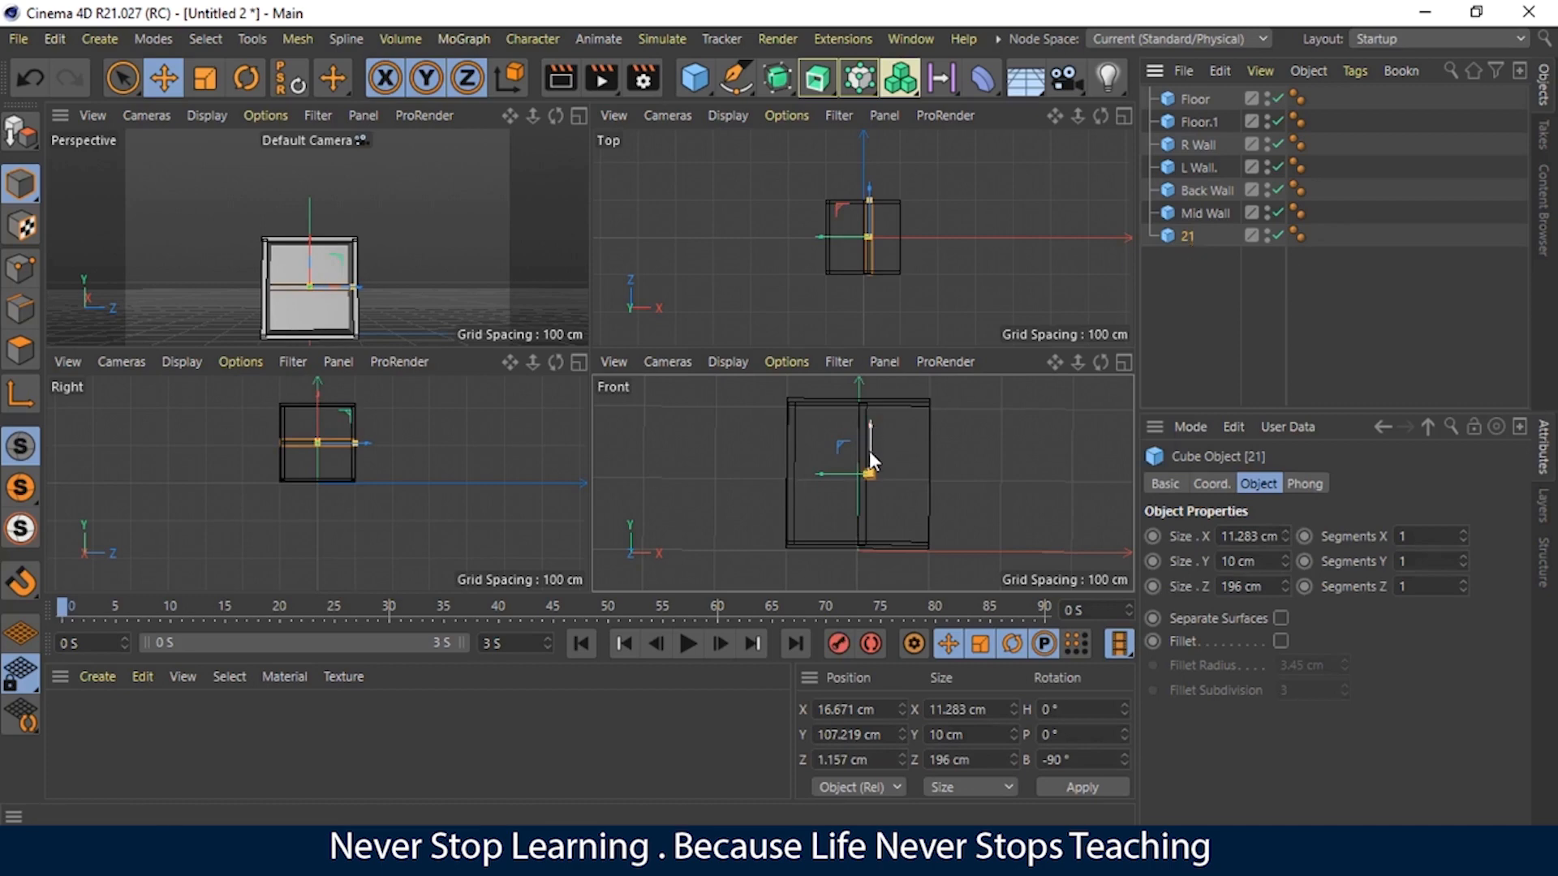
key(y)
key(z)
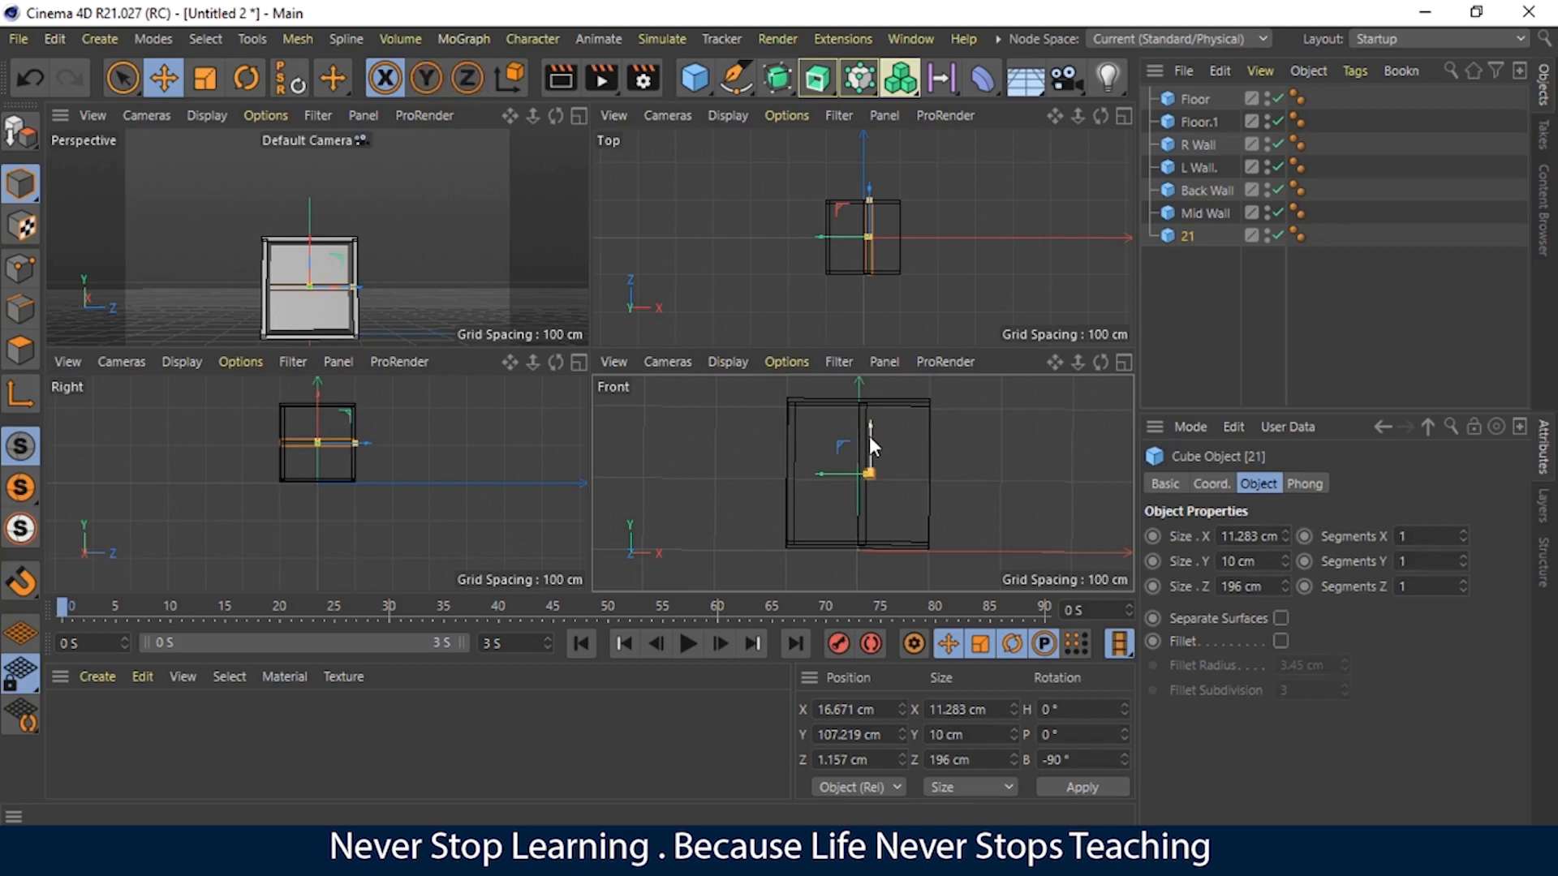
ctrl+drag(870, 436, 870, 388)
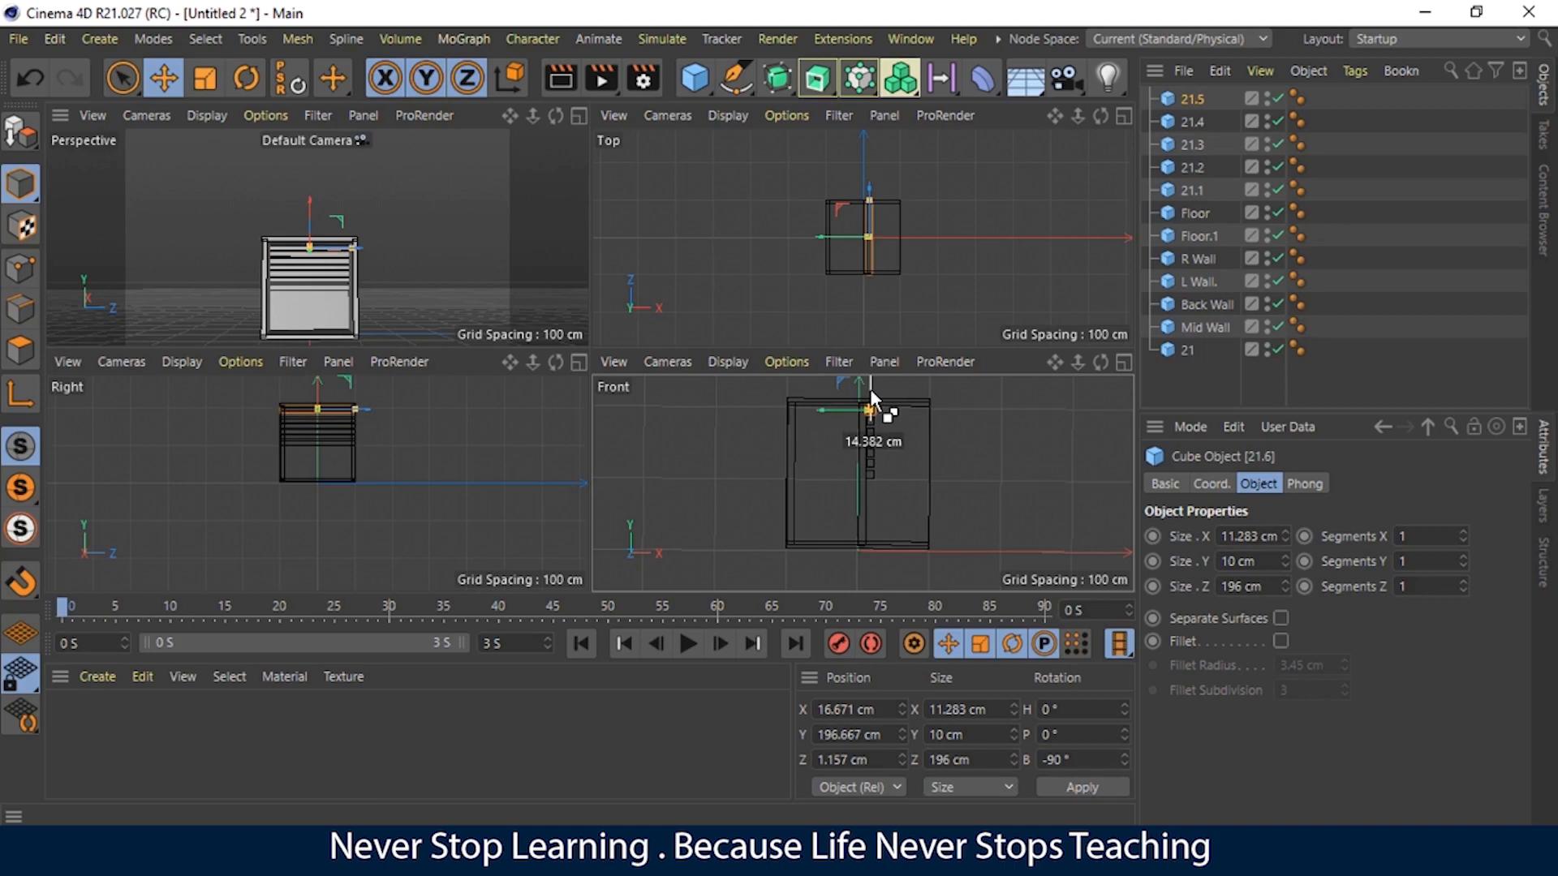
ctrl+drag(870, 388, 870, 388)
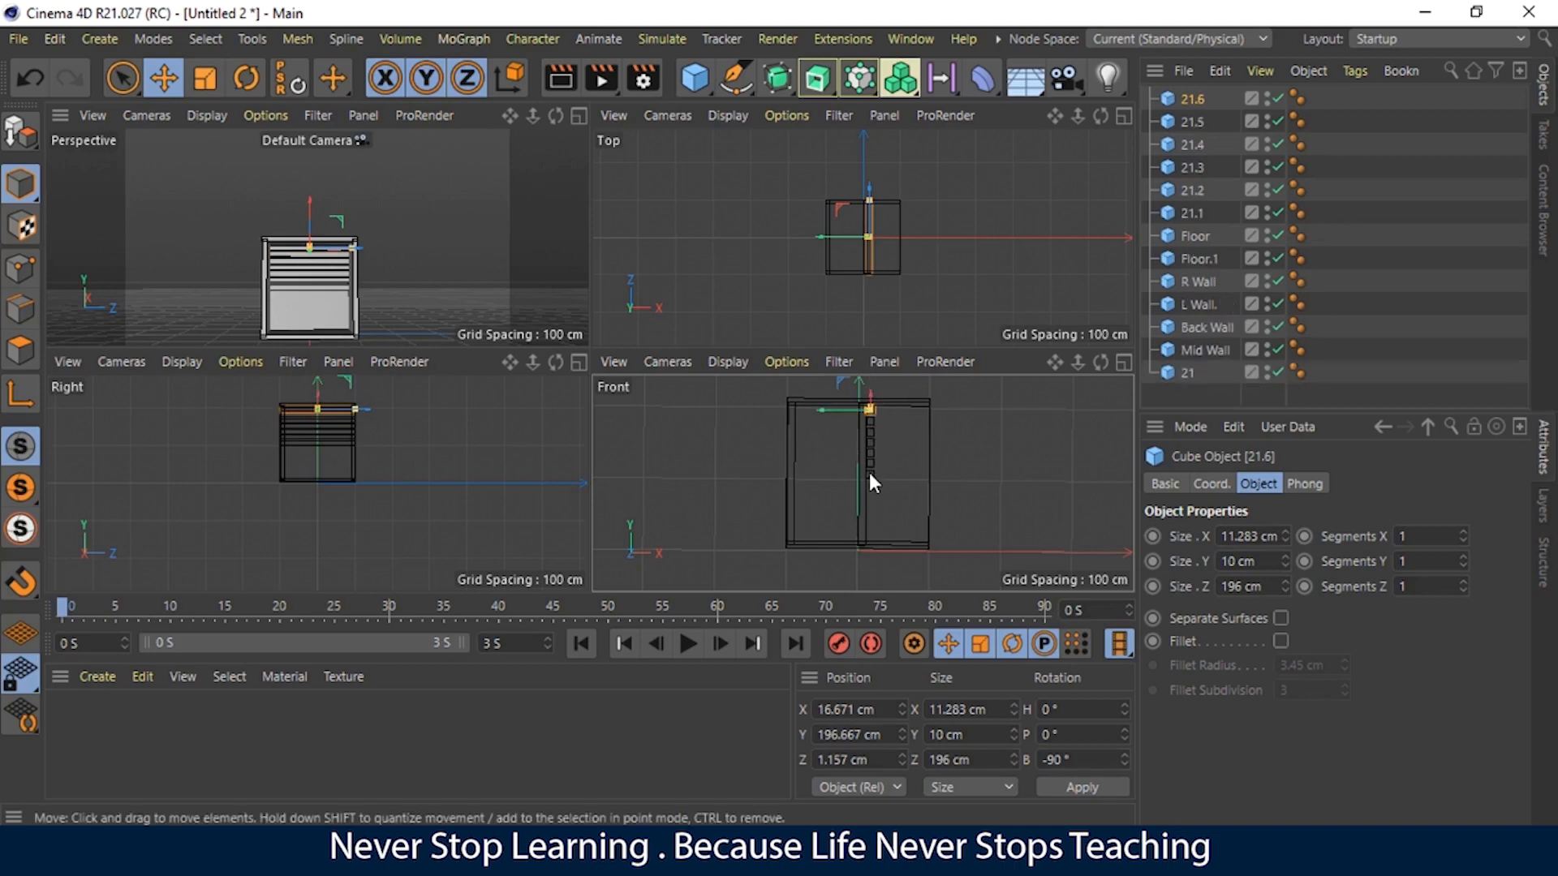
Step: Duplicate slat 21 twice downward in the front view, with the lowest copy at about 73.7 cm on Y
click(869, 472)
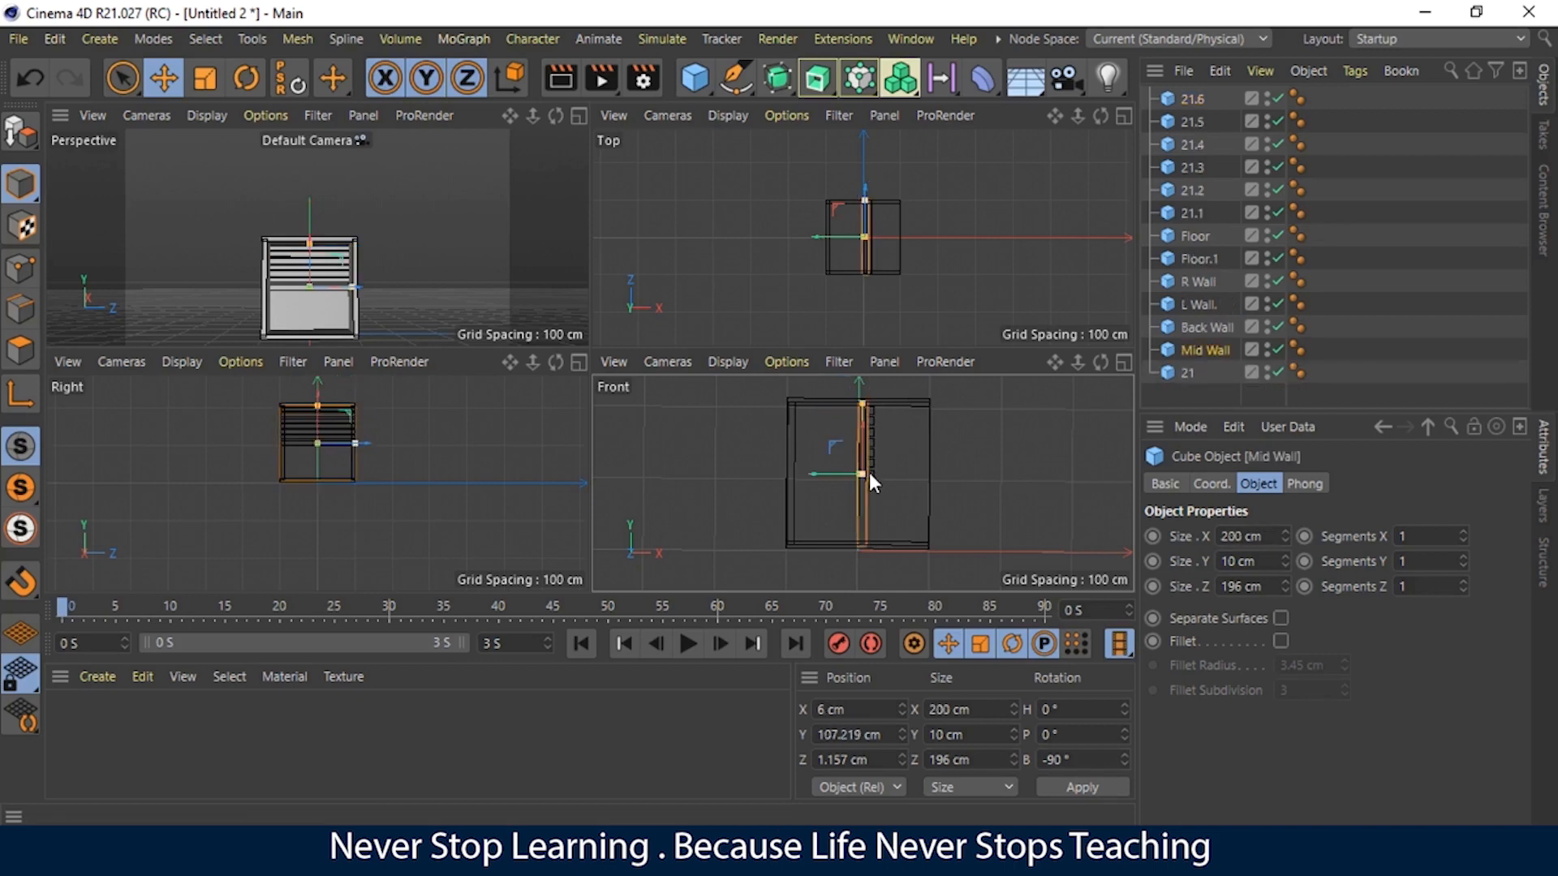
click(1201, 374)
ctrl+drag(872, 446, 877, 481)
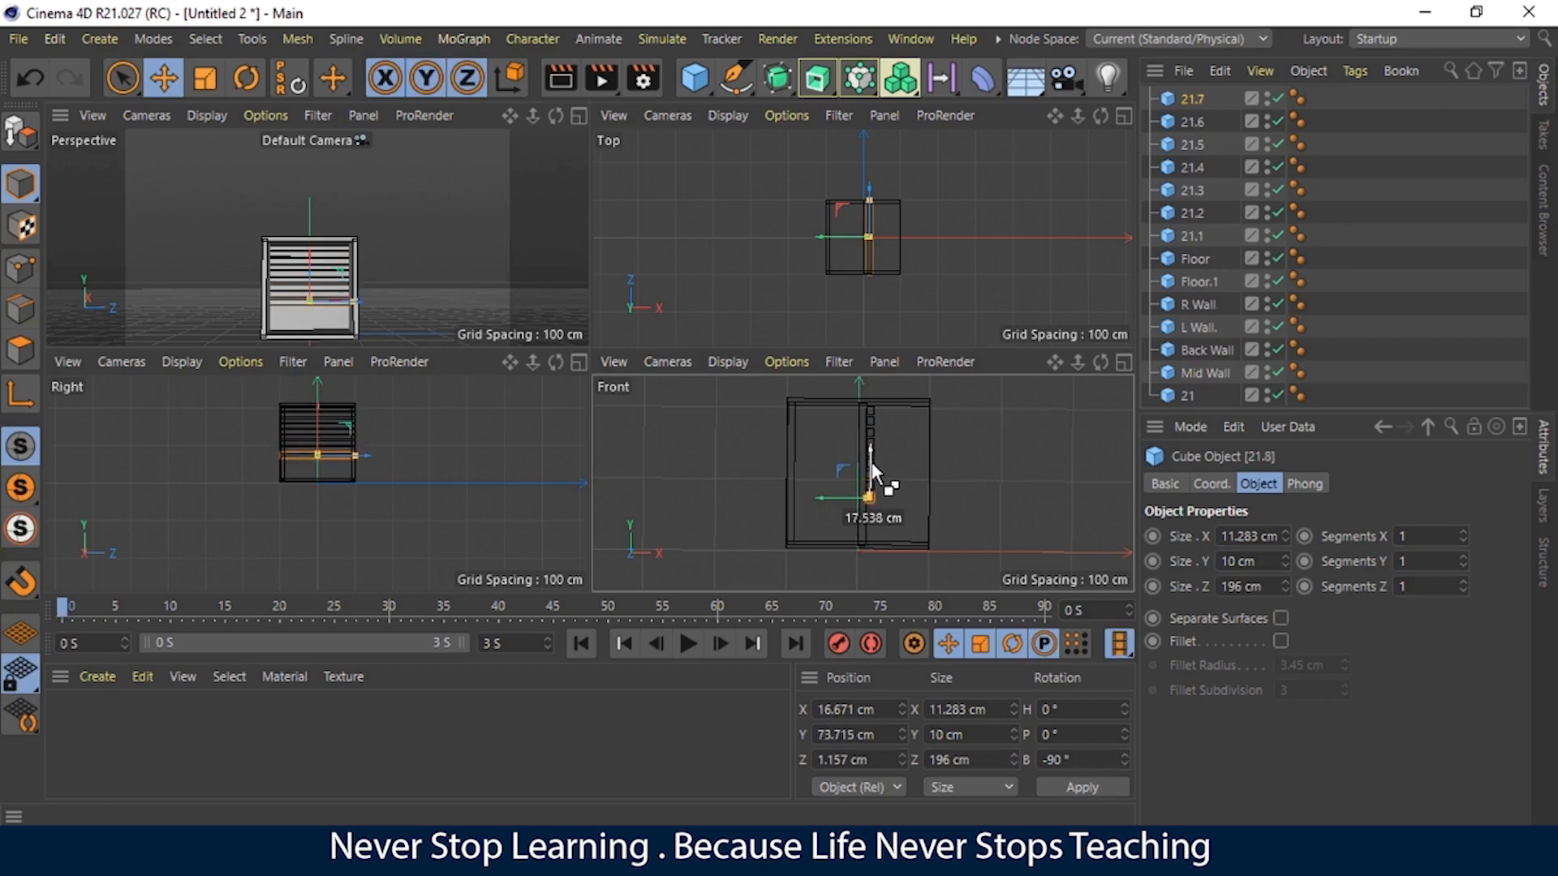
click(971, 468)
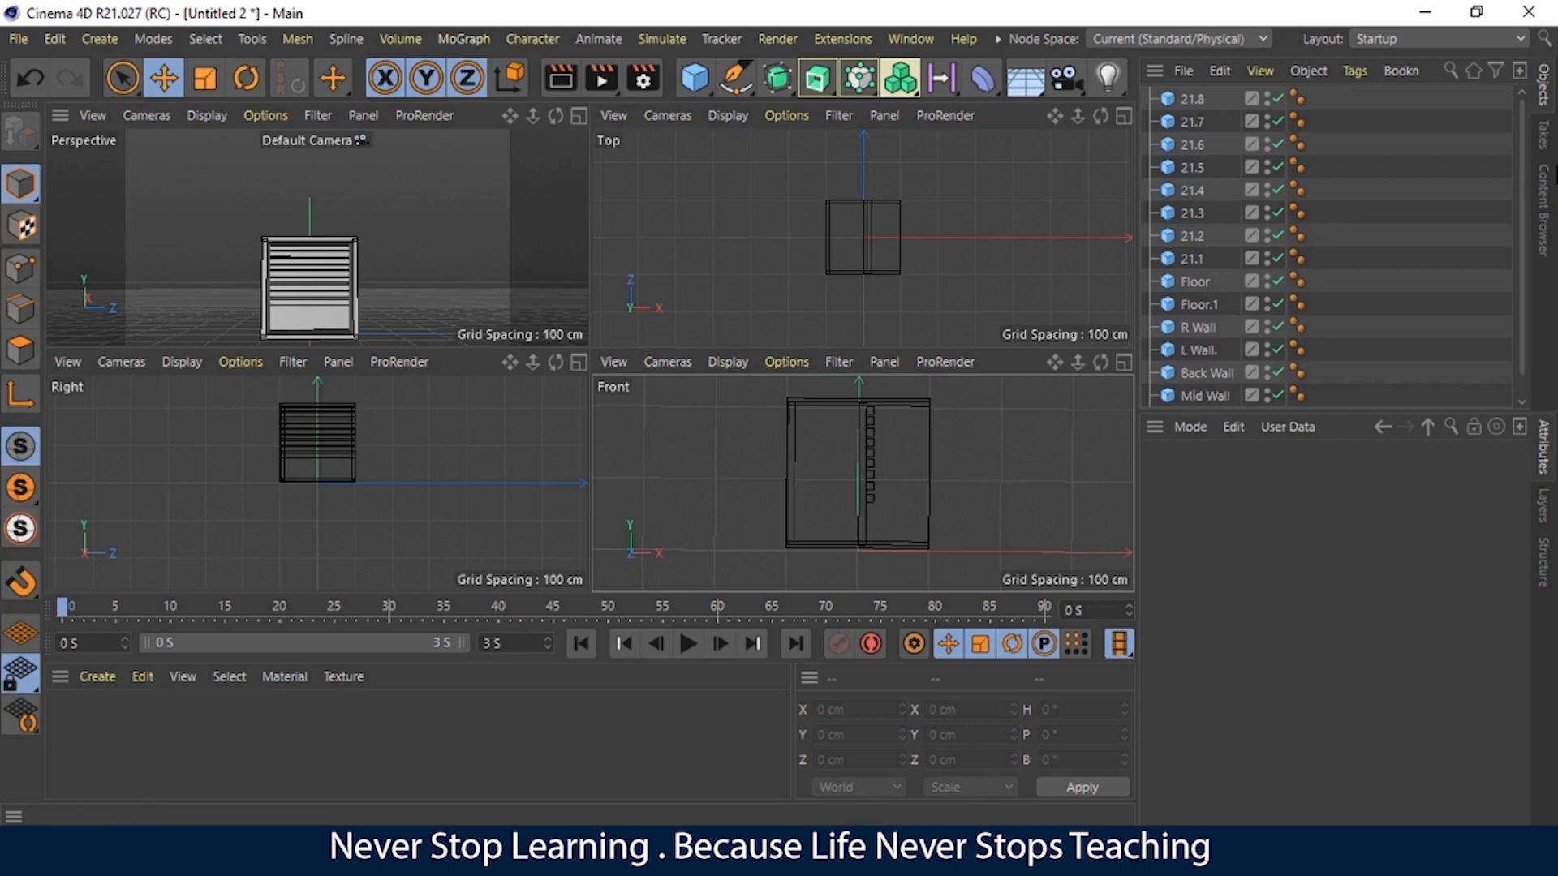
Step: Place object 21 directly after 21.1 in the object list and duplicate it twice more down towards the floor
drag(1524, 198, 1526, 341)
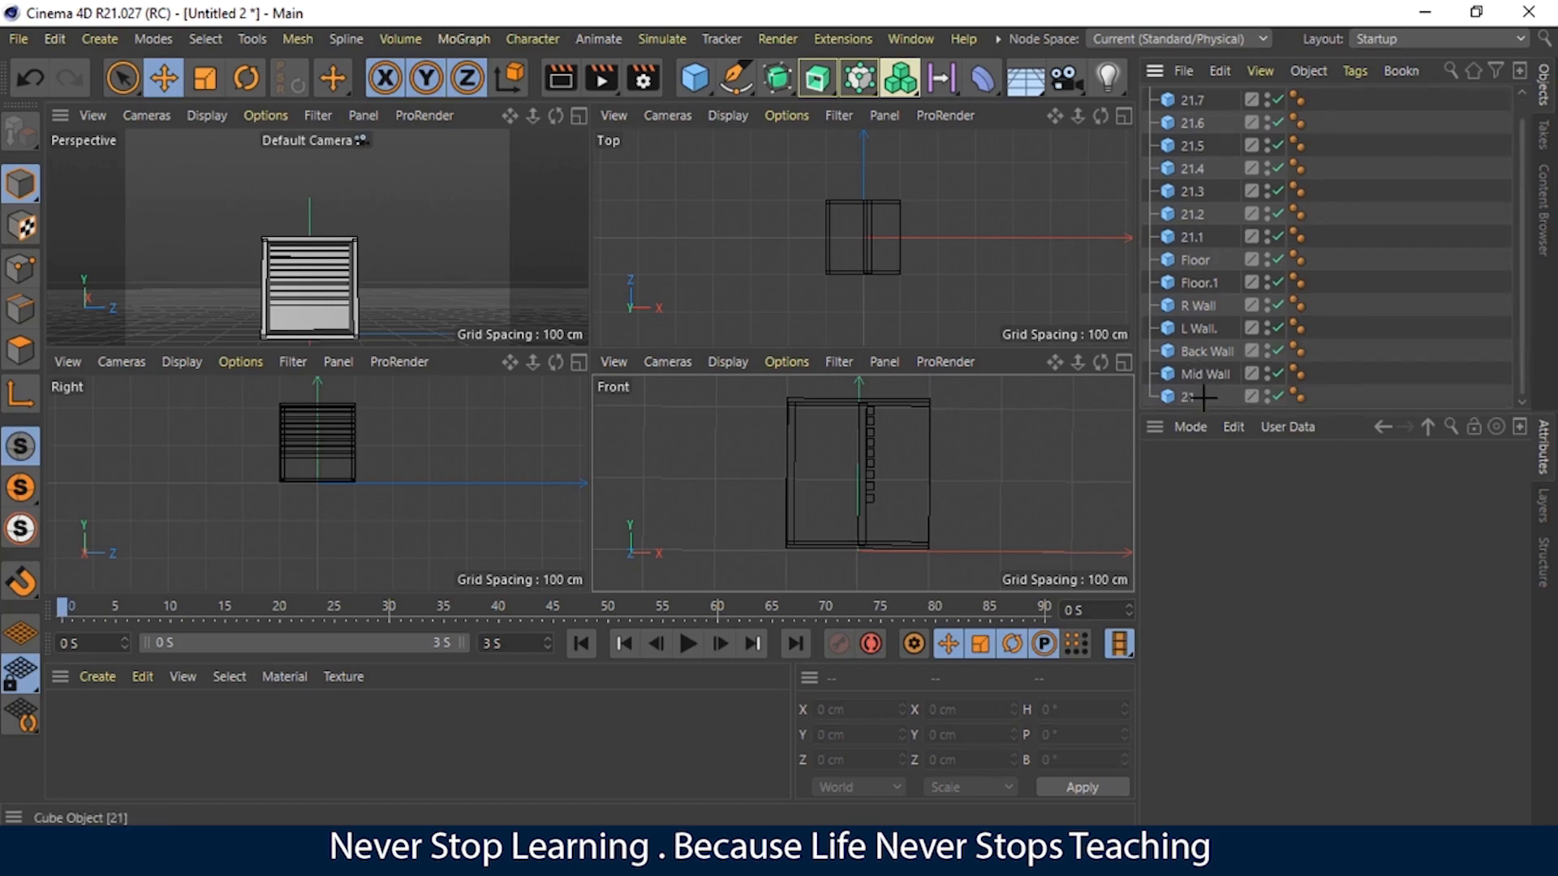
drag(1202, 397, 1190, 253)
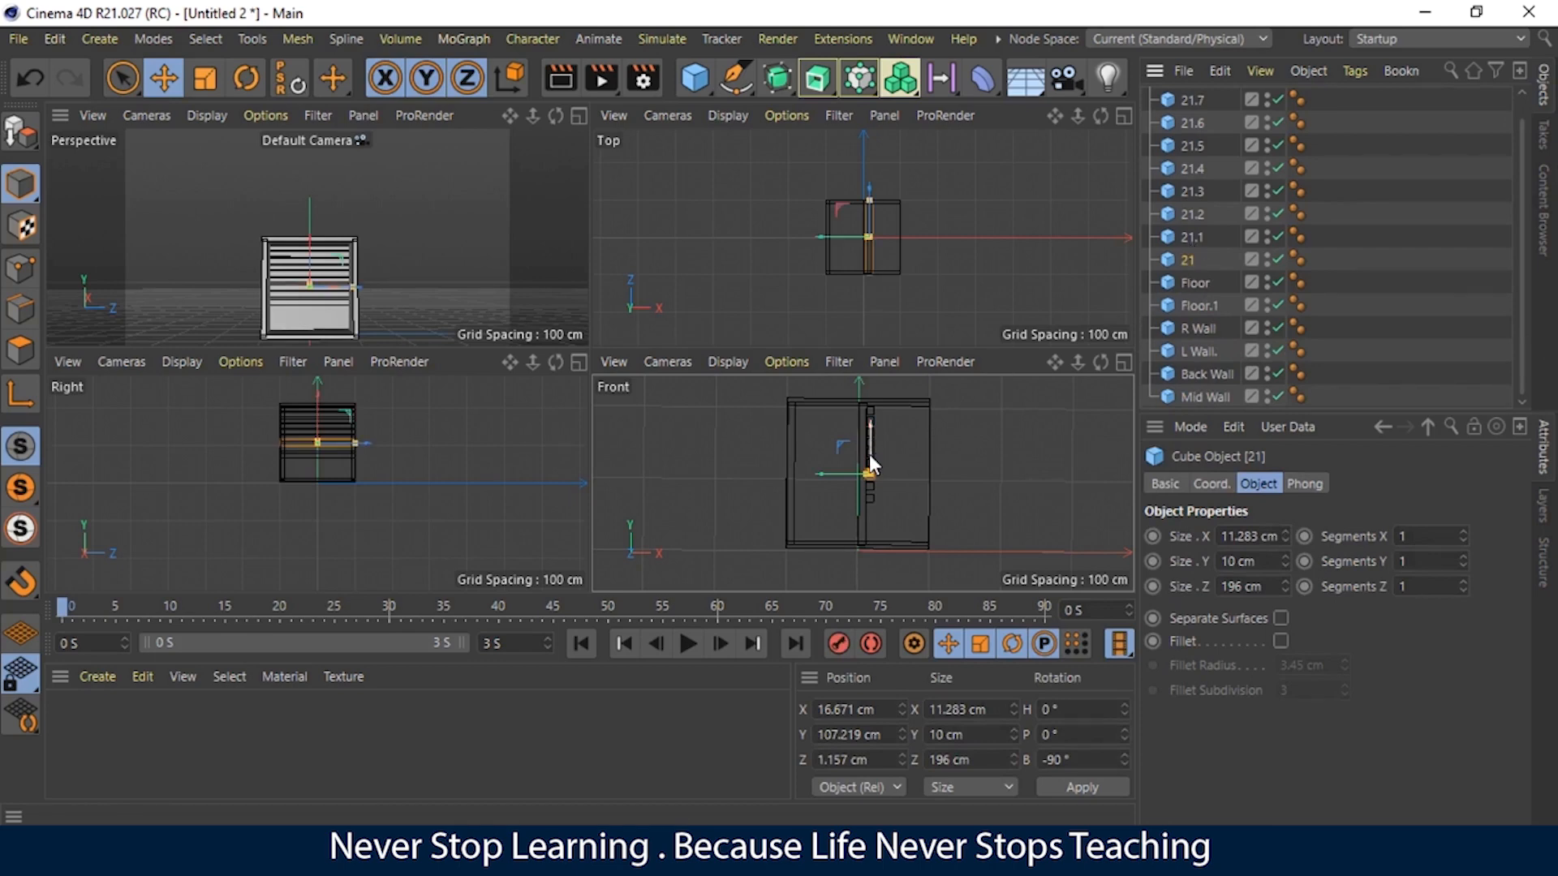
ctrl+drag(870, 454, 869, 500)
click(994, 500)
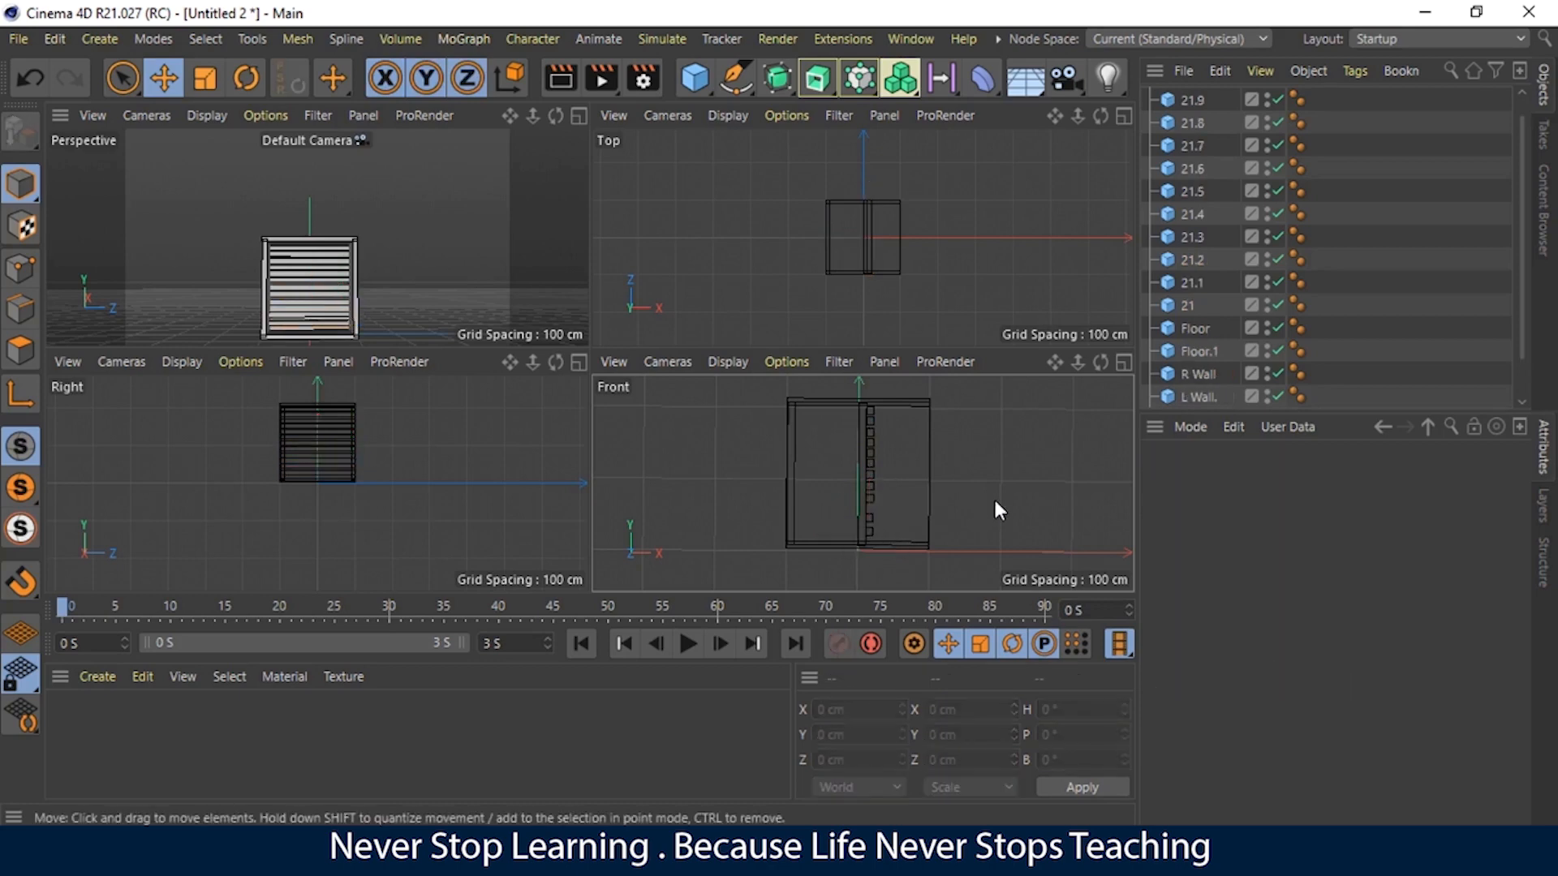
Step: Duplicate slat 21.8 downward to about 59.6 cm on Y
mouse_move(1078, 363)
mouse_down()
mouse_move(1096, 362)
mouse_move(1080, 361)
mouse_up()
click(873, 509)
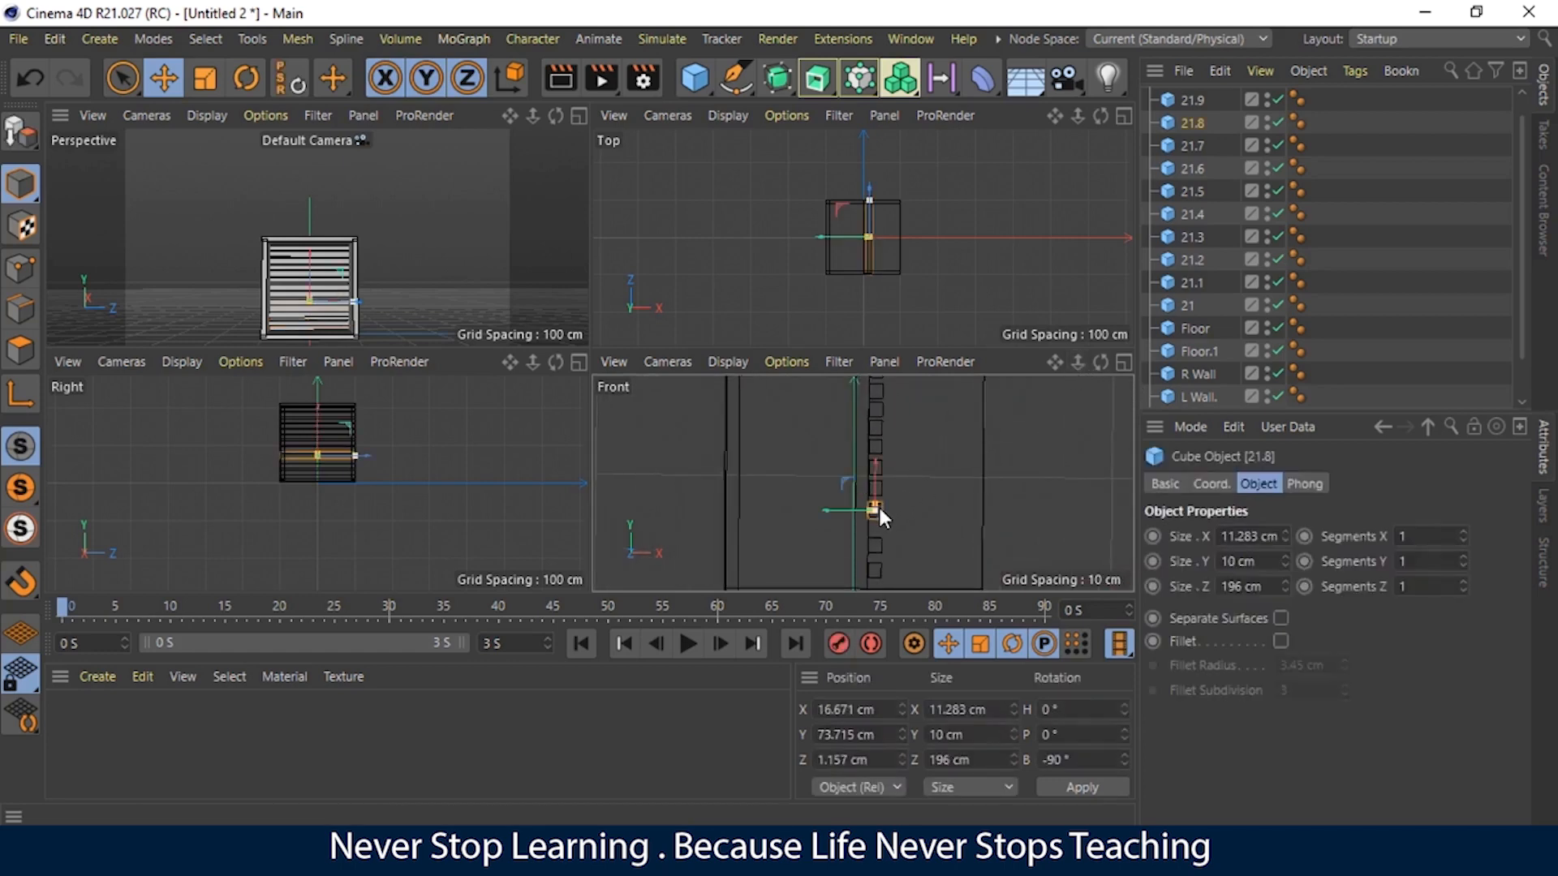
ctrl+drag(875, 489, 878, 520)
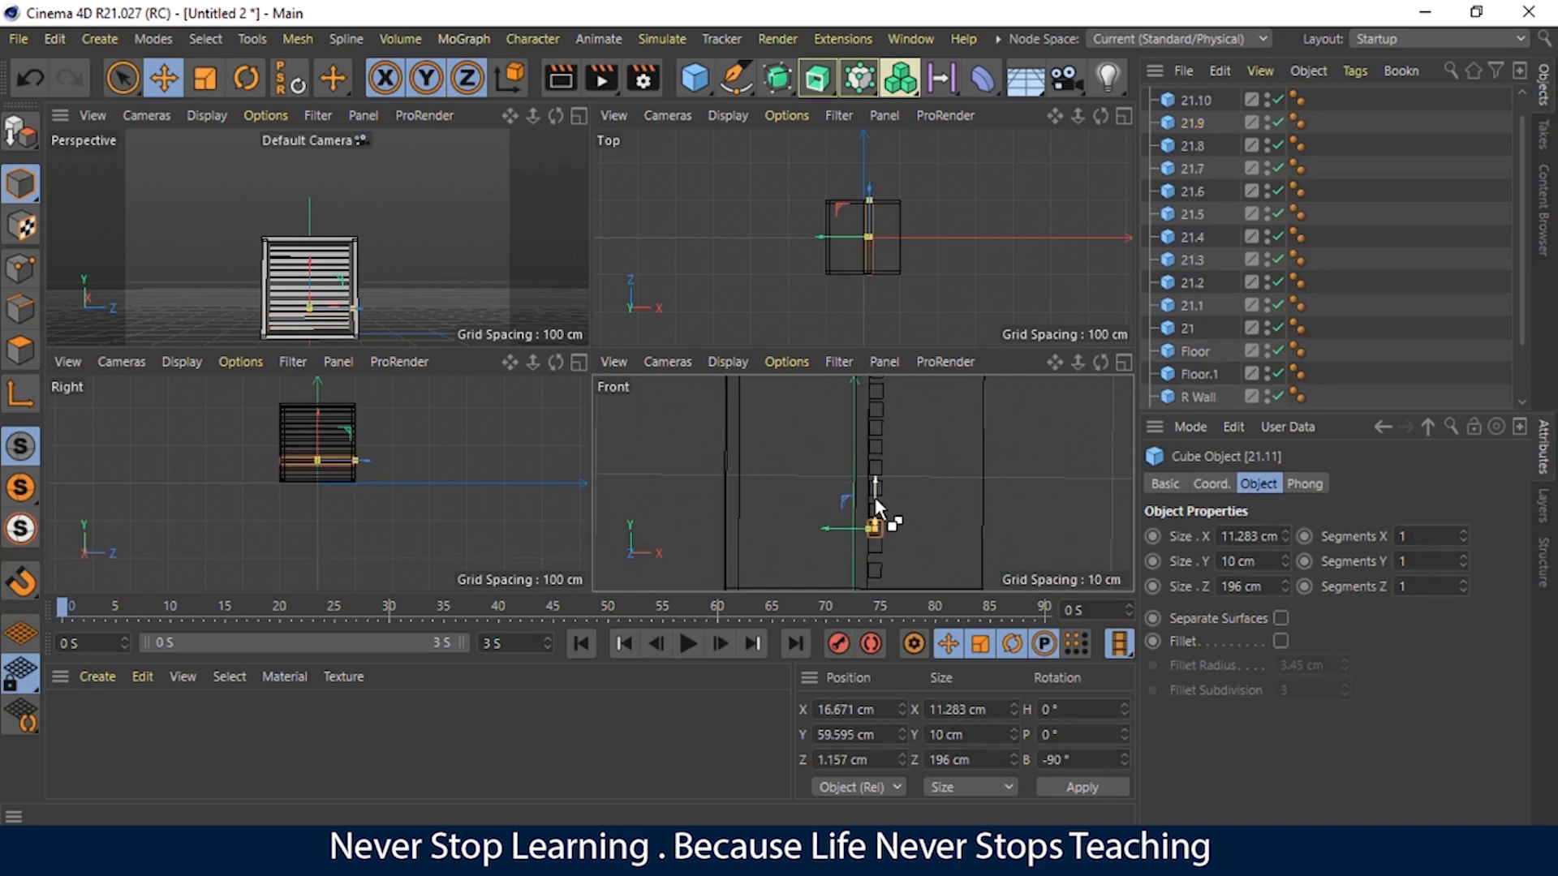
Step: Lower the two bottom slats slightly, placing 21.10 at about 24.75 cm on Y and 21.9 just above it
click(876, 555)
drag(874, 548, 875, 553)
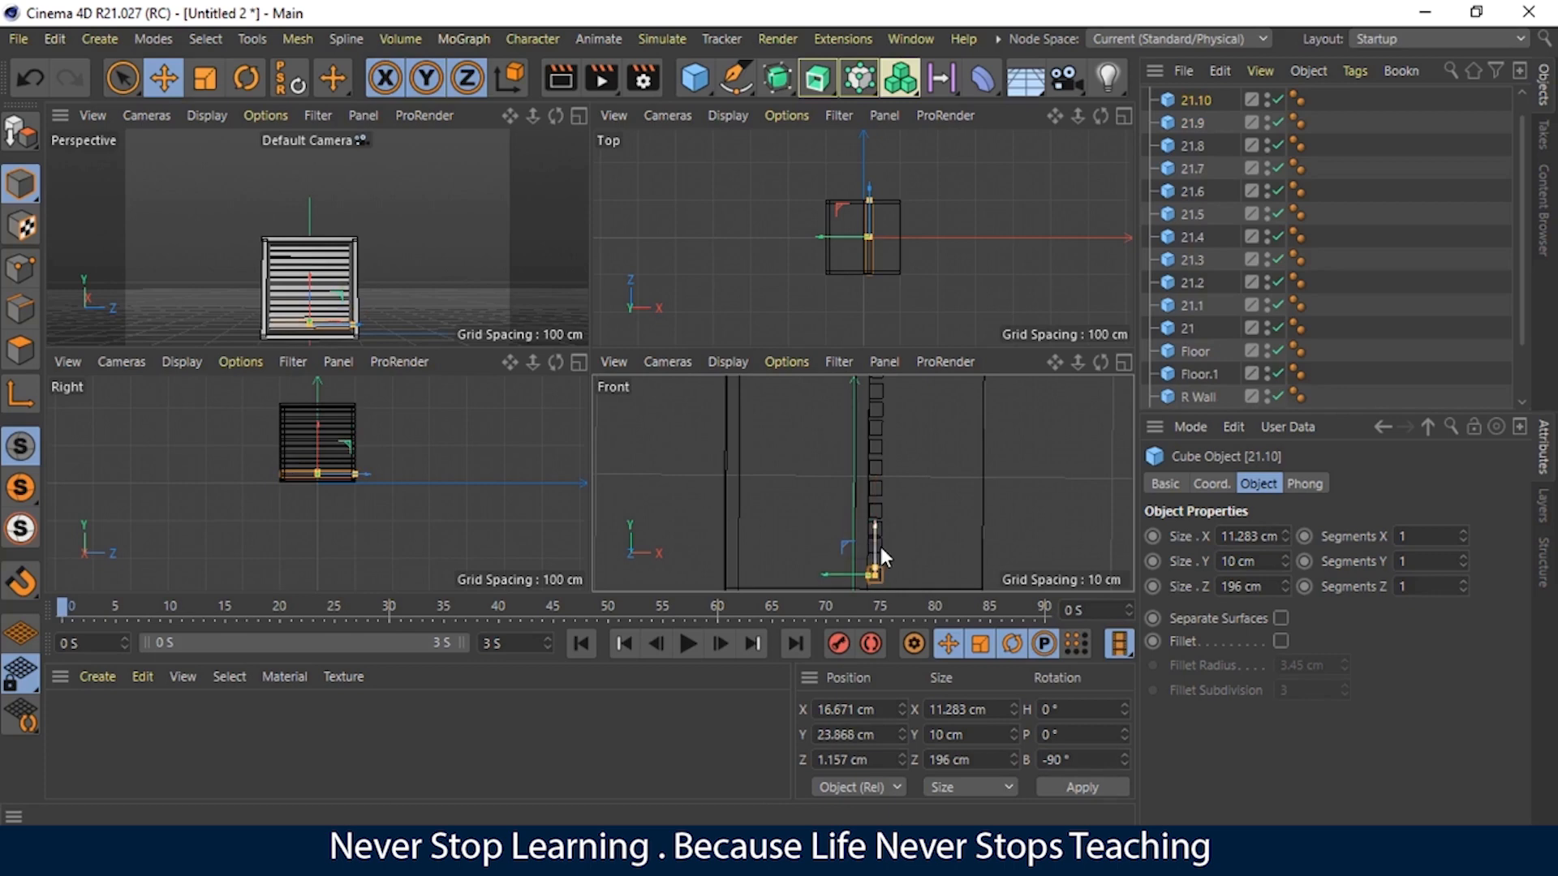
click(892, 533)
click(878, 542)
drag(875, 524, 876, 536)
click(920, 523)
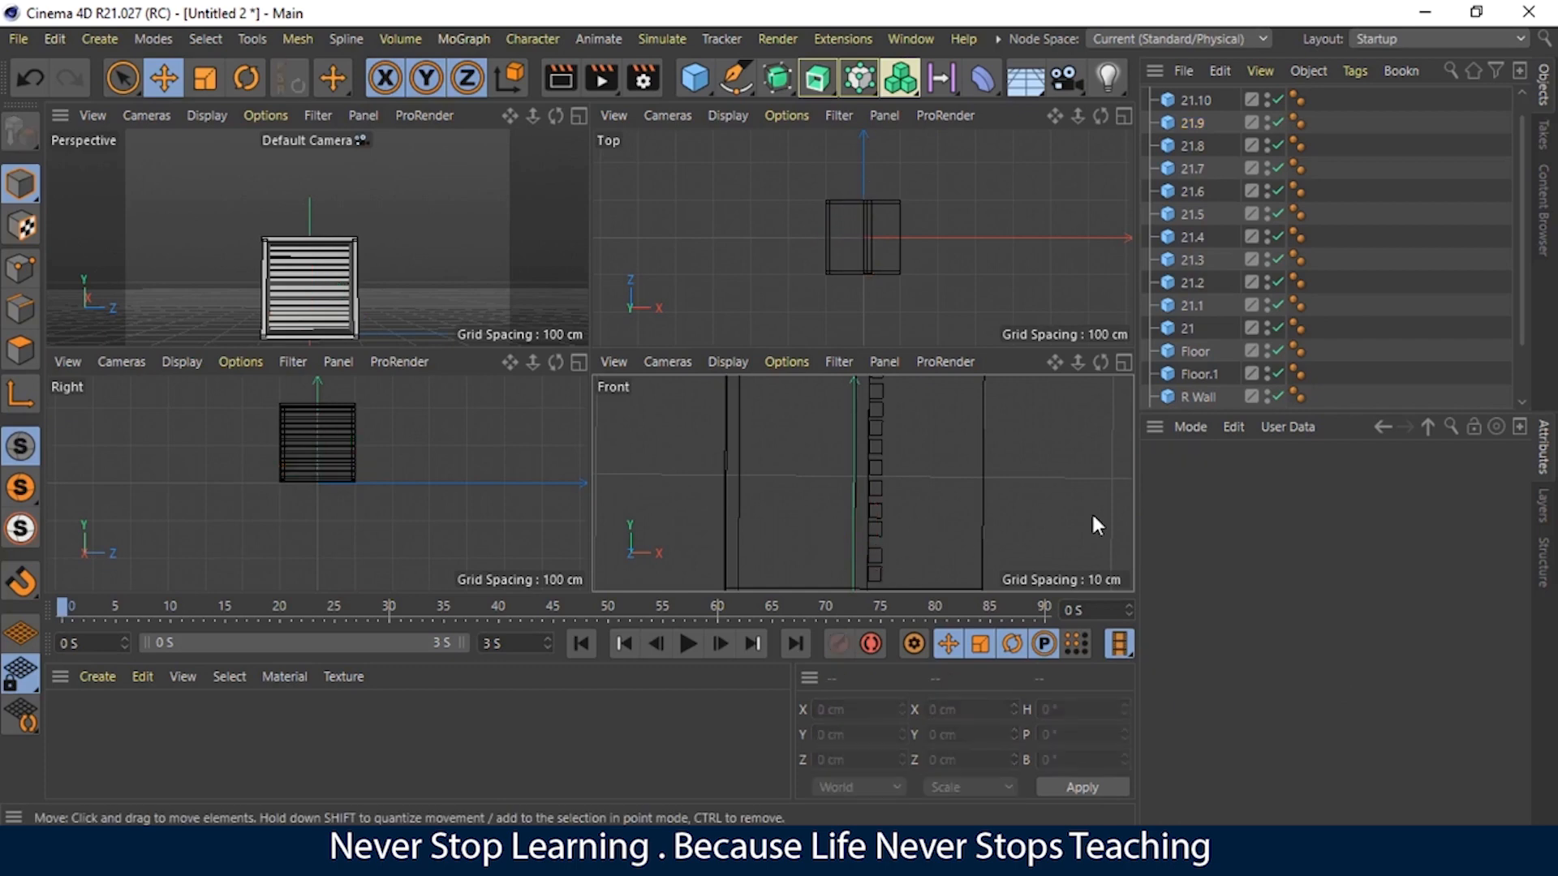
Step: Lower slat 21.10 close to the floor, bring slat 21.9 down above it with a small gap, and deselect
drag(1058, 363, 1059, 317)
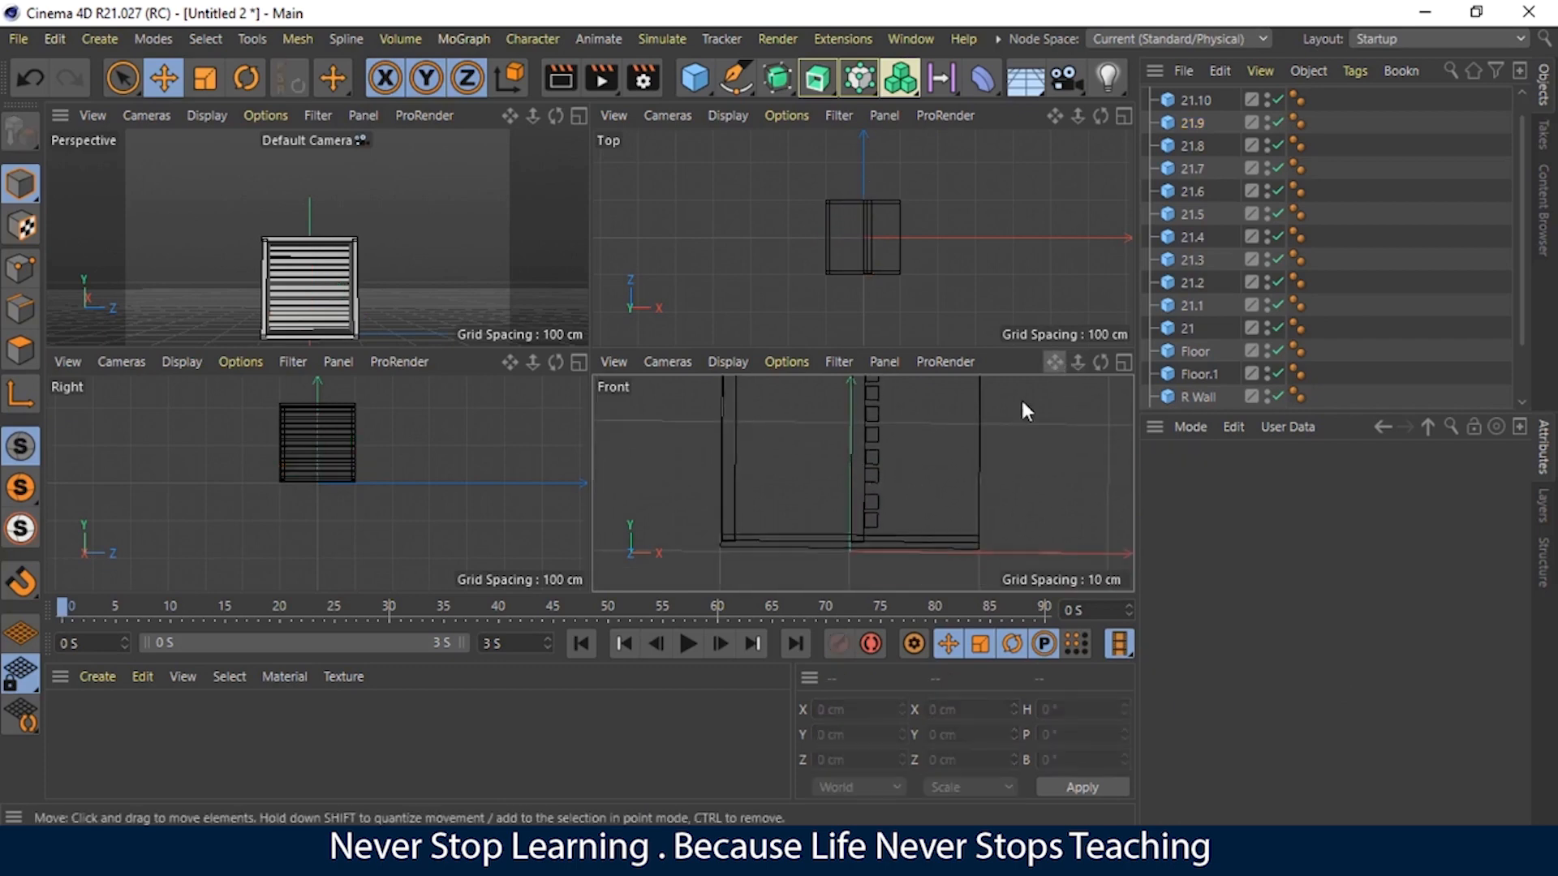
click(875, 514)
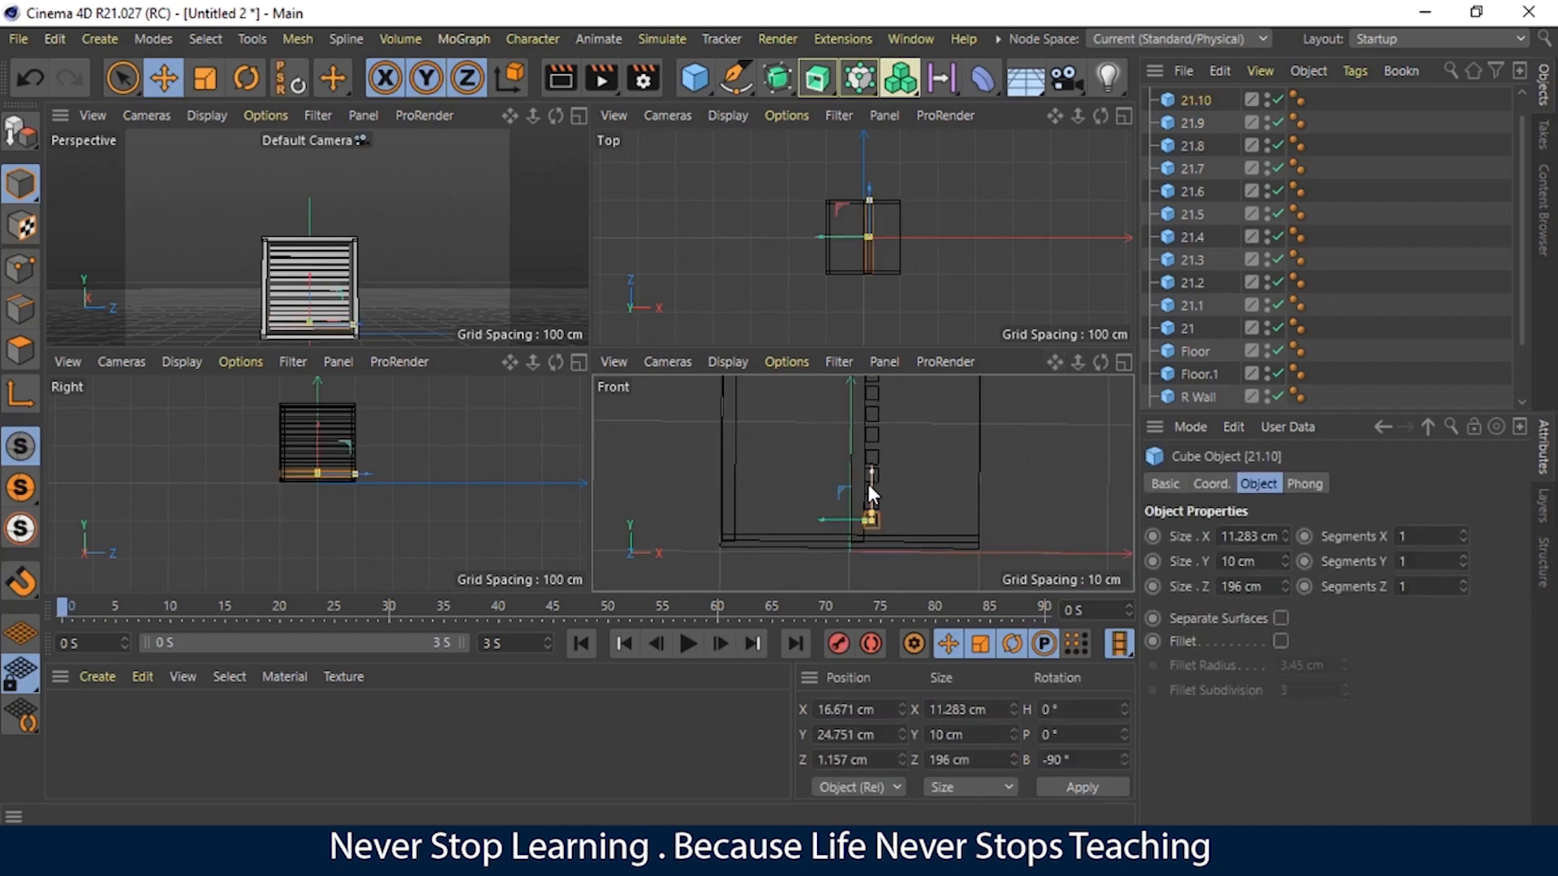
drag(868, 484, 869, 514)
click(881, 495)
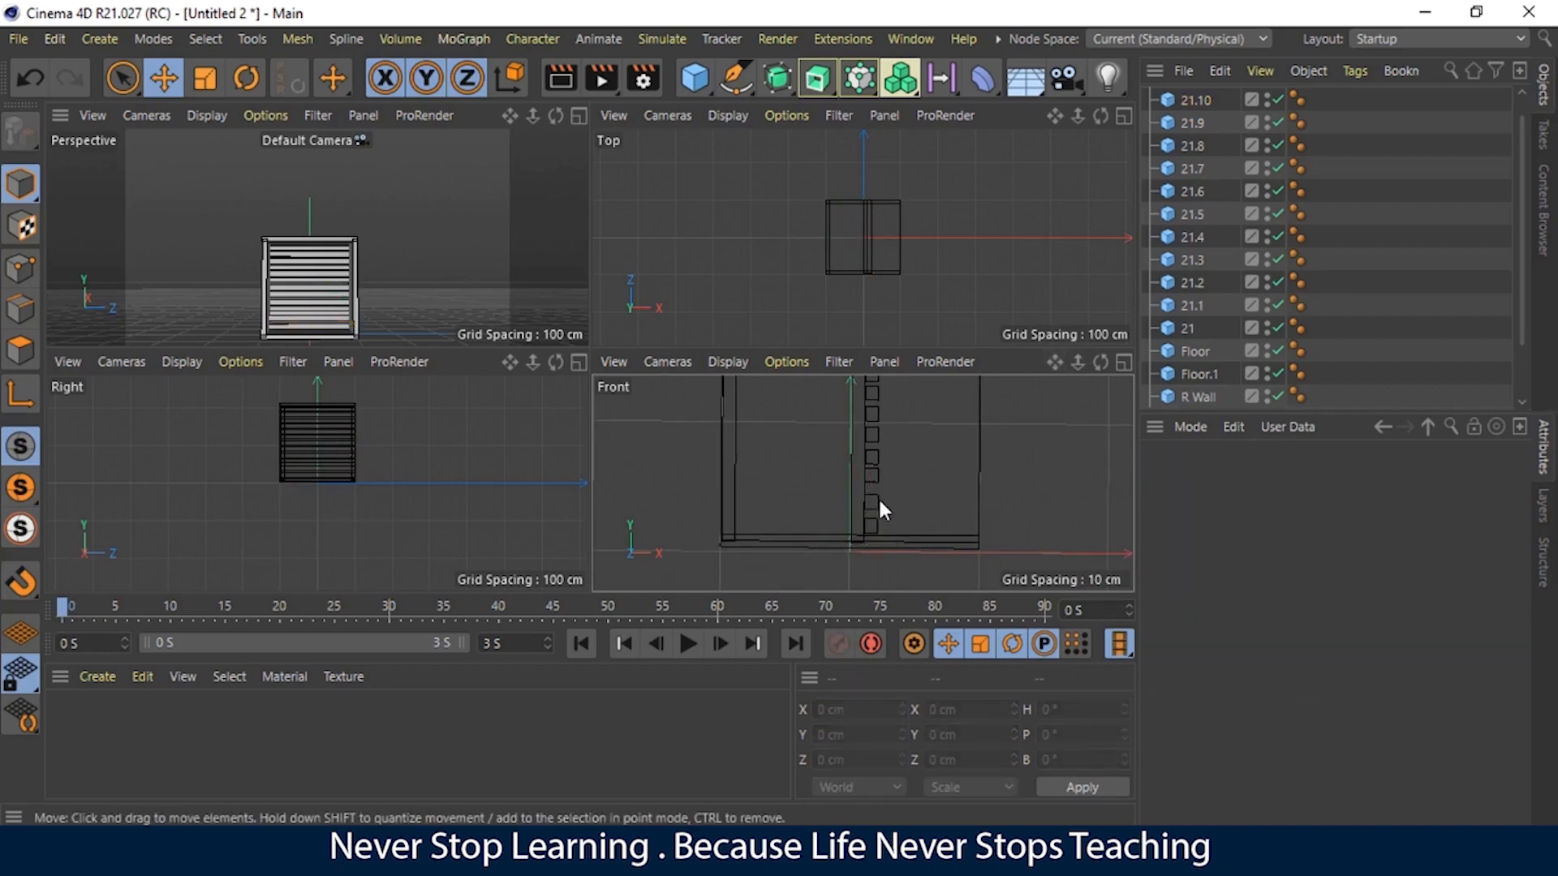
click(877, 505)
drag(871, 478, 870, 478)
click(897, 475)
Step: Lower slats 21.11 and 21.8 one after the other to match the even gaps of the bottom slats
click(878, 476)
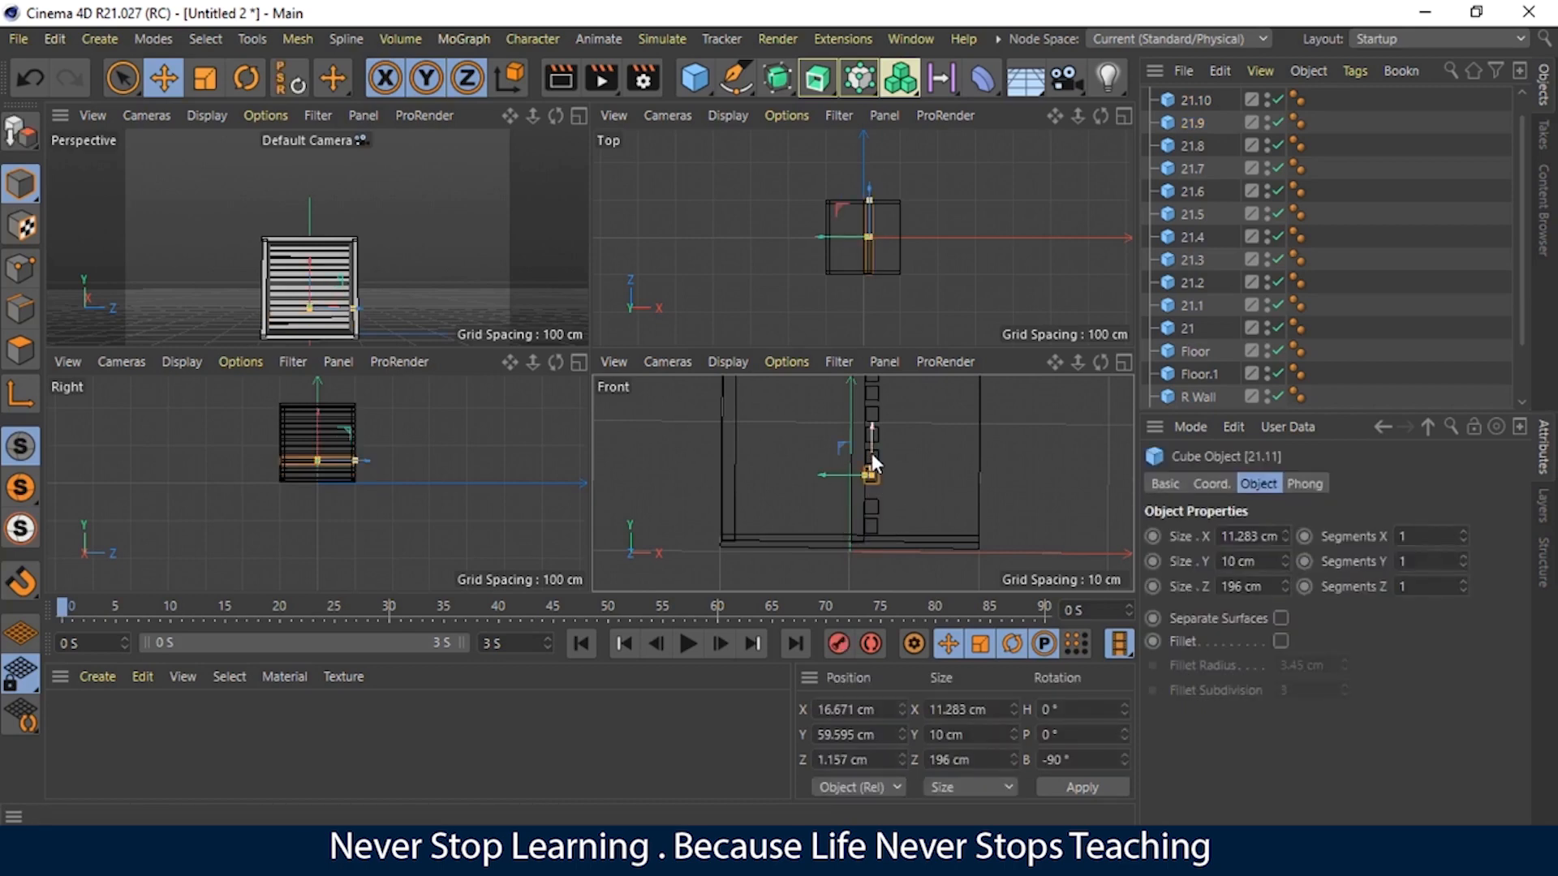
drag(871, 449, 871, 461)
click(906, 456)
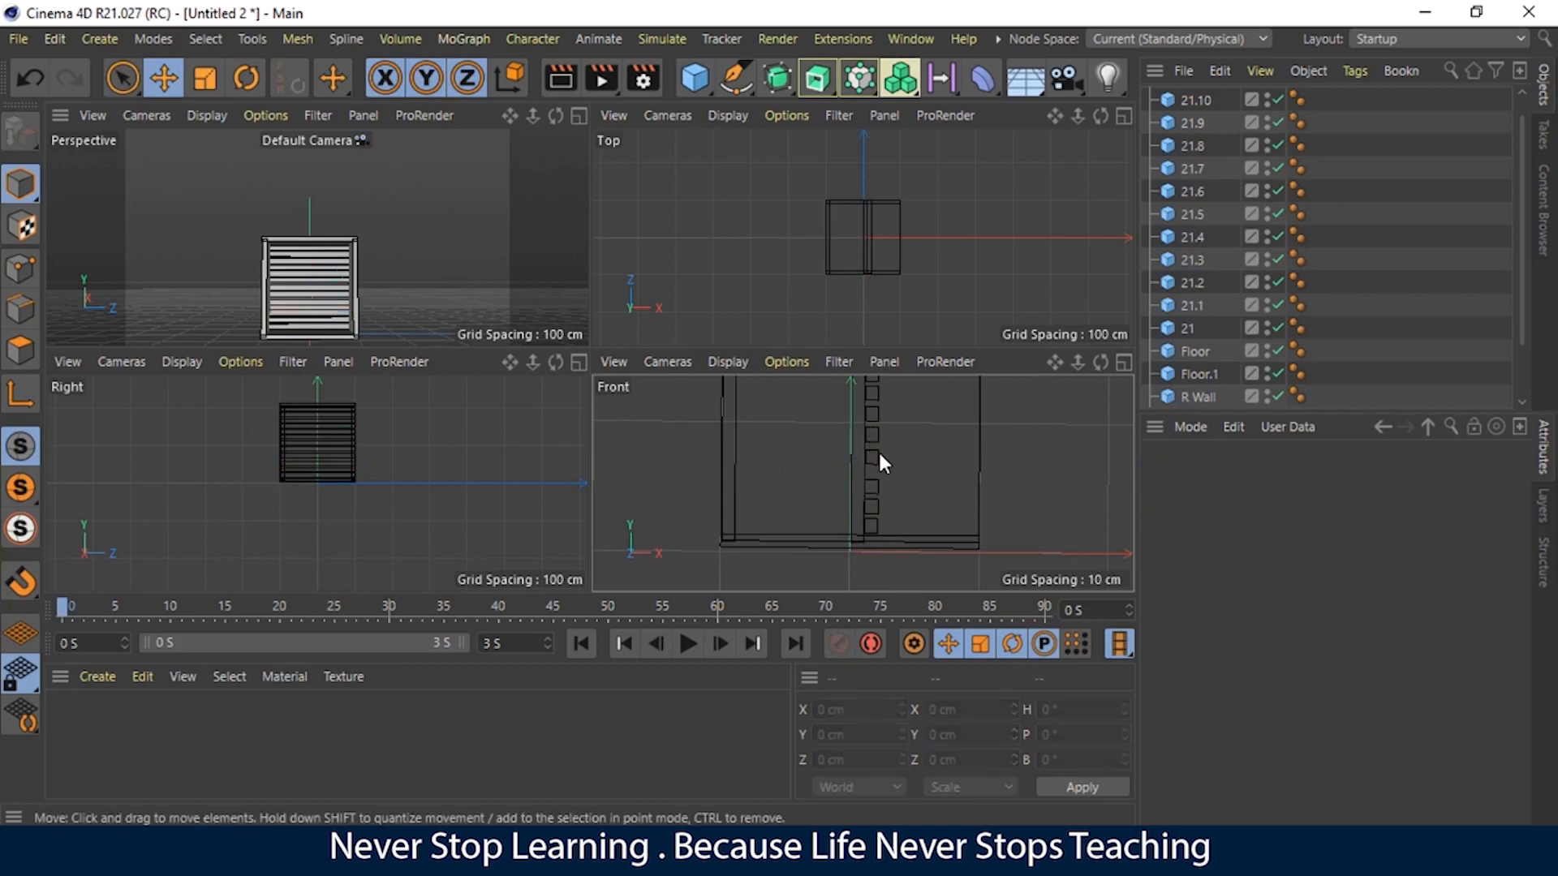
click(878, 450)
drag(868, 430, 874, 439)
click(922, 447)
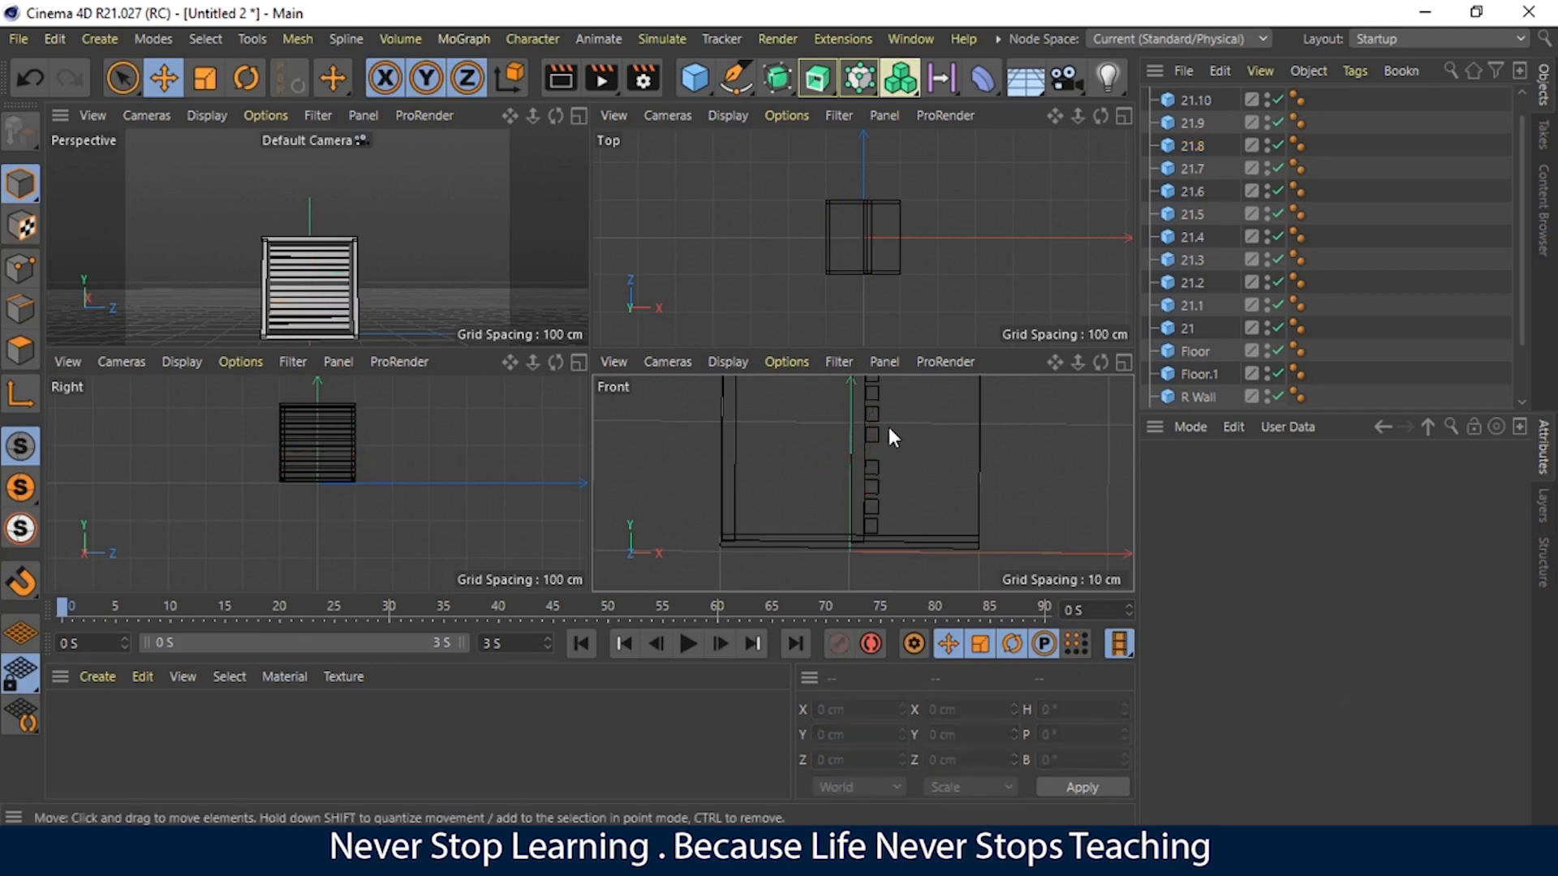
Step: Lower slat 21.7 to about 81.5 cm on Y, bring the slat above it down with an even gap, and deselect
click(875, 433)
drag(872, 412, 875, 434)
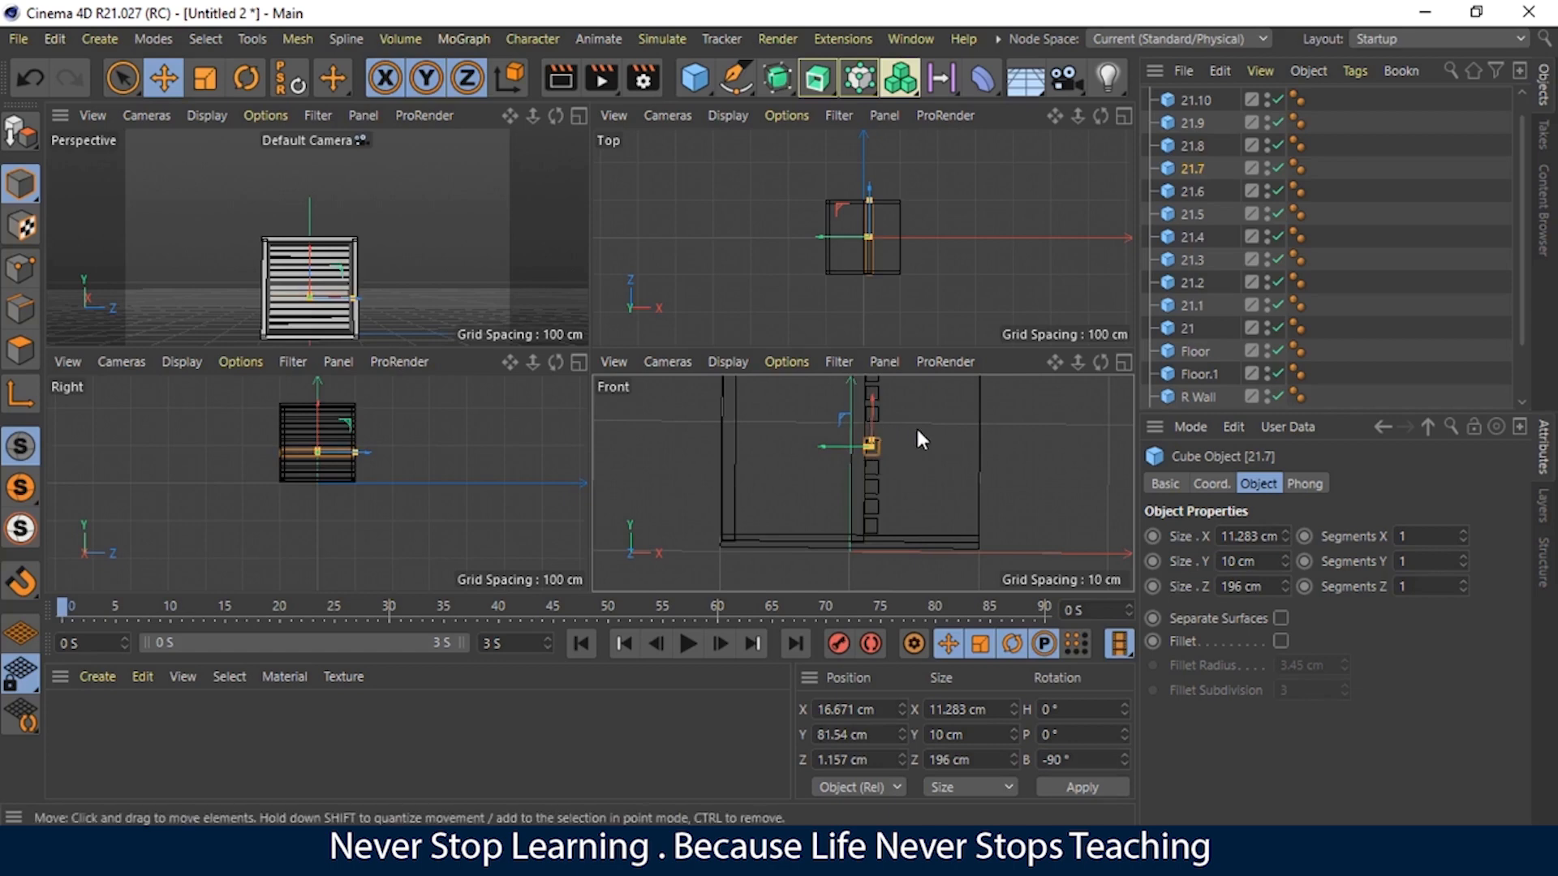
click(917, 427)
click(878, 406)
drag(872, 396, 873, 409)
click(903, 399)
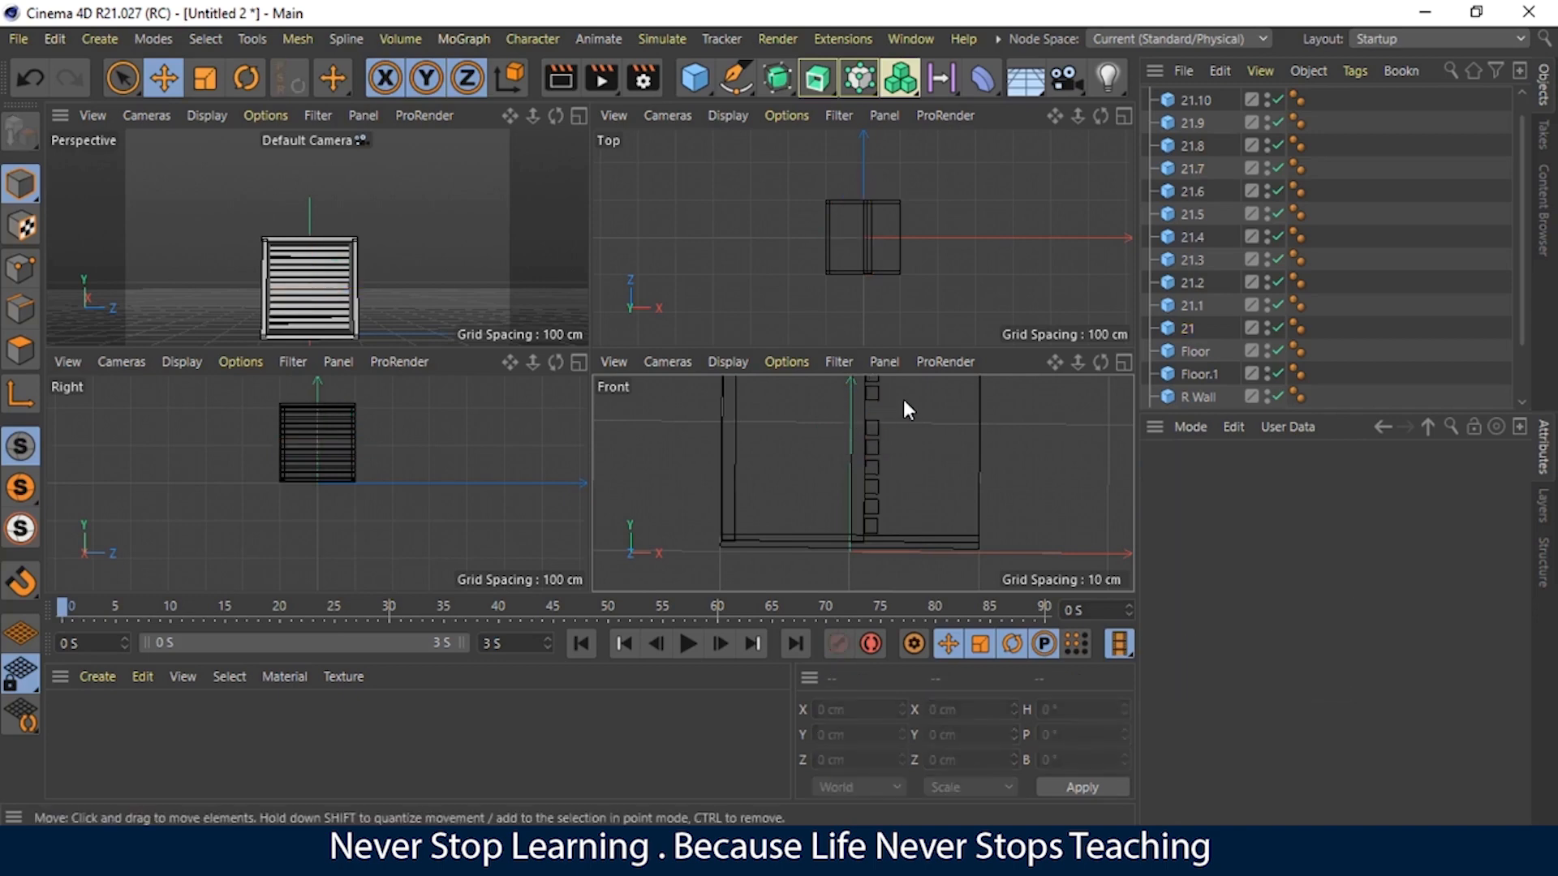
Step: Lower slat 21.1 to about 111.7 cm on Y and slat 21.2 above it with a matching gap, and deselect
drag(1057, 364, 1059, 365)
click(874, 450)
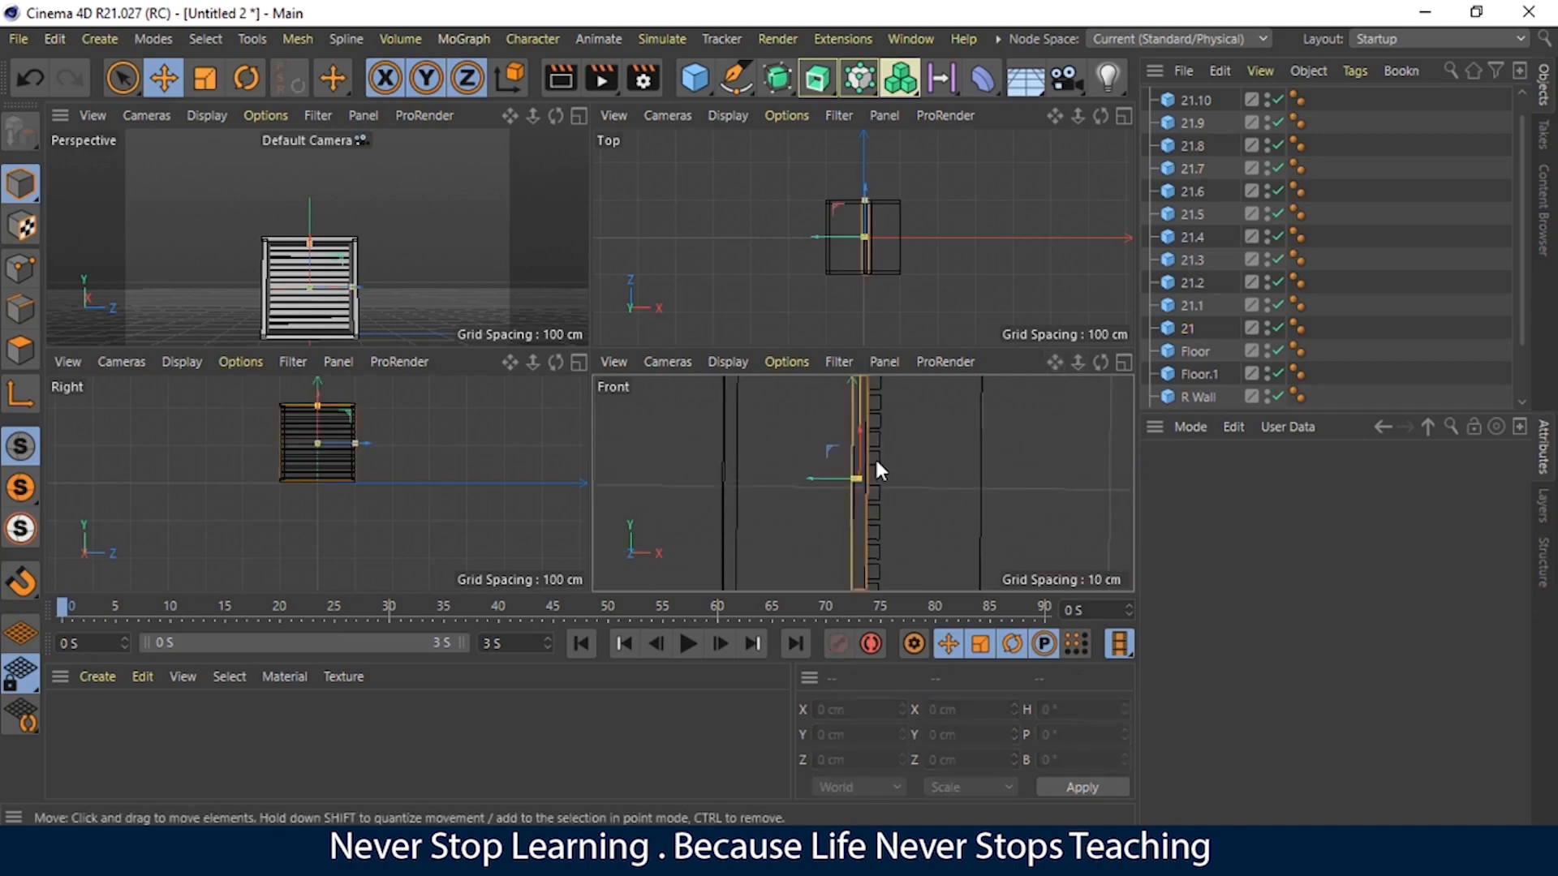
click(876, 458)
drag(876, 439, 875, 447)
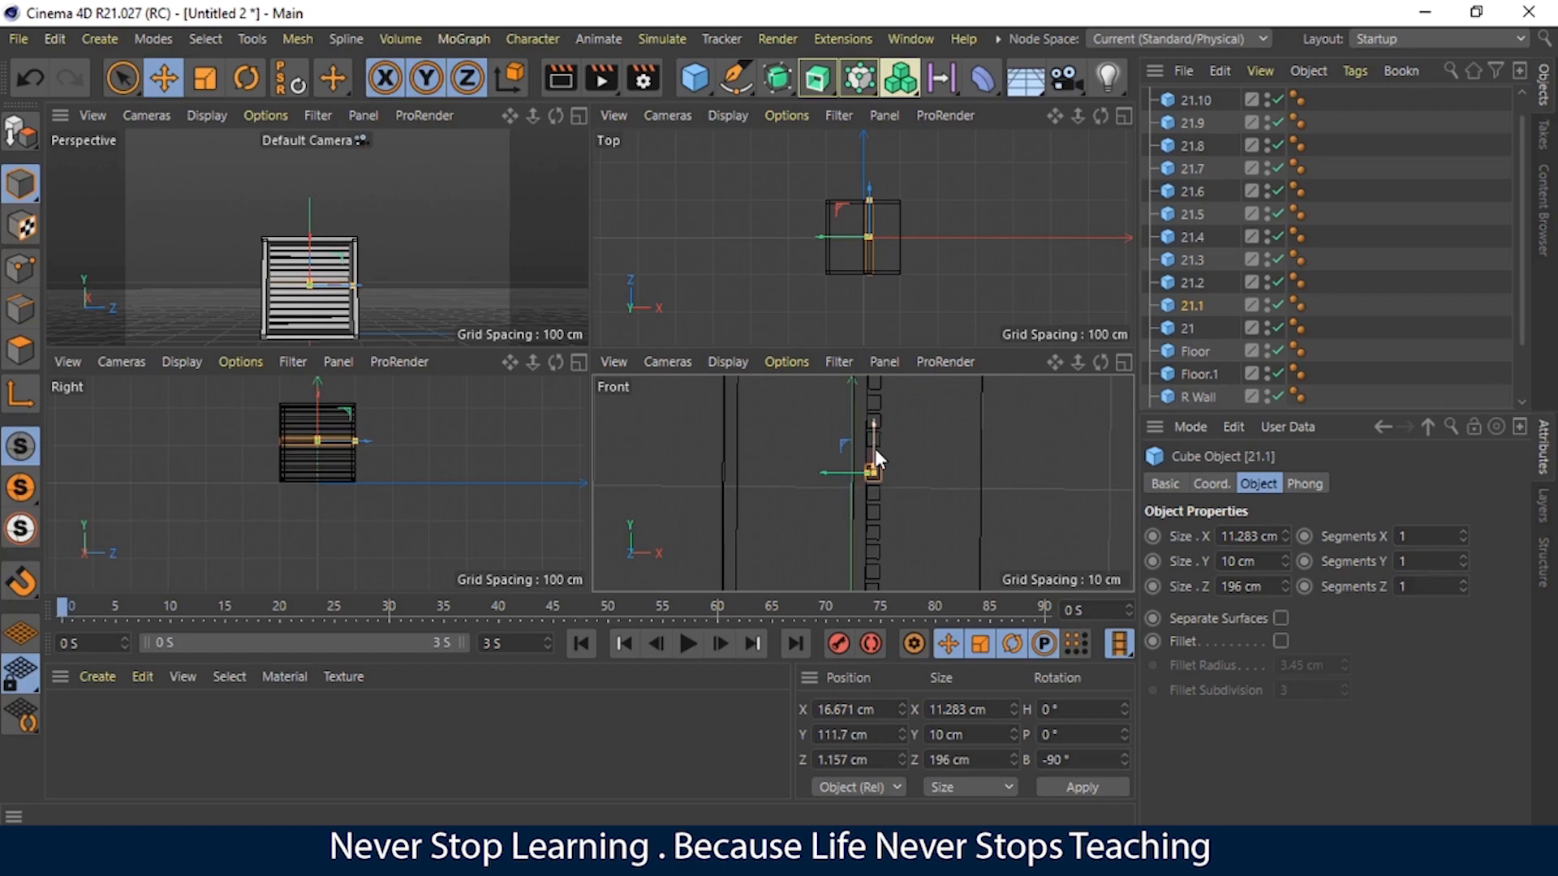
click(899, 426)
click(878, 438)
drag(877, 420, 874, 430)
click(909, 441)
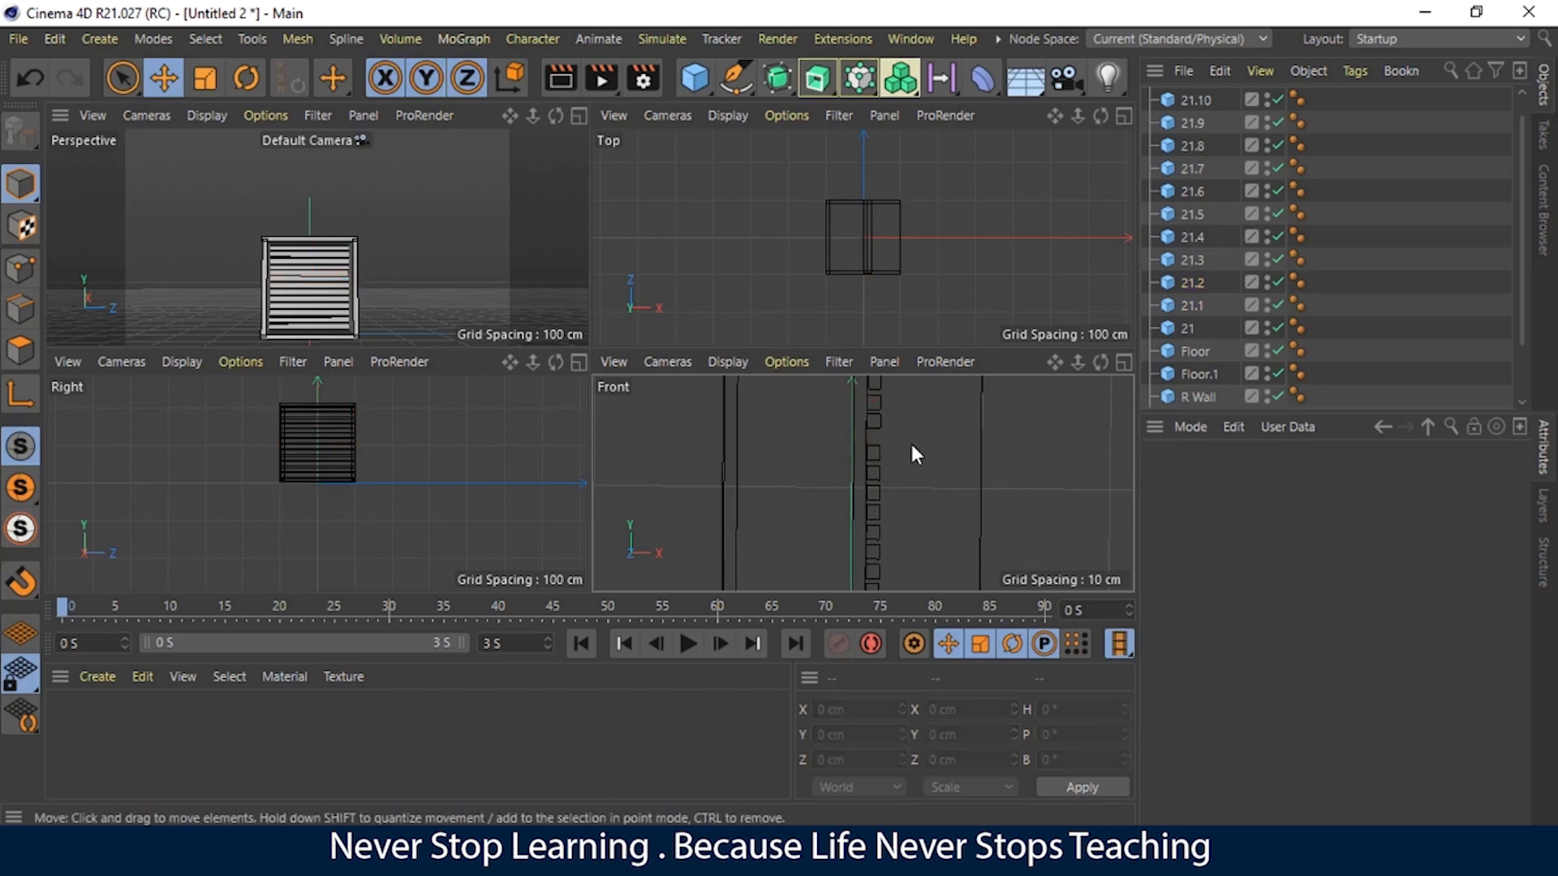
Step: Lower slats 21.3 and 21.4 one after the other to continue the even gaps above slat 21.2
click(875, 413)
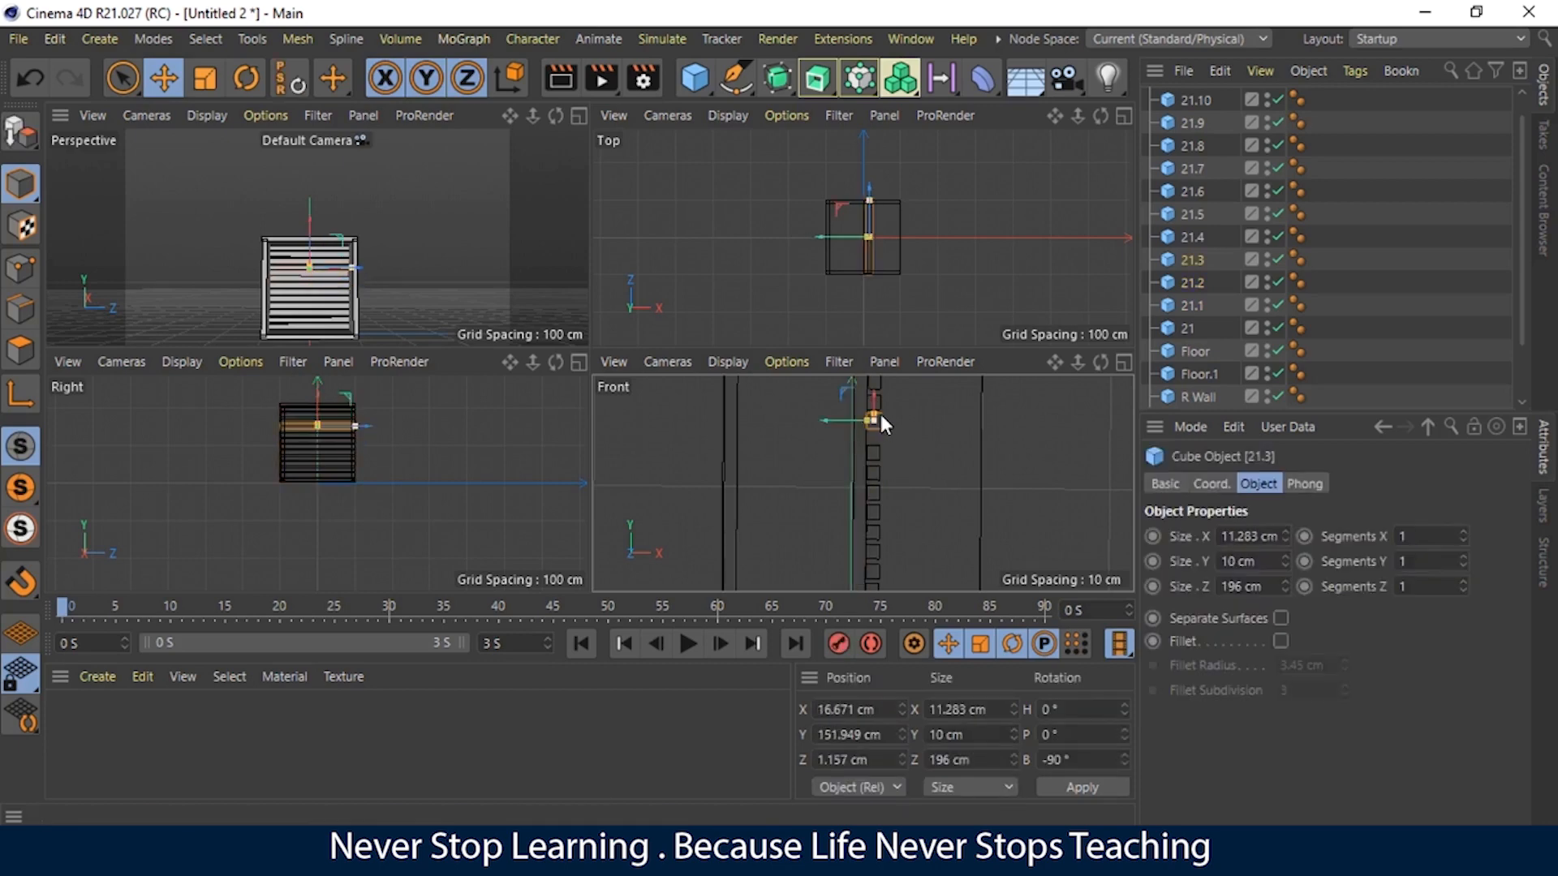
drag(875, 406, 873, 409)
click(899, 410)
click(882, 399)
key(ctrl+z)
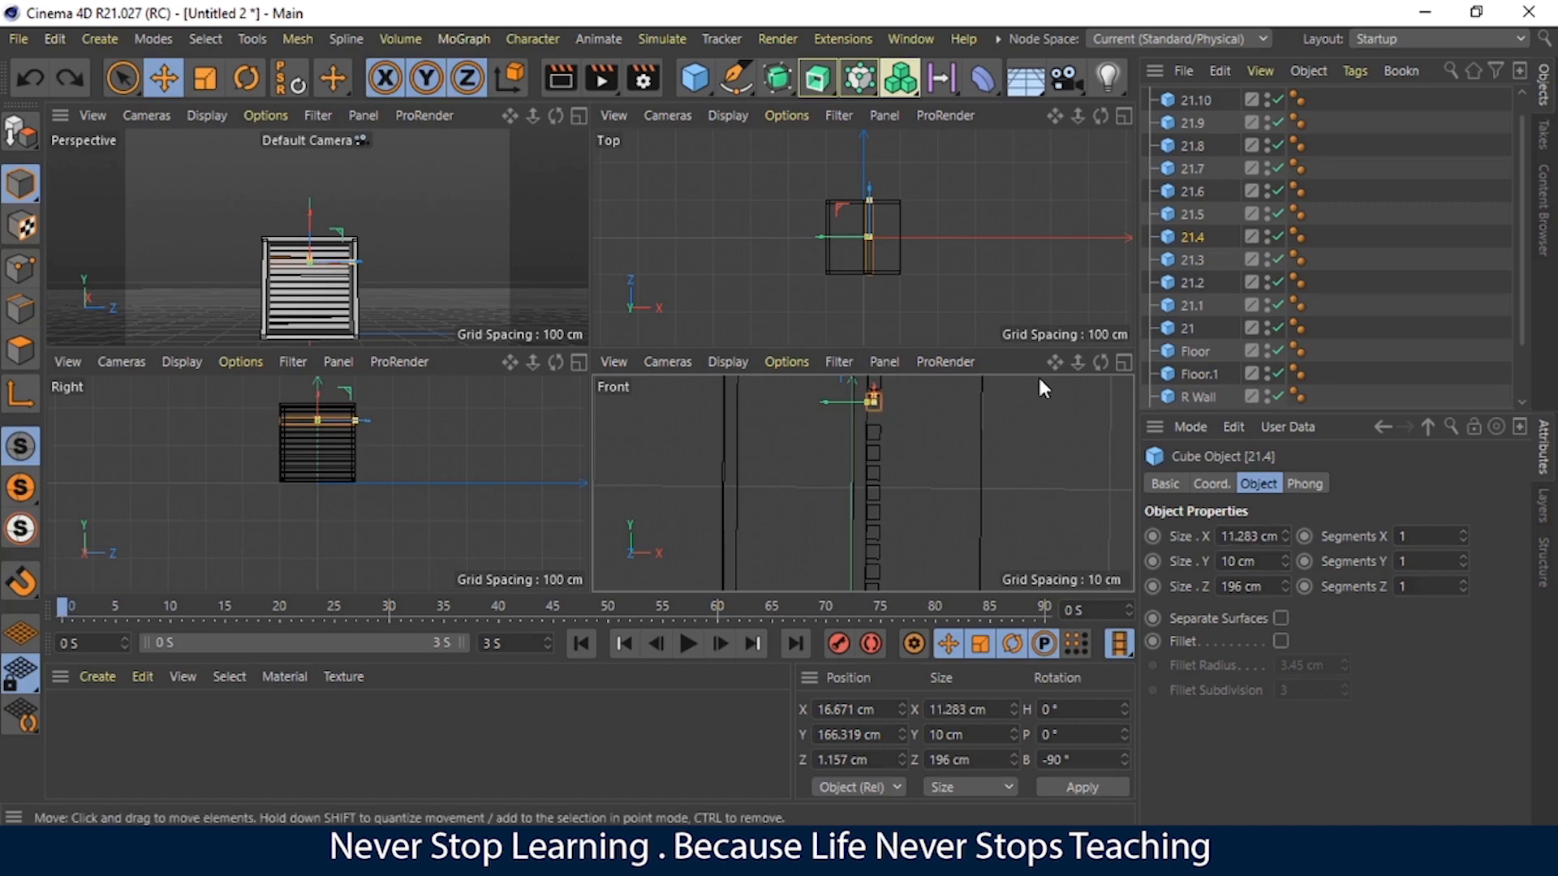
alt+middle_drag(1042, 389, 1047, 453)
drag(881, 421, 879, 435)
click(913, 450)
Step: Lower slat 21.5 to about 174.3 cm and slat 21.6 to about 190.5 cm on Y, and deselect
click(883, 445)
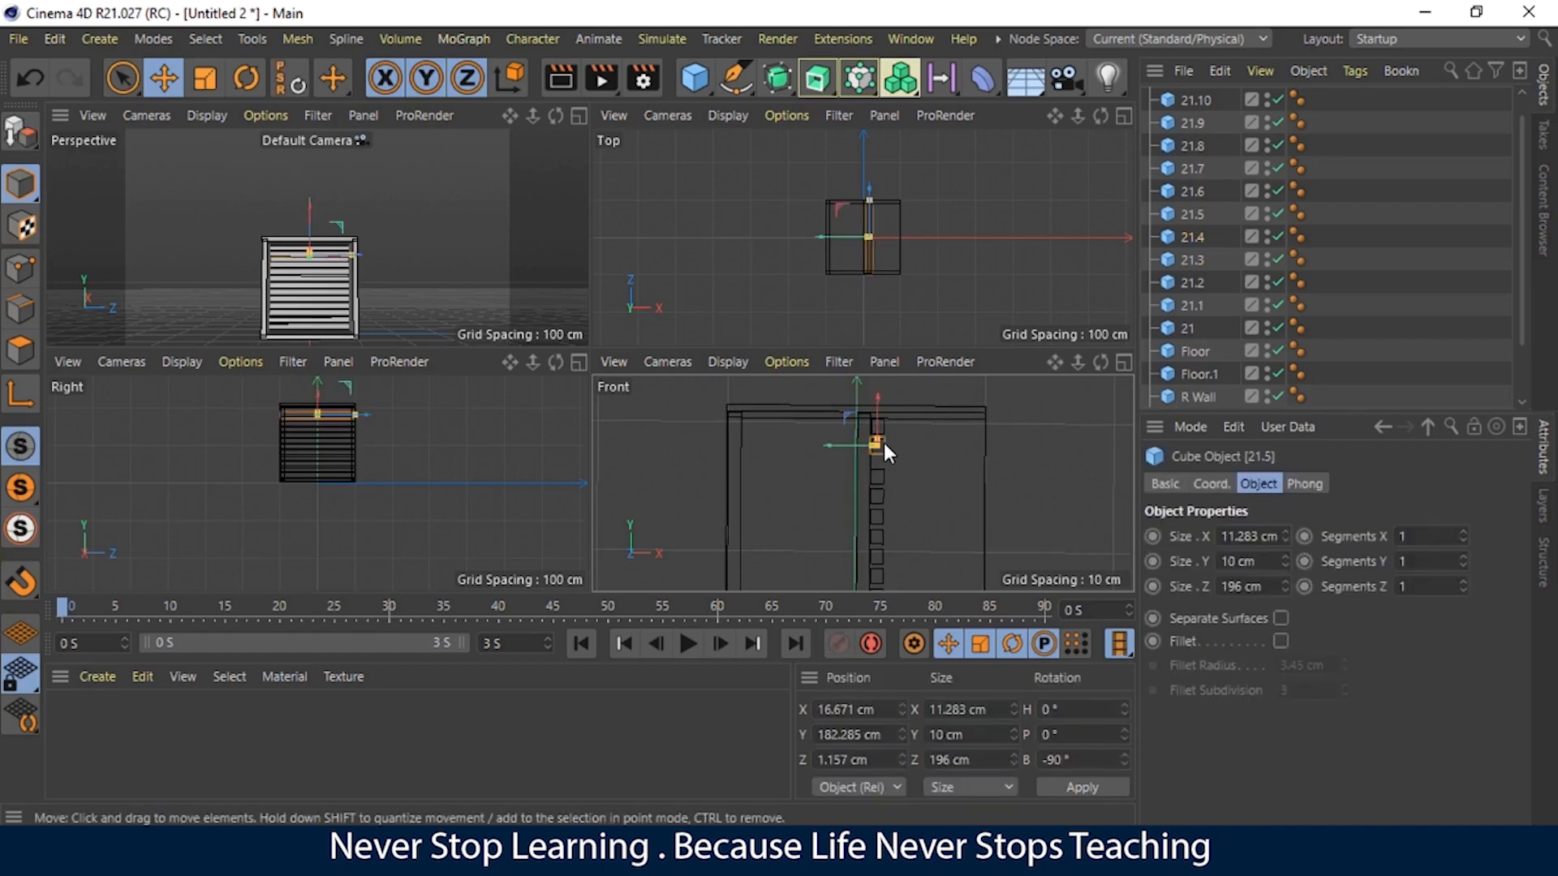
drag(874, 410, 878, 427)
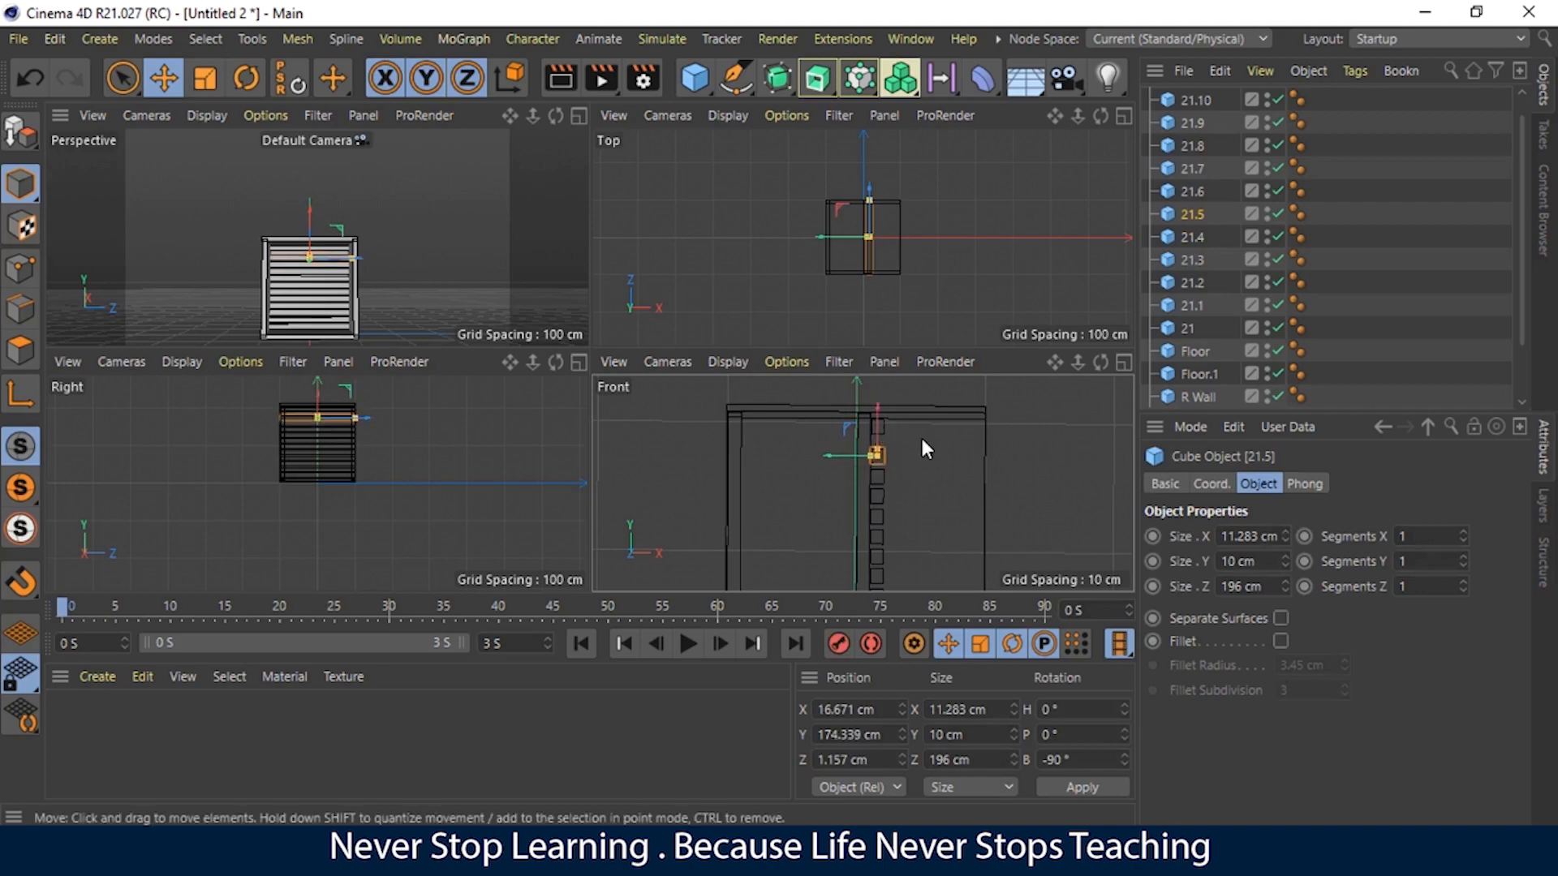
click(884, 426)
click(884, 421)
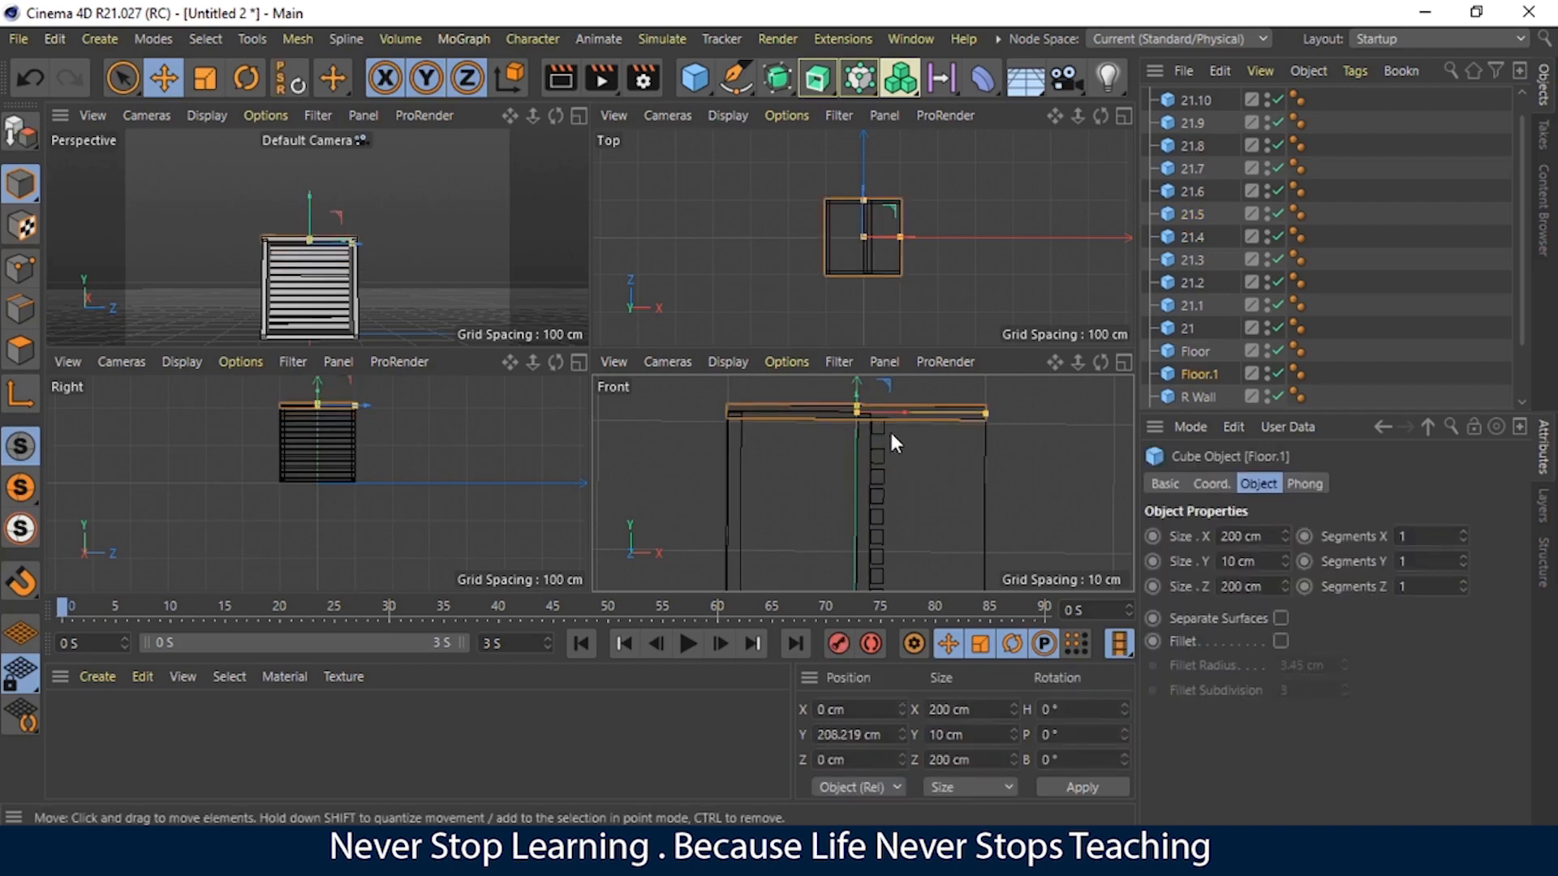
click(927, 461)
click(881, 425)
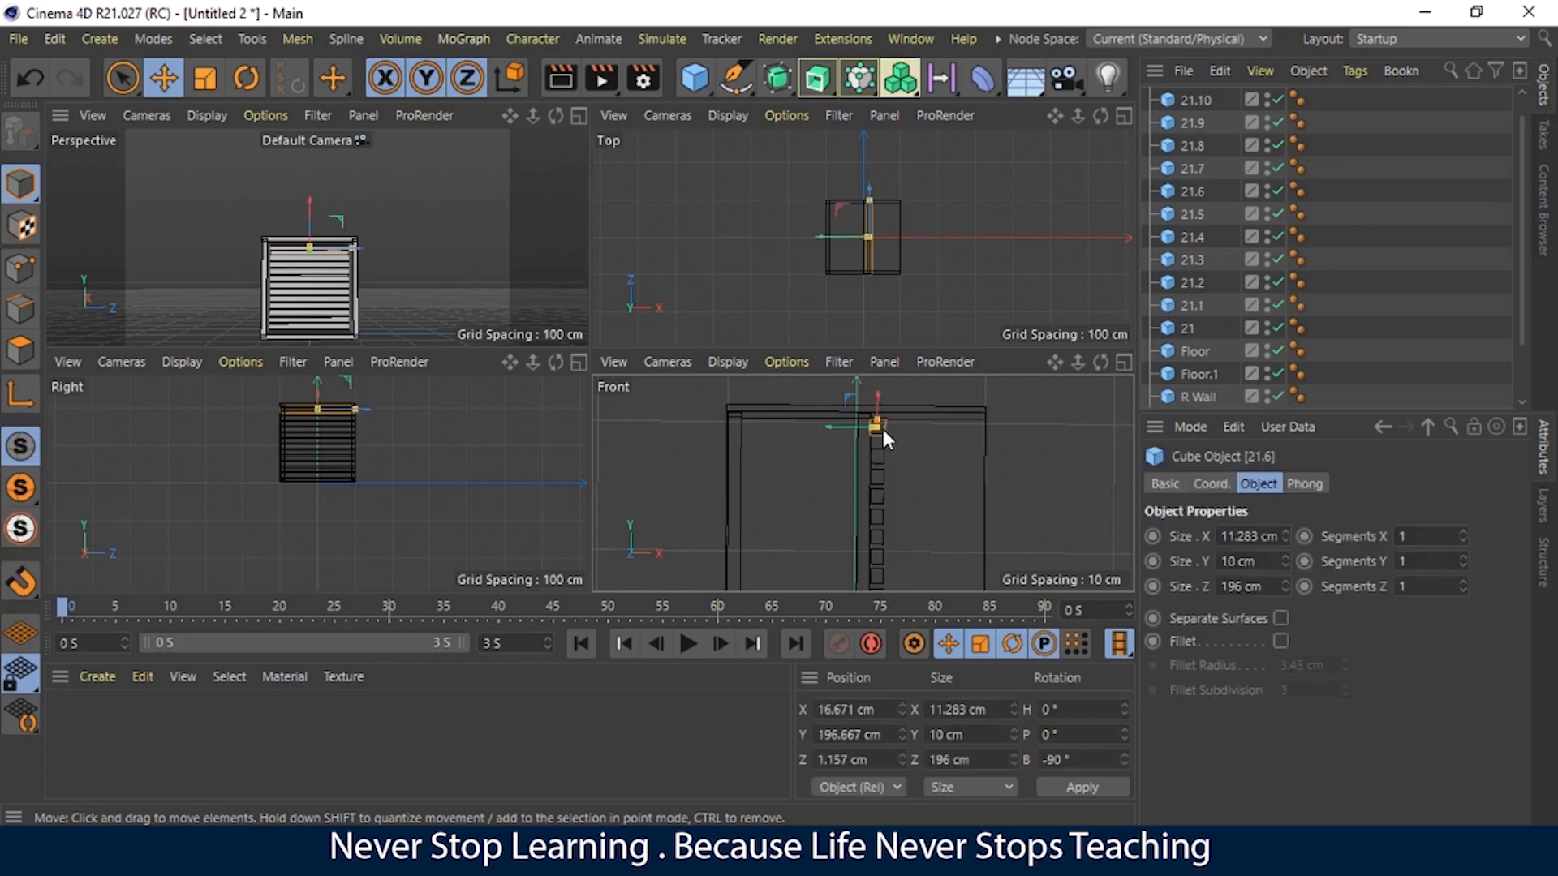
drag(878, 402, 878, 410)
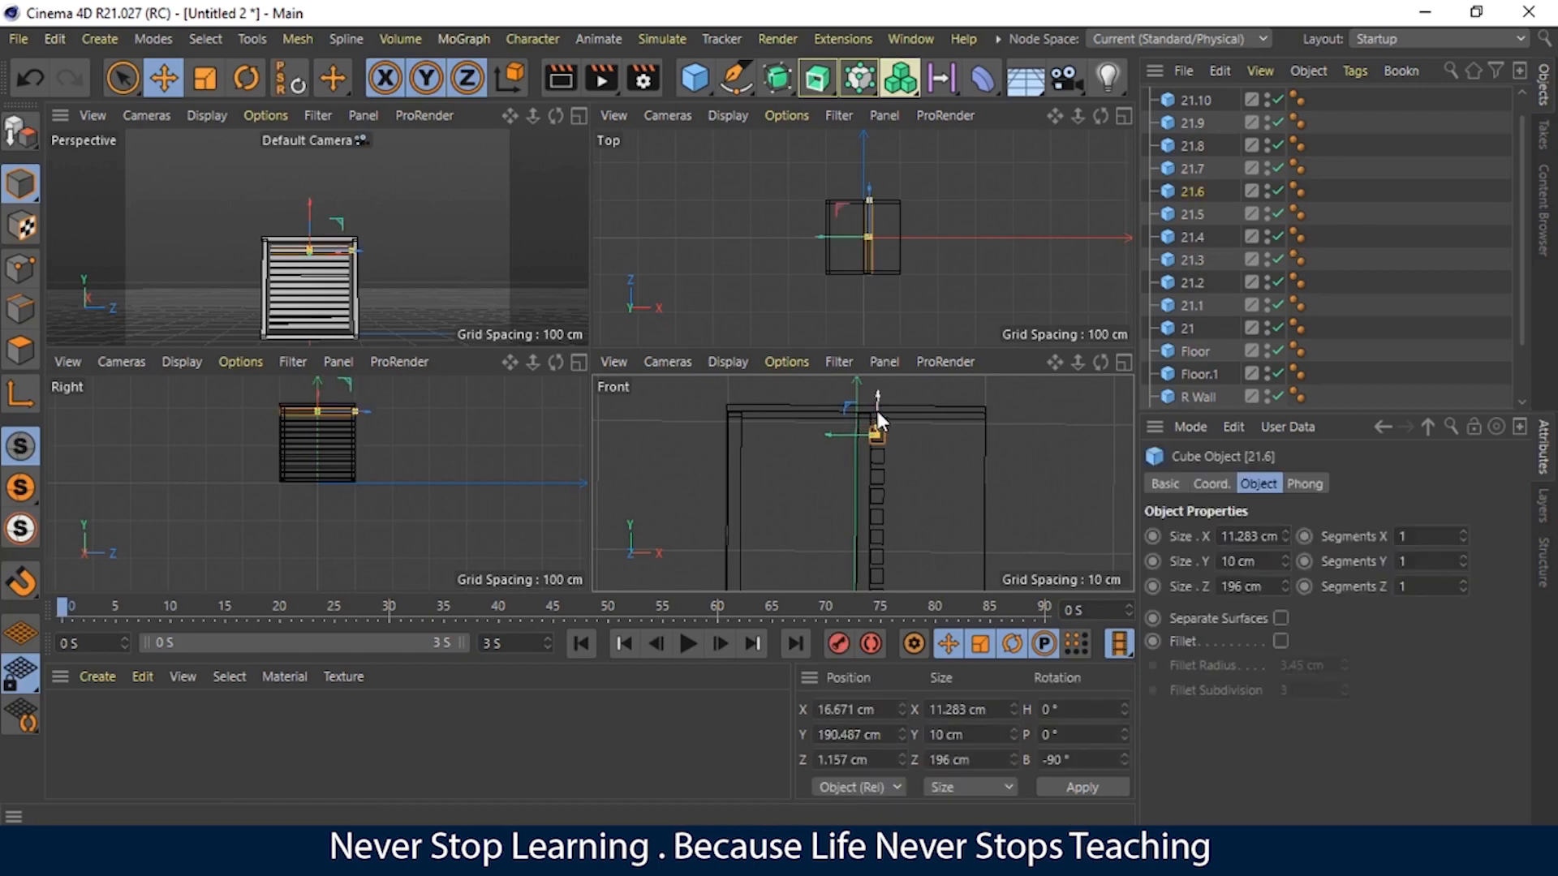
click(909, 454)
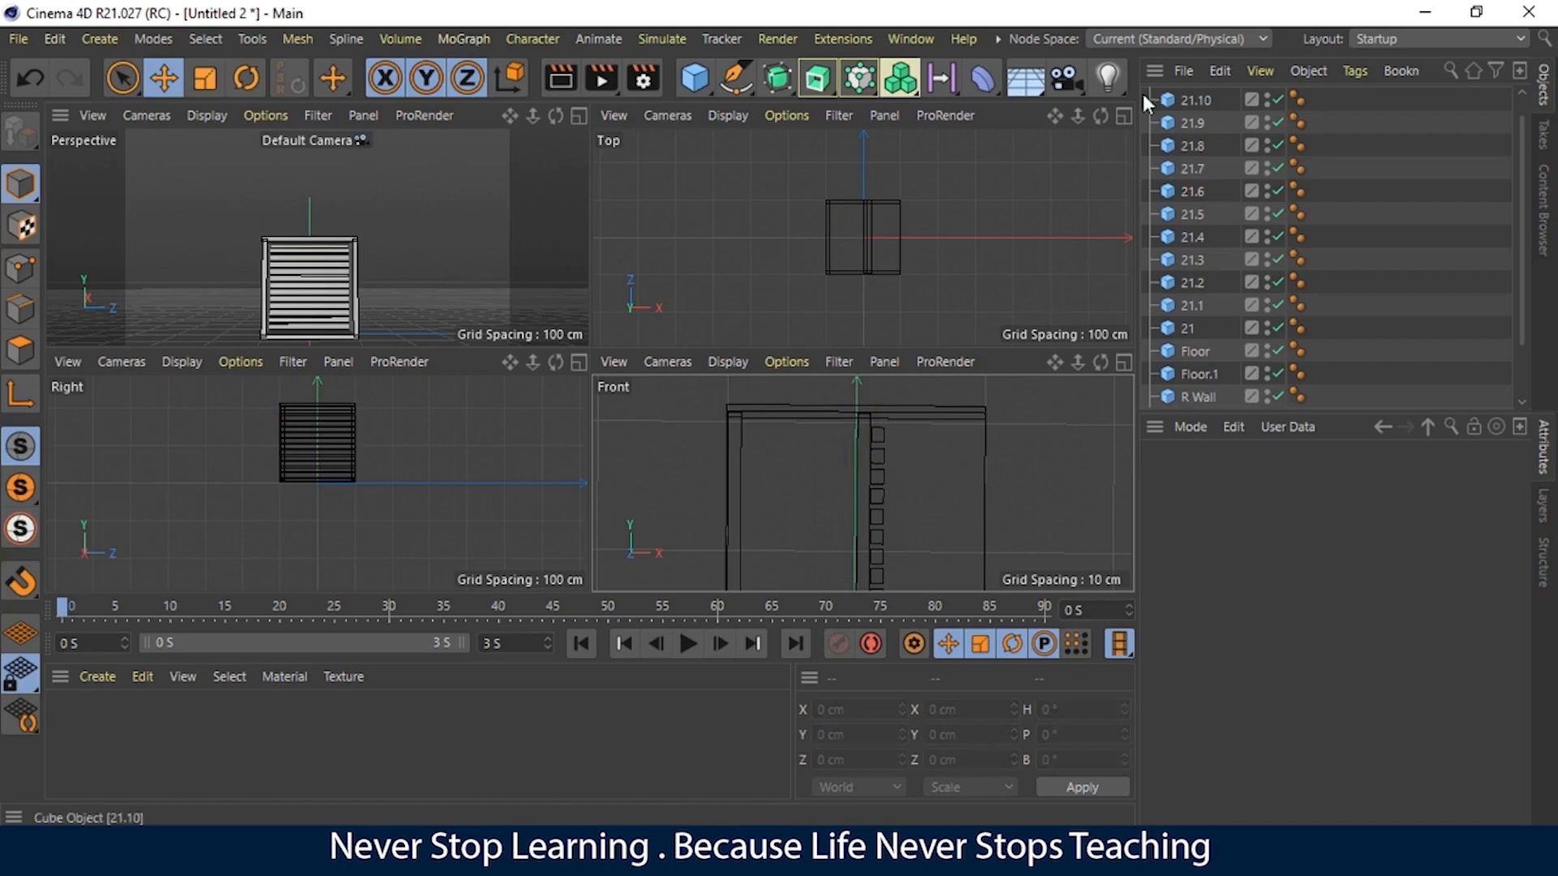
Step: Zoom out the Top and Front views, maximize the Perspective view, and examine the slatted wall from slightly above
drag(1078, 117, 1046, 117)
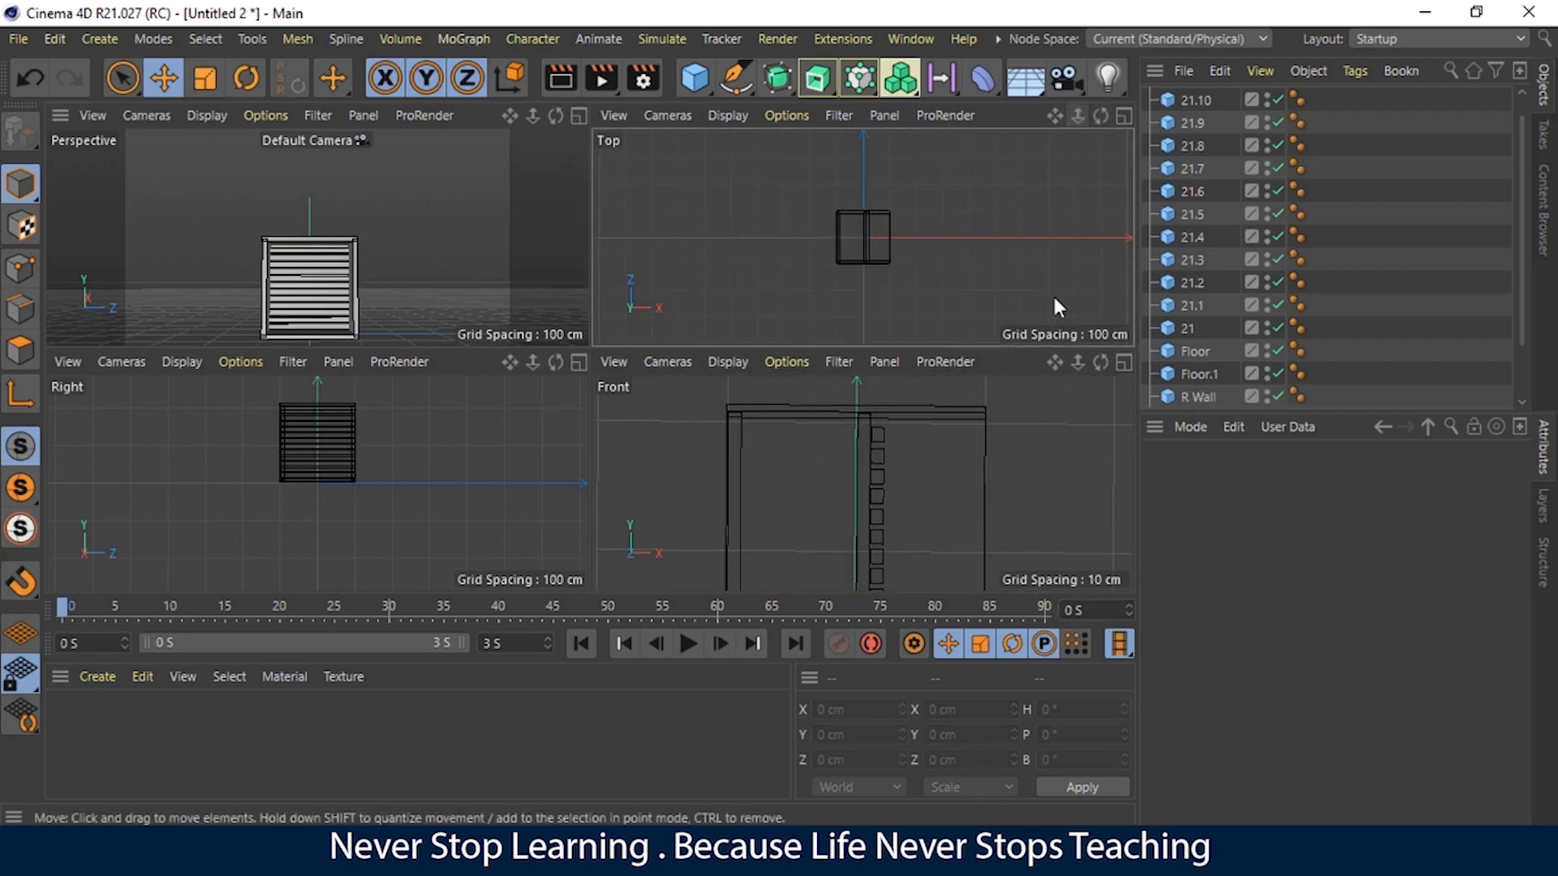
mouse_move(1077, 361)
mouse_down()
mouse_move(1047, 362)
mouse_move(1062, 362)
mouse_up()
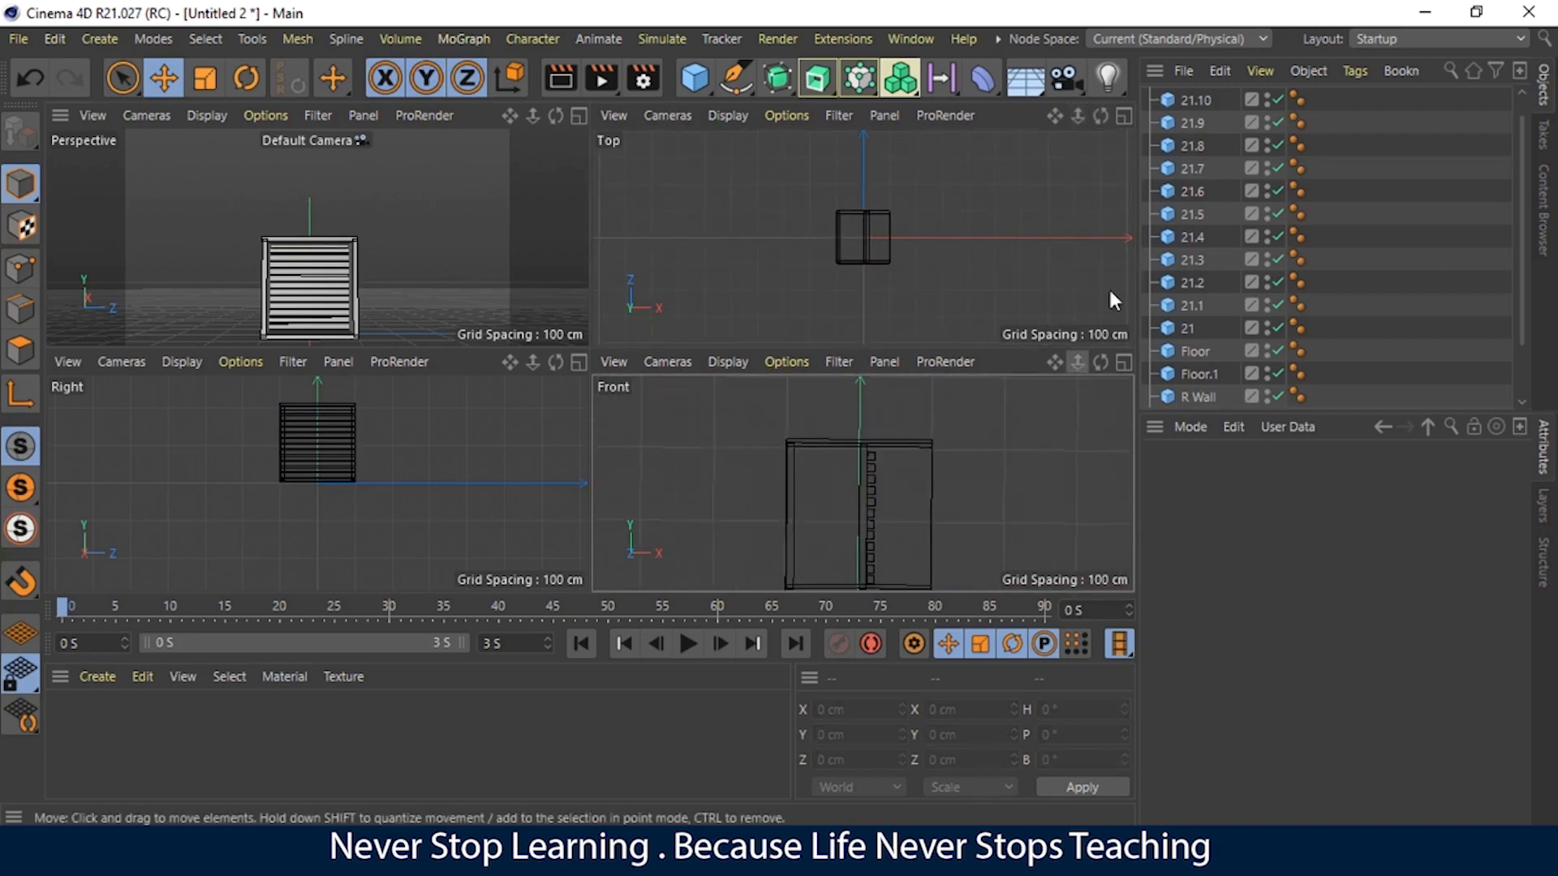
middle_click(521, 151)
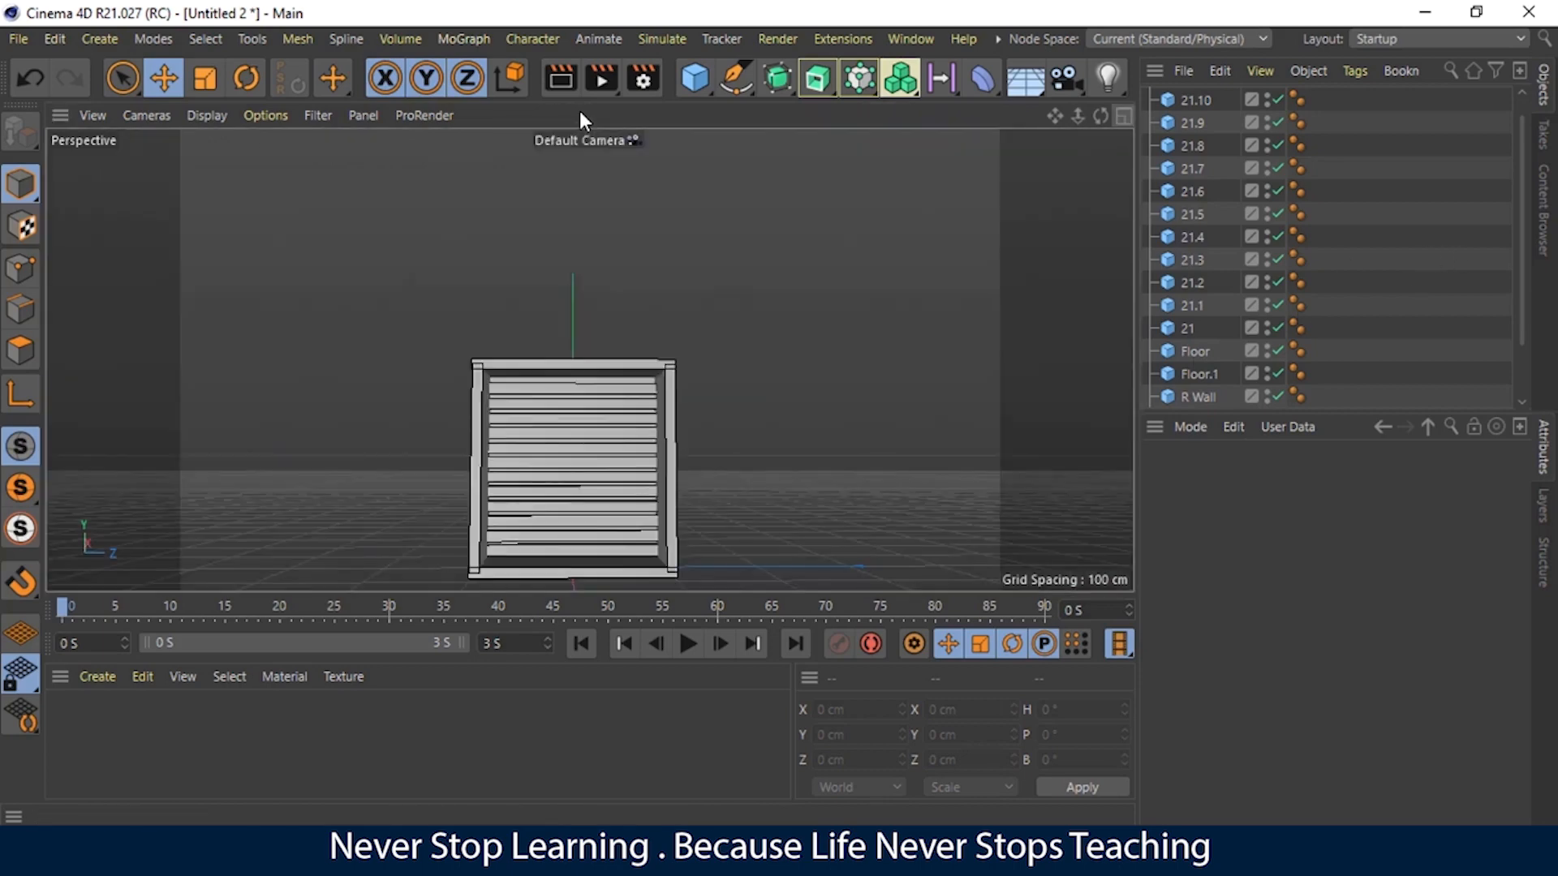
drag(1102, 112, 1059, 49)
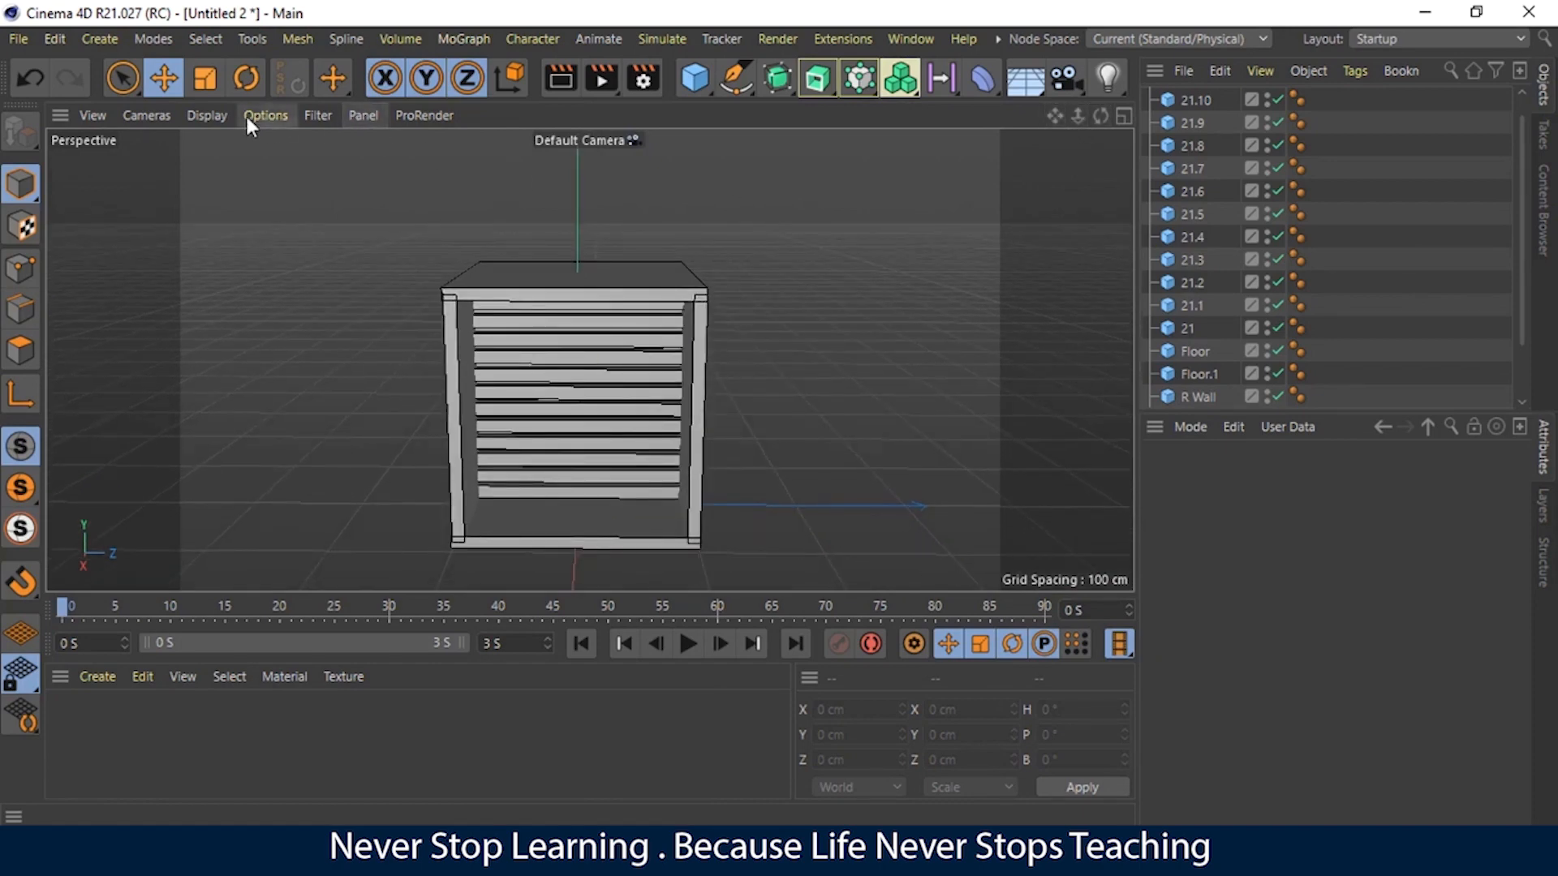
Step: Try the Quick Shading and Gouraud Shading display modes on the Perspective view
click(200, 119)
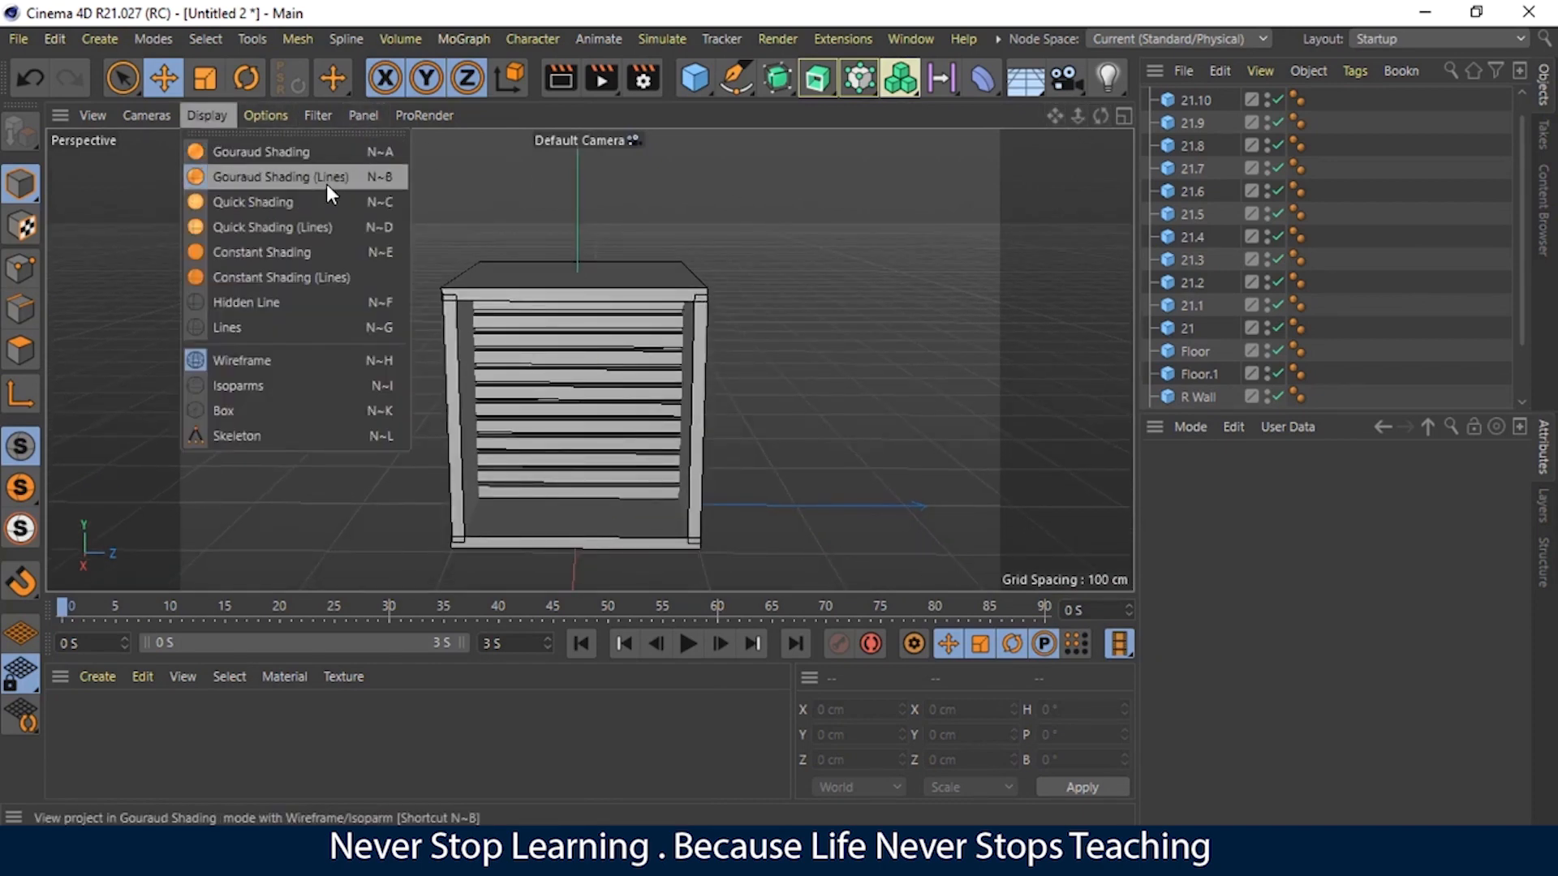
click(270, 202)
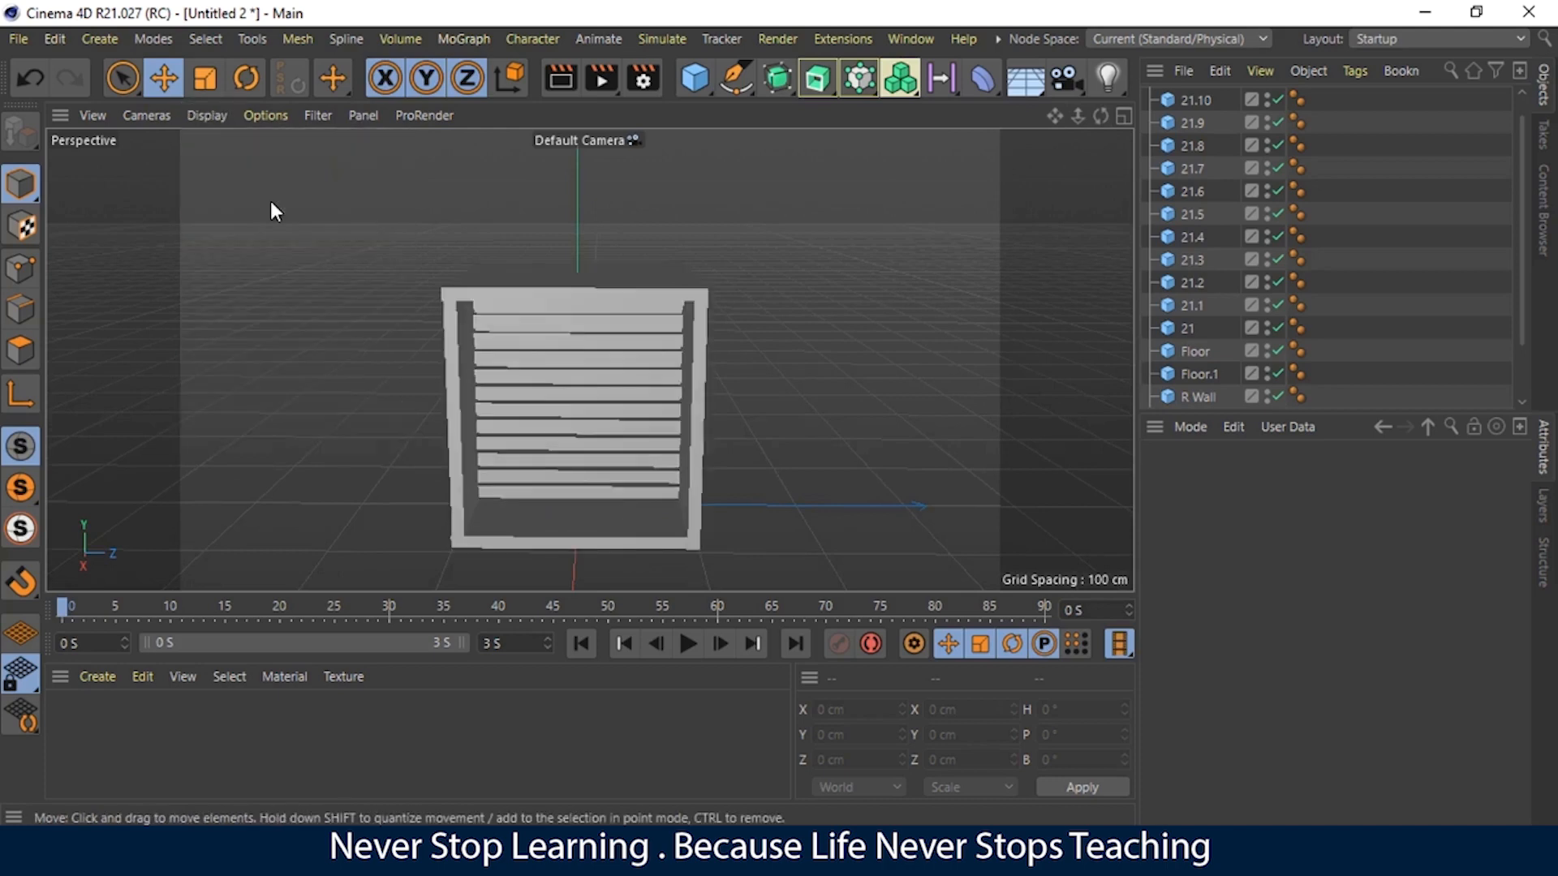
click(242, 125)
click(207, 118)
click(231, 154)
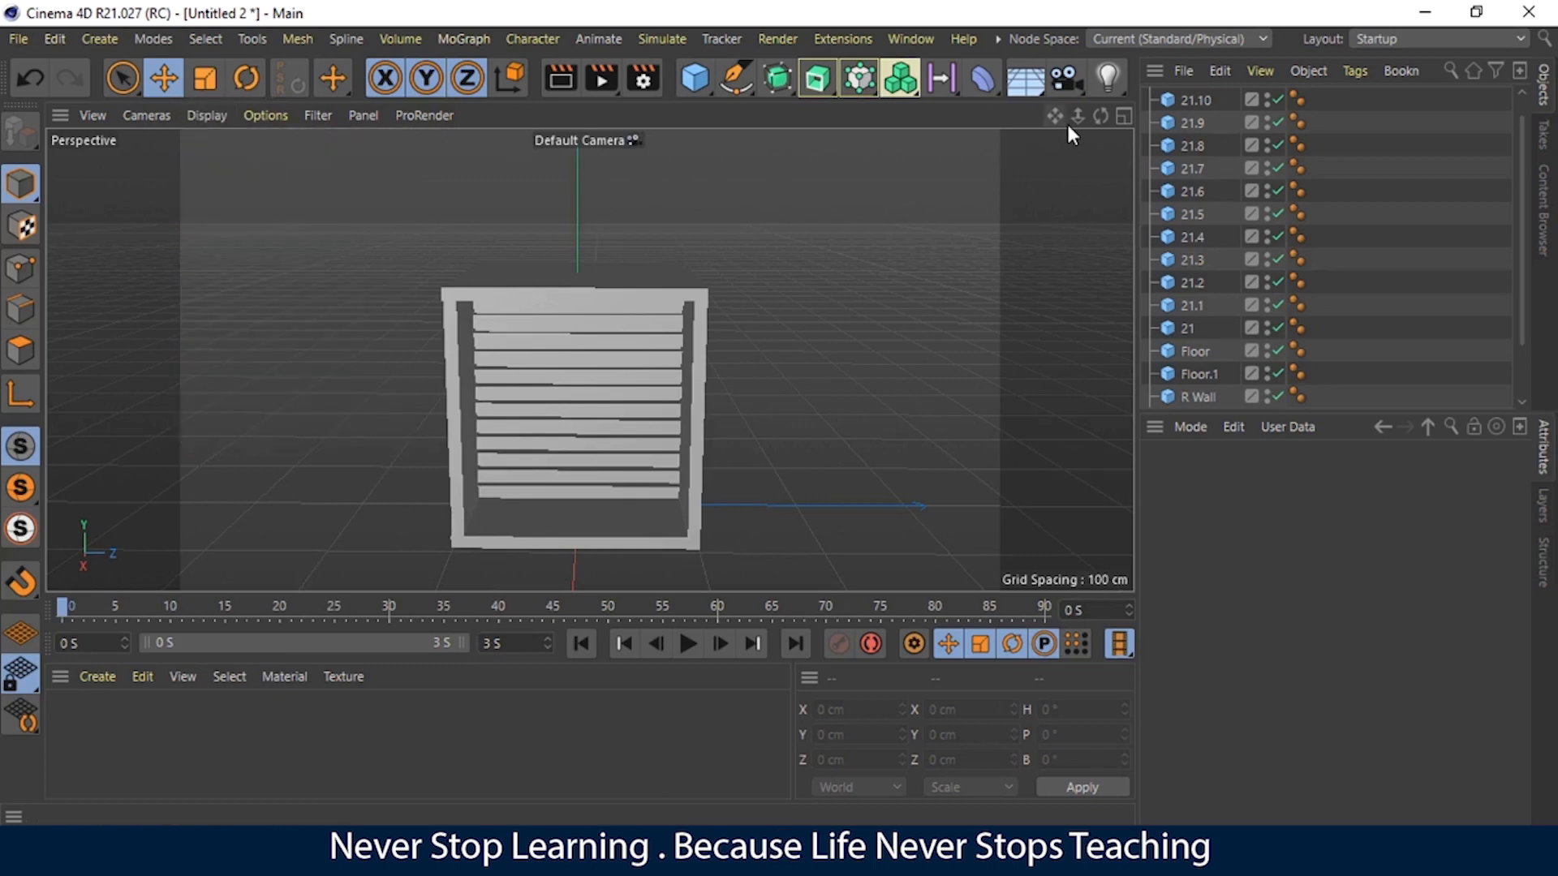
mouse_move(1100, 116)
mouse_down()
mouse_move(1039, 104)
mouse_move(1119, 104)
mouse_move(1138, 120)
mouse_move(1089, 136)
mouse_up()
Step: Set the Perspective view's display mode to Gouraud Shading (Lines) and view the model from its corner
click(223, 121)
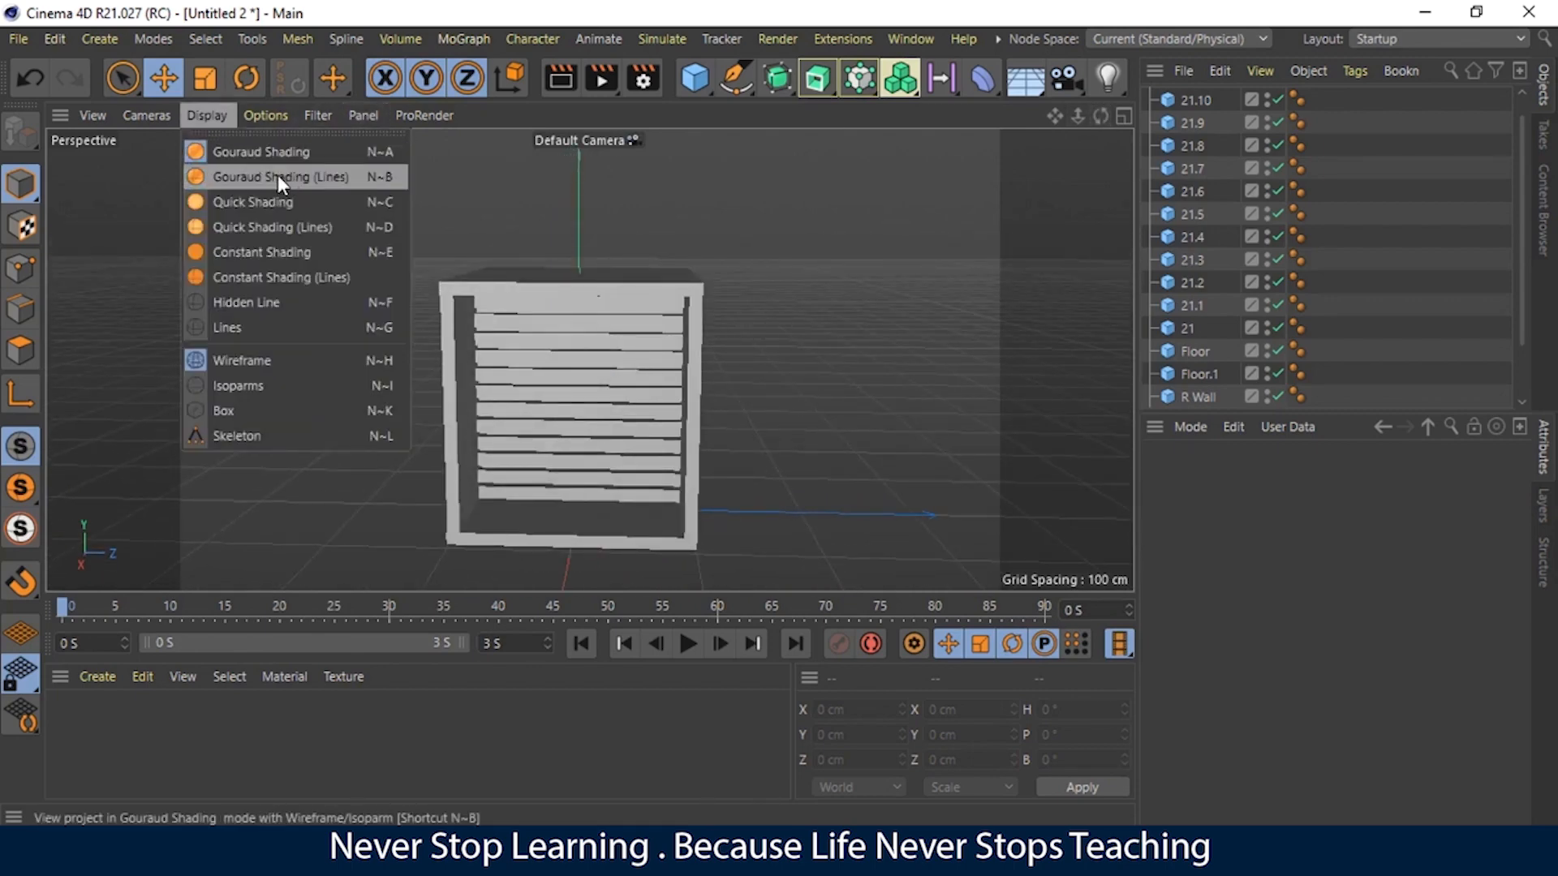
click(357, 177)
mouse_move(1100, 130)
mouse_down()
mouse_move(1209, 133)
mouse_move(1054, 114)
mouse_move(1045, 144)
mouse_move(1136, 133)
mouse_move(1097, 119)
mouse_up()
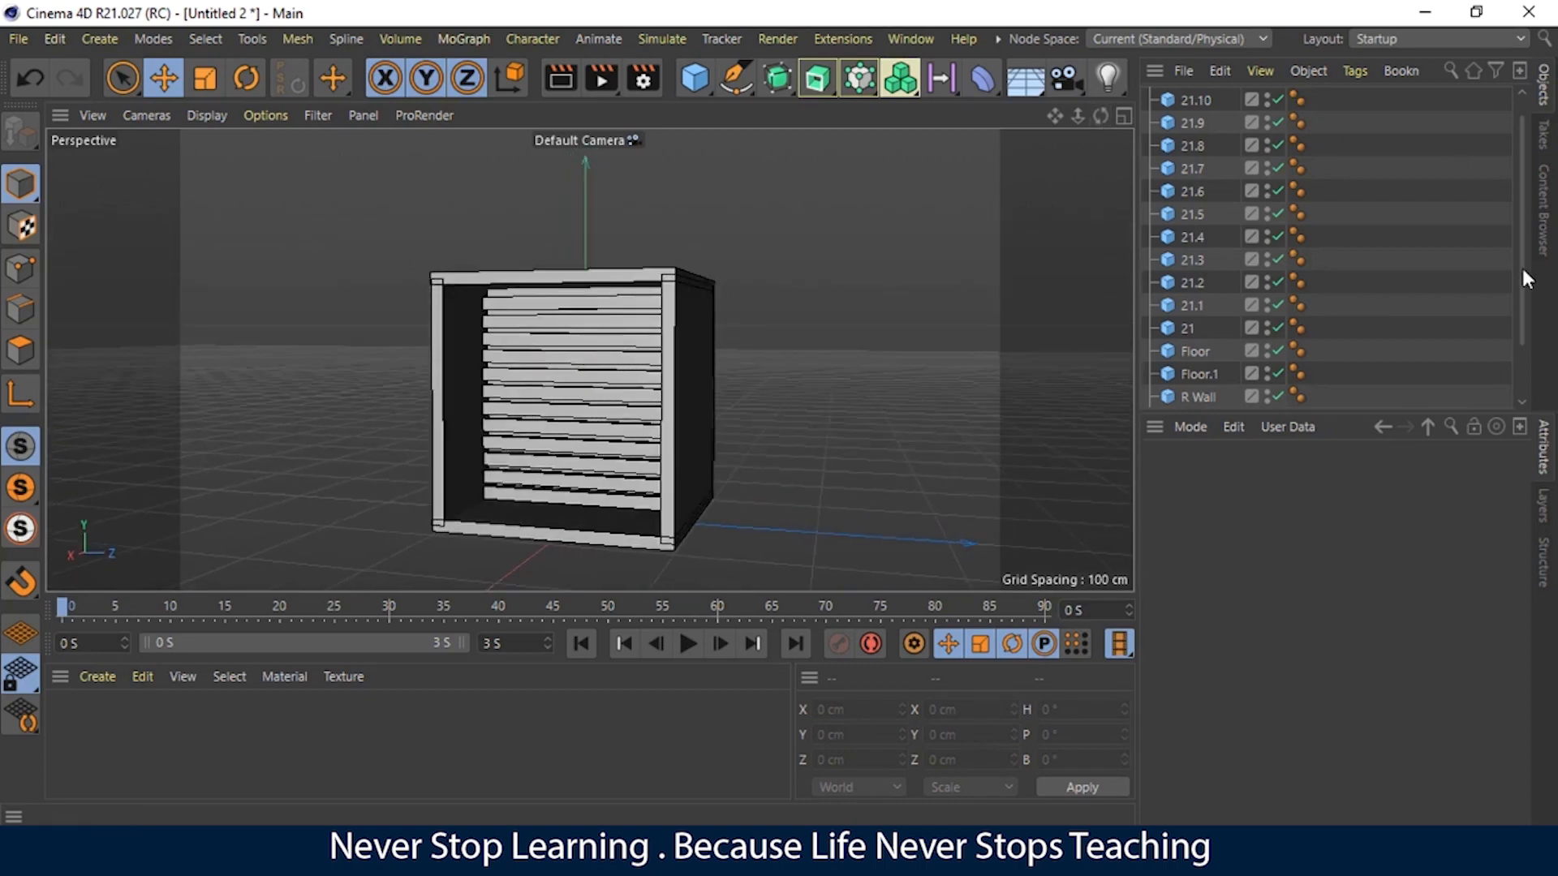
Step: Group all twelve slats, 21 and 21.1 through 21.11, under one null object
click(1190, 105)
drag(1519, 231, 1526, 277)
shift+click(1214, 266)
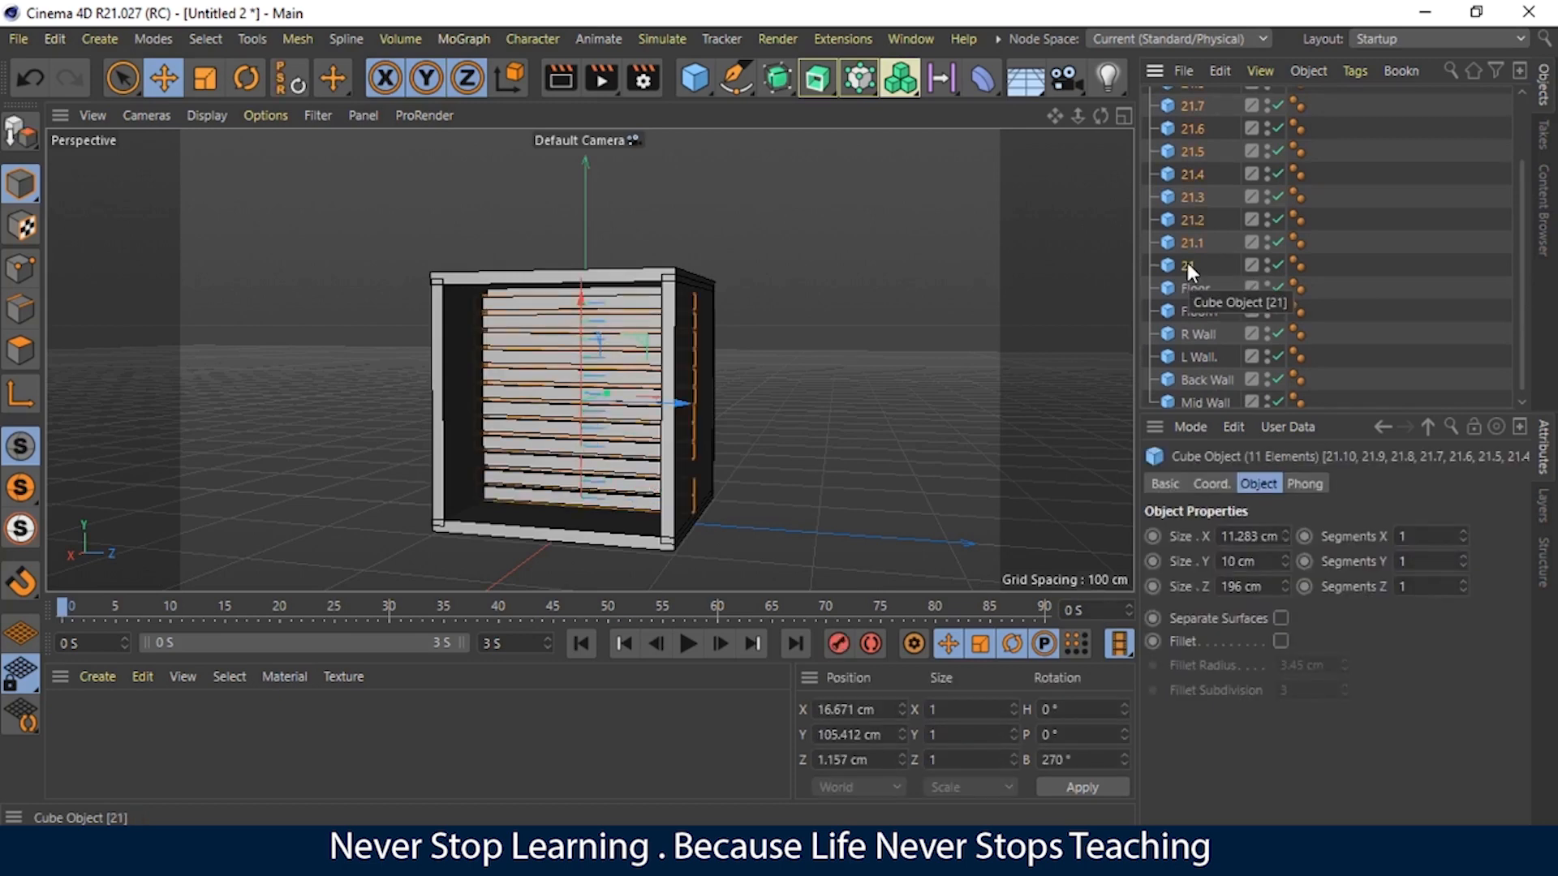
key(alt+g)
key(ctrl+z)
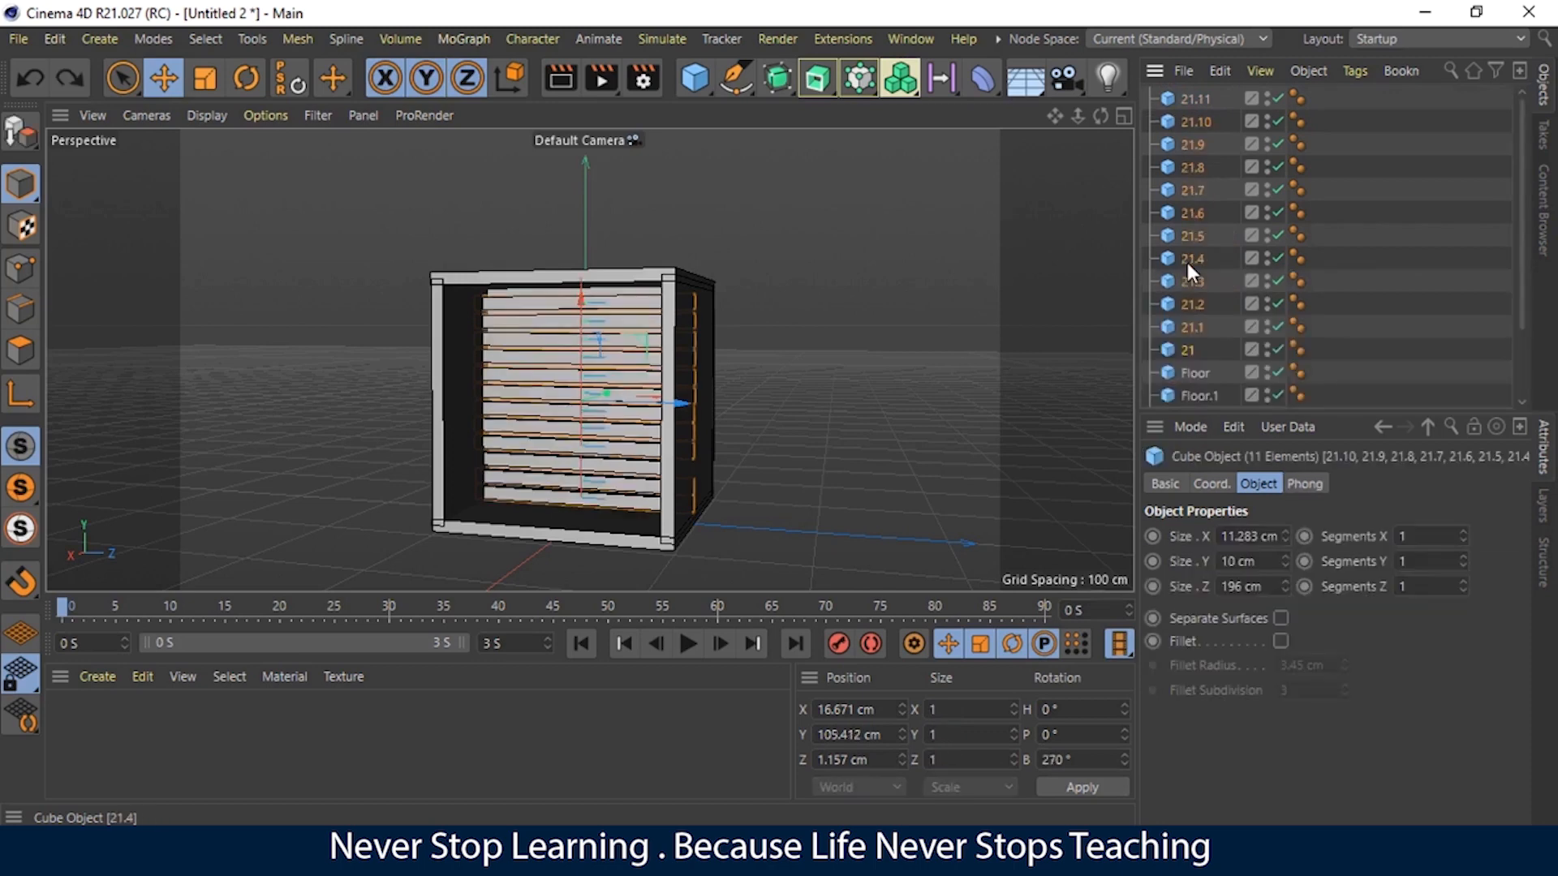
shift+click(1193, 99)
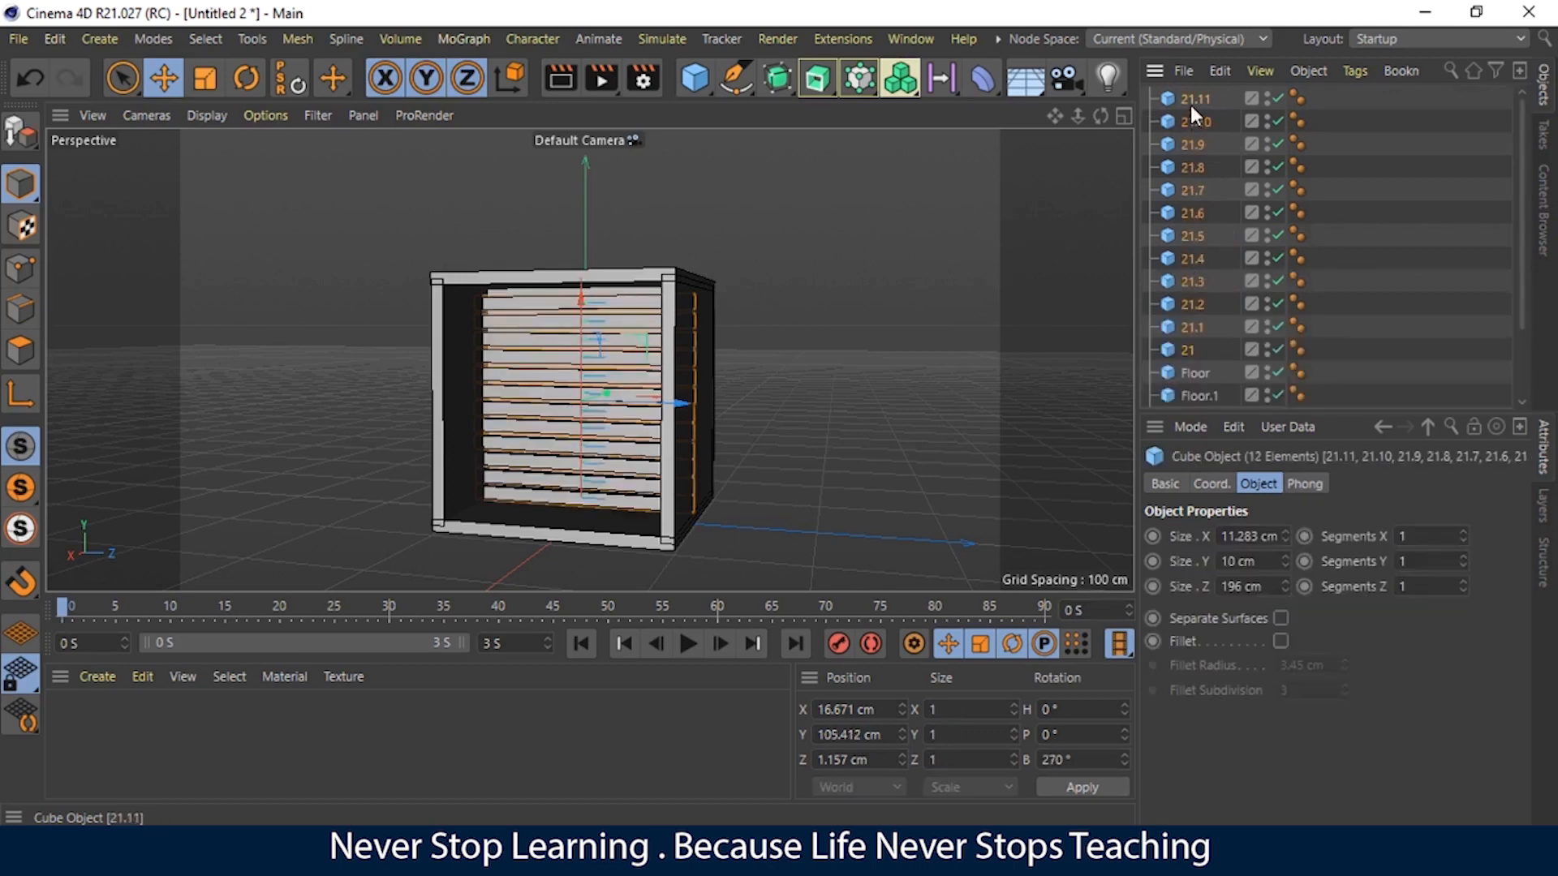
key(alt+g)
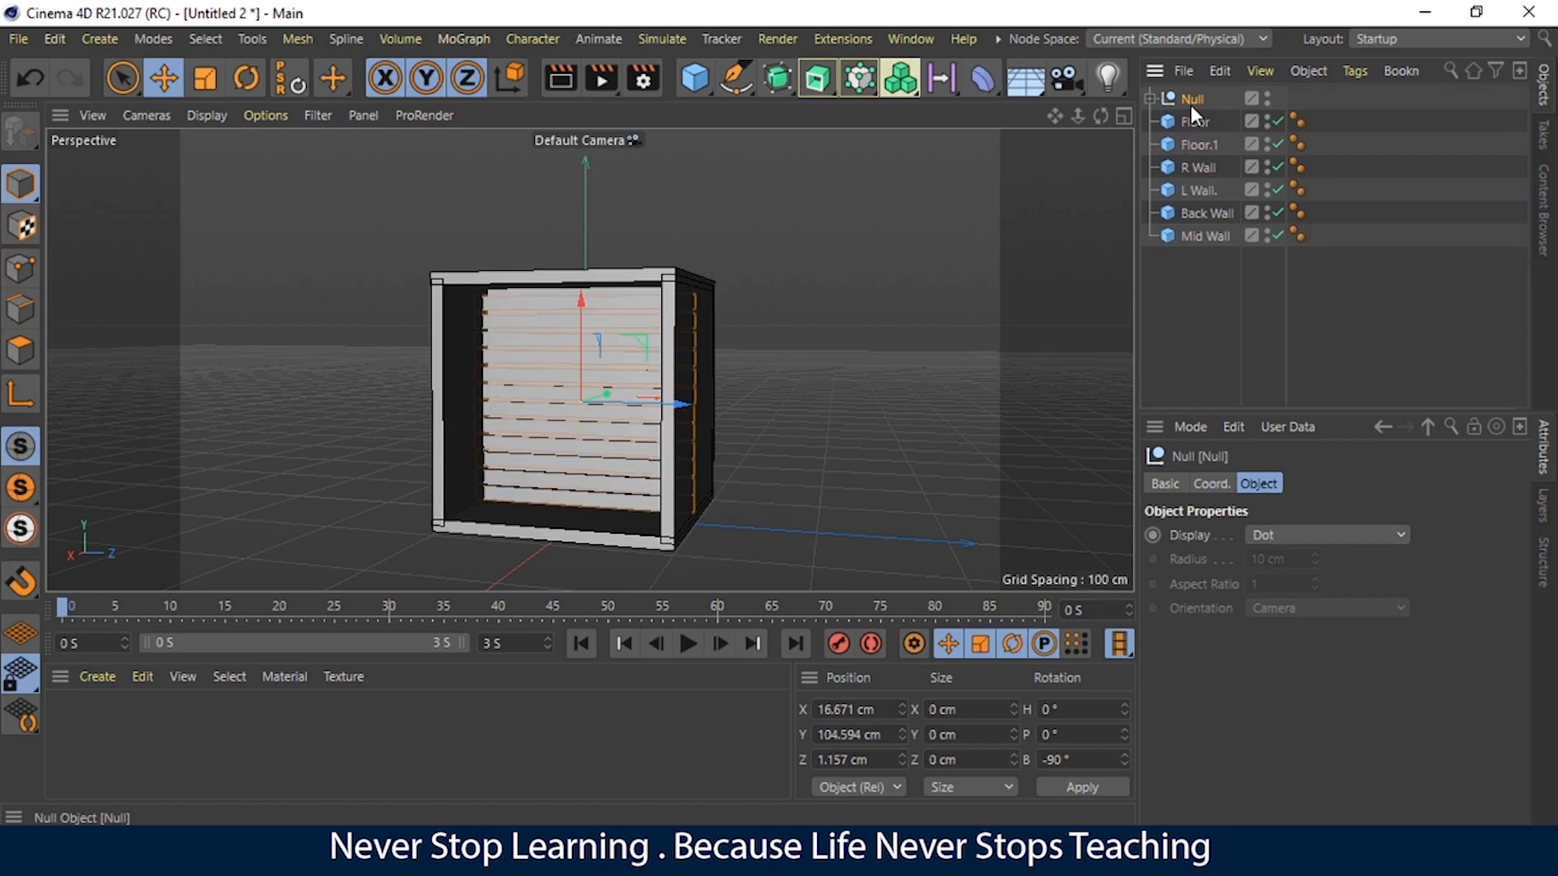
Step: Expand the slats' null to check its contents, collapse it again, and deselect it
click(1149, 98)
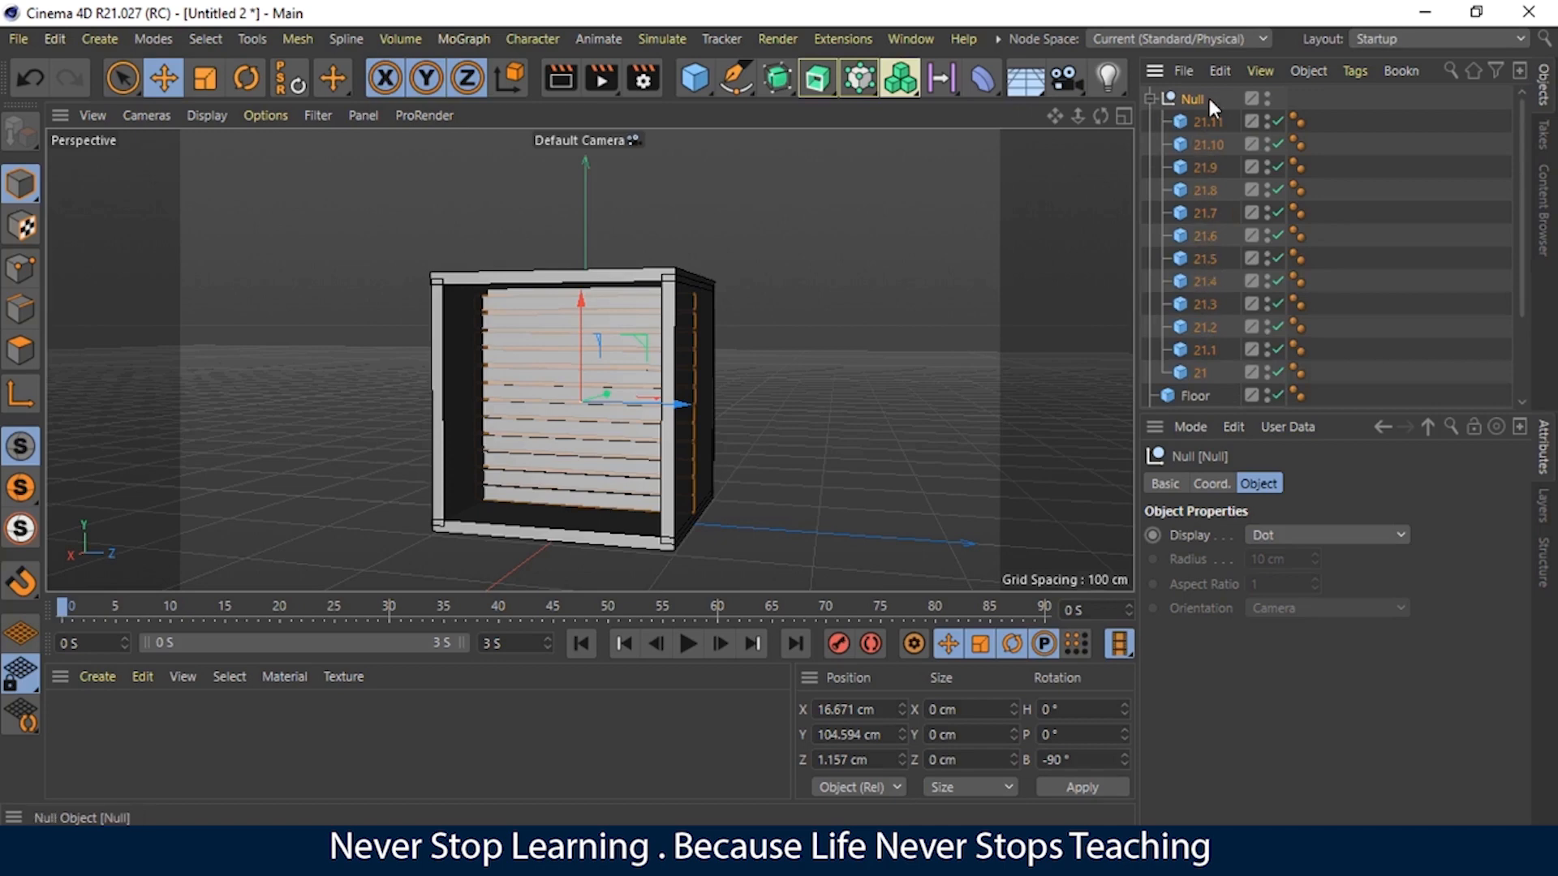
click(1149, 98)
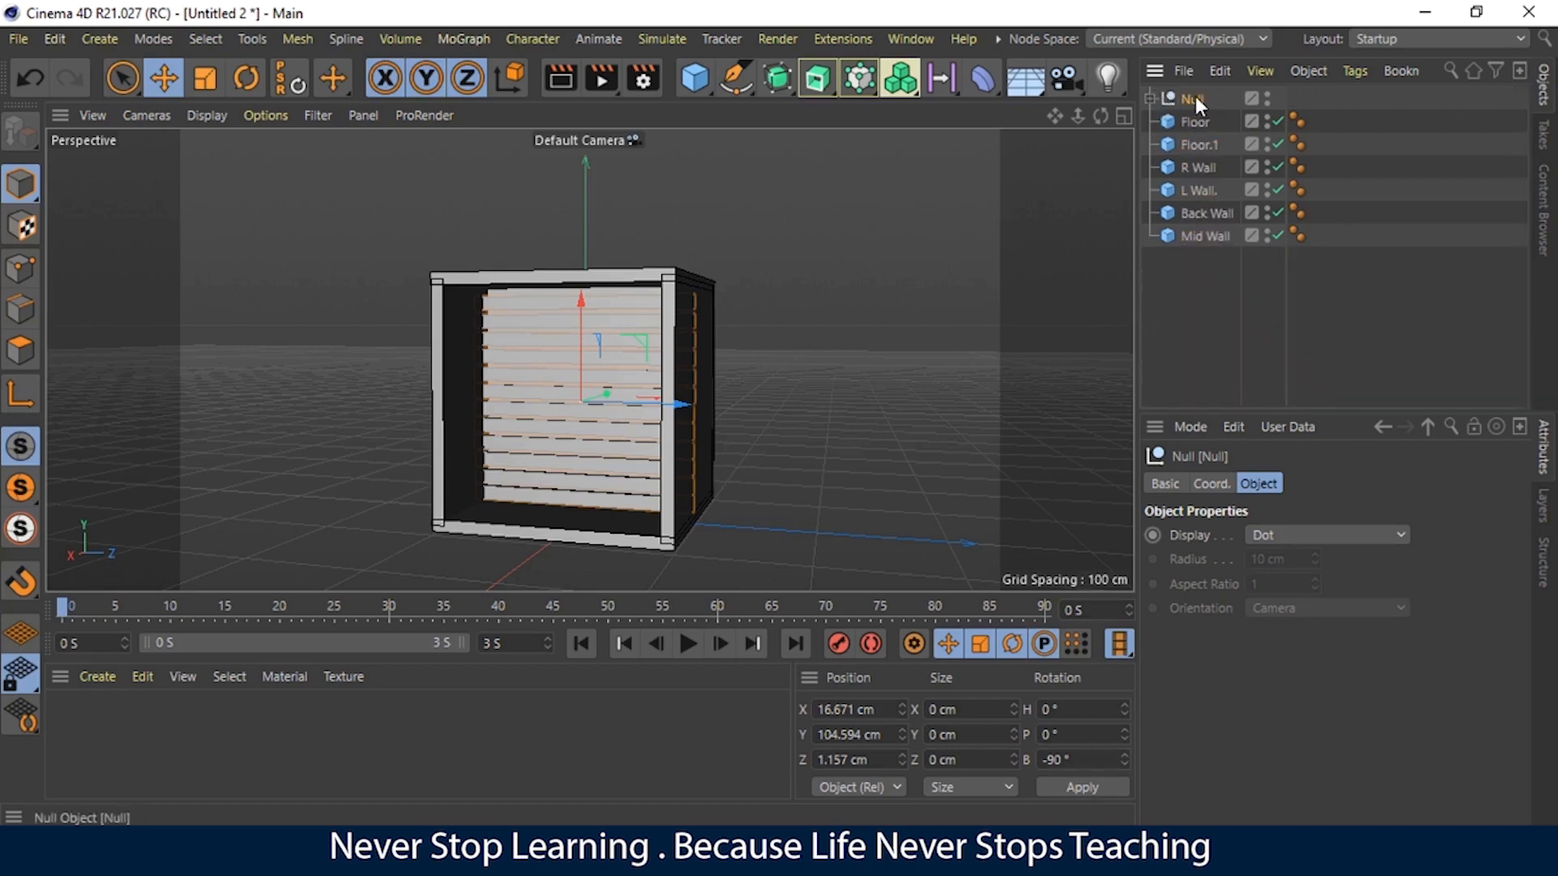
click(1181, 314)
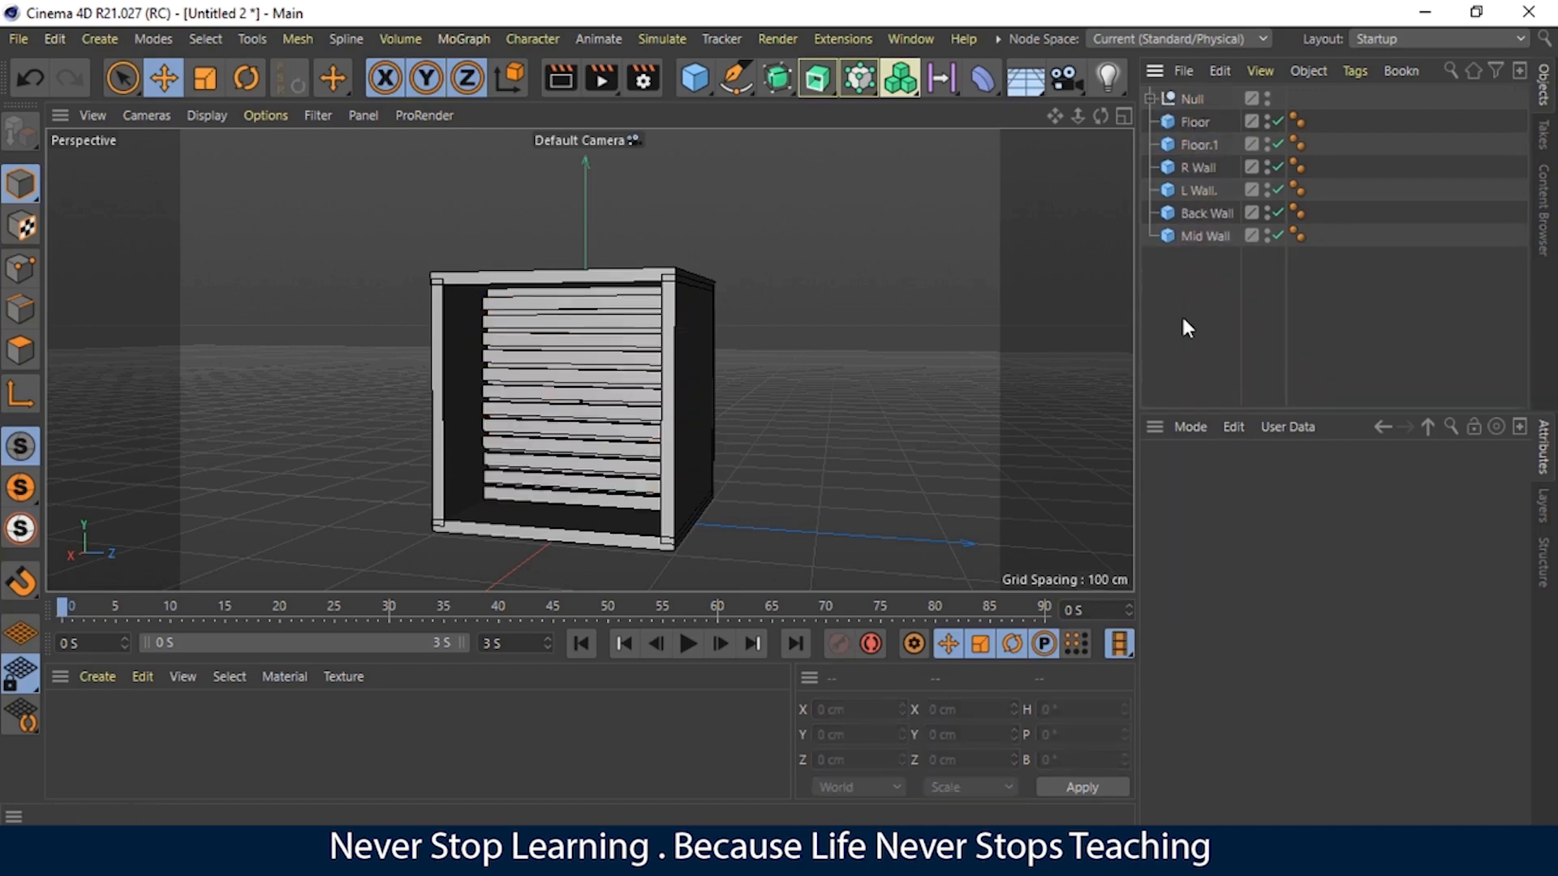
Step: Try moving the whole slat group through its null, undo the move, and deselect
click(1193, 98)
drag(585, 304, 539, 408)
key(ctrl+z)
click(908, 388)
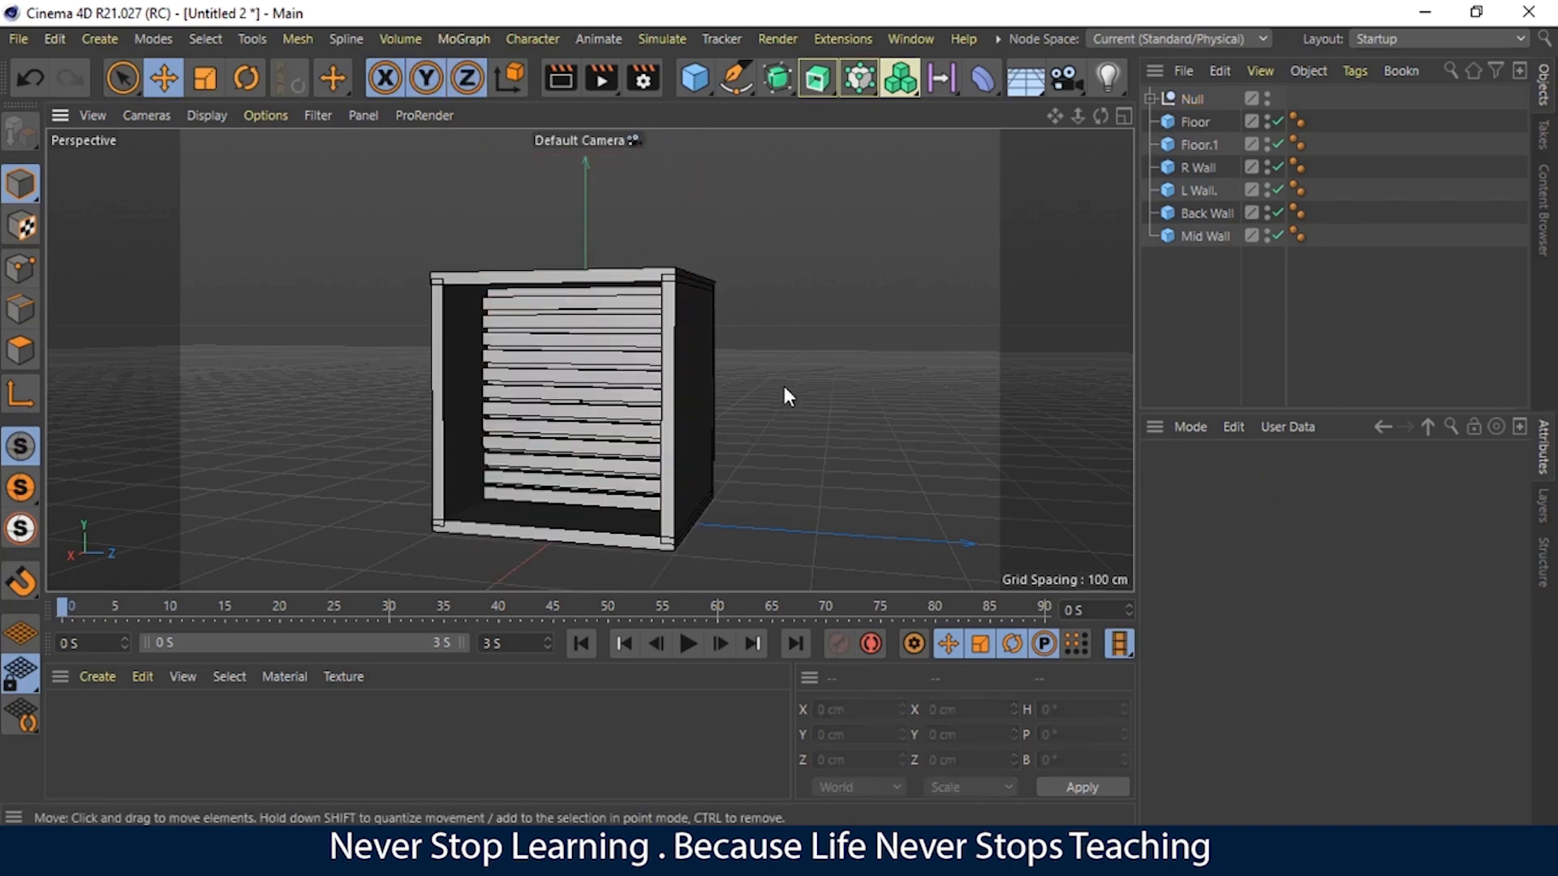
Step: Return to the four-view layout and enlarge the model in the Top, Front and Right views
mouse_move(1100, 116)
mouse_down()
mouse_move(1210, 113)
mouse_move(1031, 120)
mouse_move(1115, 91)
mouse_move(1063, 106)
mouse_move(1098, 96)
mouse_move(1123, 108)
mouse_move(1120, 127)
mouse_up()
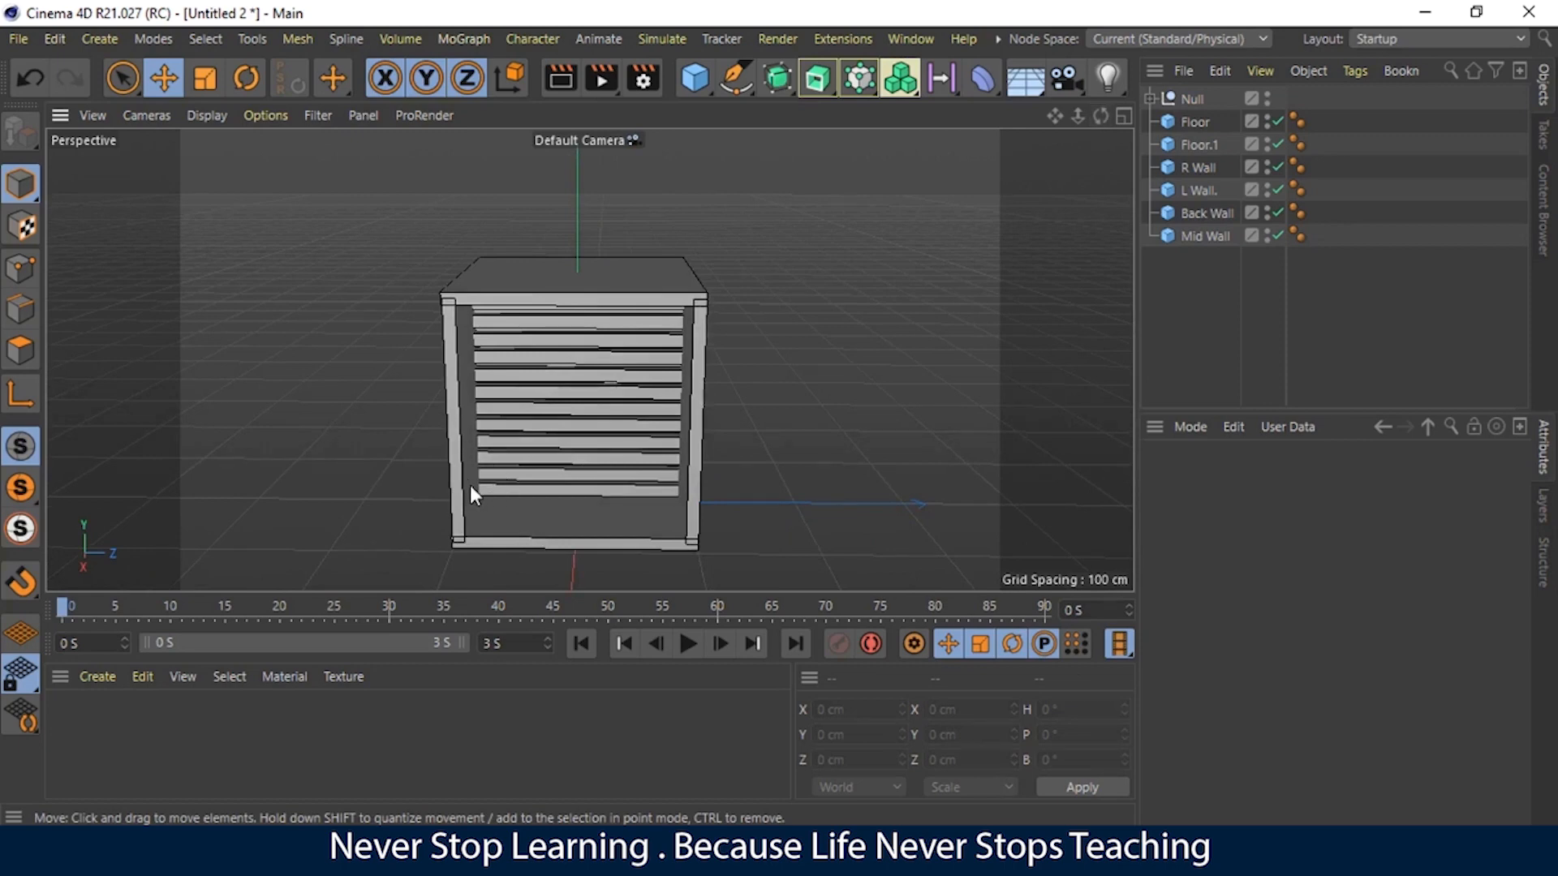
click(1121, 118)
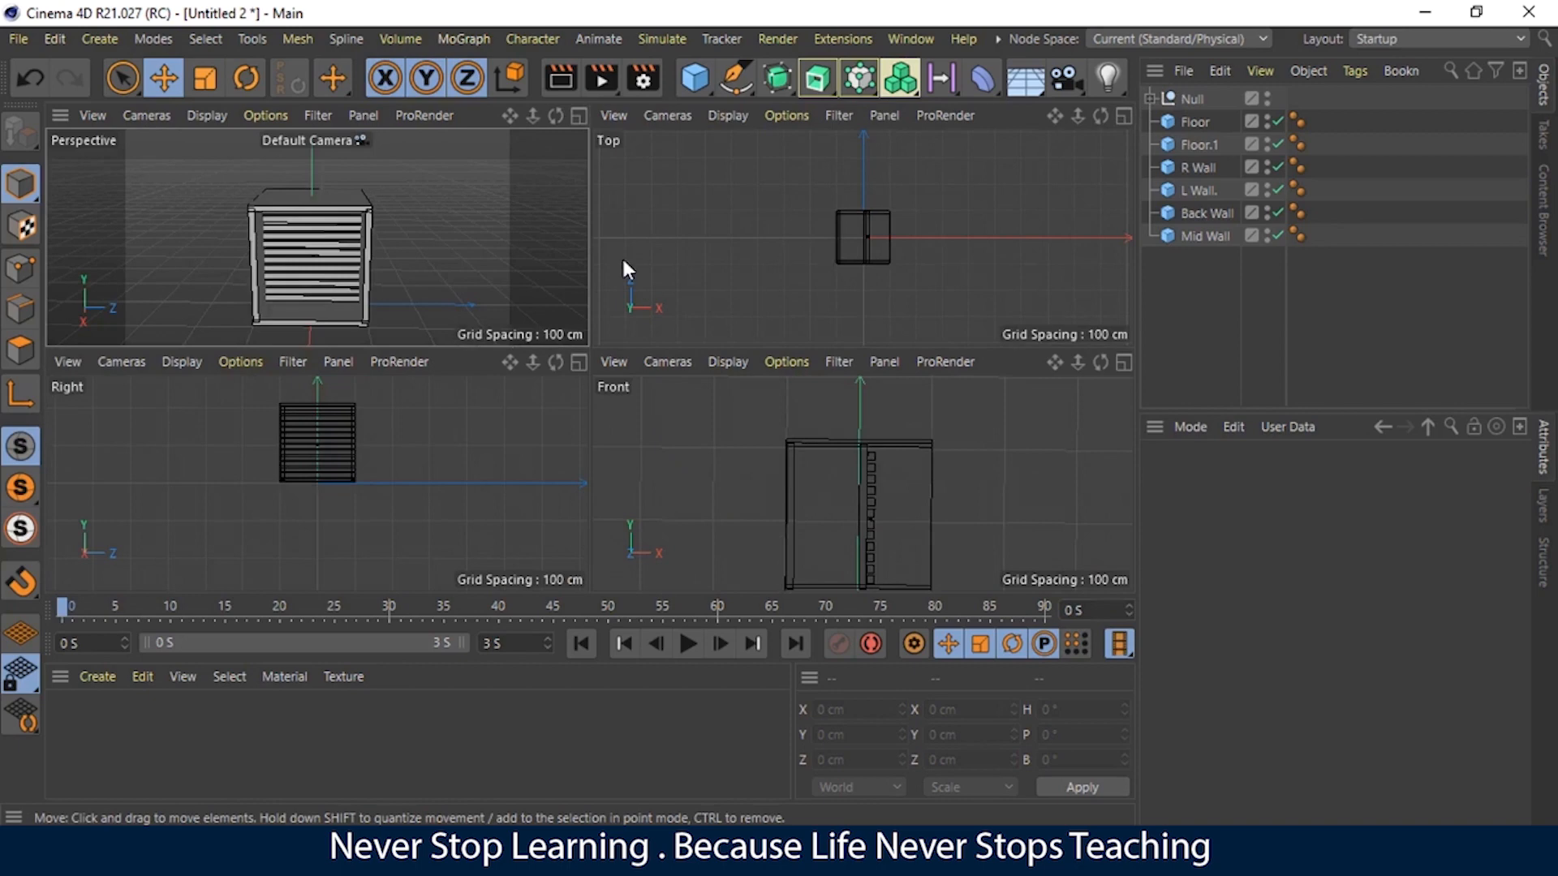
click(657, 262)
drag(1078, 114, 1058, 148)
click(926, 401)
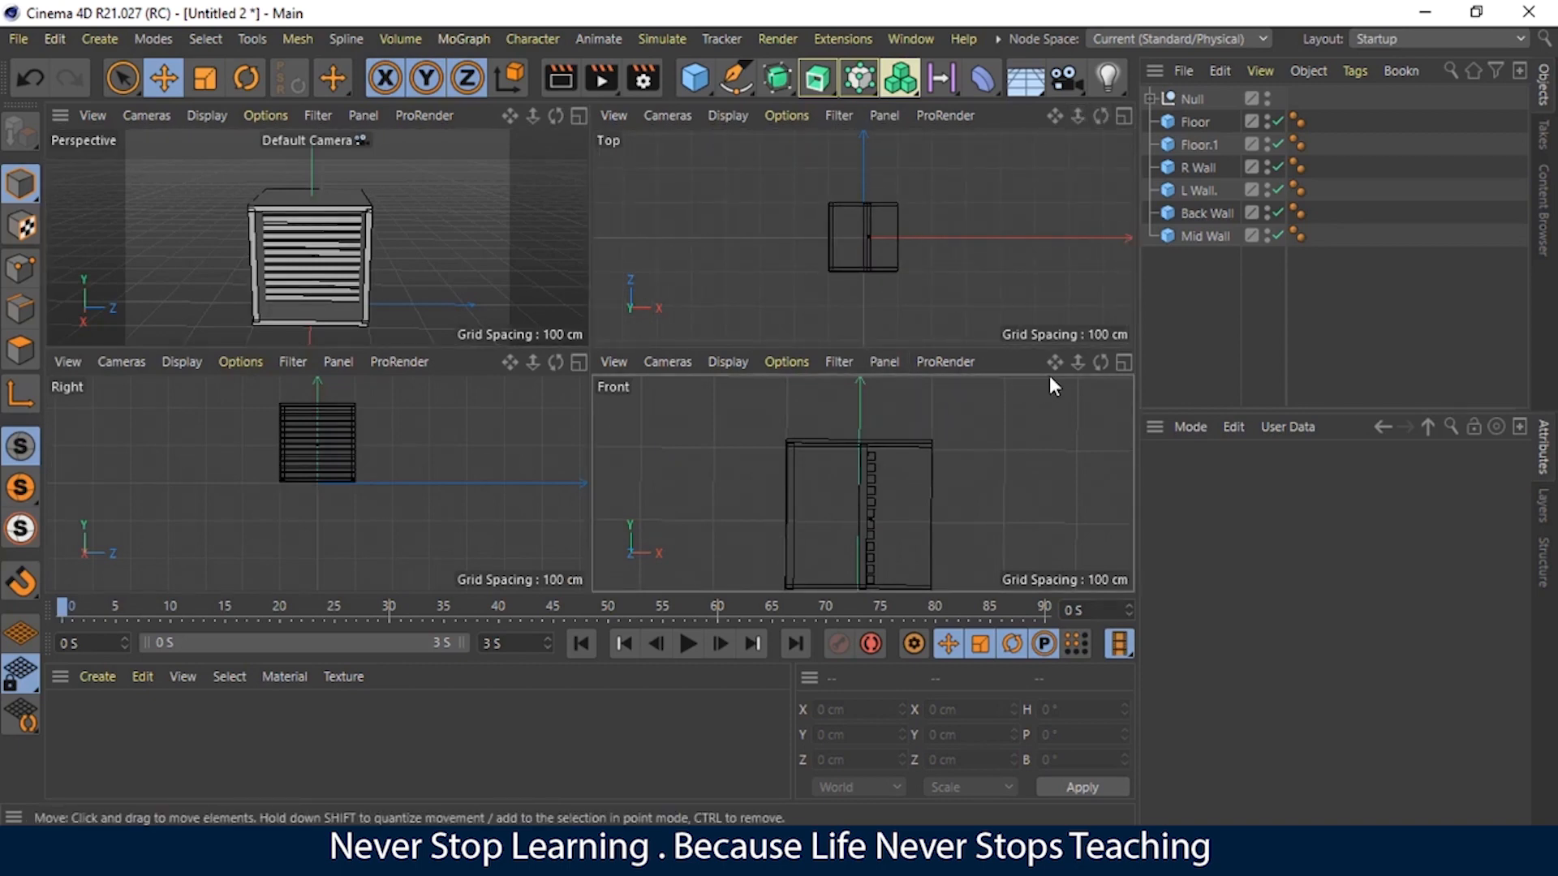
drag(1074, 367, 1064, 334)
drag(862, 483, 862, 478)
click(391, 485)
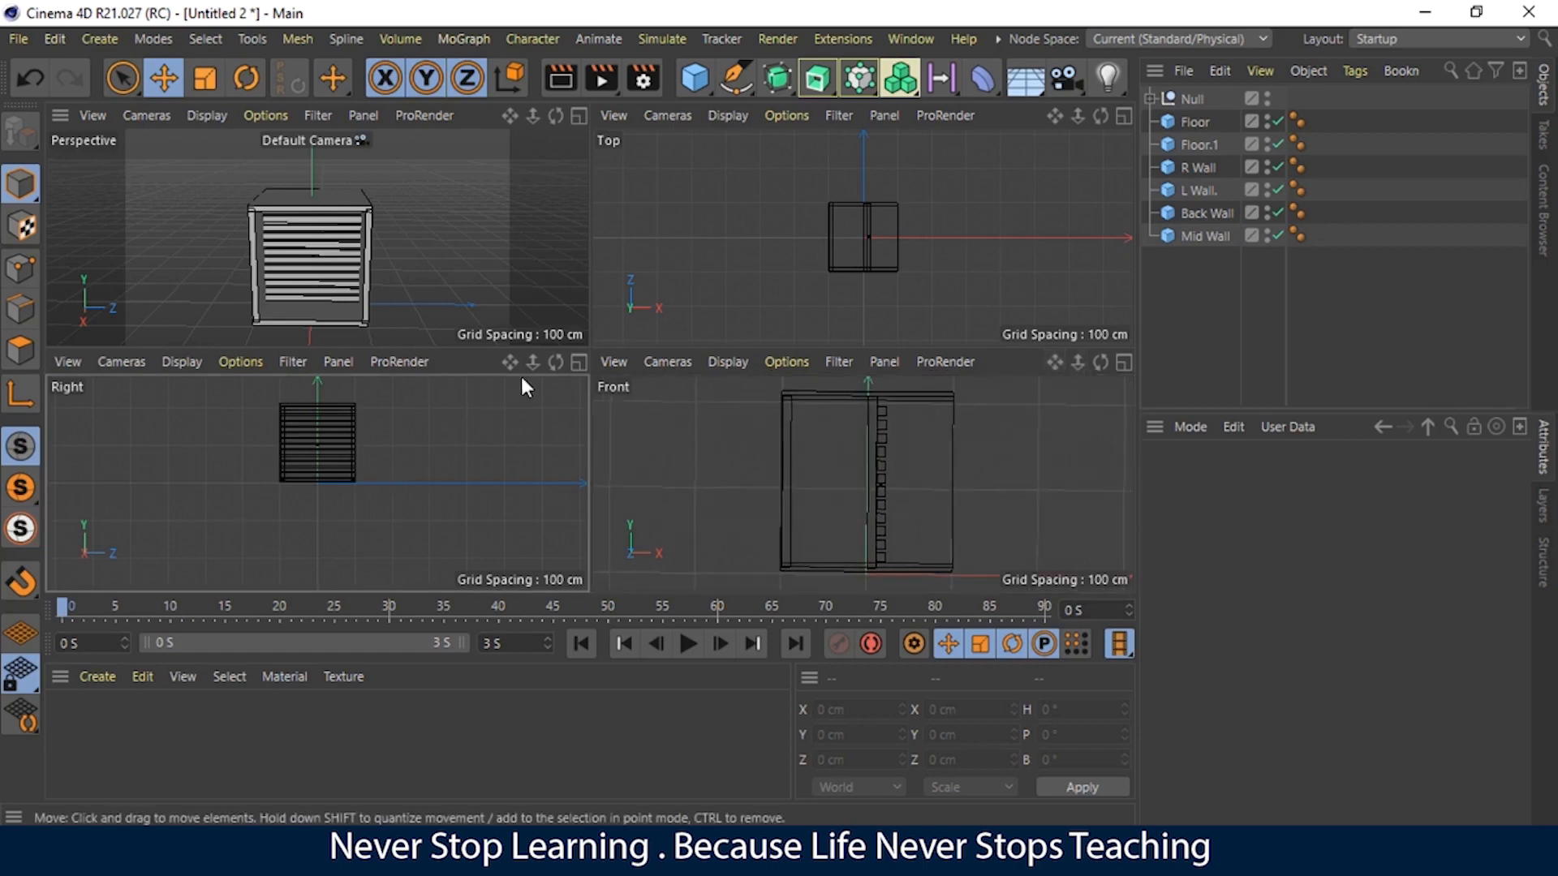
drag(534, 362, 511, 414)
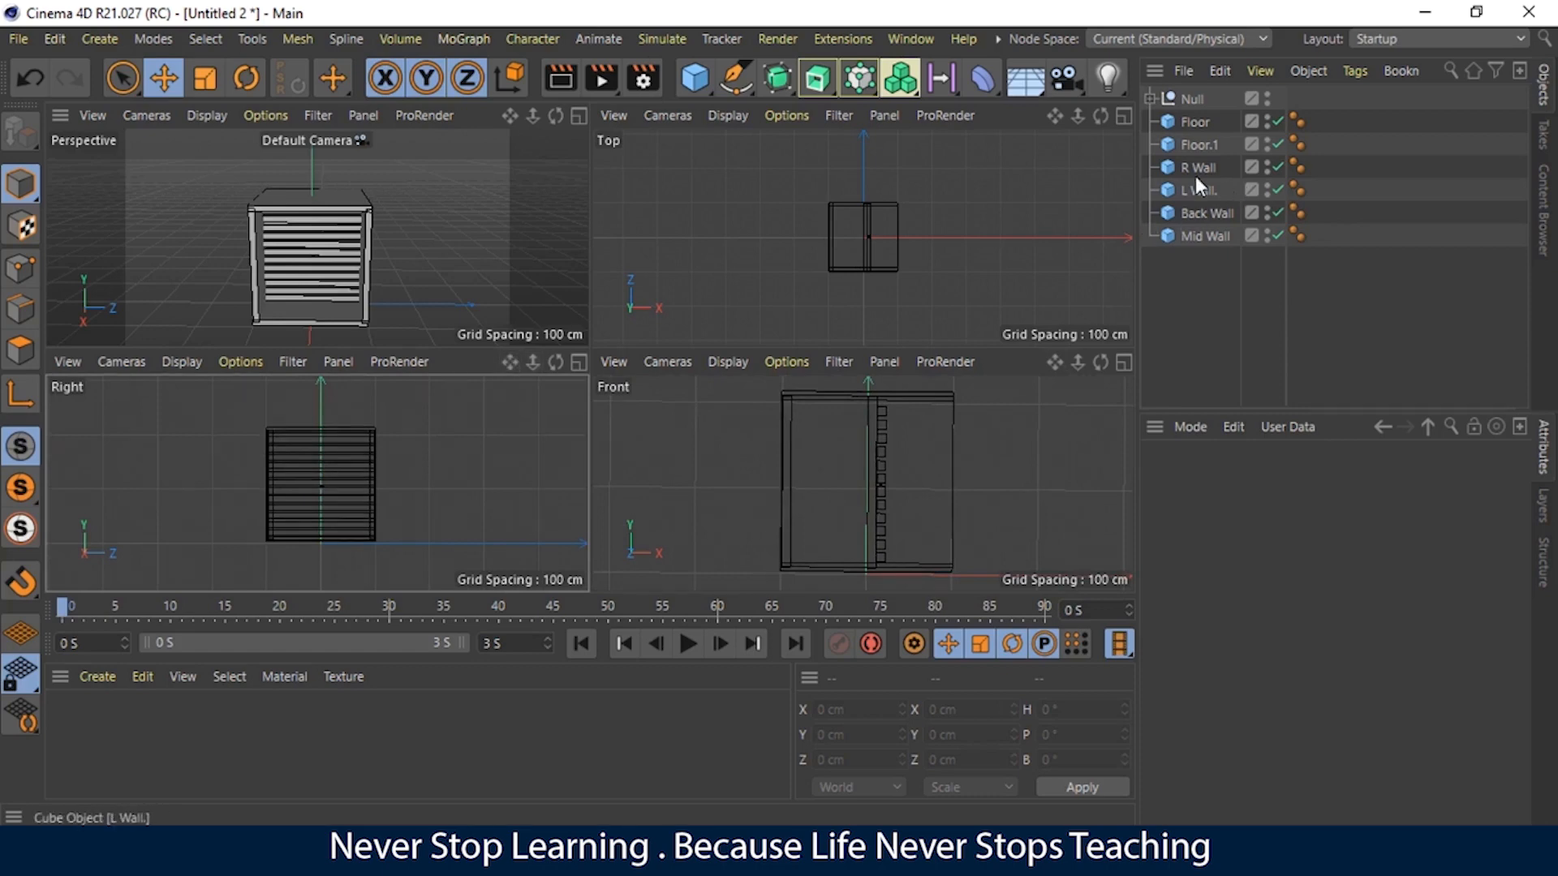
Step: Duplicate the Floor object and rename the copy Table
click(1195, 122)
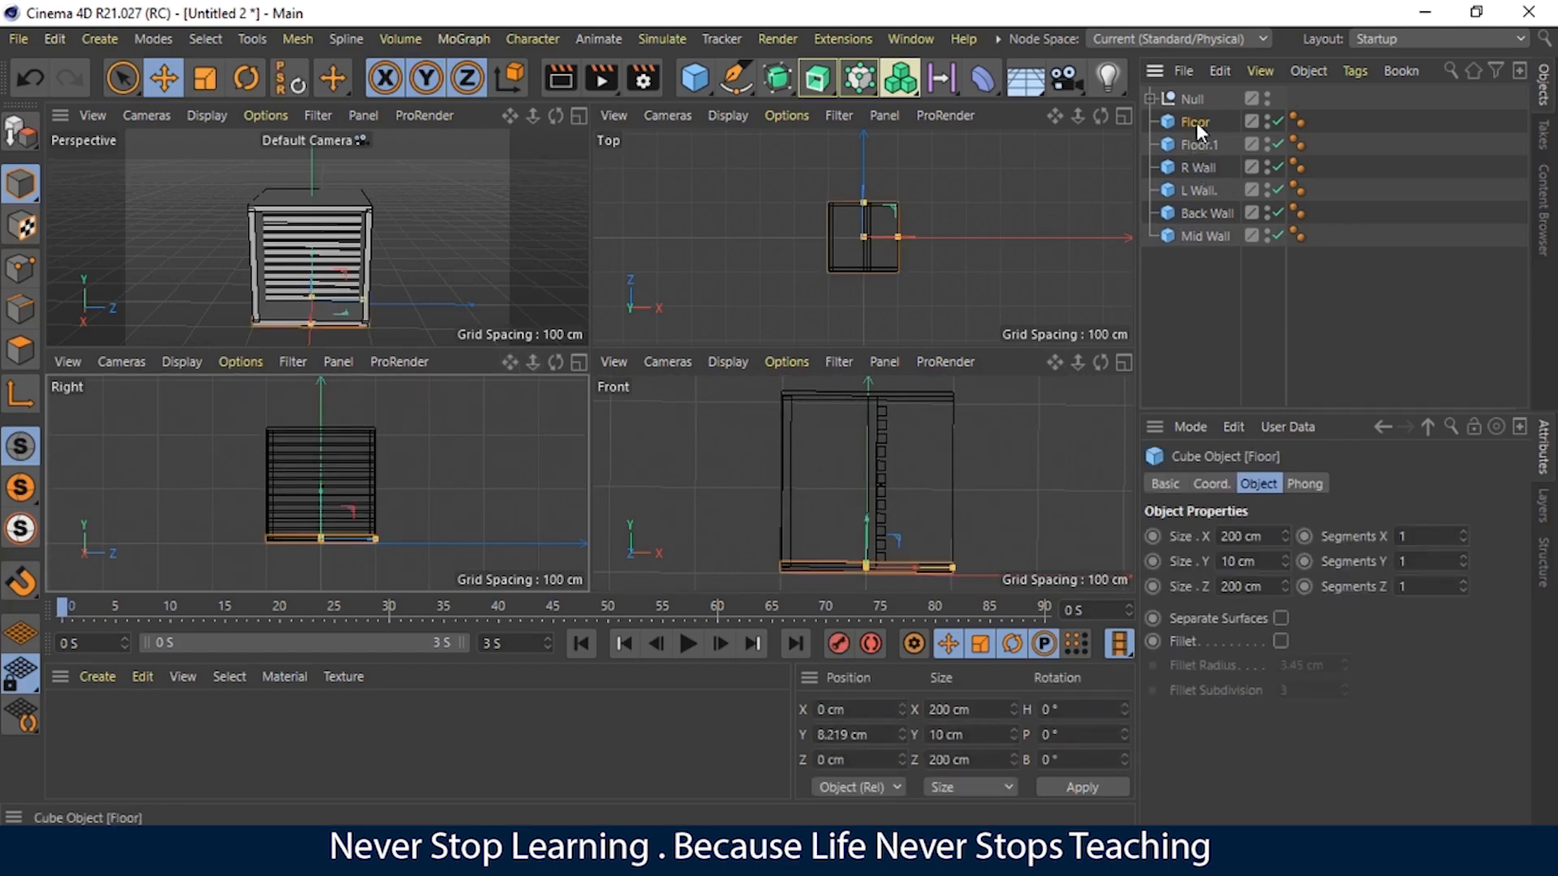
ctrl+drag(1195, 122, 1196, 138)
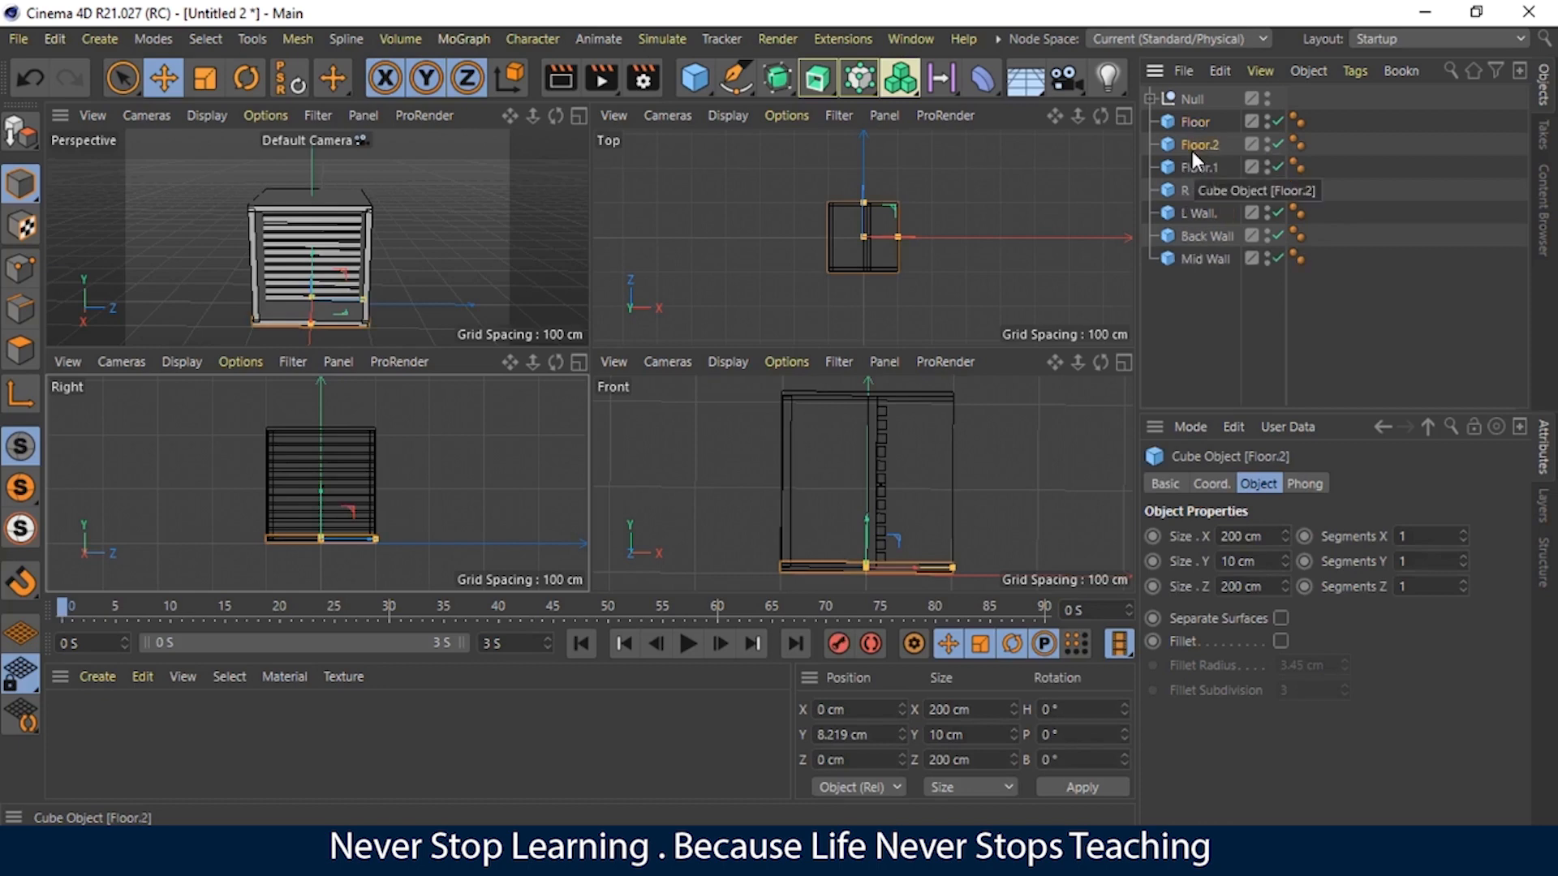
double_click(1191, 151)
text(Table)
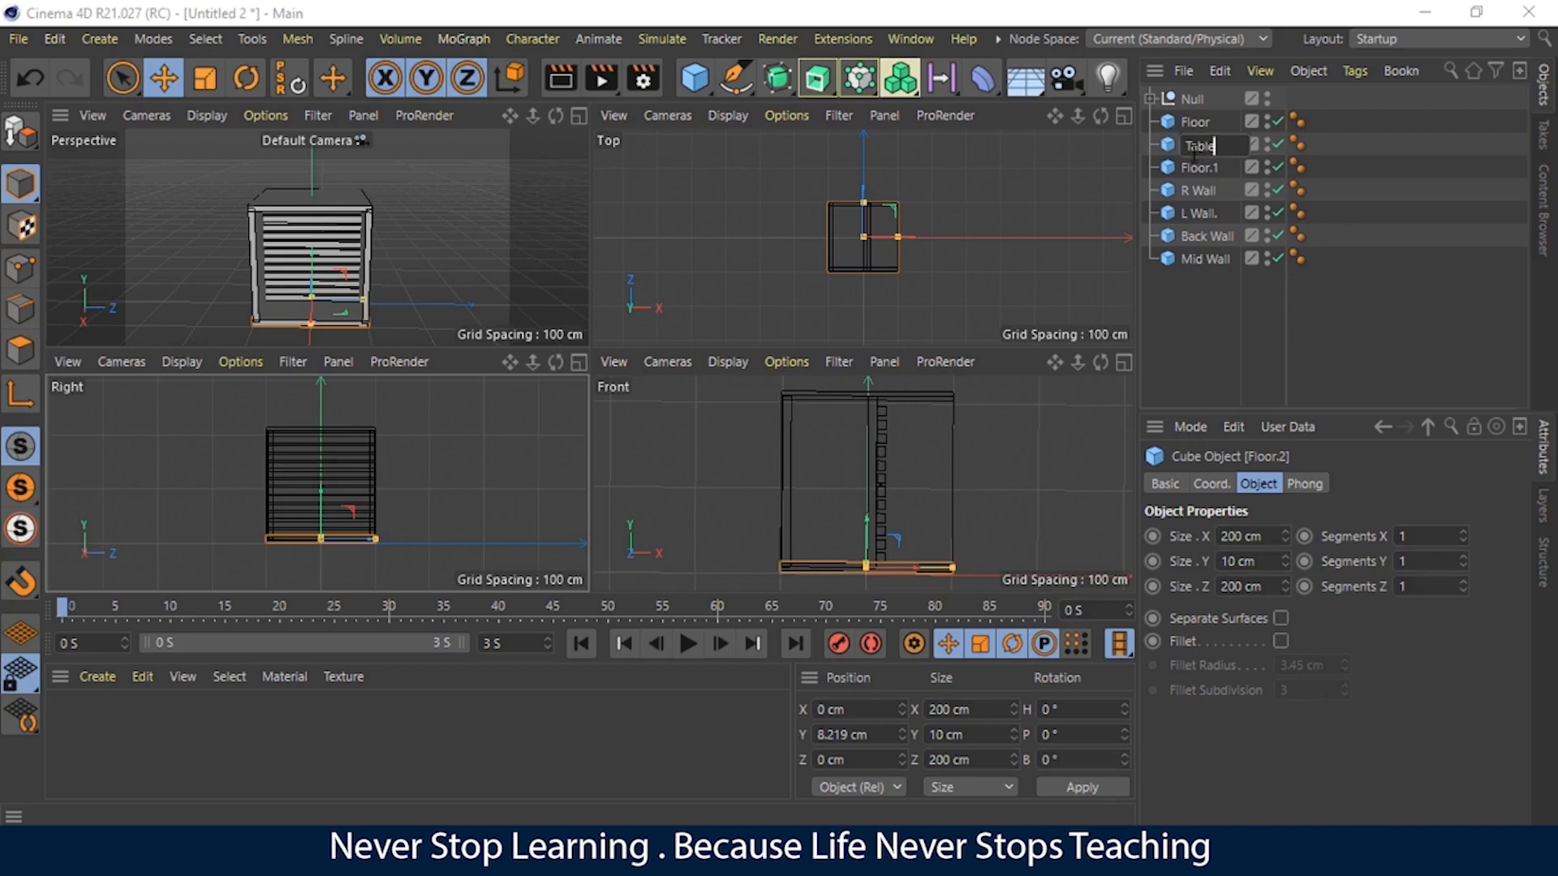
key(Return)
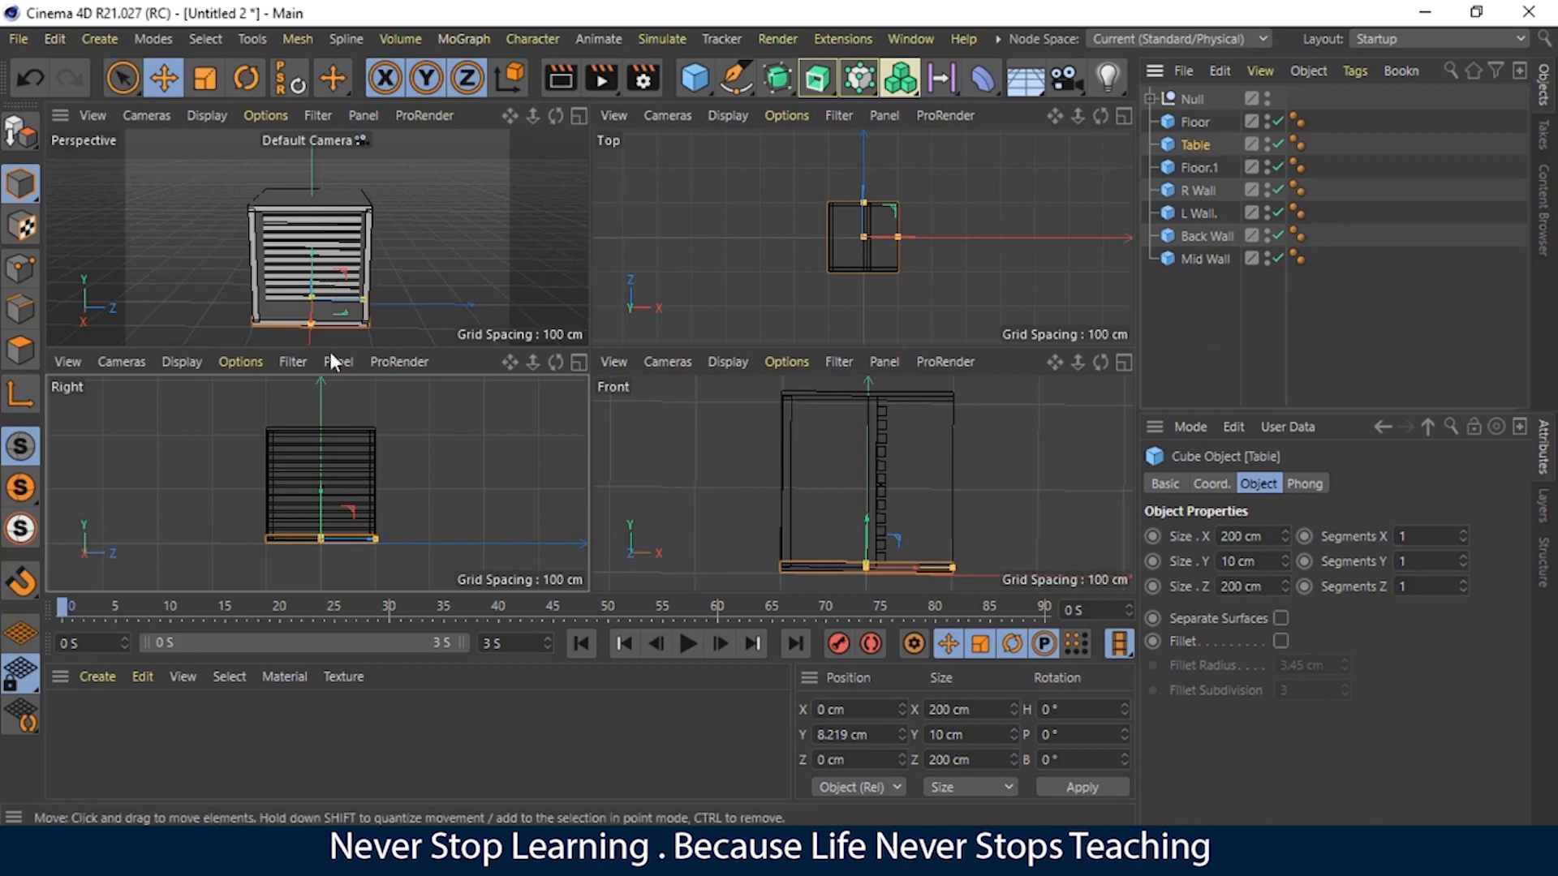
Step: Raise the Table to a Y position of about 109 cm and narrow it to about 57 cm along X
drag(865, 537, 864, 451)
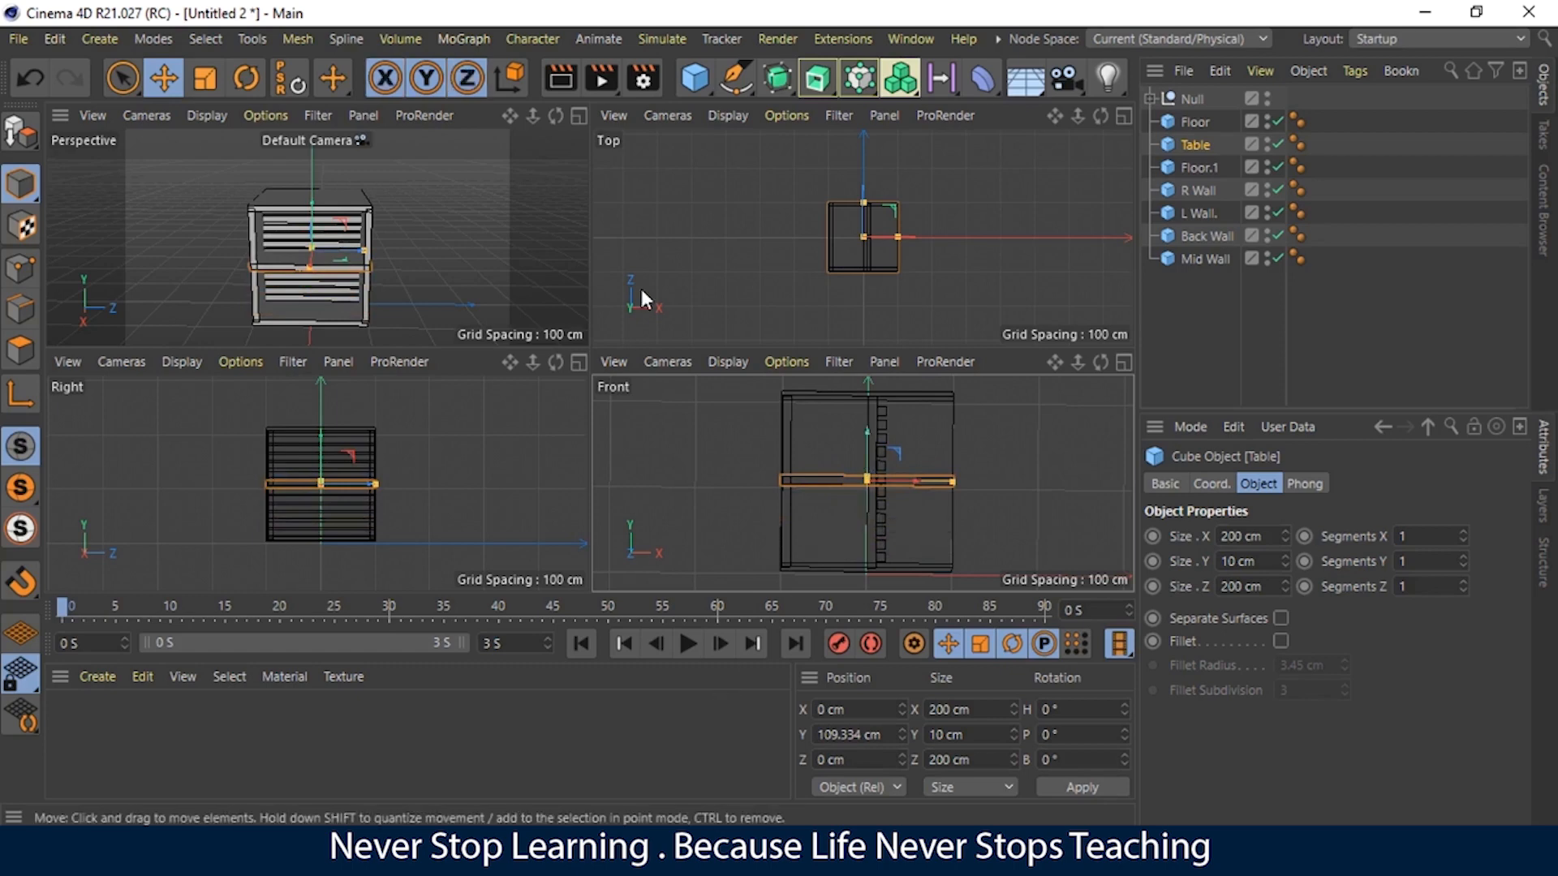
click(206, 90)
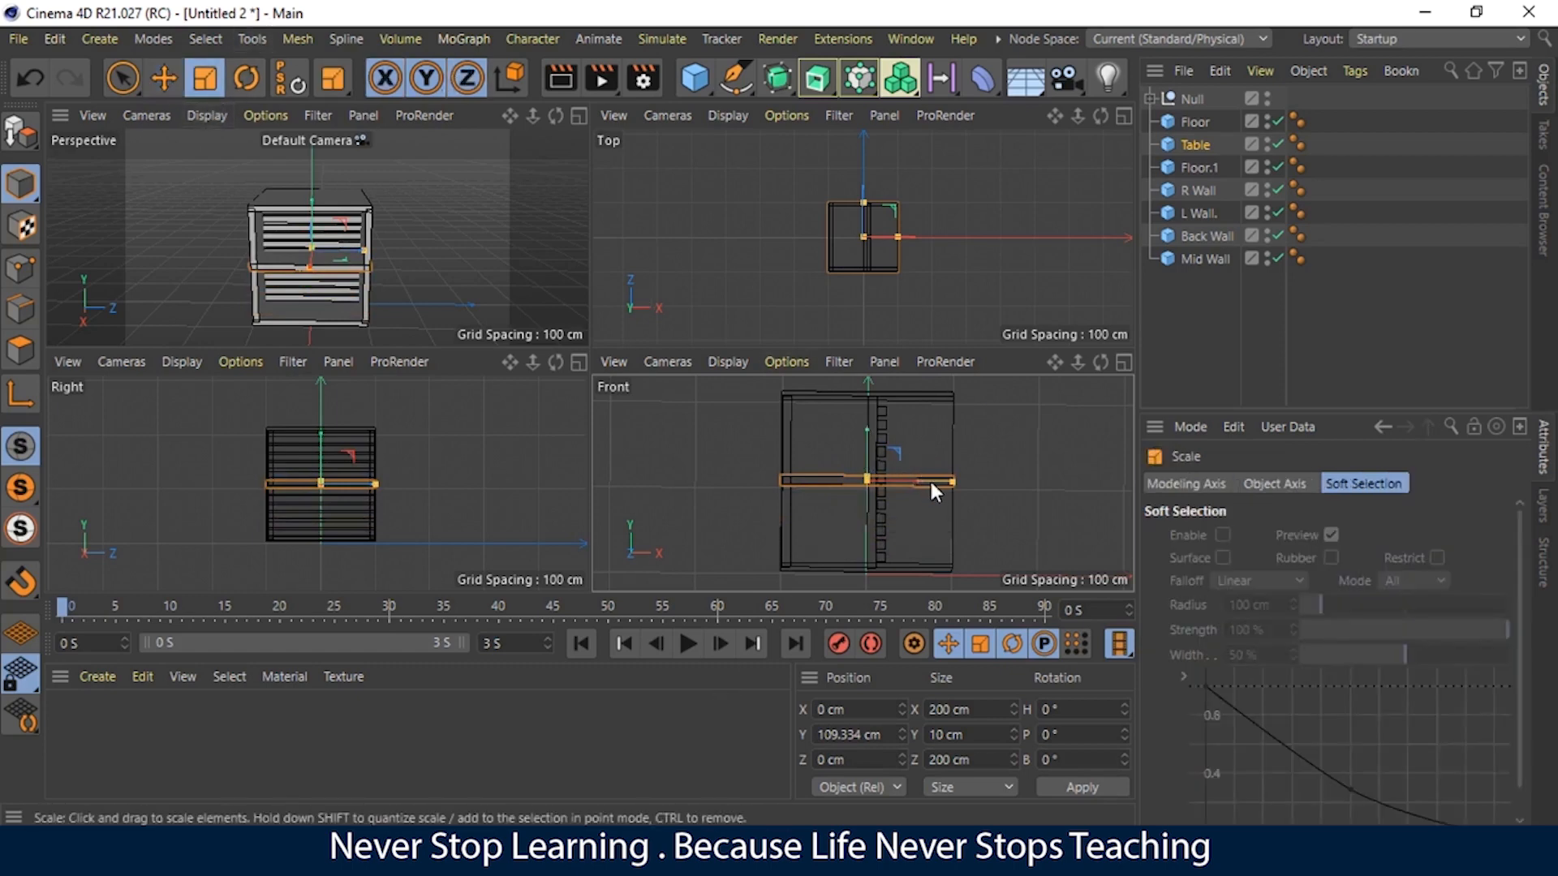
drag(948, 474, 892, 481)
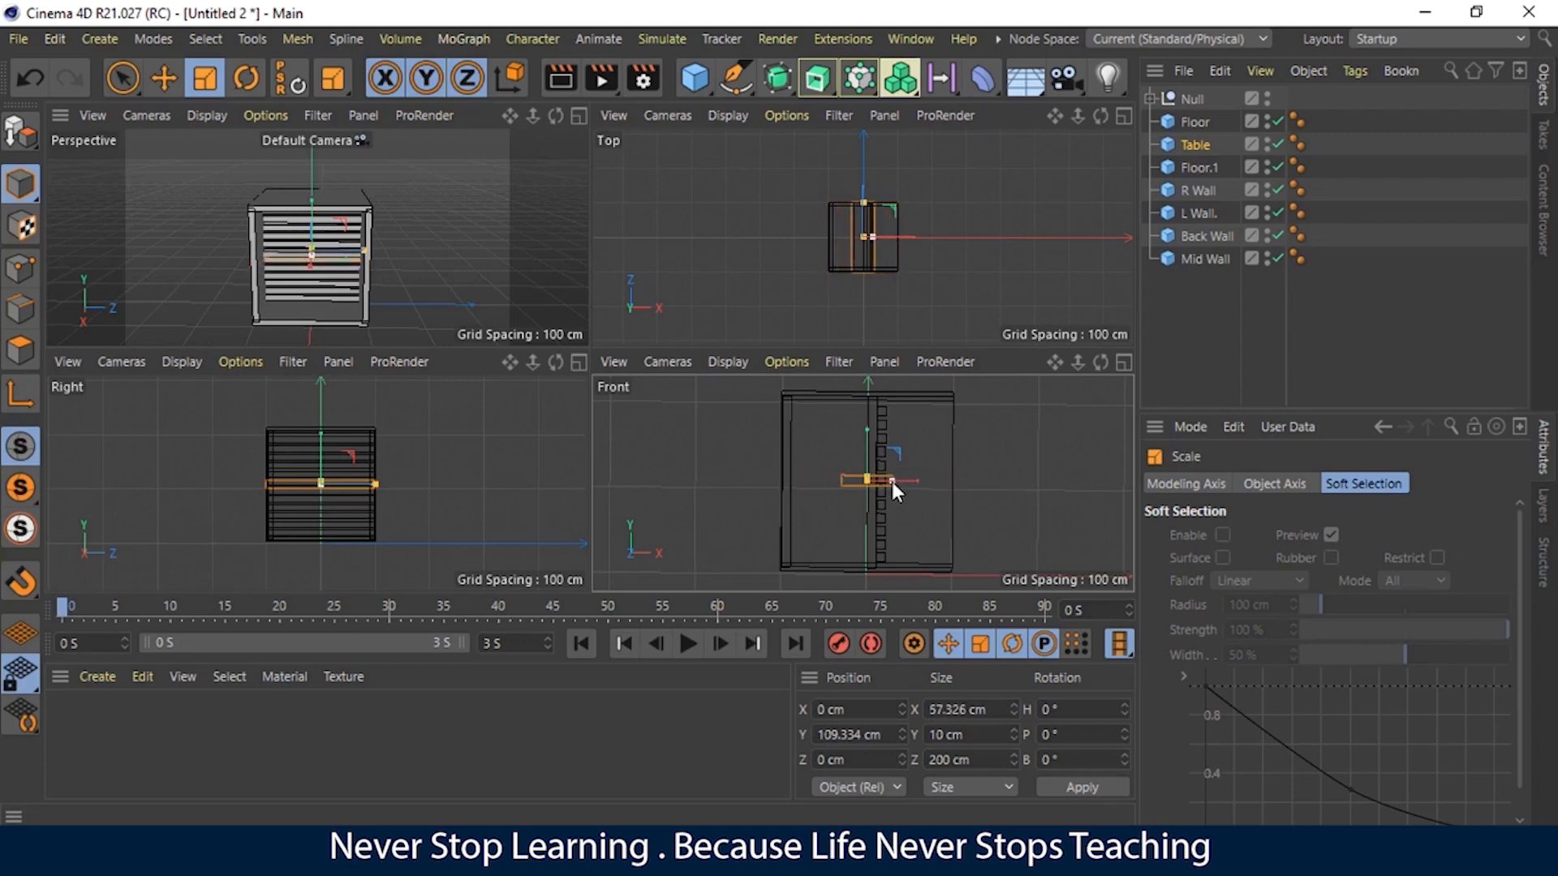
Step: Move the Table to about 72 cm in X, at the room's open front, and show the Perspective view alone
key(e)
drag(893, 481, 968, 484)
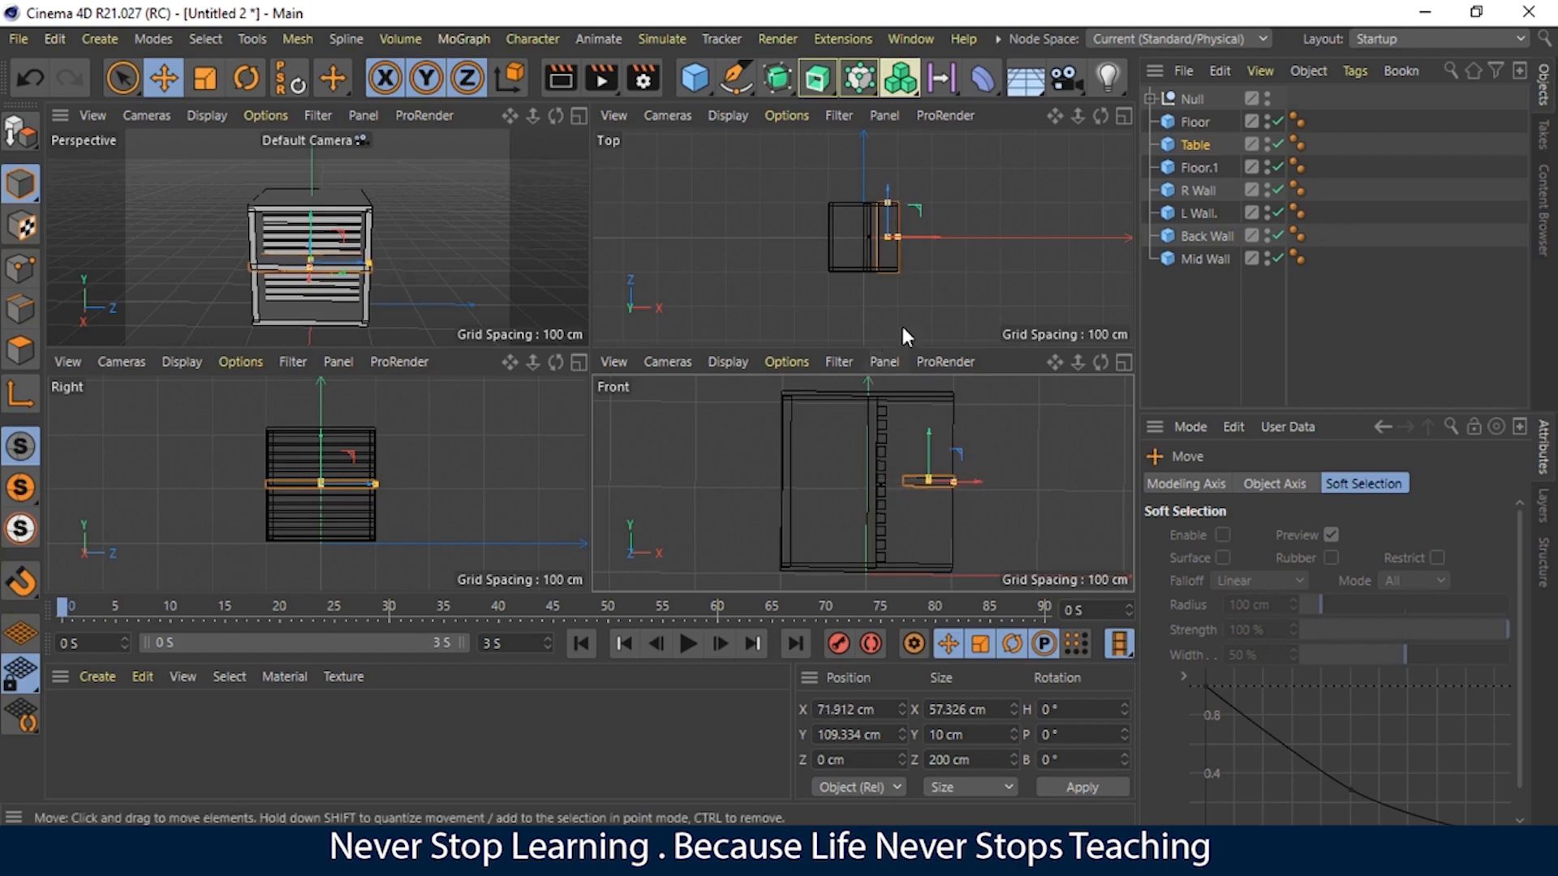
click(445, 251)
click(578, 115)
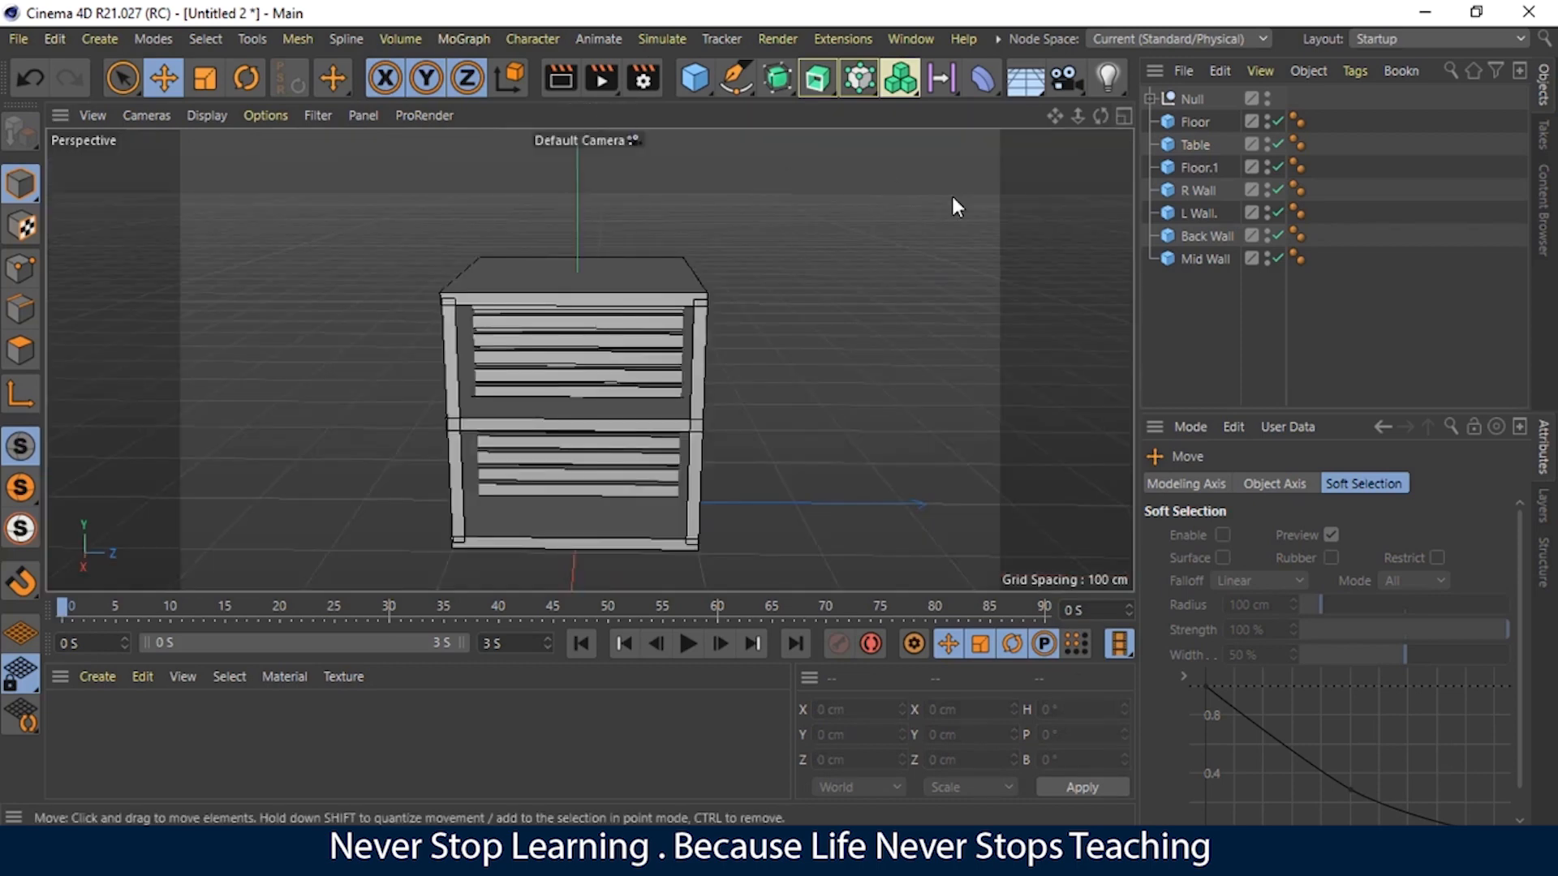
Step: Shorten the Table to about 109 cm along Z and shift it to about -36 cm in Z, against the side wall
drag(1077, 115, 1096, 156)
click(630, 428)
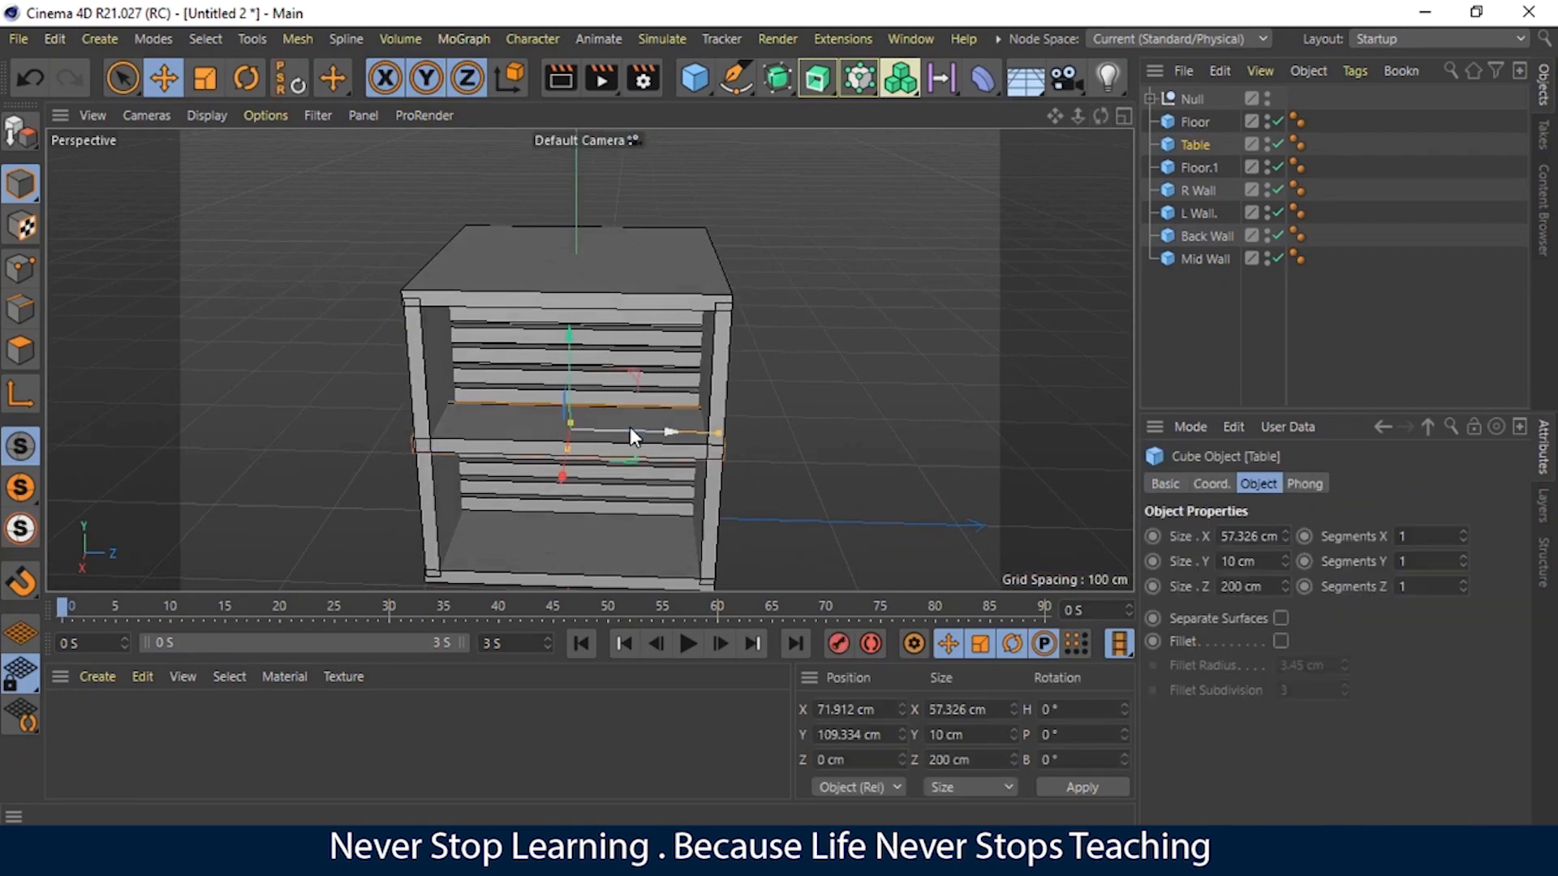
key(t)
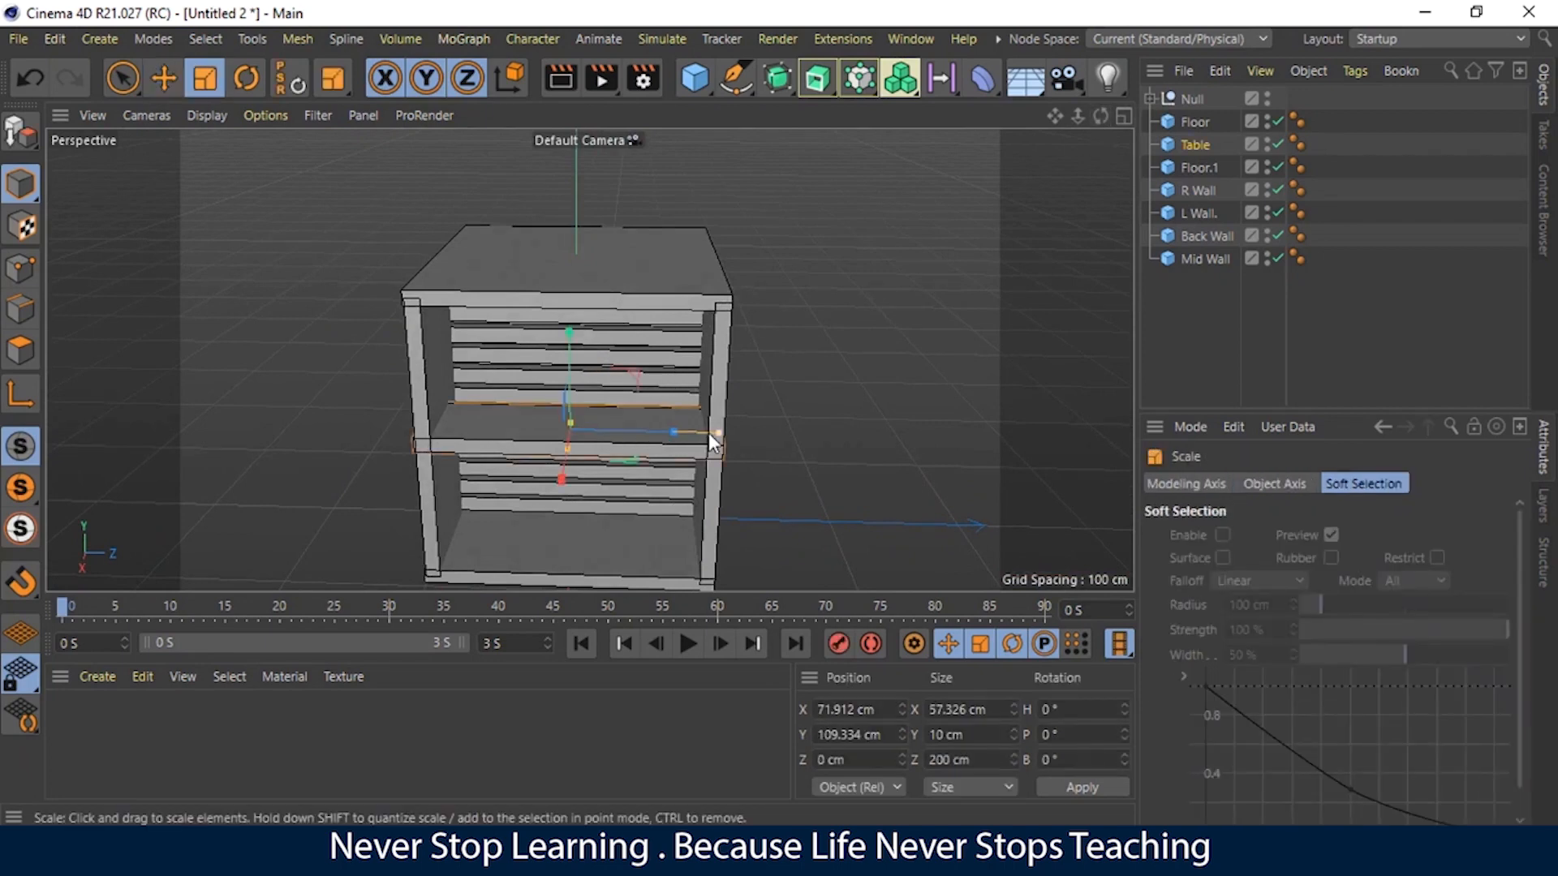
drag(708, 431, 620, 436)
key(e)
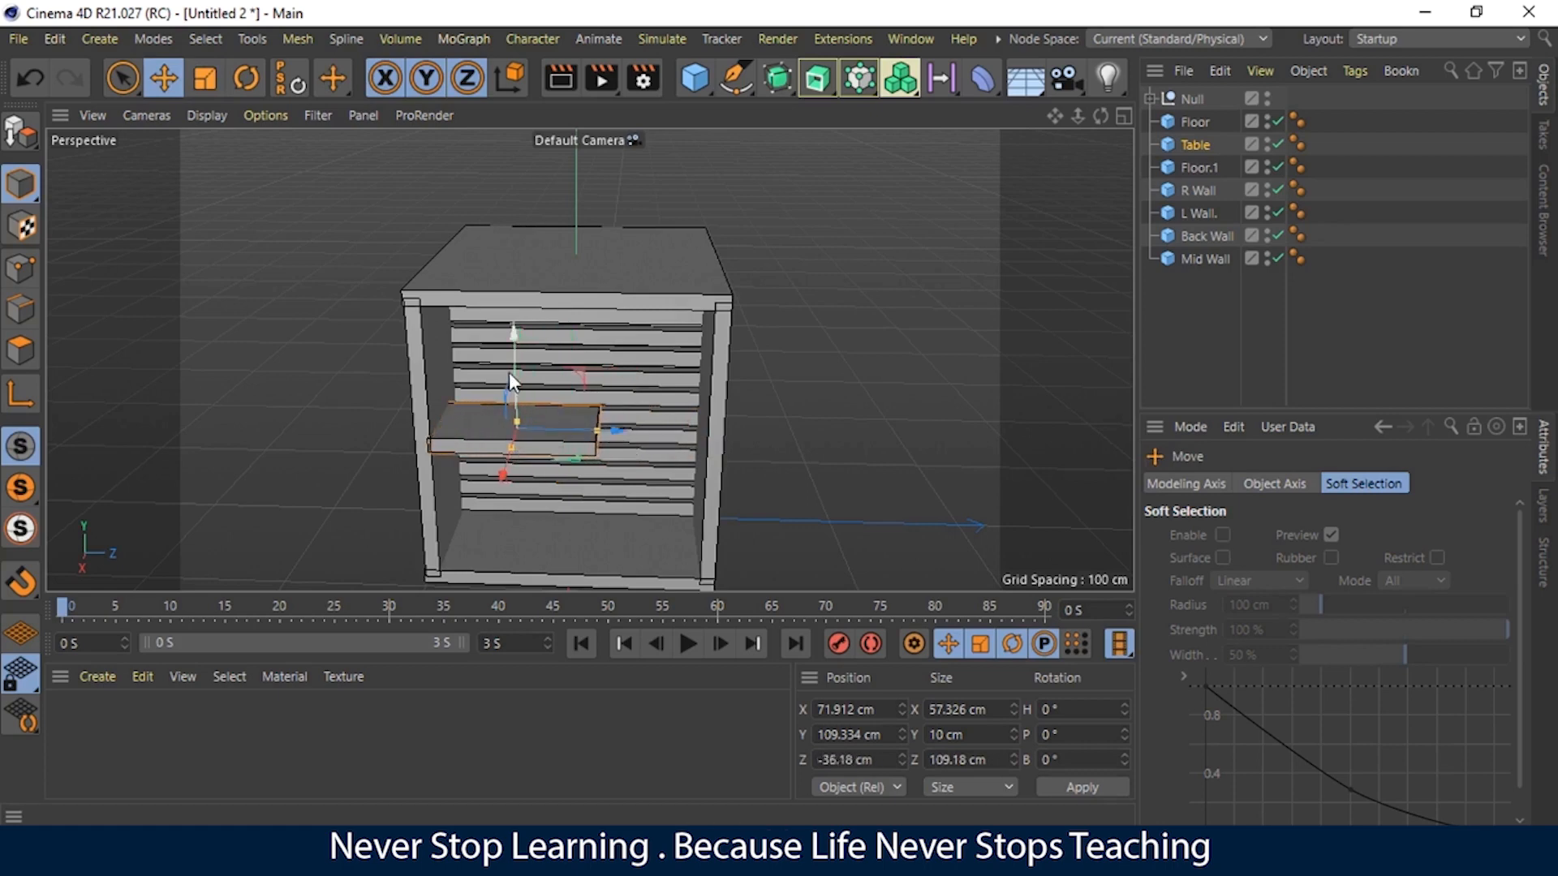
Step: Lower the Table to about 70 cm in Y and set it back slightly to about 70 cm in X
drag(521, 375, 526, 420)
click(954, 337)
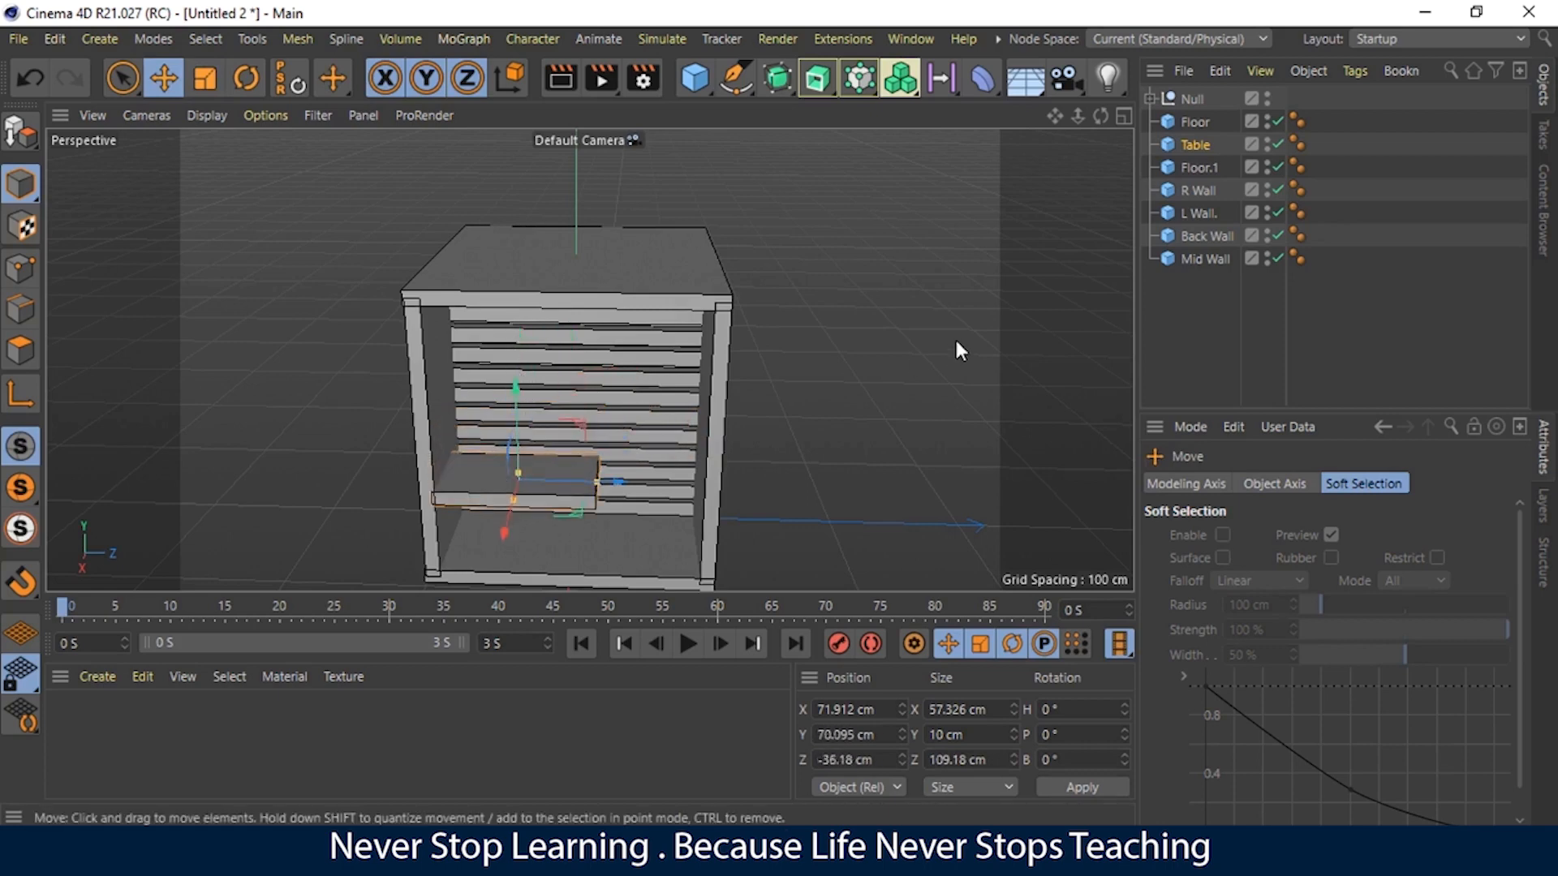
drag(1100, 115, 664, 333)
click(522, 469)
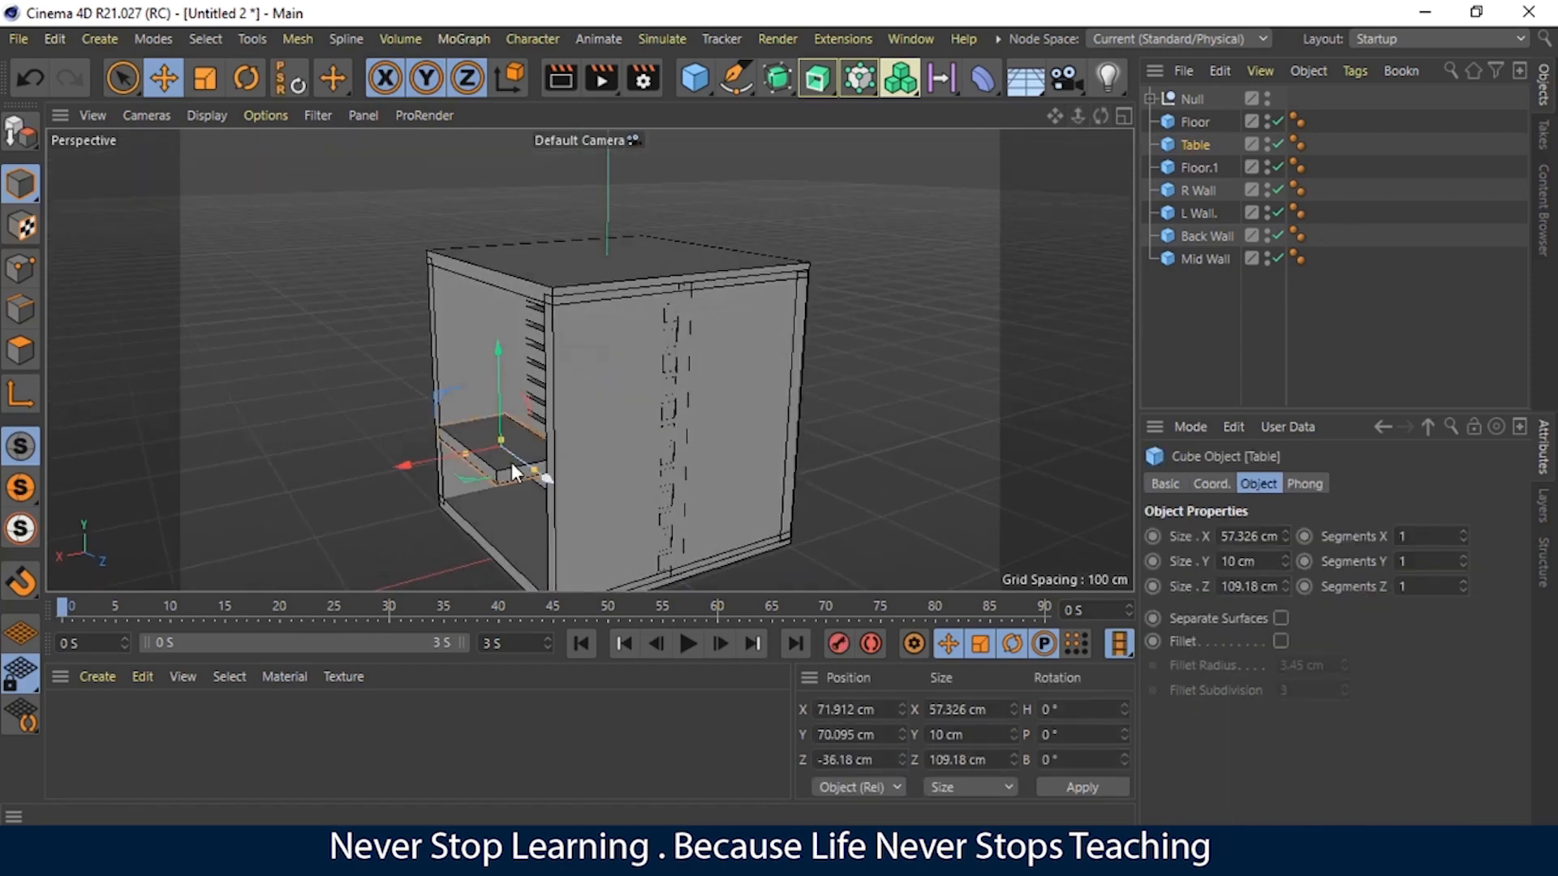
drag(426, 466, 430, 463)
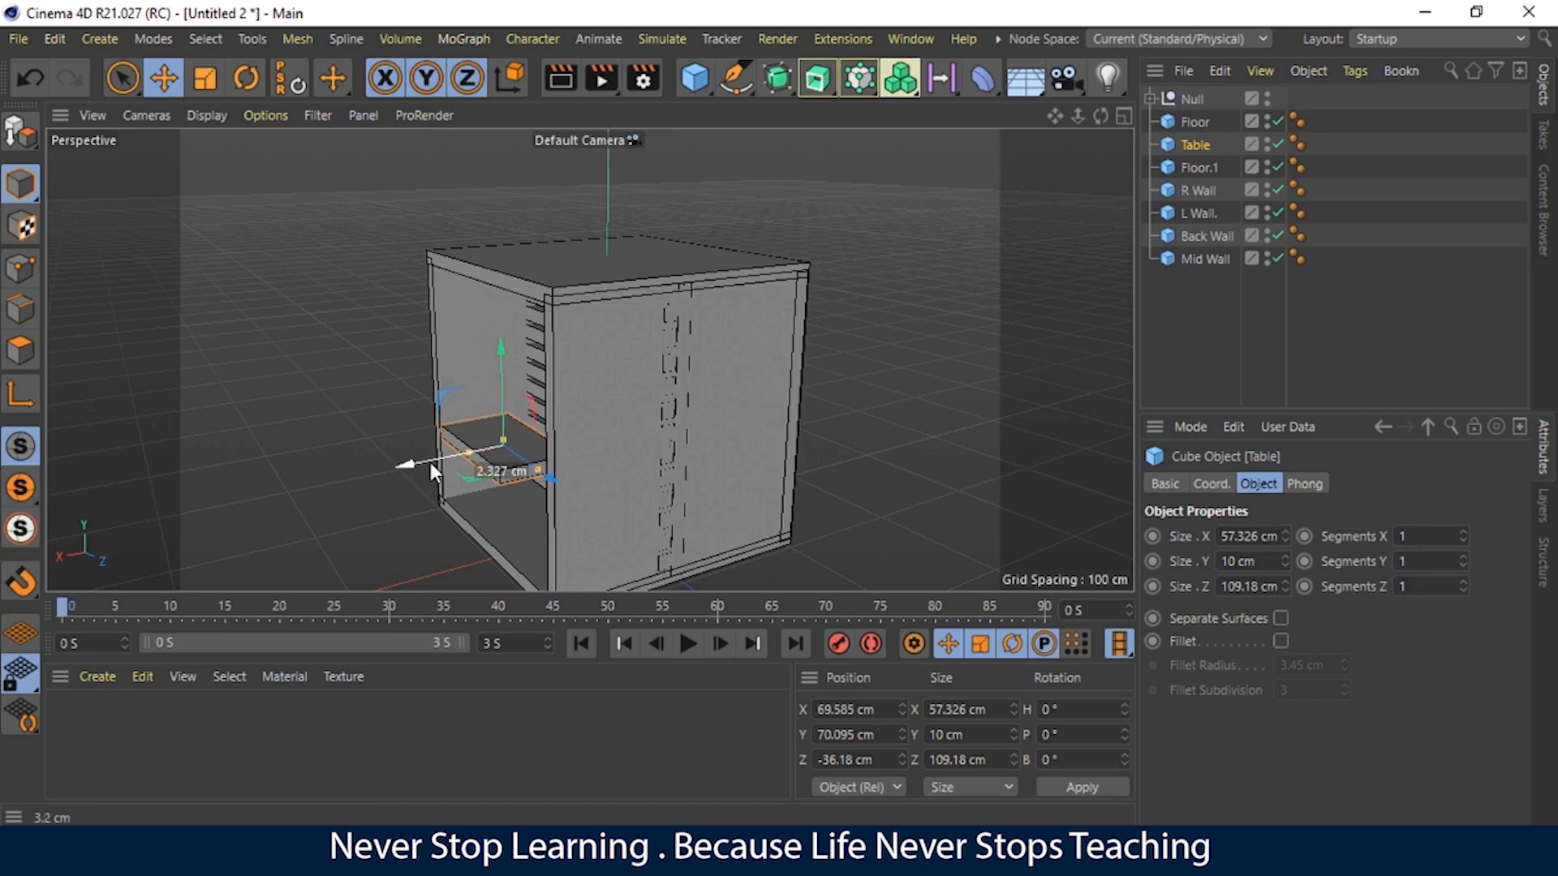
click(952, 338)
Step: Duplicate the Table and lower the copy to about 58 cm in Y, directly beneath the tabletop
drag(1100, 116, 1201, 73)
drag(589, 359, 1100, 116)
mouse_move(1077, 116)
mouse_down()
mouse_move(591, 358)
mouse_move(1077, 116)
mouse_up()
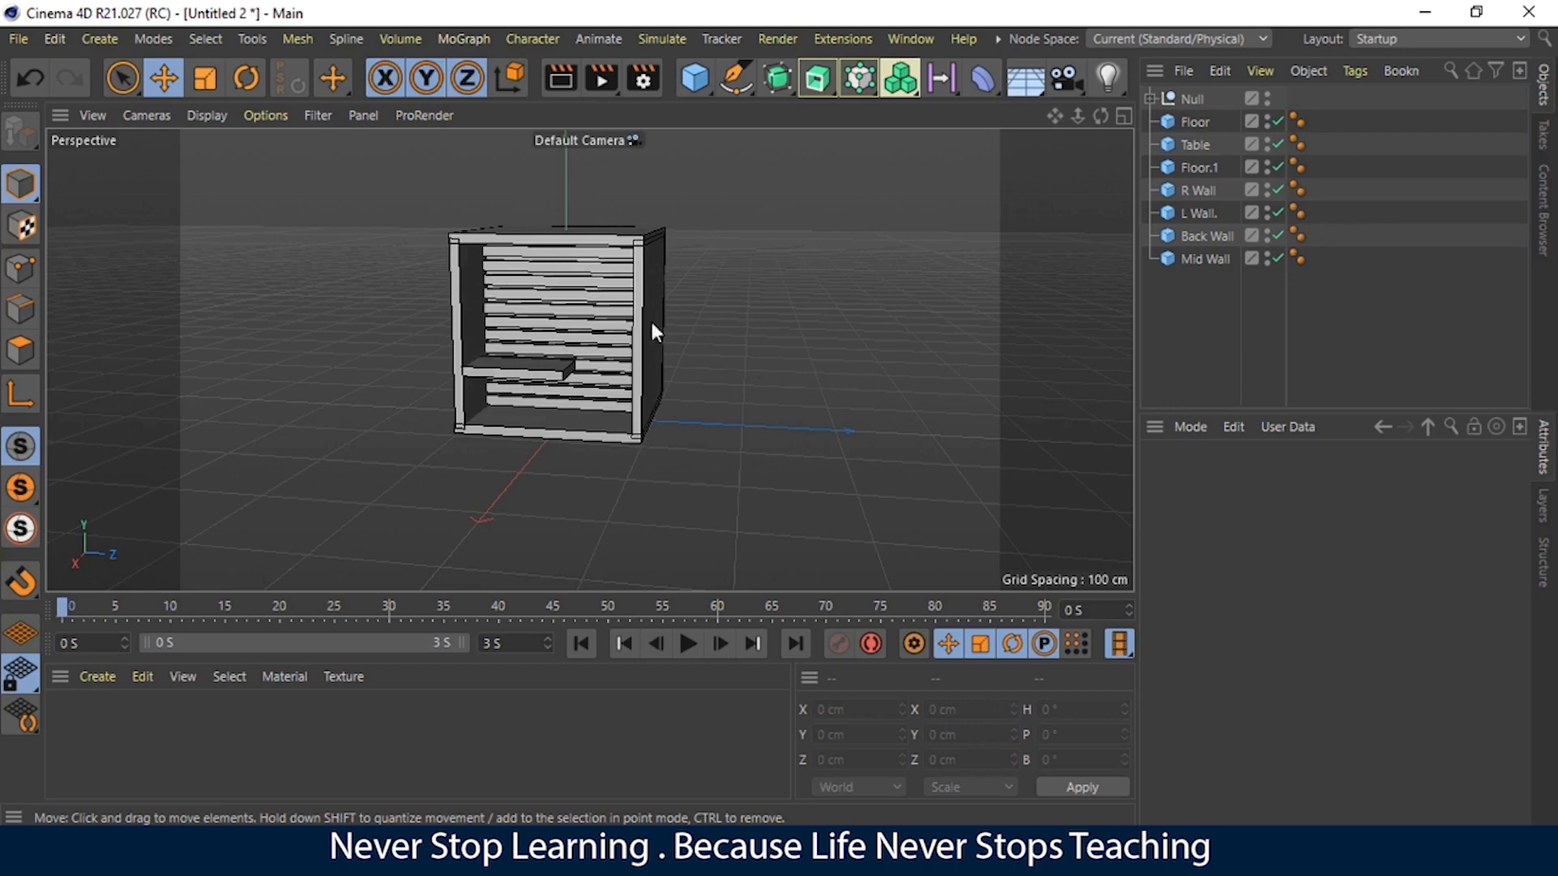
drag(1100, 117, 1065, 131)
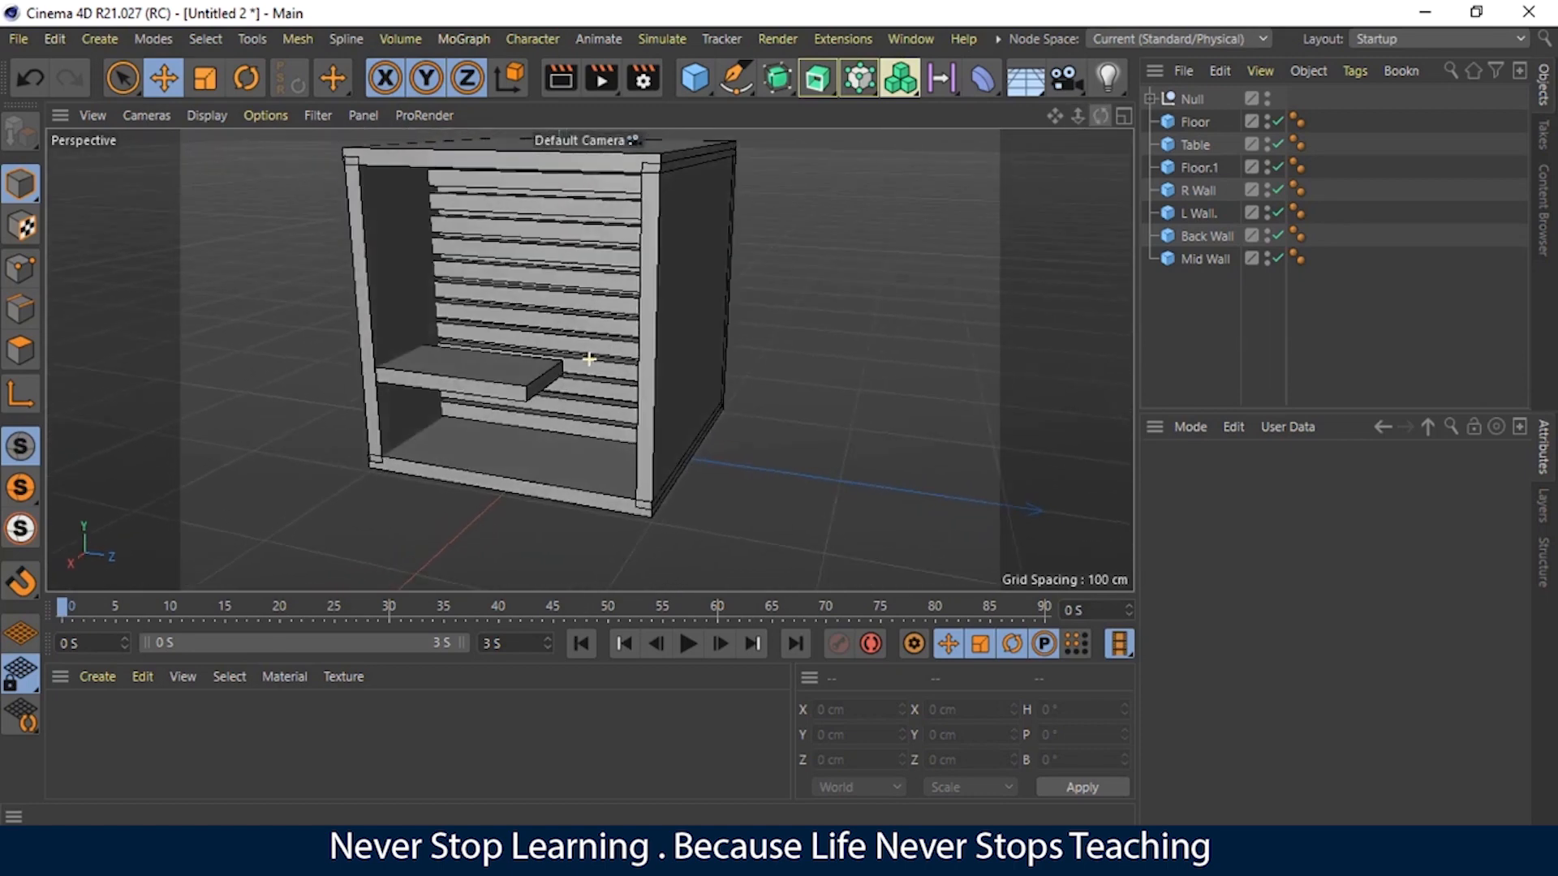
click(526, 371)
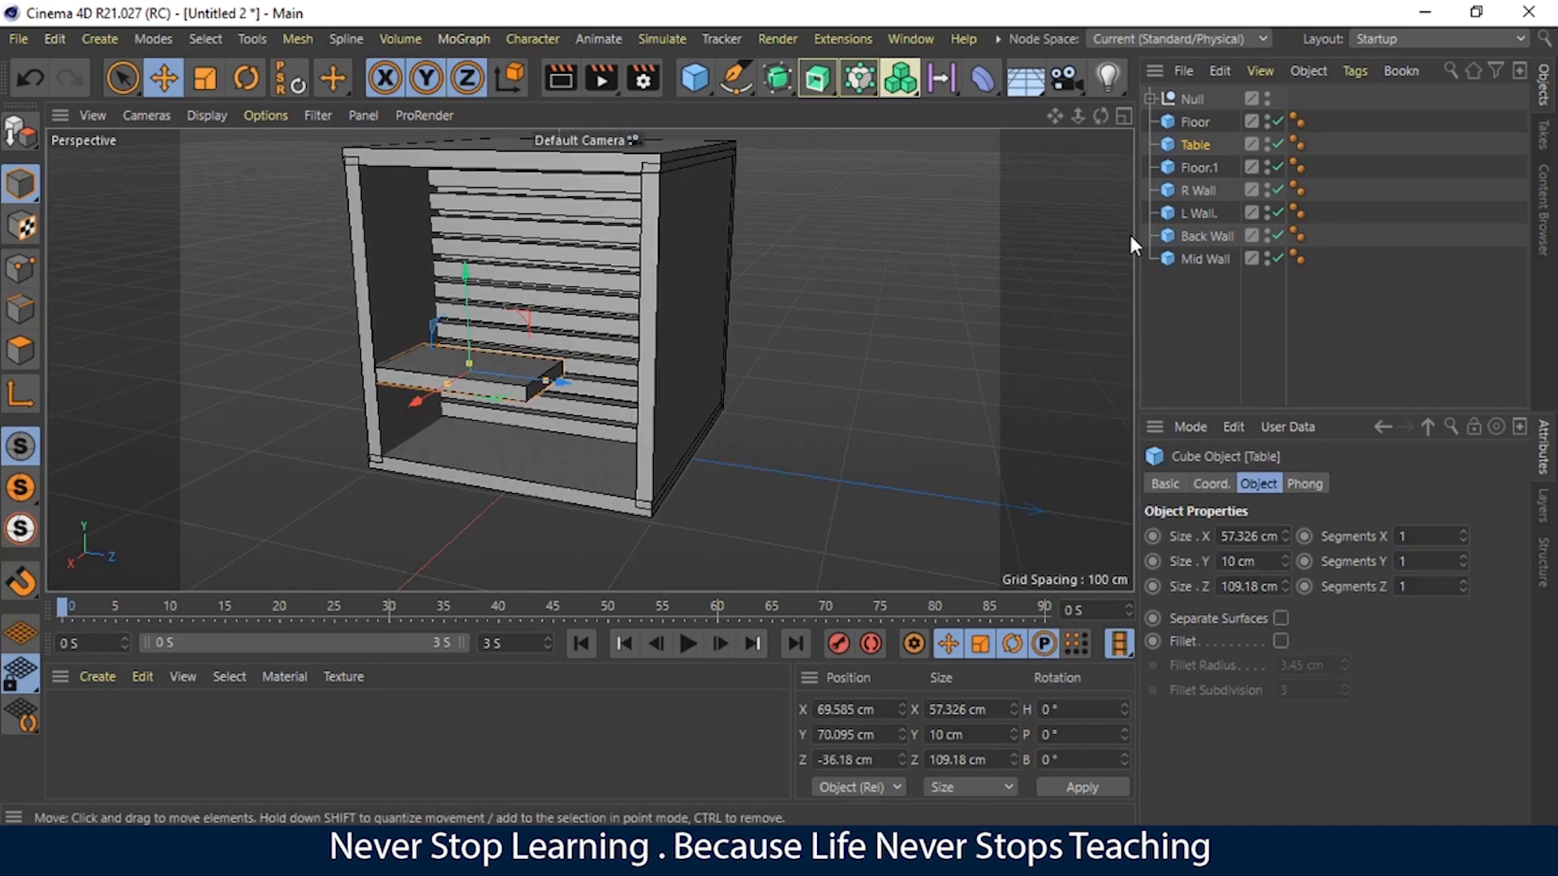
ctrl+drag(1191, 148, 1192, 159)
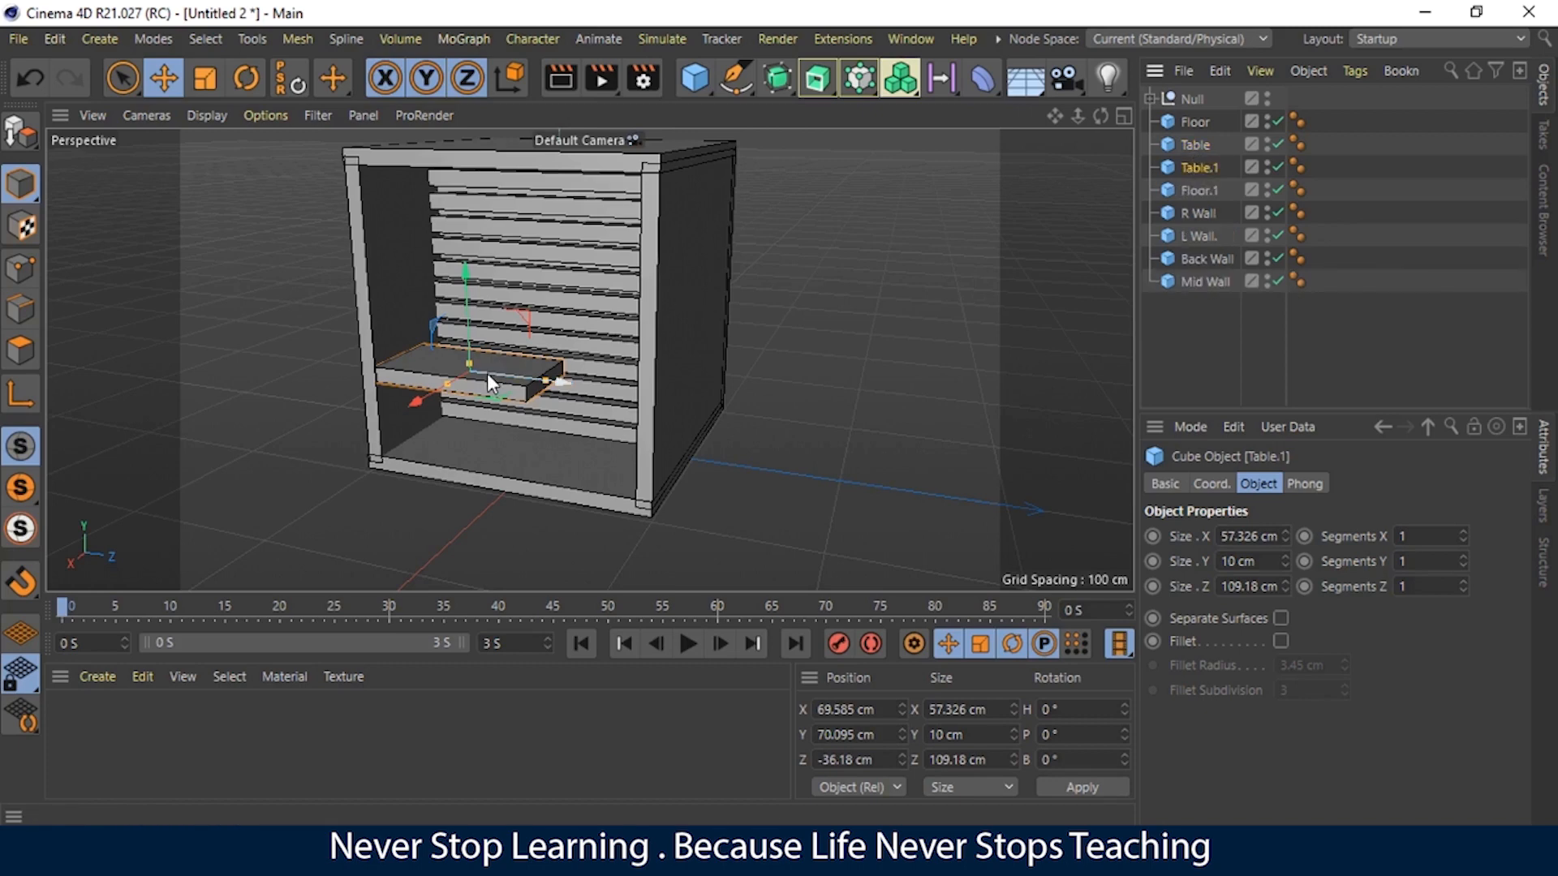
drag(469, 299, 469, 315)
Step: Stretch the Table copy vertically to about 49 cm and position it at about 40 cm in Y as the base
key(t)
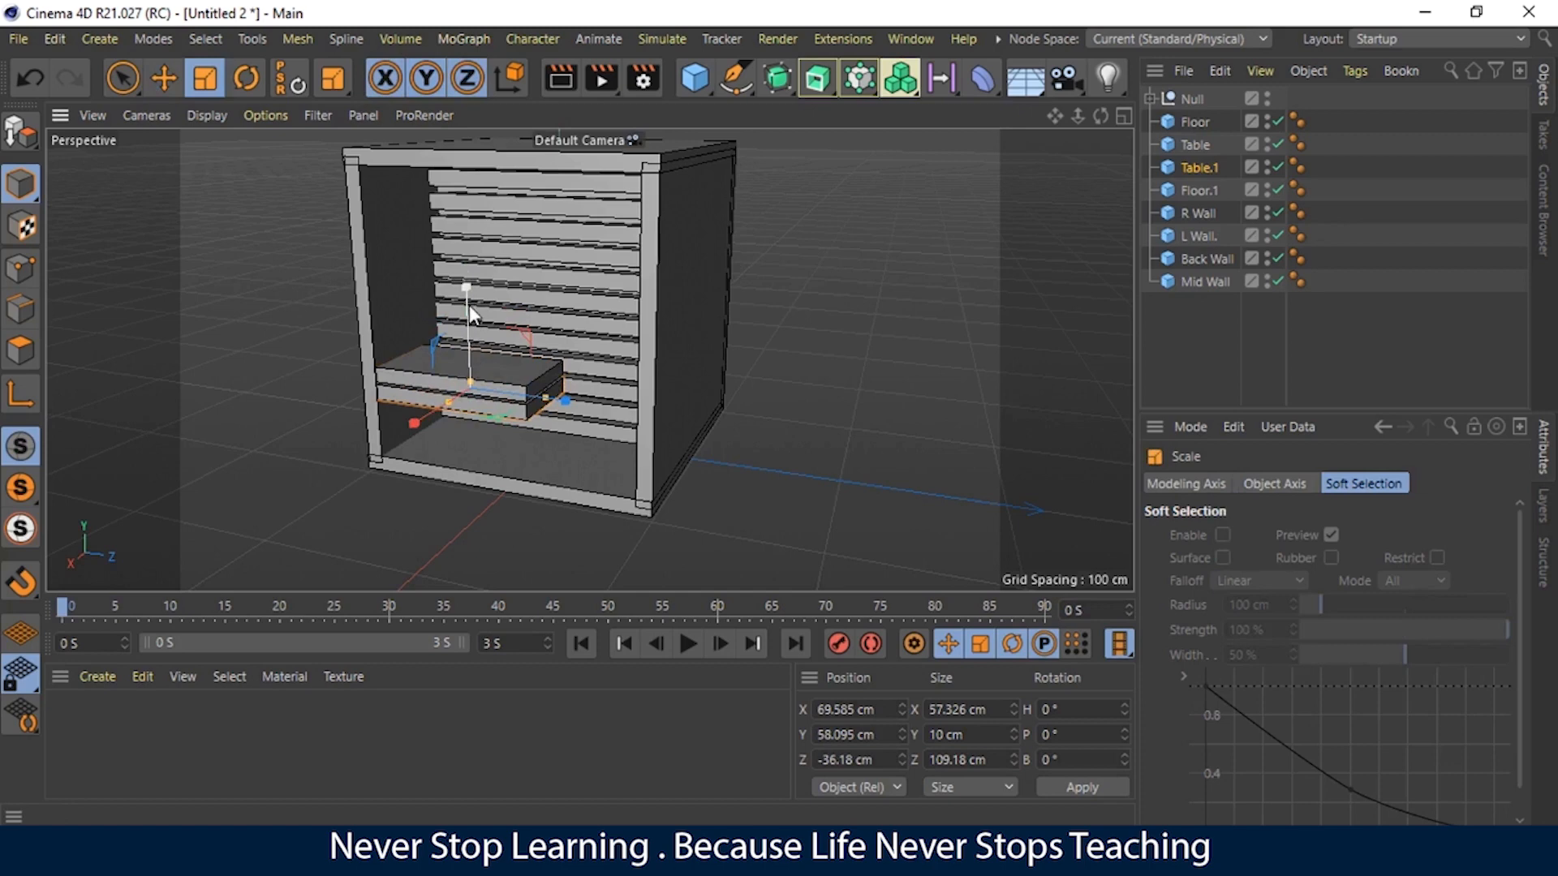
drag(469, 293, 469, 274)
key(ctrl+z)
drag(470, 378, 476, 347)
key(e)
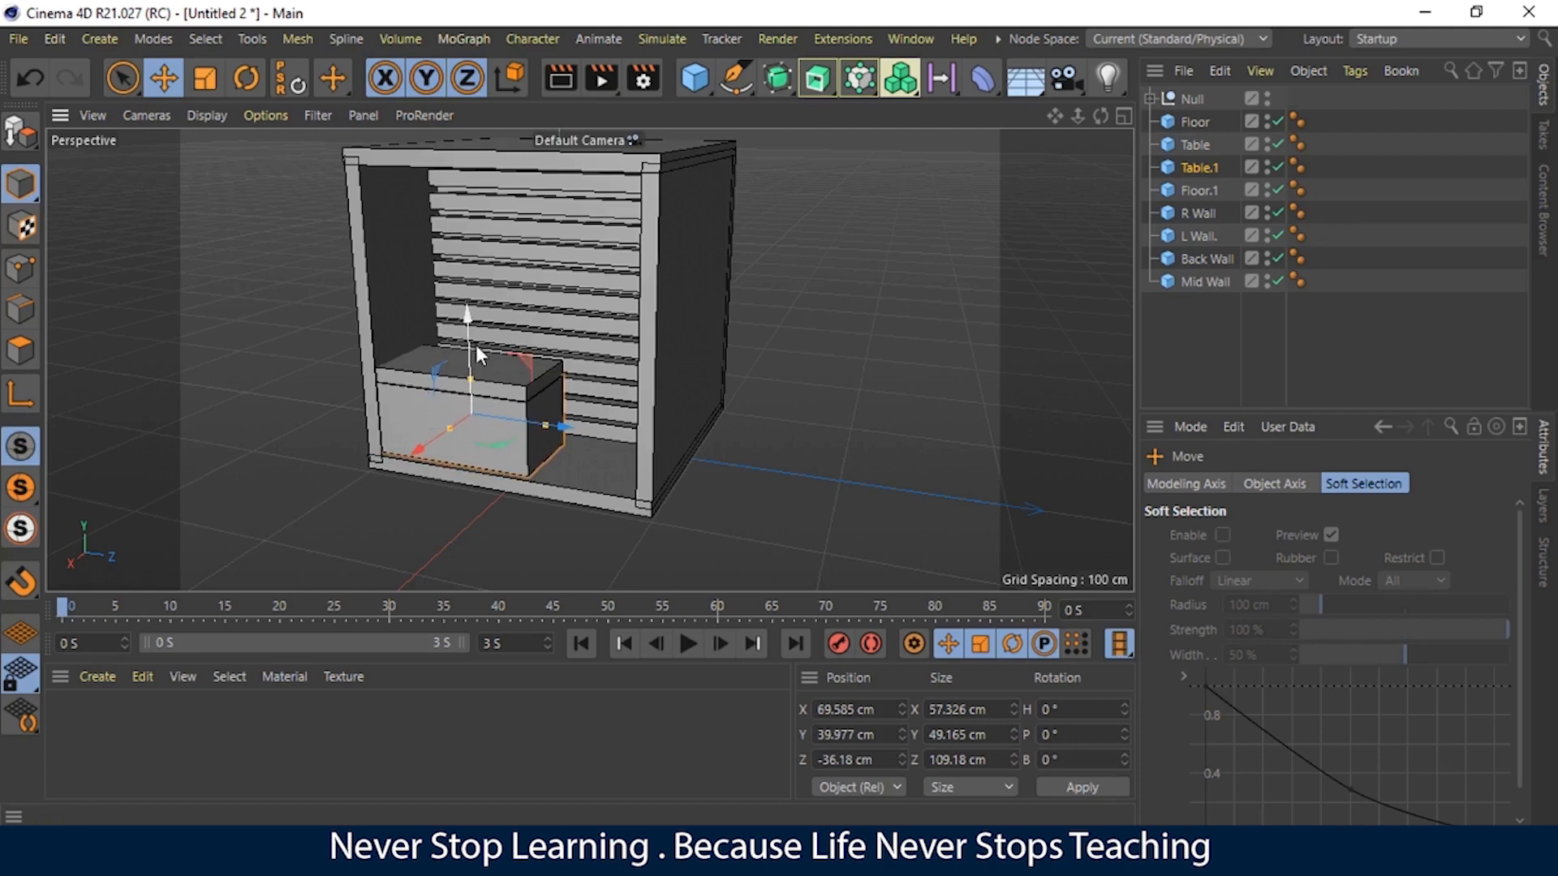
Step: Increase the table base's height to about 54 cm and lower it to about 38 cm in Y, between floor and tabletop
key(t)
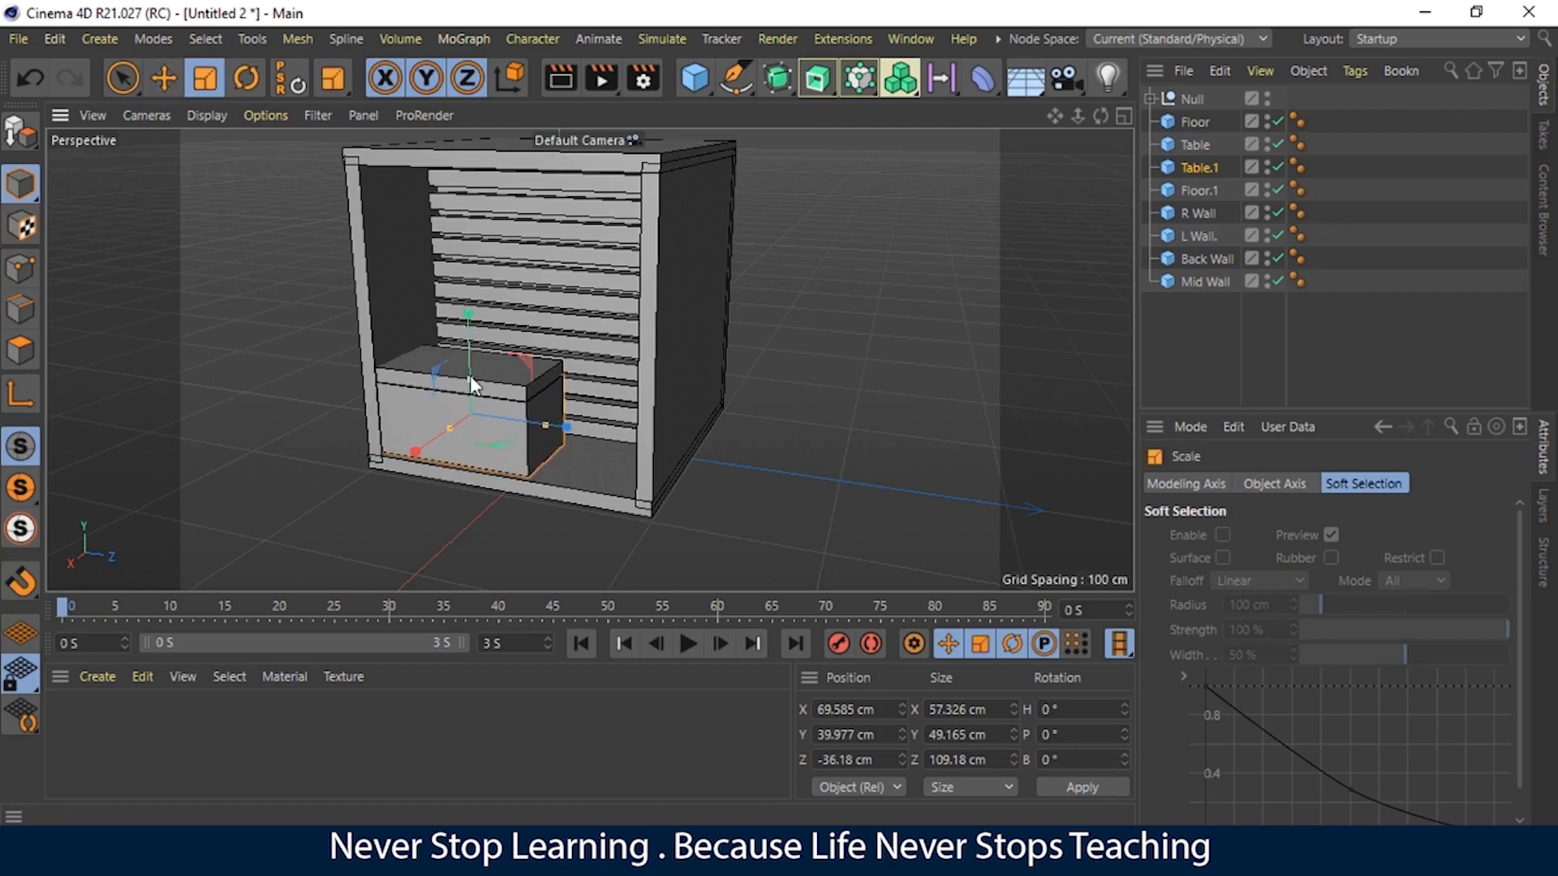
drag(470, 373, 472, 379)
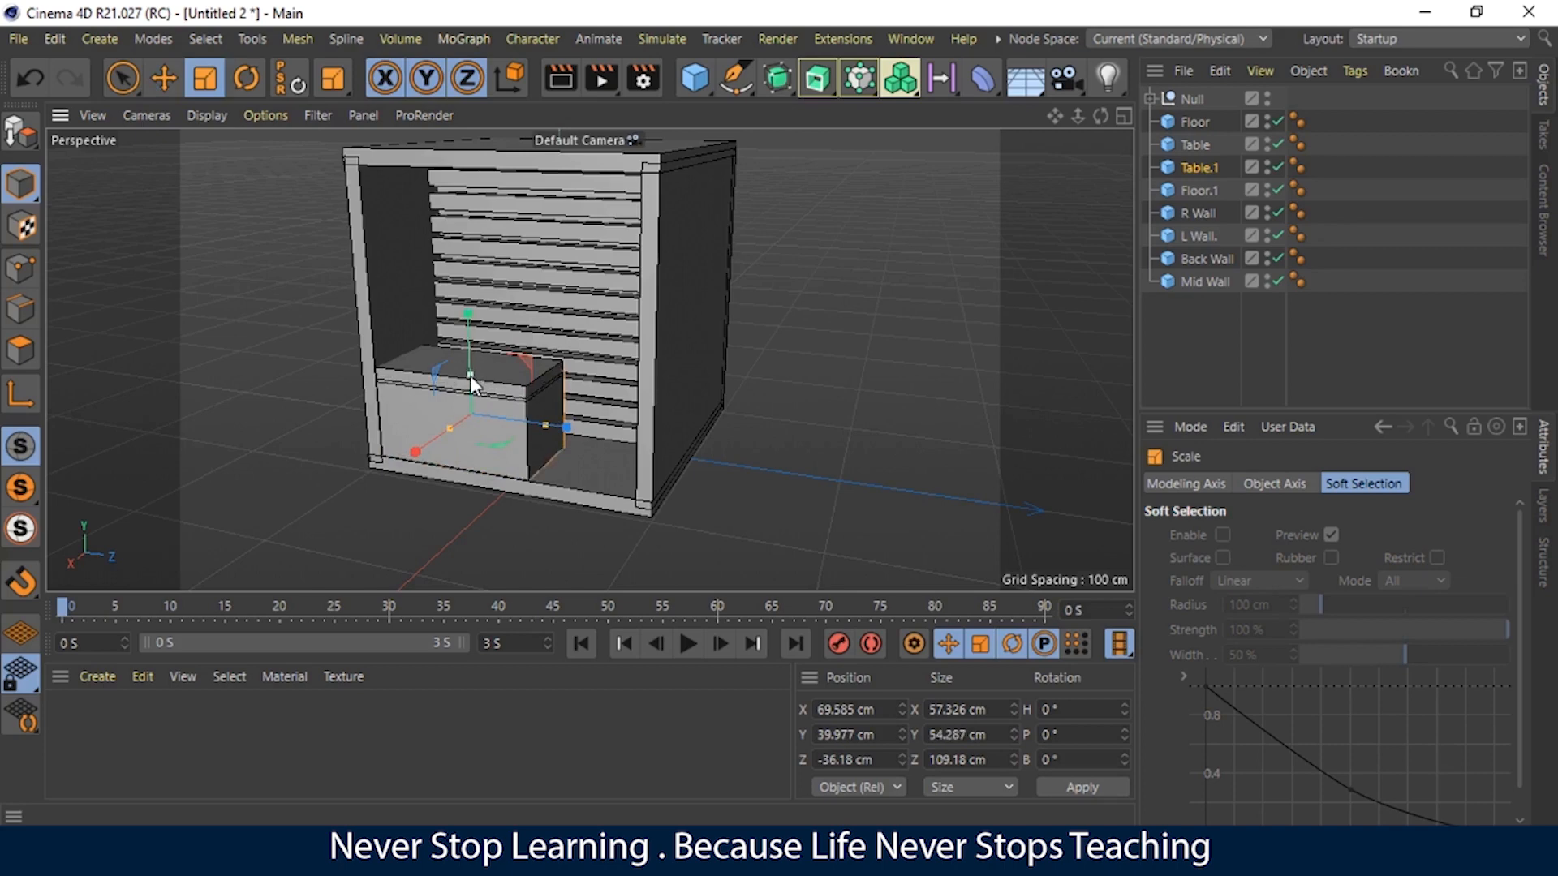
key(e)
drag(470, 351, 470, 354)
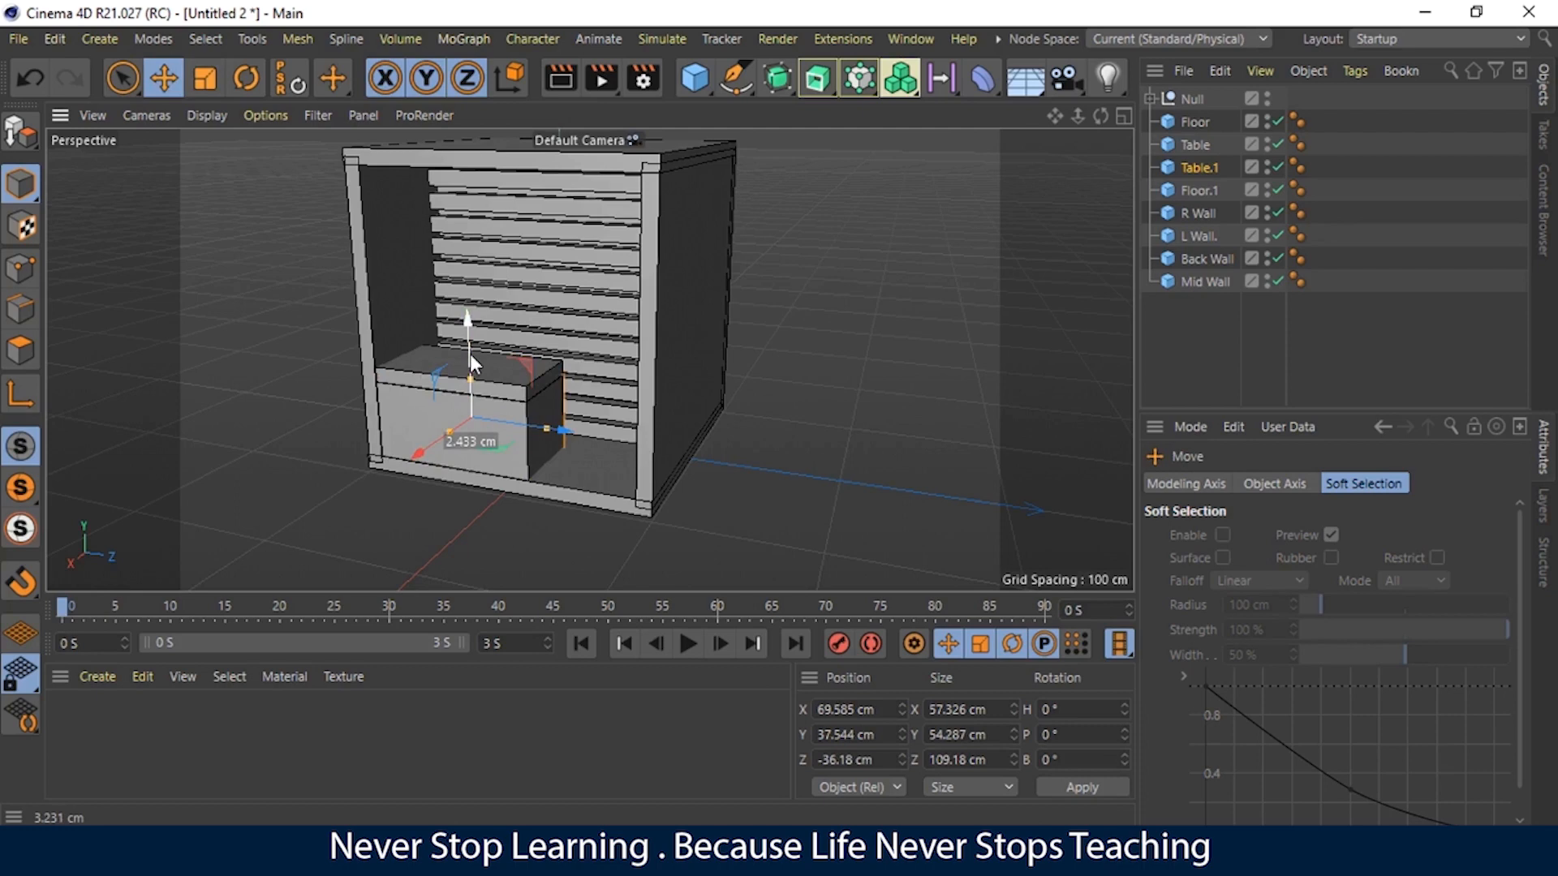
drag(470, 353, 470, 353)
click(865, 432)
Step: Narrow the table base, Table.1, to about 80 cm along Z and slide it against the side wall under the tabletop
mouse_move(1100, 116)
mouse_down()
mouse_move(1123, 65)
mouse_move(1144, 64)
mouse_move(1105, 119)
mouse_up()
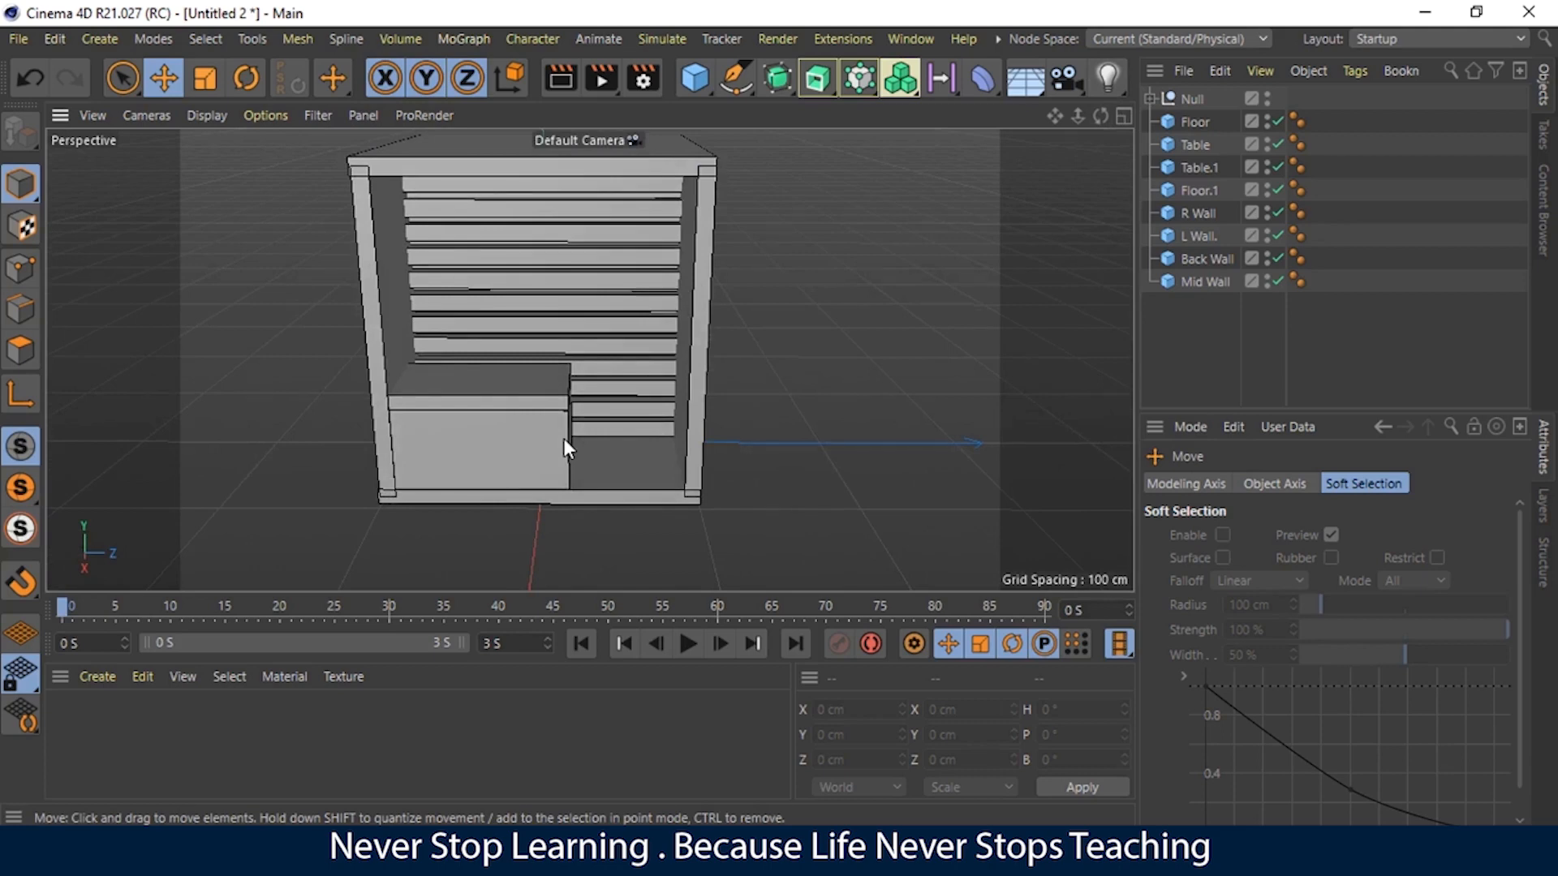
click(1197, 166)
key(t)
drag(605, 433, 547, 436)
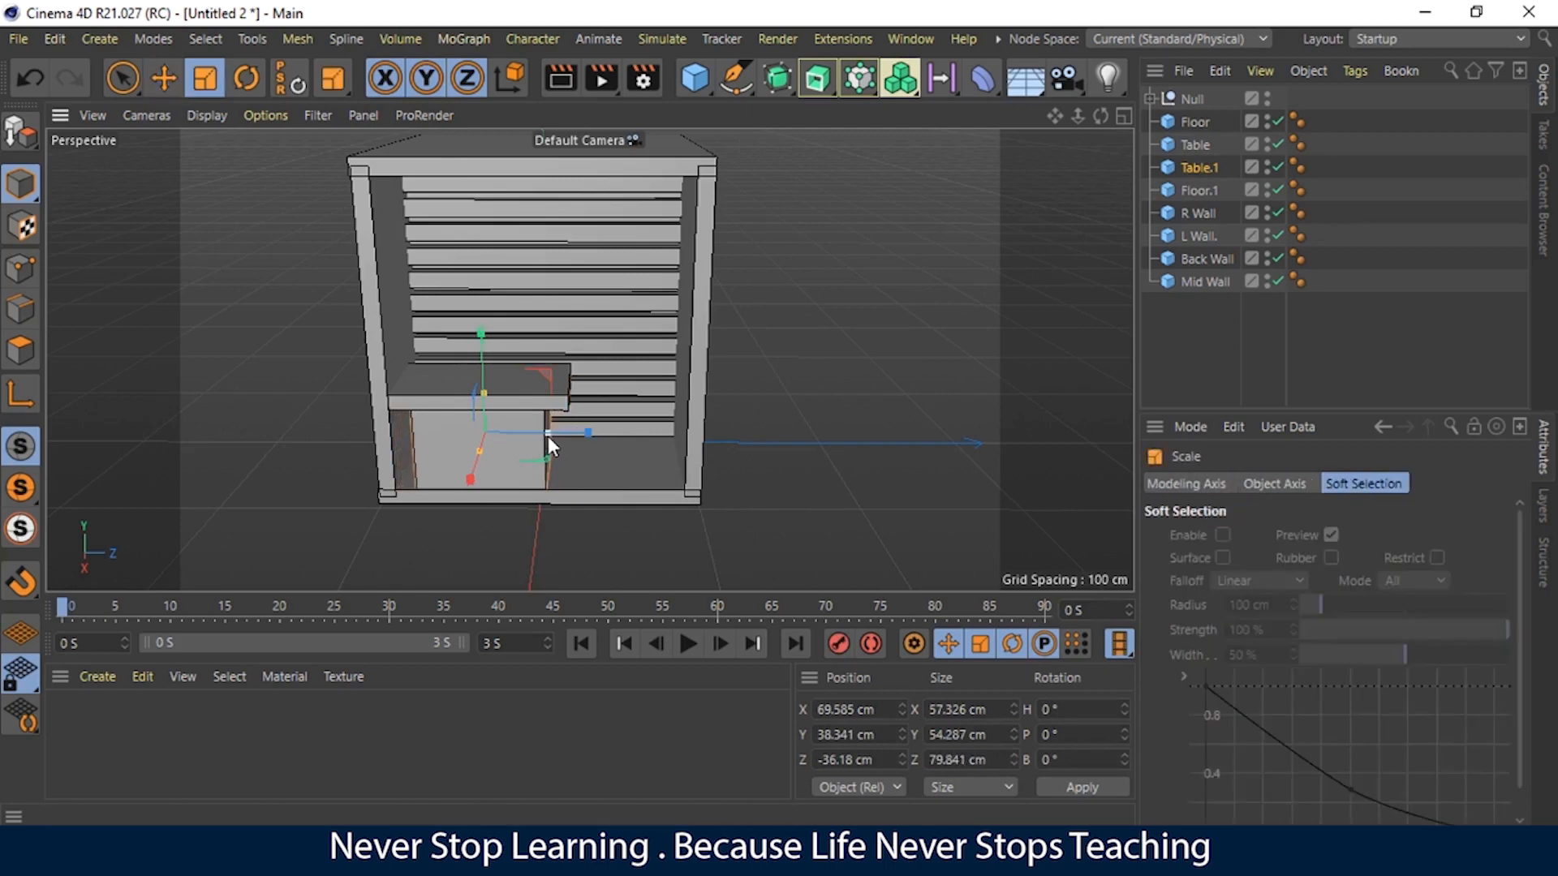
key(e)
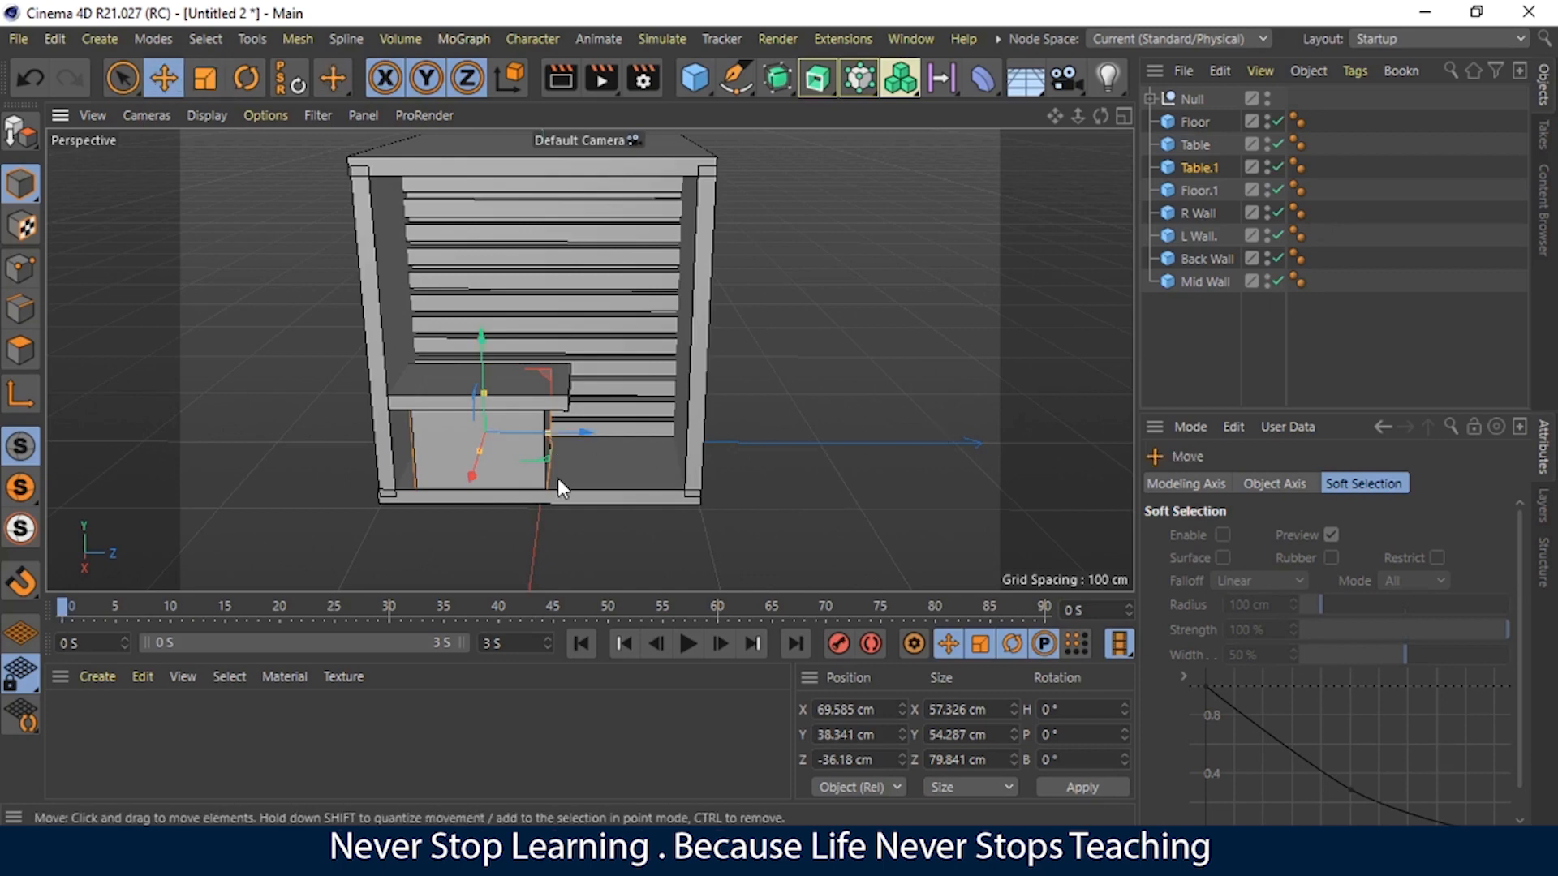
drag(583, 433, 568, 432)
click(907, 447)
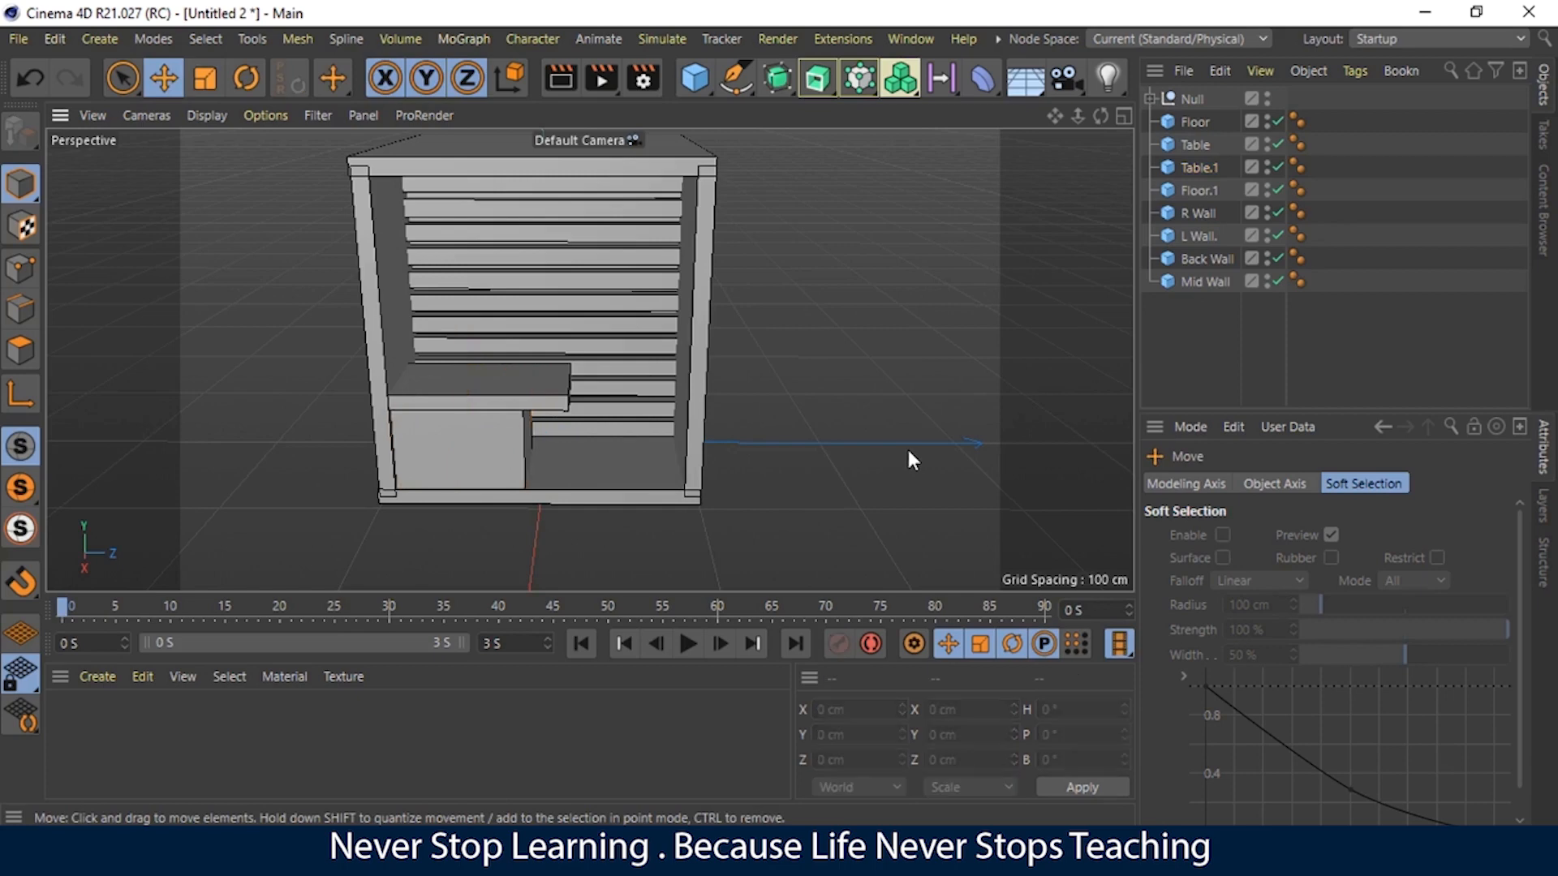
Step: Duplicate the roof slab, Floor.1, and rename the copy Overhand
drag(1099, 116, 968, 146)
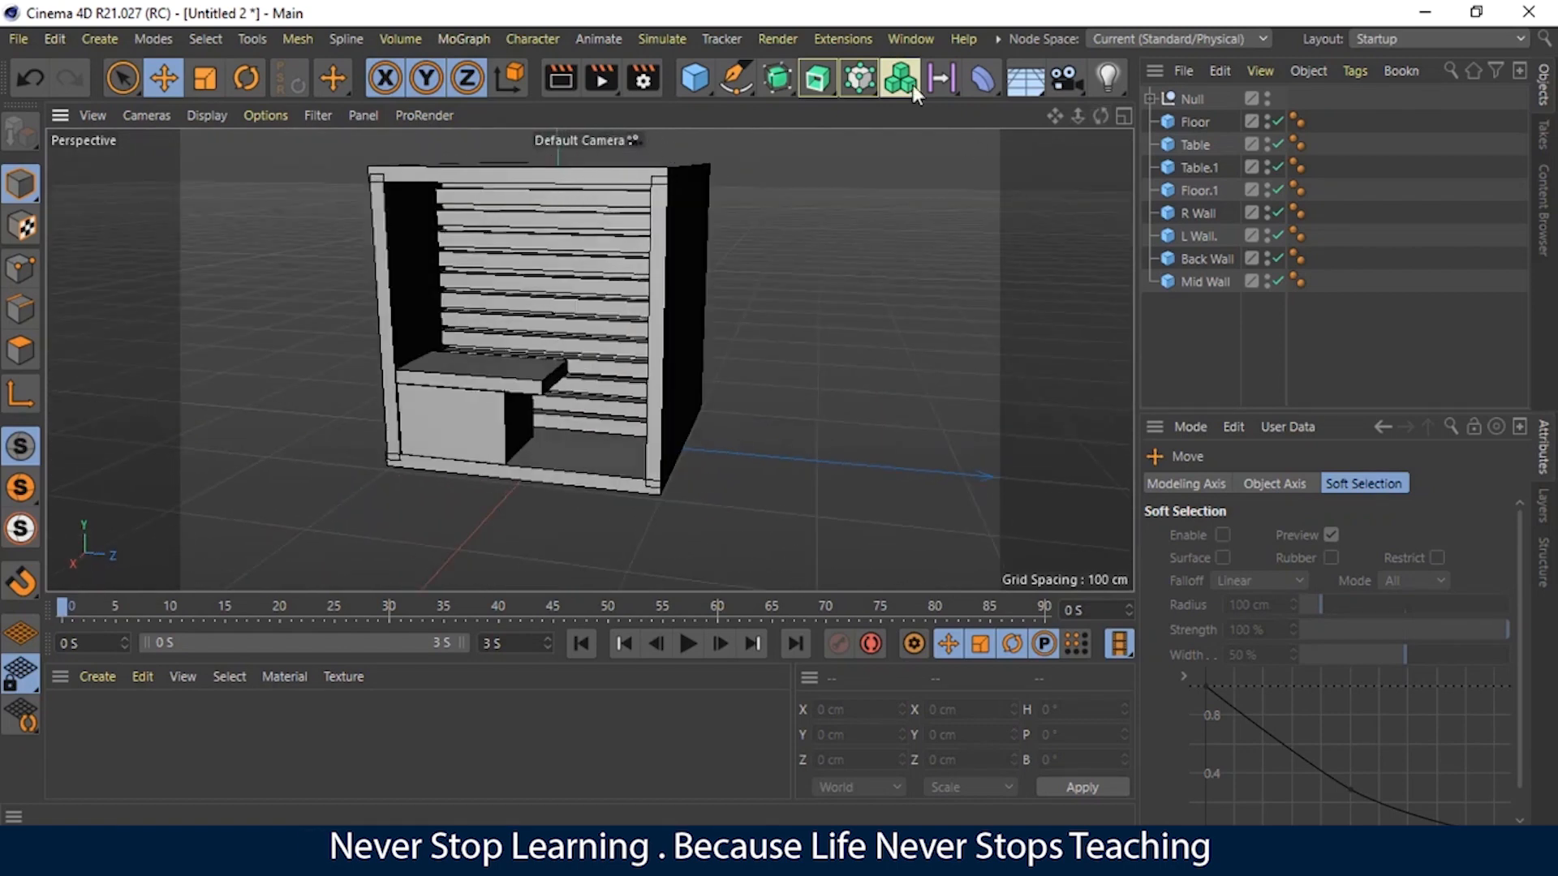
drag(1080, 116, 1035, 131)
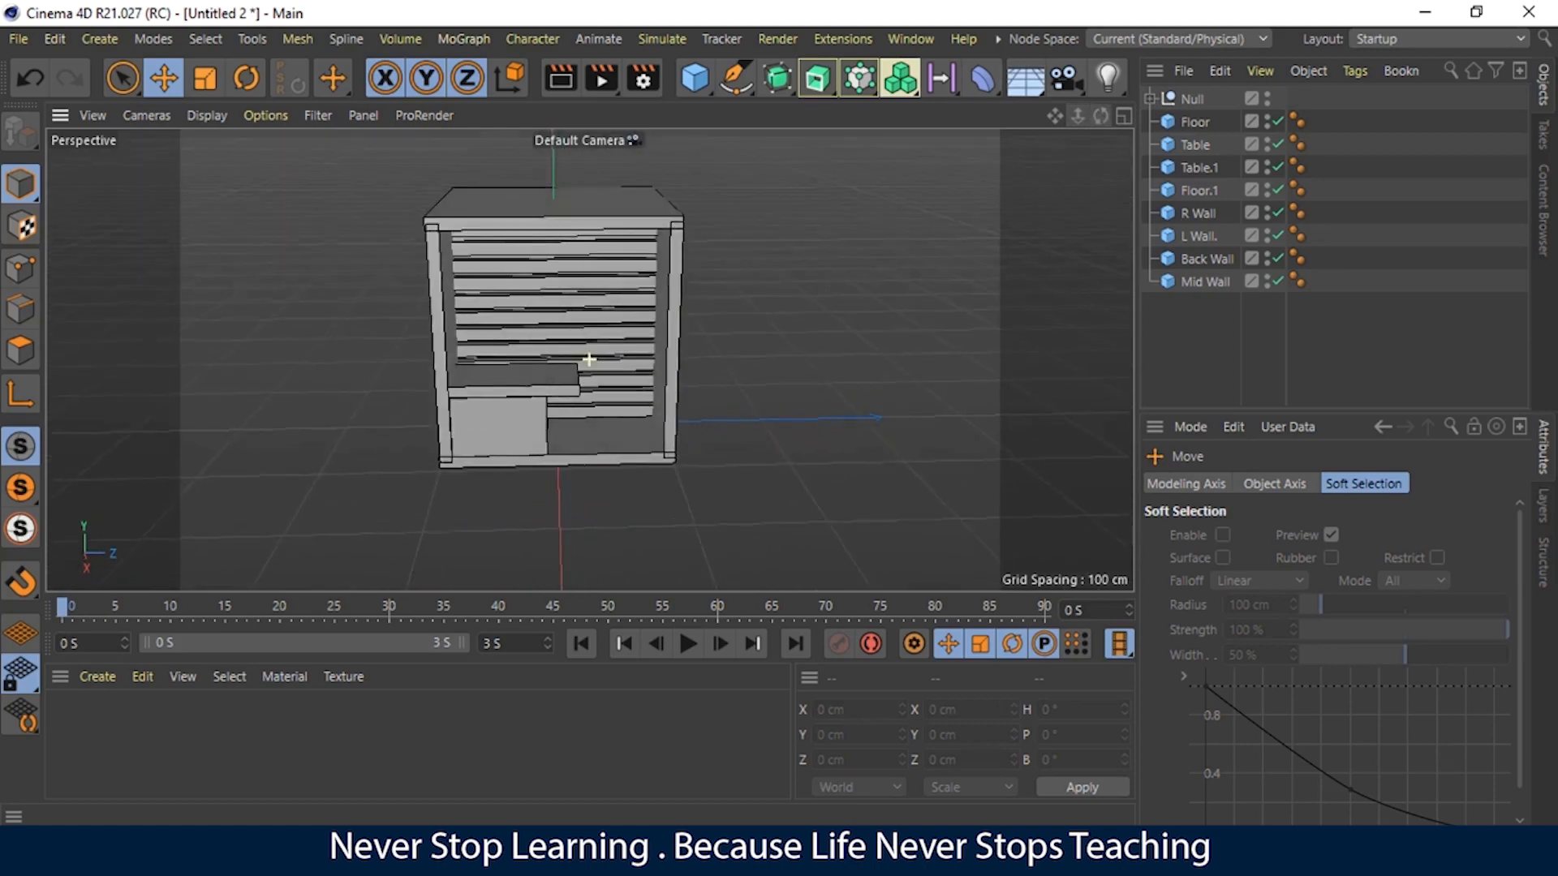
click(531, 202)
ctrl+drag(1192, 195, 1192, 213)
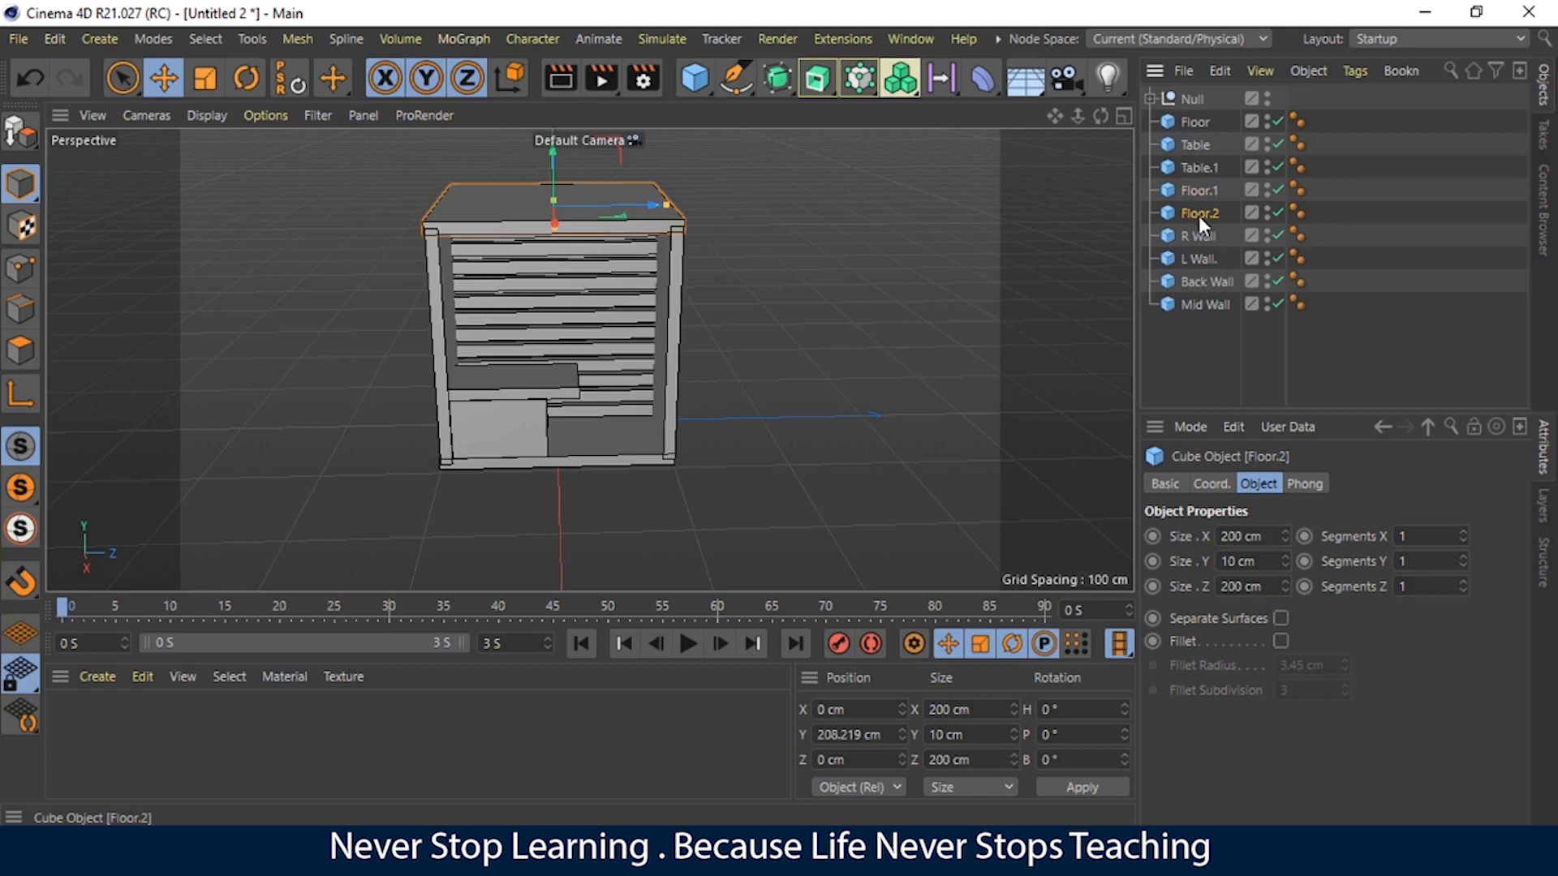
double_click(1199, 214)
text(C)
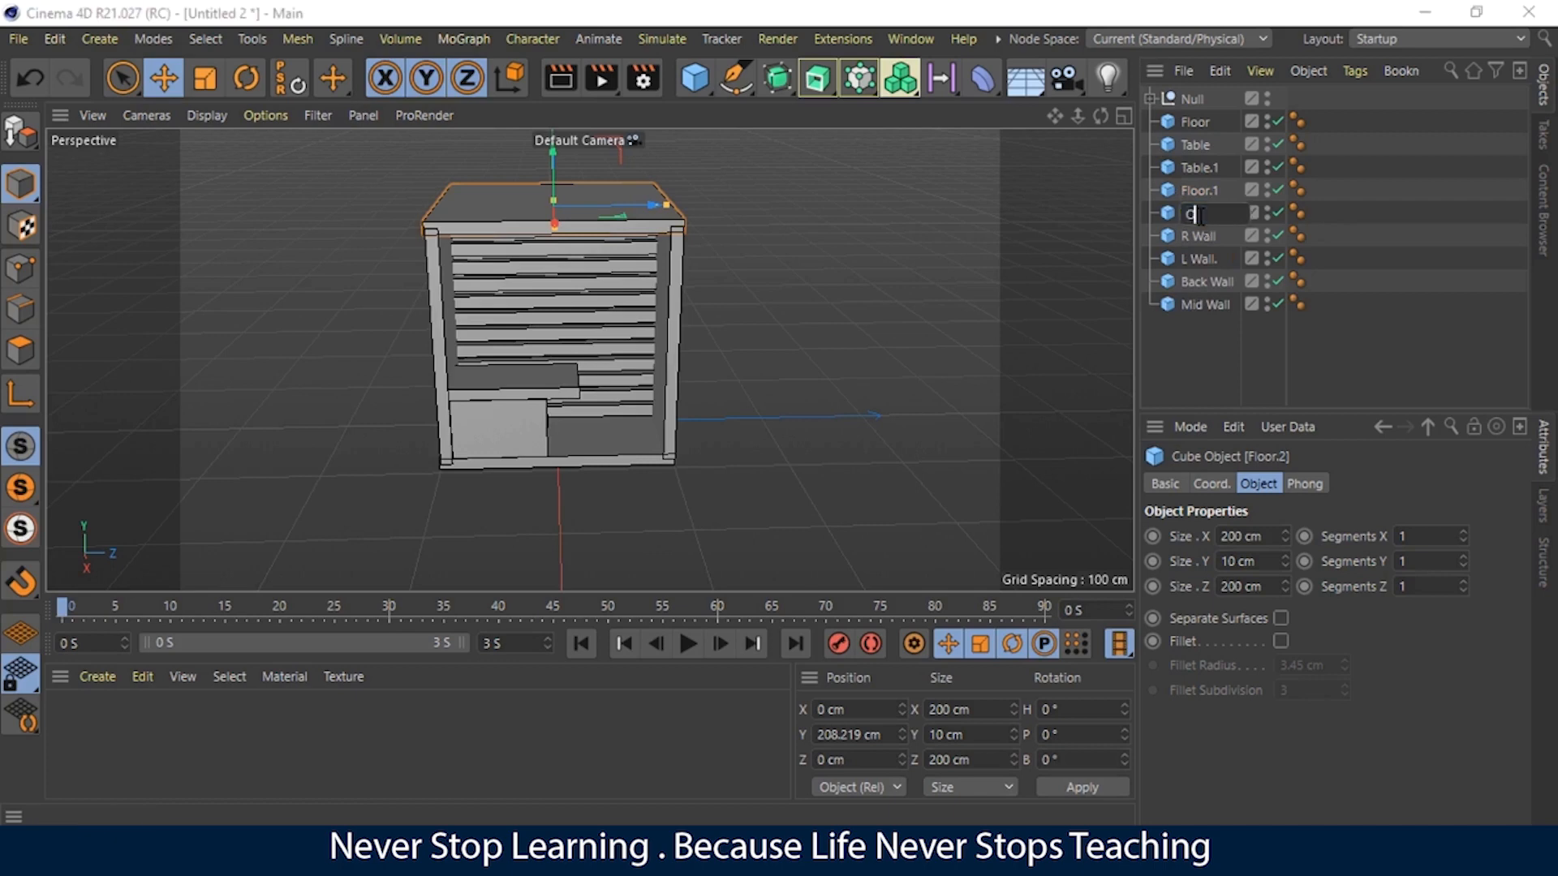
text(verhand)
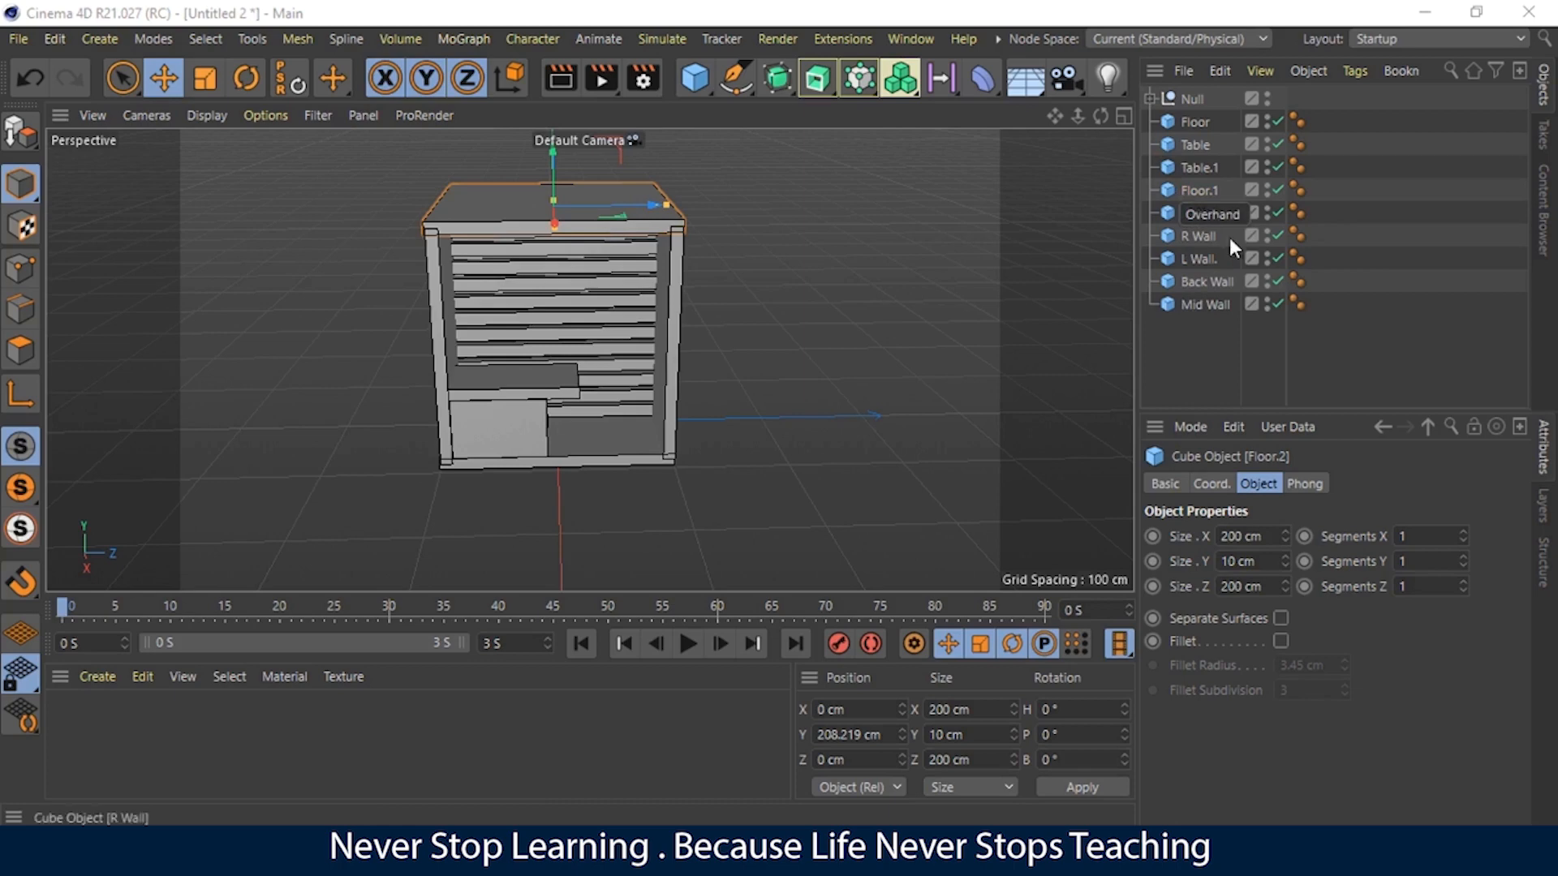
key(Return)
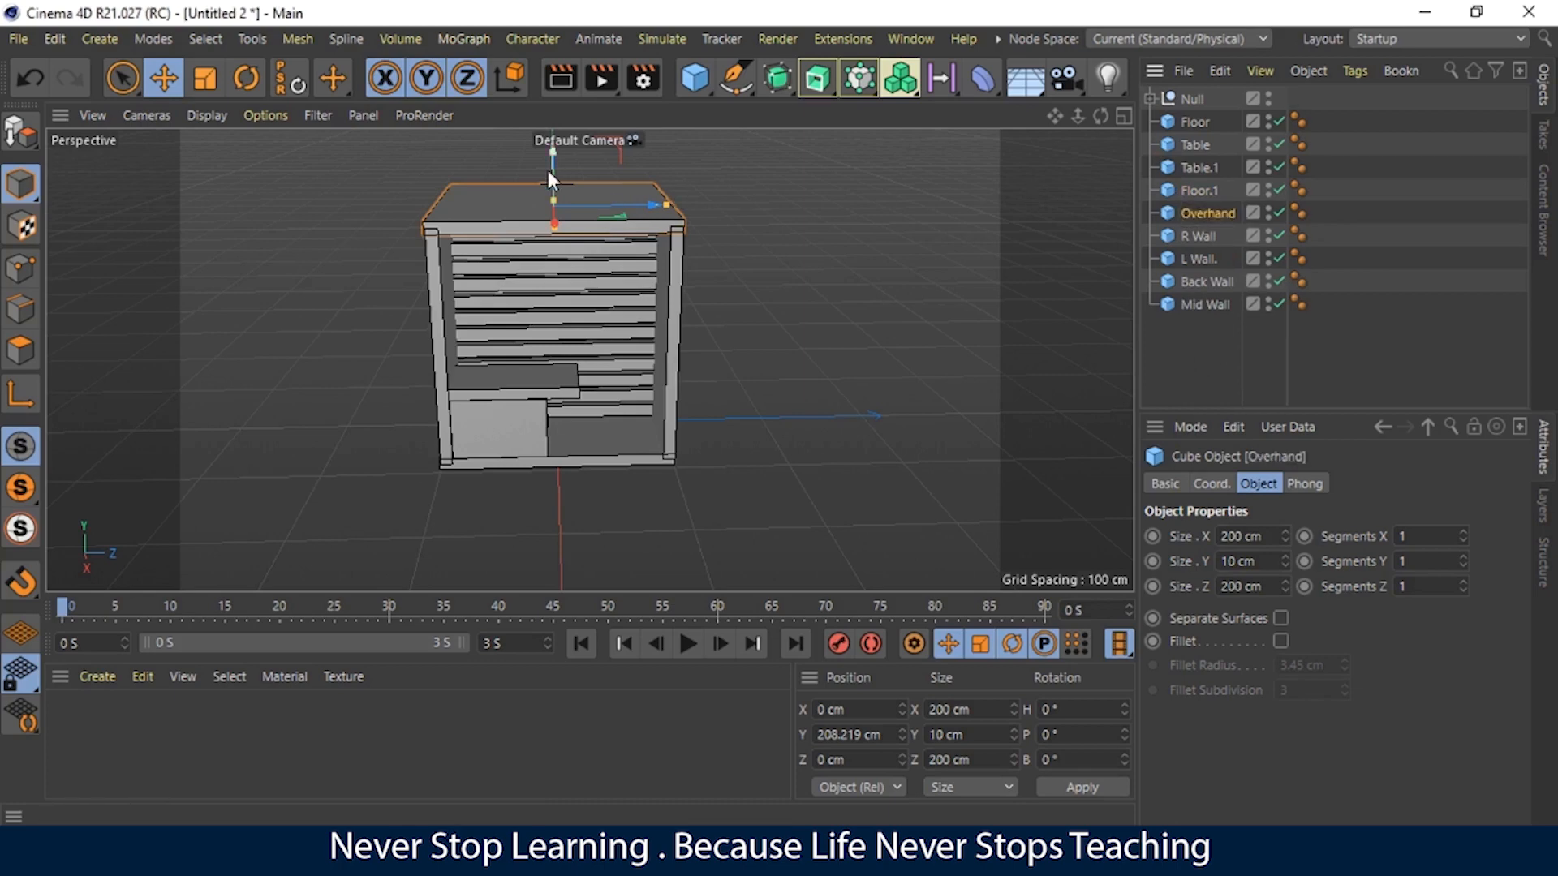
drag(1100, 116, 949, 115)
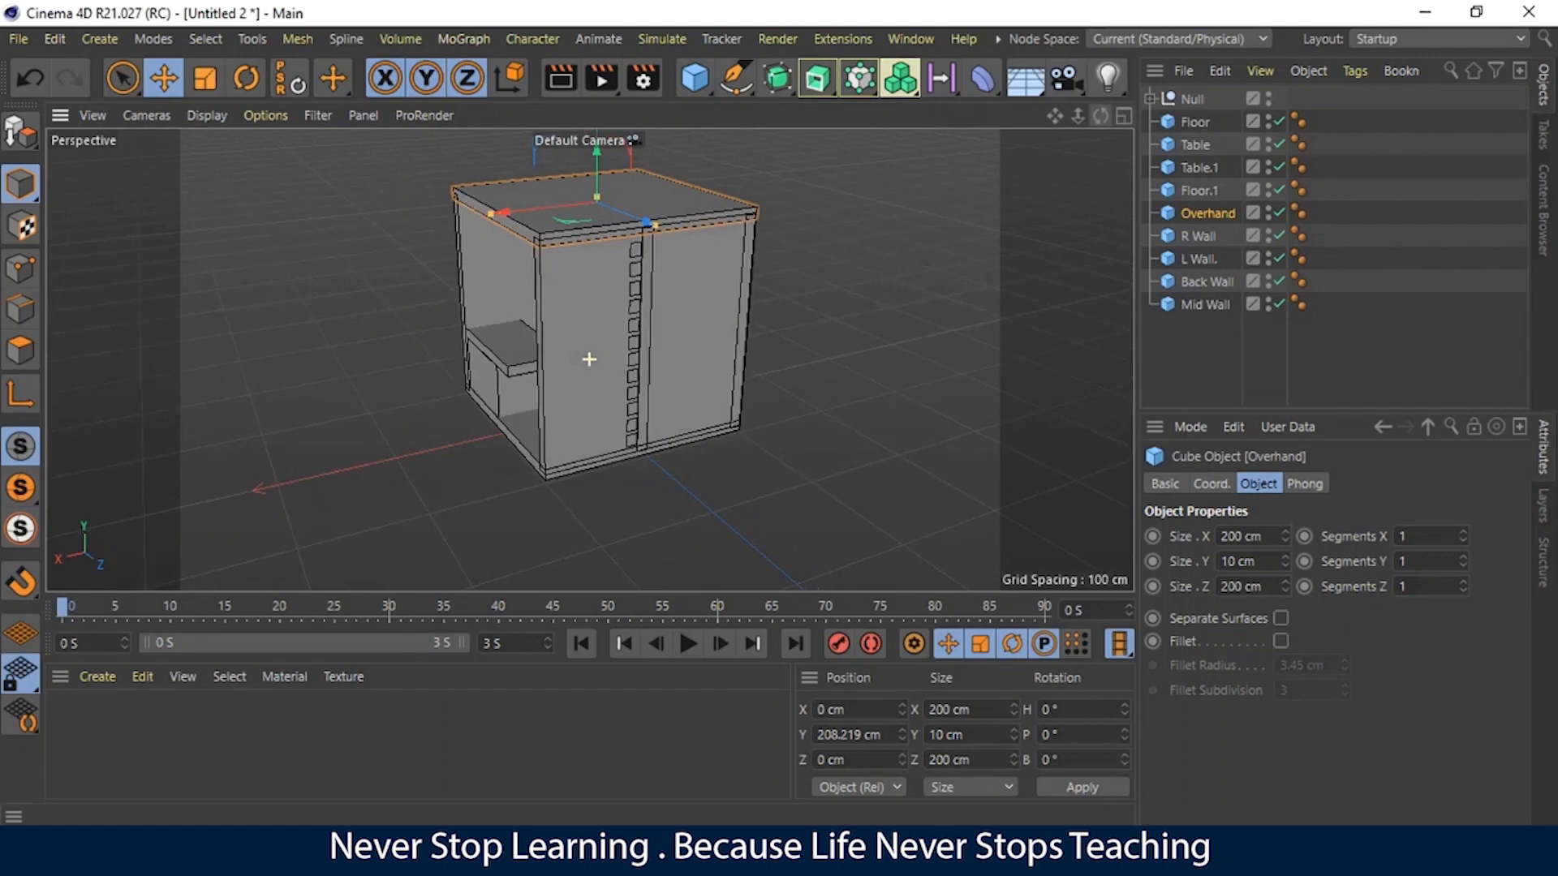
Step: Shorten the Overhand slab to about 124 cm along X and slide it out from the roof's front edge, at about 163 cm in X
key(e)
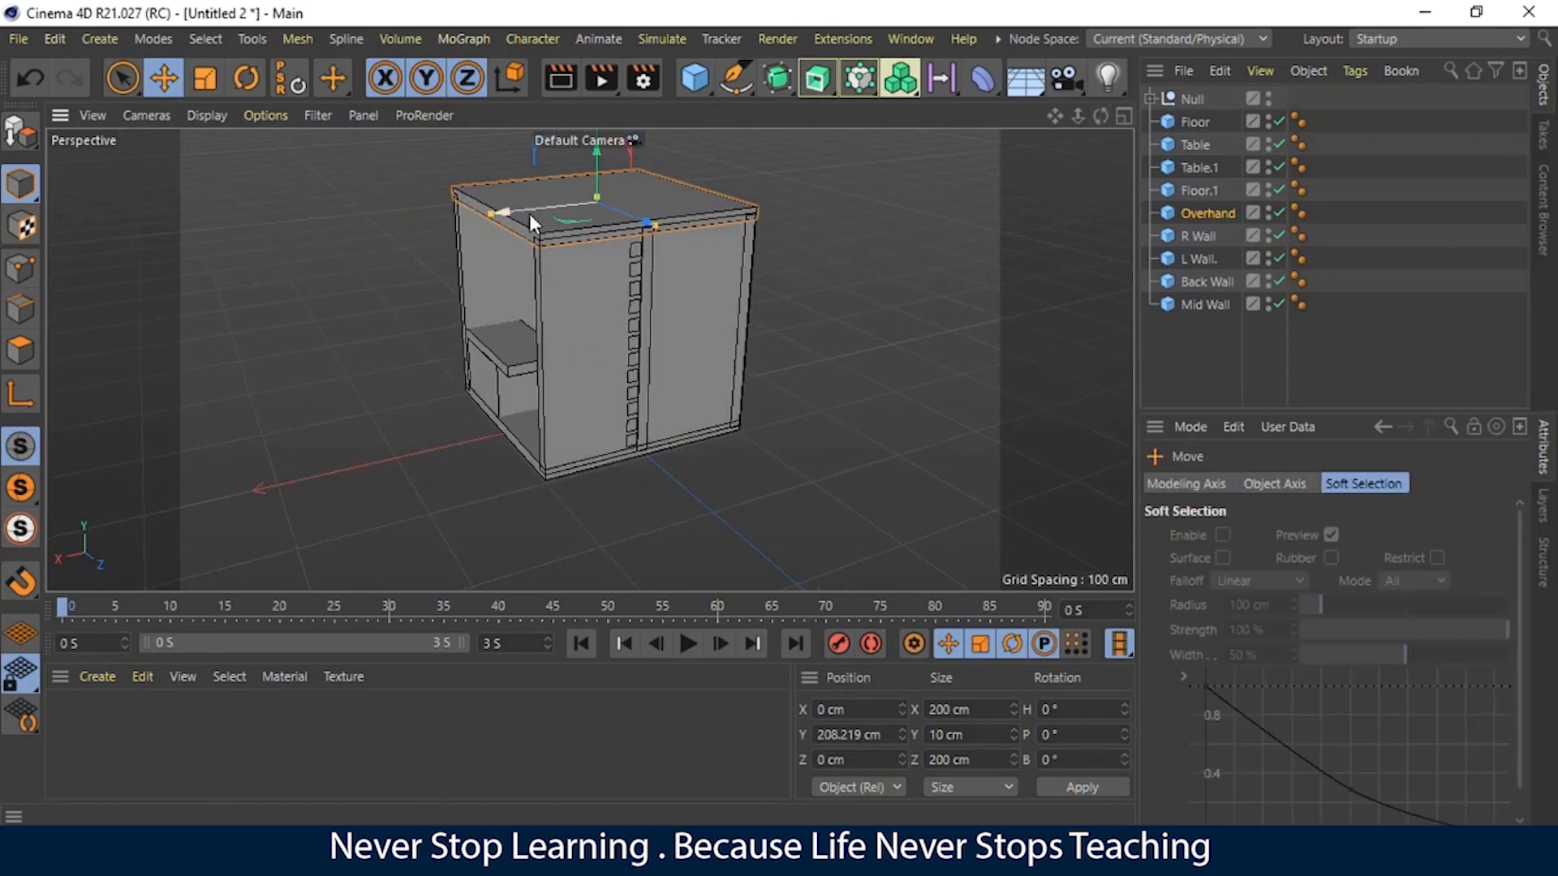
drag(516, 221, 271, 237)
key(t)
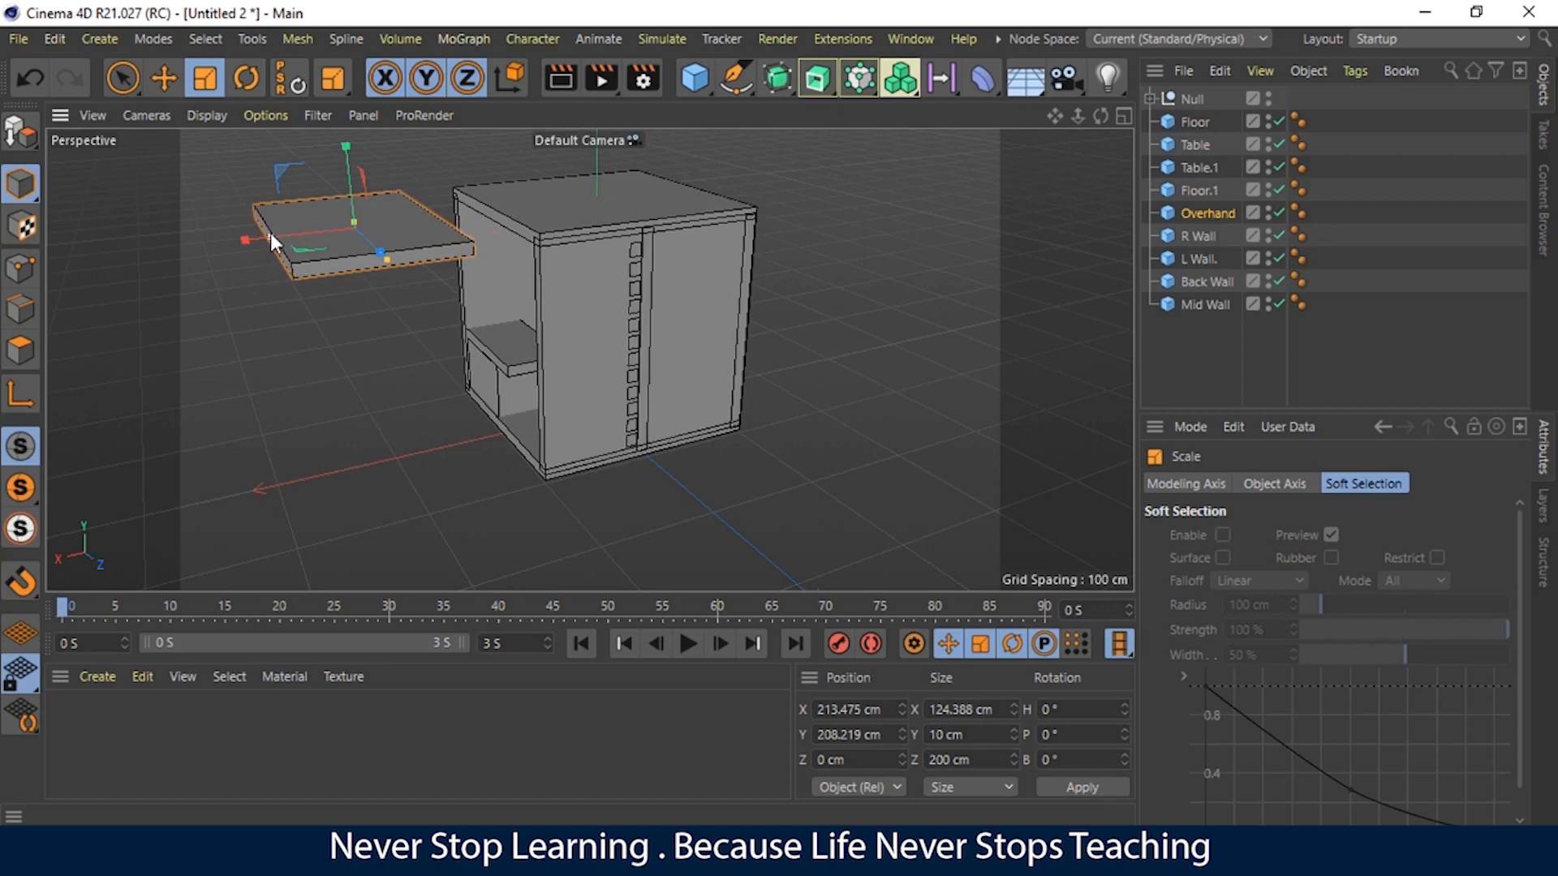
key(e)
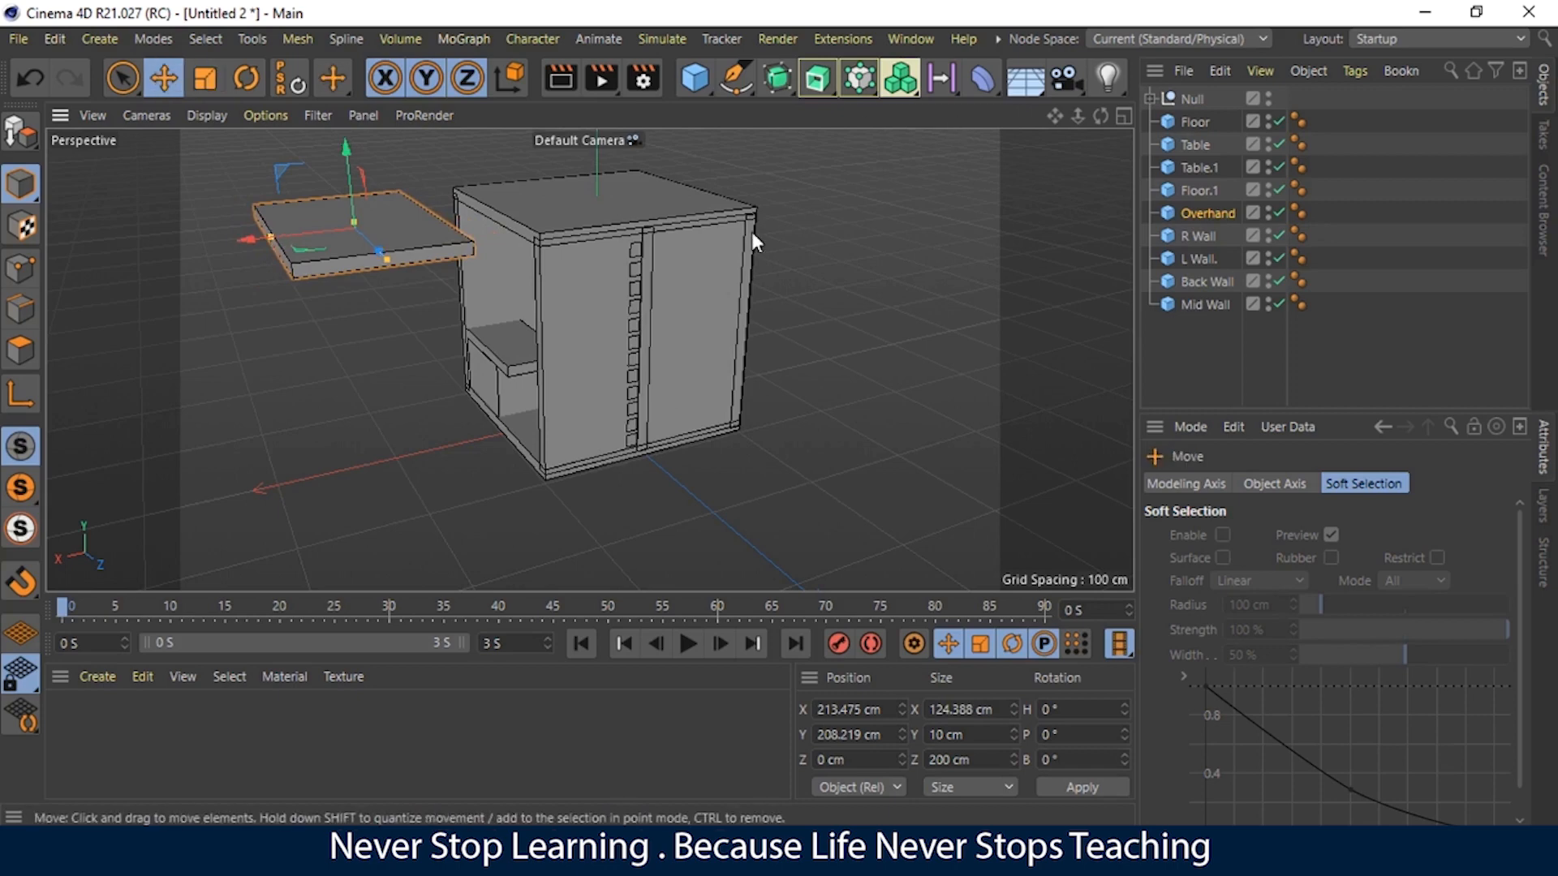
drag(247, 240, 315, 236)
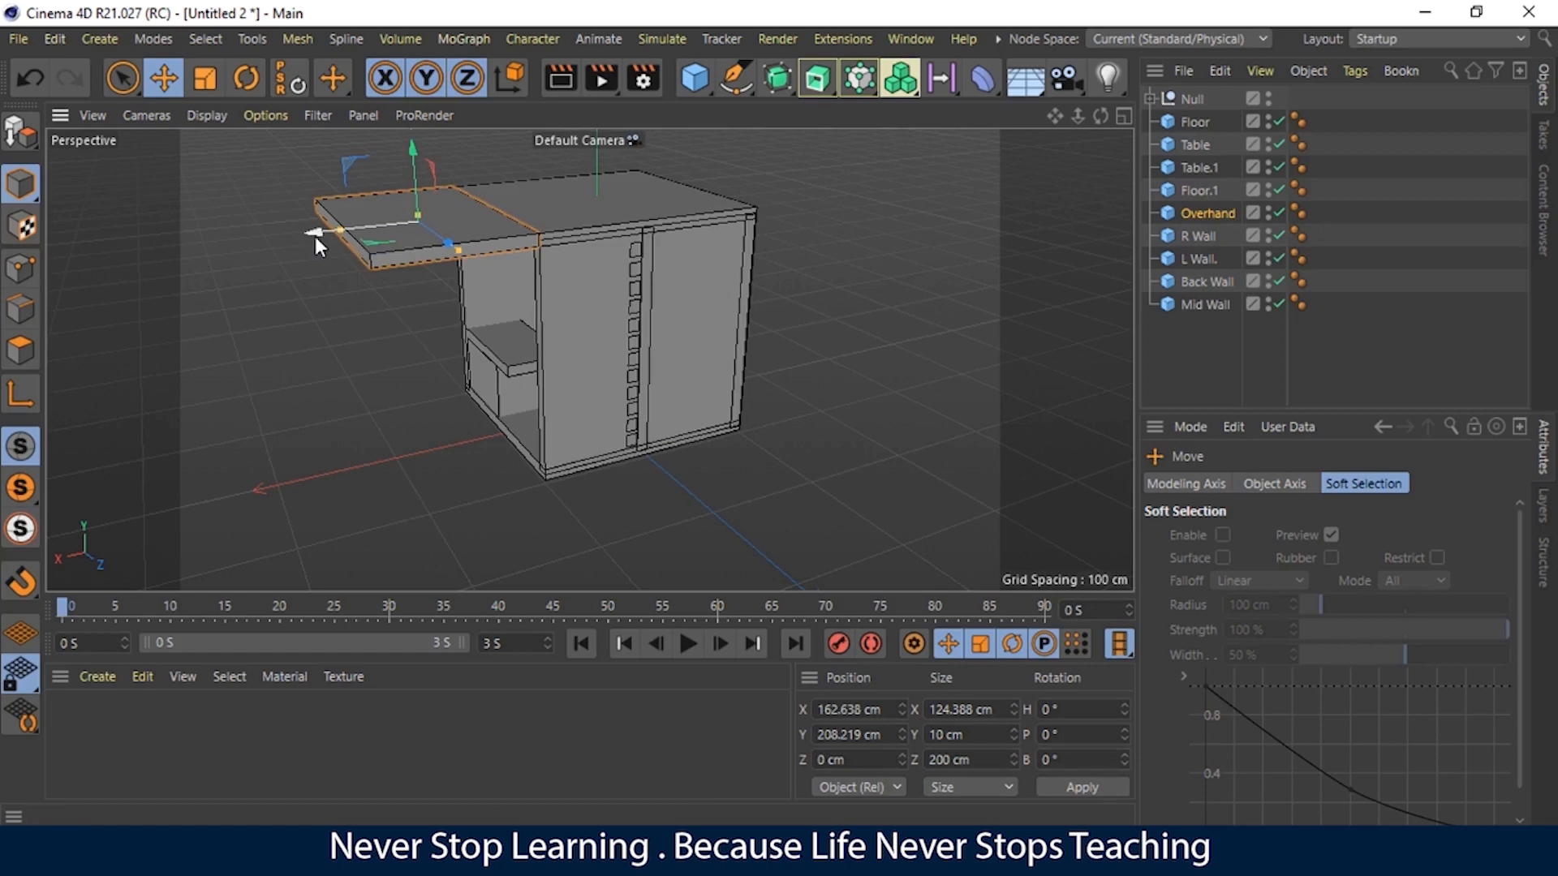
Step: Tilt the Overhand slab 25° downward and place it against the roof's front edge at about 151 cm in X and 182.5 cm in Y
key(r)
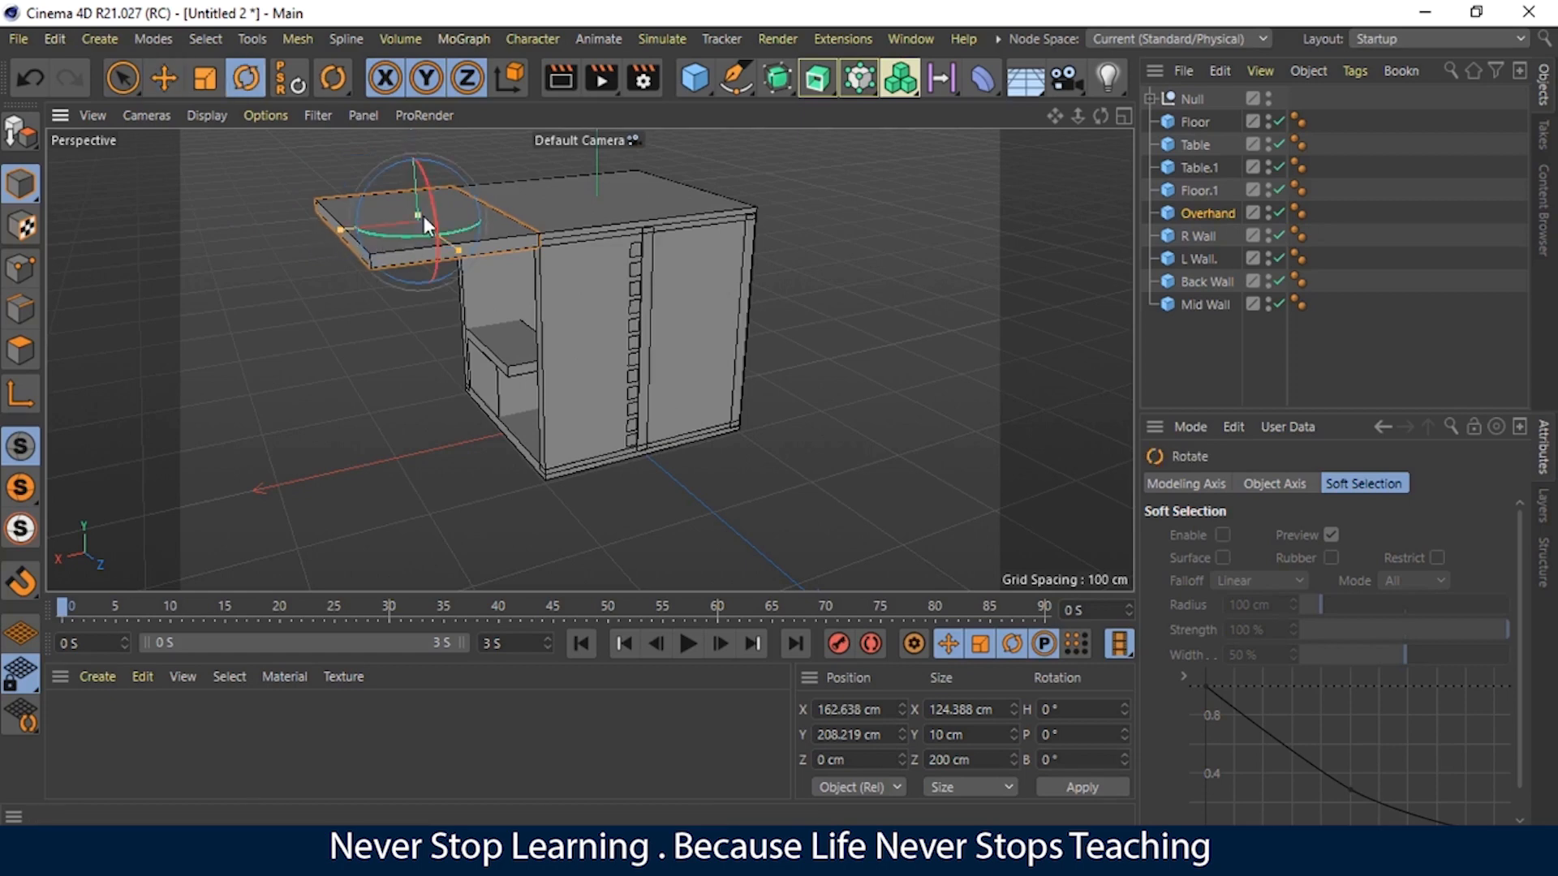
drag(477, 198, 410, 216)
key(e)
click(881, 193)
Step: Set the Overhand slab's thickness, Size Y, to 4 cm
drag(1100, 116, 589, 360)
click(649, 254)
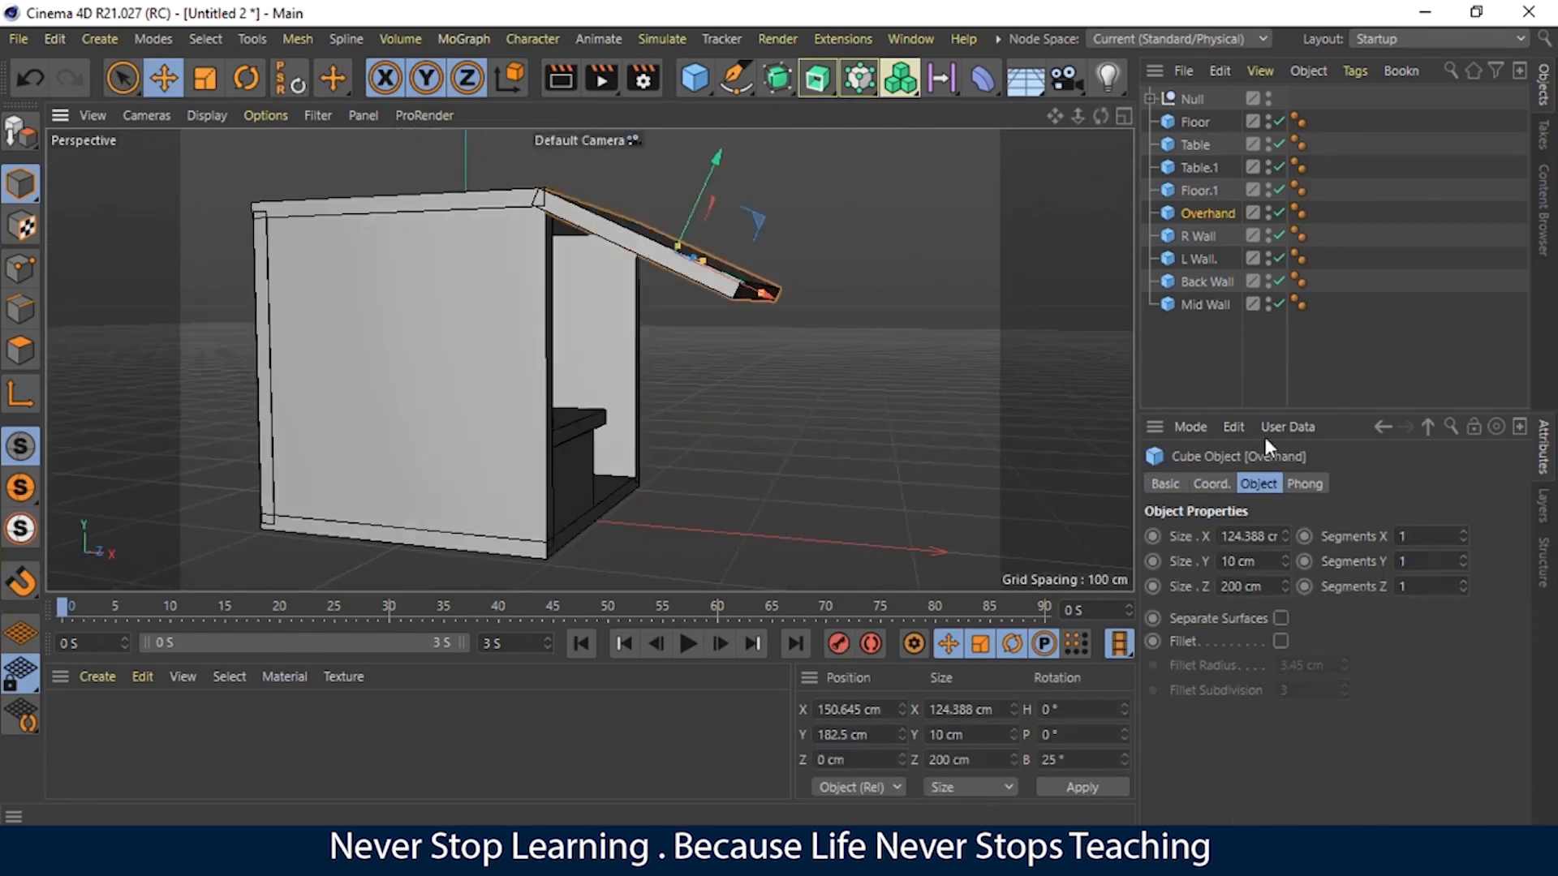
click(1287, 567)
click(1287, 567)
click(1287, 567)
click(1286, 567)
click(1287, 567)
click(1287, 567)
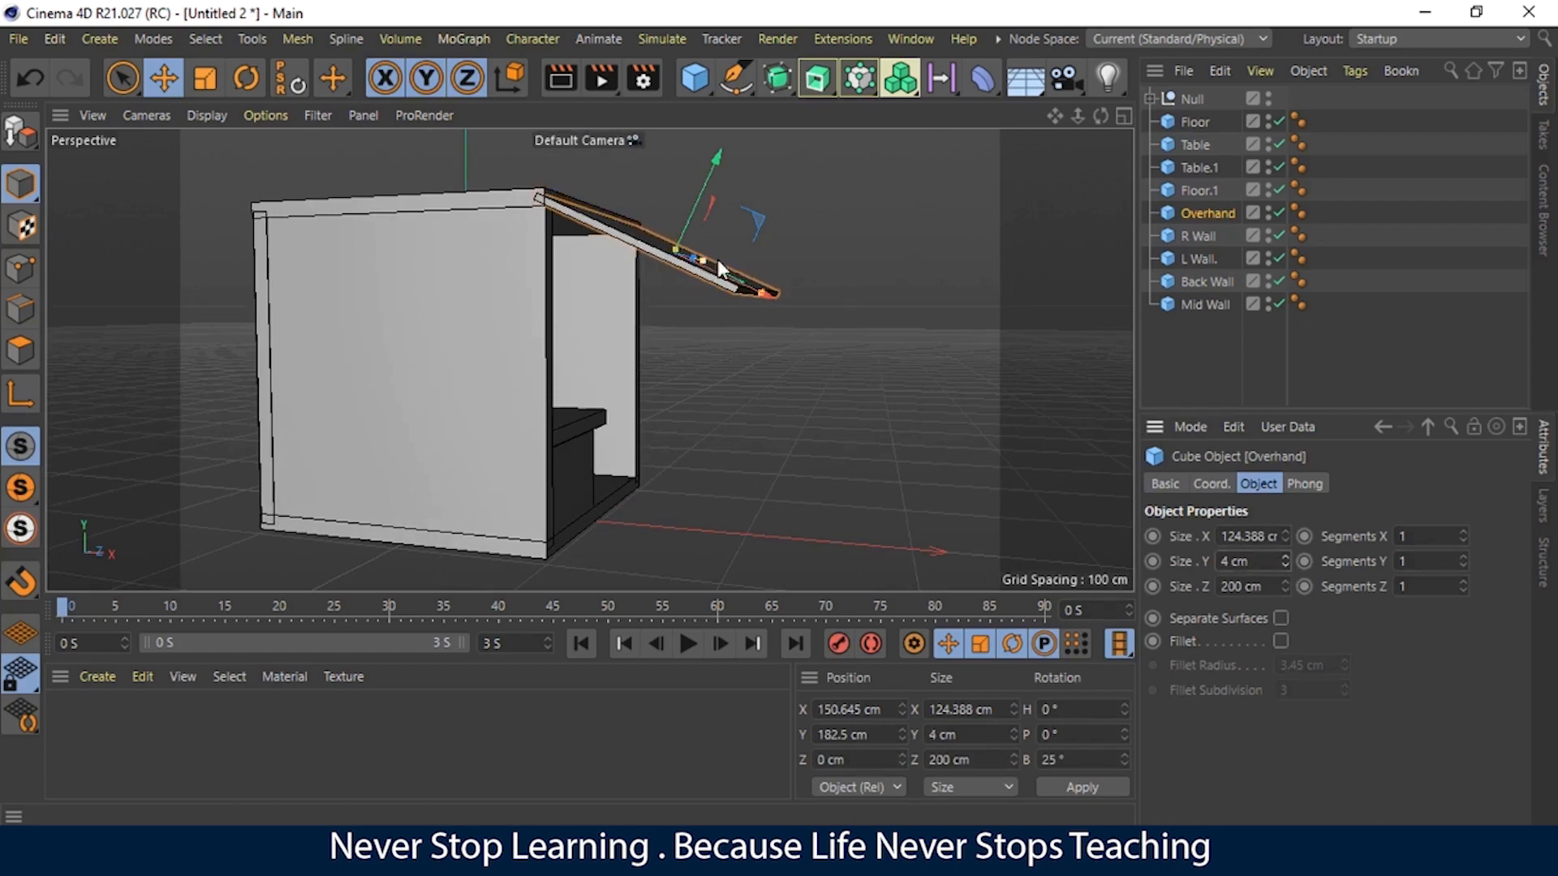
Step: Realign the thinned Overhand with the roof edge at about 157 cm in X and 184 cm in Y
drag(723, 279, 729, 283)
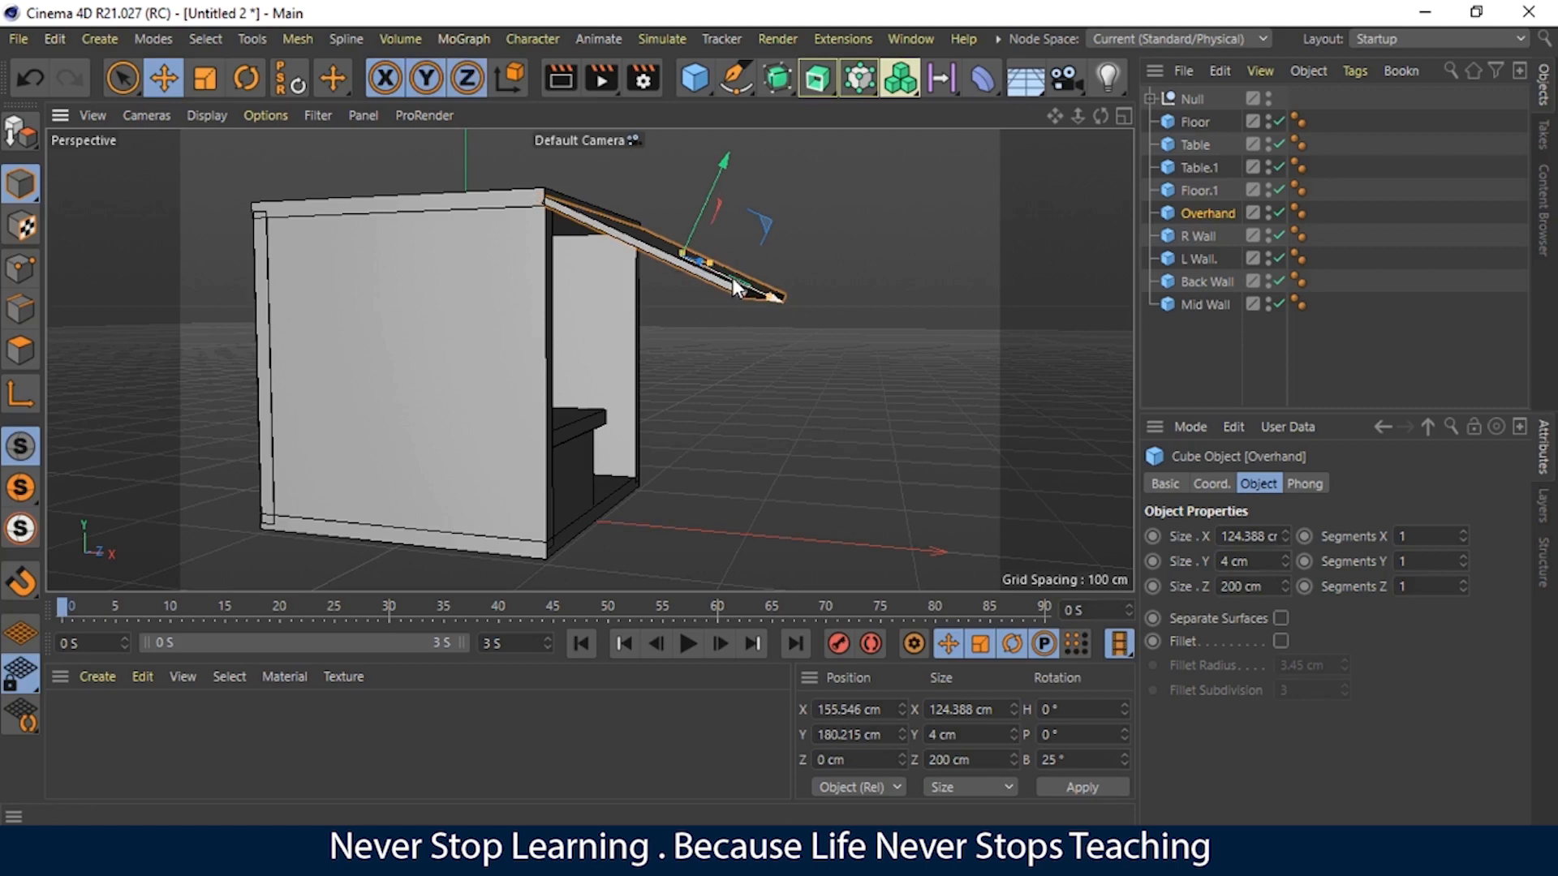
drag(709, 227, 699, 215)
click(813, 213)
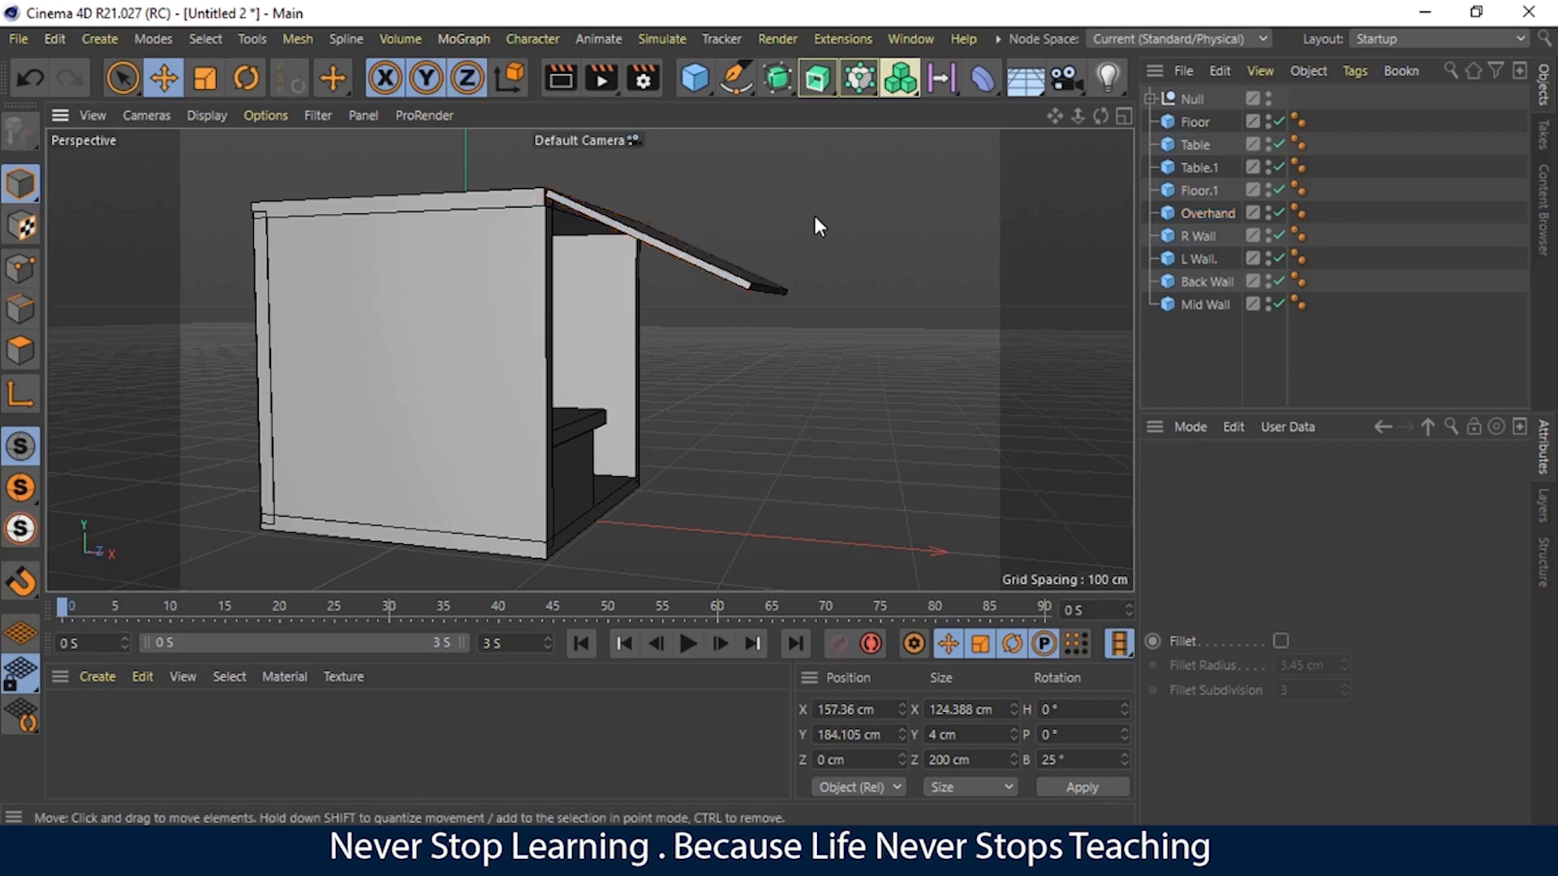
Step: Group all the building parts from Floor to Mid Wall, including the table and Overhand, into one null
drag(1100, 116, 1039, 106)
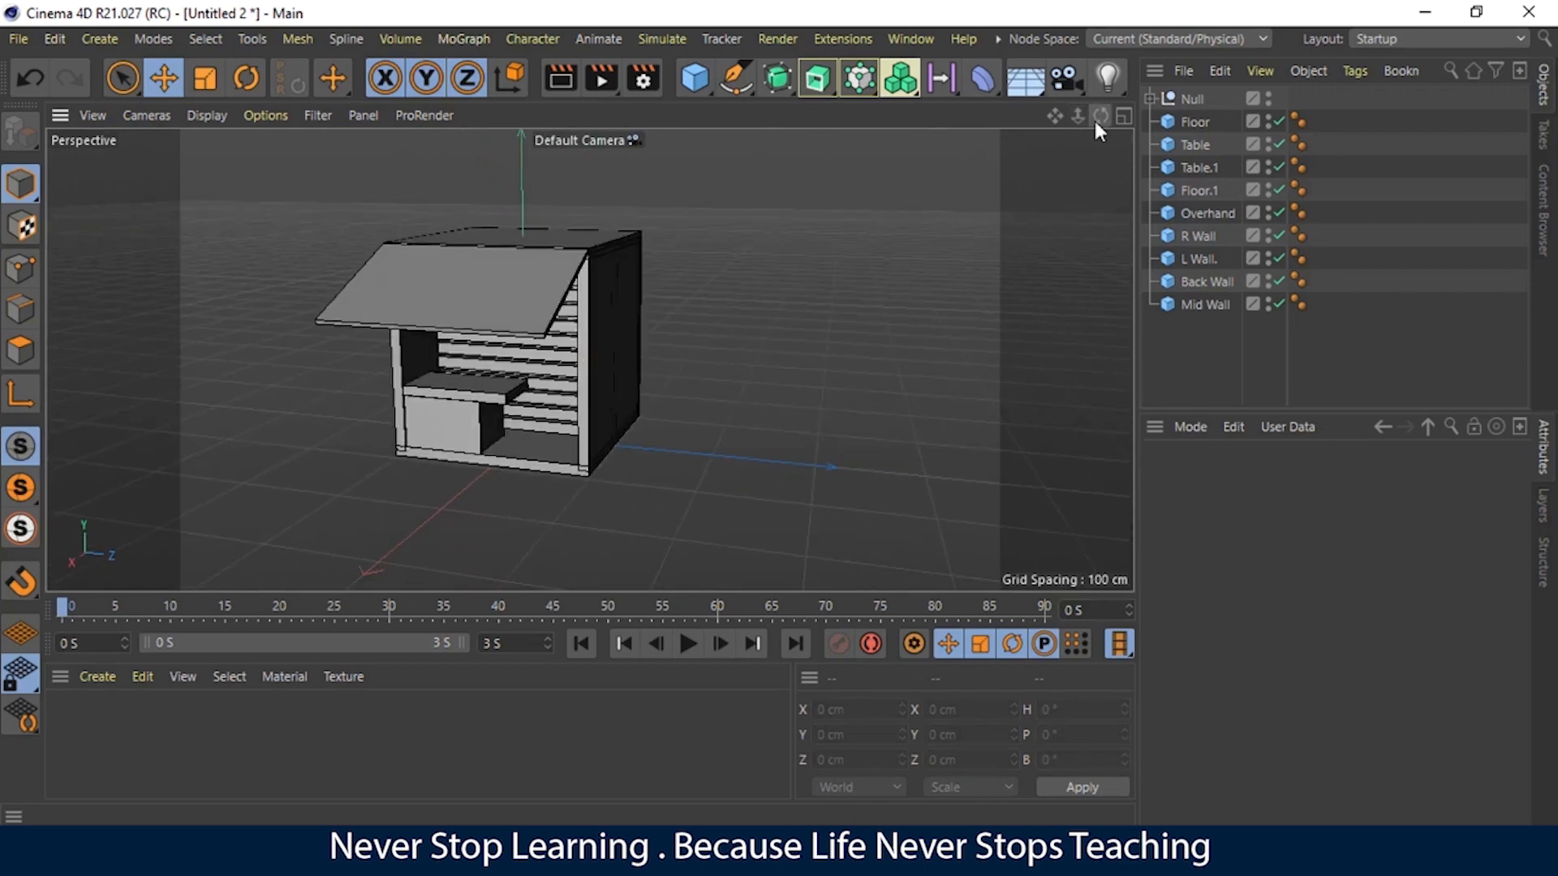
drag(1100, 115, 1058, 126)
drag(589, 358, 1092, 129)
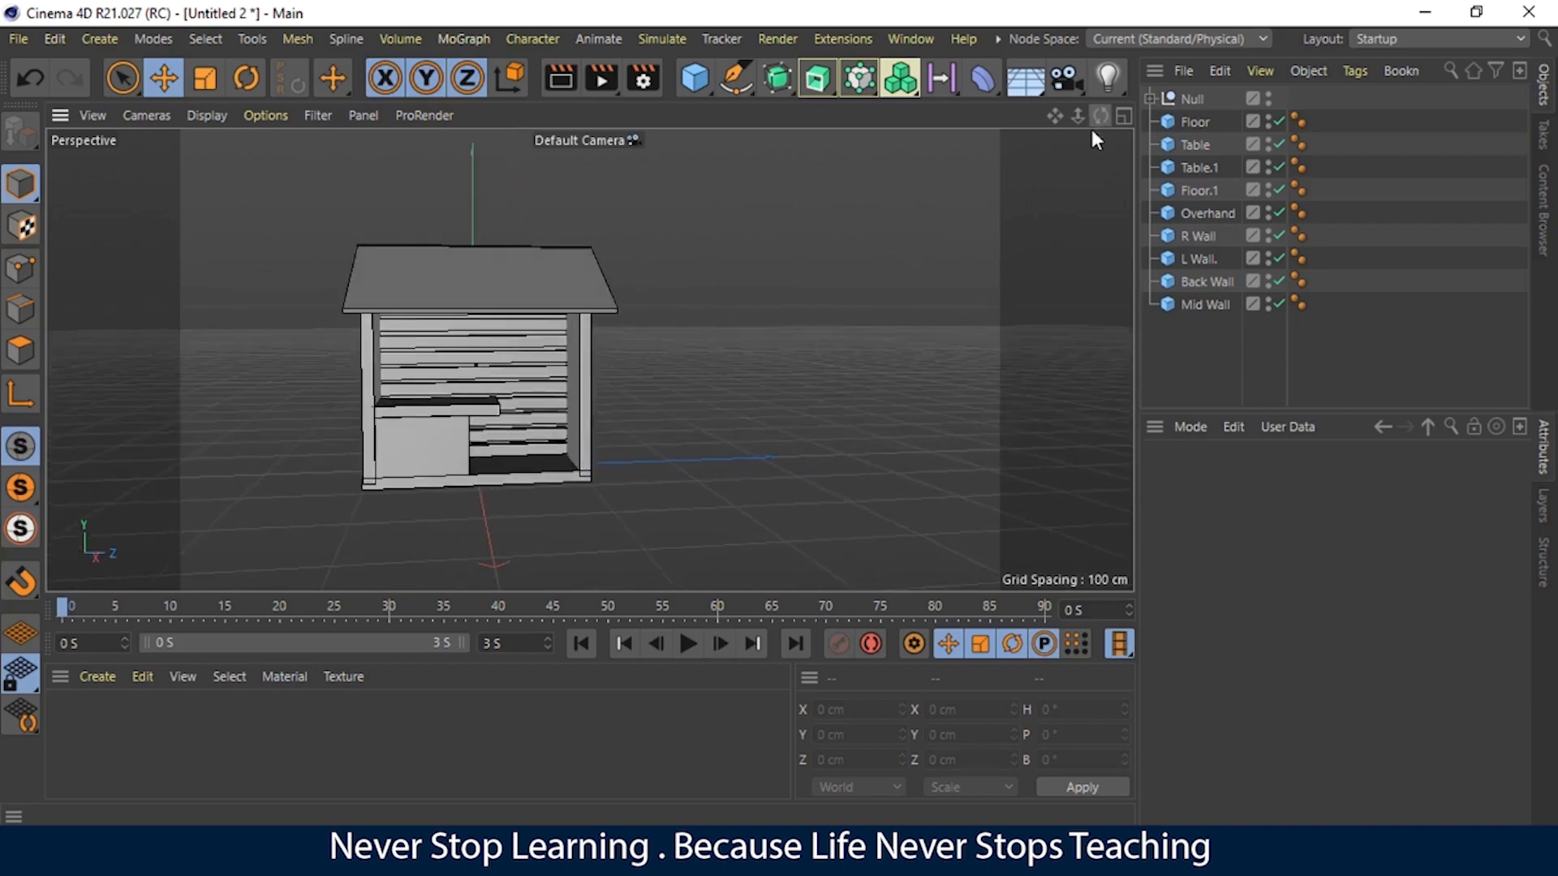
click(1195, 122)
shift+click(1187, 303)
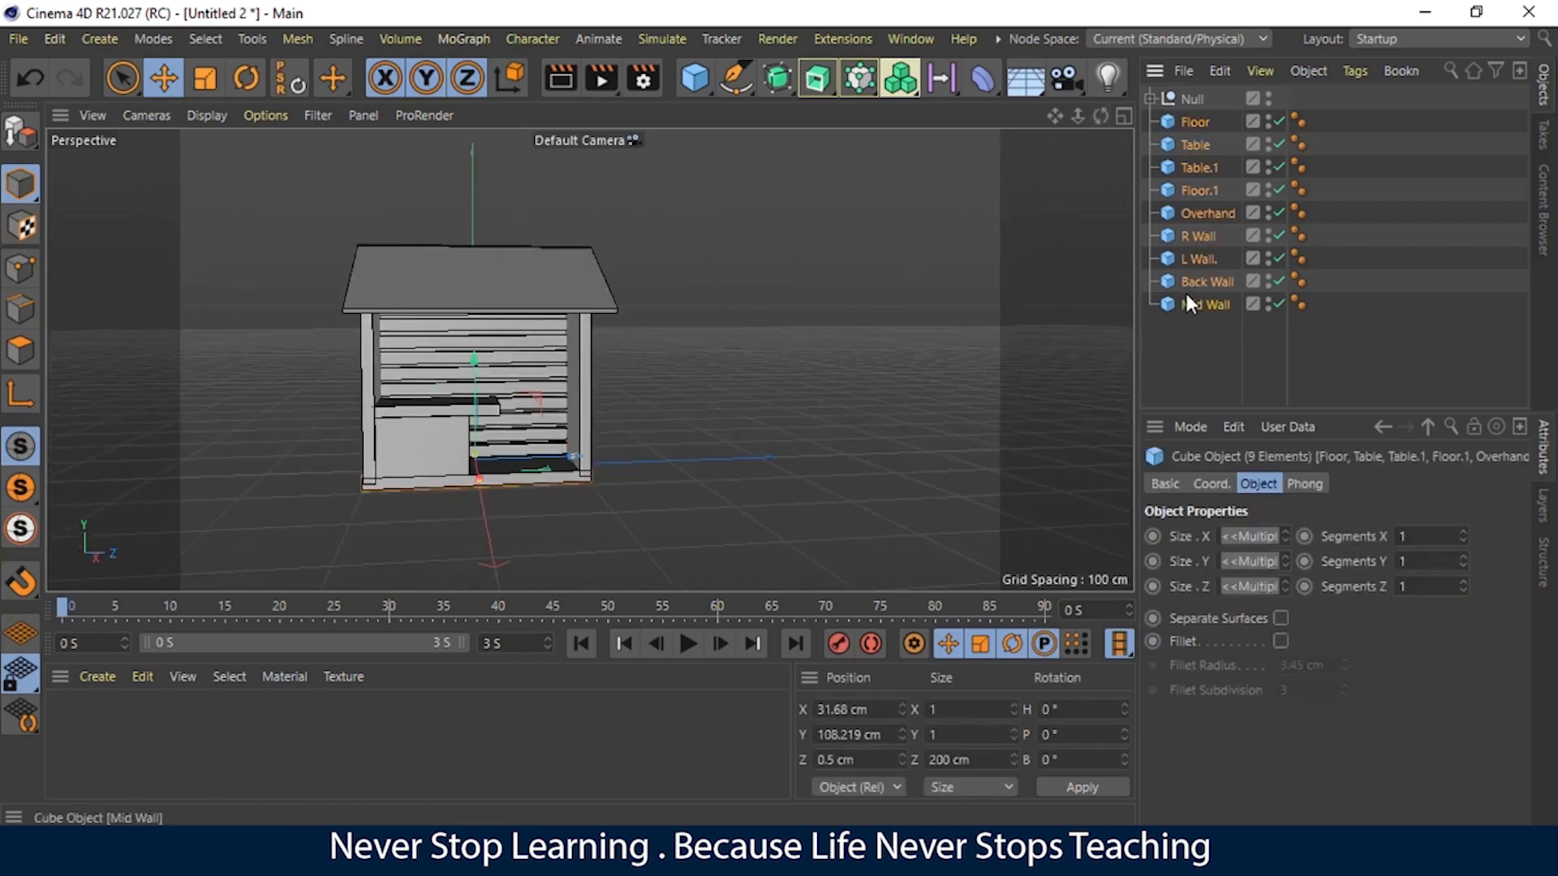
key(alt+g)
click(1185, 289)
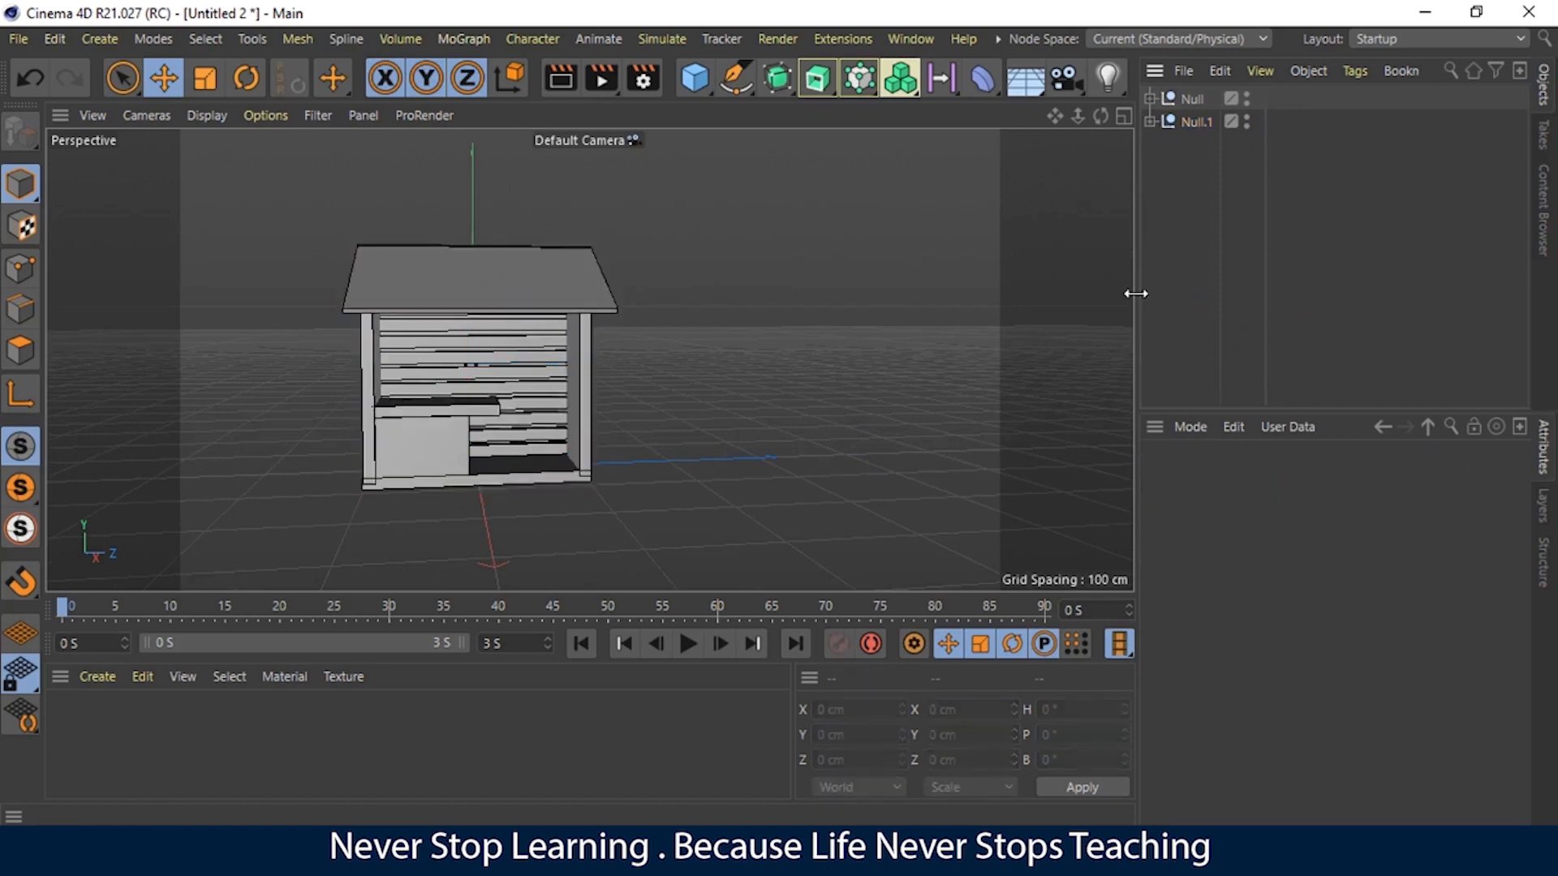
Step: Add a sphere and place it in front of the building at about 251 cm in X and 55 cm in Y
click(695, 79)
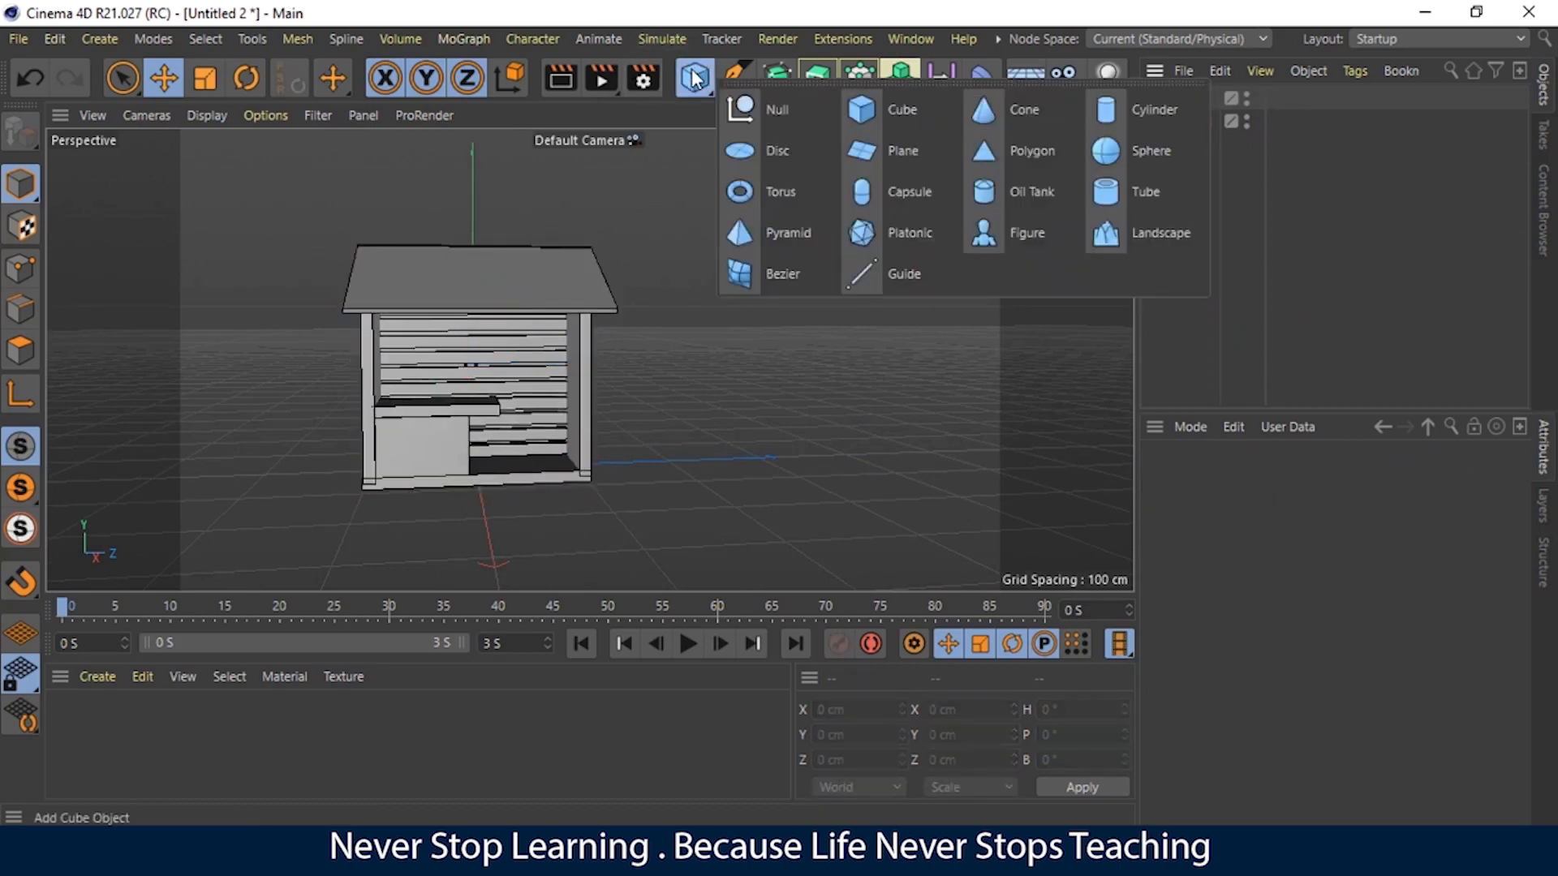
click(1133, 146)
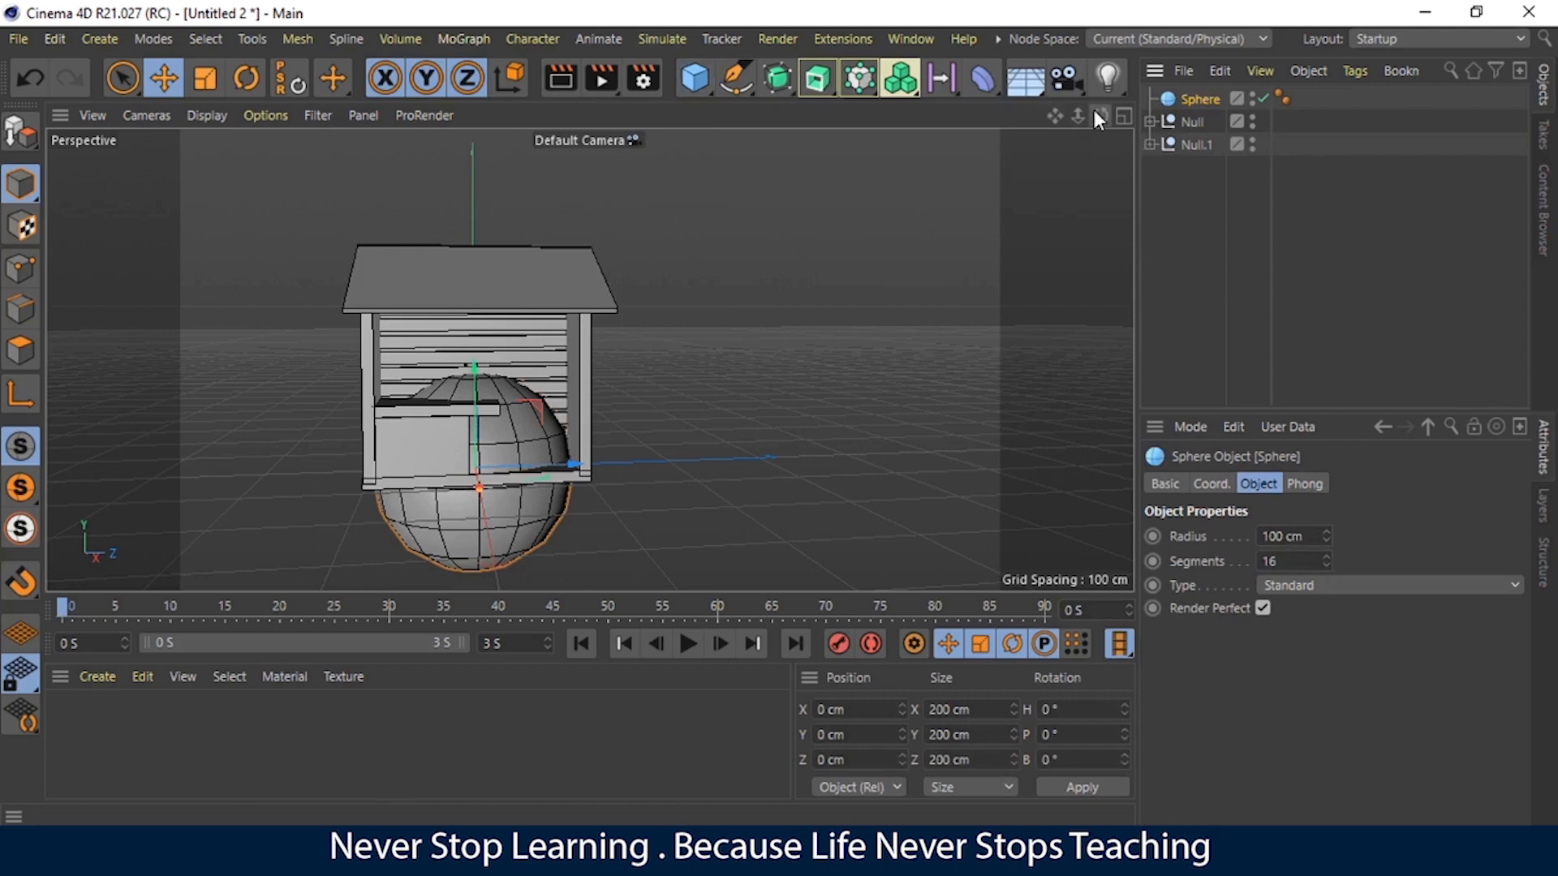
drag(1100, 115, 1046, 122)
drag(601, 450, 431, 430)
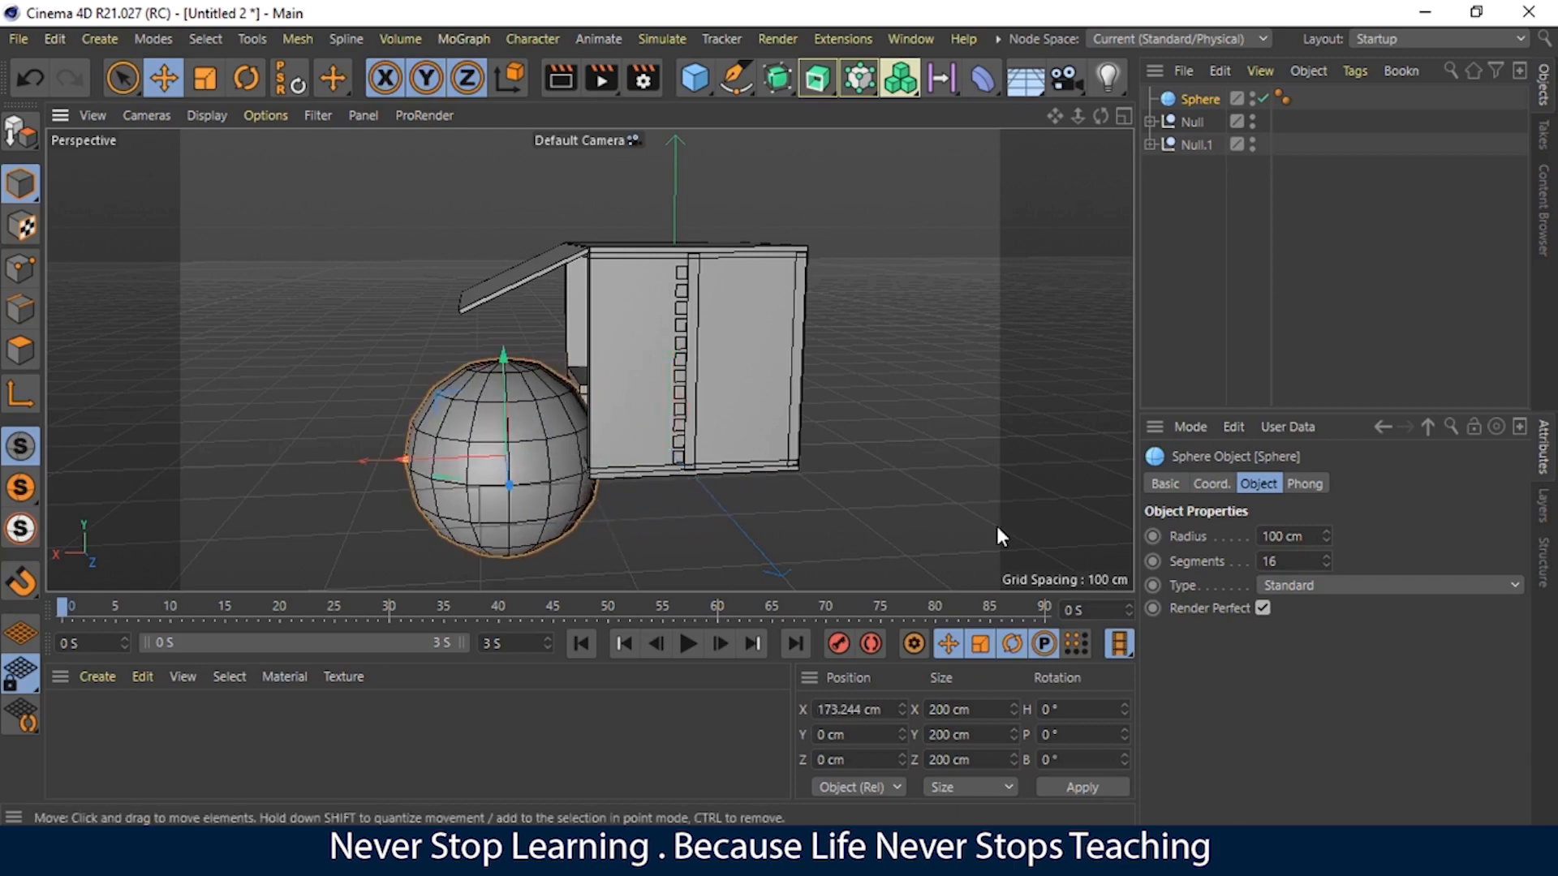
click(1297, 484)
click(1267, 483)
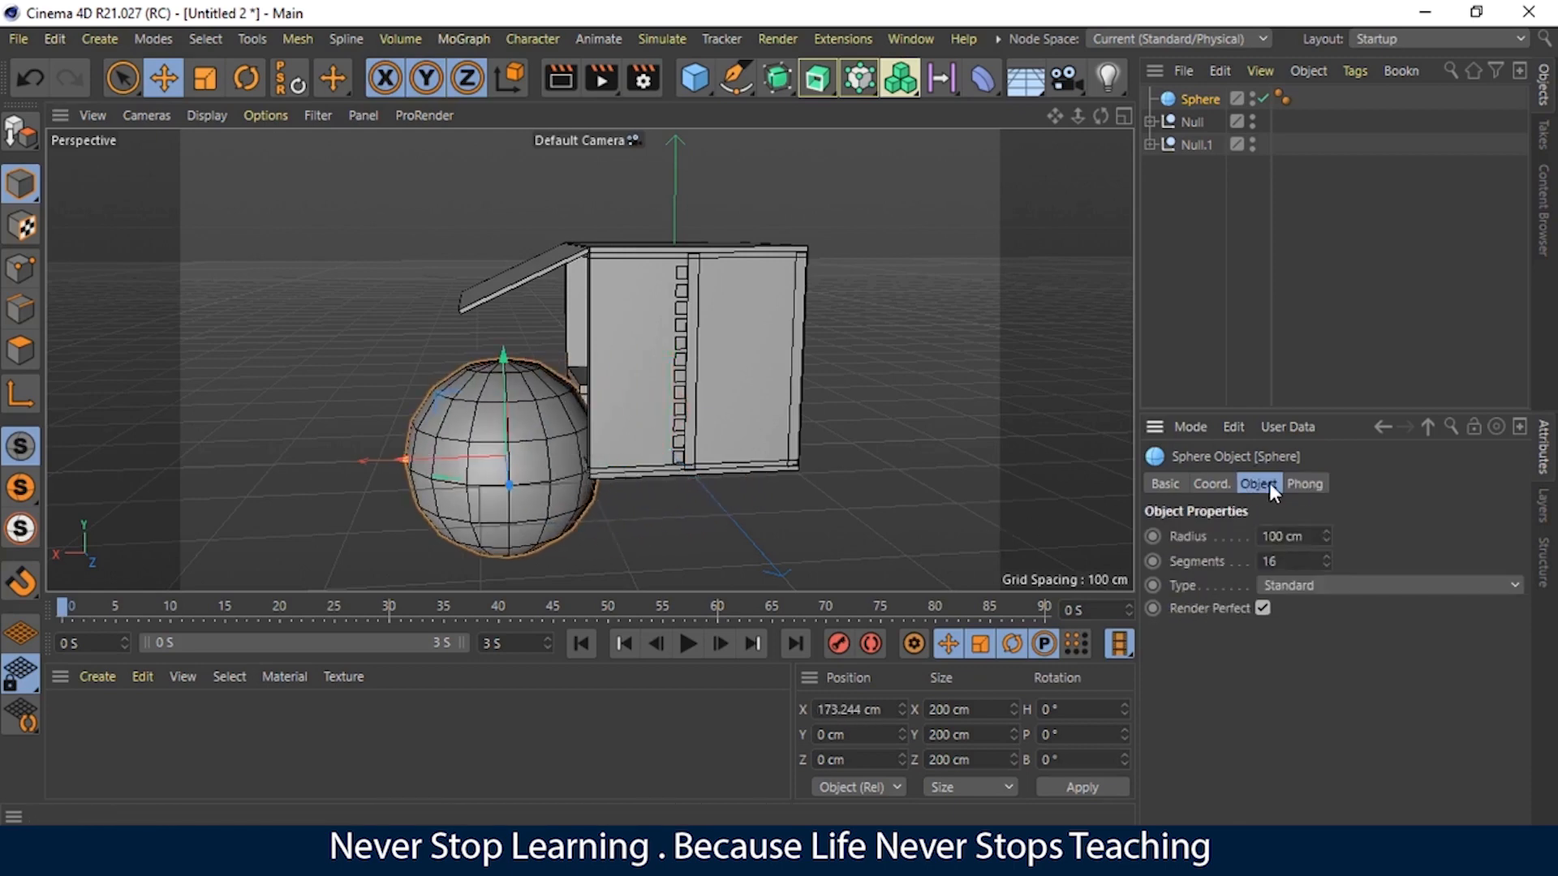
click(1214, 485)
click(1251, 483)
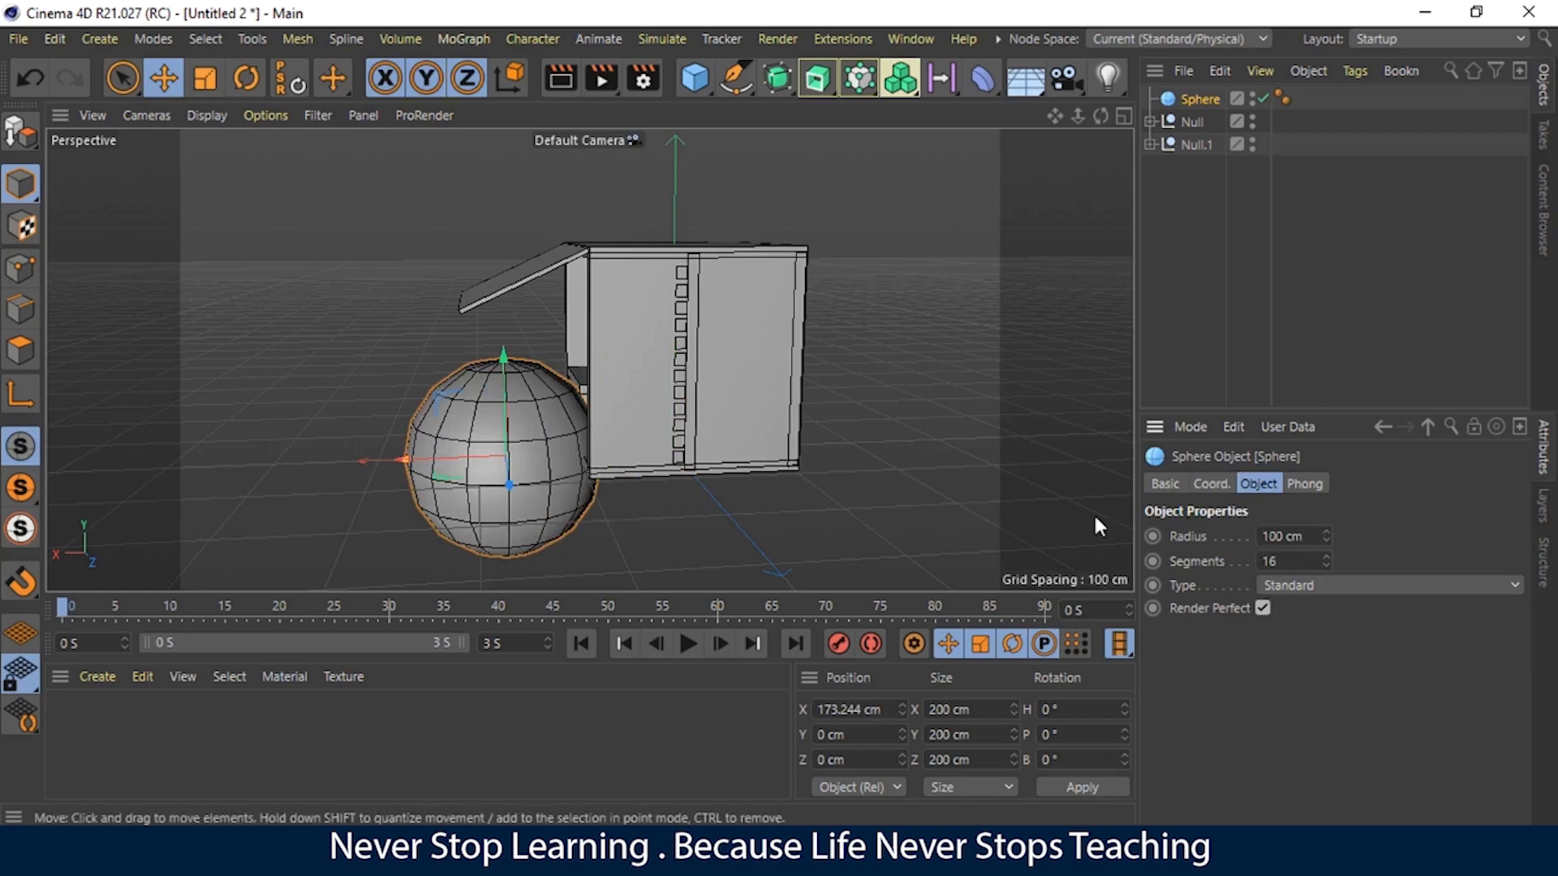
drag(403, 460, 324, 461)
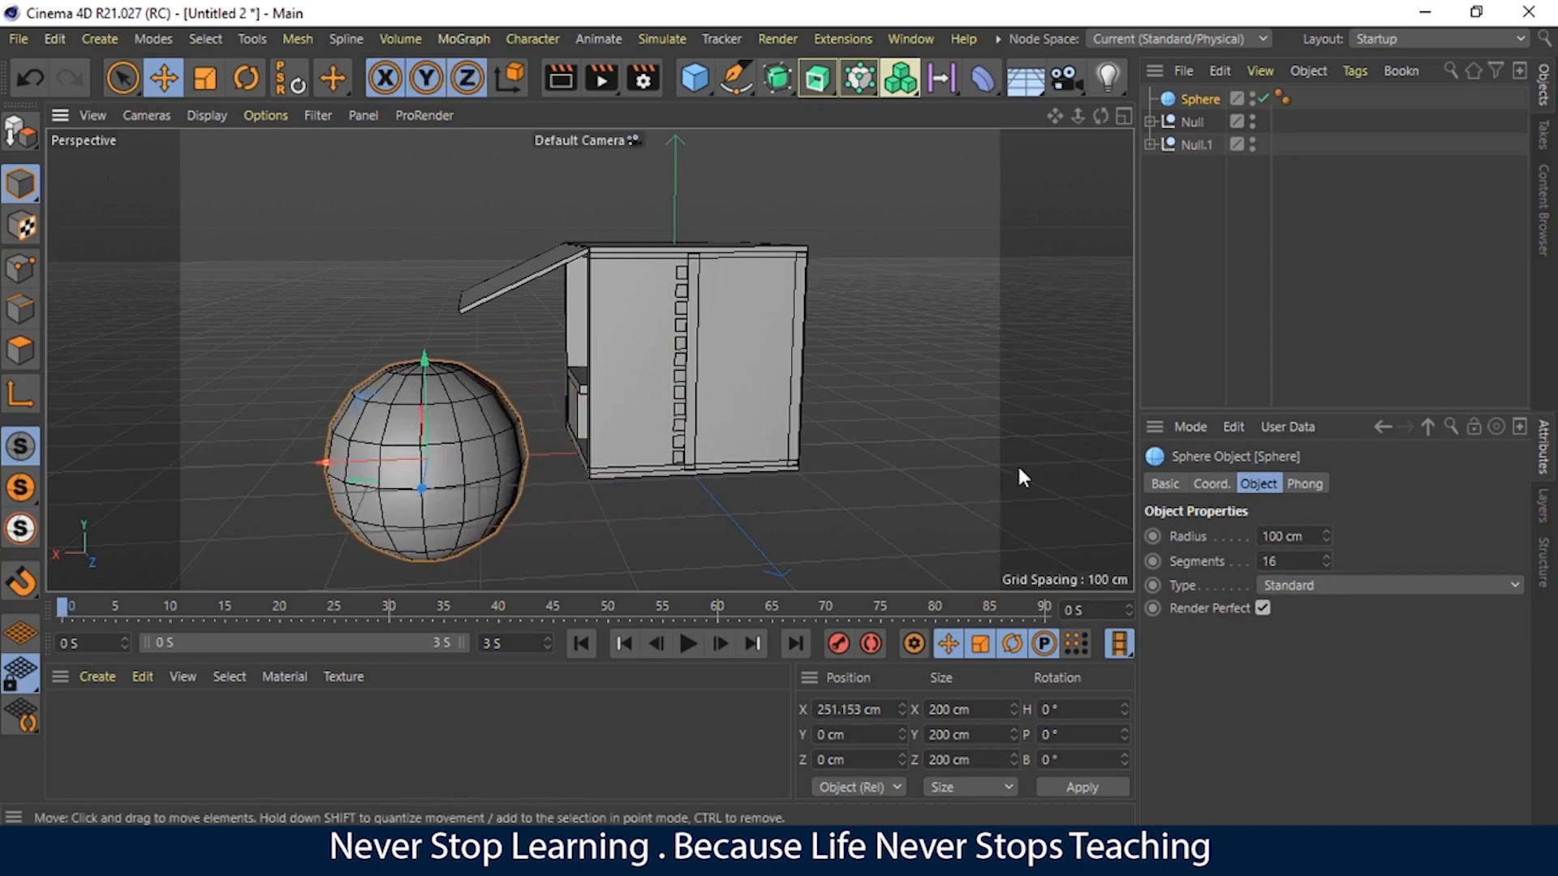
click(1224, 487)
drag(427, 376, 432, 321)
Step: Scale the sphere down to a radius of about 11 cm
key(t)
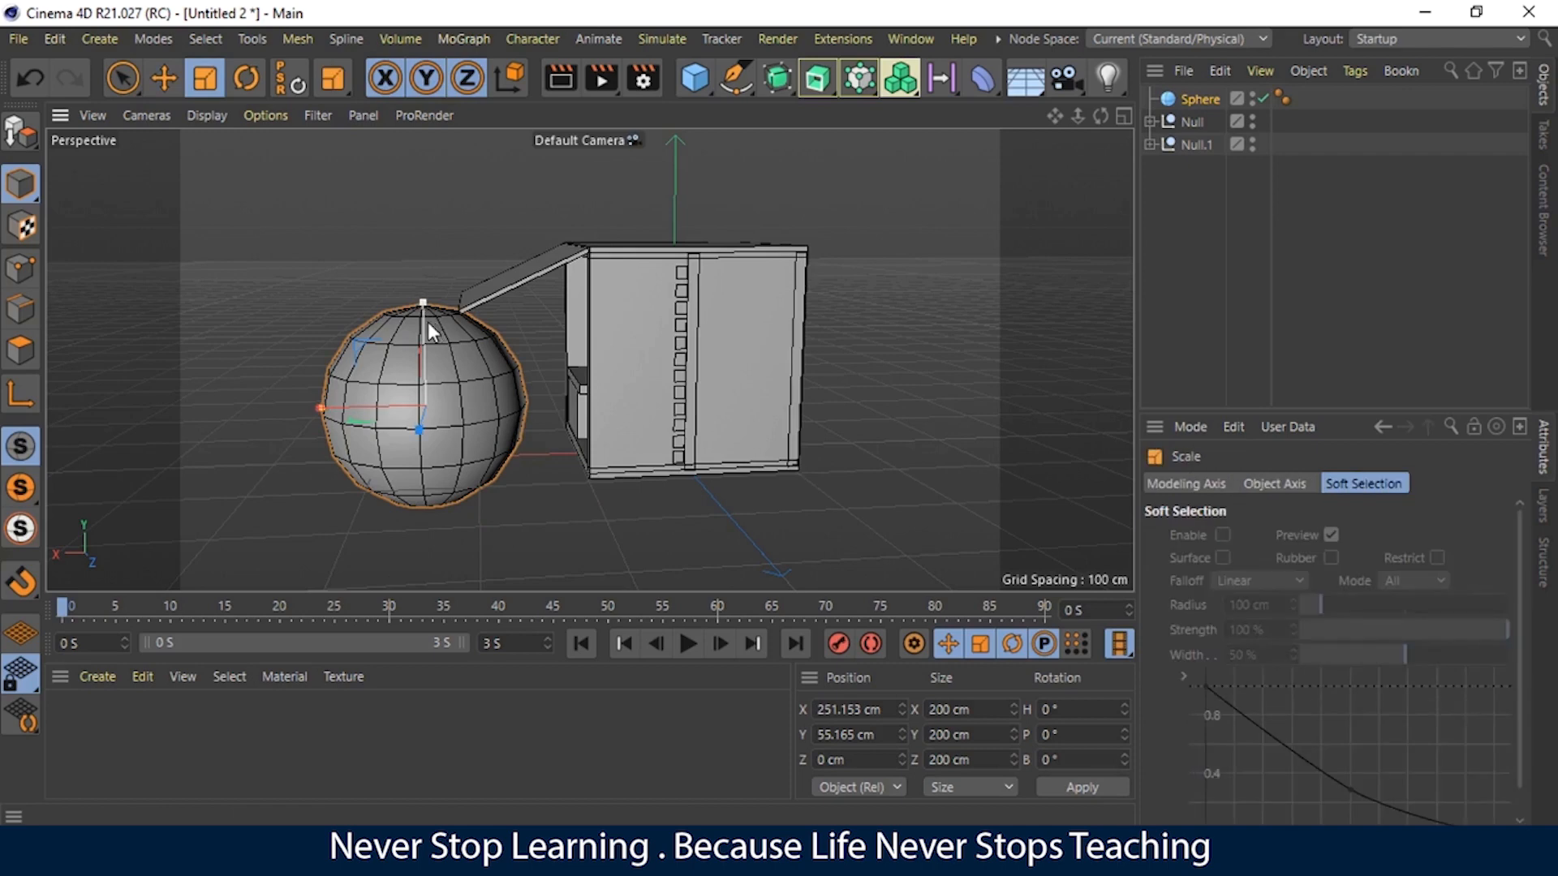
drag(350, 342, 443, 376)
click(471, 377)
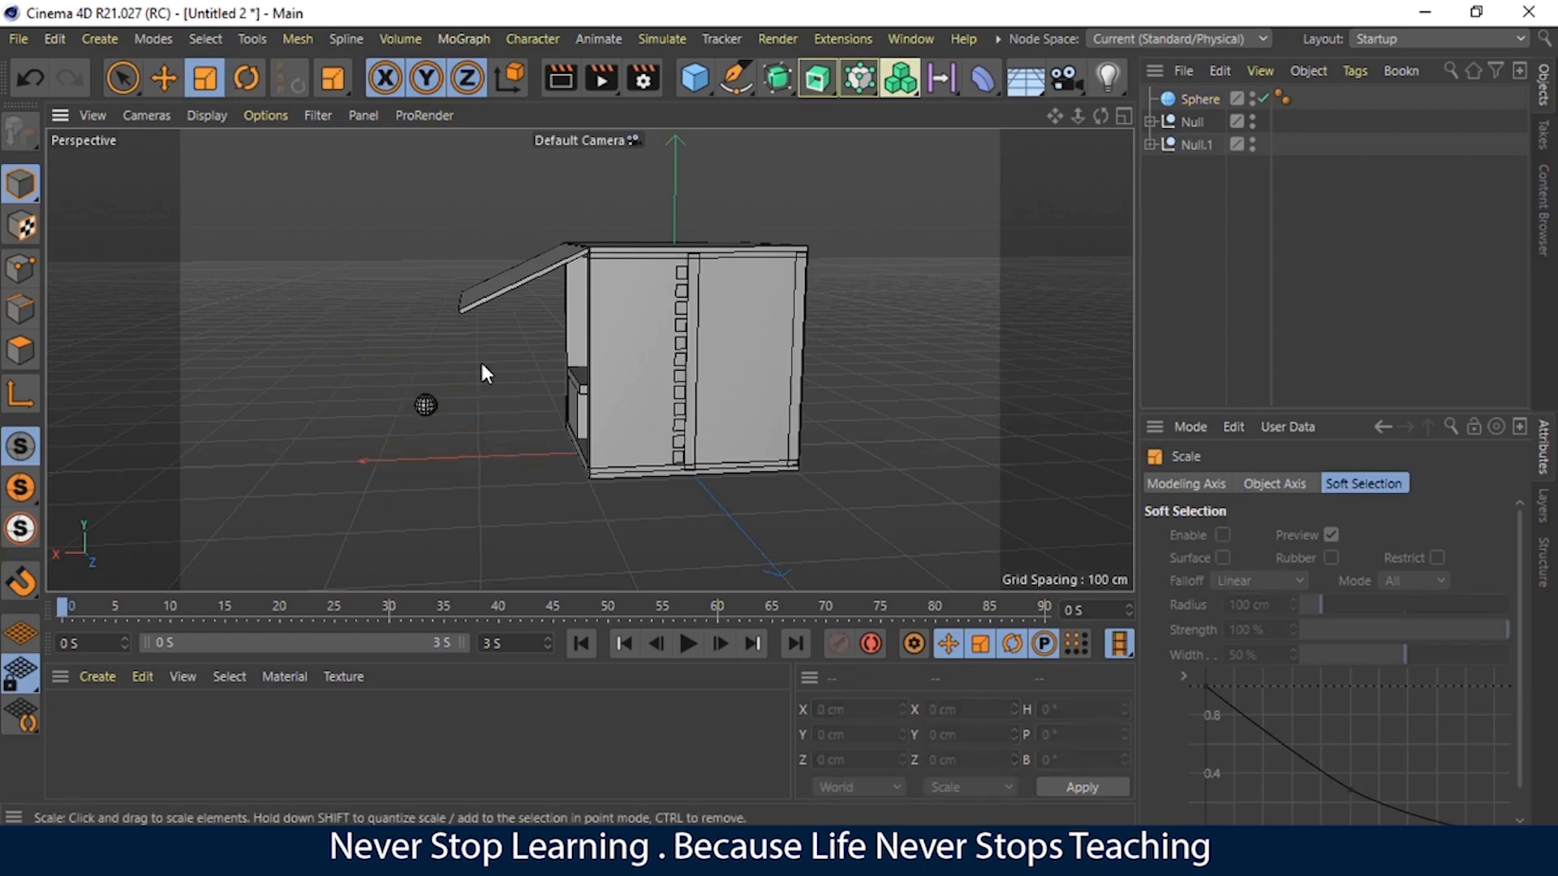
Step: Add a cylinder and move it in front of the building to the sphere, at about 259 cm in X and 62 cm in Y
drag(1100, 116, 708, 208)
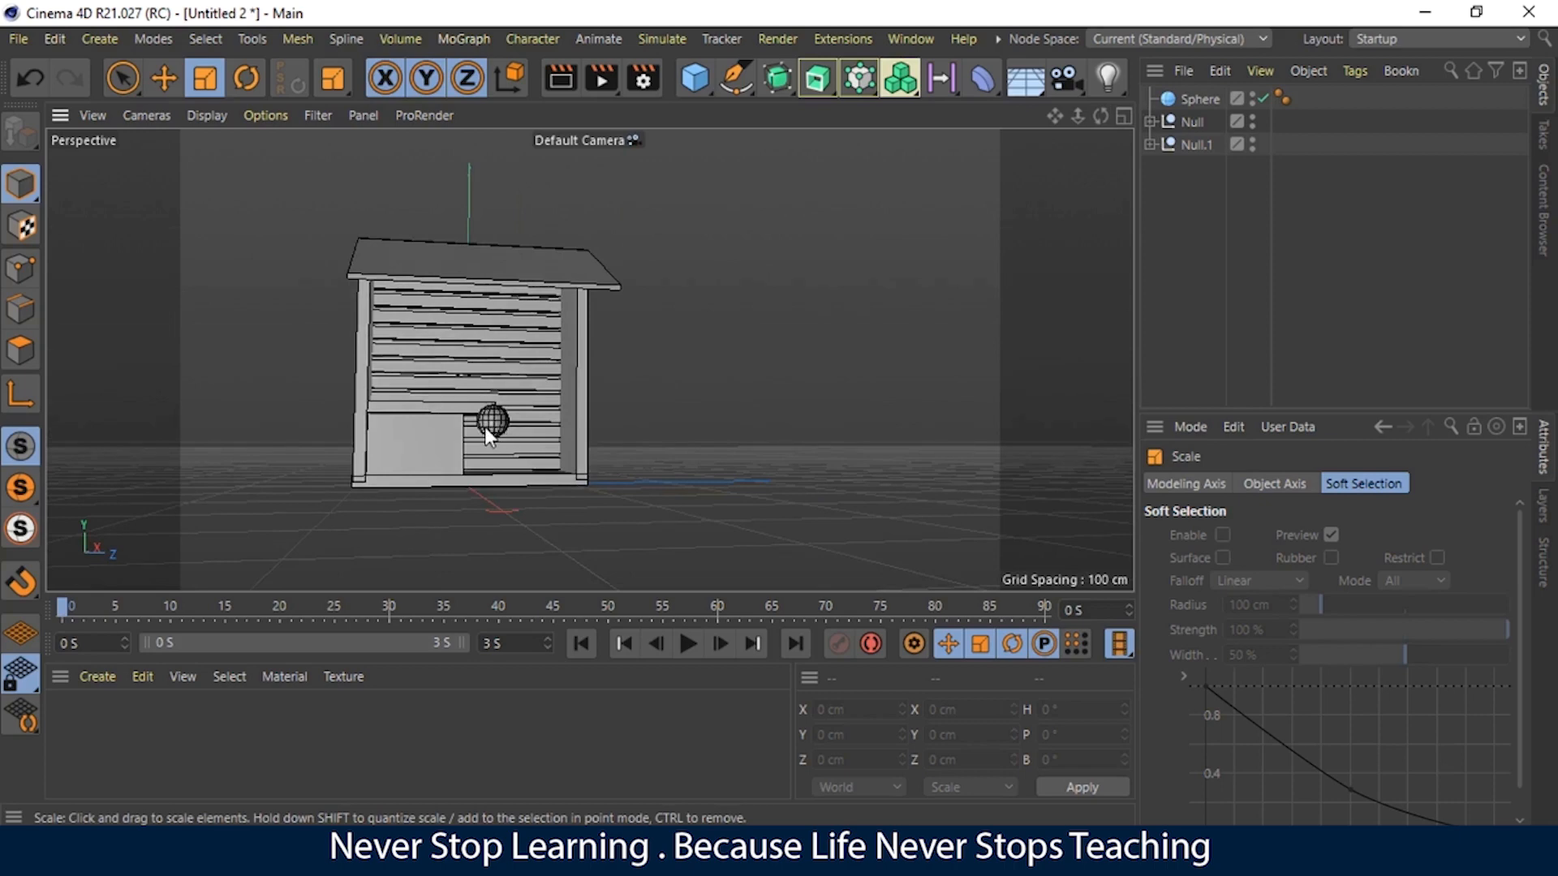
drag(690, 90, 1168, 100)
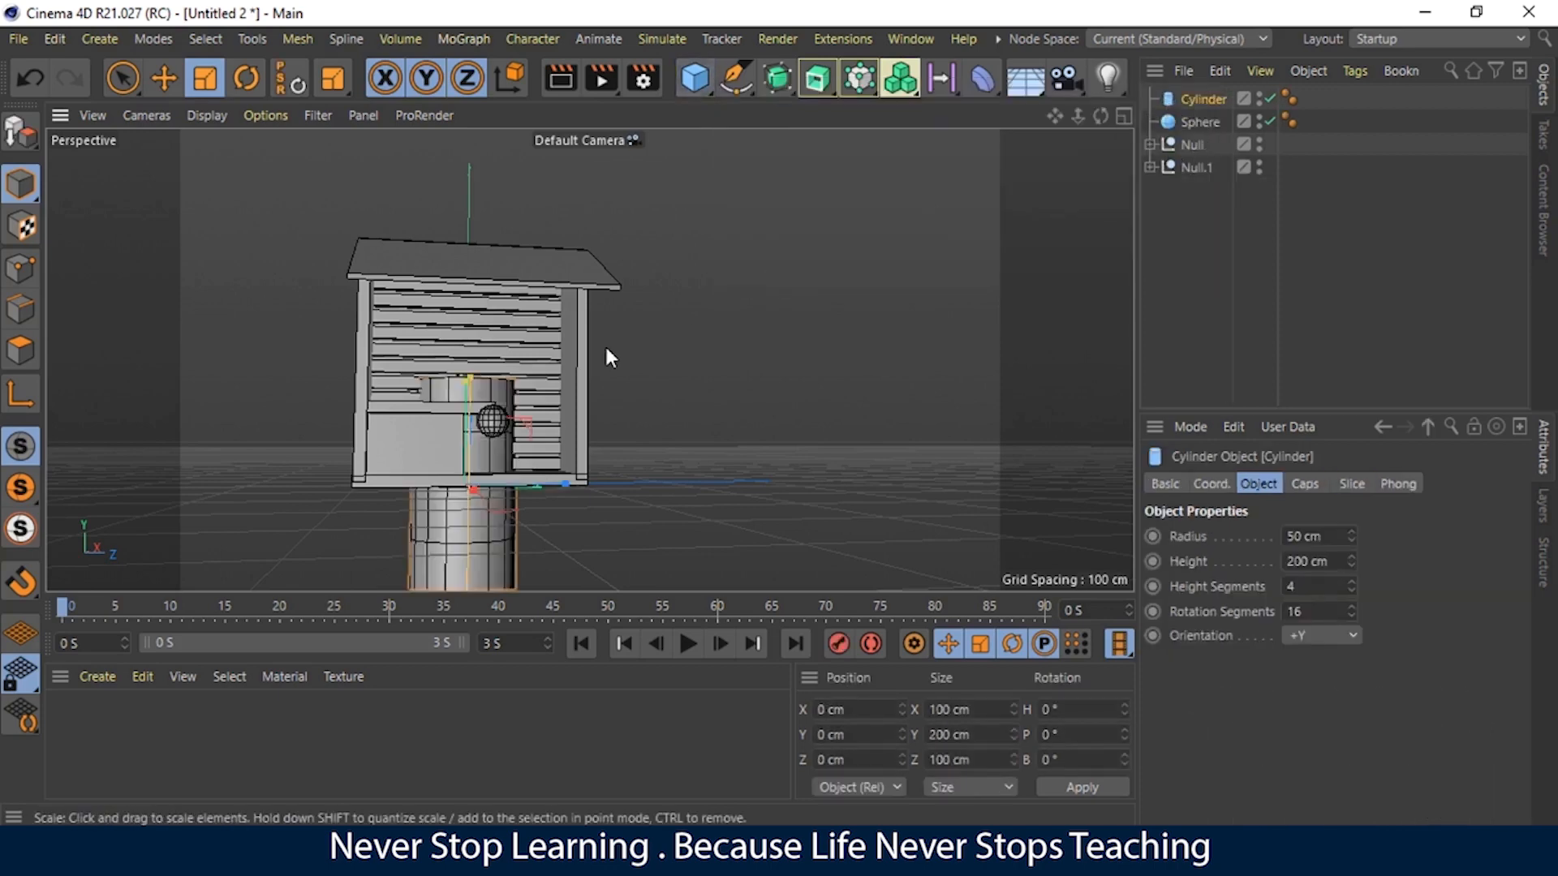
drag(1100, 118, 1097, 118)
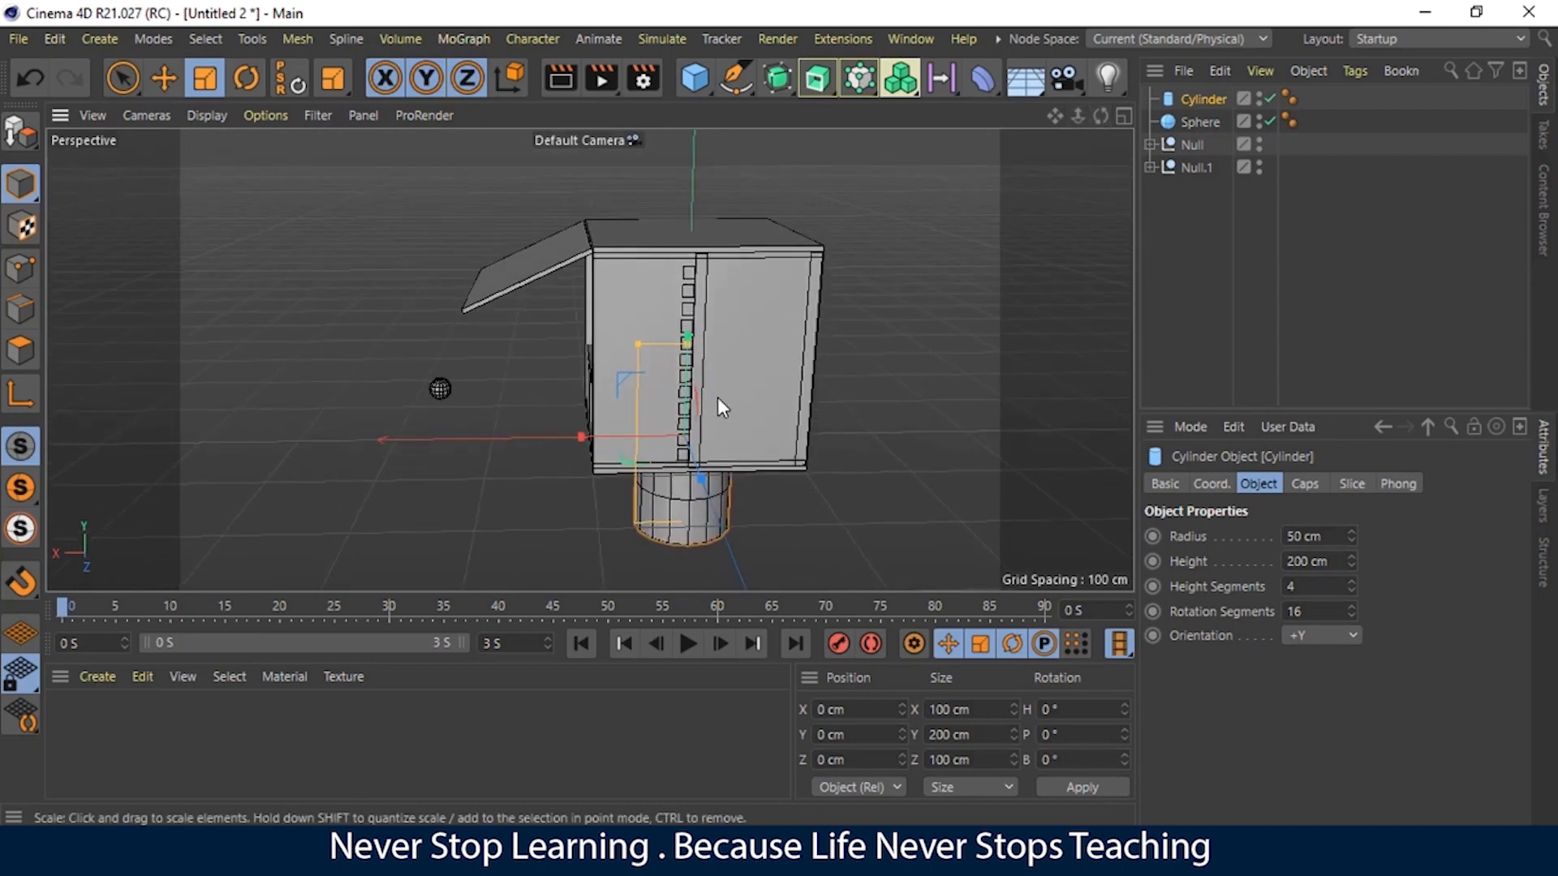
key(e)
drag(650, 427, 435, 310)
drag(435, 373, 433, 318)
Step: Reduce the cylinder to 8 cm radius and about 120 cm height, and shift it to about 251 cm in X to line up with the sphere
click(1203, 97)
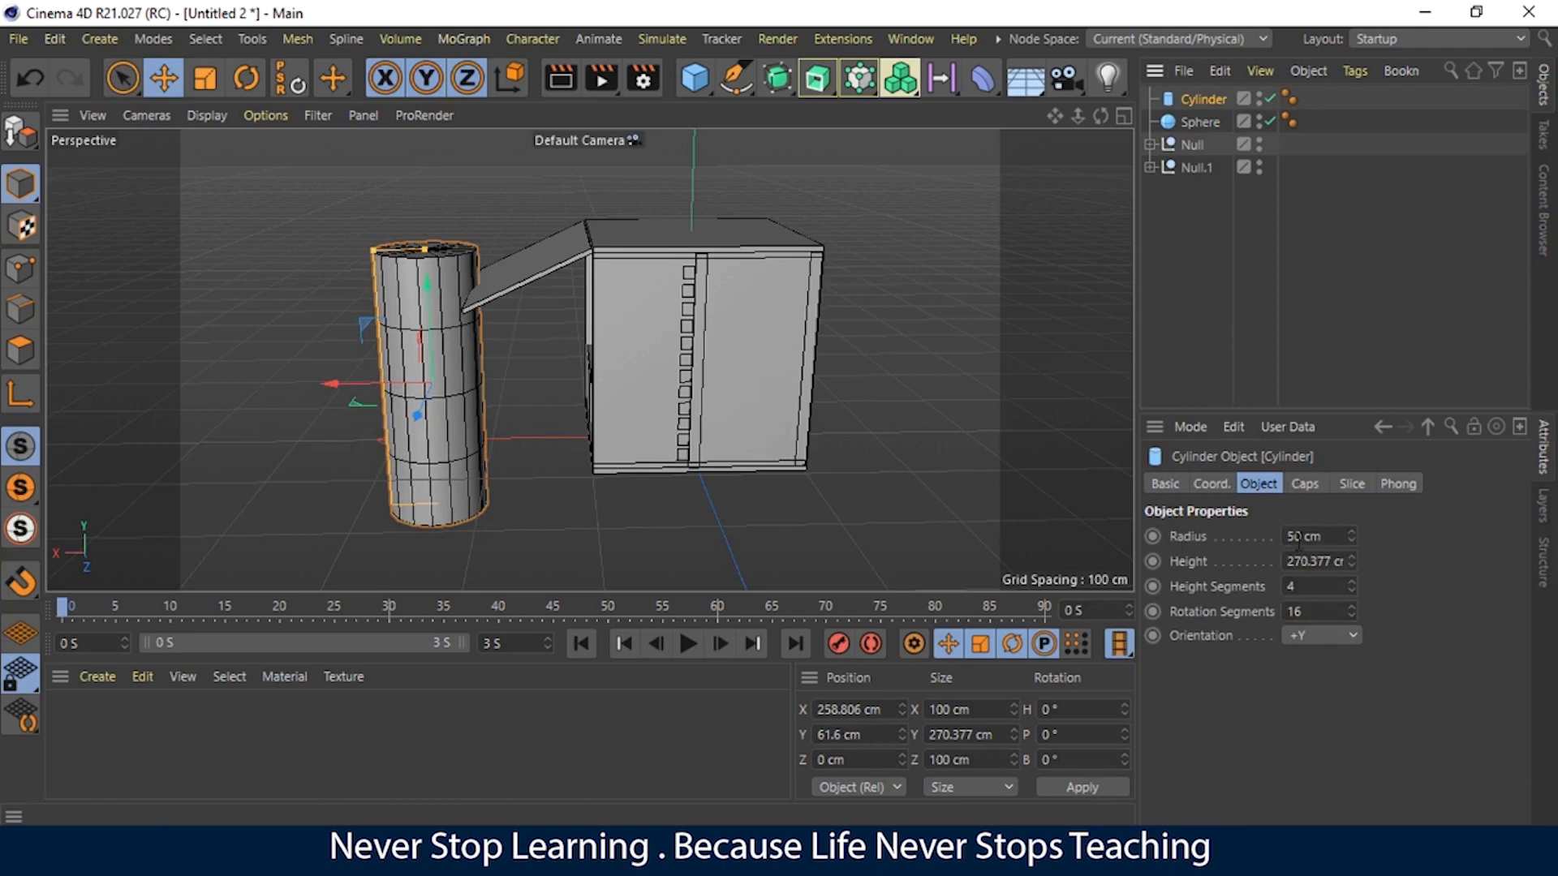
mouse_move(1349, 537)
mouse_down()
mouse_move(1348, 562)
mouse_move(1350, 542)
mouse_up()
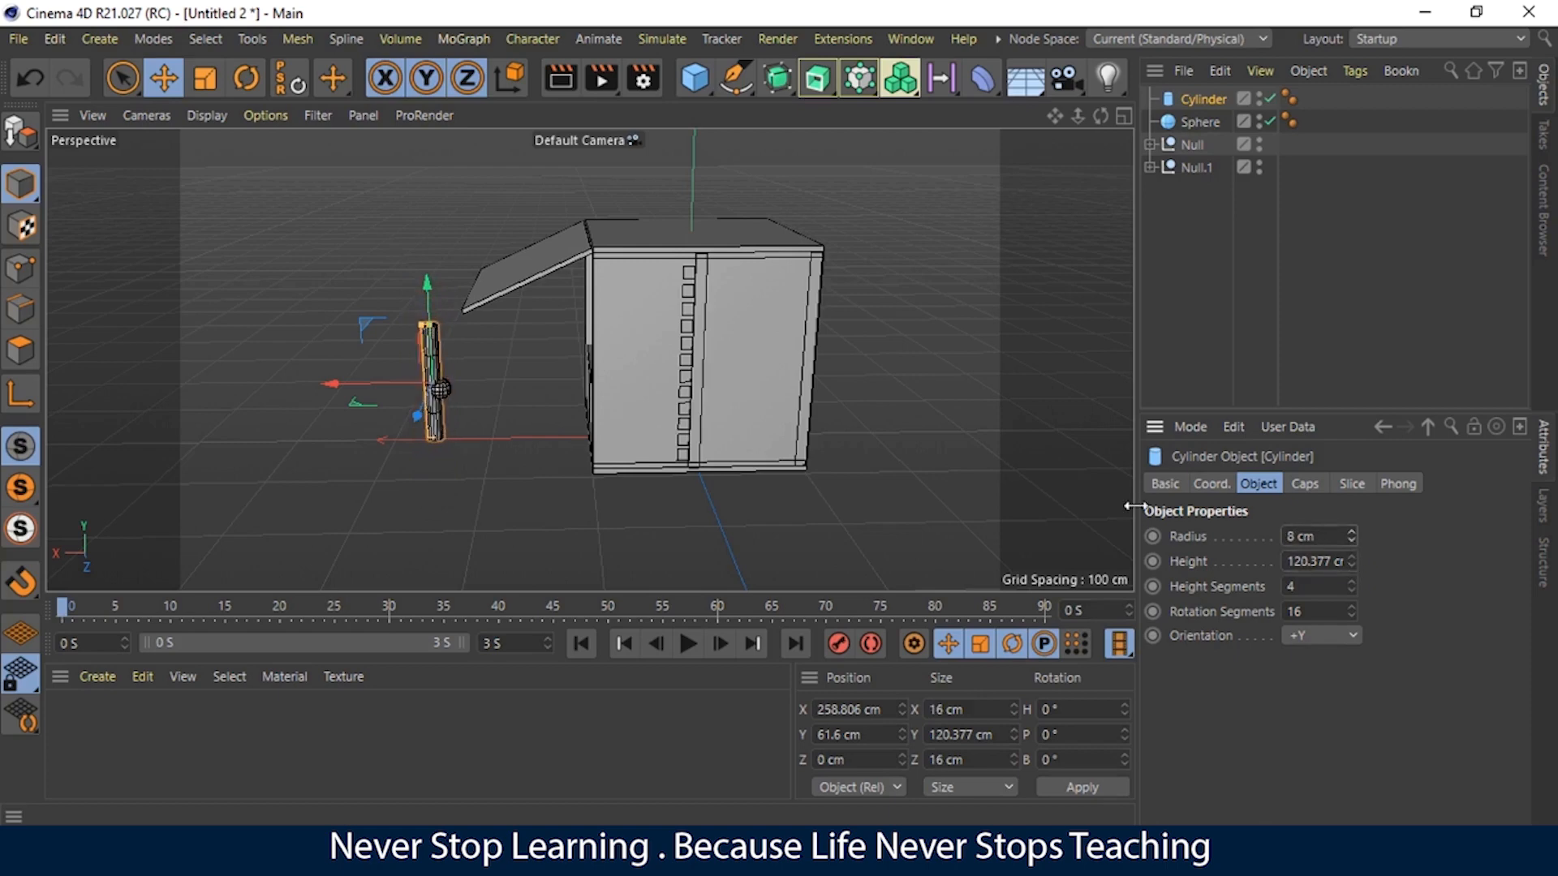
drag(399, 381, 407, 380)
Step: Thin the cylinder through the sphere to a 3 cm radius
drag(1069, 111, 1363, 57)
click(1351, 539)
click(1350, 538)
click(1350, 538)
click(1350, 538)
click(1350, 538)
click(1350, 538)
click(1350, 531)
click(1350, 532)
click(1350, 531)
click(1350, 537)
click(1351, 537)
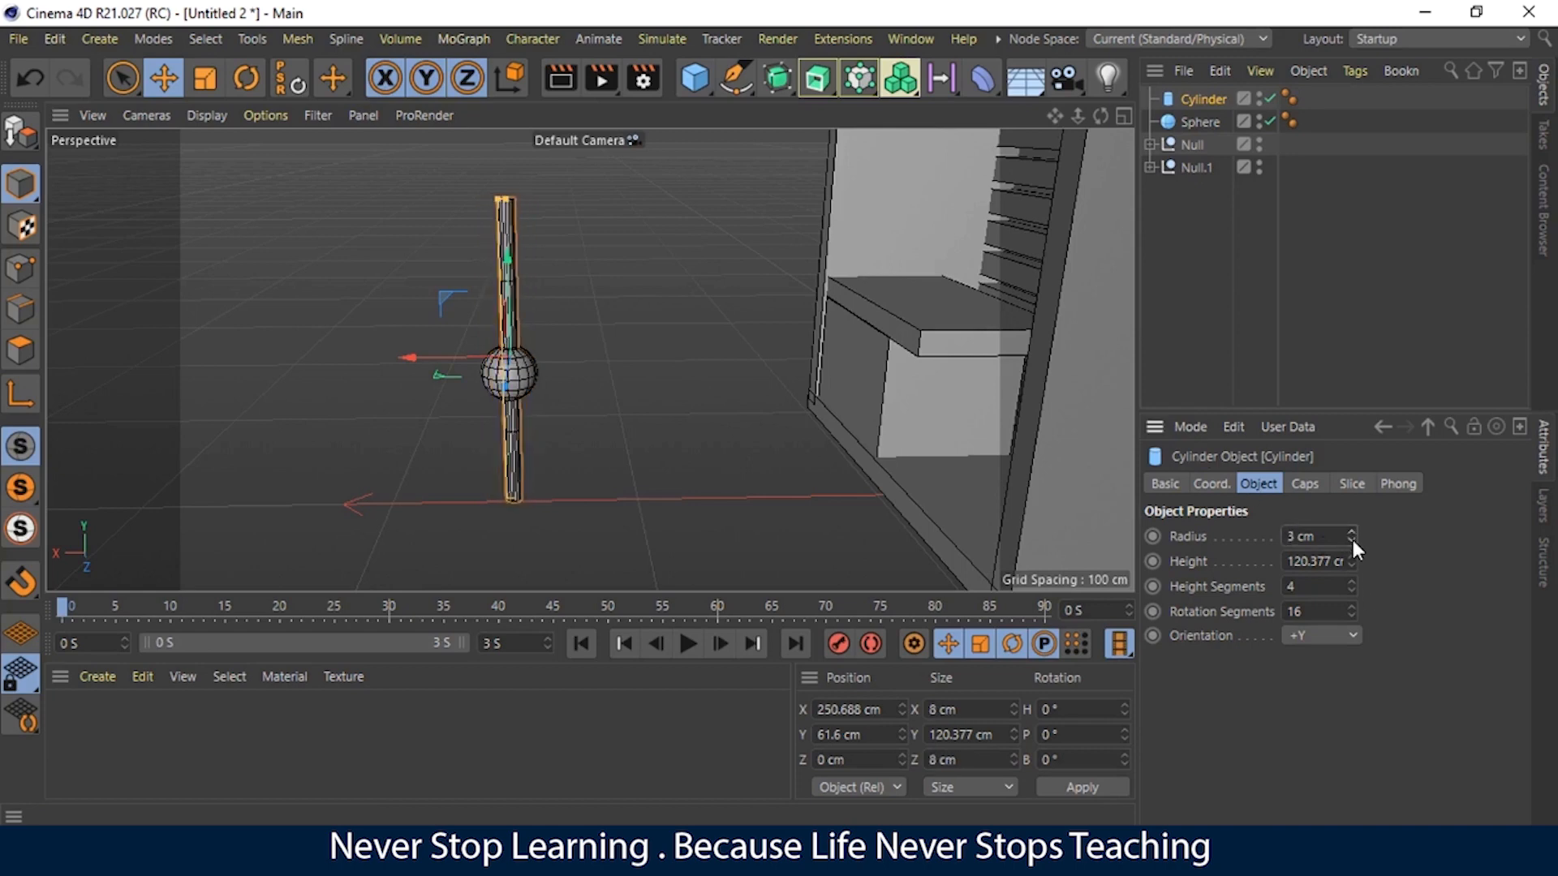
Step: Shorten the cylinder to about 25 cm and center it vertically on the sphere at about 55 cm in Y
drag(1349, 565, 1348, 561)
drag(506, 266, 506, 280)
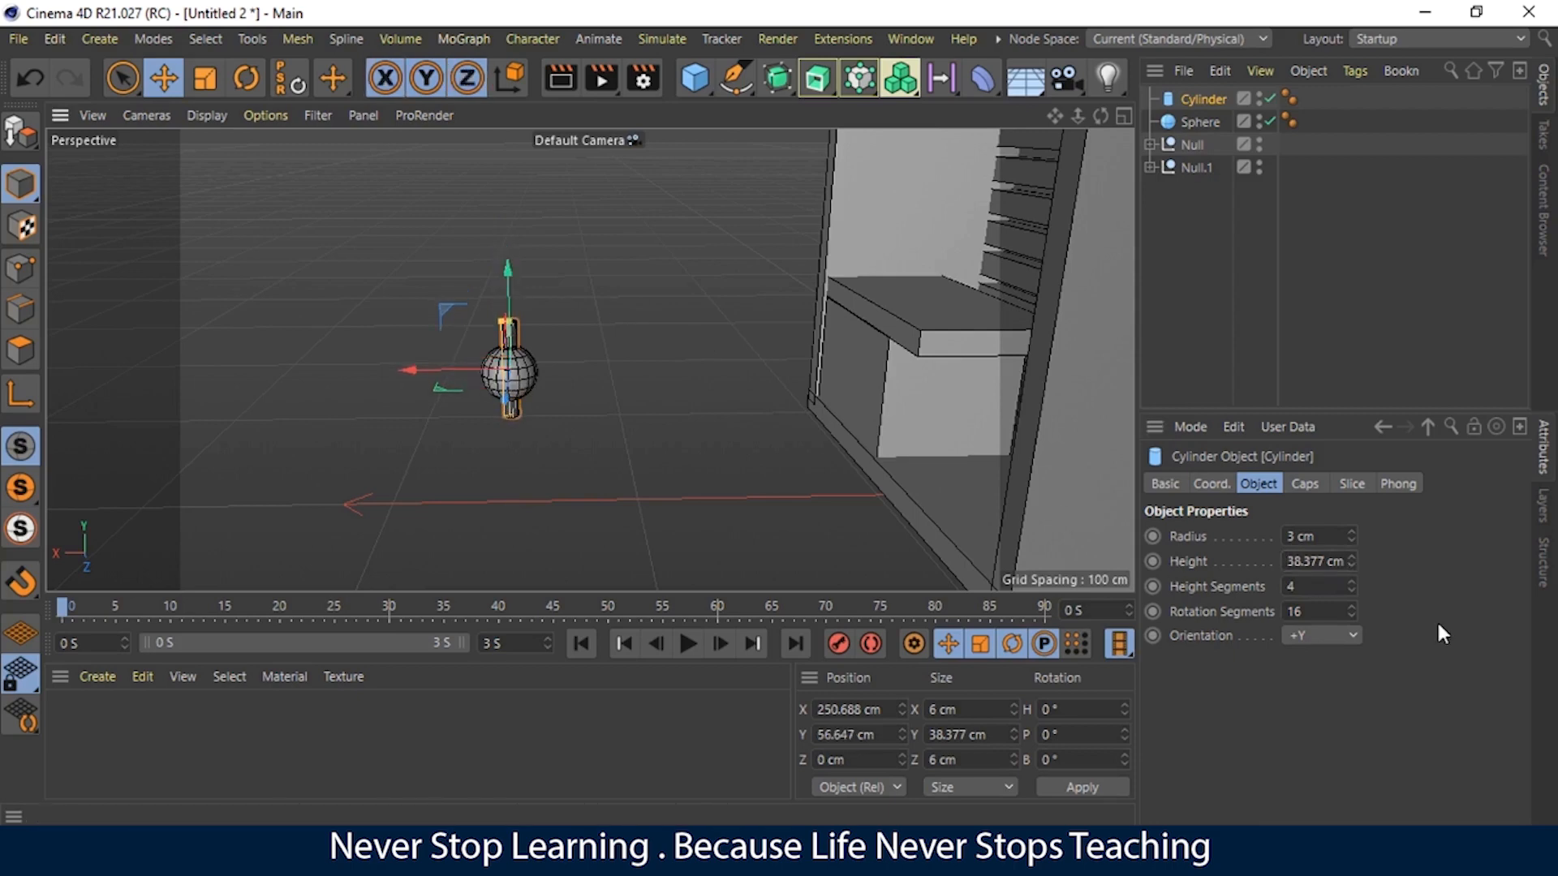
drag(1350, 563, 1350, 563)
drag(1100, 116, 589, 359)
mouse_move(675, 261)
mouse_down()
mouse_move(694, 264)
mouse_move(671, 277)
mouse_up()
click(799, 267)
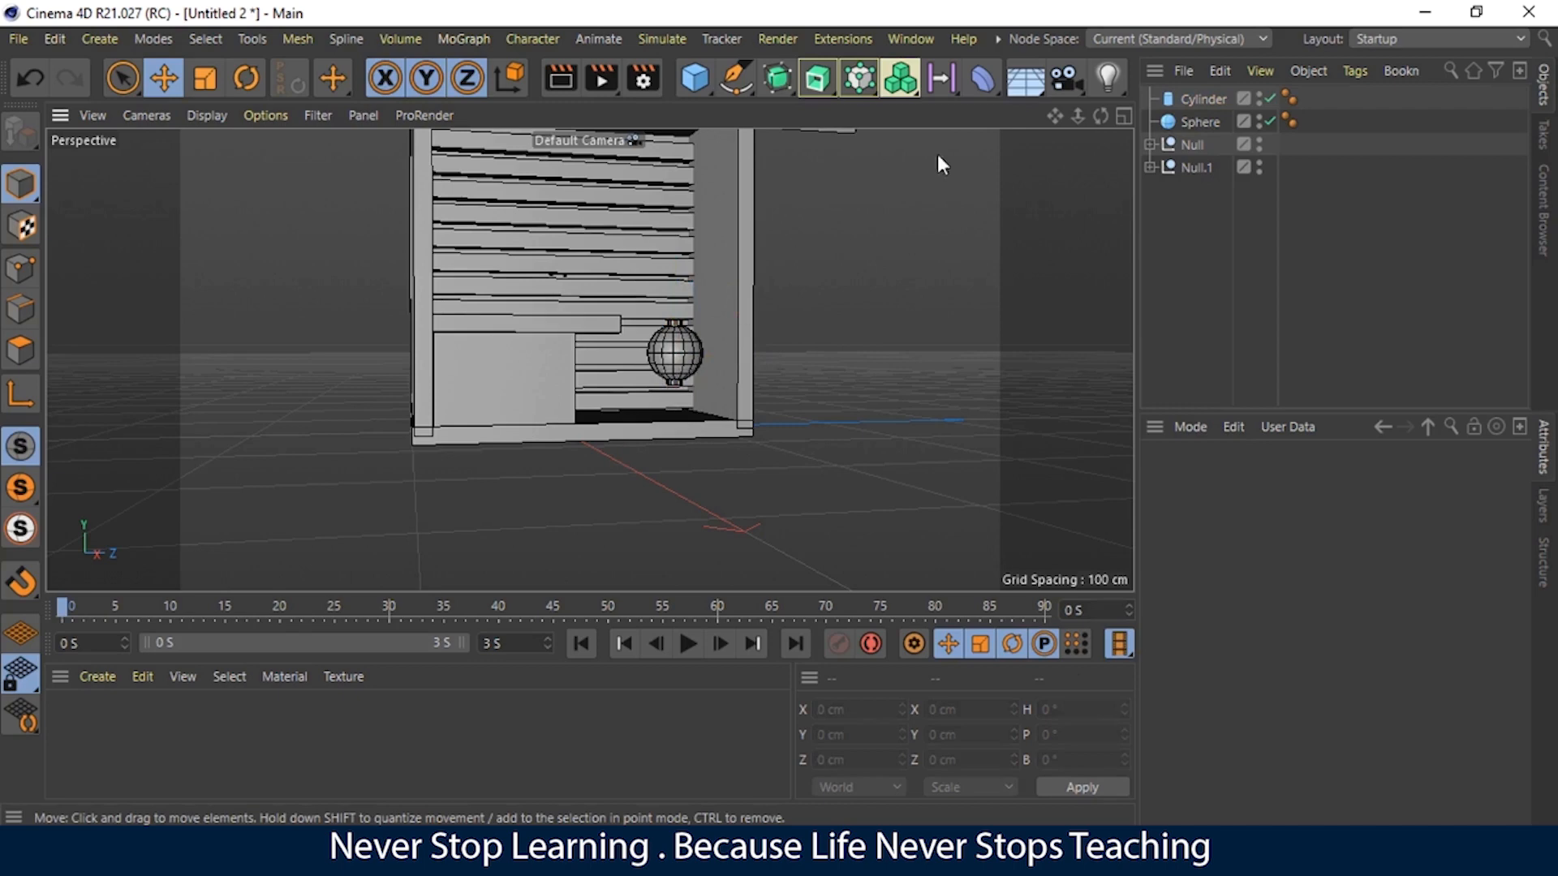
Step: Copy the sphere into the cylinder as its child and move the cylinder with it to about -39 cm in Z
click(1192, 123)
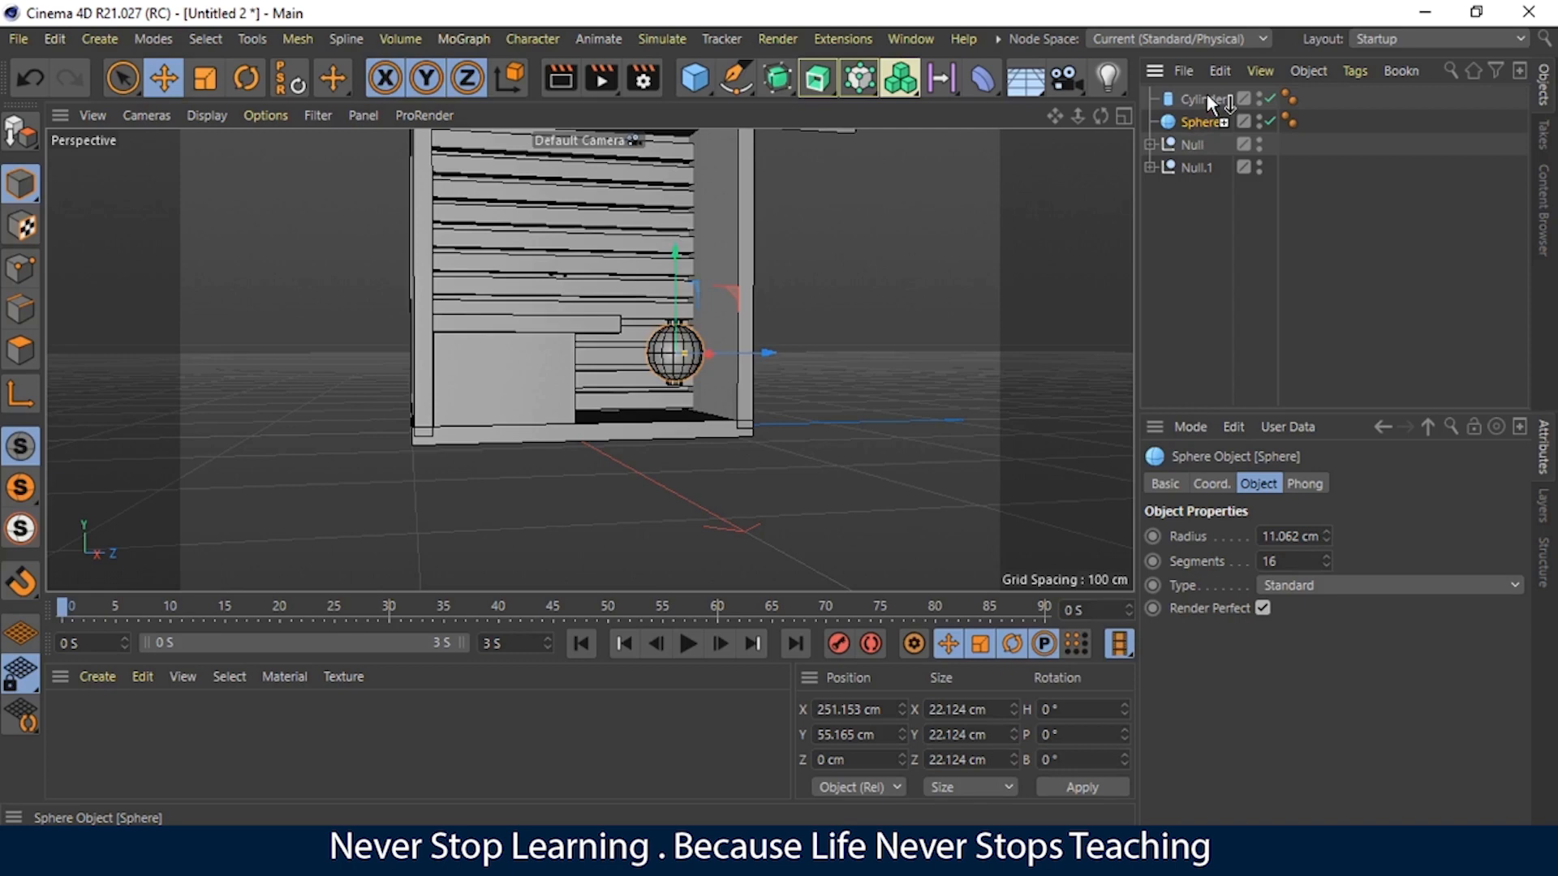
drag(1205, 94, 1205, 95)
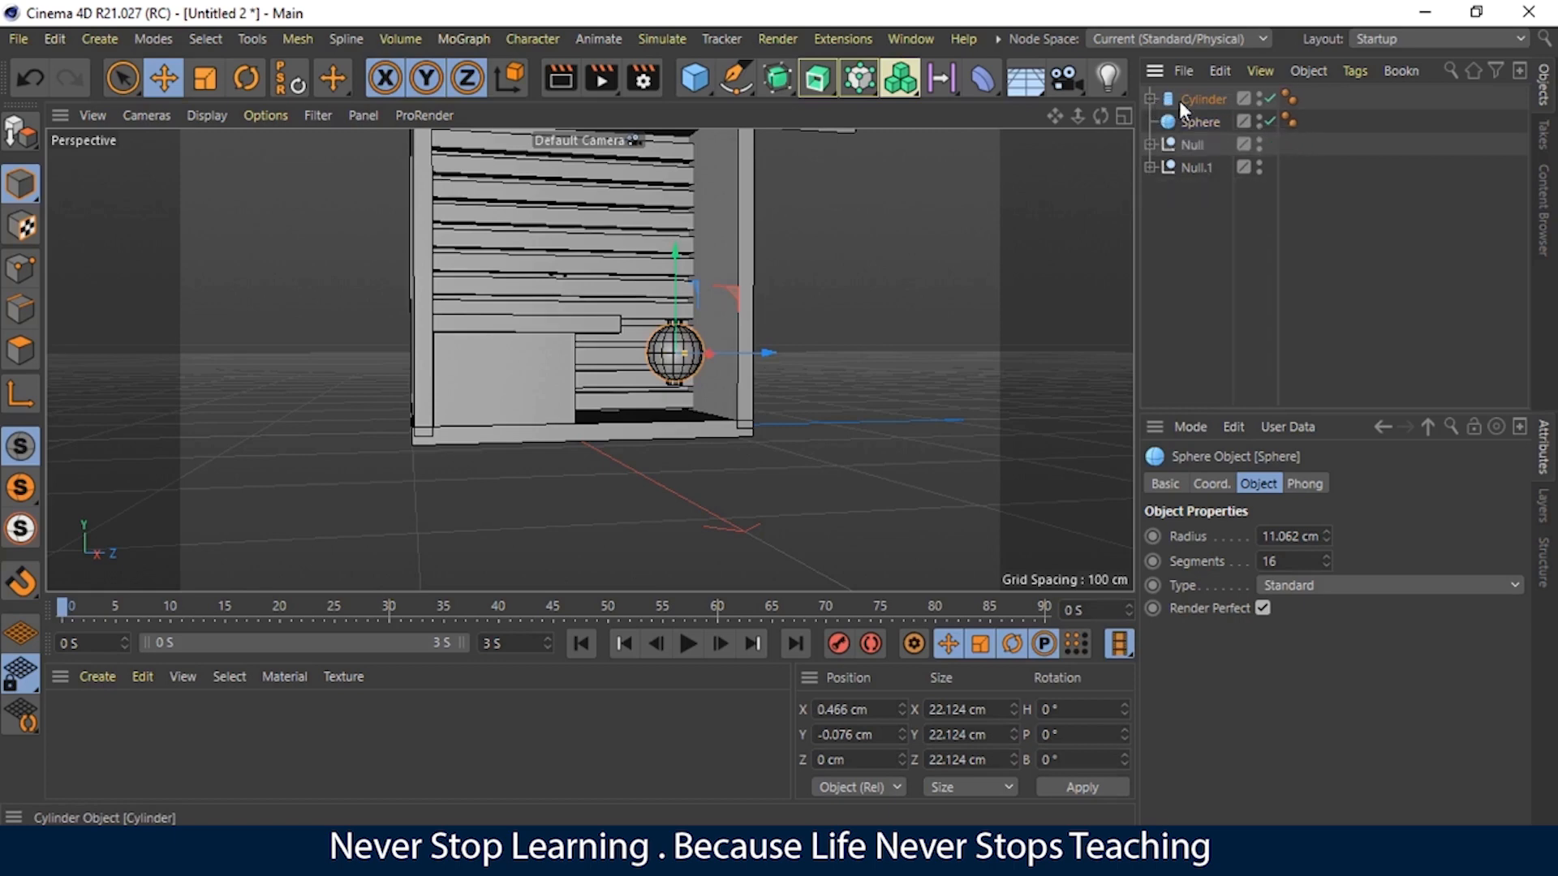
click(1168, 101)
drag(767, 353, 578, 354)
key(ctrl+z)
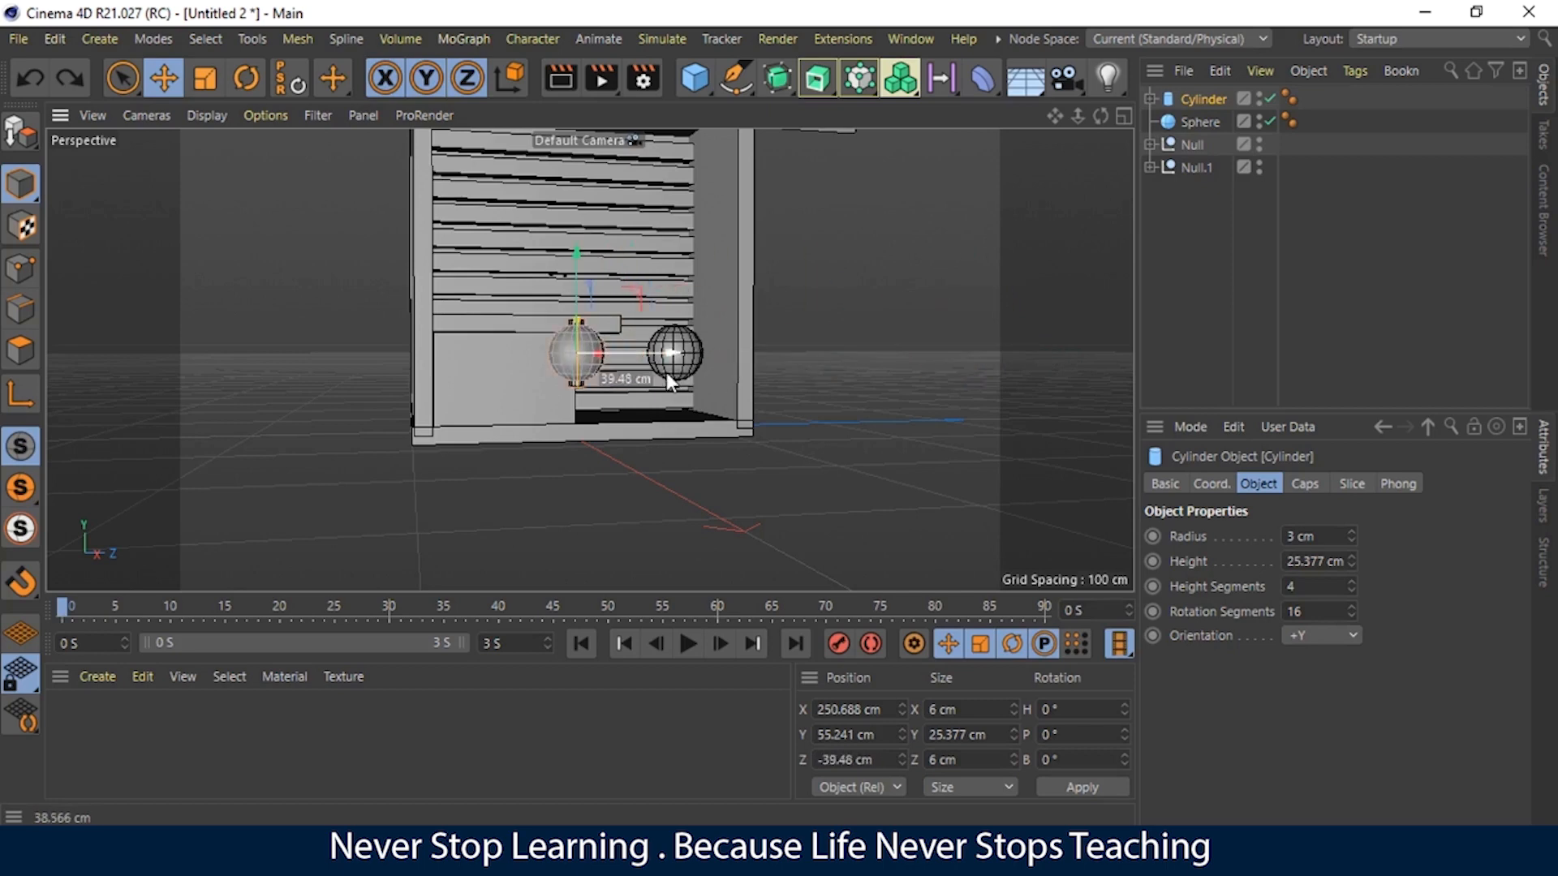
Step: Delete the separate original sphere and move the cylinder with its child sphere back to about -0.7 cm in Z
click(678, 357)
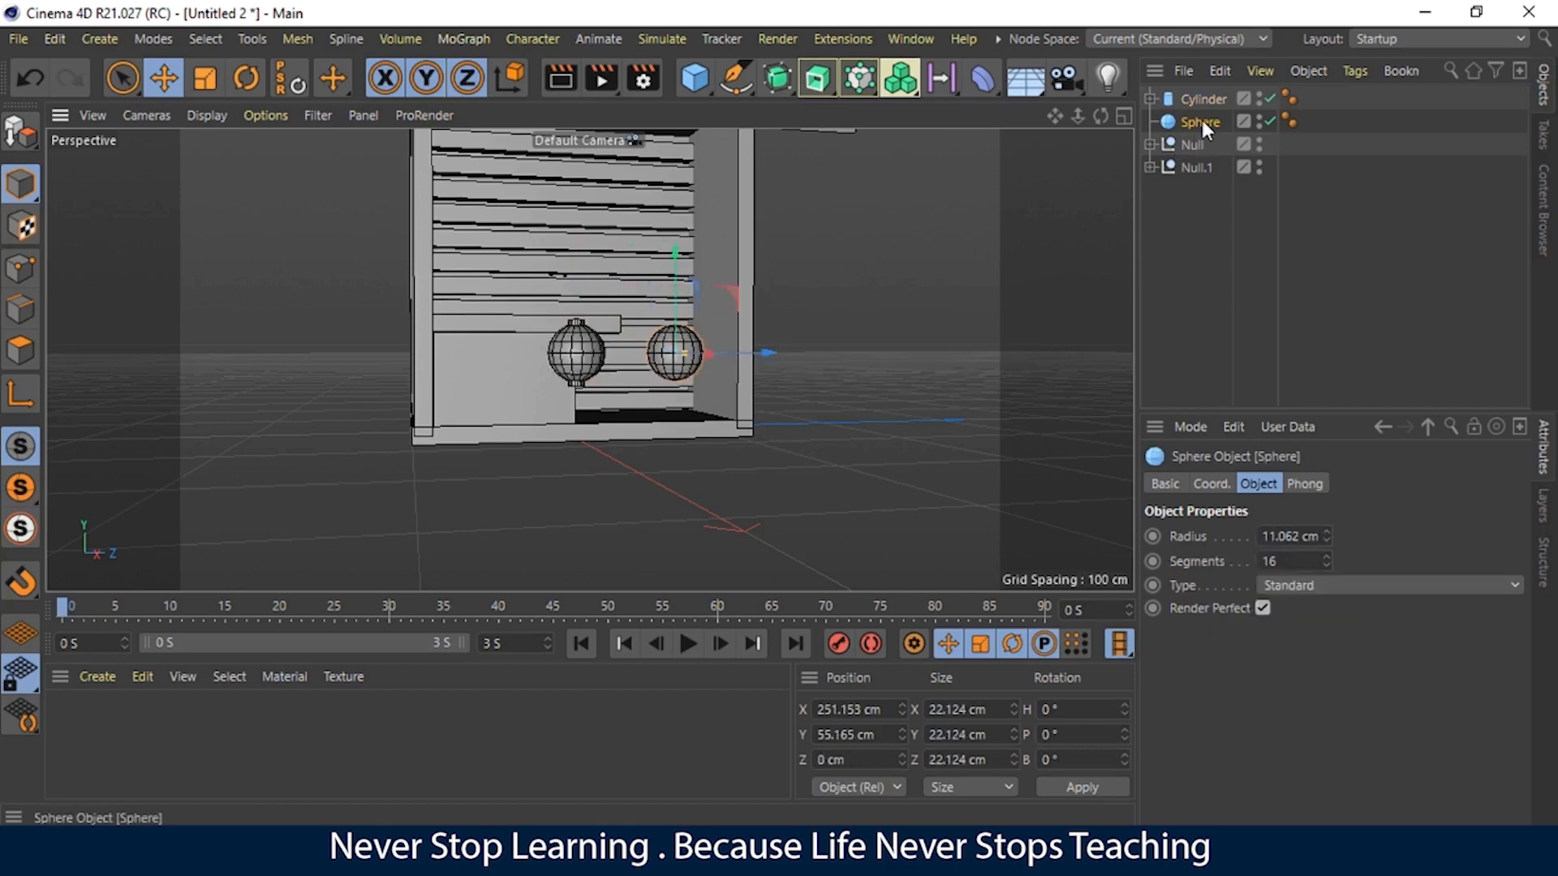
key(Delete)
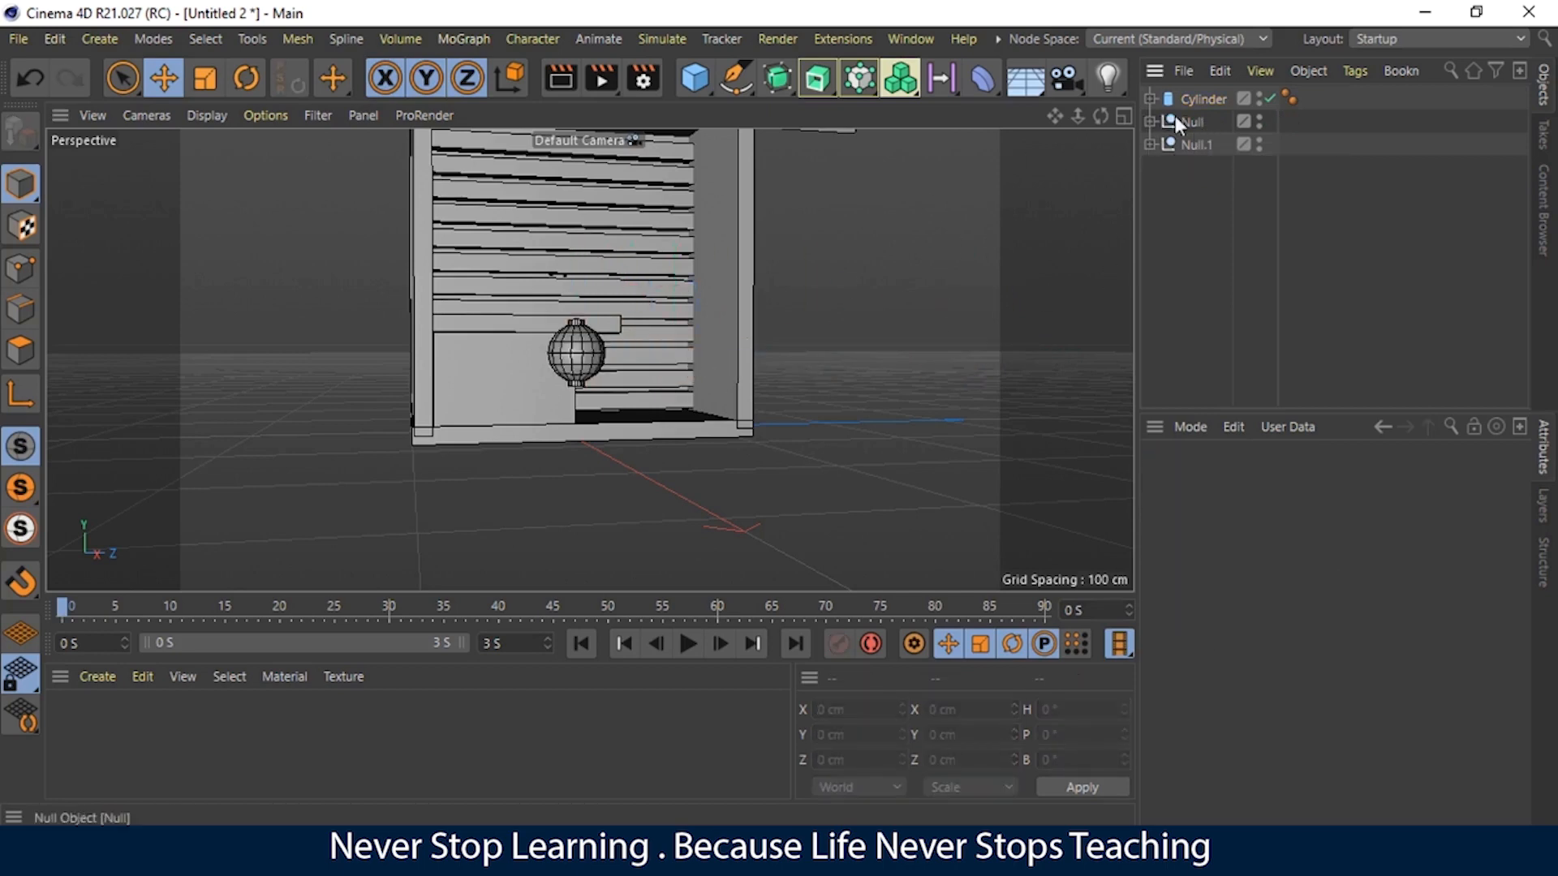
click(1201, 99)
drag(670, 353, 751, 350)
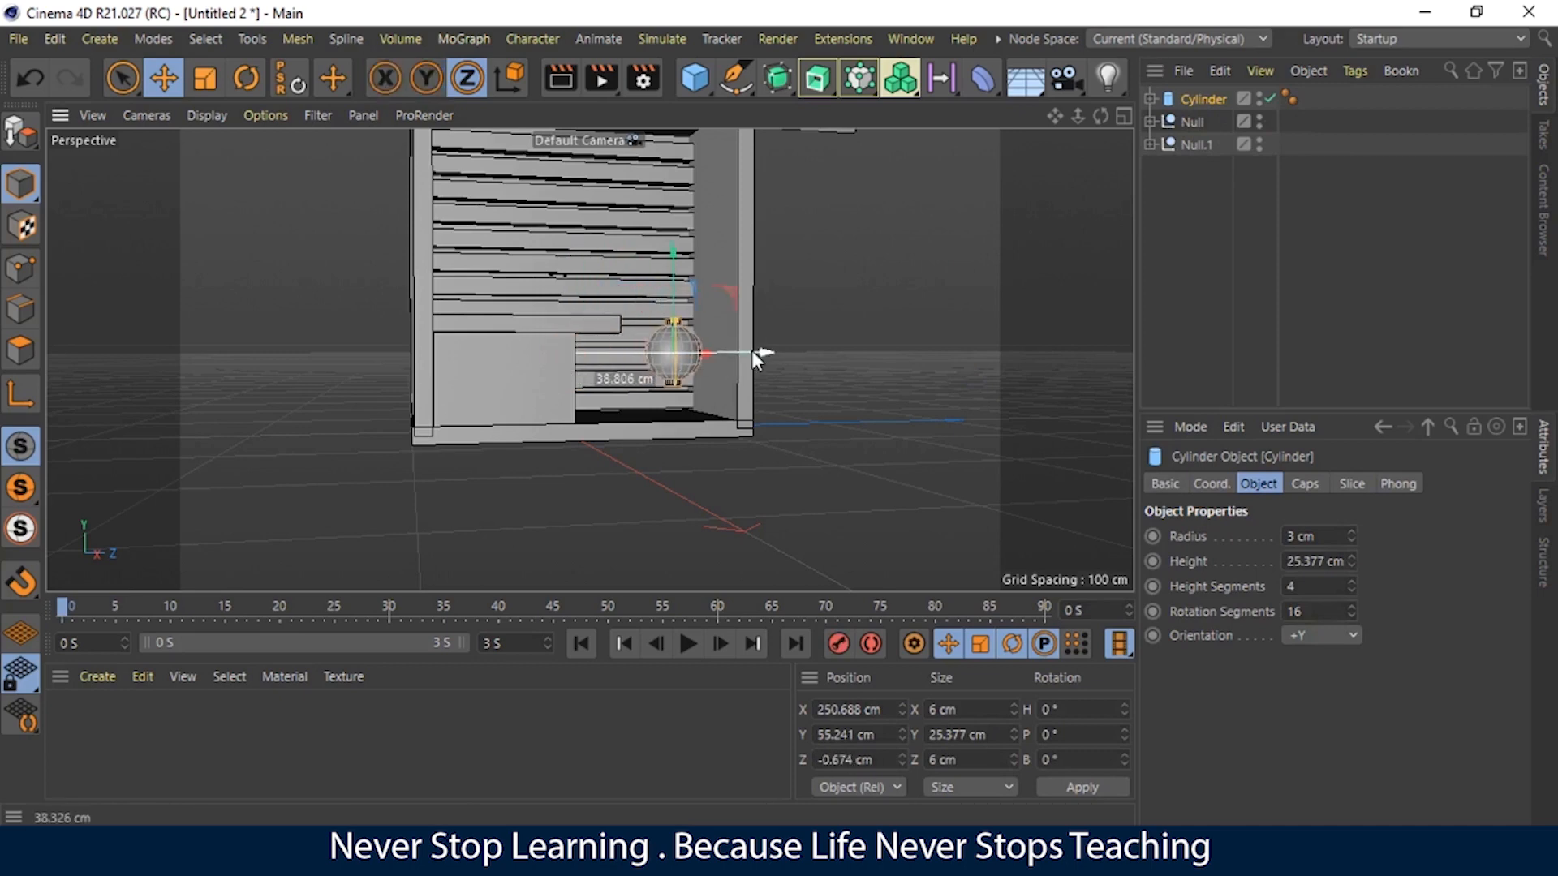
Step: Move the lantern under the front edge of the roof overhang, at about 199 cm X, 134 cm Y and 20 cm Z
drag(778, 354, 810, 362)
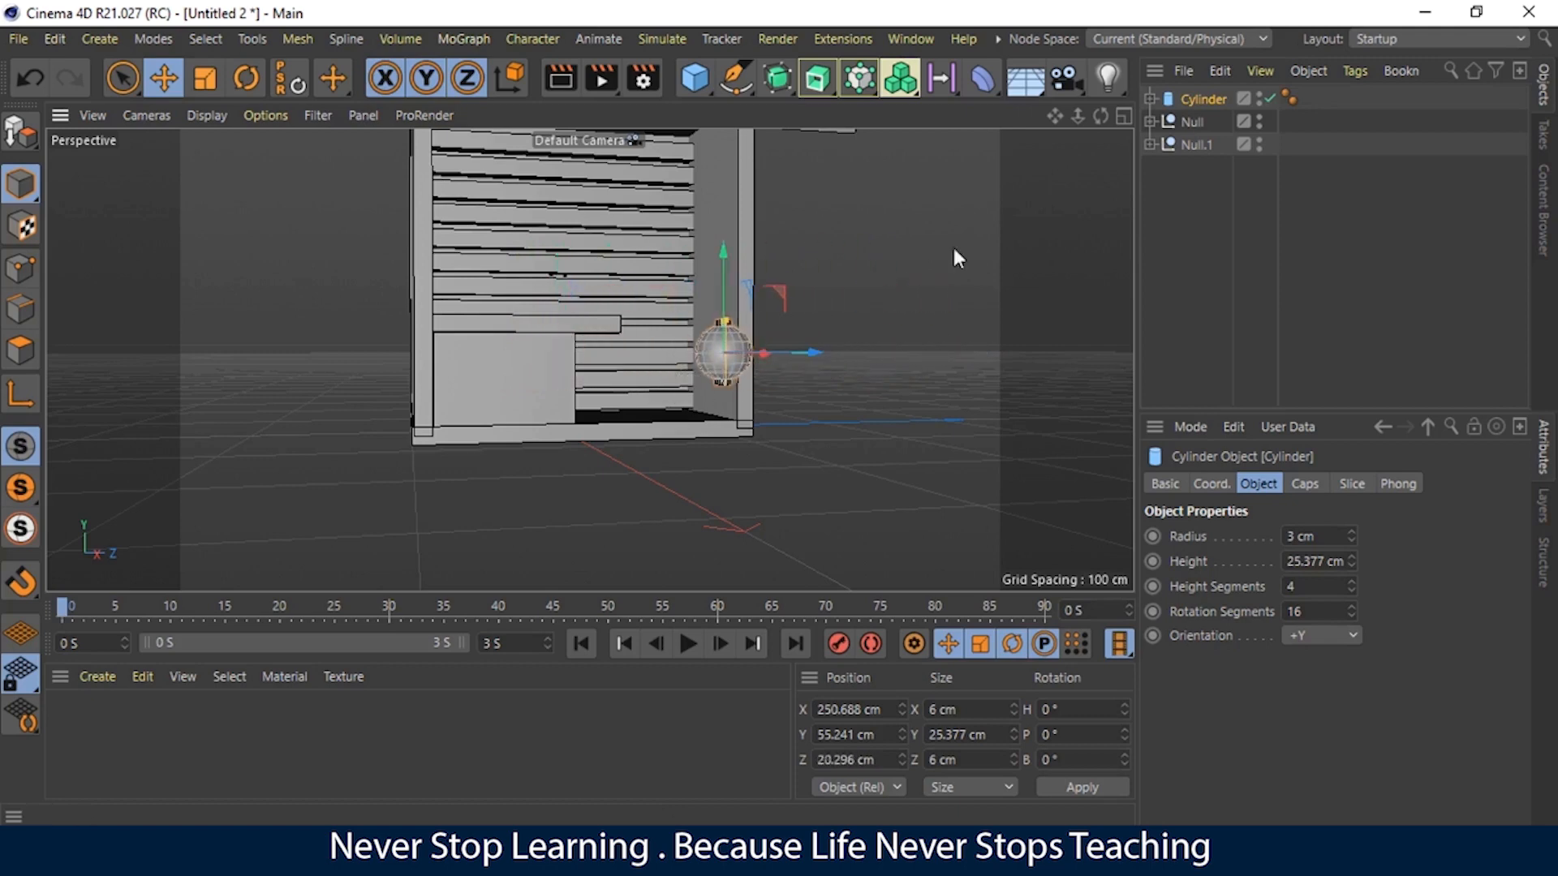
drag(1099, 116, 1074, 122)
alt+drag(590, 358, 602, 384)
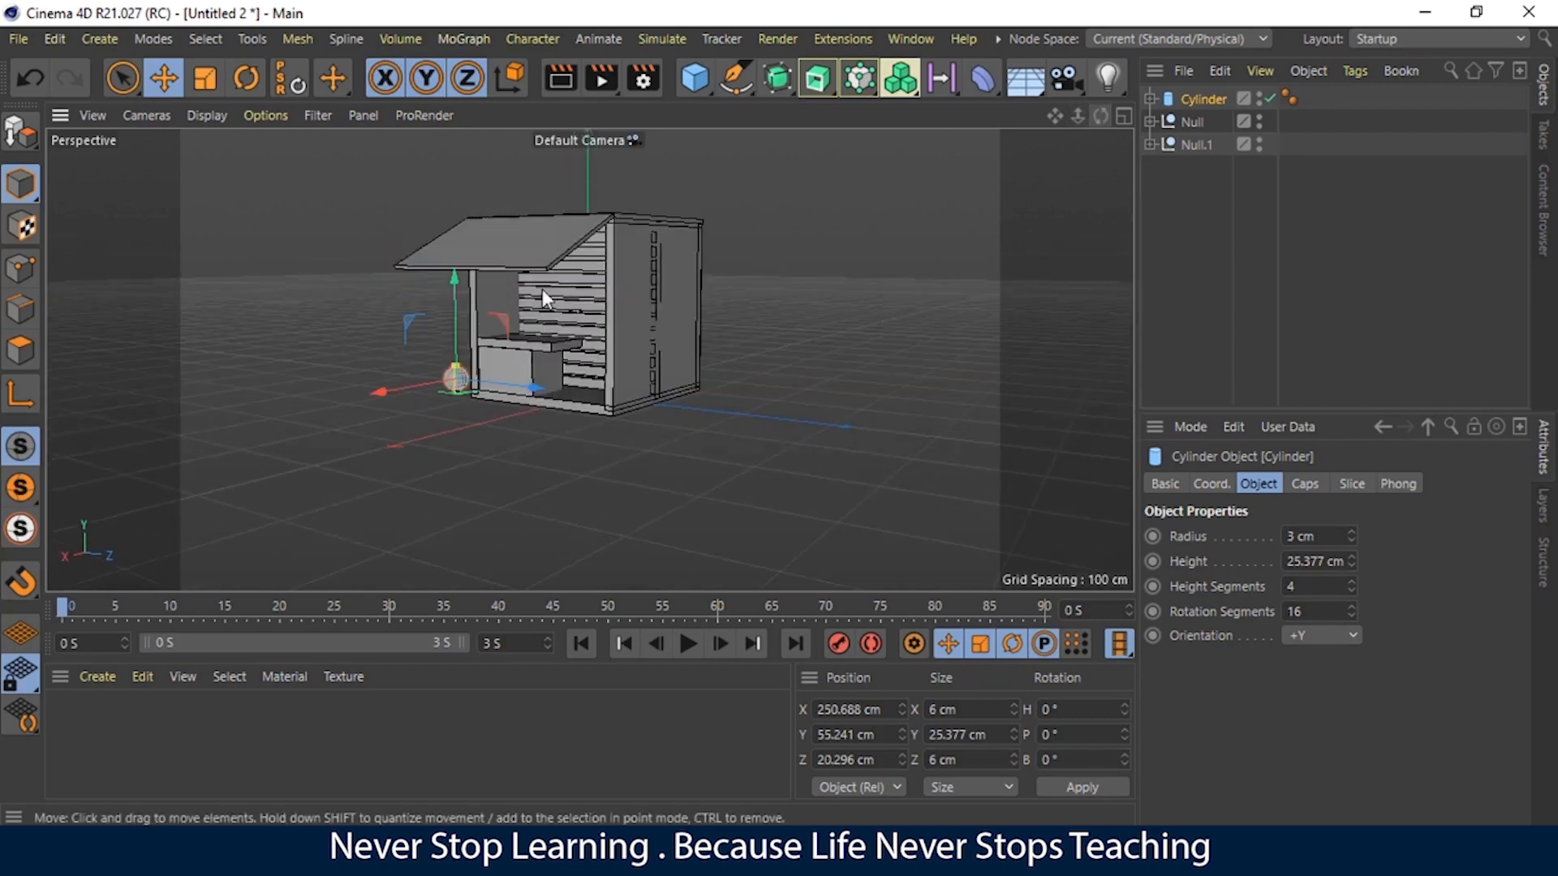
click(1124, 118)
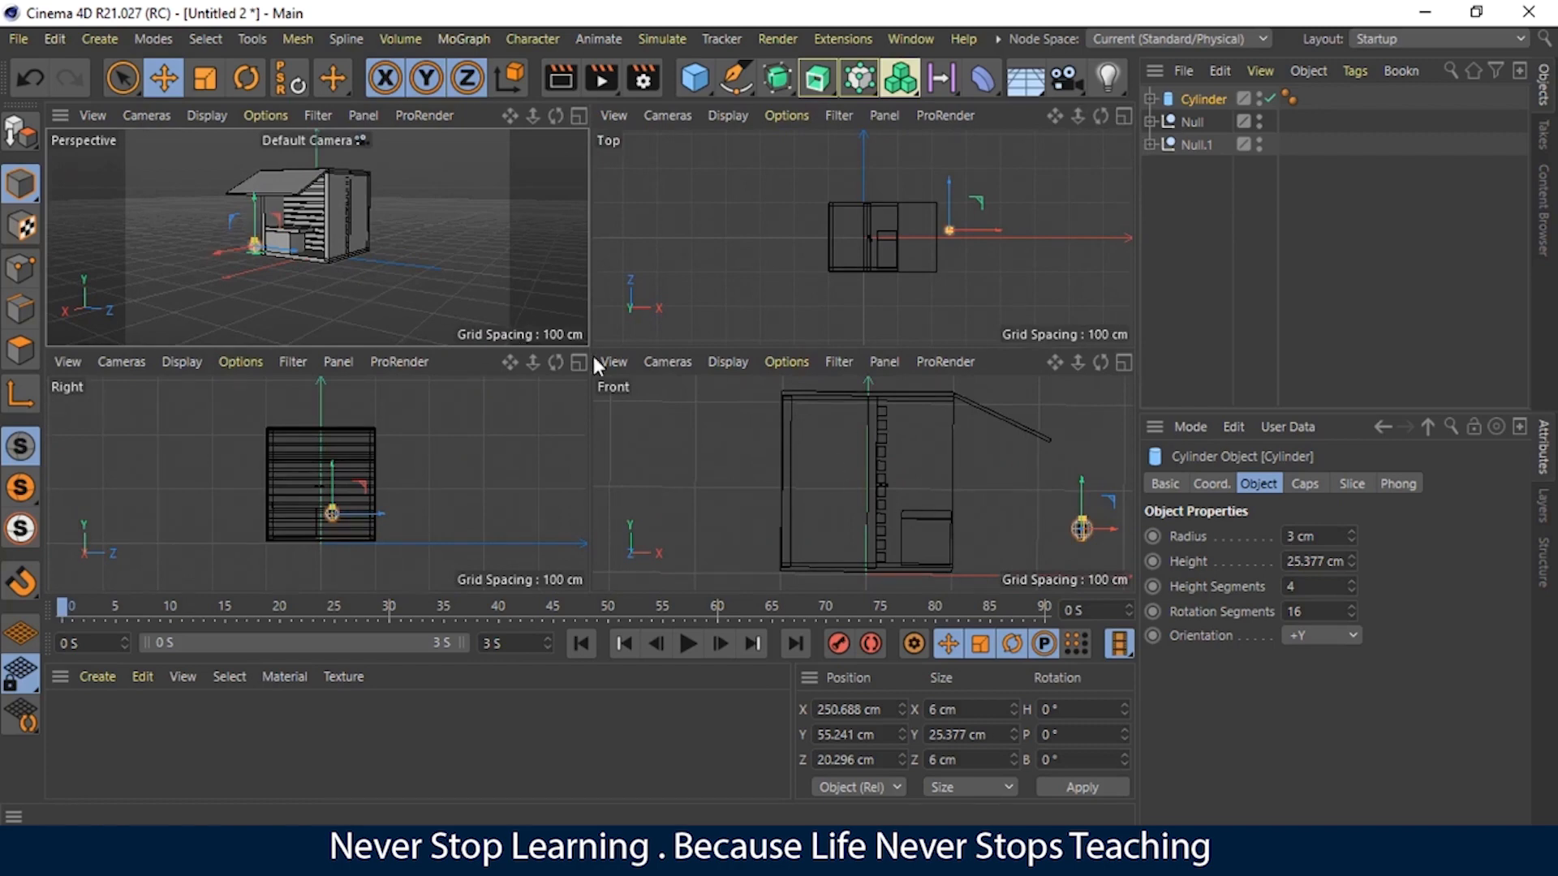
drag(1113, 529, 1064, 528)
drag(1078, 366, 1058, 357)
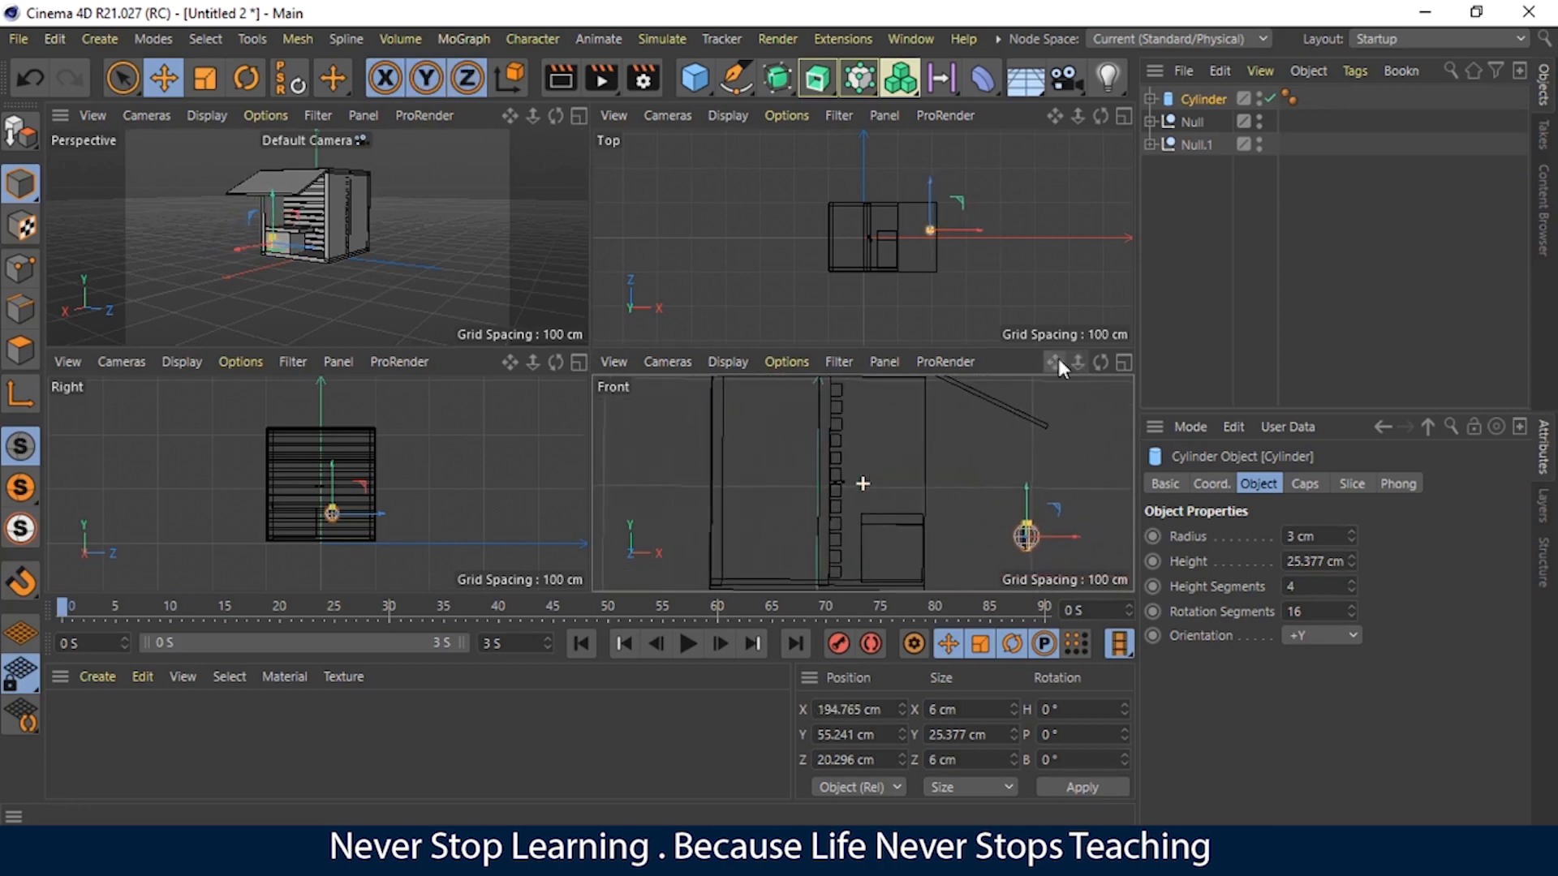
drag(1083, 534, 1005, 421)
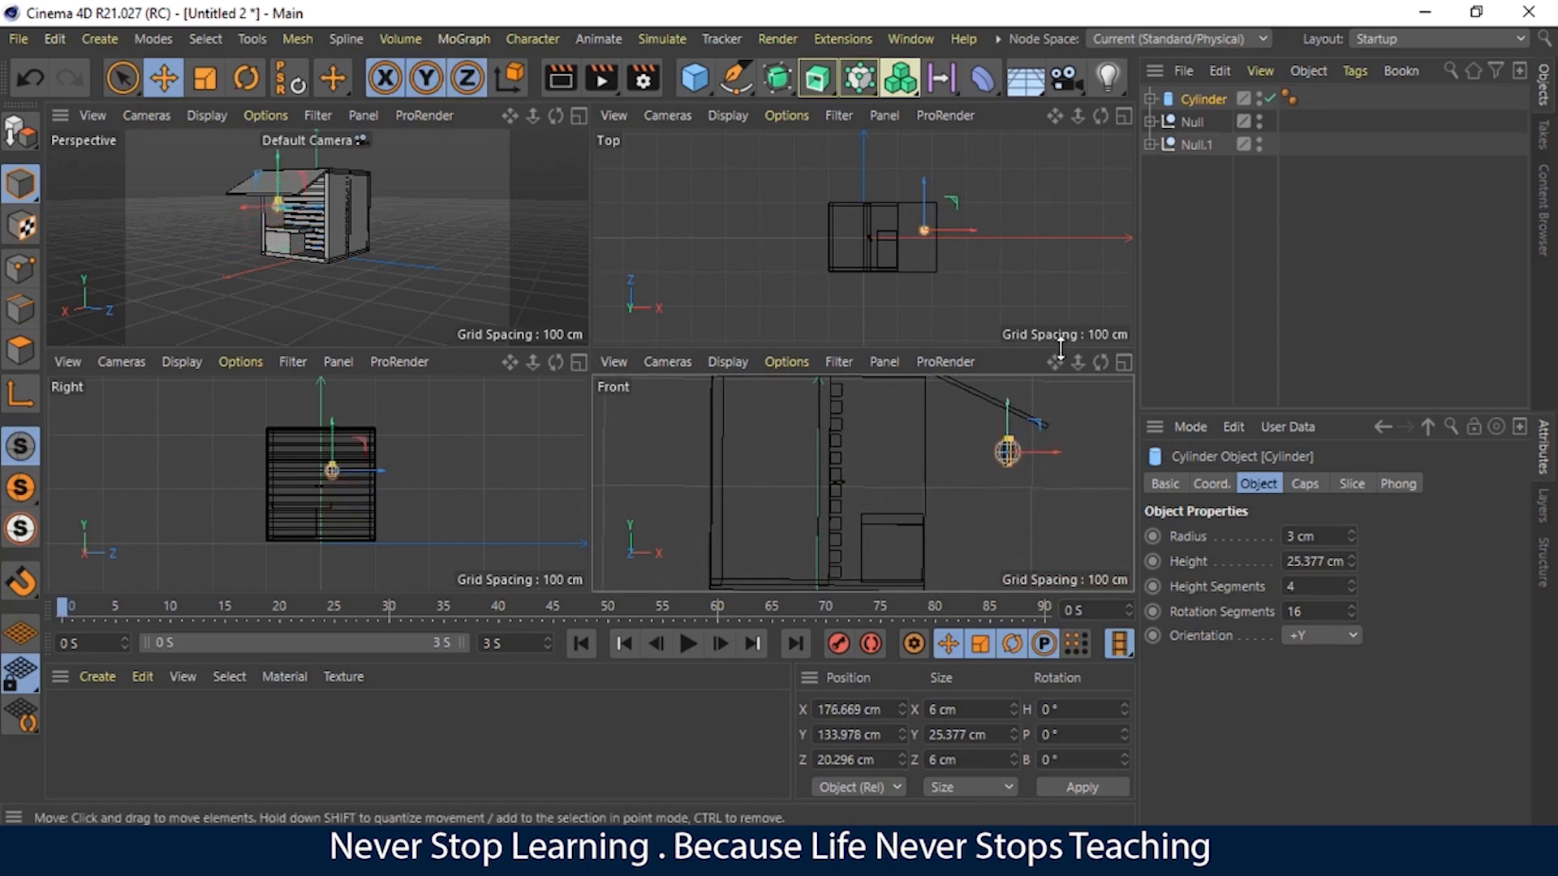
mouse_move(1054, 362)
mouse_down()
mouse_move(1052, 415)
mouse_move(1000, 398)
mouse_move(994, 376)
mouse_move(1018, 412)
mouse_up()
drag(980, 473, 1008, 464)
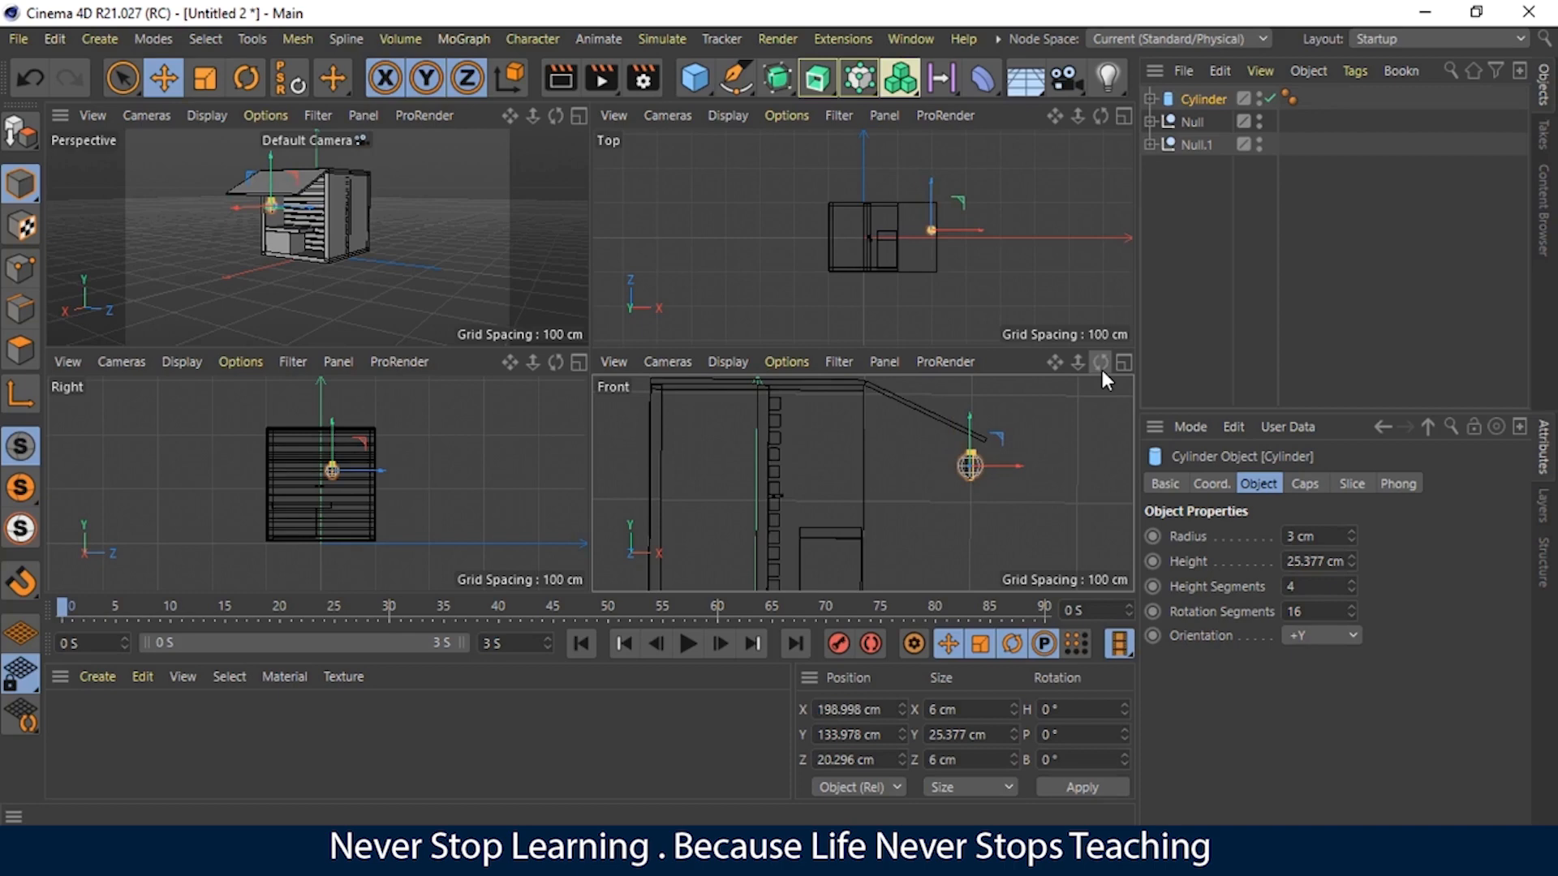
Step: Shift the lantern along the overhang towards its corner, to about 89 cm in Z
click(577, 115)
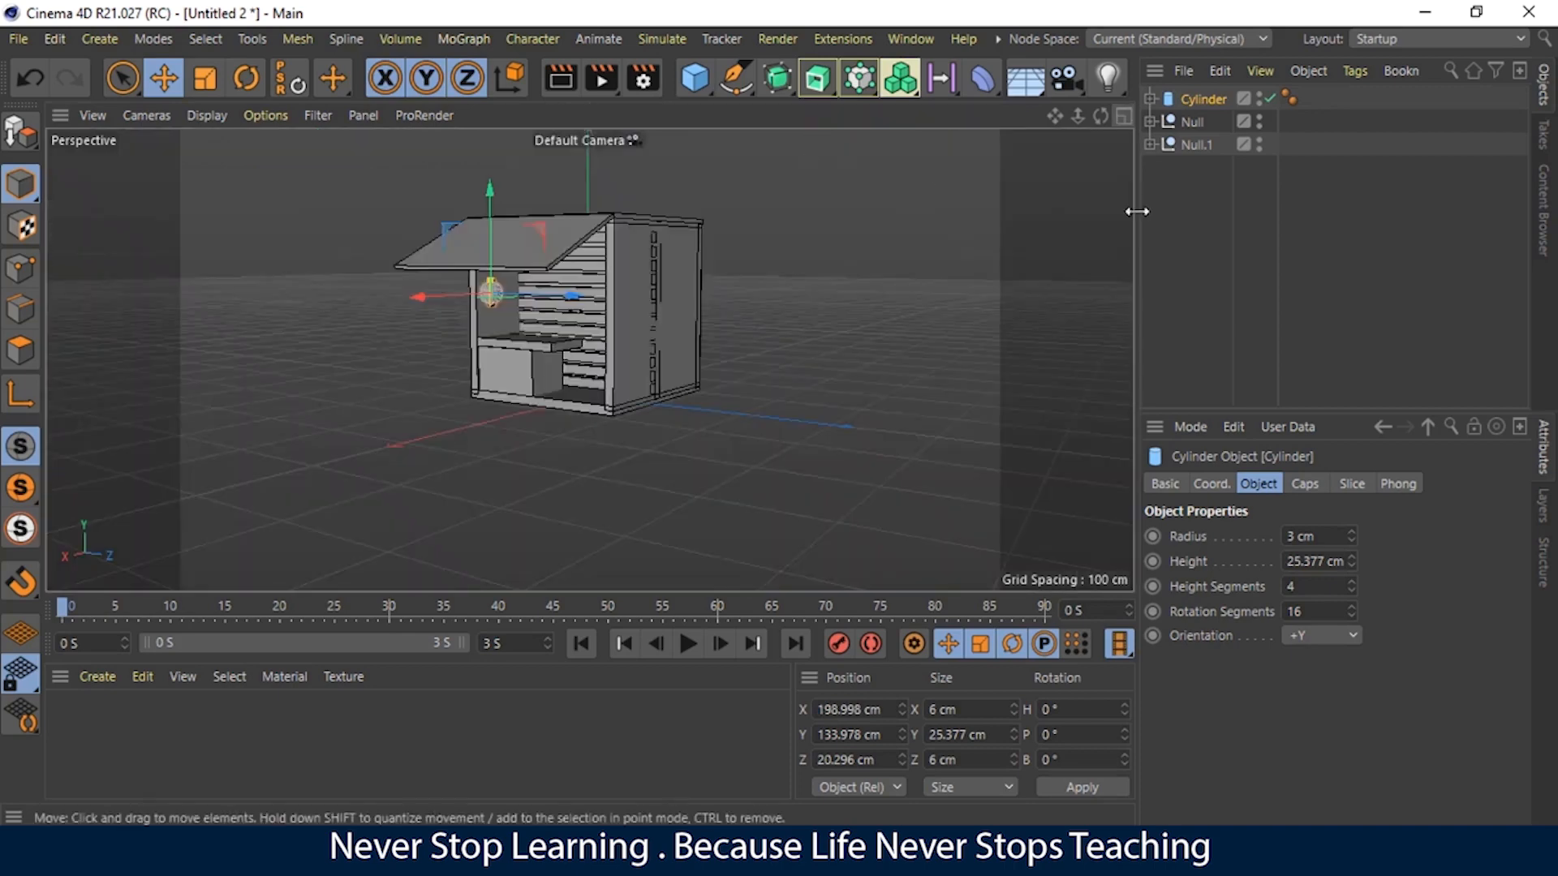
drag(1100, 115, 1014, 130)
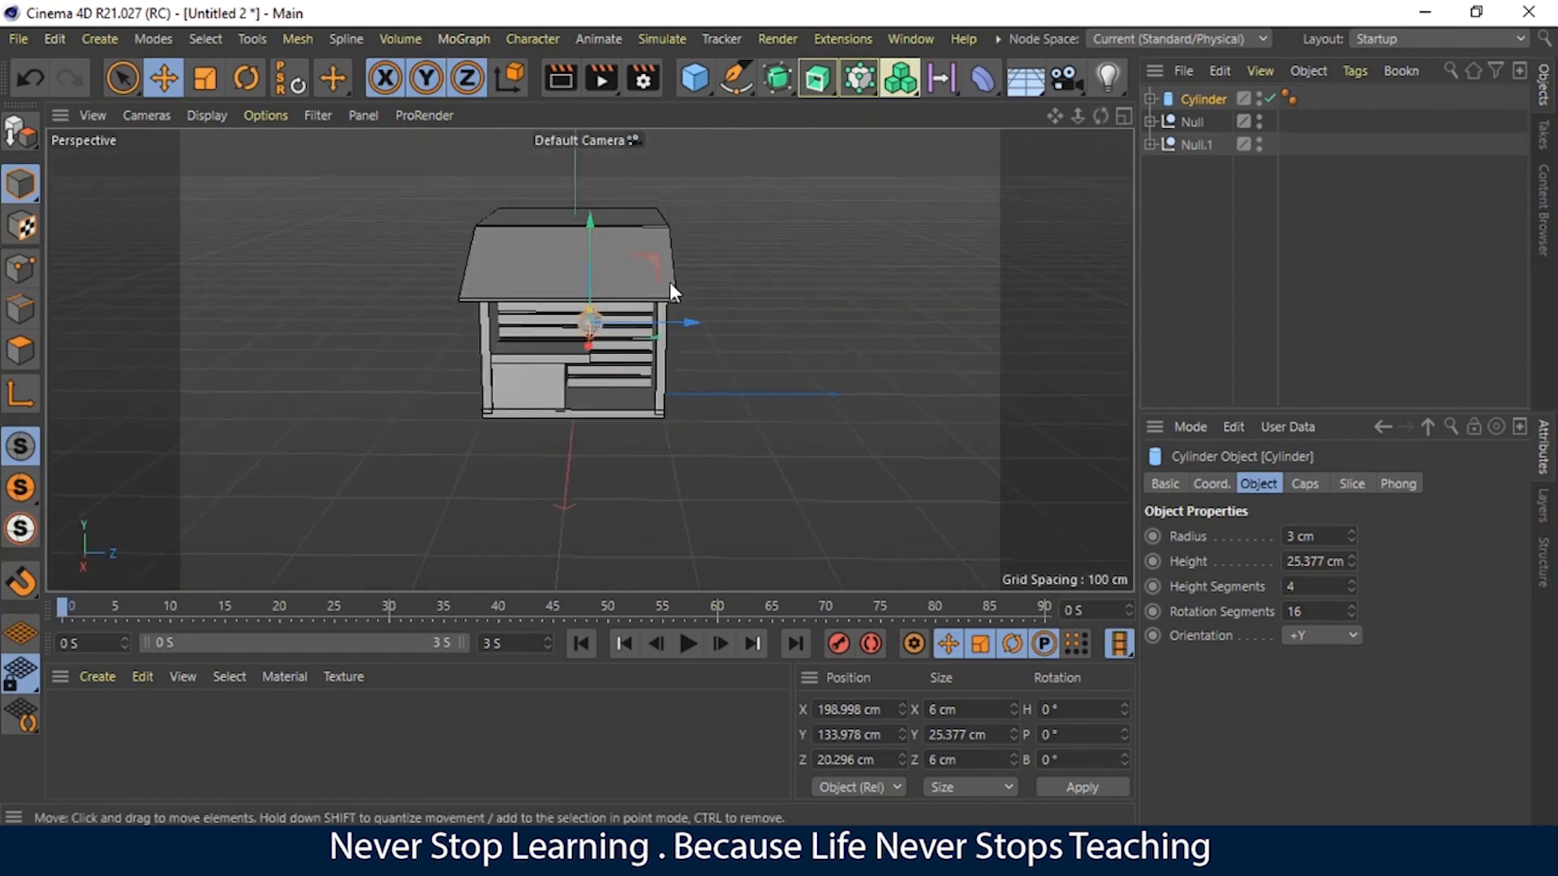
drag(680, 323, 758, 319)
click(780, 308)
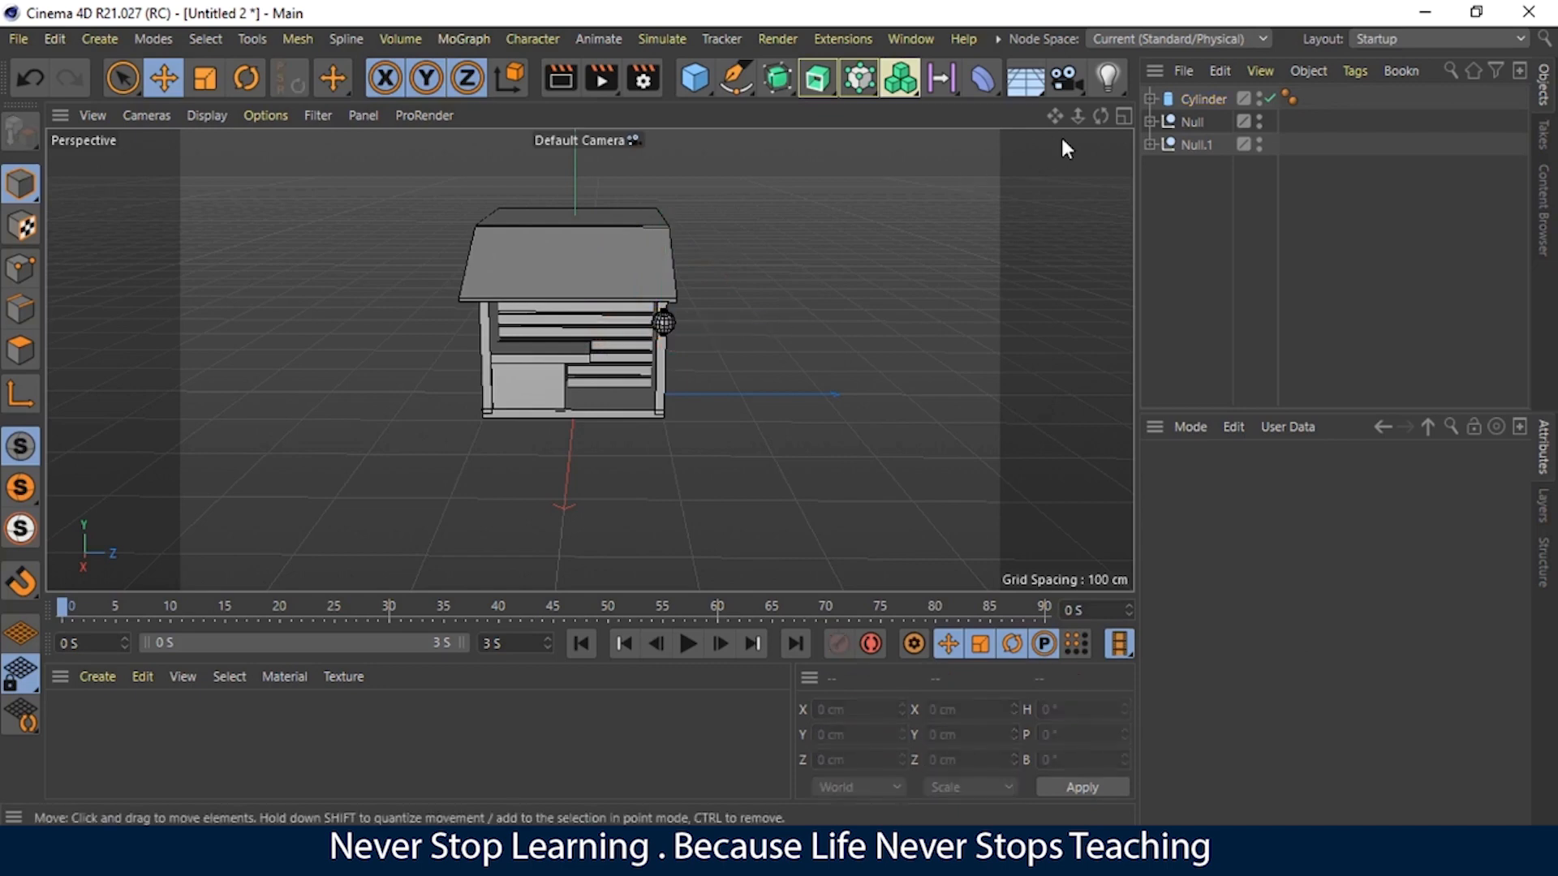
drag(1100, 115, 977, 120)
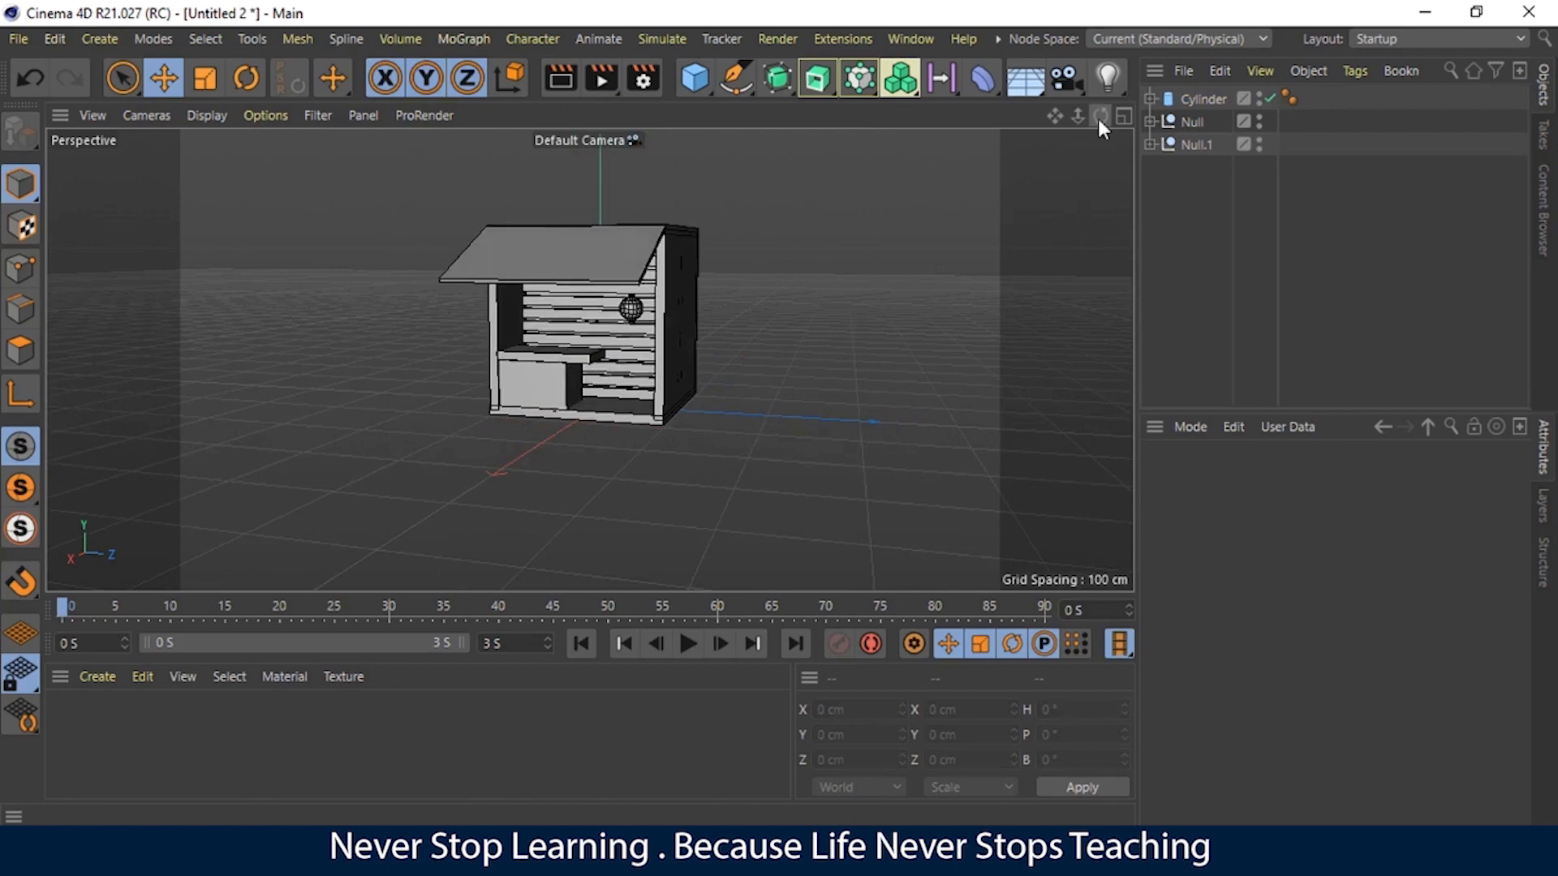
drag(1098, 118, 1077, 118)
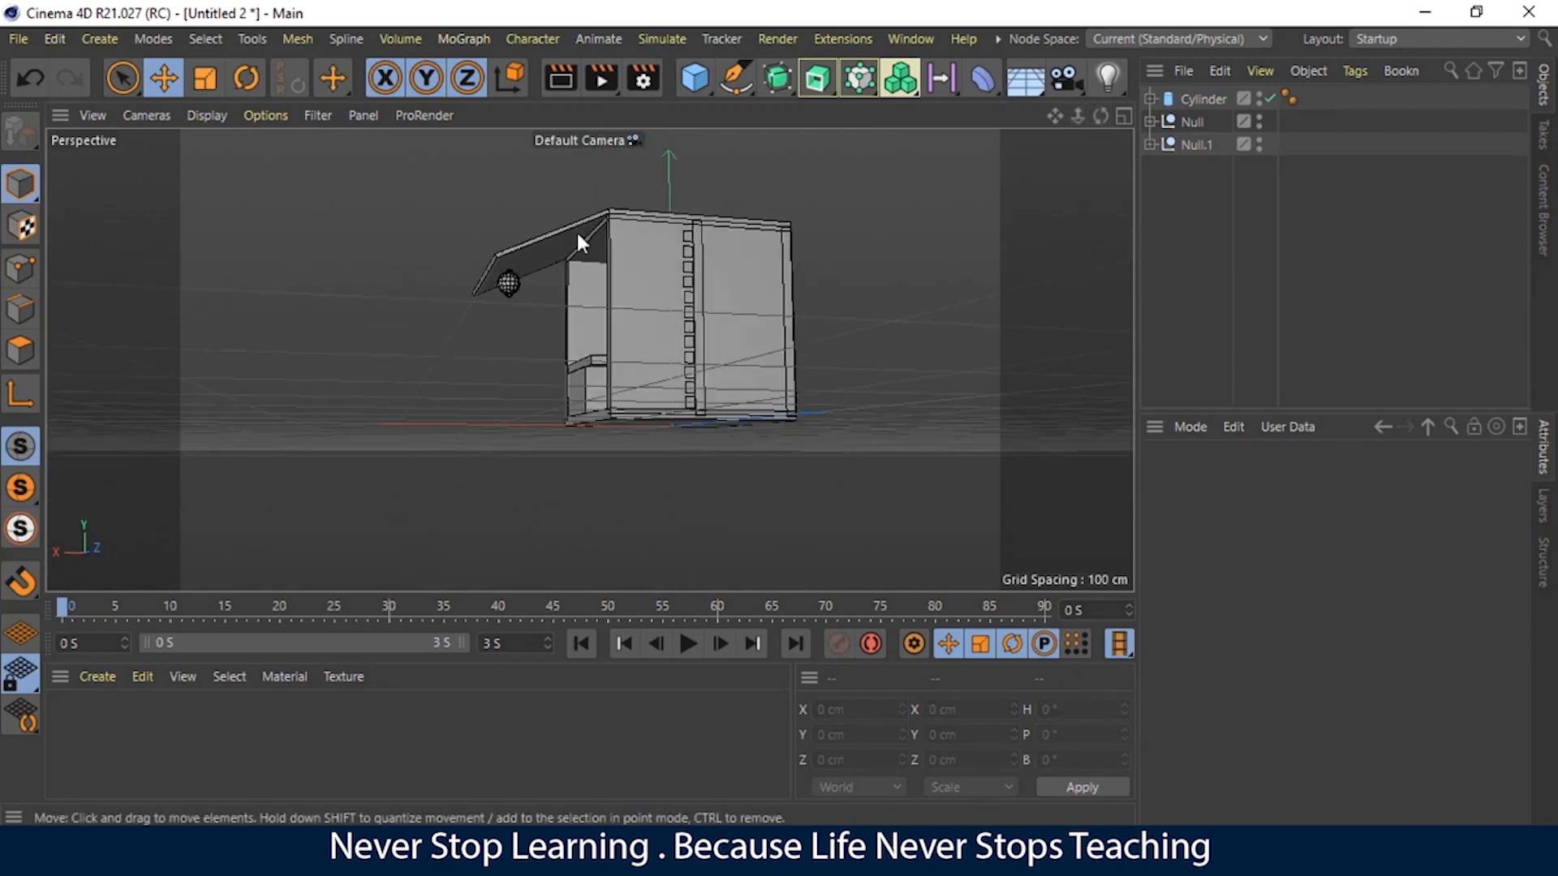
mouse_move(1100, 116)
mouse_down()
mouse_move(1030, 117)
mouse_move(1100, 118)
mouse_up()
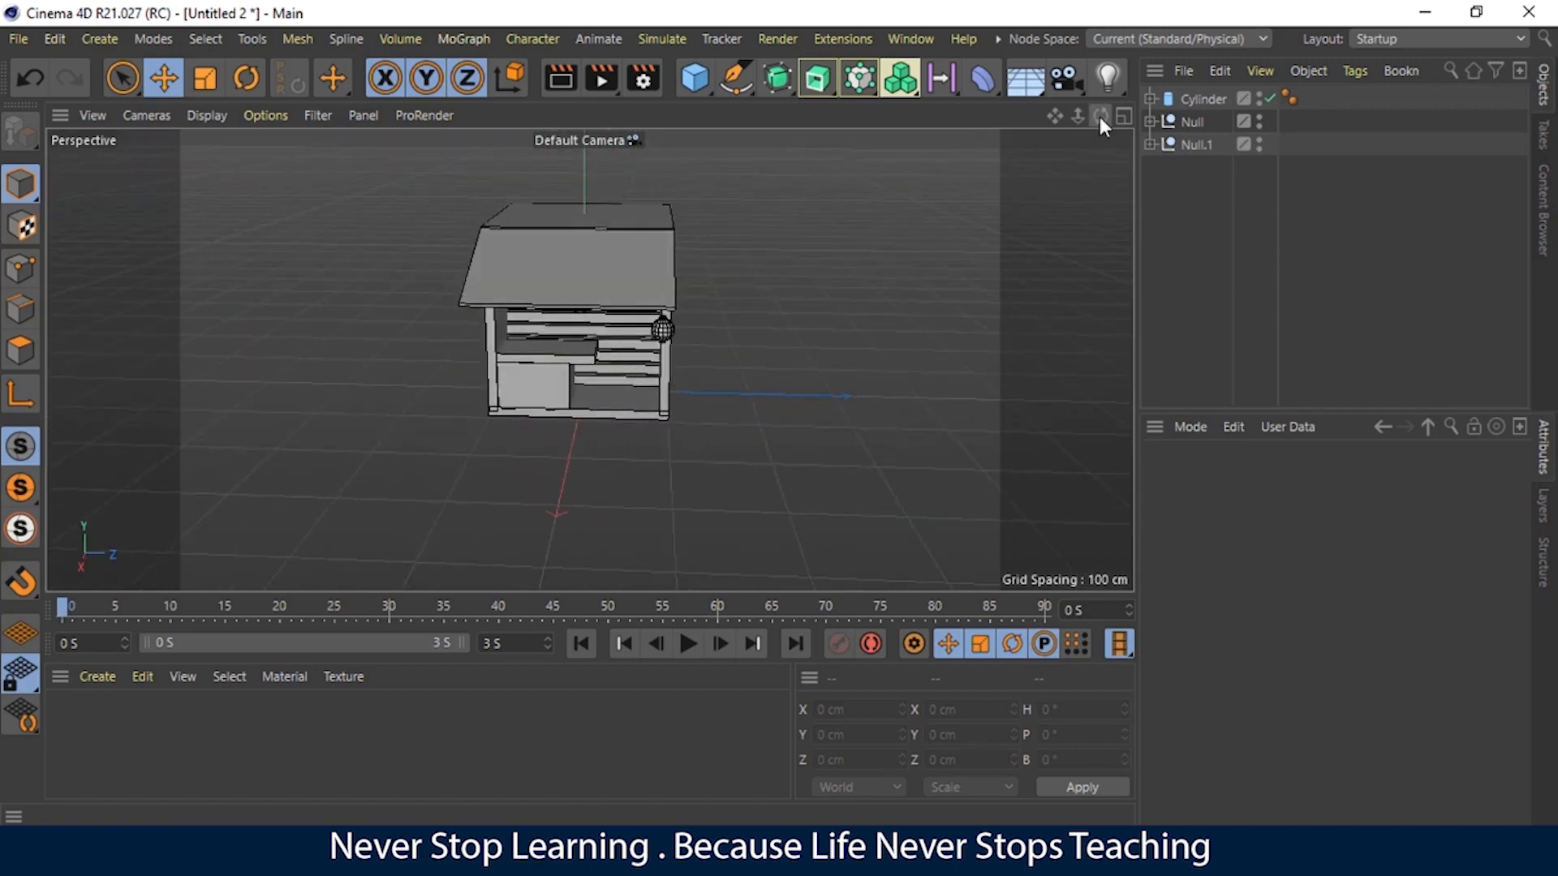
click(706, 73)
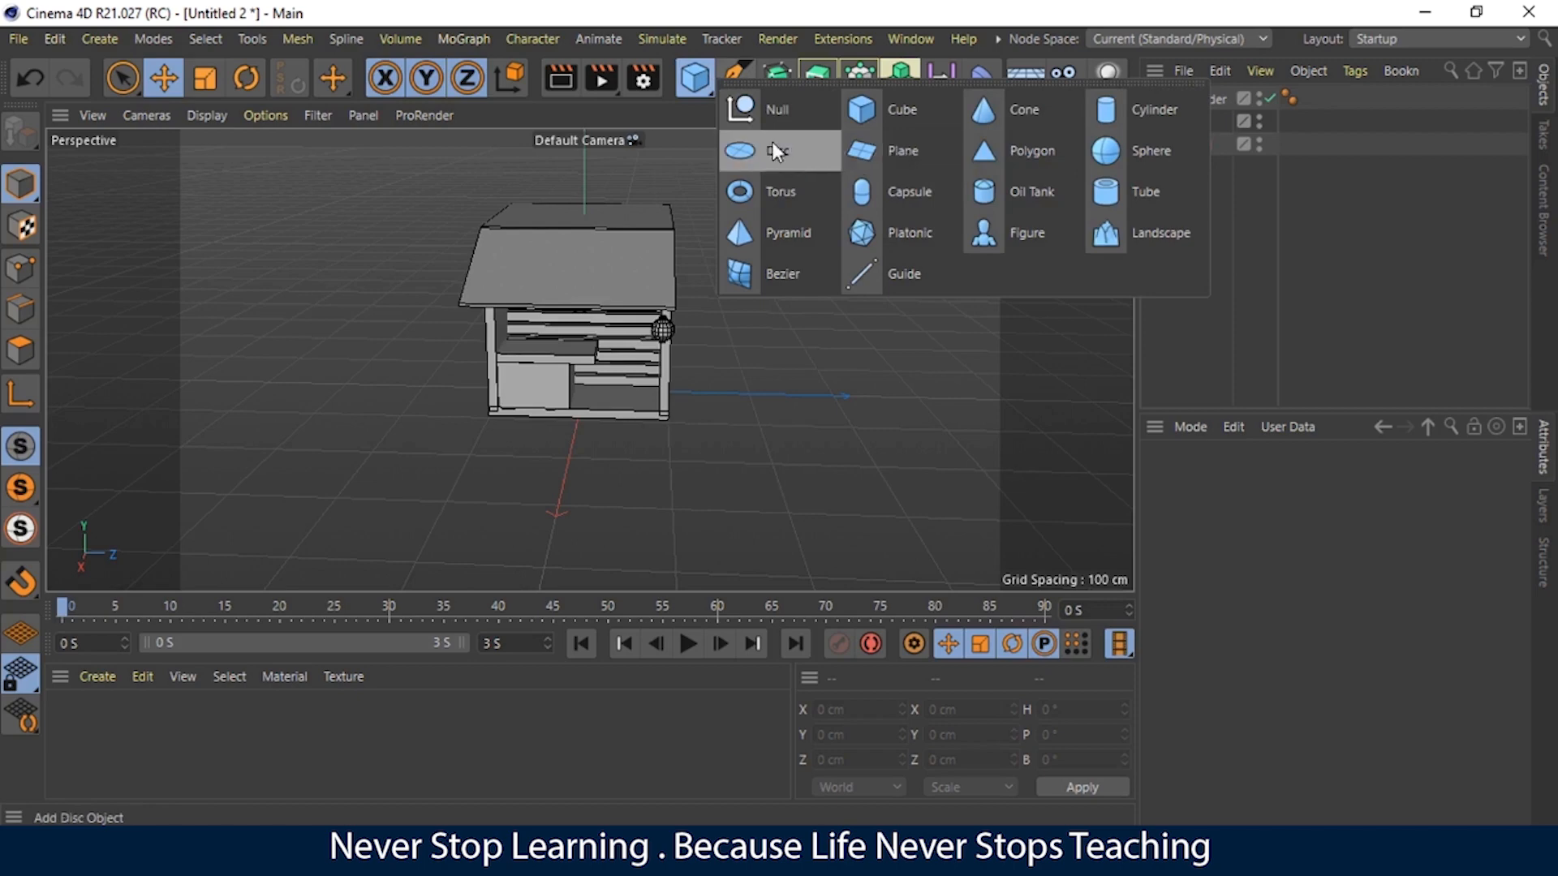
click(889, 198)
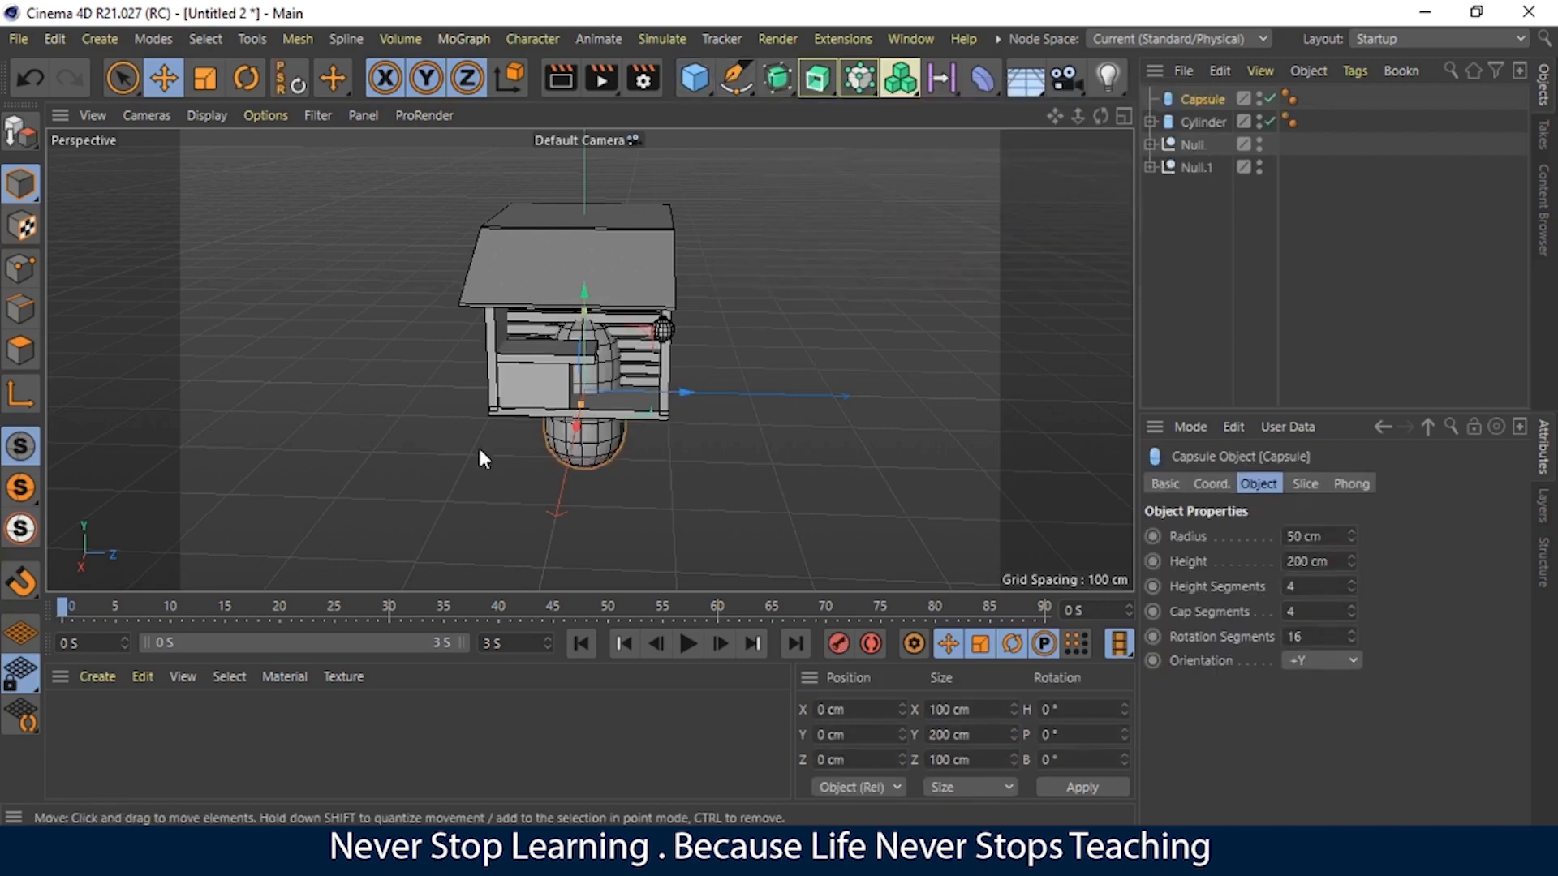
key(Delete)
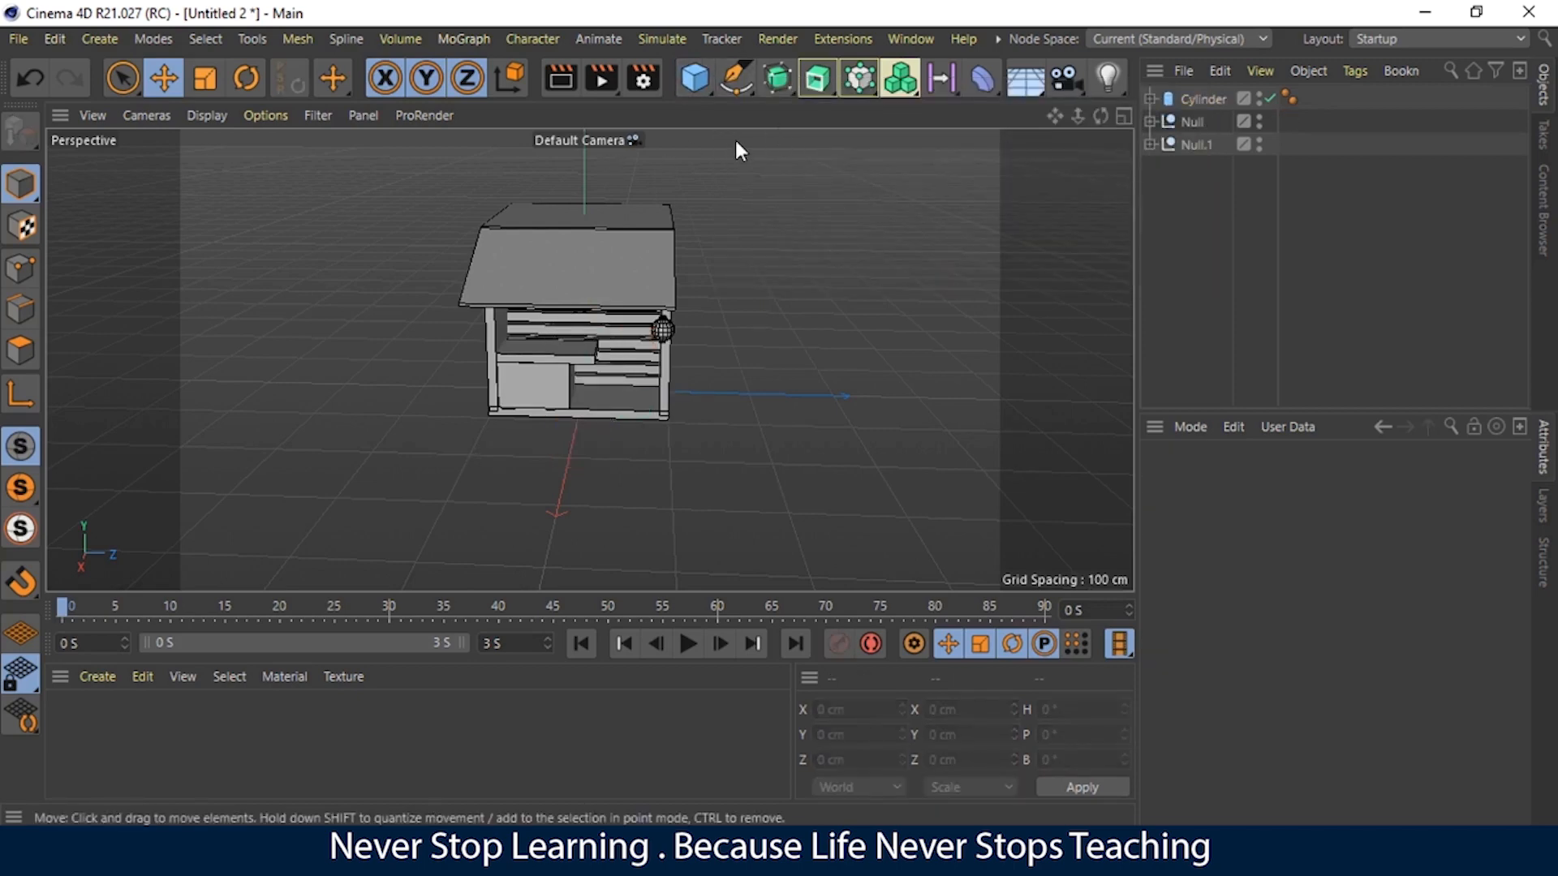
click(694, 79)
key(Delete)
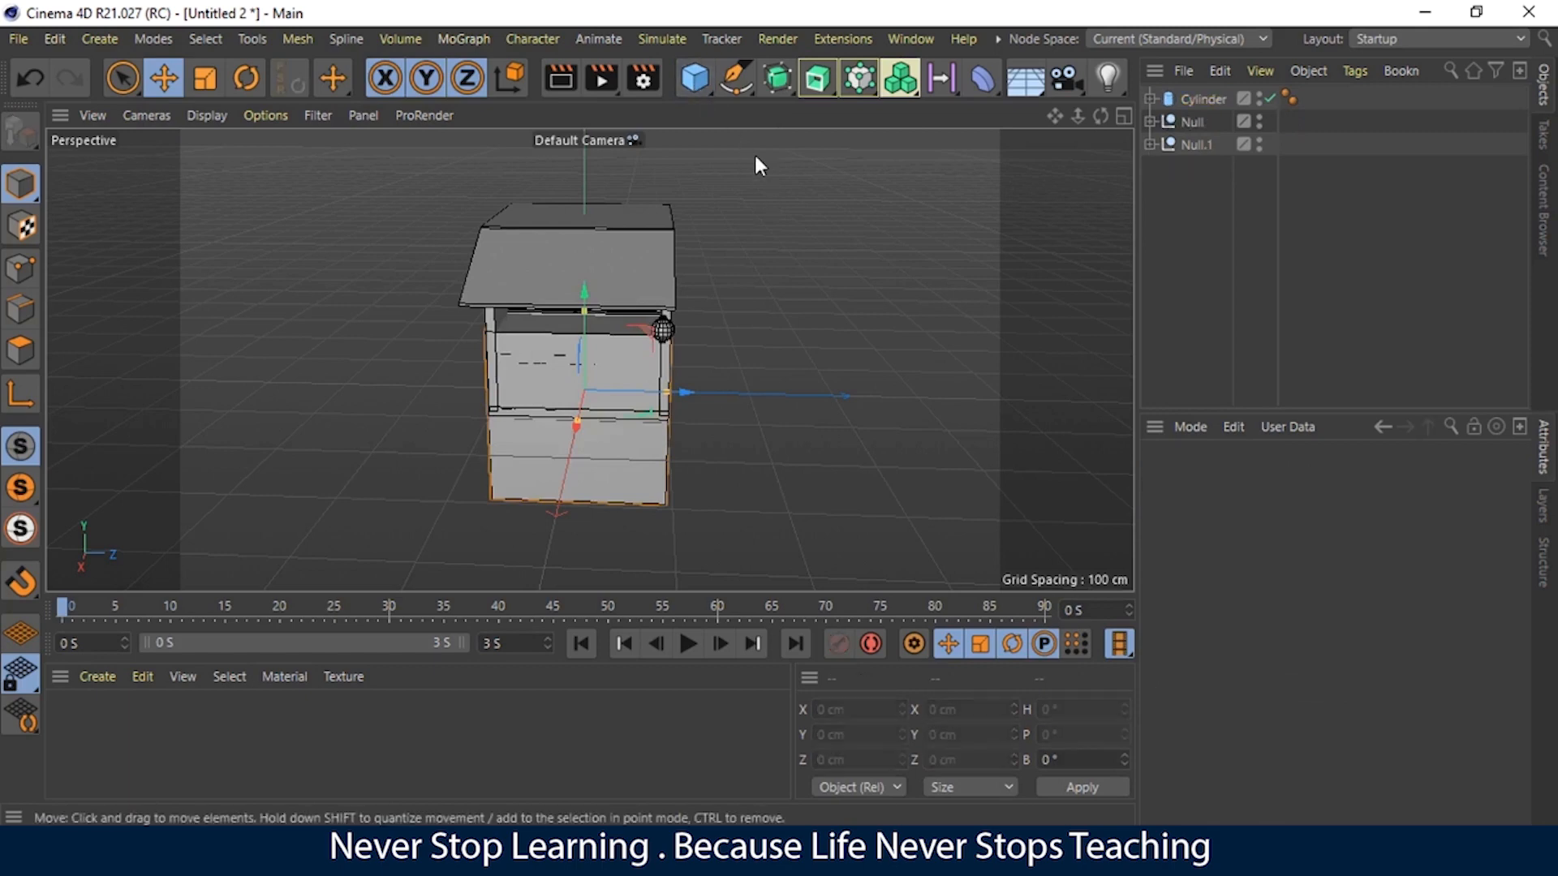
Step: Add a cylinder with a 2 cm radius as the lantern's rod, placed at about 218 cm X, 164 cm Y and 89 cm Z
click(704, 68)
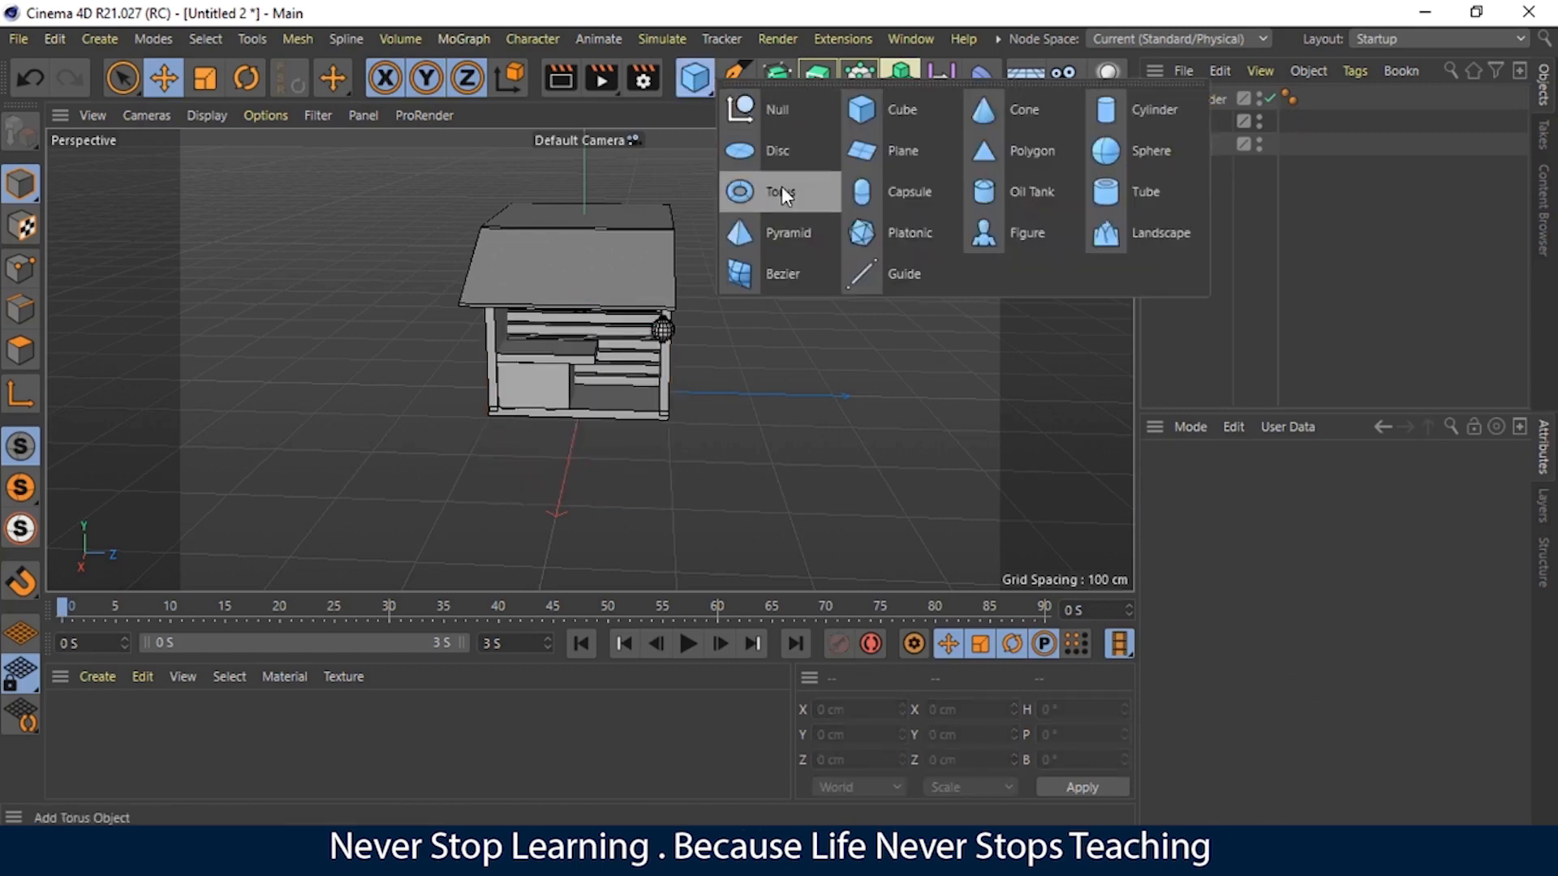
click(1107, 112)
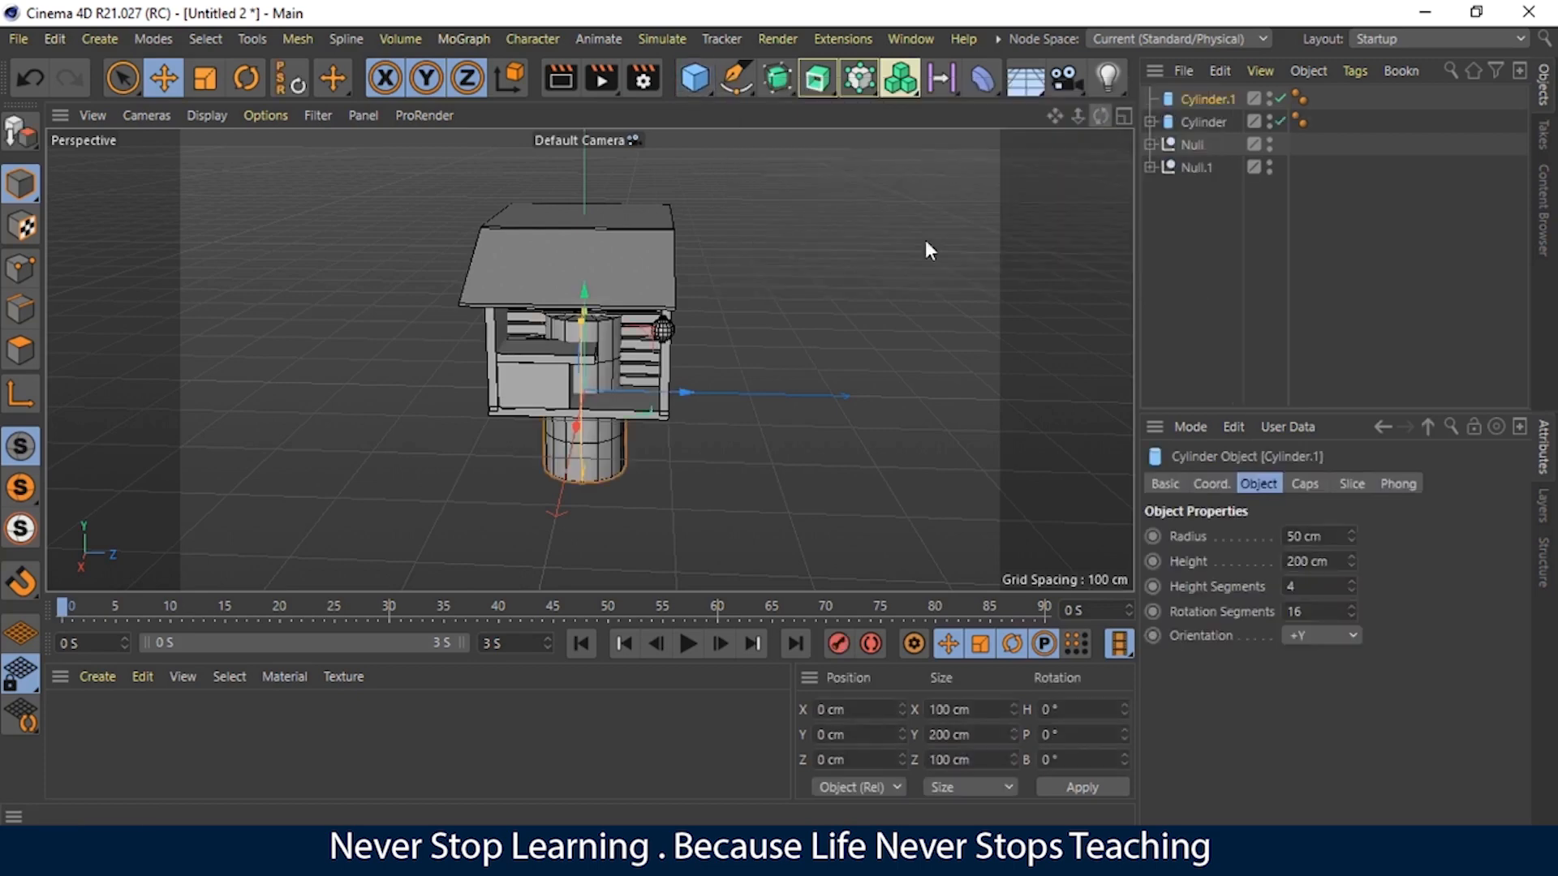
drag(573, 425, 527, 503)
drag(1351, 537, 1351, 541)
drag(1077, 115, 954, 172)
drag(562, 548, 691, 140)
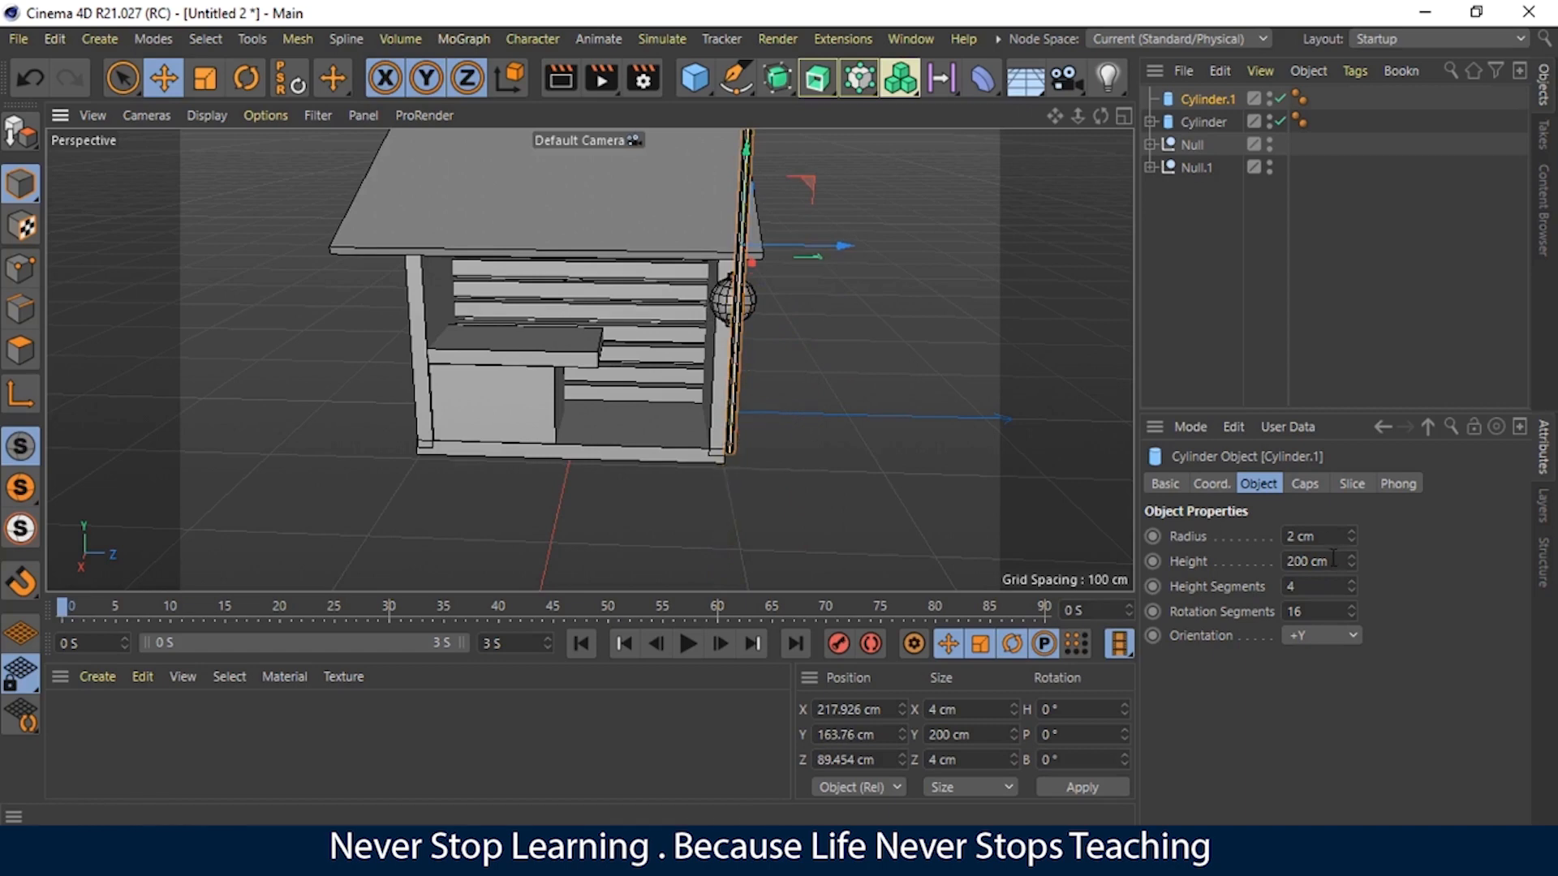
Step: Set the thin rod's height to 49 cm and bring it in line with the lantern's sphere along X
drag(1351, 561, 1351, 564)
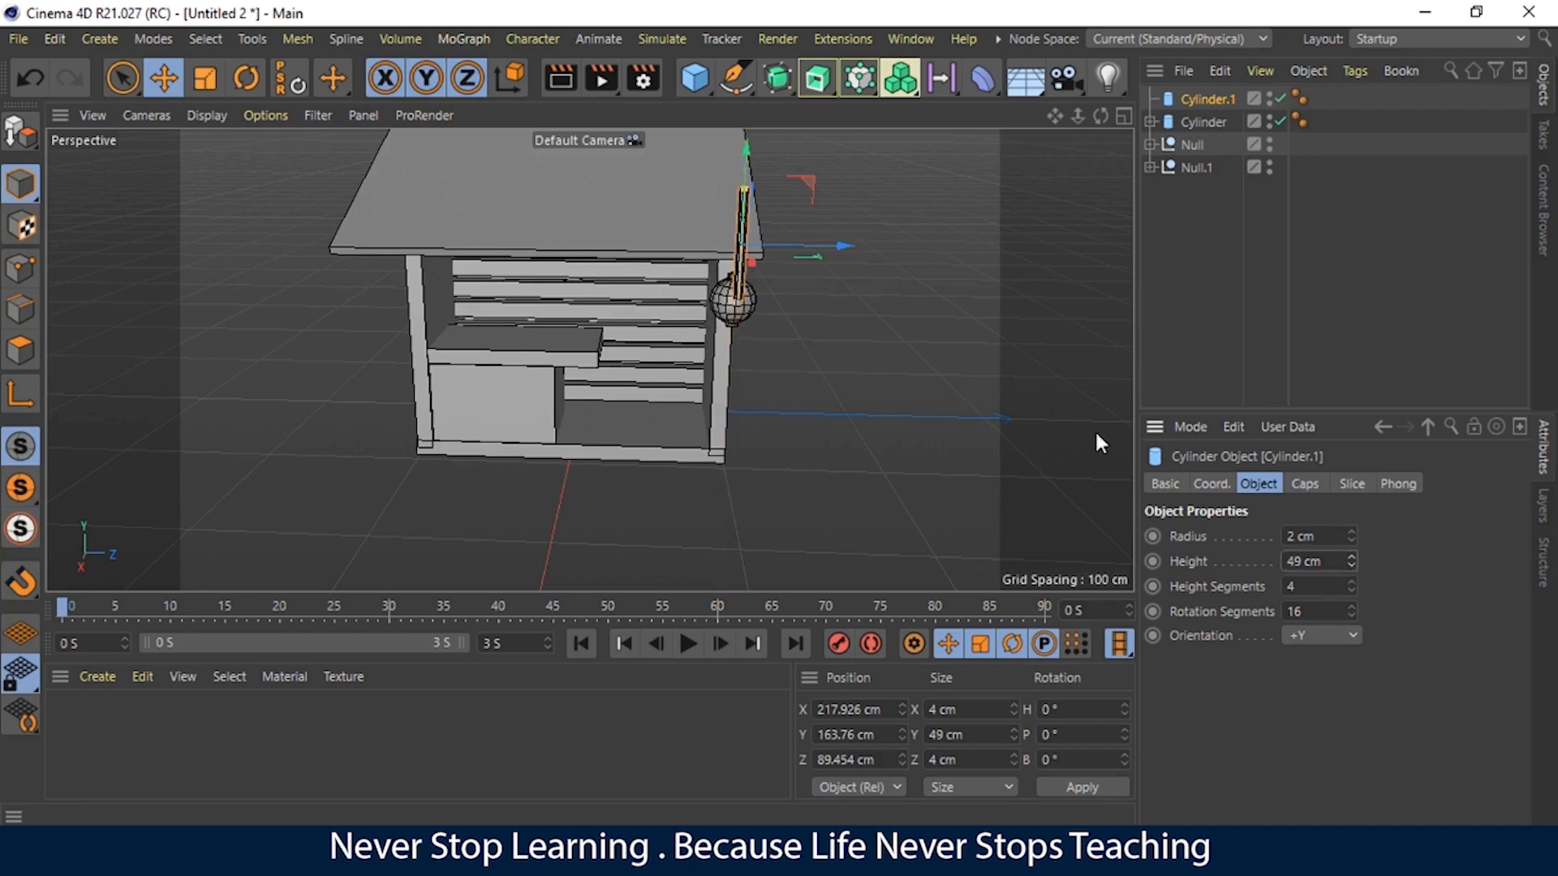
drag(1102, 115, 588, 360)
drag(364, 207, 429, 183)
click(451, 267)
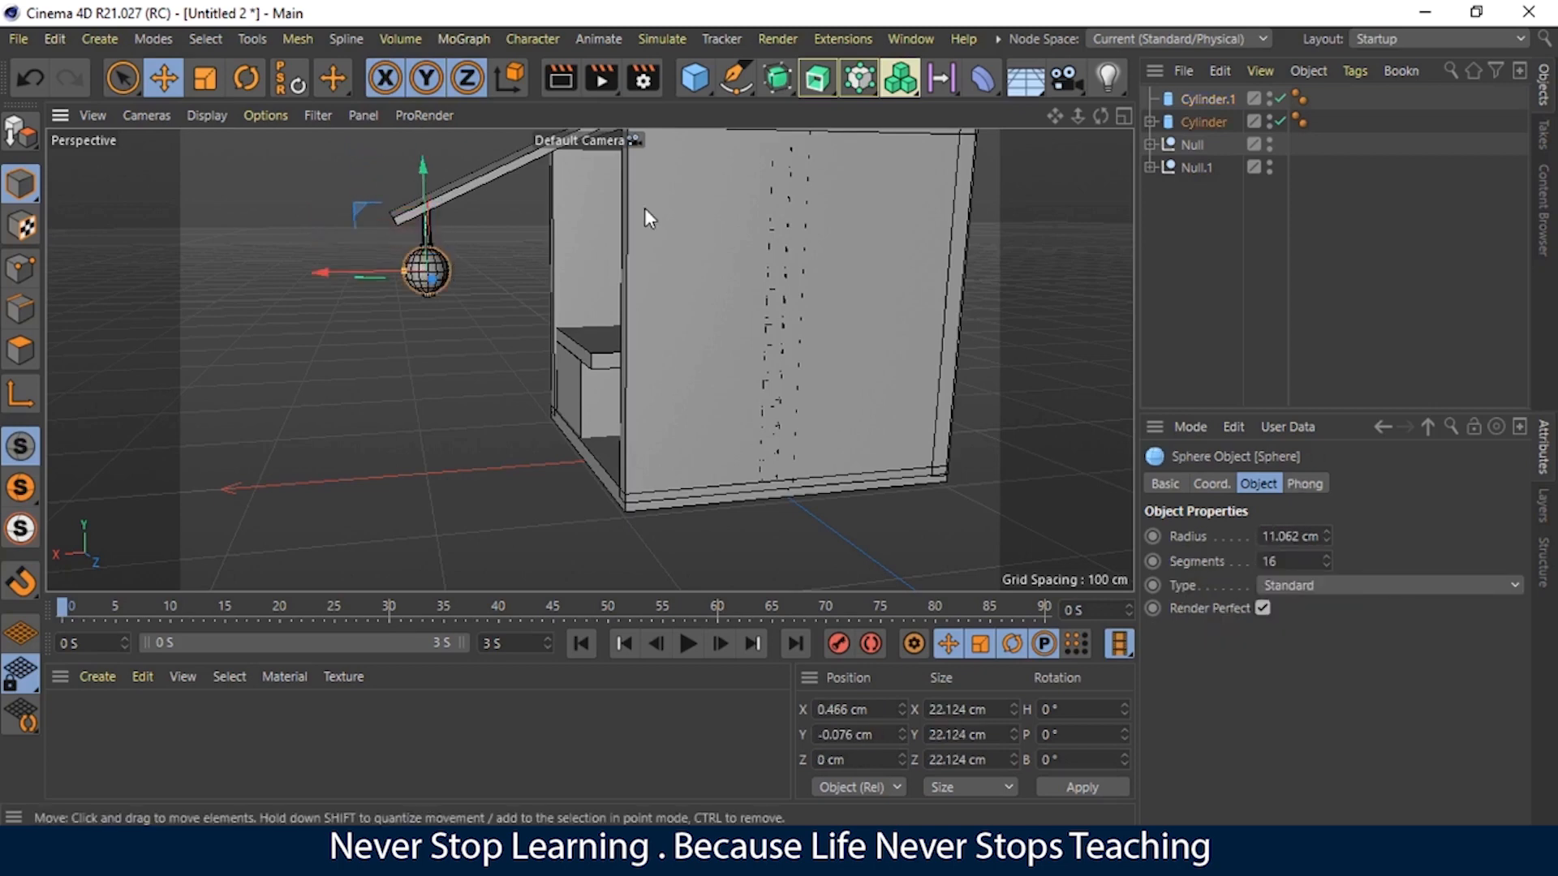
Step: Fit the rod between lantern and overhang, with a height of about 40 cm, at about 199 cm X and 145 cm Y
drag(1077, 116, 1177, 116)
drag(1055, 116, 1288, 350)
drag(1100, 116, 1182, 138)
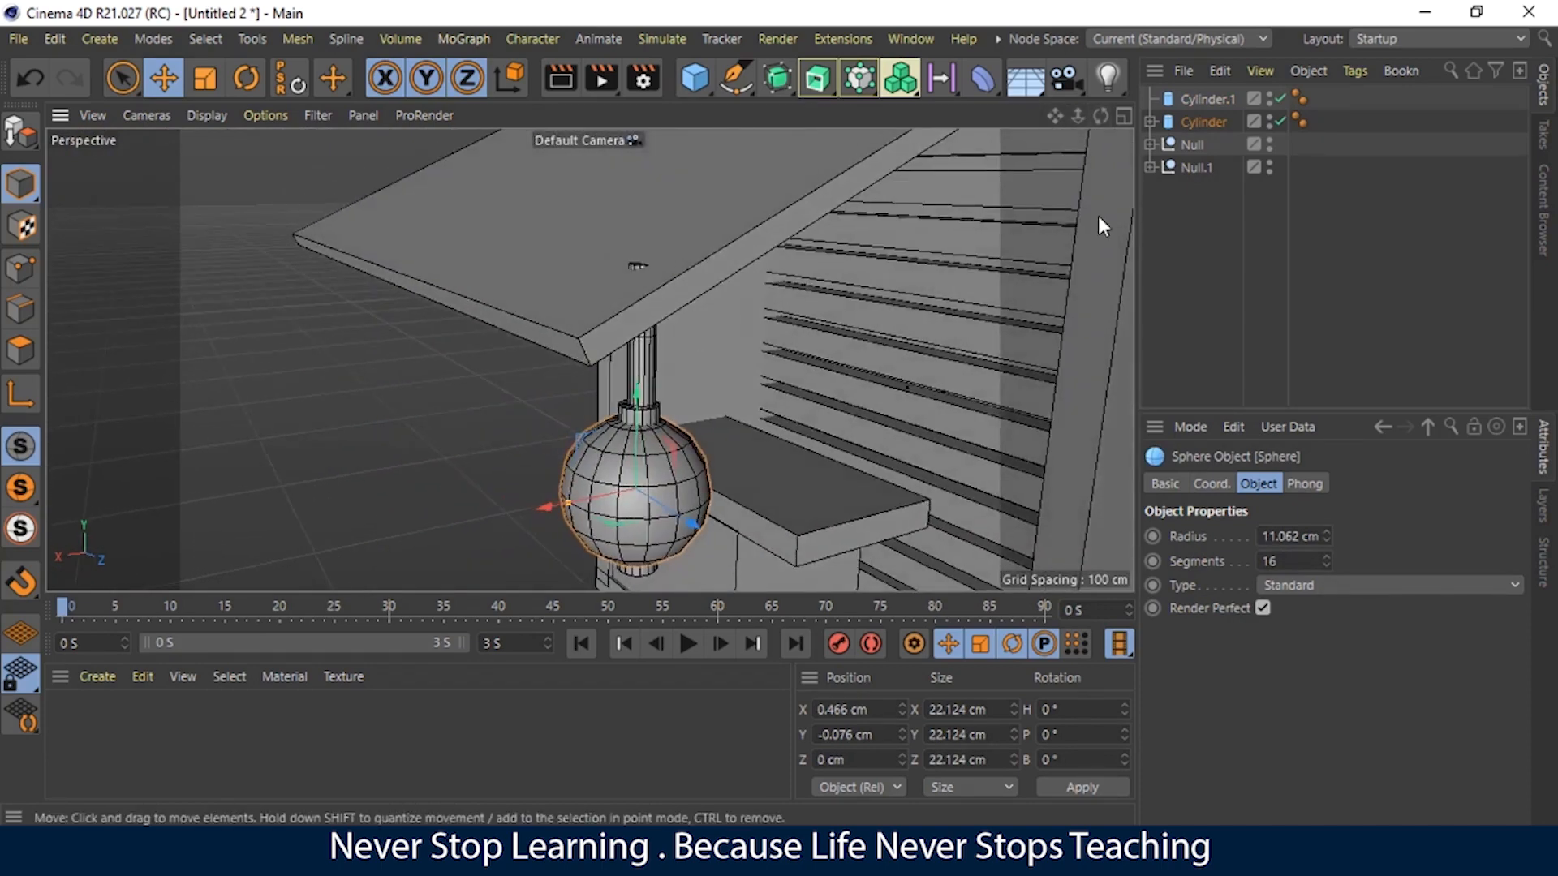
click(1192, 101)
drag(637, 295, 642, 312)
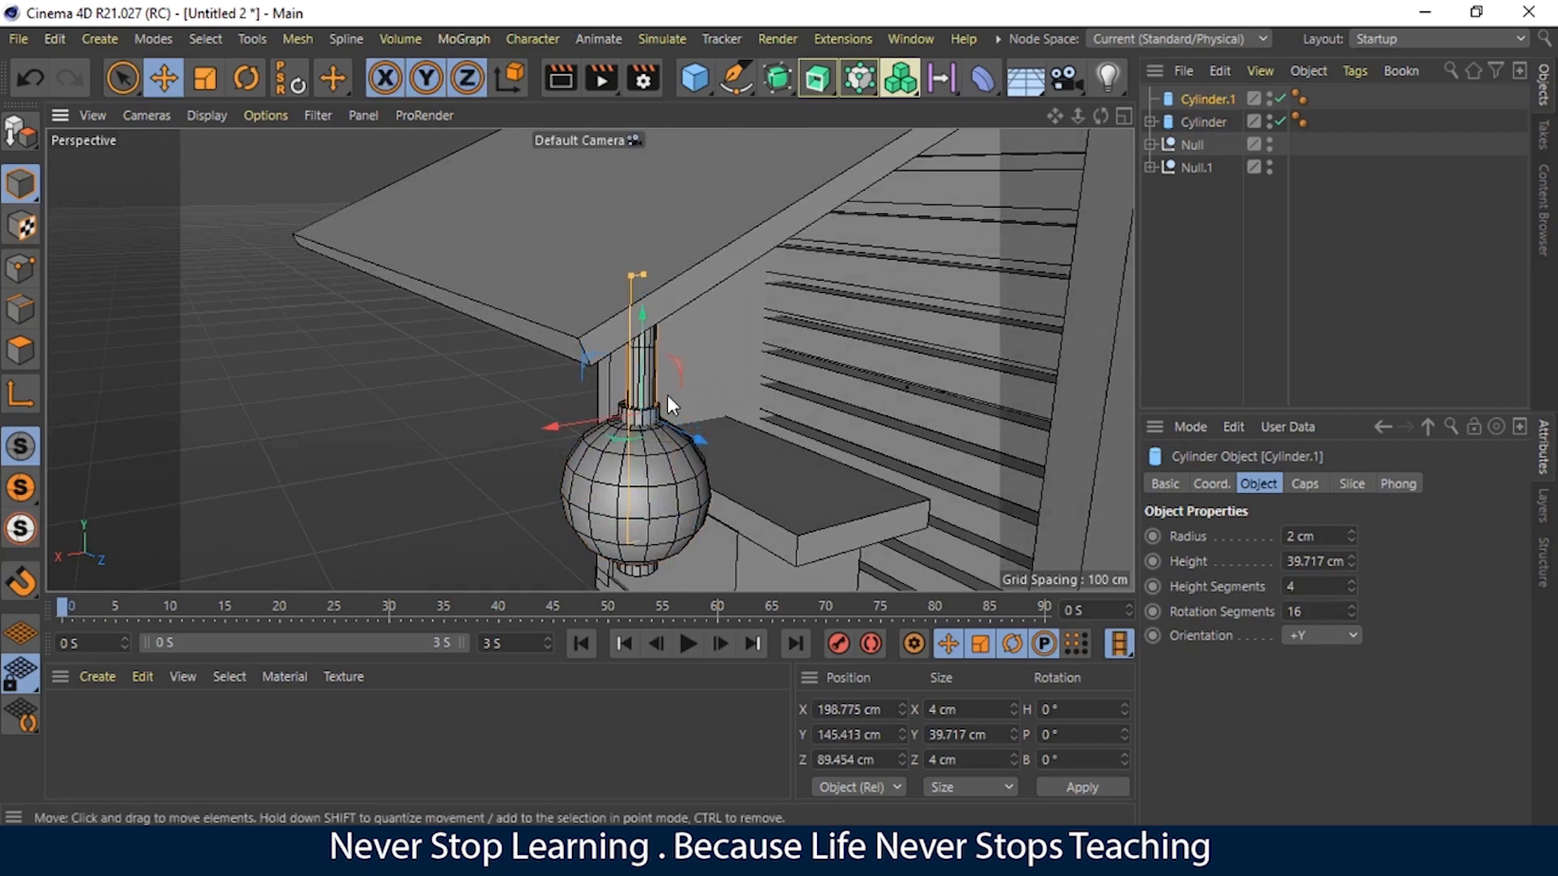
drag(607, 420, 608, 425)
click(506, 416)
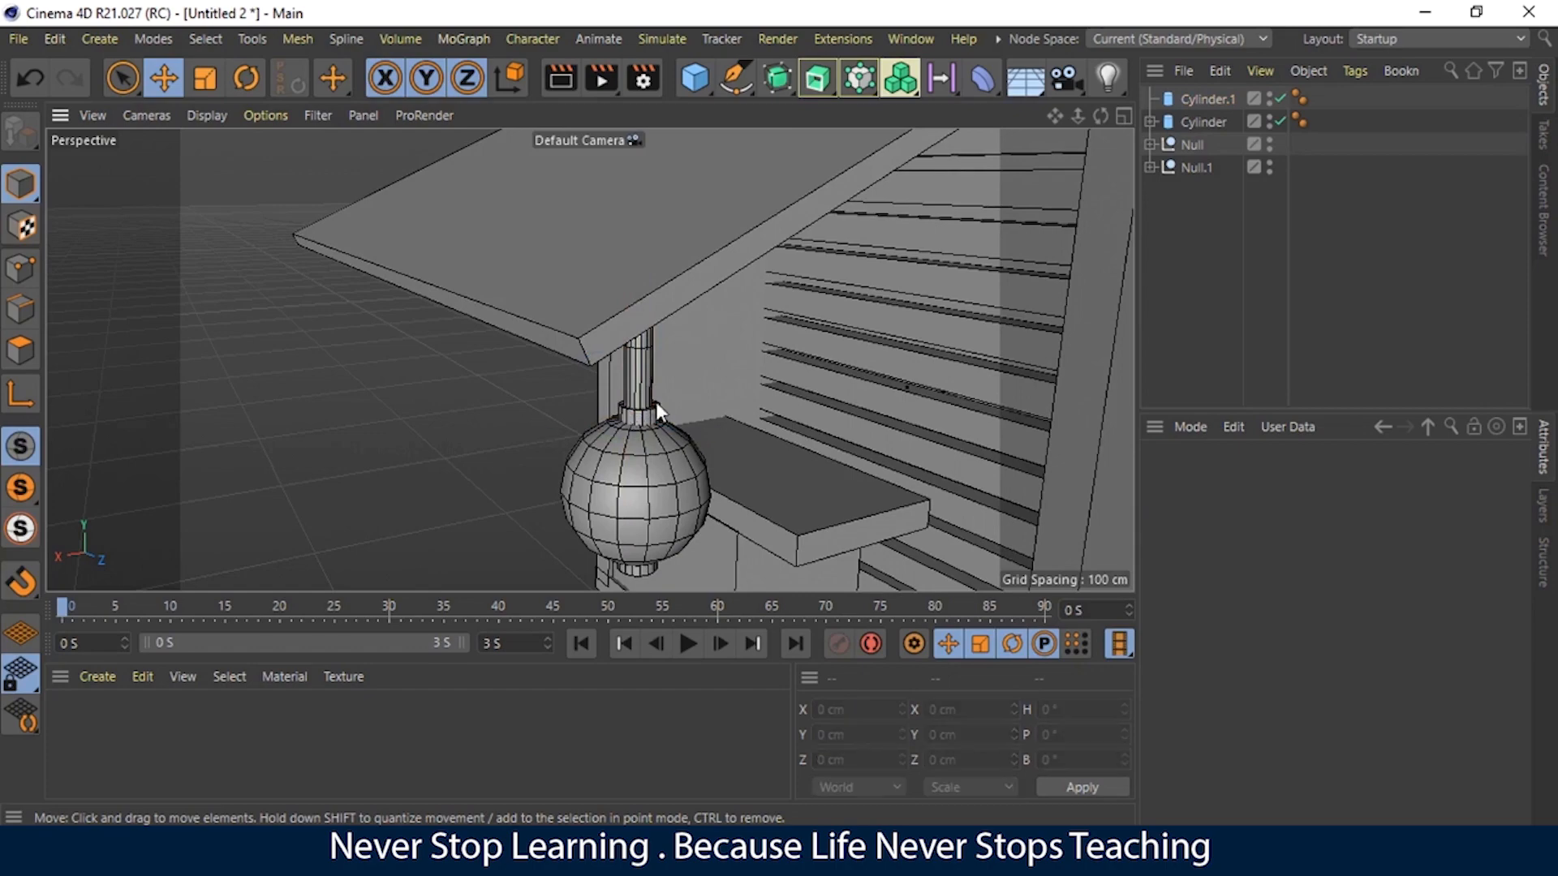
Step: Make the thin rod a child of the lantern's main cylinder and collapse the lantern's hierarchy
drag(1100, 115, 1208, 150)
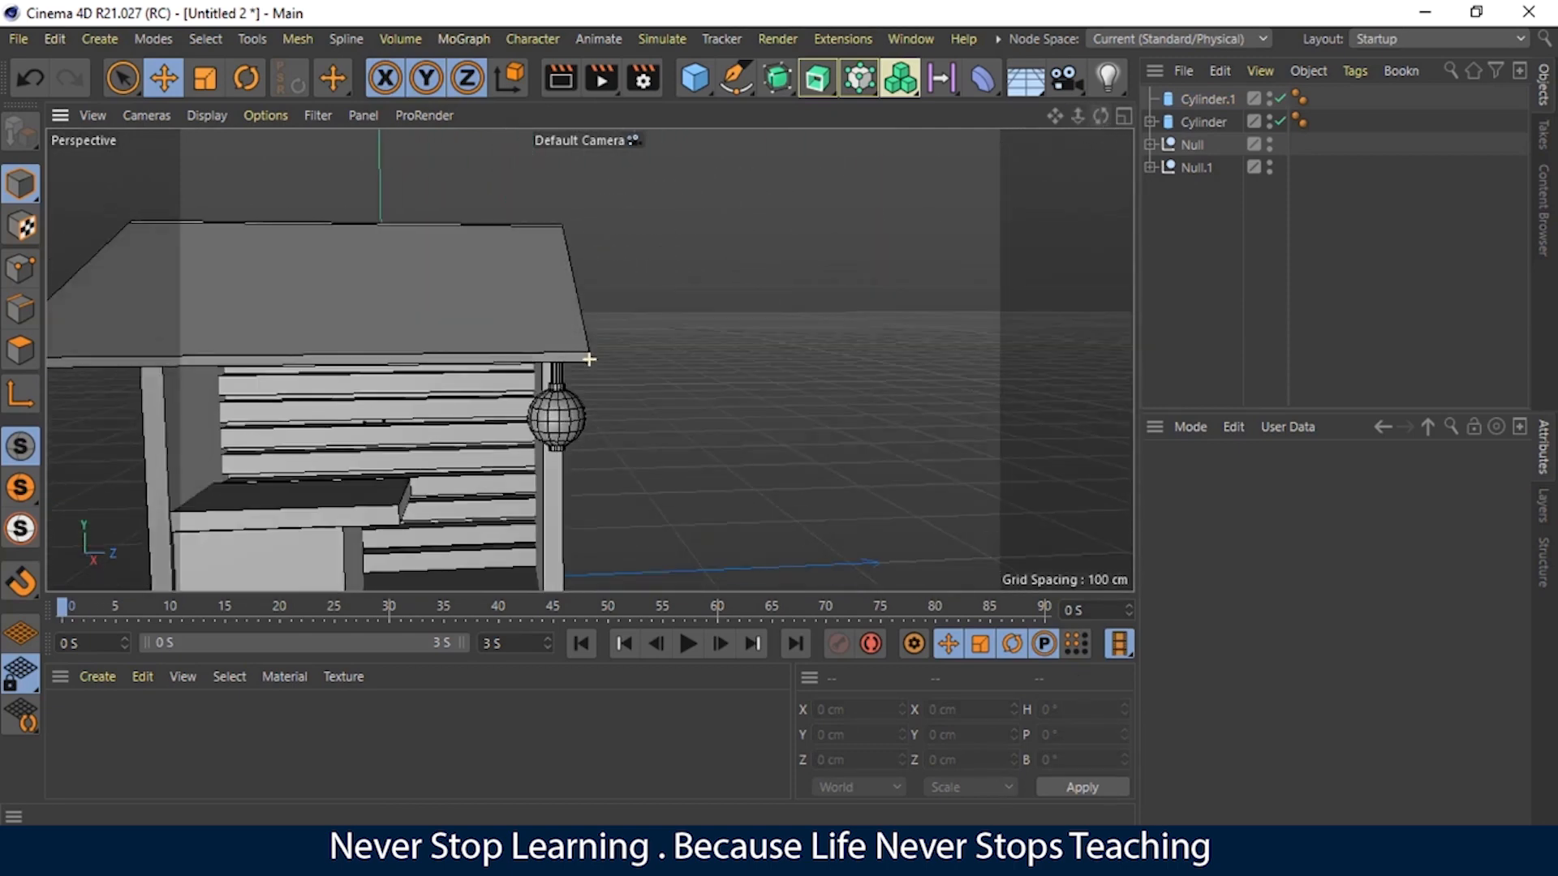
click(1199, 102)
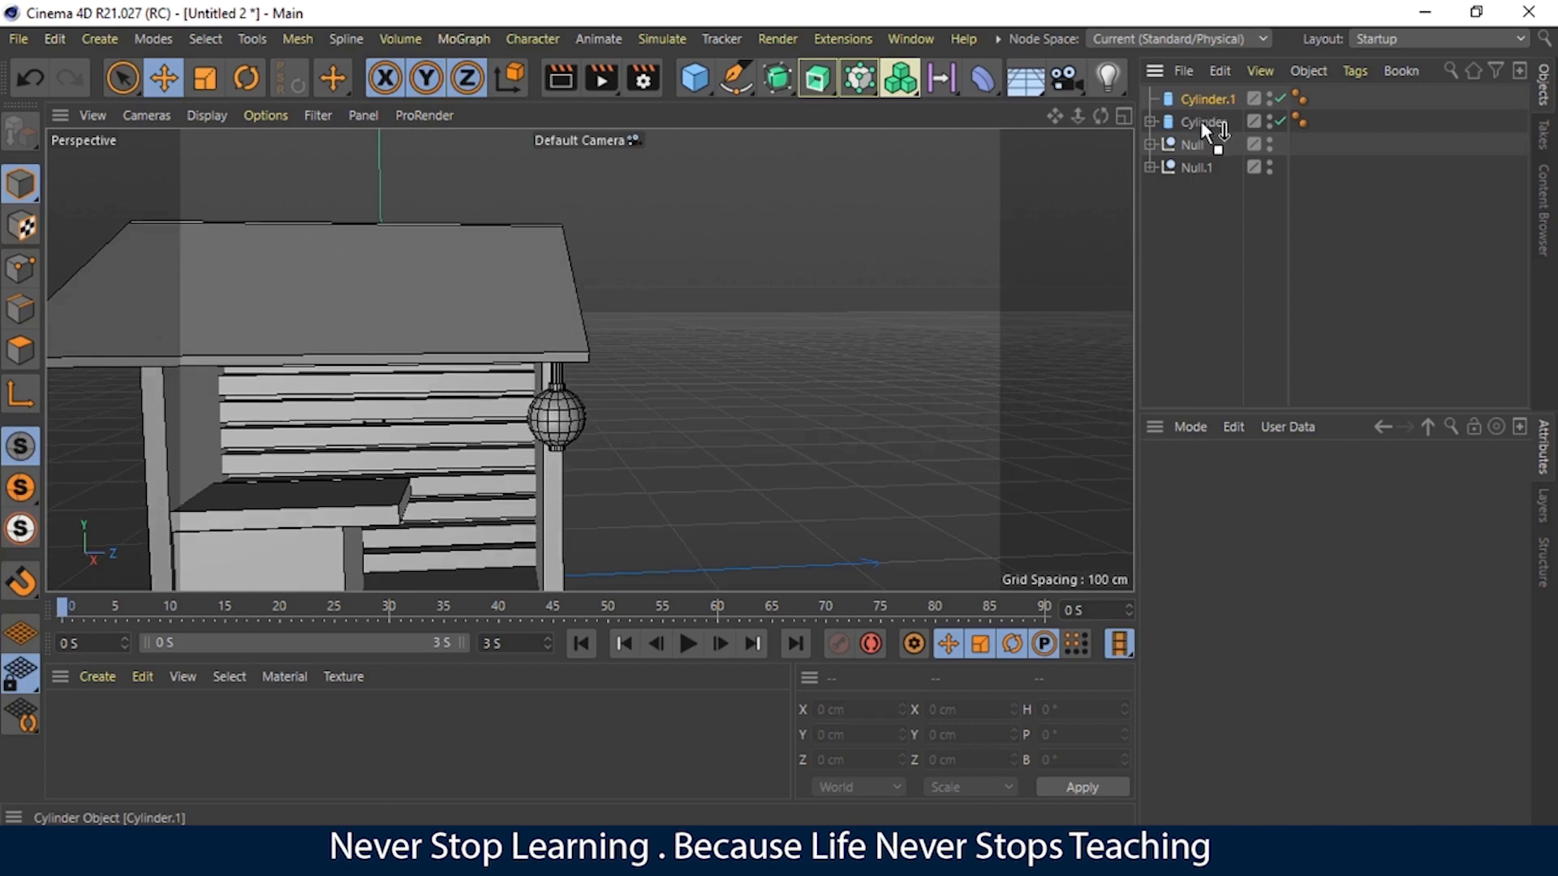
drag(1200, 120, 1200, 121)
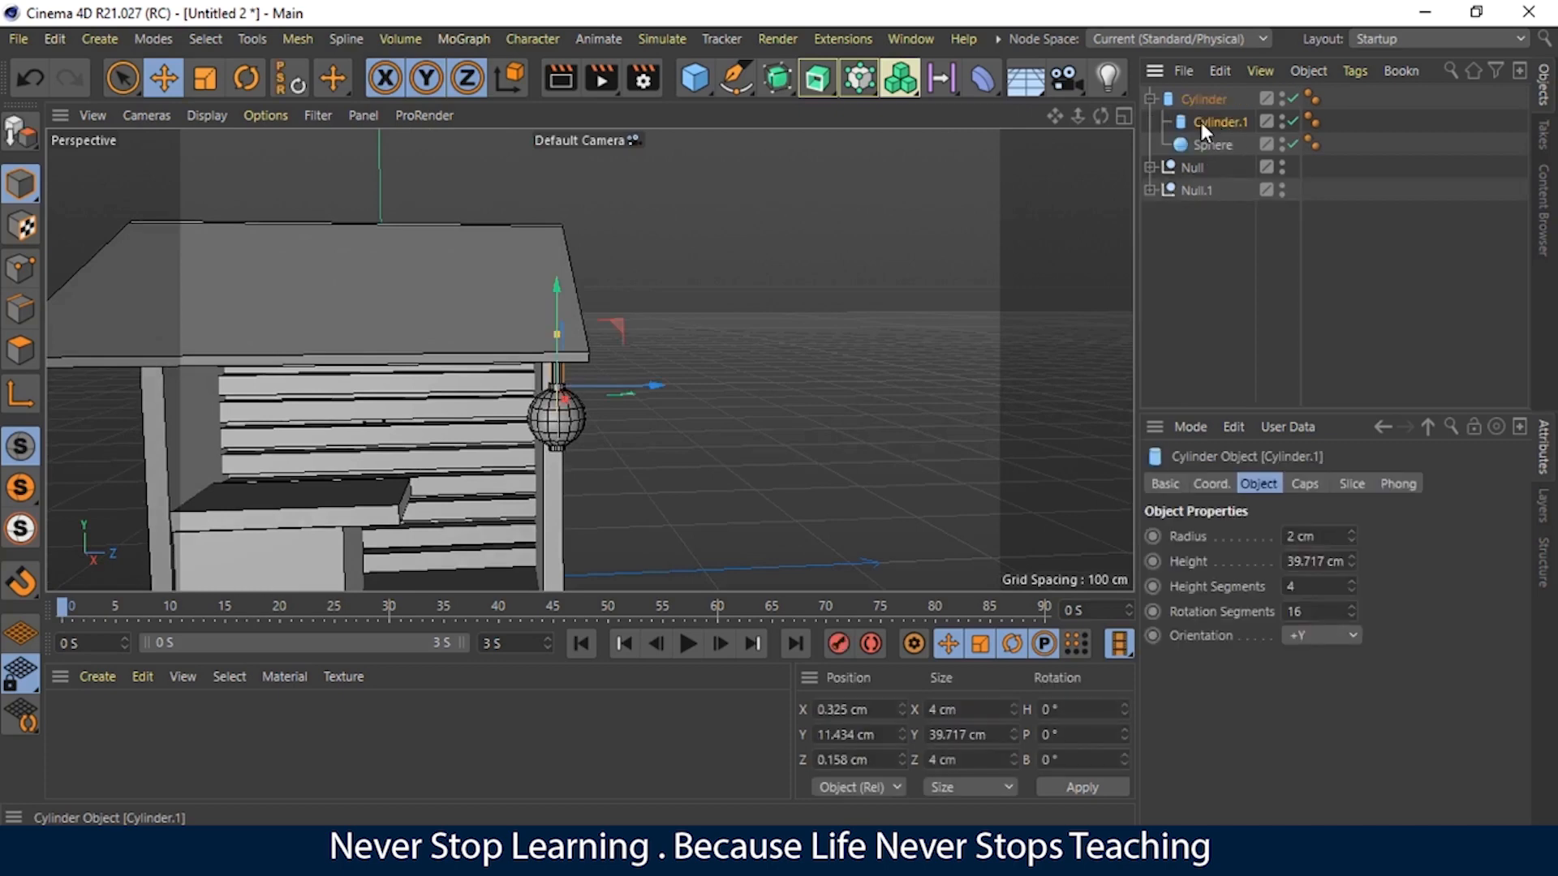
click(1151, 98)
Step: Duplicate the whole lantern and move the copy to the overhang's opposite end, at about -89 cm in Z
click(1199, 99)
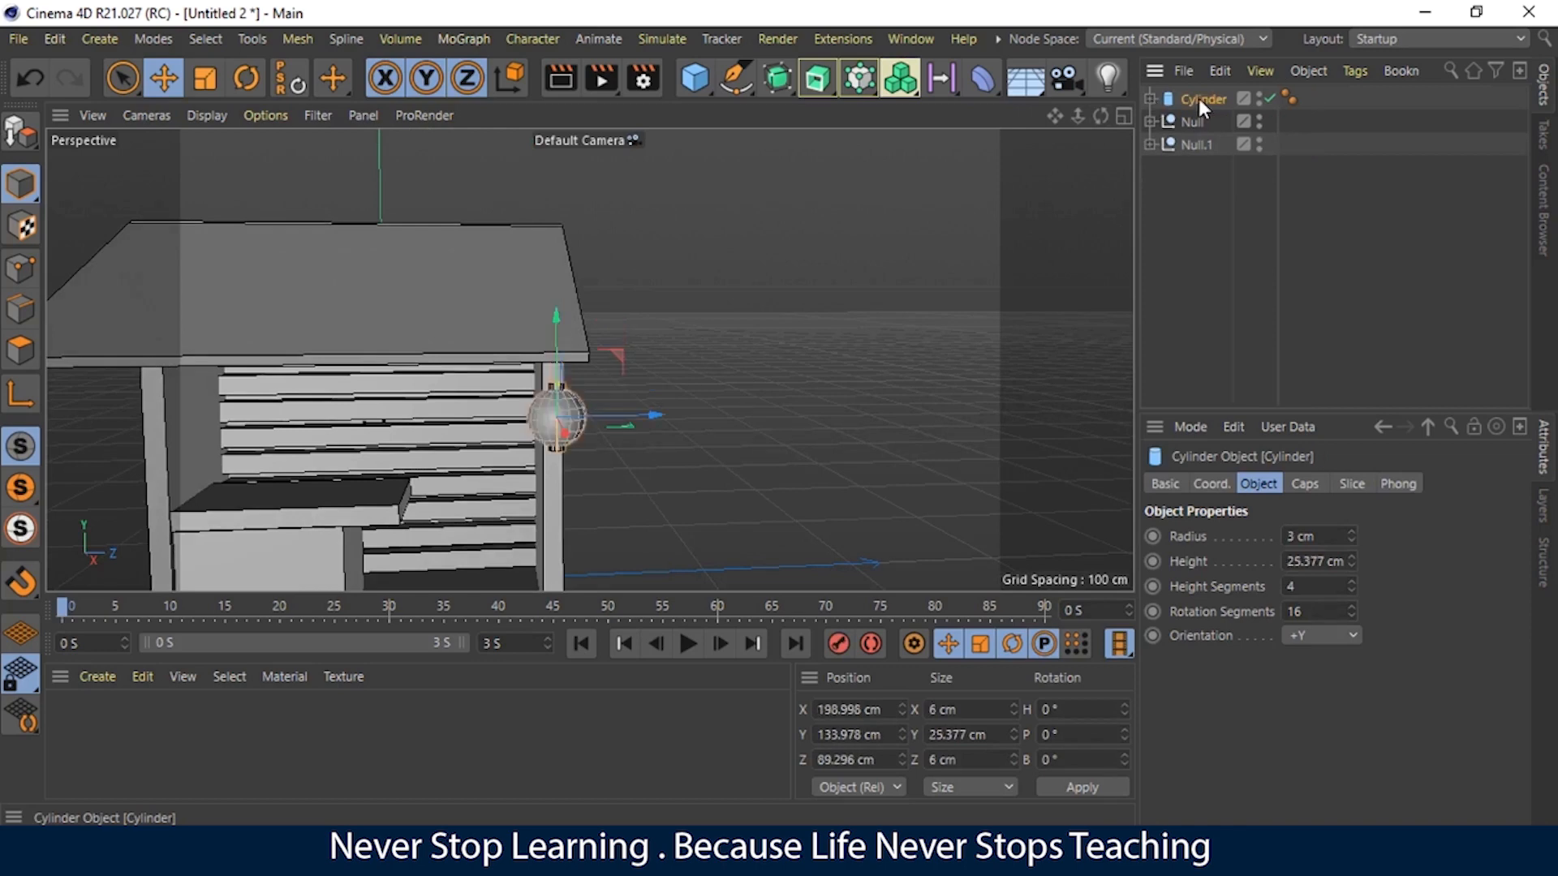
ctrl+drag(1199, 99, 1196, 86)
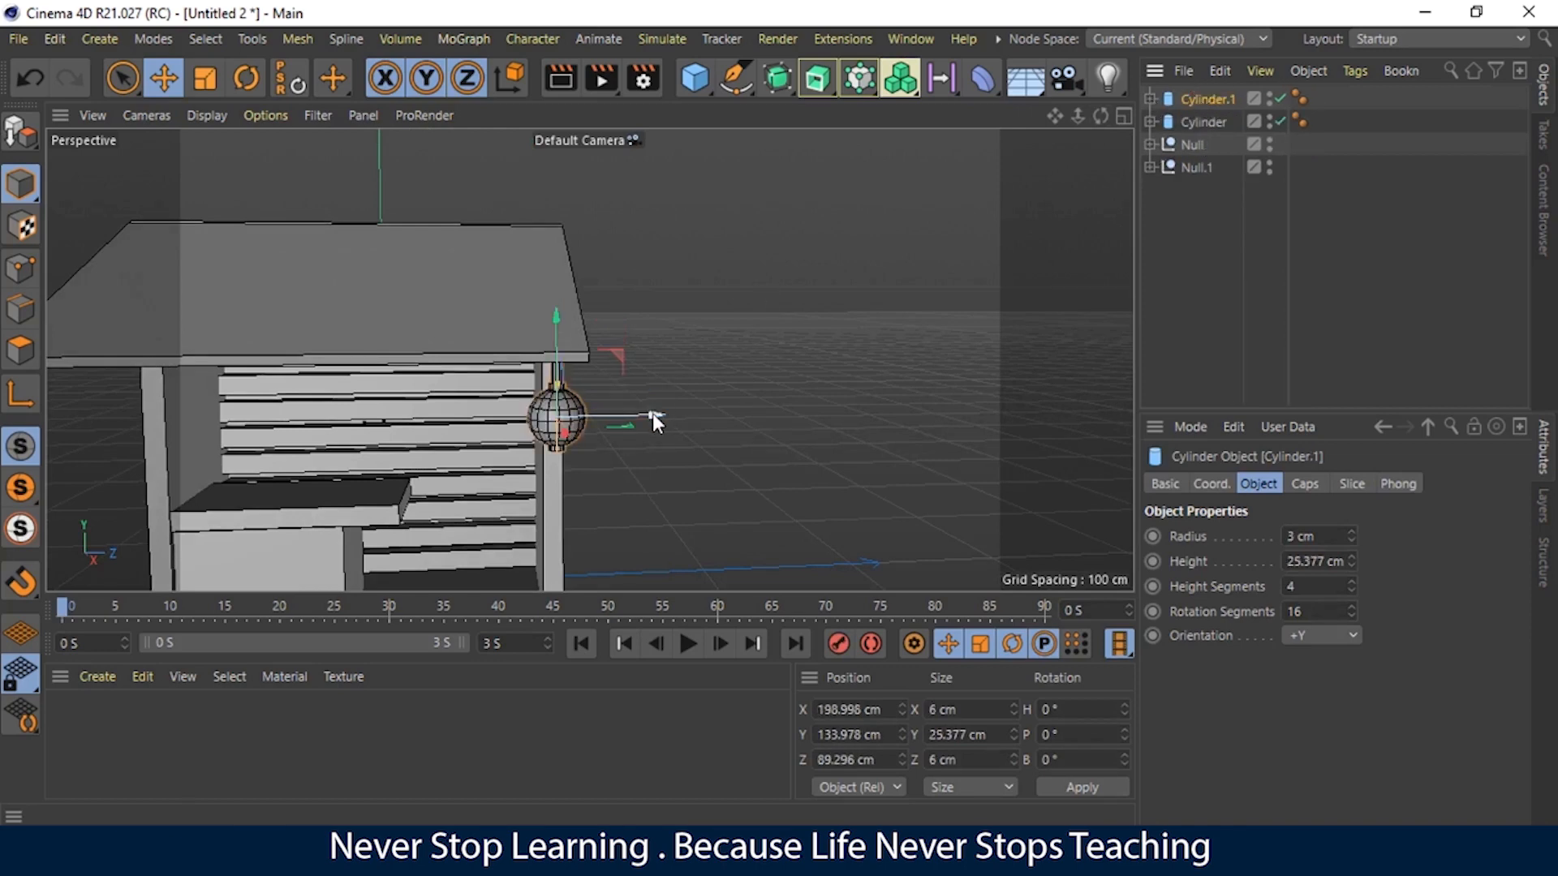
drag(654, 415, 155, 404)
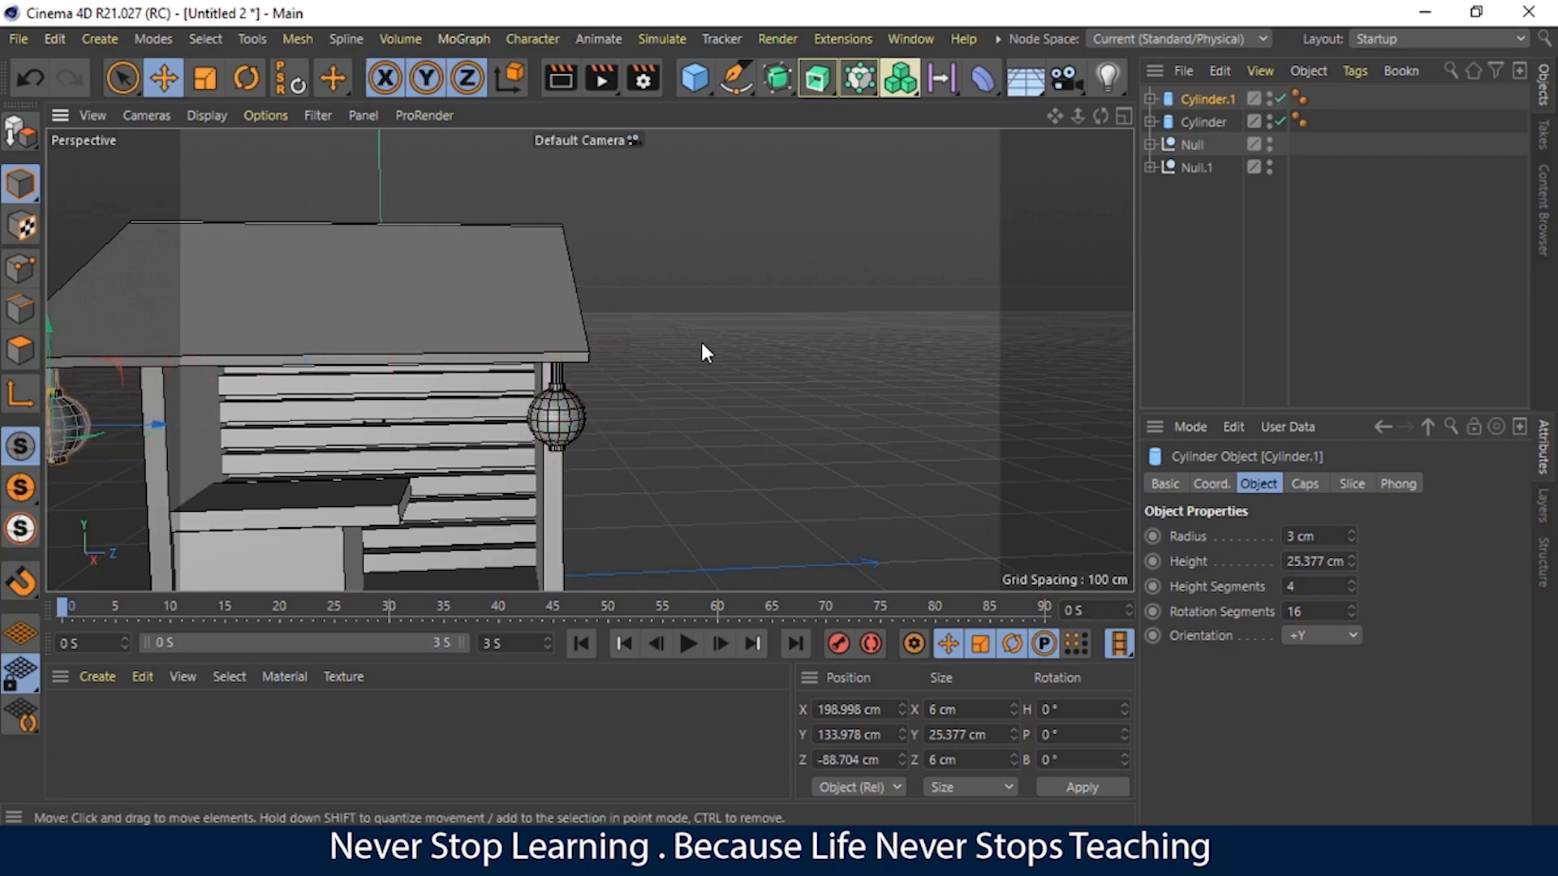
click(726, 332)
Step: Add another cylinder with the default 50 cm radius and 200 cm height at the scene origin
drag(1055, 116, 1298, 100)
drag(1077, 116, 985, 119)
drag(1101, 116, 1209, 116)
mouse_move(1100, 116)
mouse_down()
mouse_move(1097, 82)
mouse_move(1022, 85)
mouse_move(1100, 118)
mouse_up()
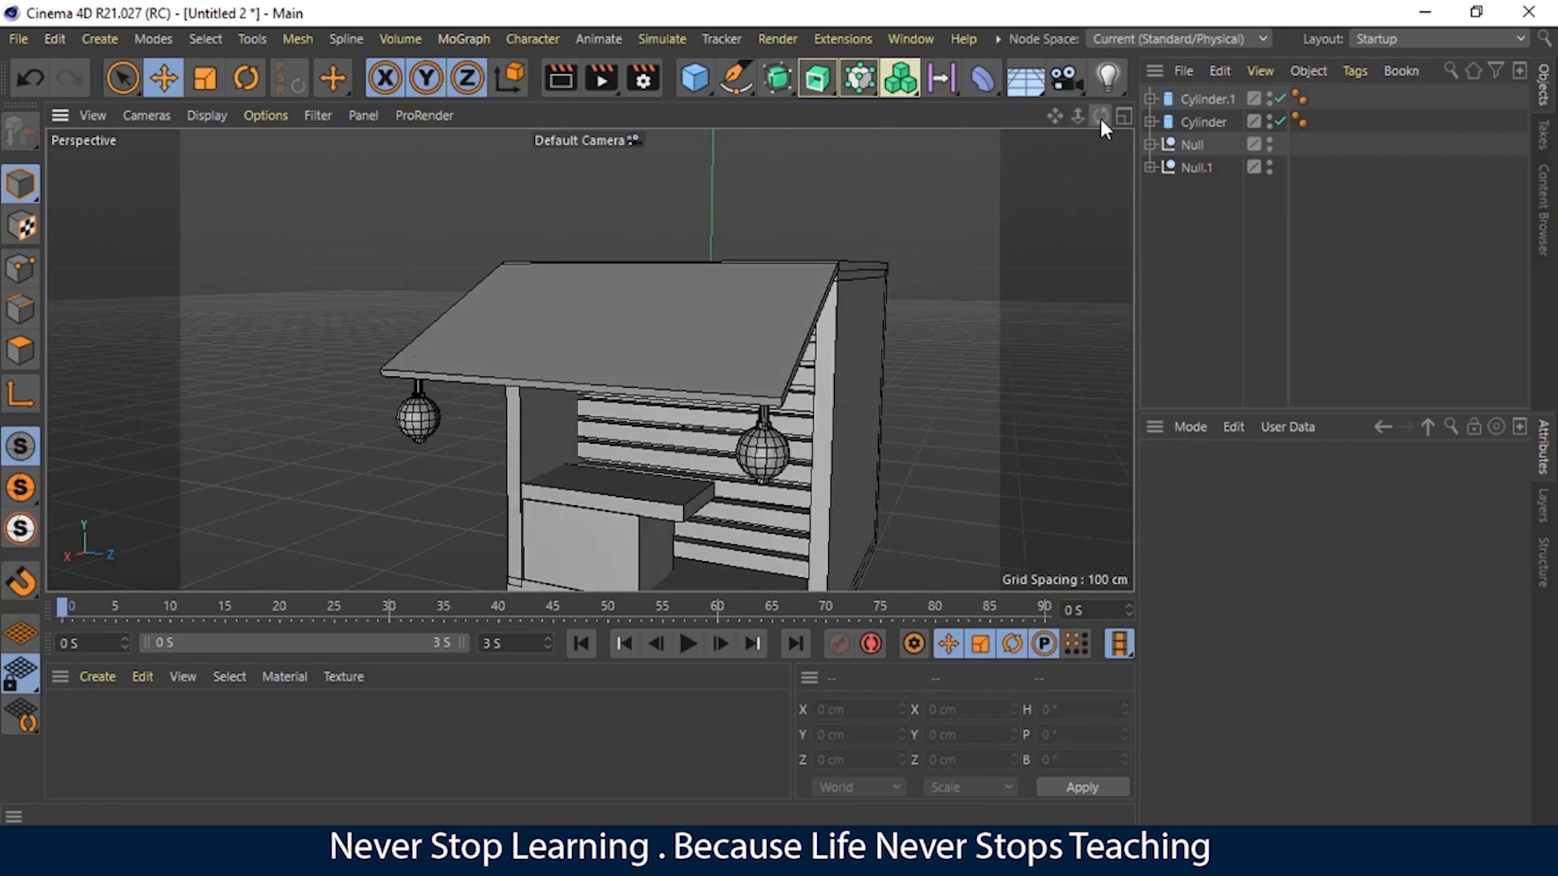
mouse_move(1078, 115)
mouse_down()
mouse_move(1063, 134)
mouse_move(1076, 115)
mouse_move(1055, 123)
mouse_move(1083, 119)
mouse_up()
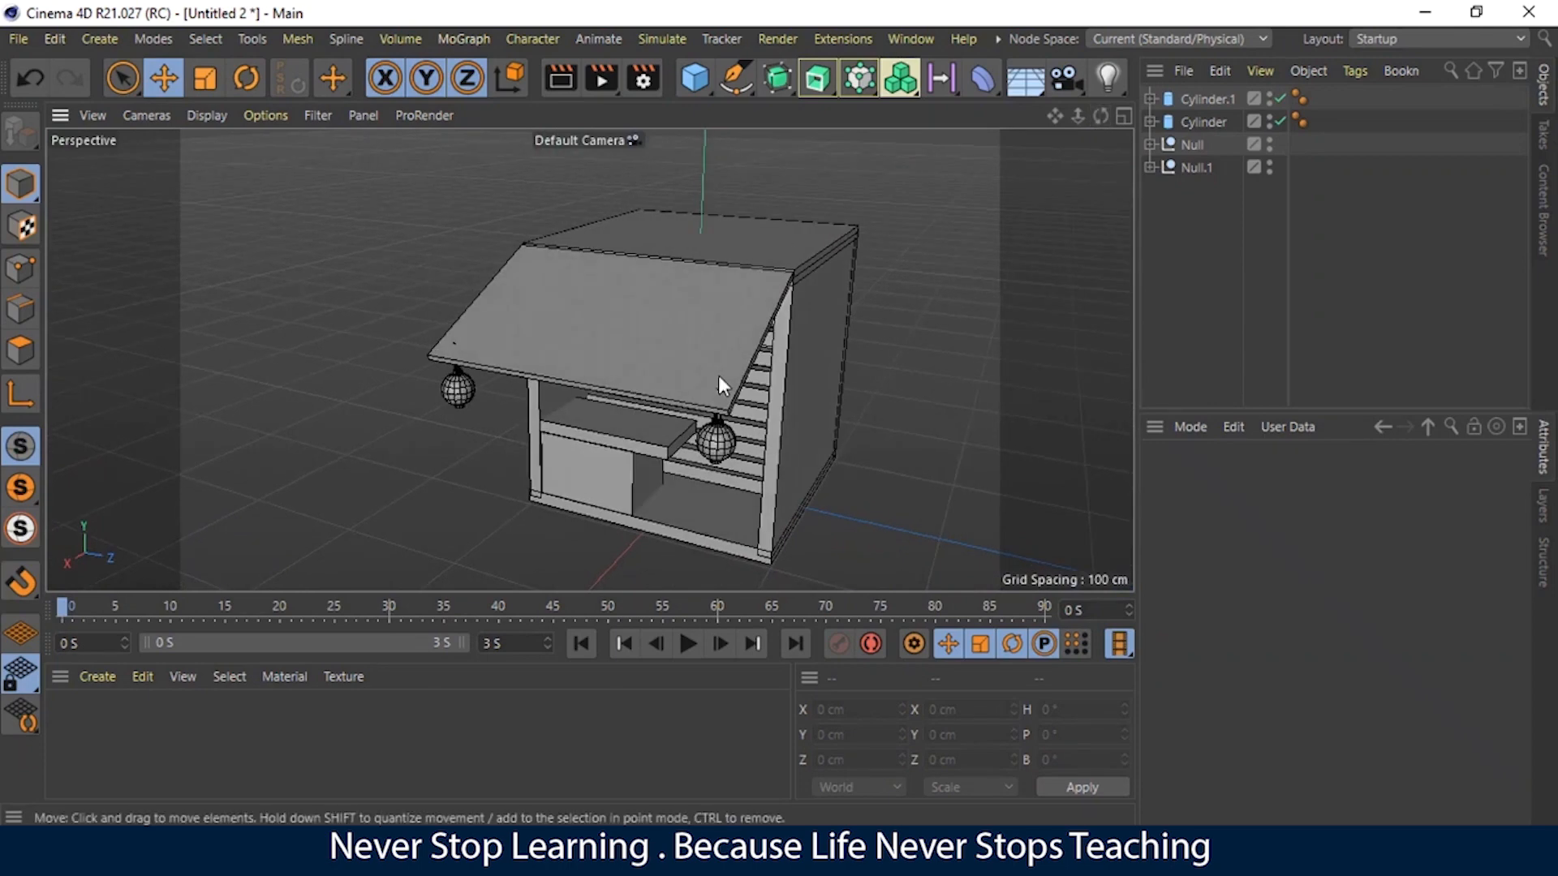
drag(1077, 115, 1014, 120)
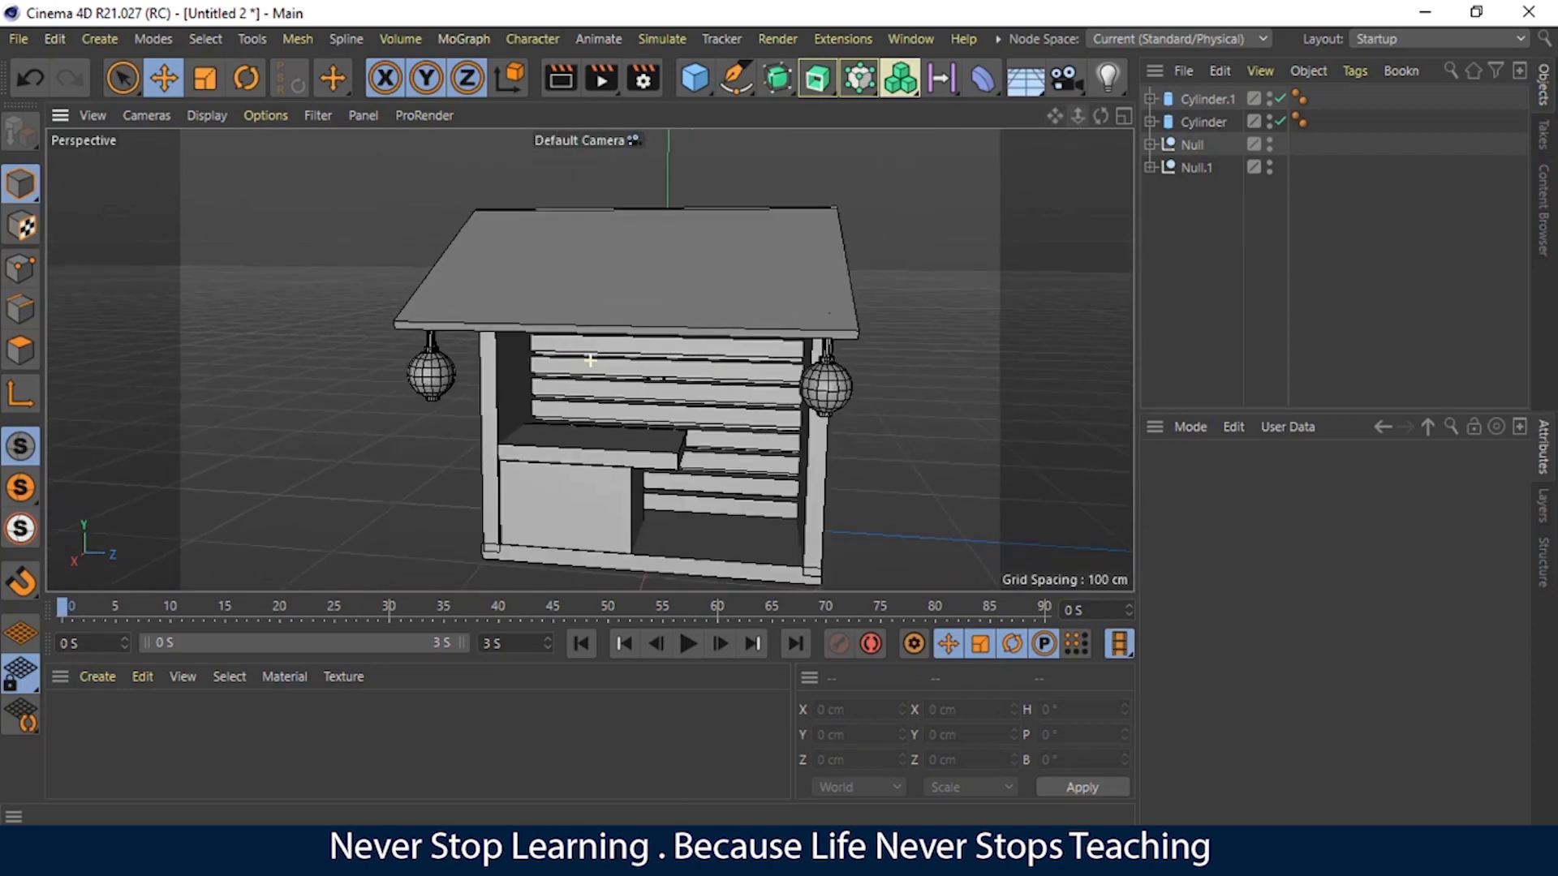
click(690, 79)
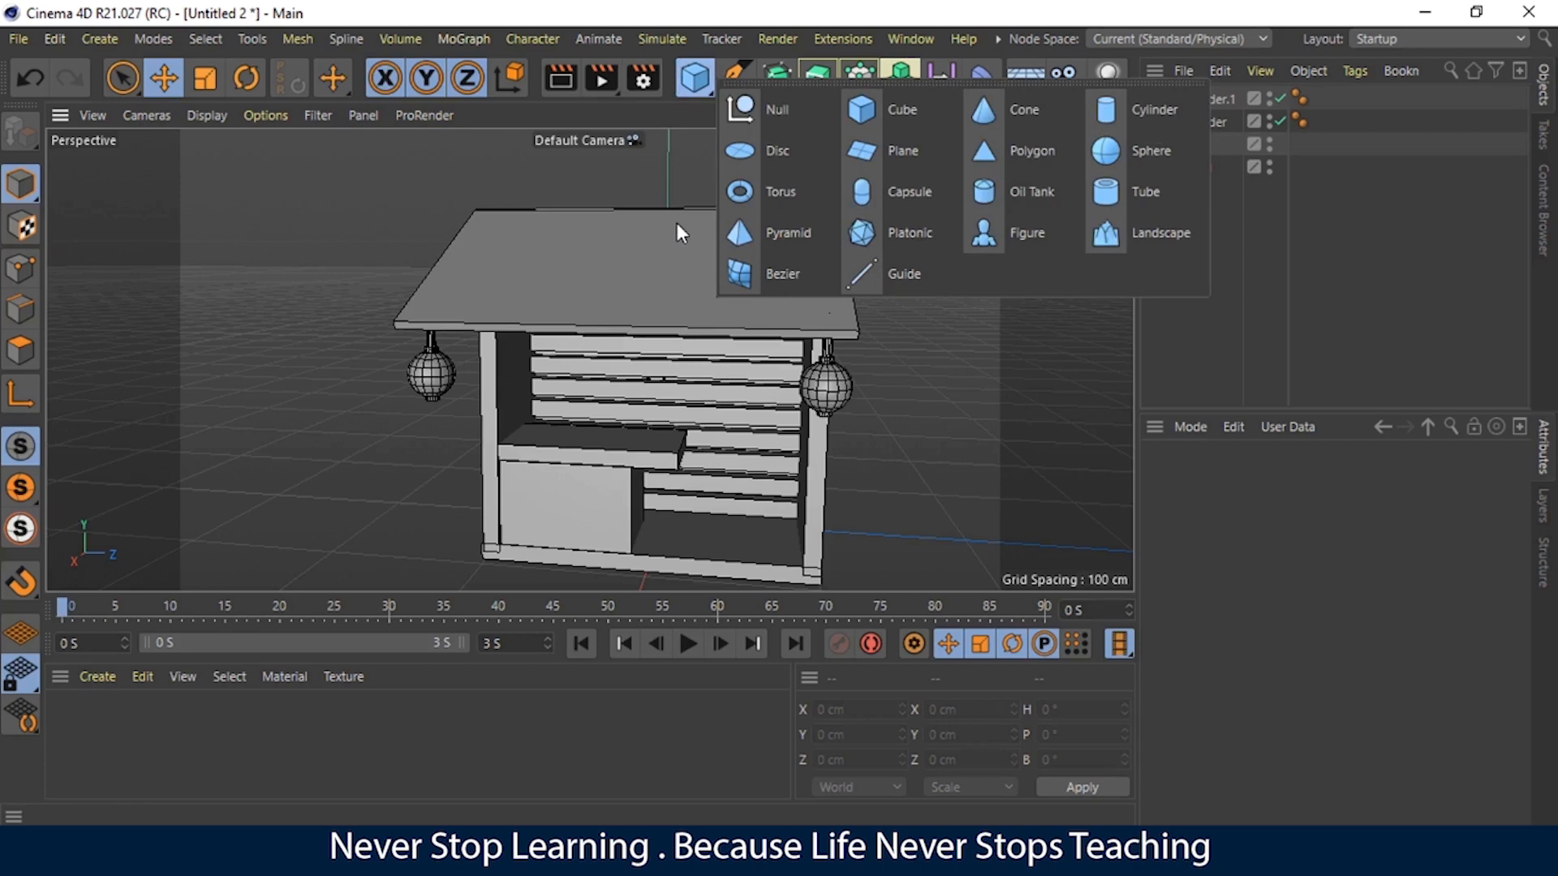
click(1134, 118)
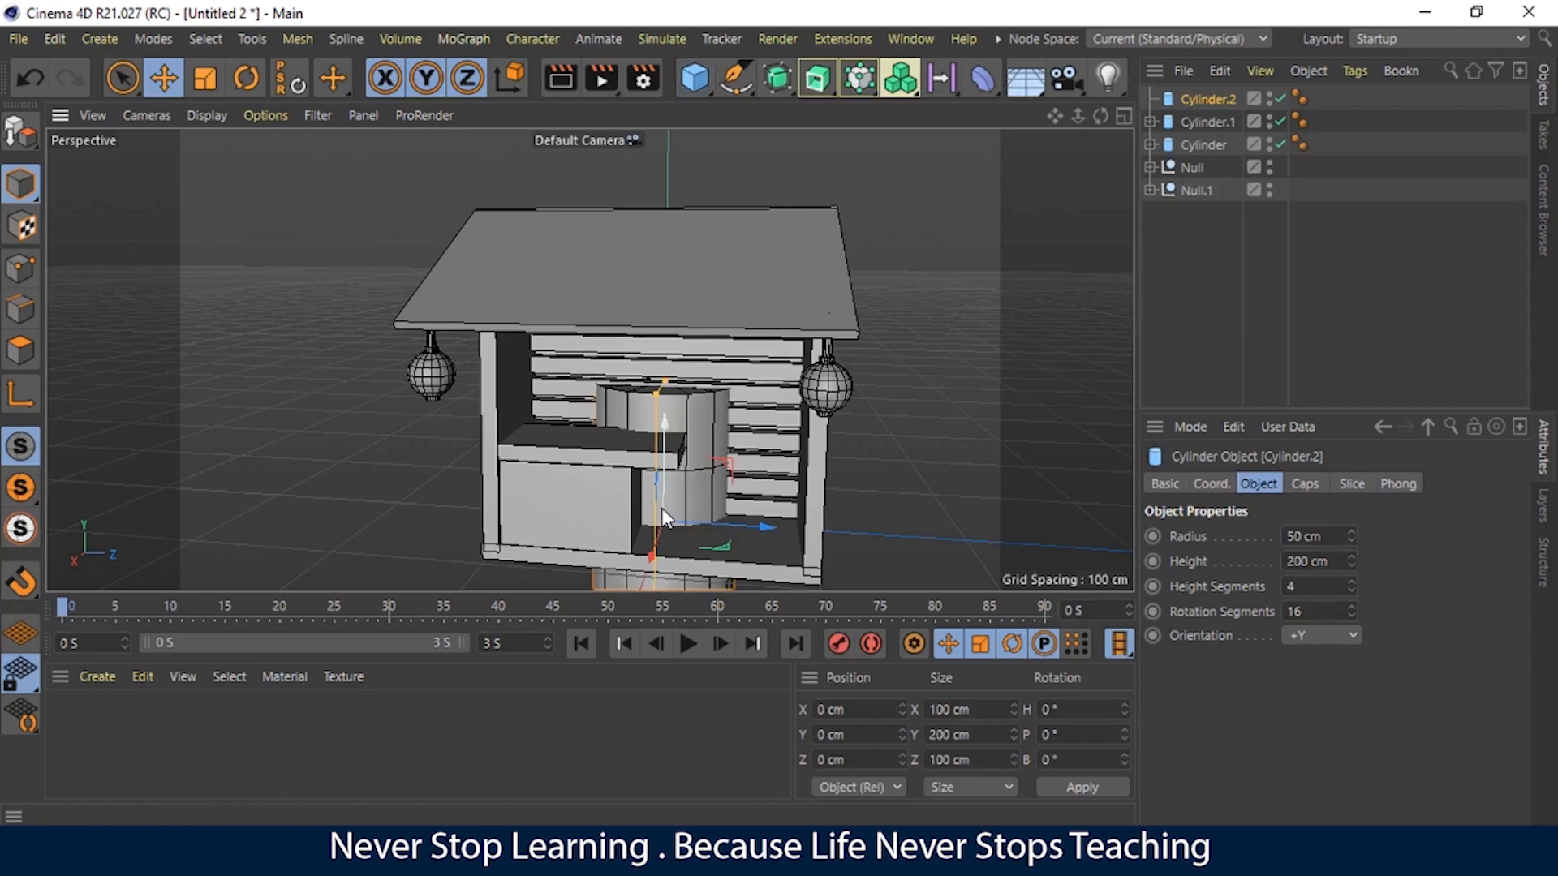
Step: Move the new cylinder out in front of the restaurant, to about 217 cm in X
drag(659, 539, 501, 605)
drag(1100, 116, 1024, 117)
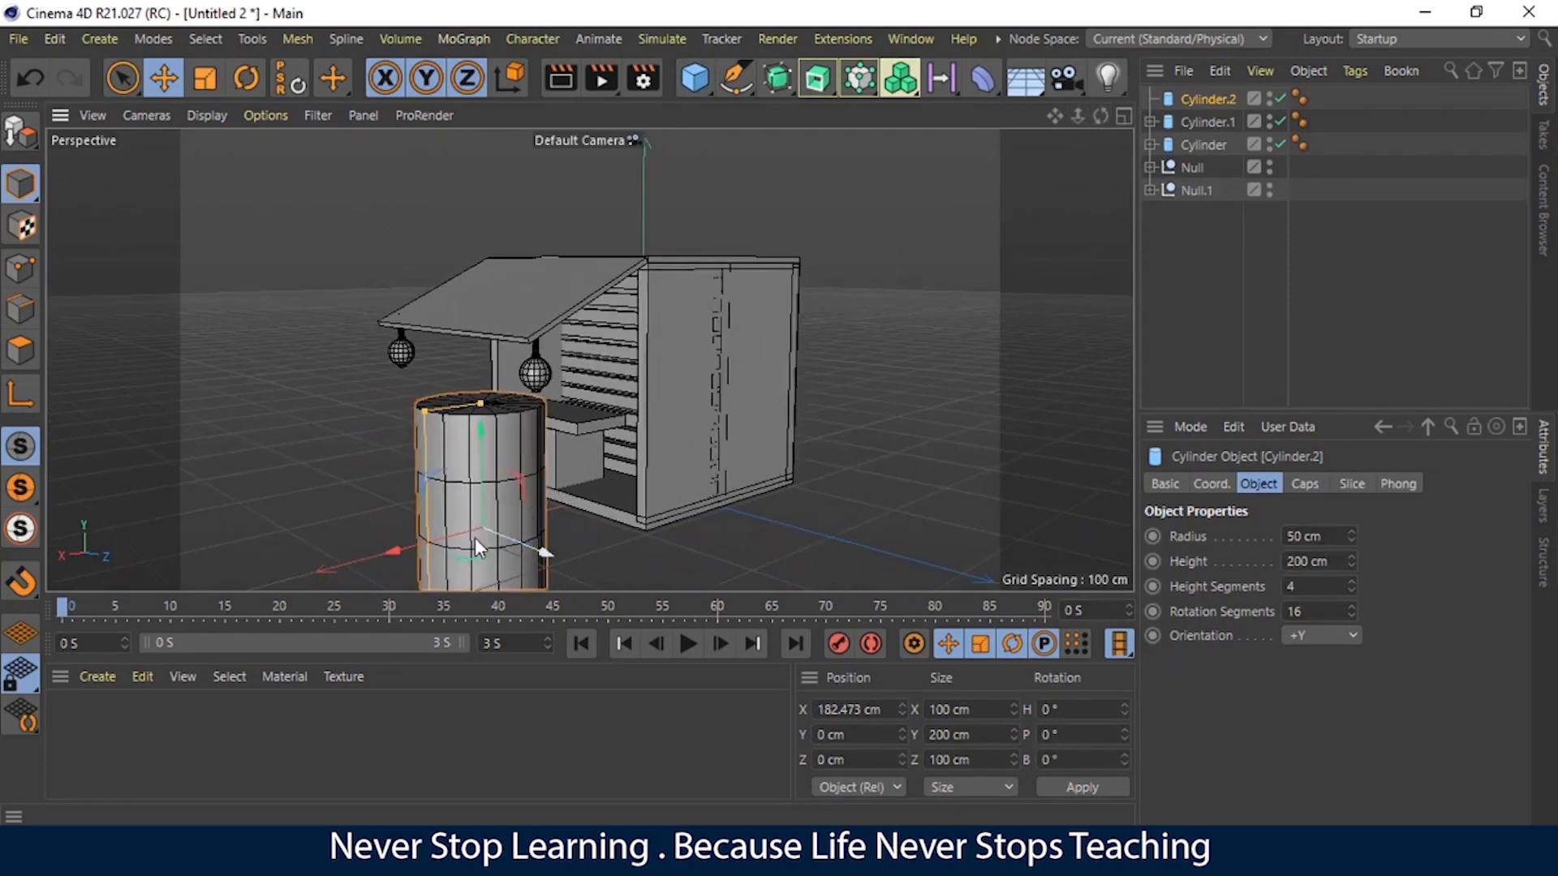
drag(437, 537, 396, 540)
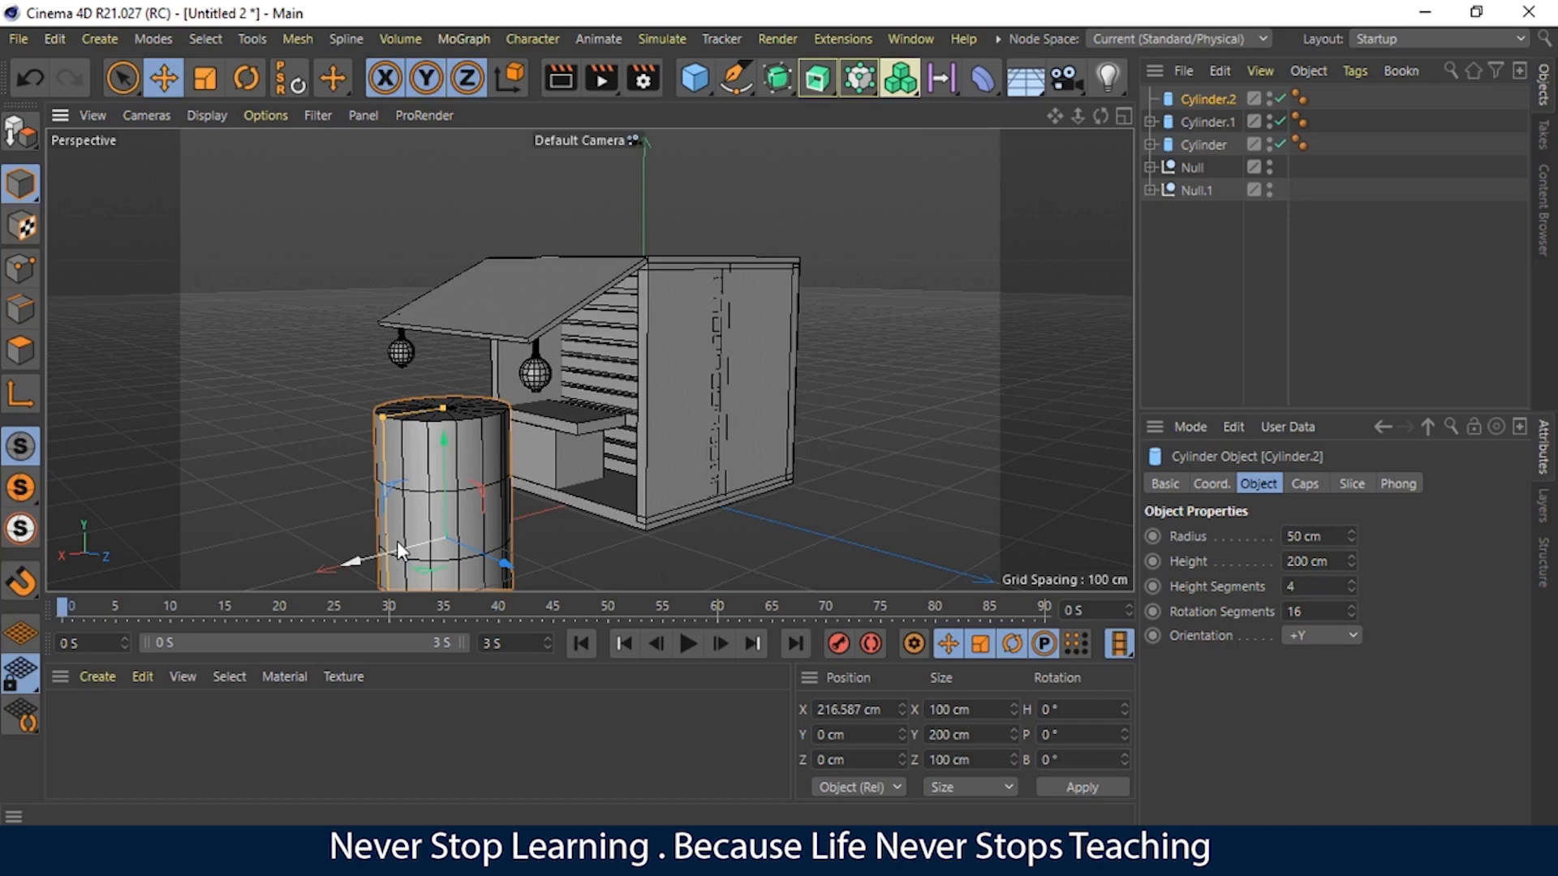
Step: Flatten and shrink the cylinder into a disc about 43 cm wide and 7 cm high
key(t)
drag(443, 451, 446, 539)
key(ctrl+z)
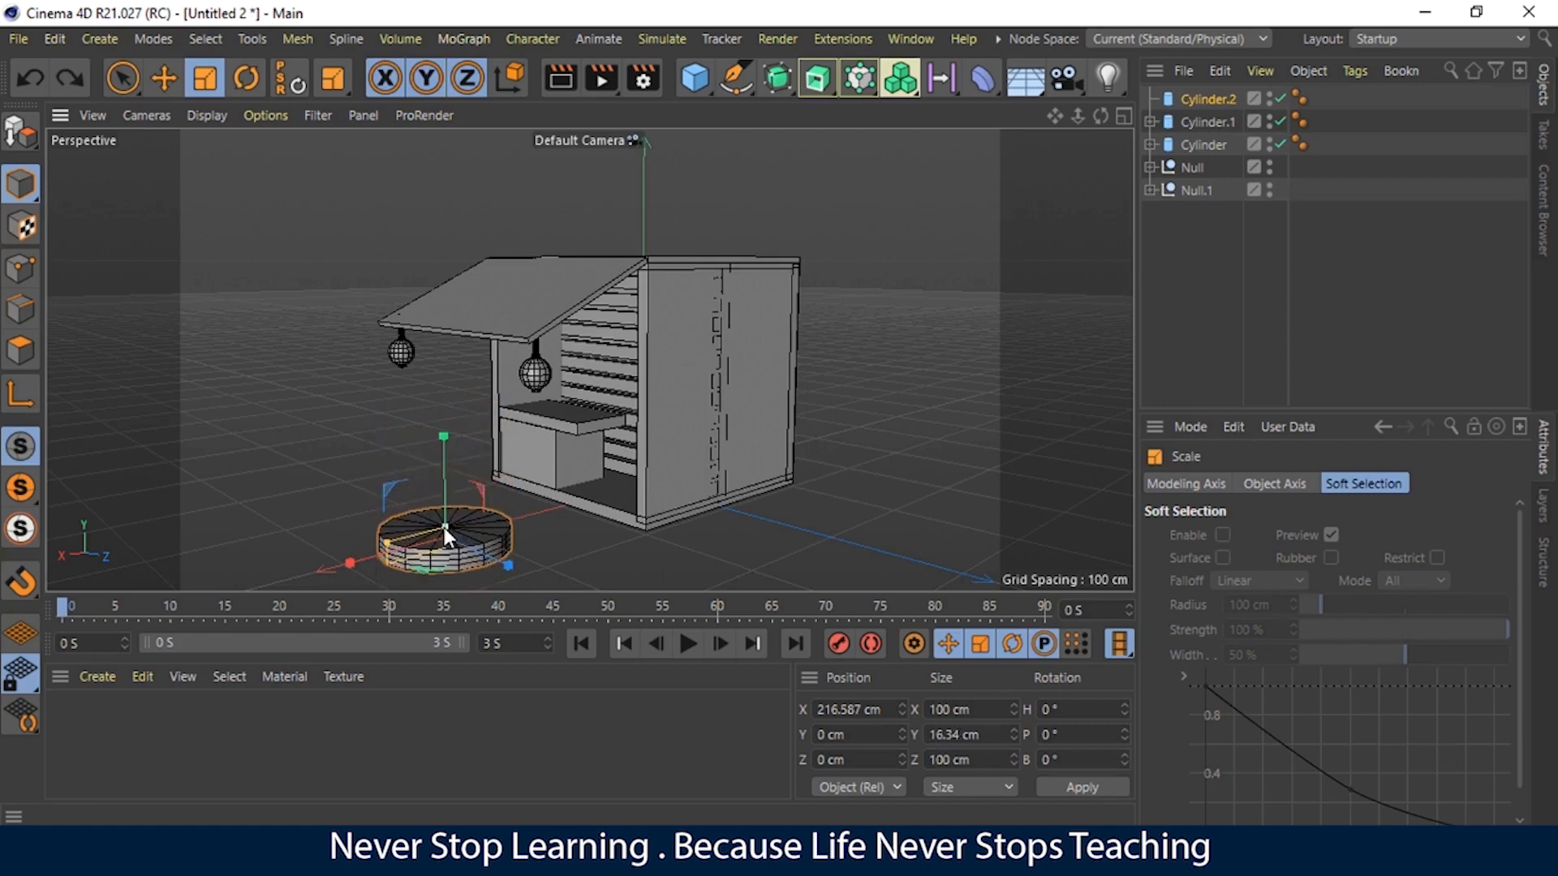
drag(353, 562, 407, 553)
click(518, 507)
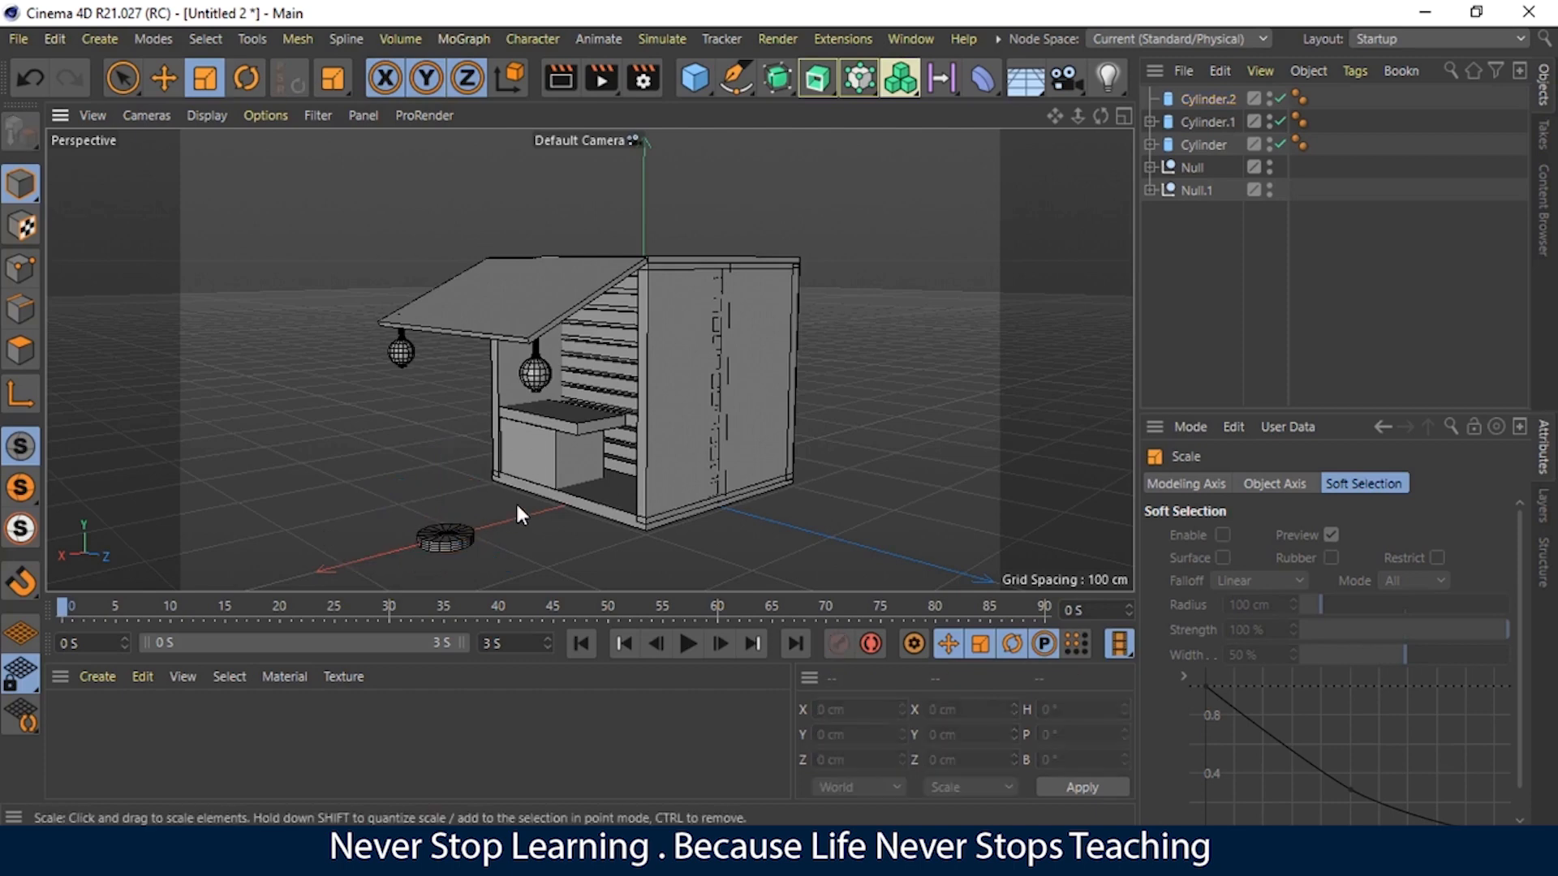
Step: Raise the disc and bring it closer to the restaurant, at about 163 cm X and 72 cm Y
drag(1100, 115, 1054, 117)
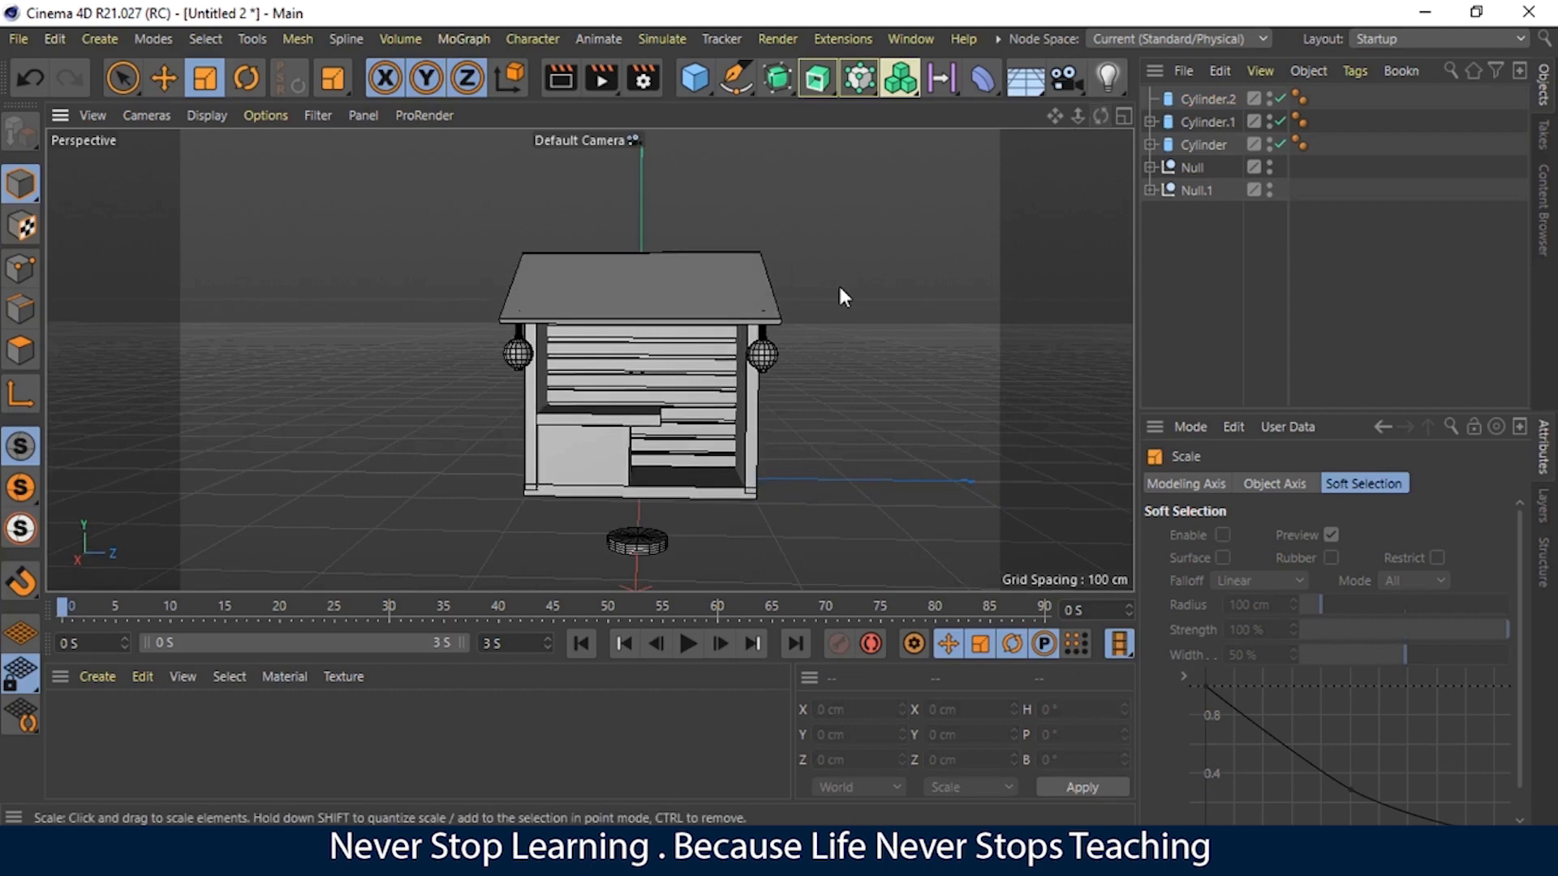
click(164, 76)
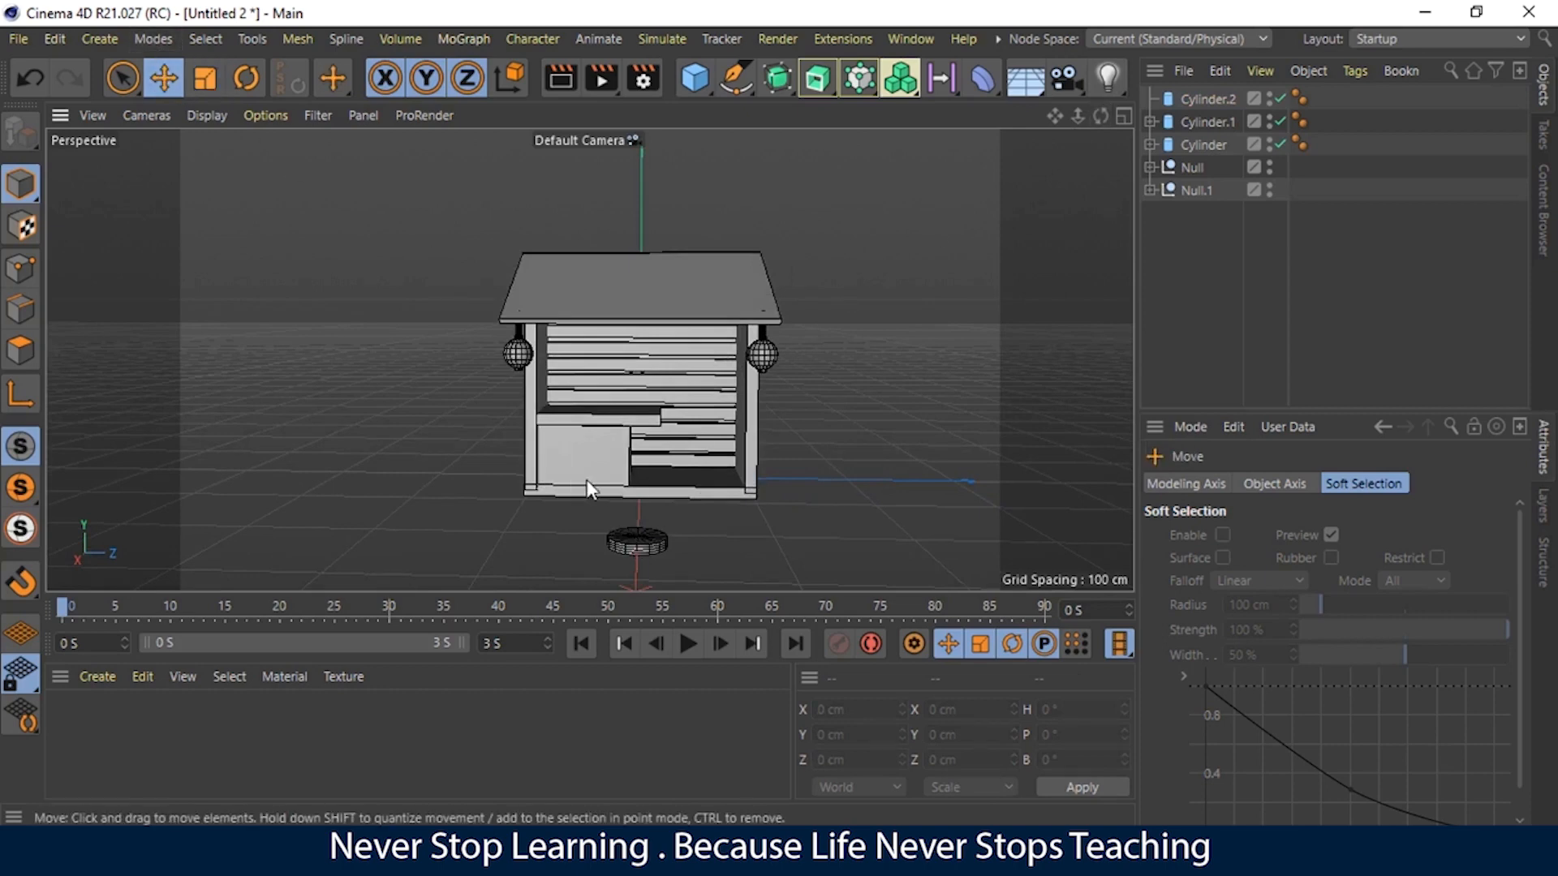
click(648, 546)
drag(634, 461, 643, 350)
drag(1100, 116, 424, 424)
drag(321, 452, 391, 453)
drag(468, 371, 473, 396)
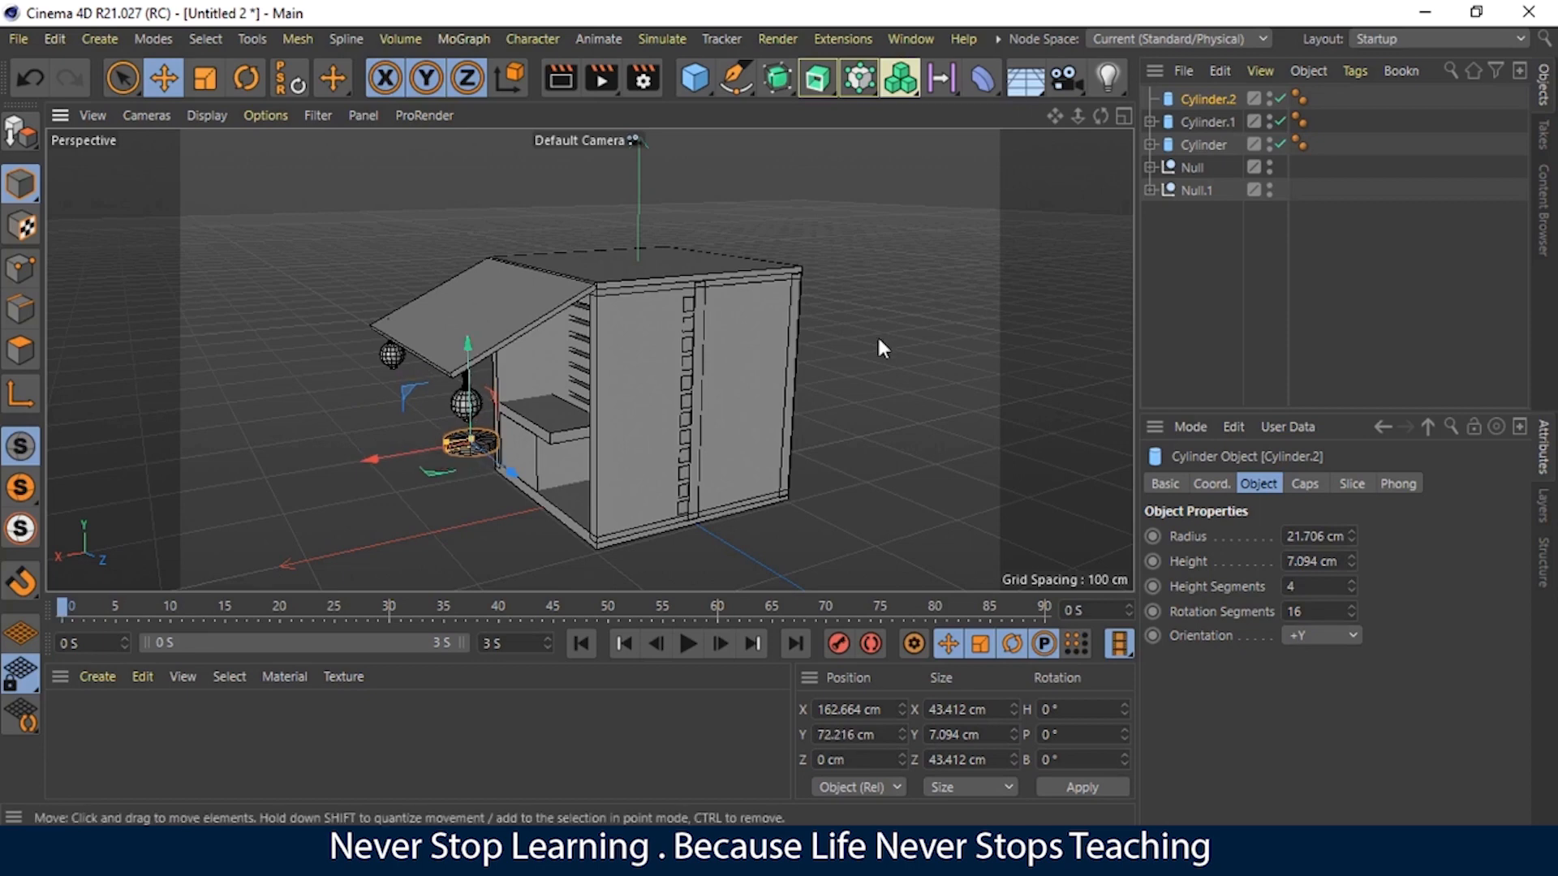
Step: Lower the disc to about 50 cm in Y and shift it to about -5 cm in Z
click(876, 334)
drag(1108, 115, 1026, 115)
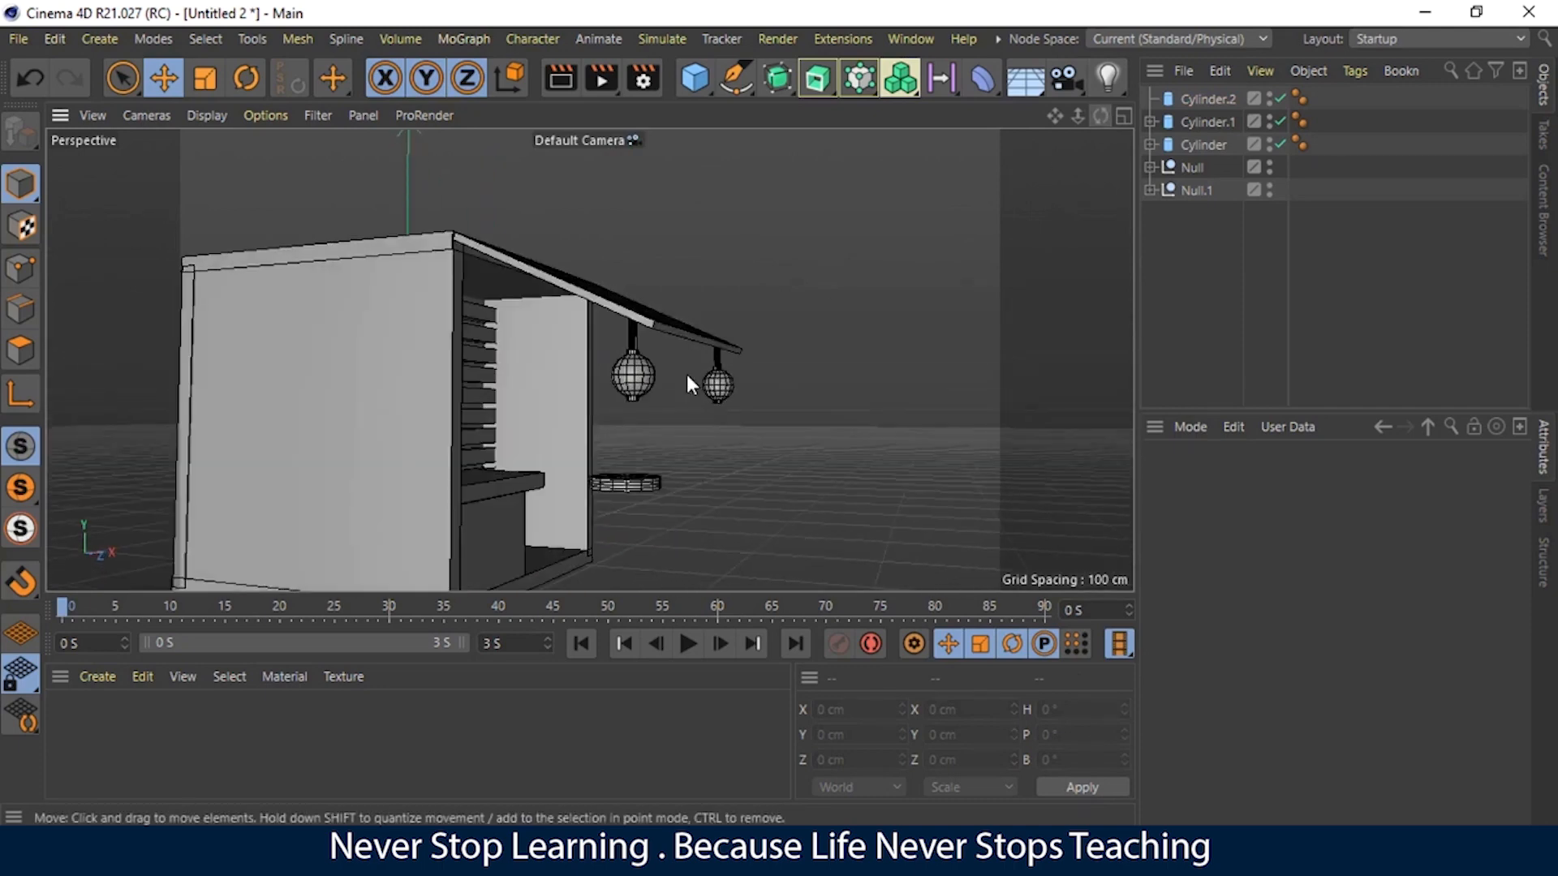
click(633, 481)
drag(625, 439, 621, 472)
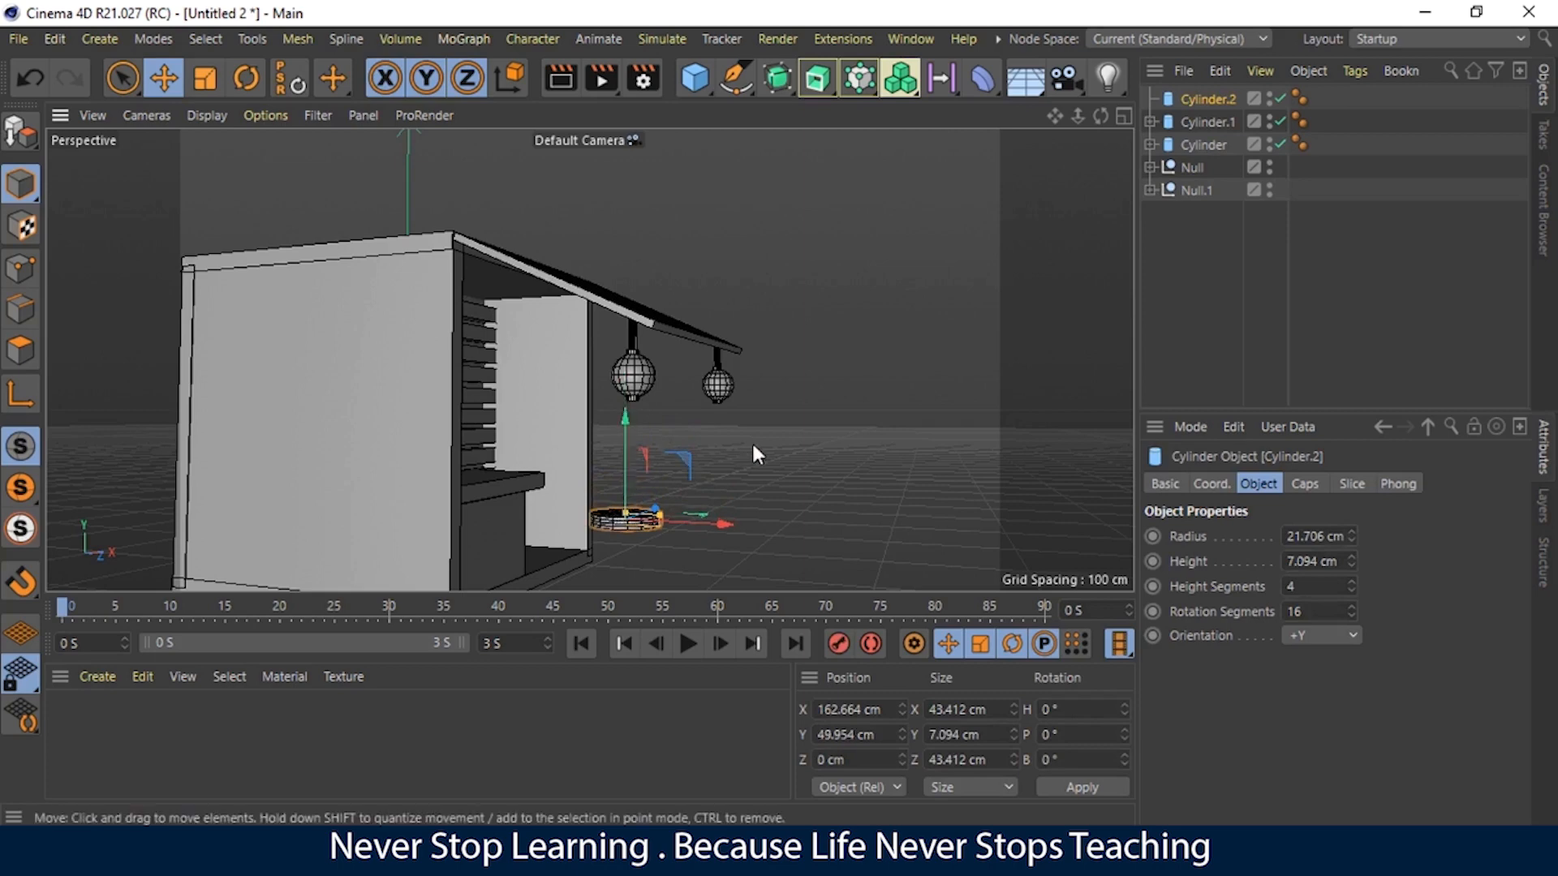
click(920, 266)
drag(1101, 116, 661, 387)
click(460, 527)
drag(543, 528, 519, 537)
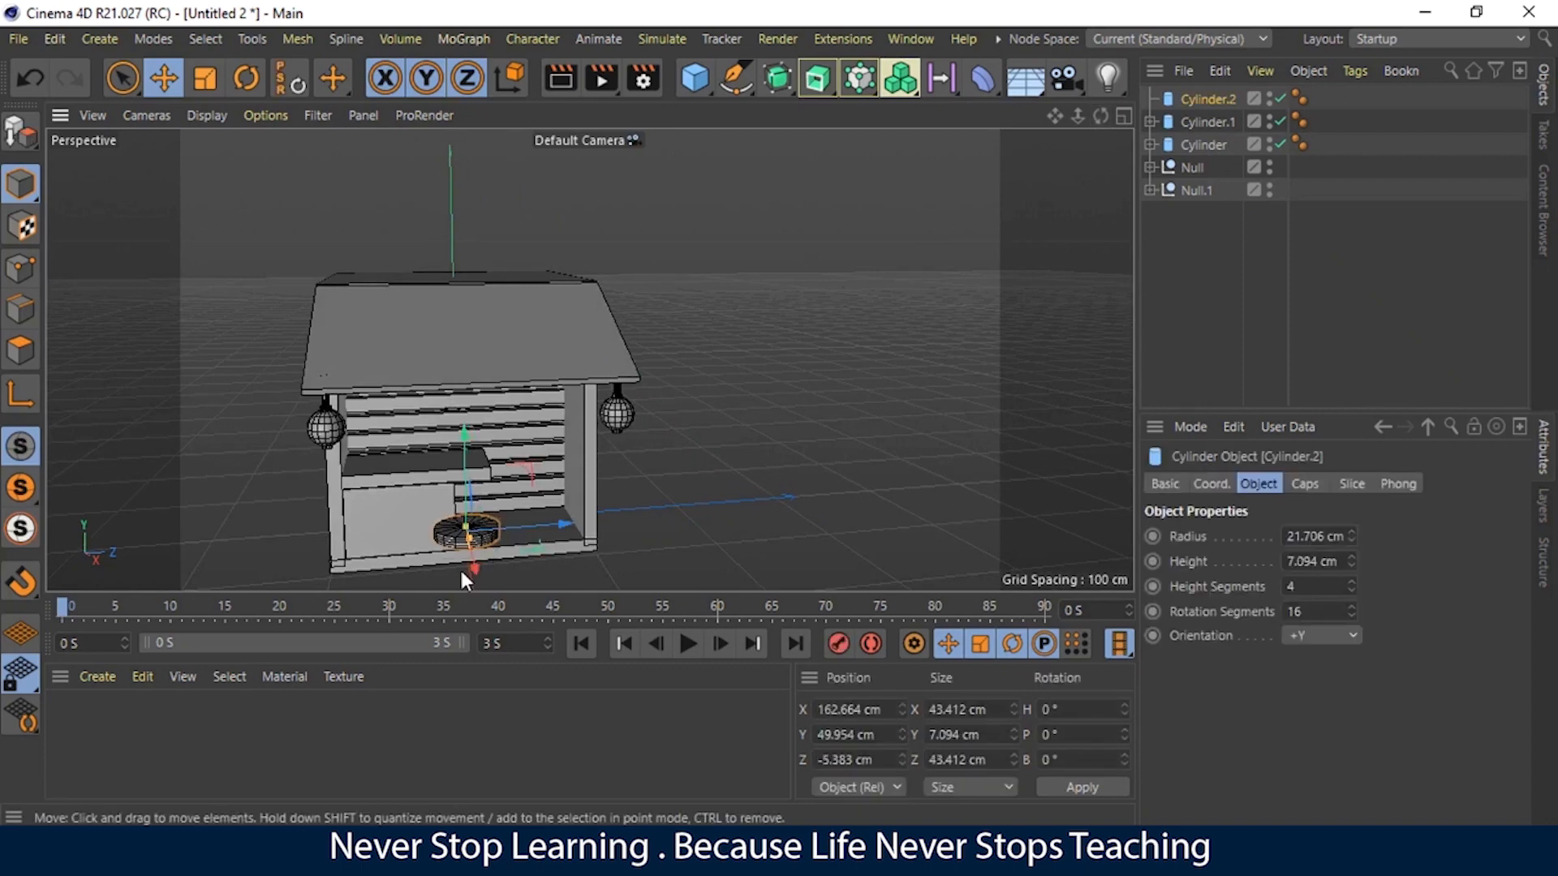
Step: Scale the disc down uniformly to about 31 cm wide and 5 cm high
key(t)
drag(475, 567, 475, 558)
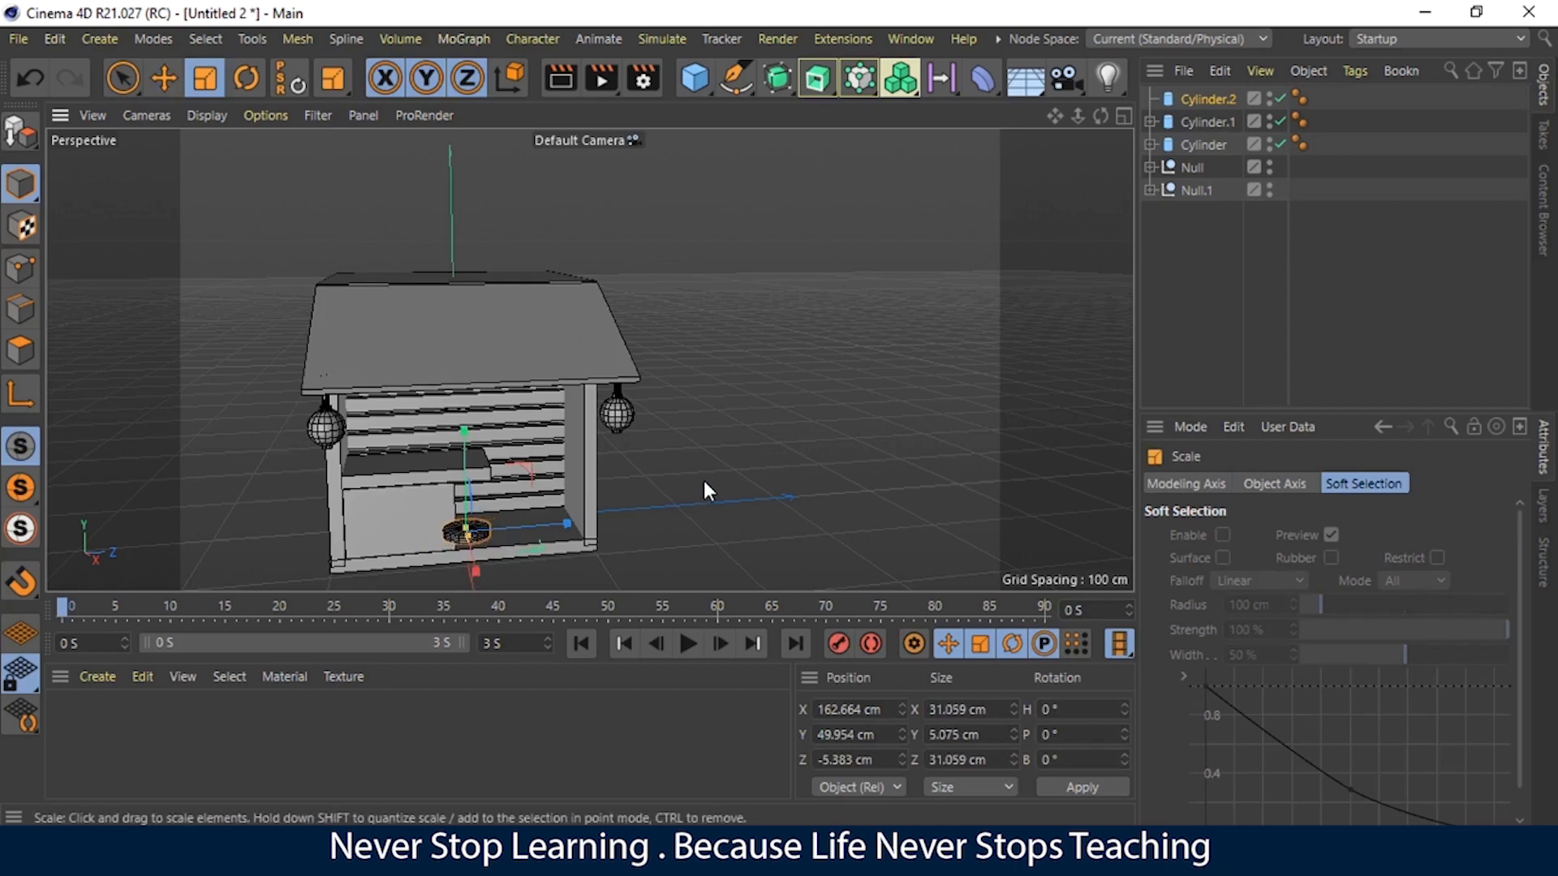
click(703, 481)
Step: Move the disc near the table in the front view, to about 123 cm X and 60 cm Y
drag(1091, 115, 941, 126)
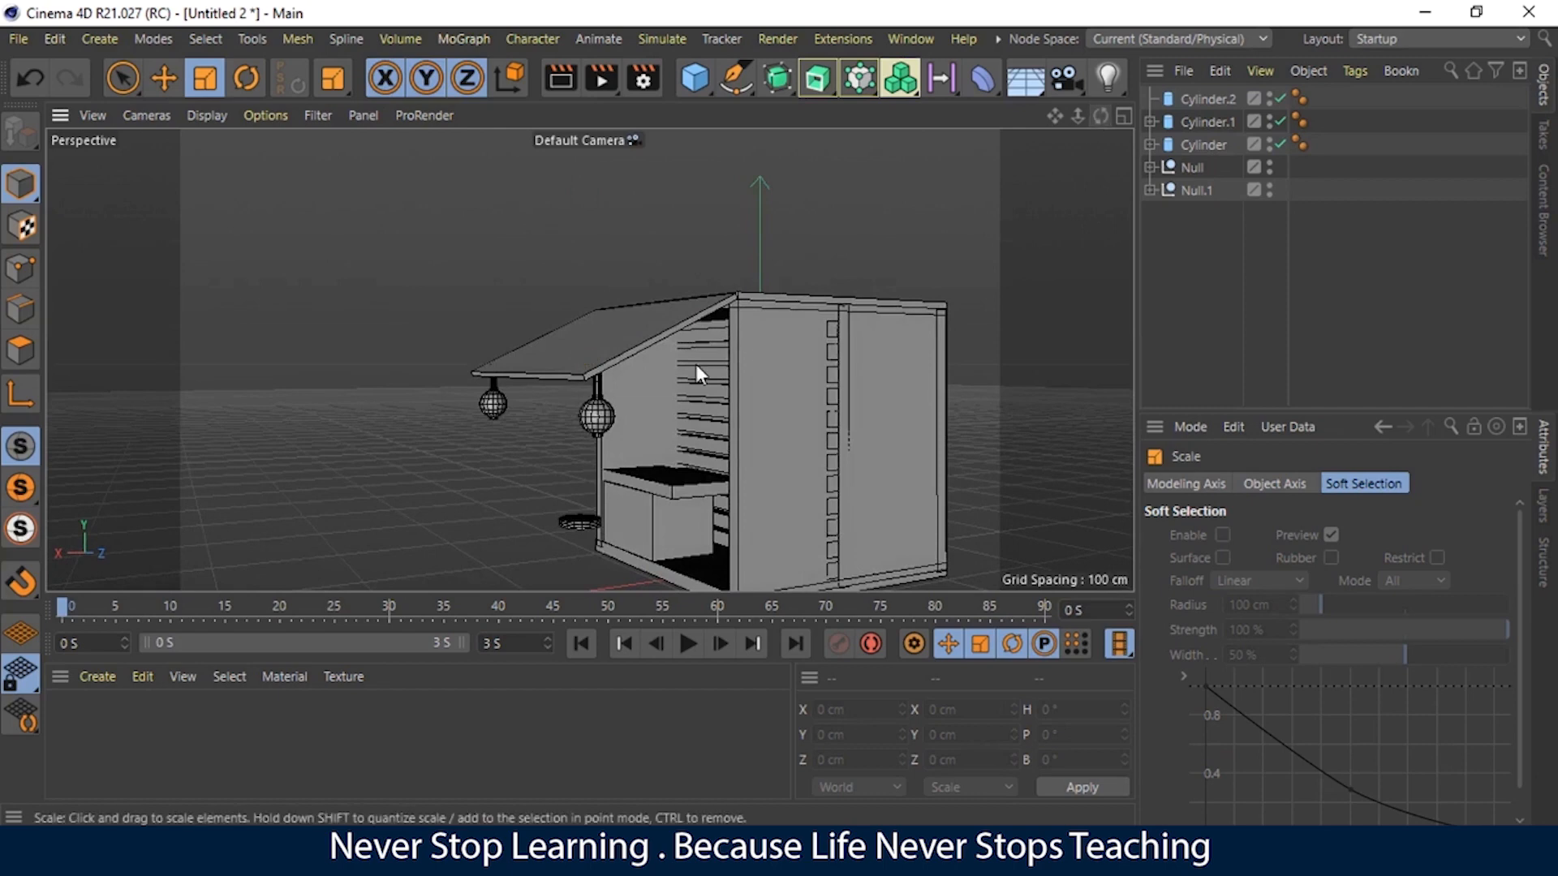
click(584, 523)
drag(1100, 116, 1064, 123)
click(1123, 115)
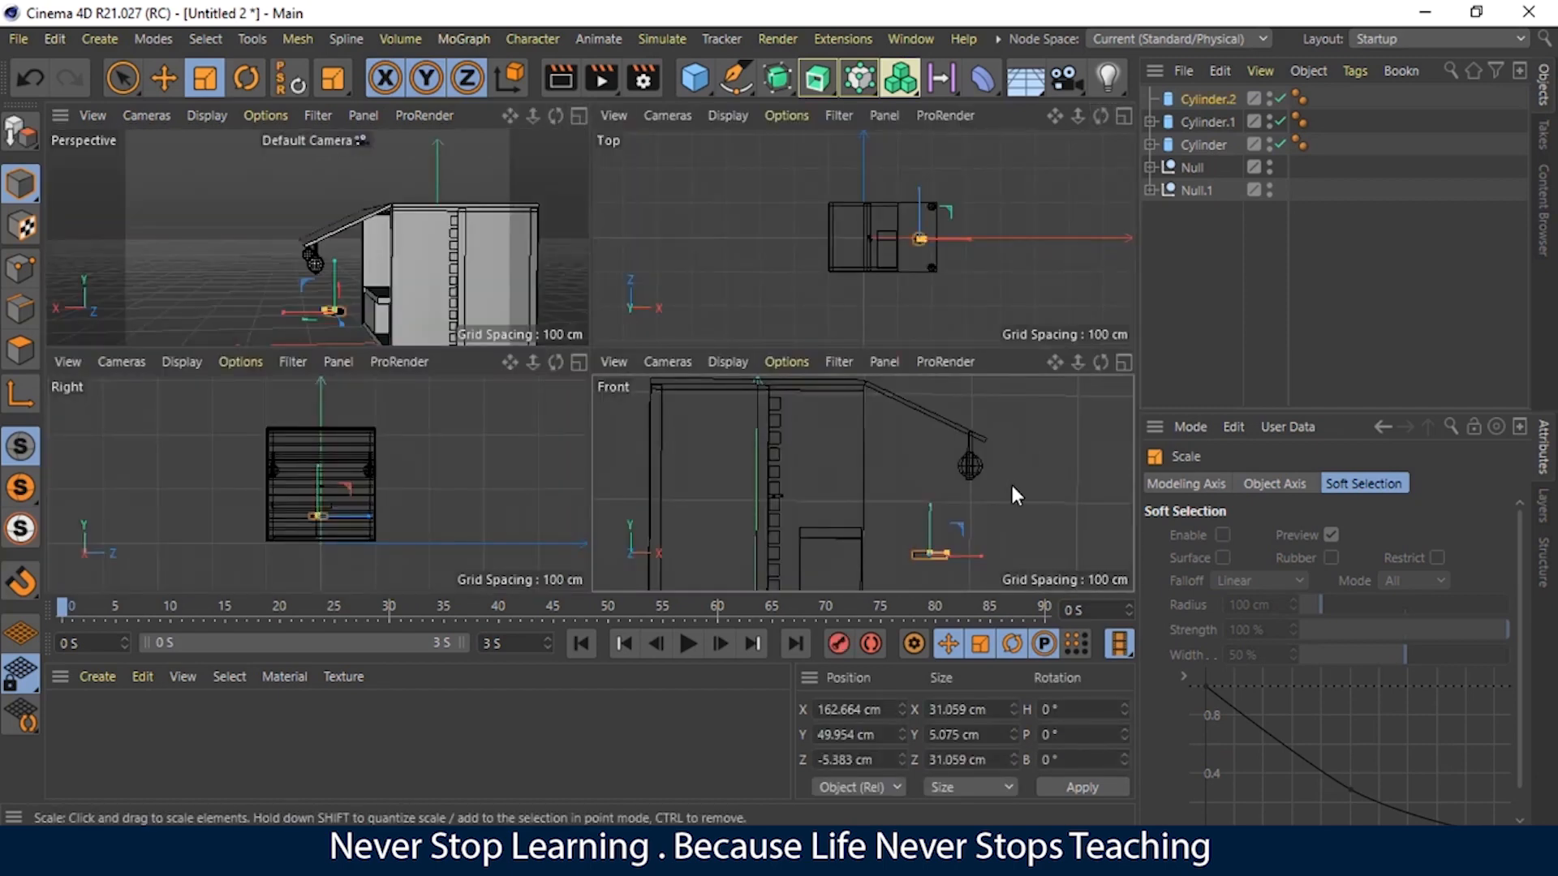
click(1010, 481)
click(1123, 361)
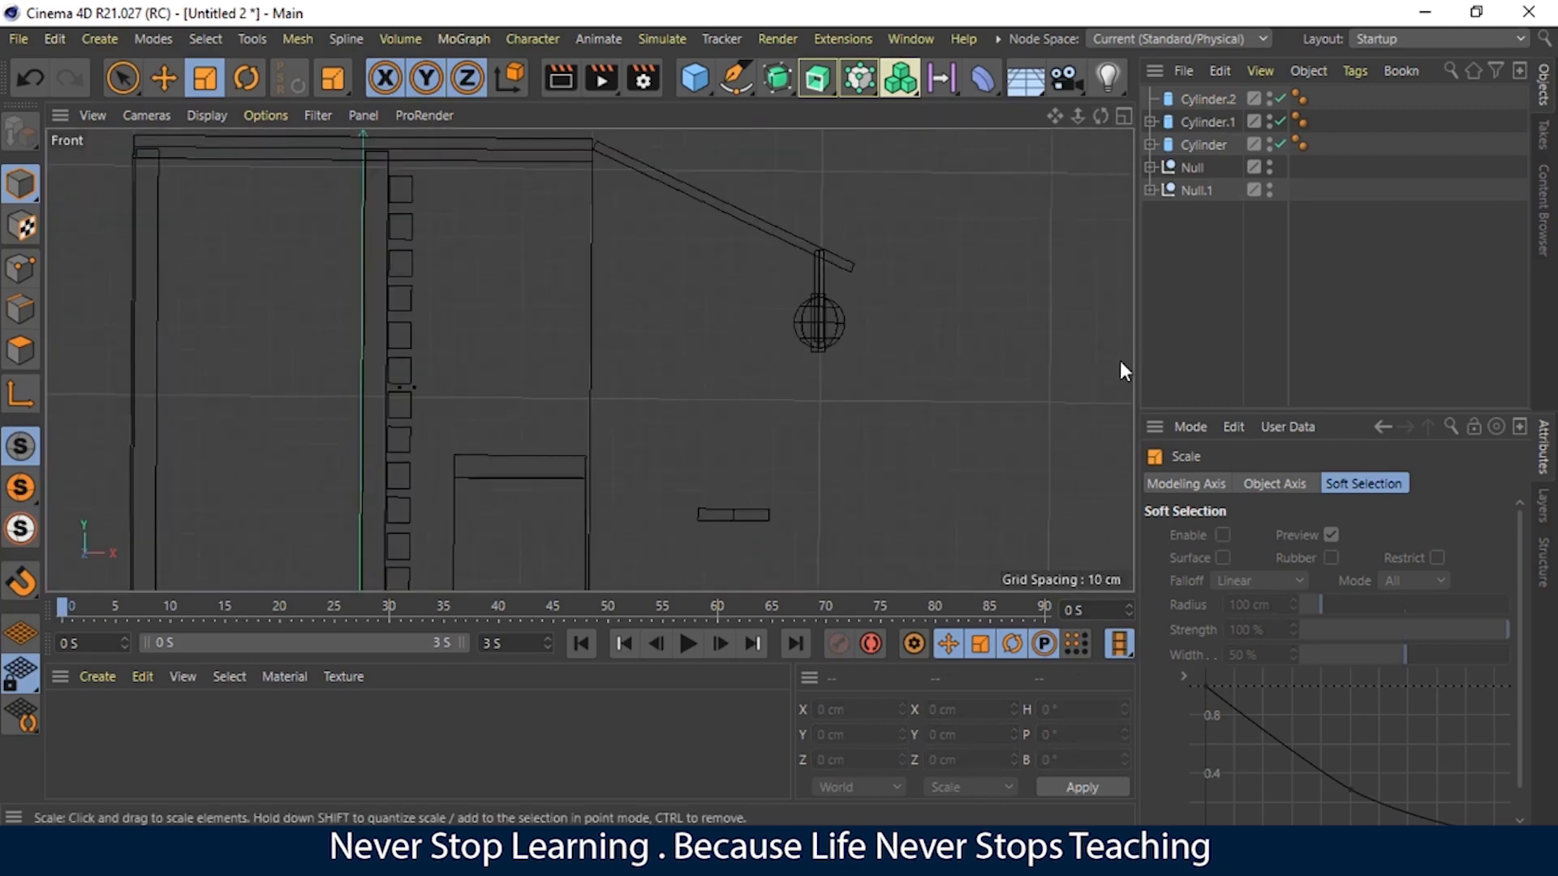
click(766, 514)
key(e)
drag(823, 511, 732, 509)
drag(641, 490, 641, 466)
Step: Widen the disc to a radius of about 17 cm and shift it to about 128 cm in X in the perspective view
click(1122, 115)
click(529, 266)
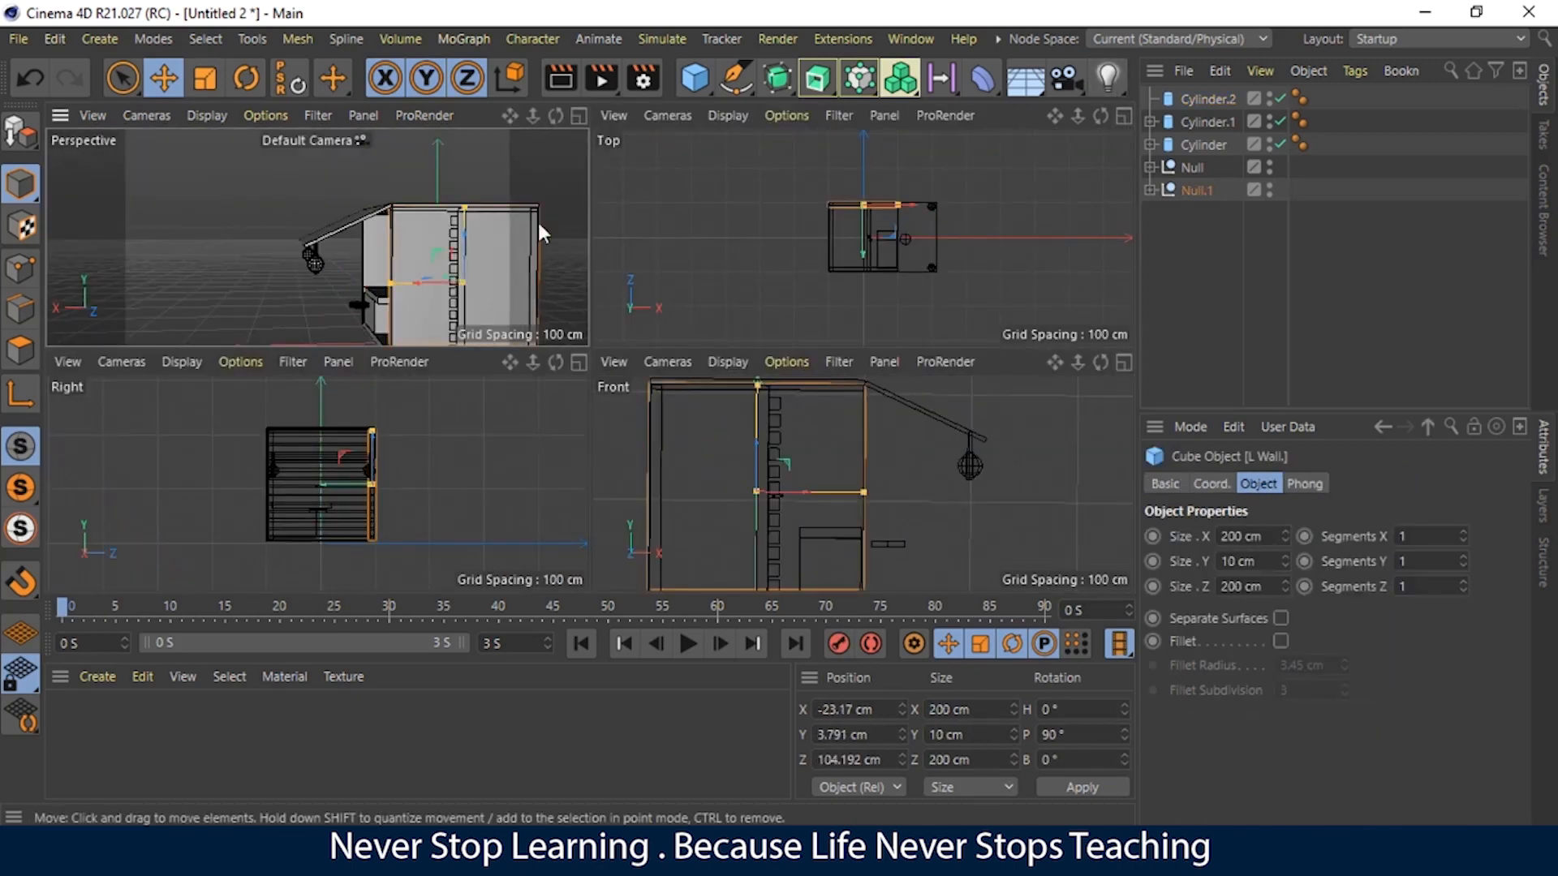
click(576, 117)
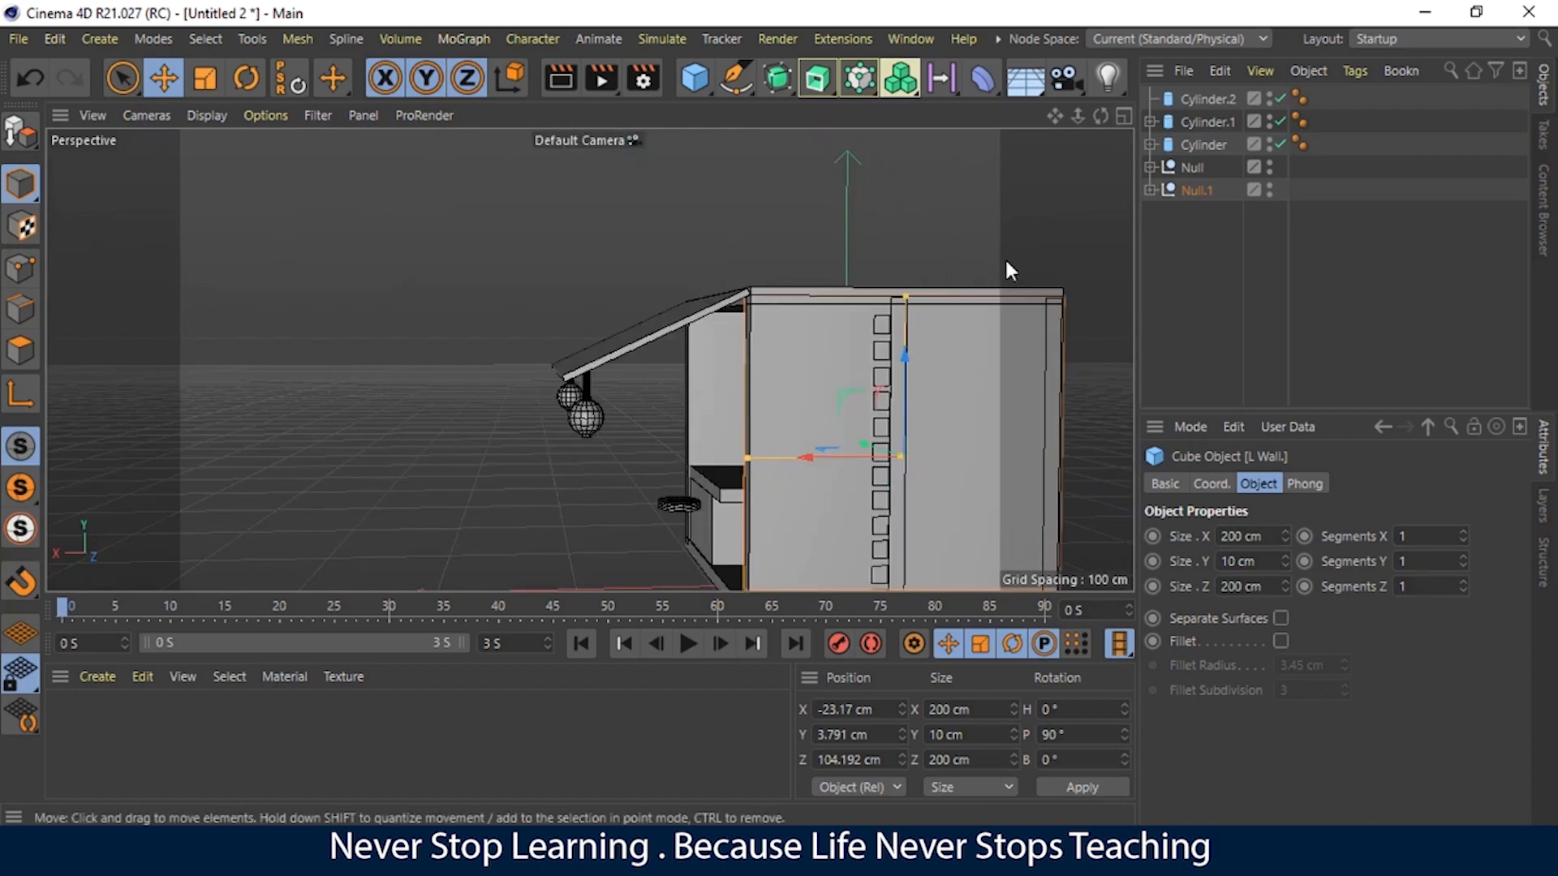
drag(1100, 116, 1031, 2)
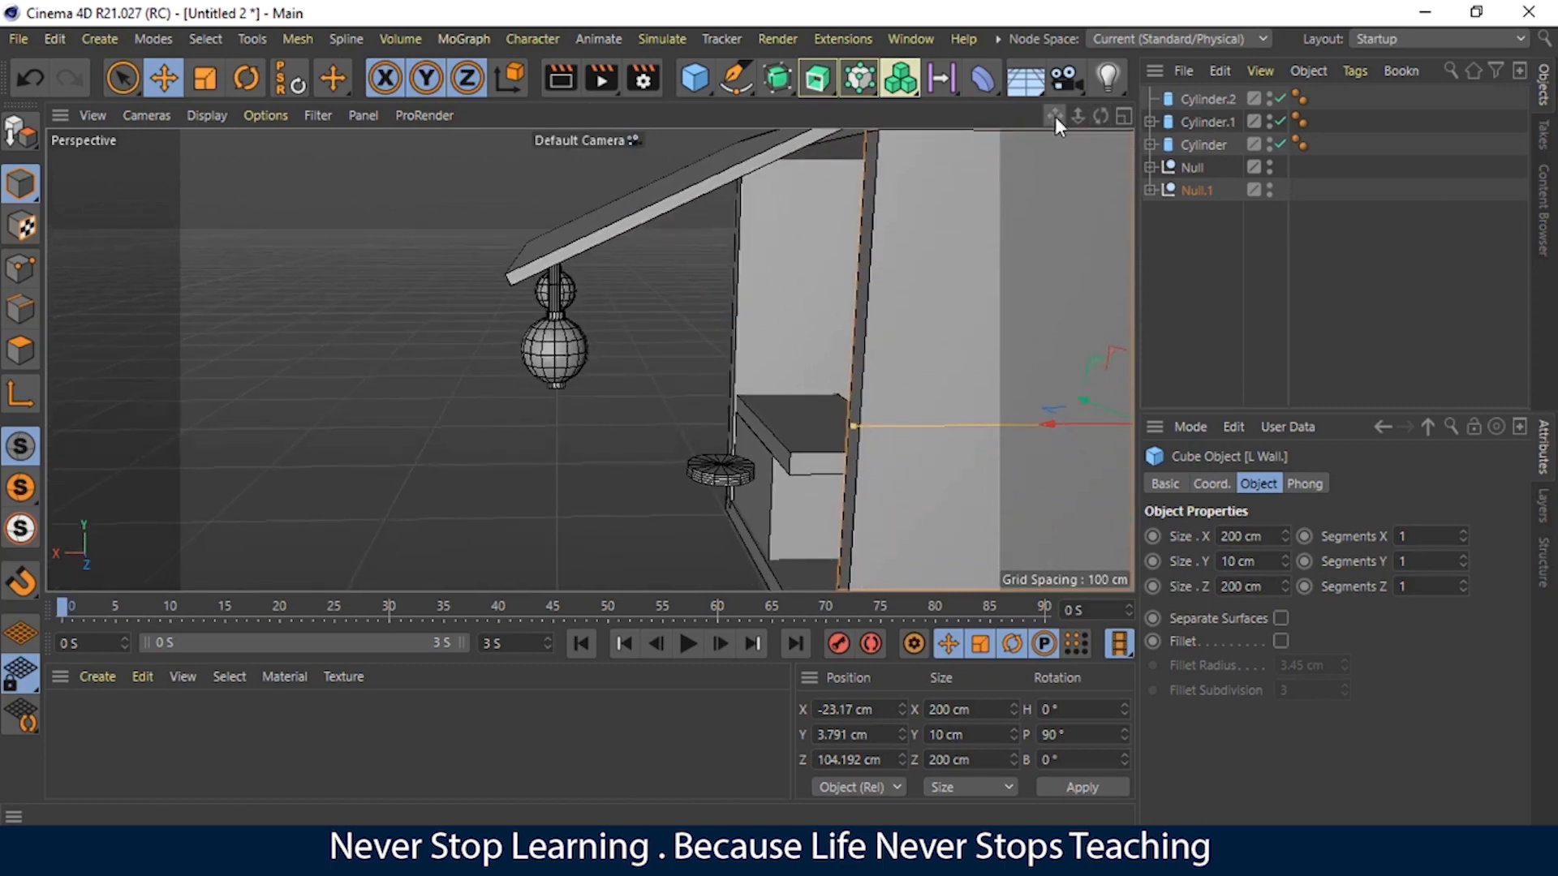
drag(1055, 116, 585, 357)
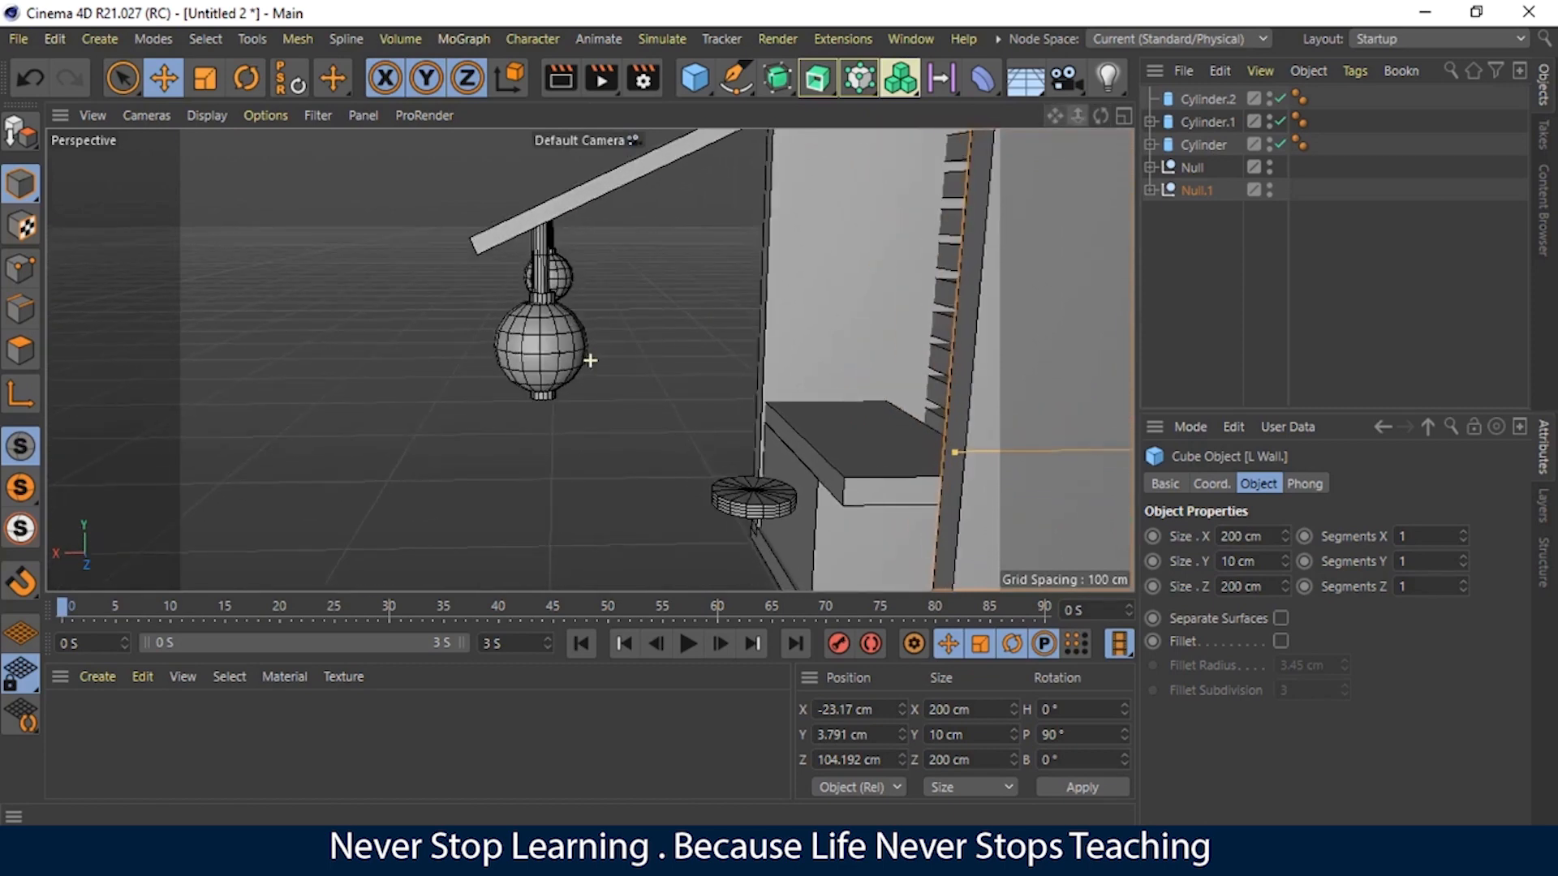
click(767, 485)
drag(713, 492, 710, 508)
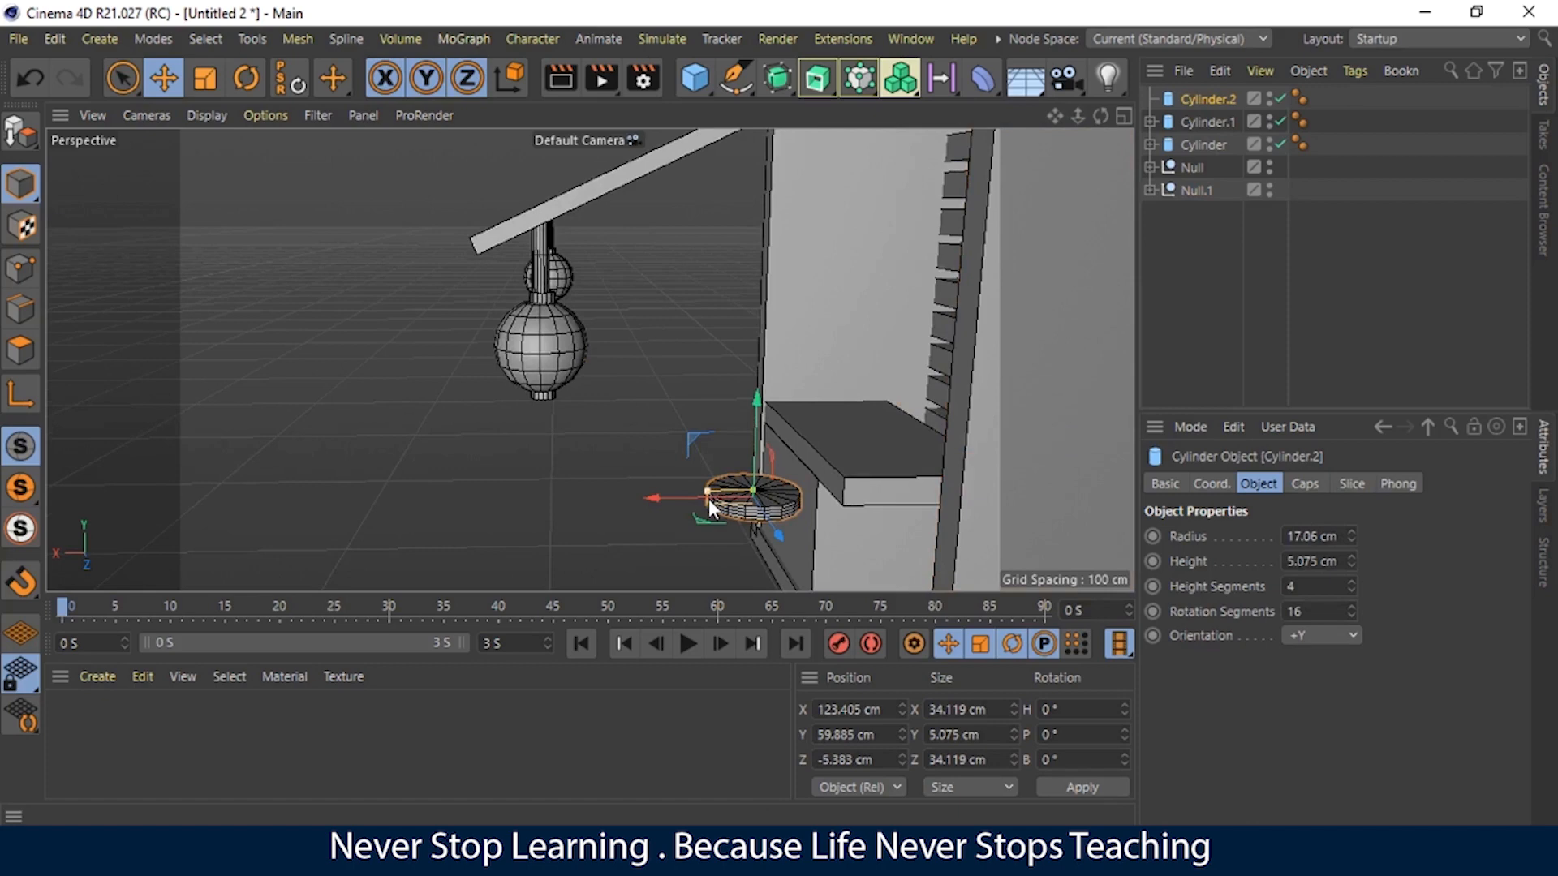
click(693, 416)
Step: Enable the fillet on the disc's caps
click(1202, 100)
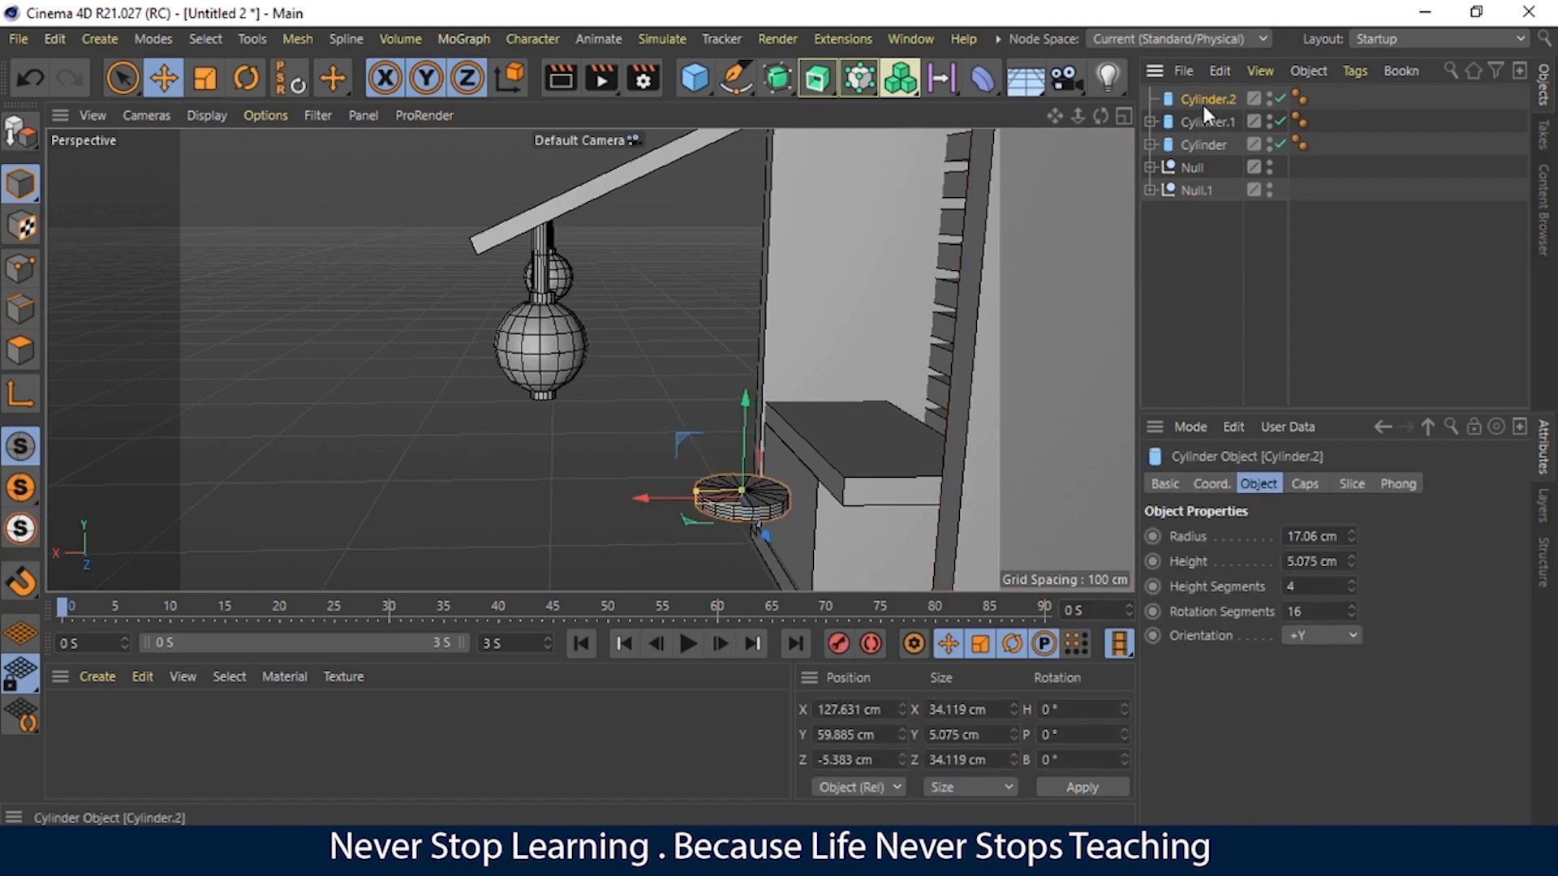
click(1311, 485)
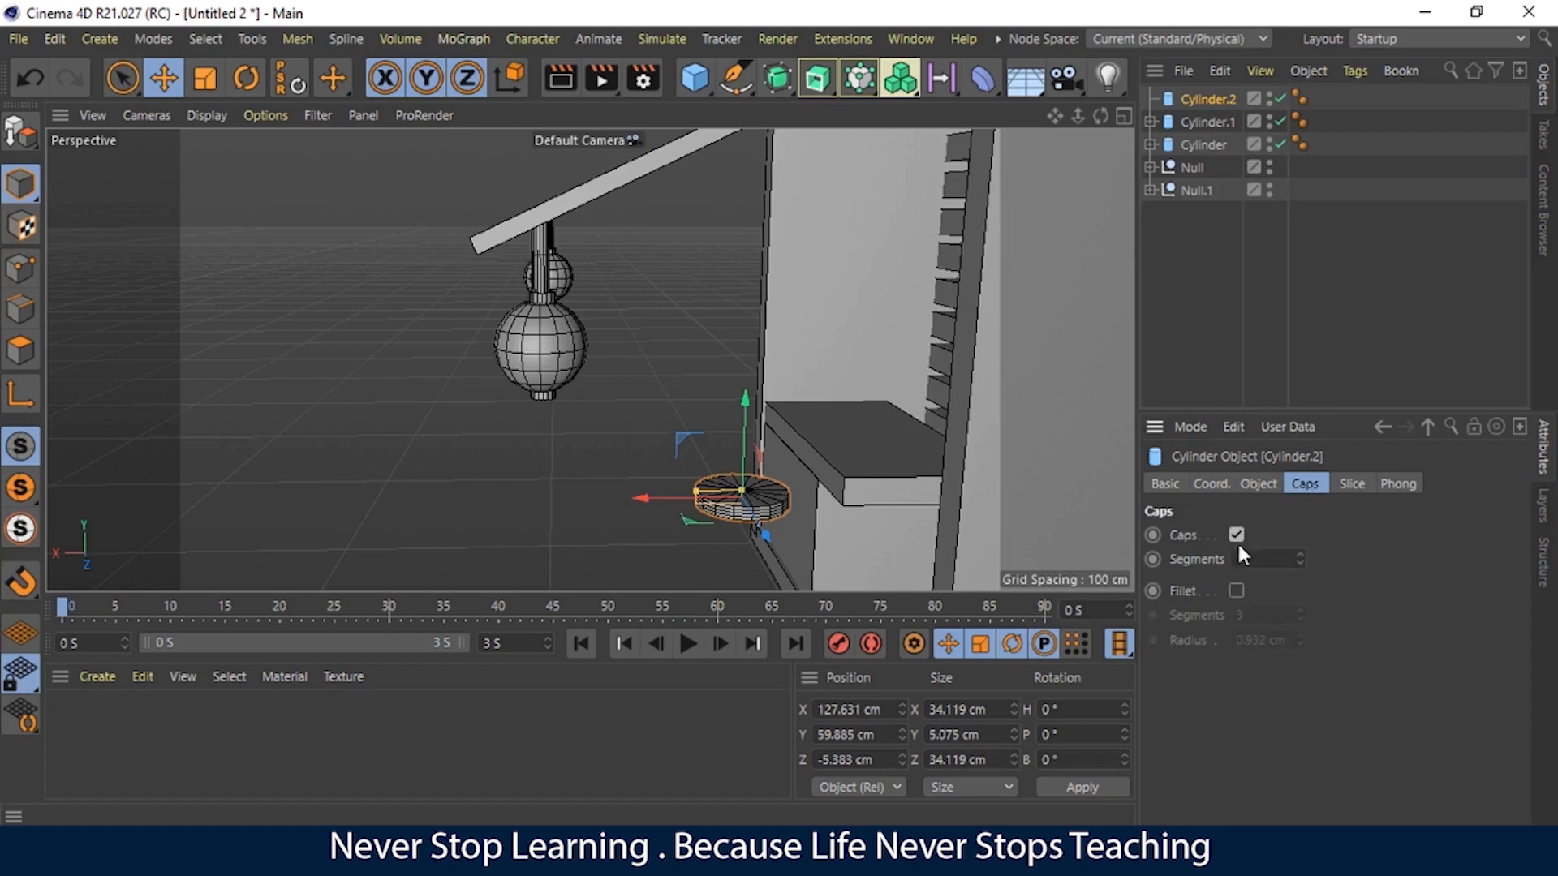
click(1235, 590)
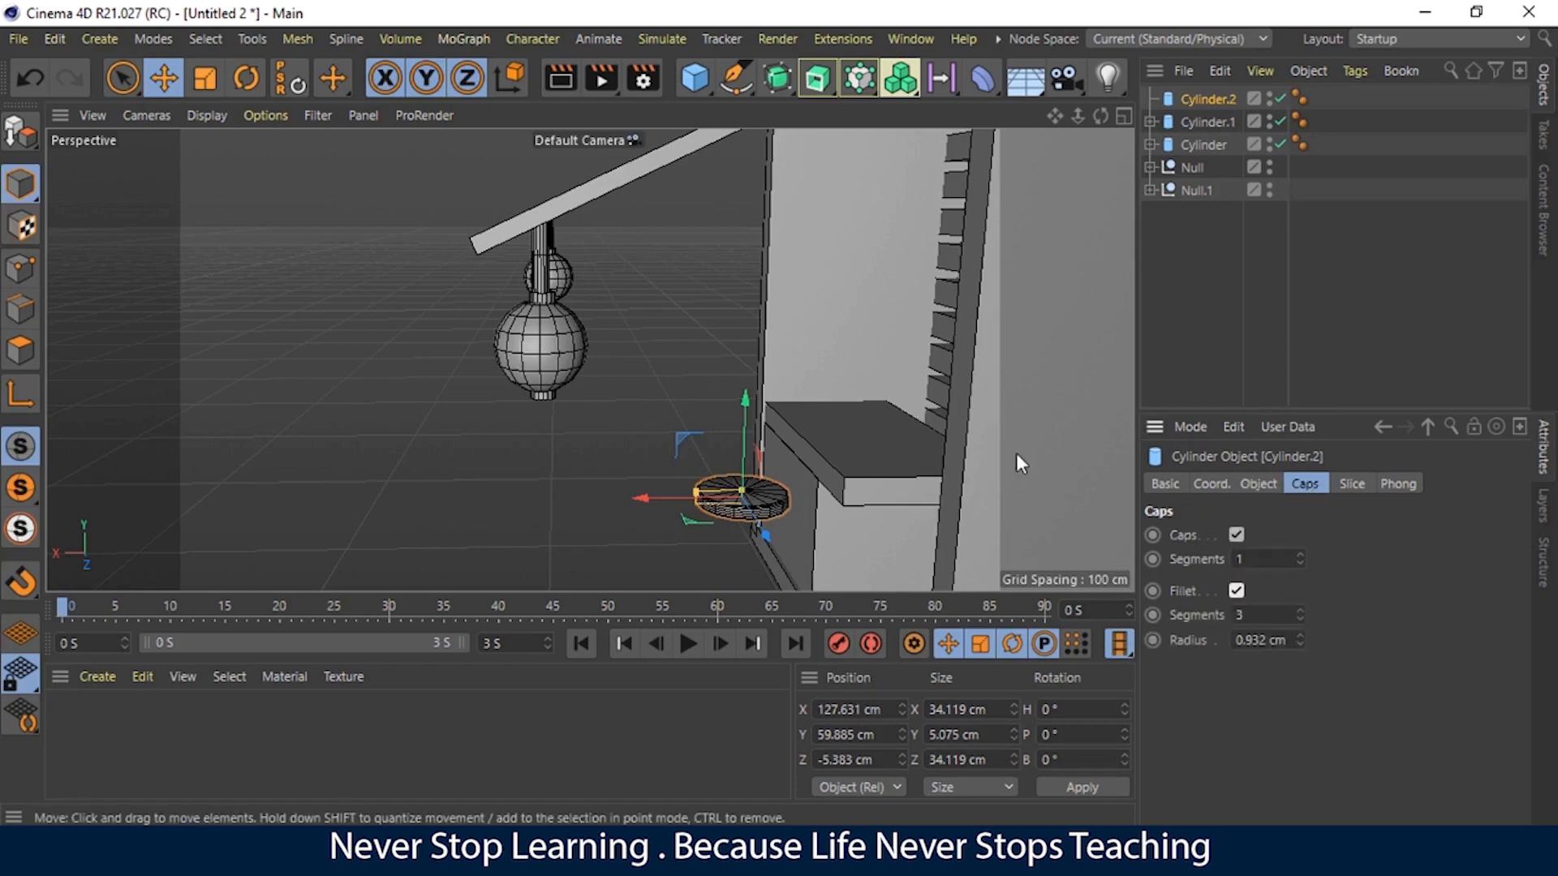
Step: Set the disc's cap fillet to 2 segments with a radius of about 0.54 cm
drag(1101, 116, 1180, 116)
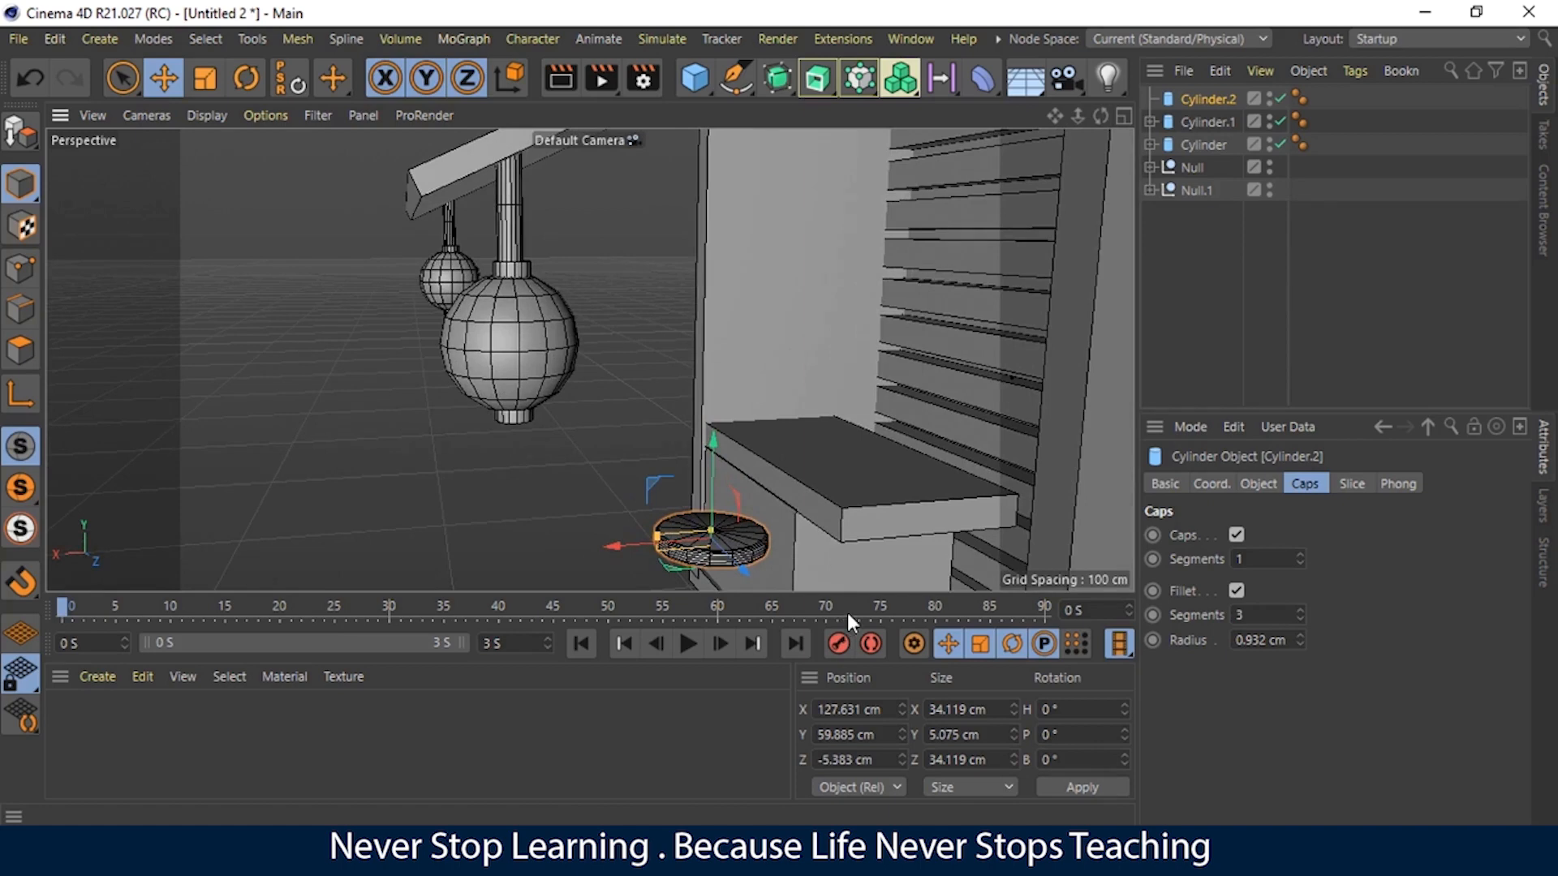
click(1300, 609)
click(1301, 618)
click(1300, 618)
click(1300, 618)
click(1301, 619)
click(1300, 610)
click(1300, 610)
click(1300, 610)
click(1300, 610)
click(1300, 618)
click(1300, 619)
click(1300, 619)
drag(1295, 641, 1298, 631)
click(1299, 642)
click(1300, 642)
click(1300, 632)
click(1300, 642)
Step: Duplicate the disc and disable the cap fillet on the copy
mouse_move(1094, 115)
mouse_down()
mouse_move(1069, 117)
mouse_move(1095, 115)
mouse_up()
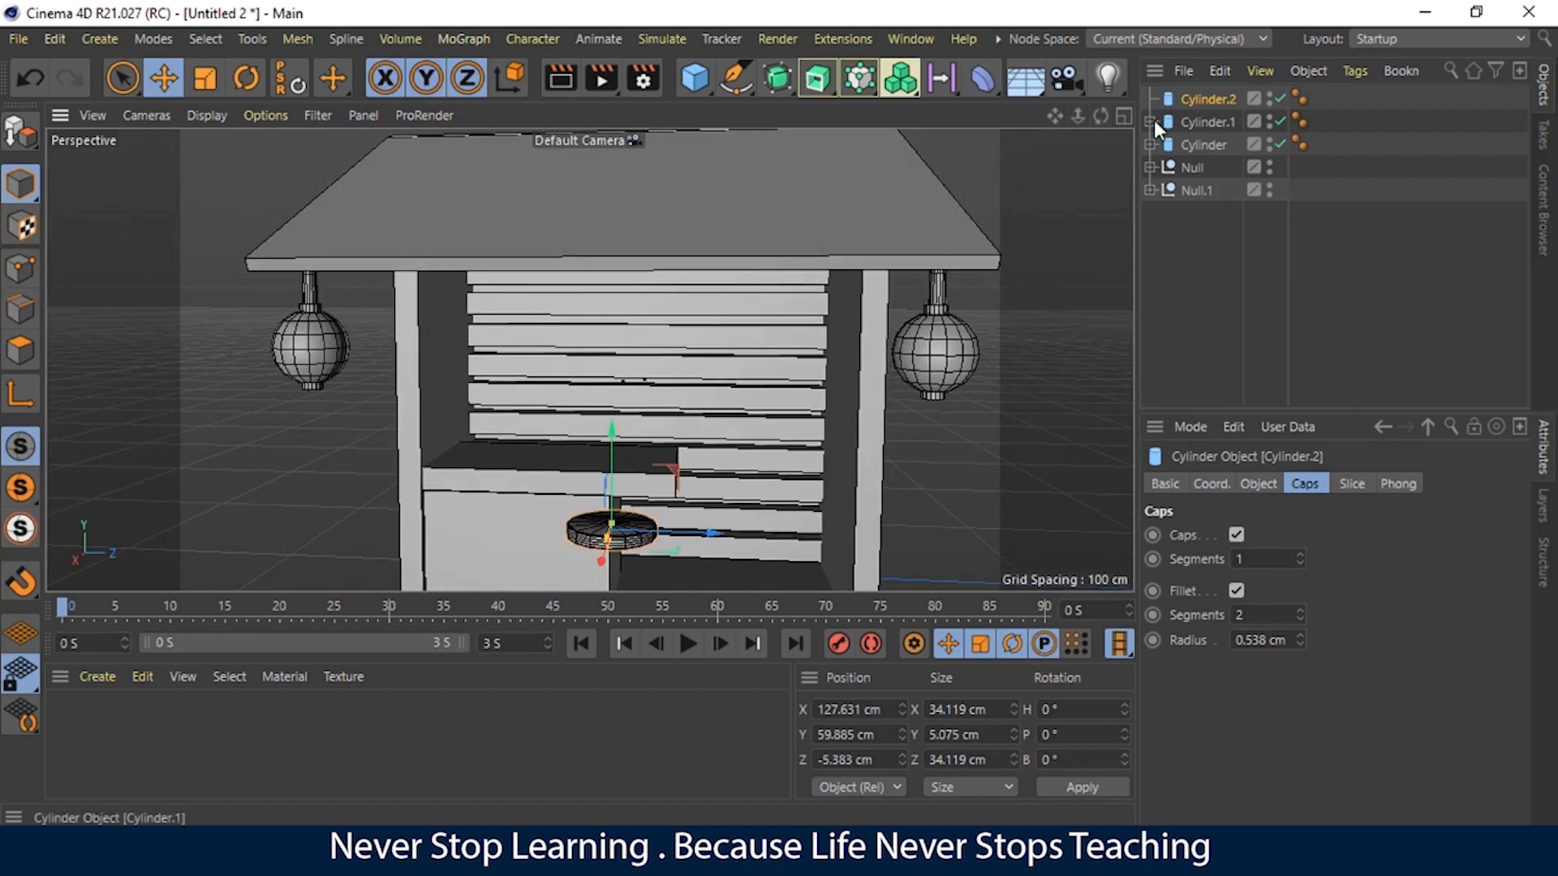
ctrl+drag(1189, 104, 1187, 87)
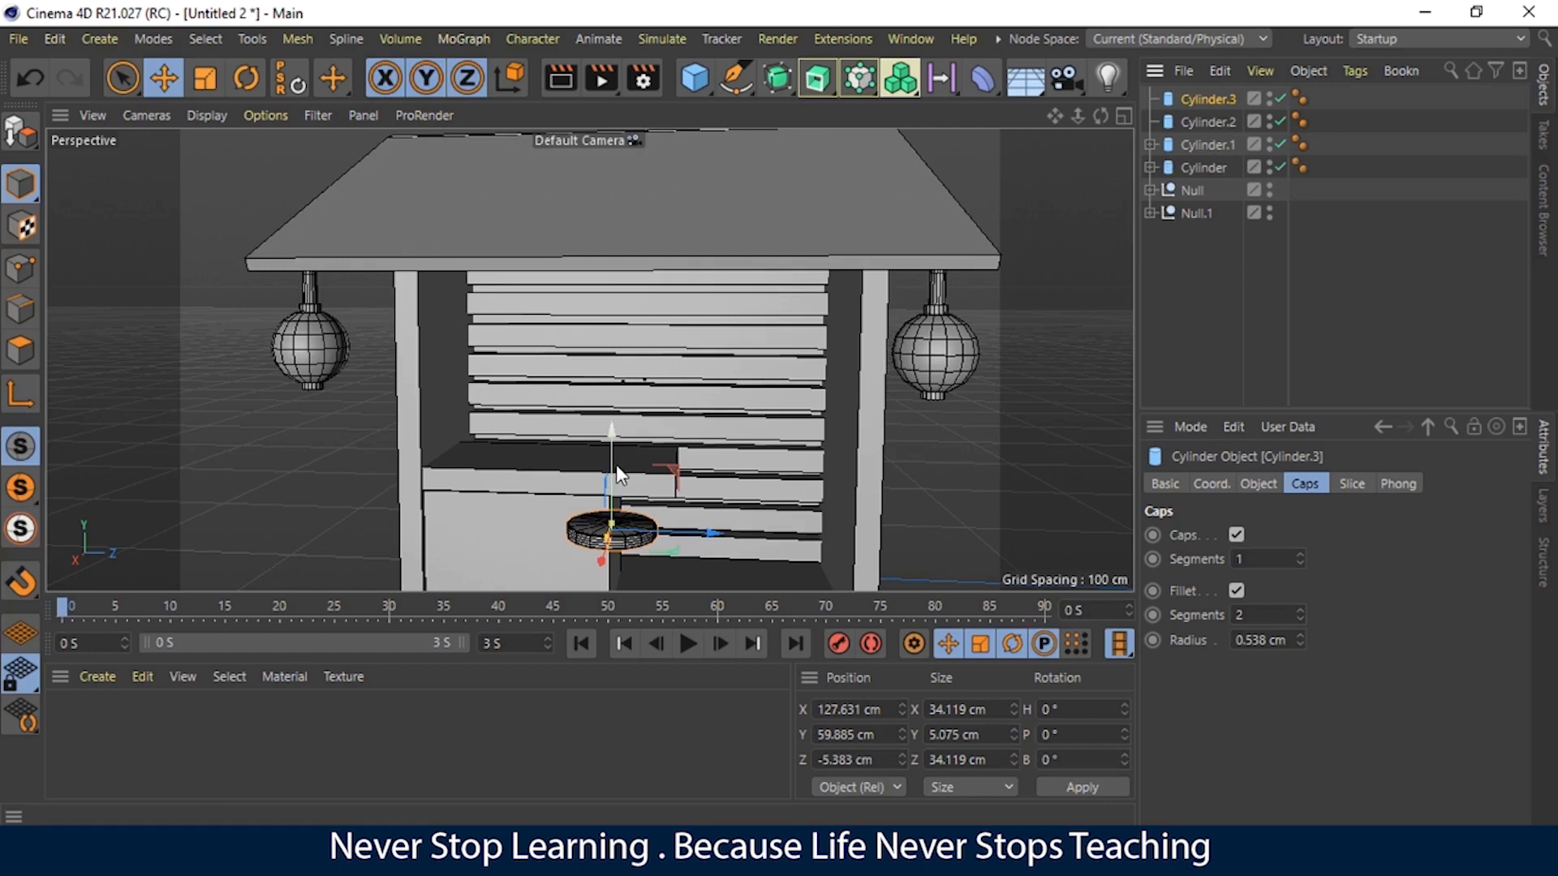
key(t)
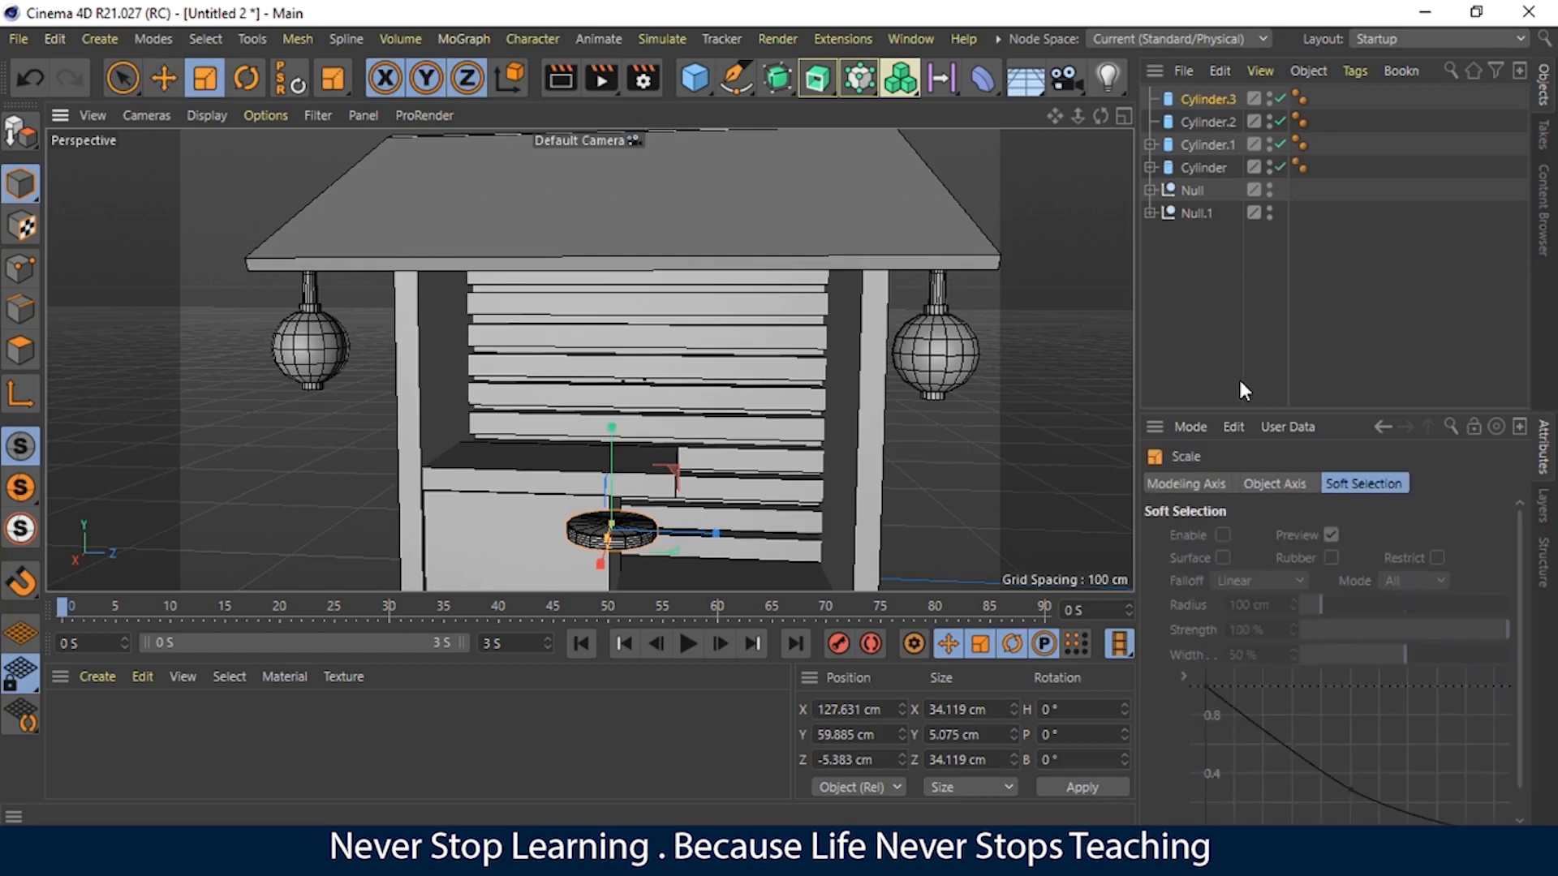
click(1201, 101)
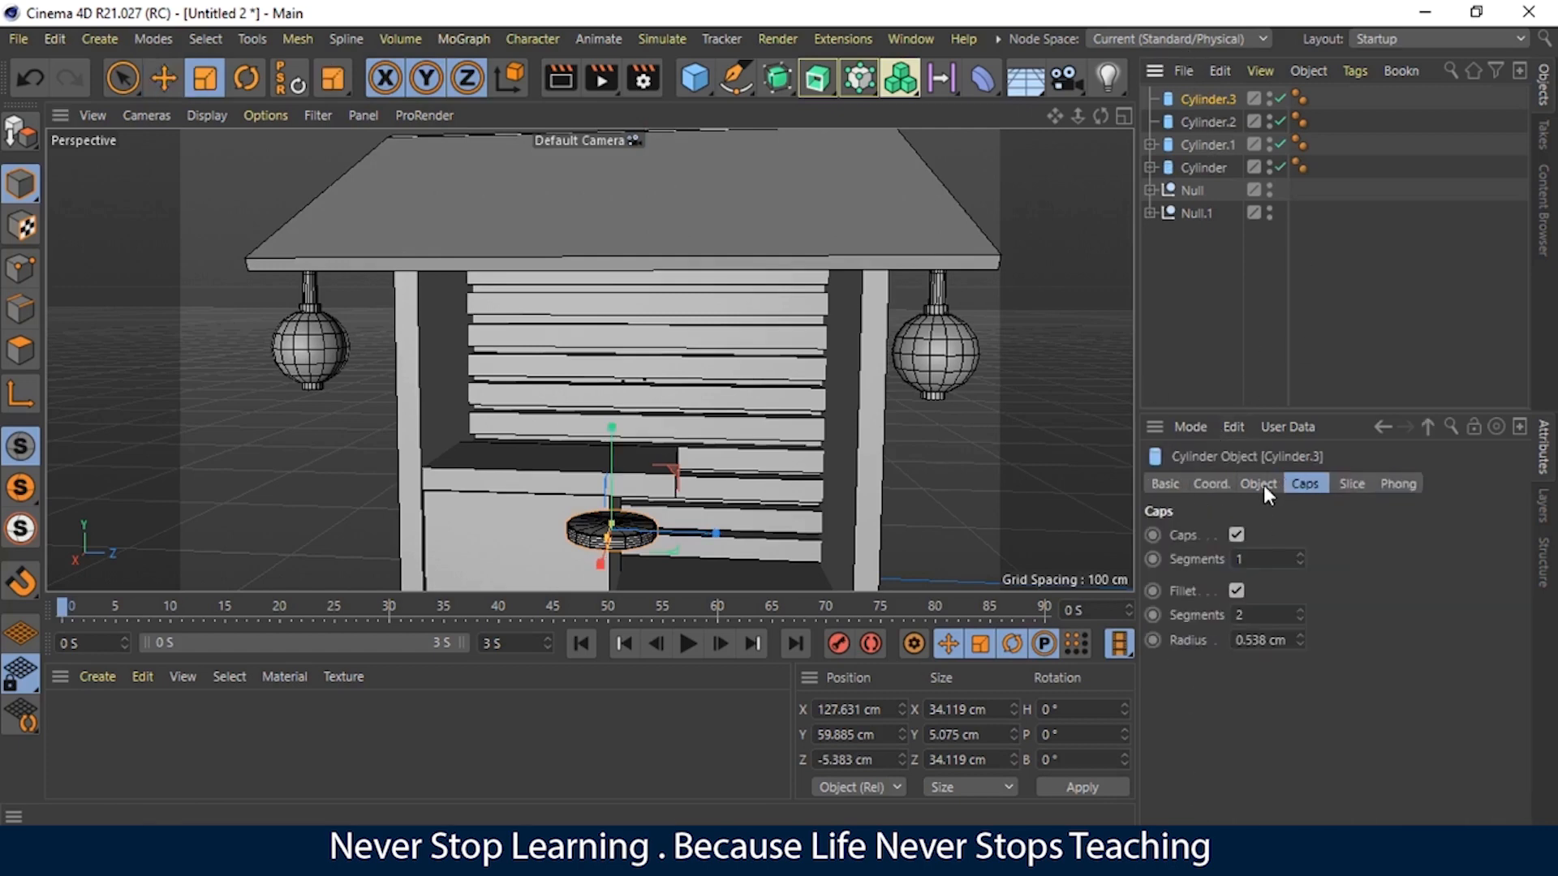
click(1234, 591)
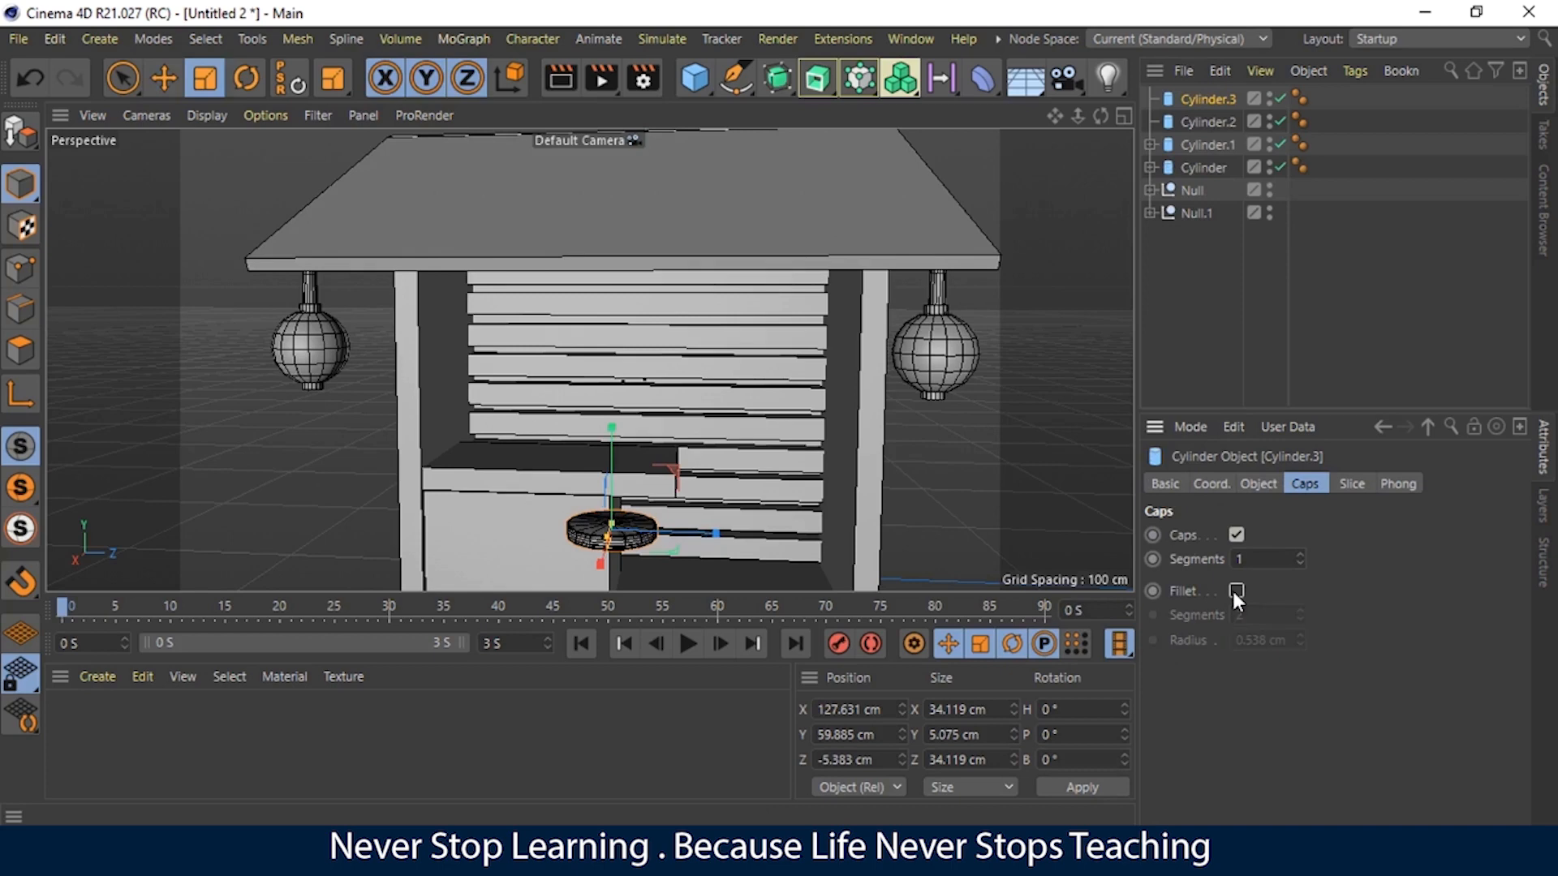
Step: Turn the copy into a thin stool leg with a height of 72 cm and a radius of about 3 cm
click(1260, 485)
click(1351, 563)
click(1352, 563)
click(1351, 563)
click(1351, 563)
click(1352, 562)
click(1352, 563)
click(1351, 557)
drag(1351, 557, 1351, 534)
Step: Lower the leg beneath the seat to about 34 cm in Y and shorten it to about 48.5 cm
key(e)
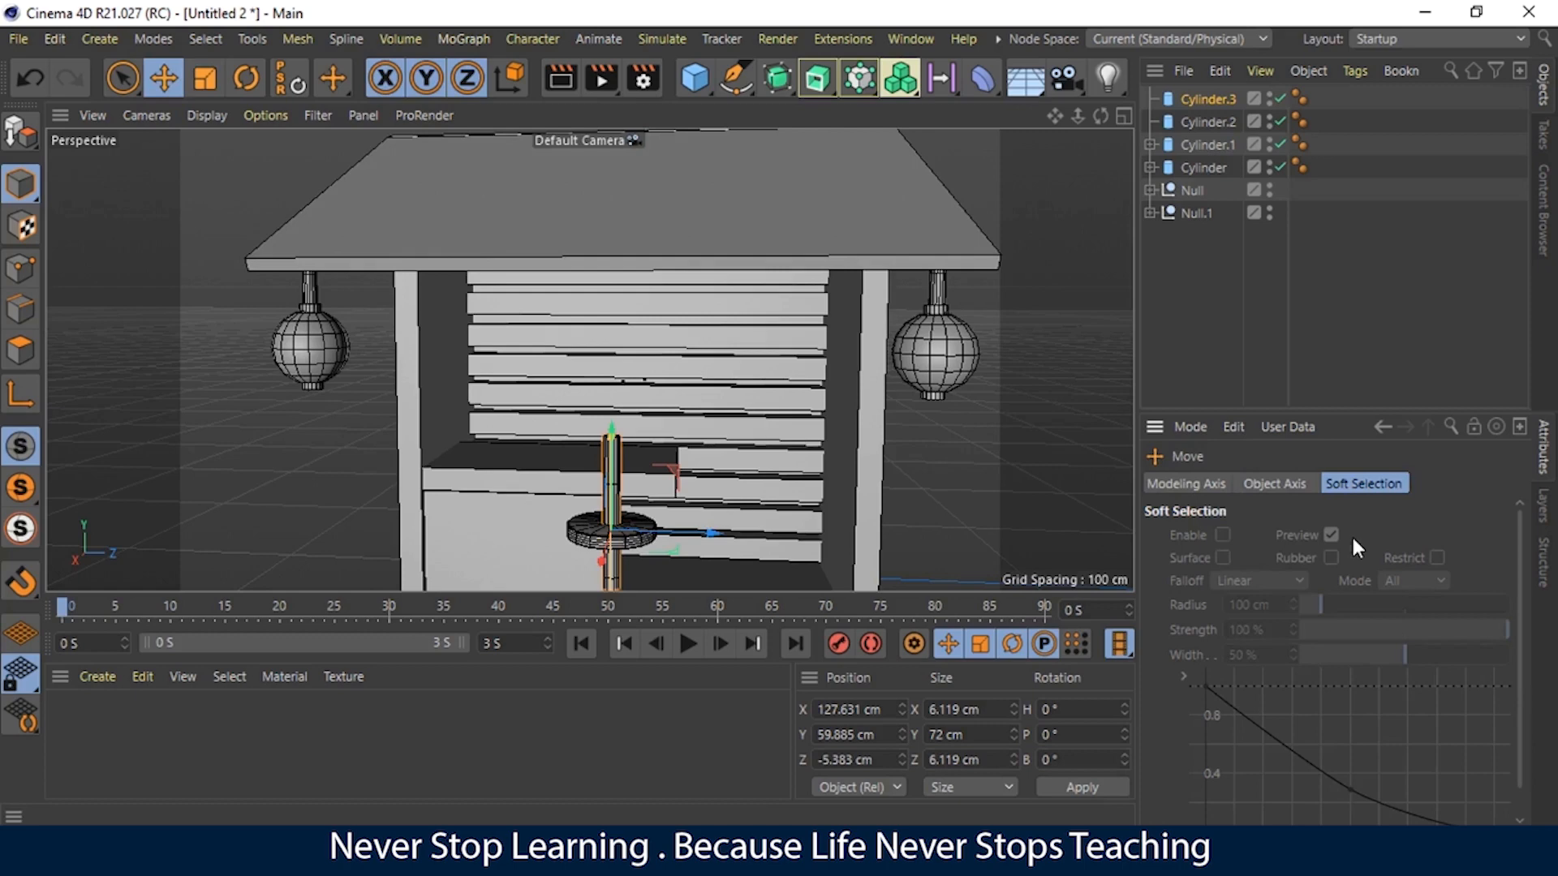
drag(623, 430, 622, 500)
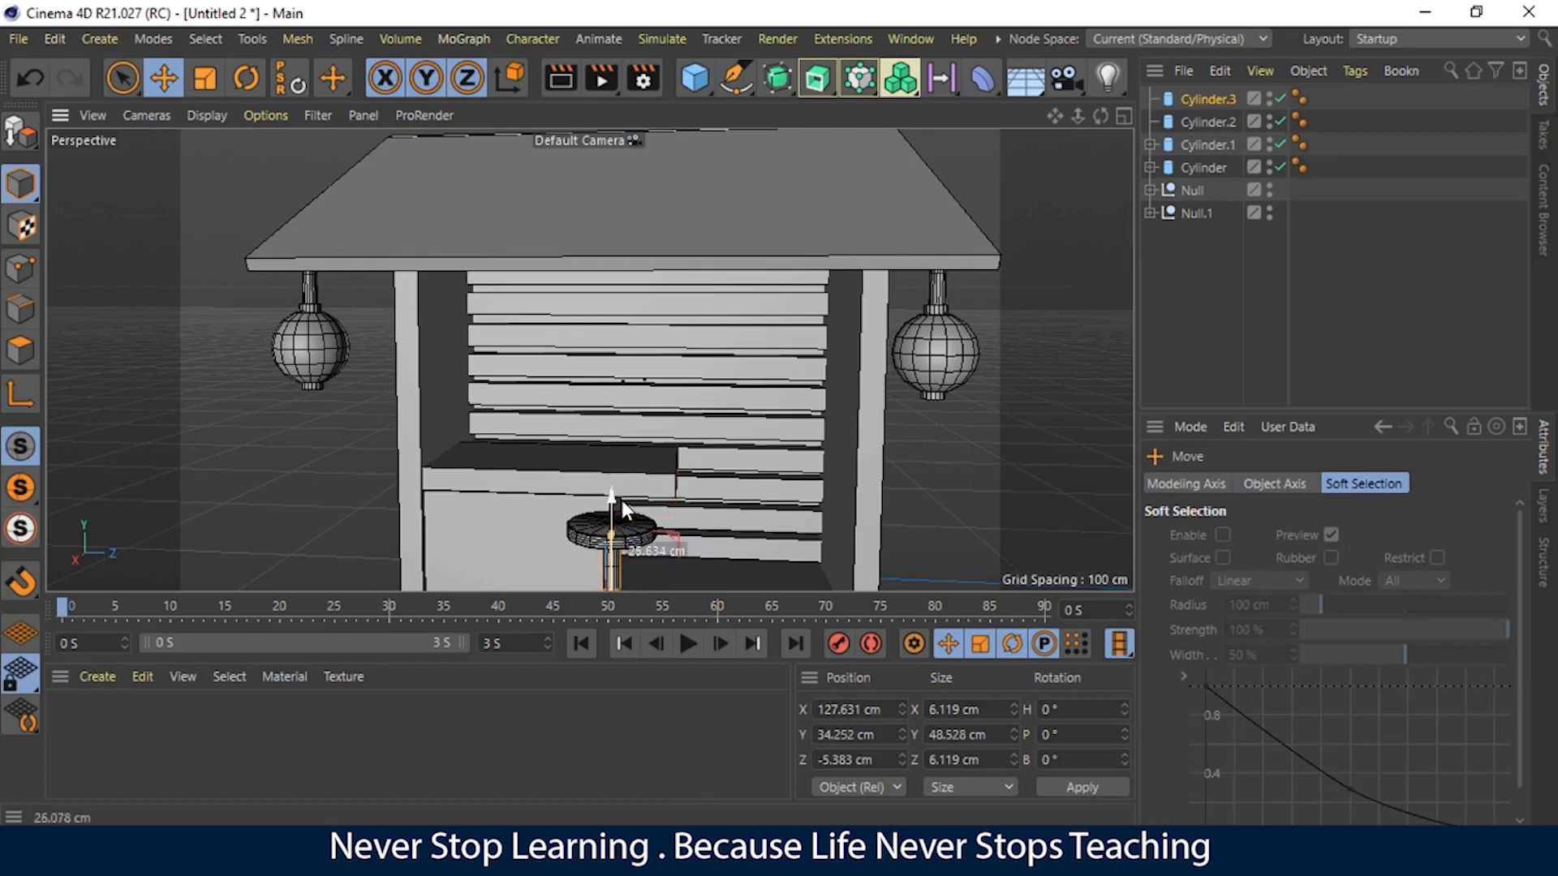
click(946, 469)
mouse_move(1077, 116)
mouse_down()
mouse_move(1063, 116)
mouse_move(1094, 119)
mouse_move(1054, 150)
mouse_move(1100, 118)
mouse_up()
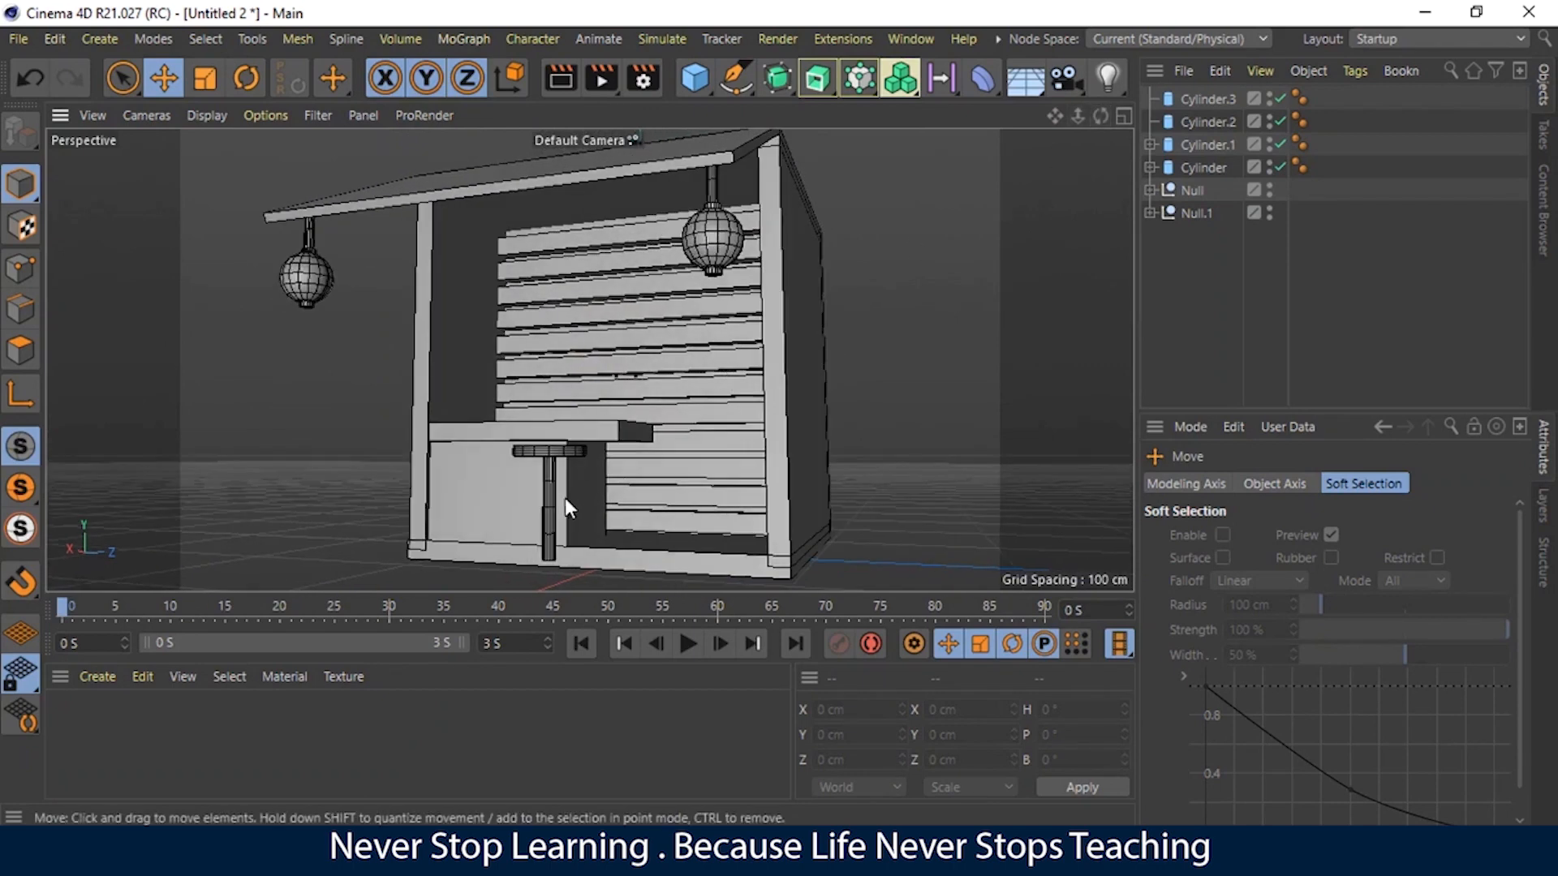
Step: Lengthen the stool leg to about 59 cm and place it at about 30 cm in Y beneath the seat
click(550, 512)
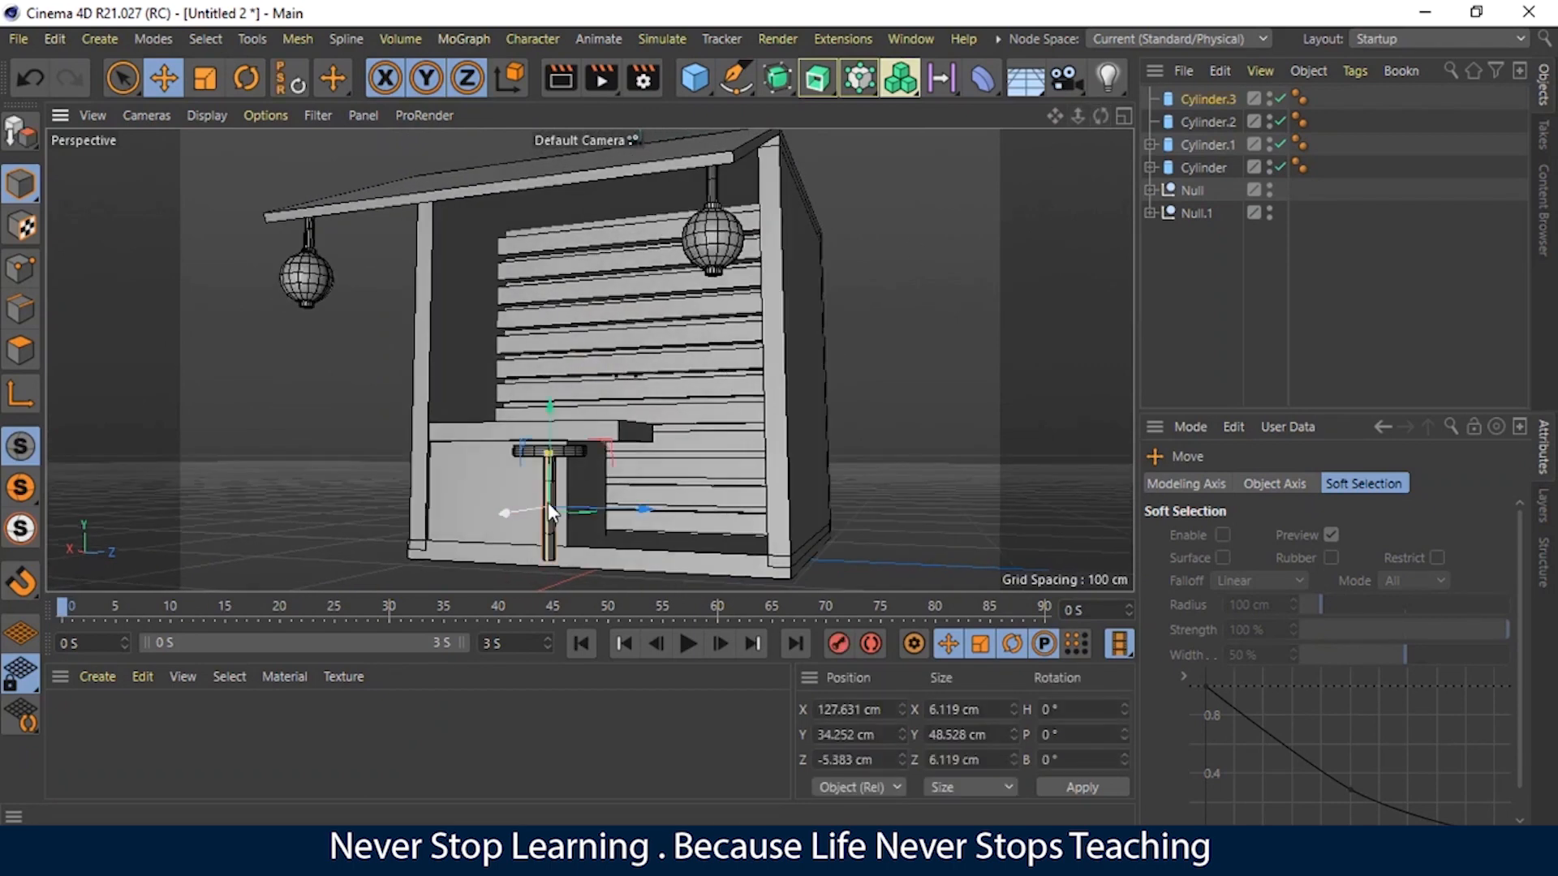
drag(548, 454, 550, 416)
click(889, 343)
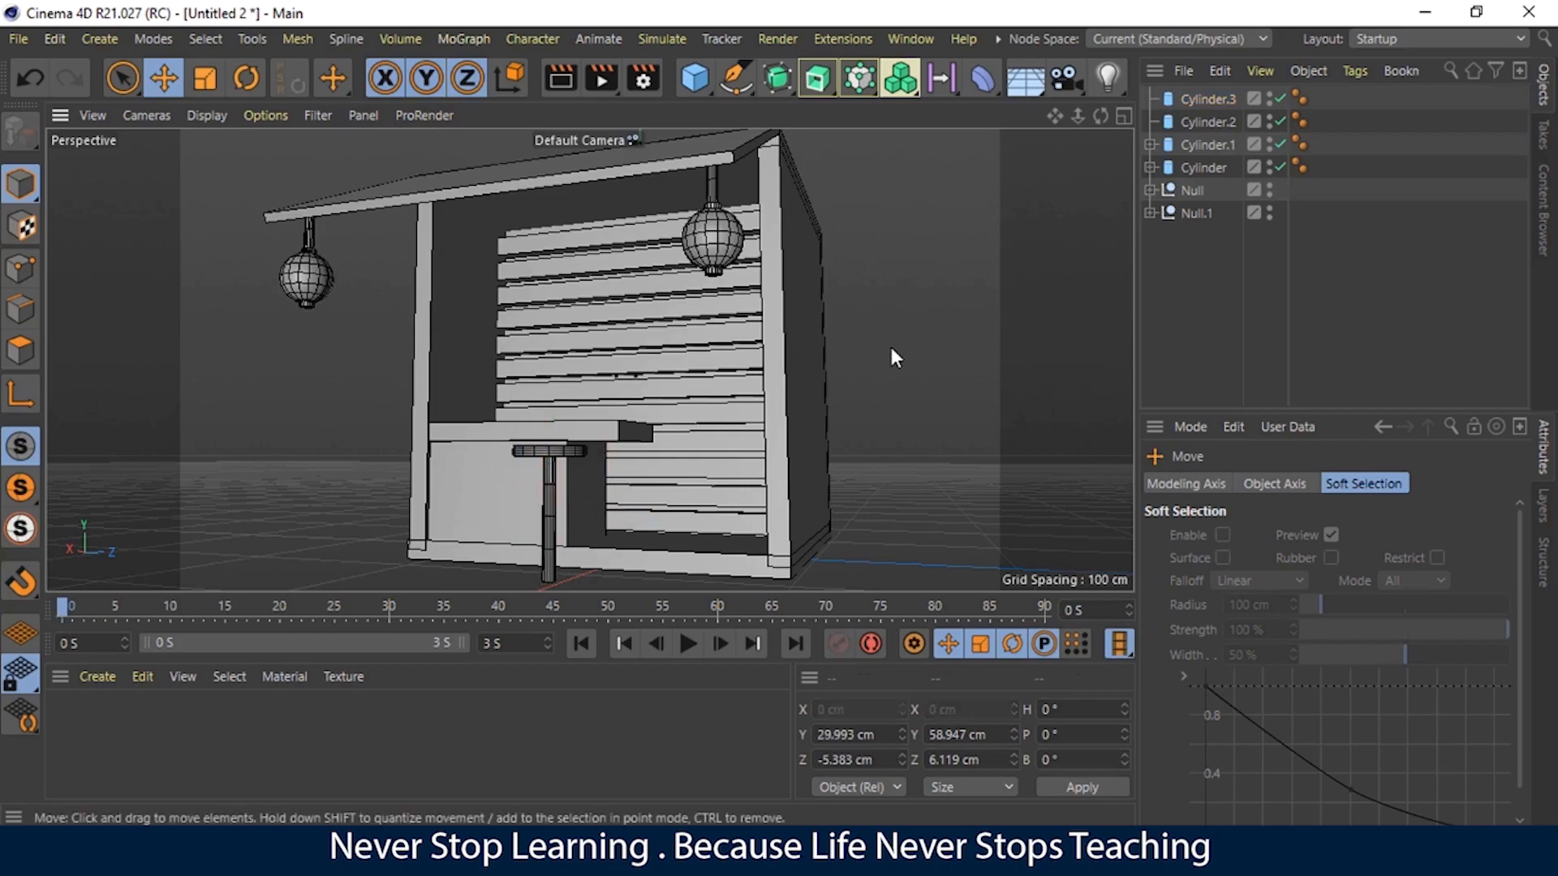
Step: Duplicate the stool's seat disc and lower the copy to about -1.7 cm in Y at the foot of the leg
drag(1102, 115, 1071, 120)
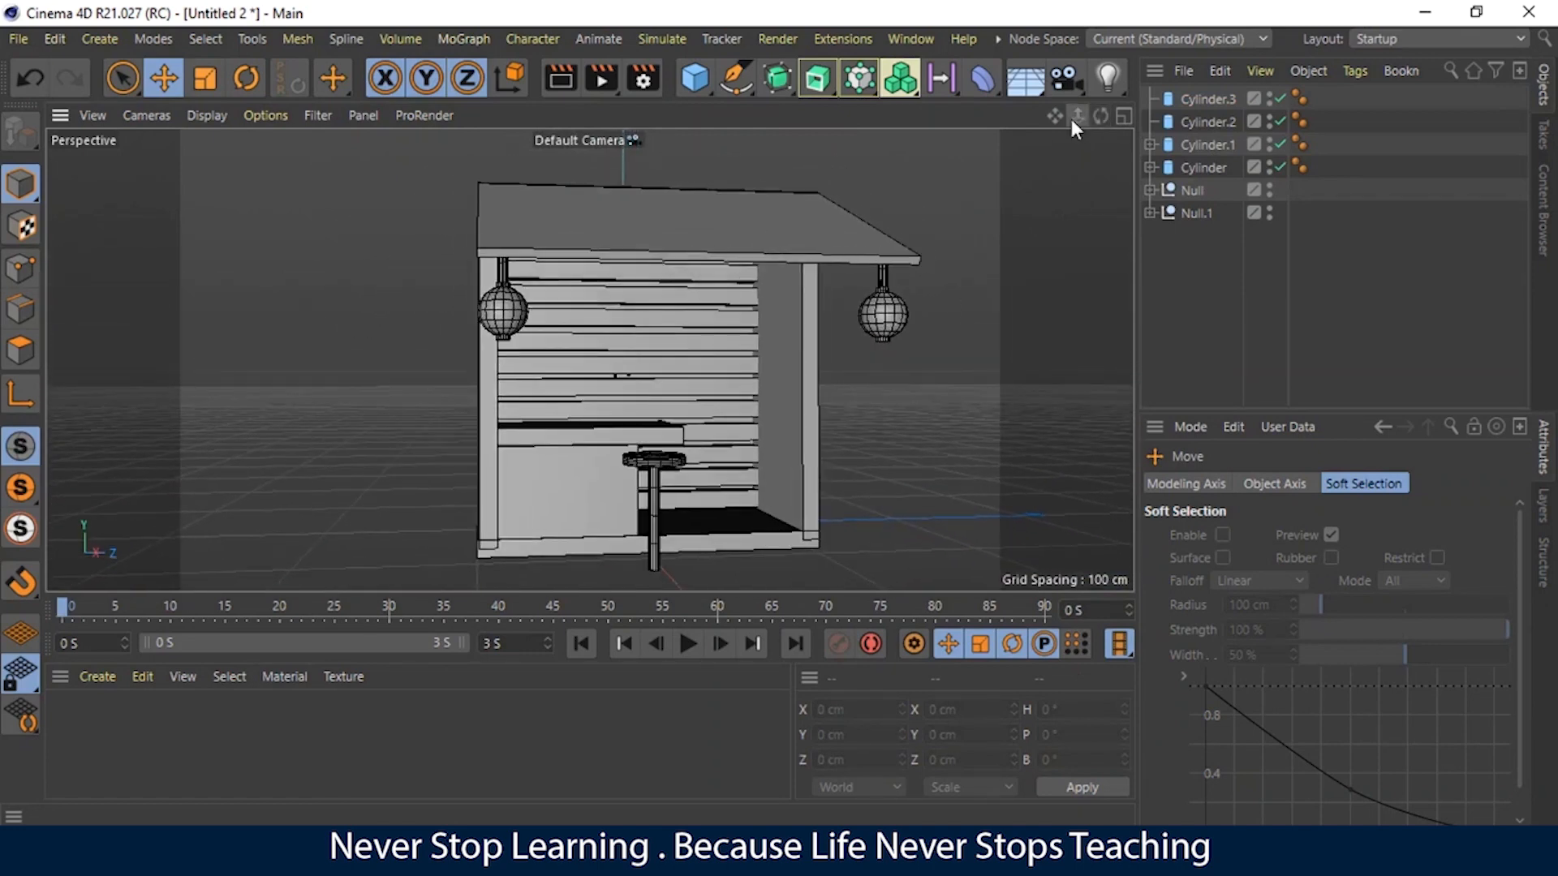
click(1204, 98)
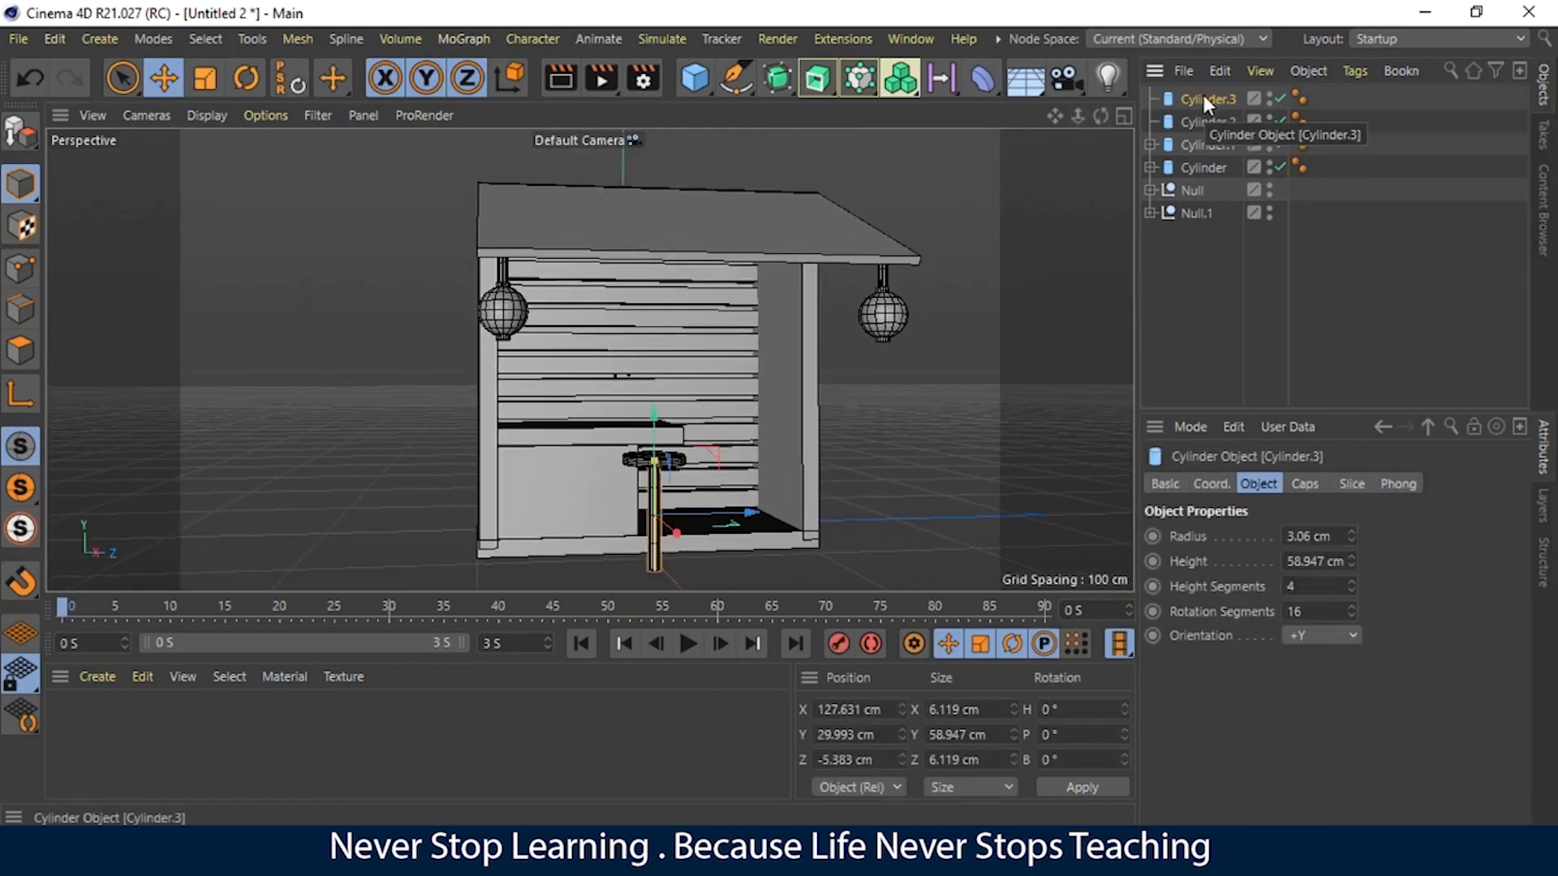
click(1196, 120)
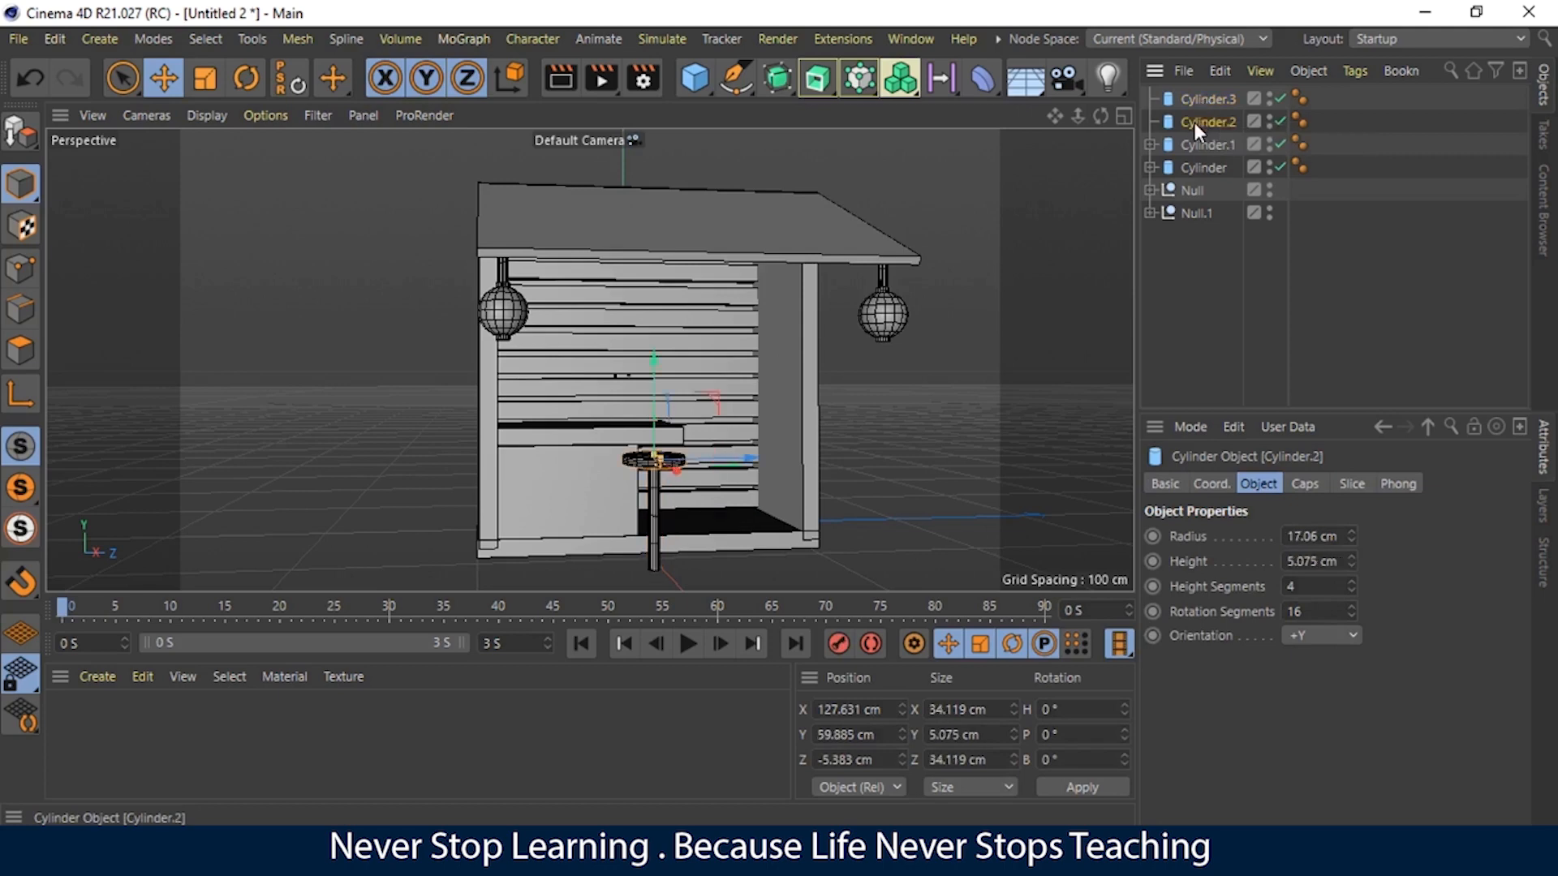
ctrl+drag(1191, 110, 1193, 110)
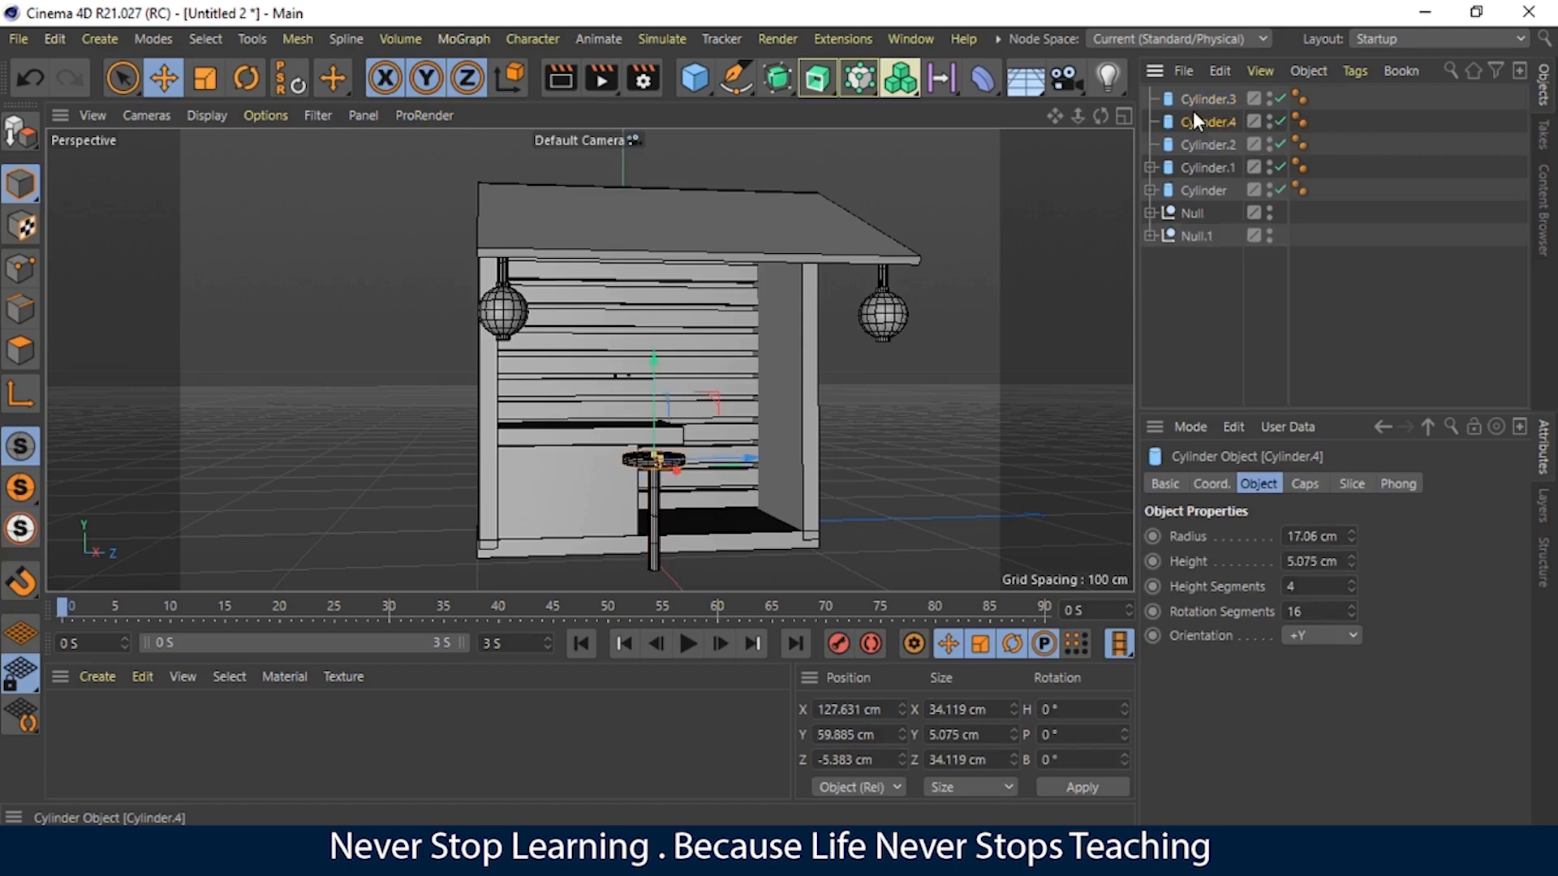
drag(659, 357, 653, 483)
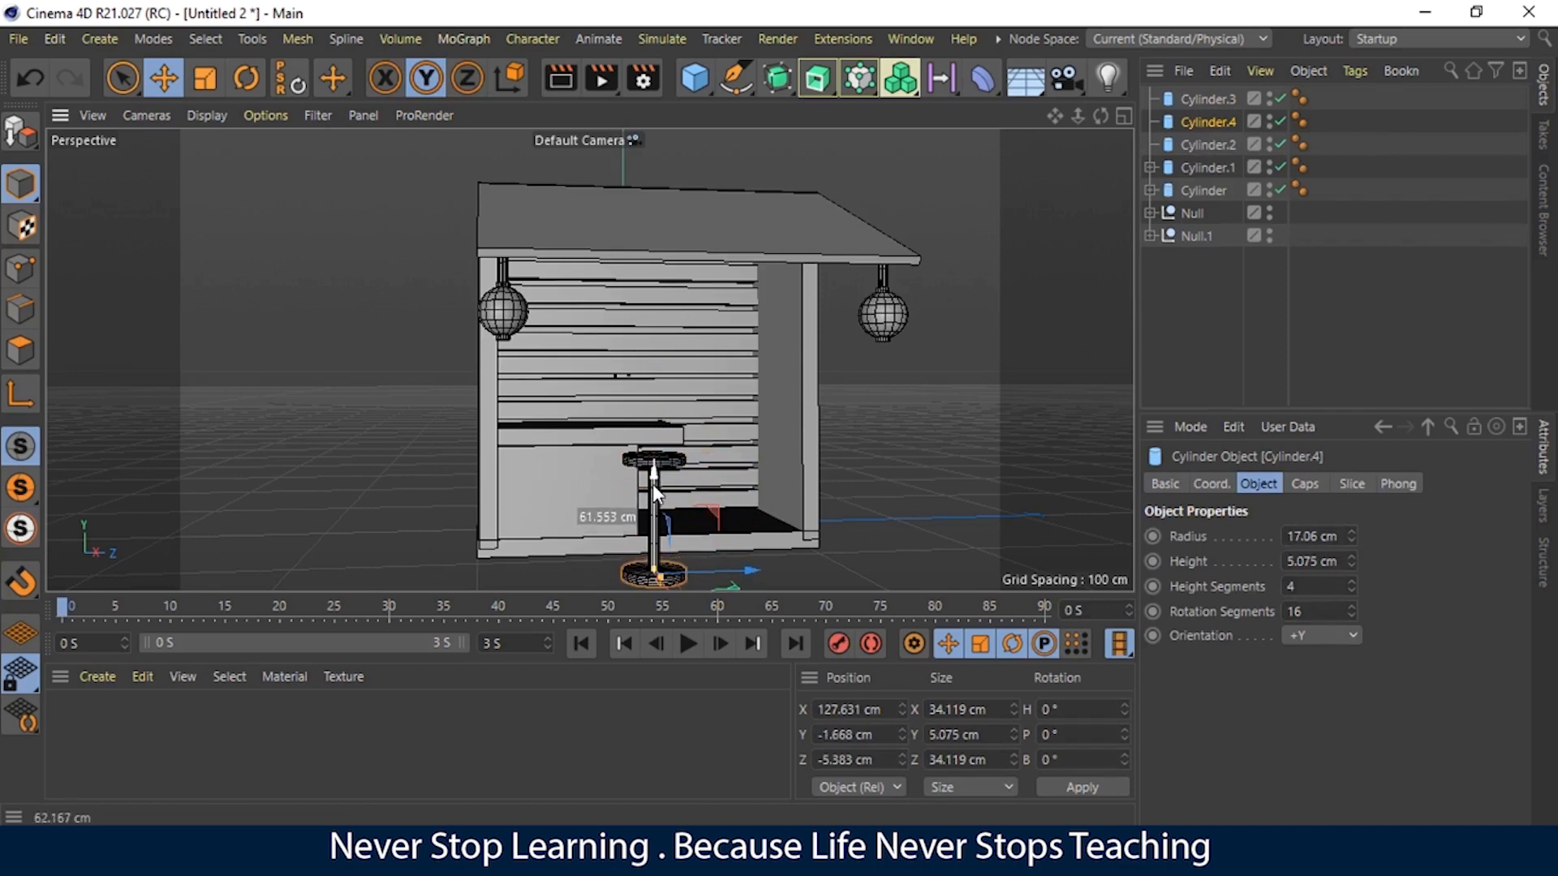
click(943, 435)
Step: Scale the stool's base disc down uniformly to about 25 cm across and 3.7 cm thick, and inspect its cap settings
drag(1100, 115, 1053, 41)
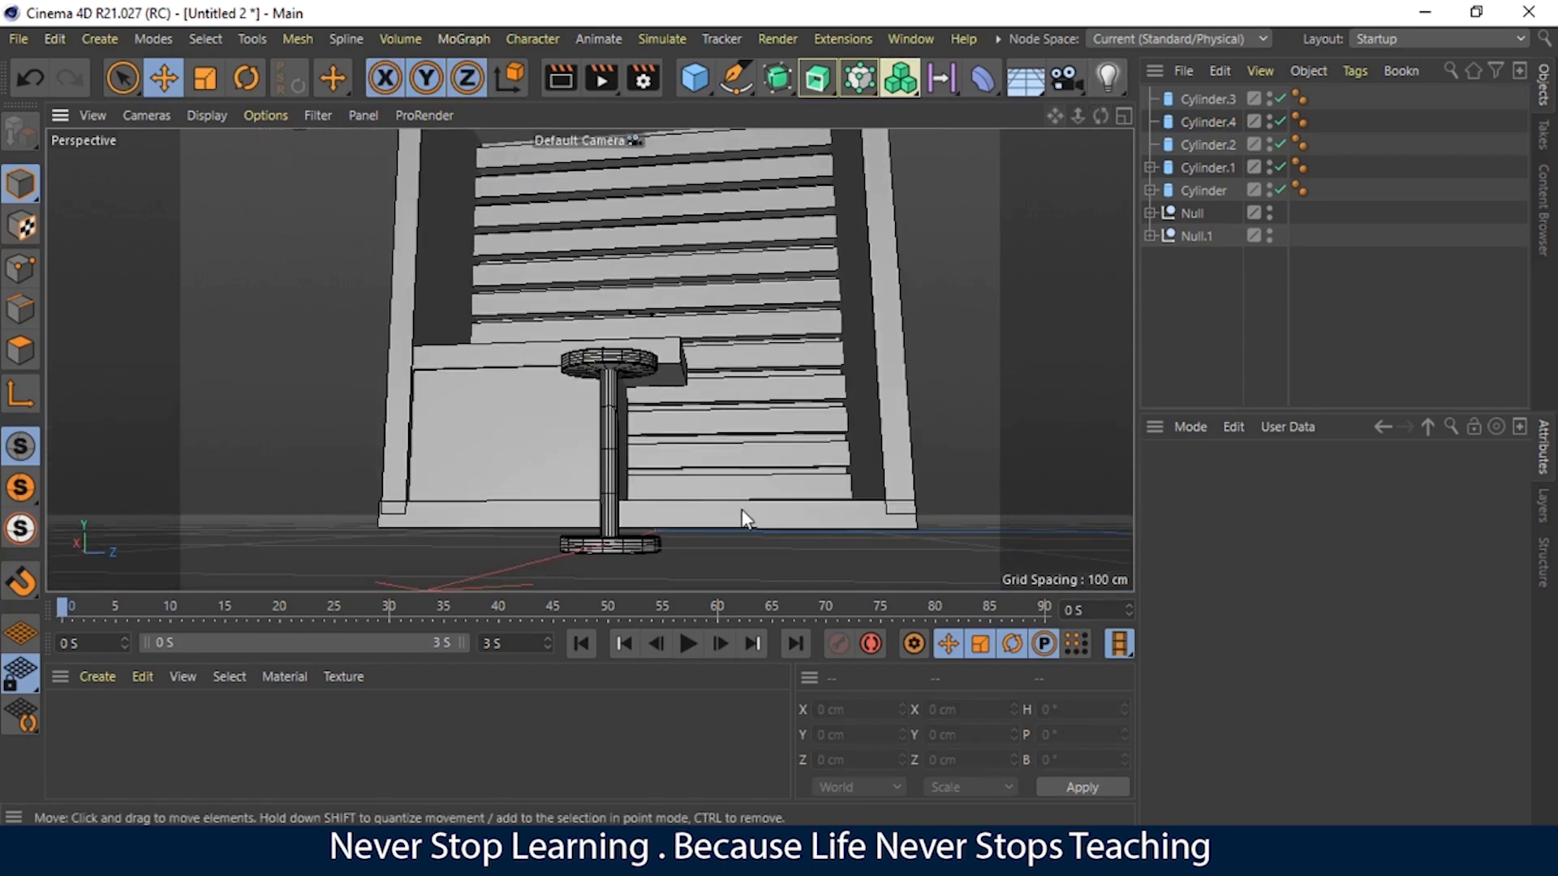
click(648, 535)
drag(1092, 114, 1091, 119)
key(t)
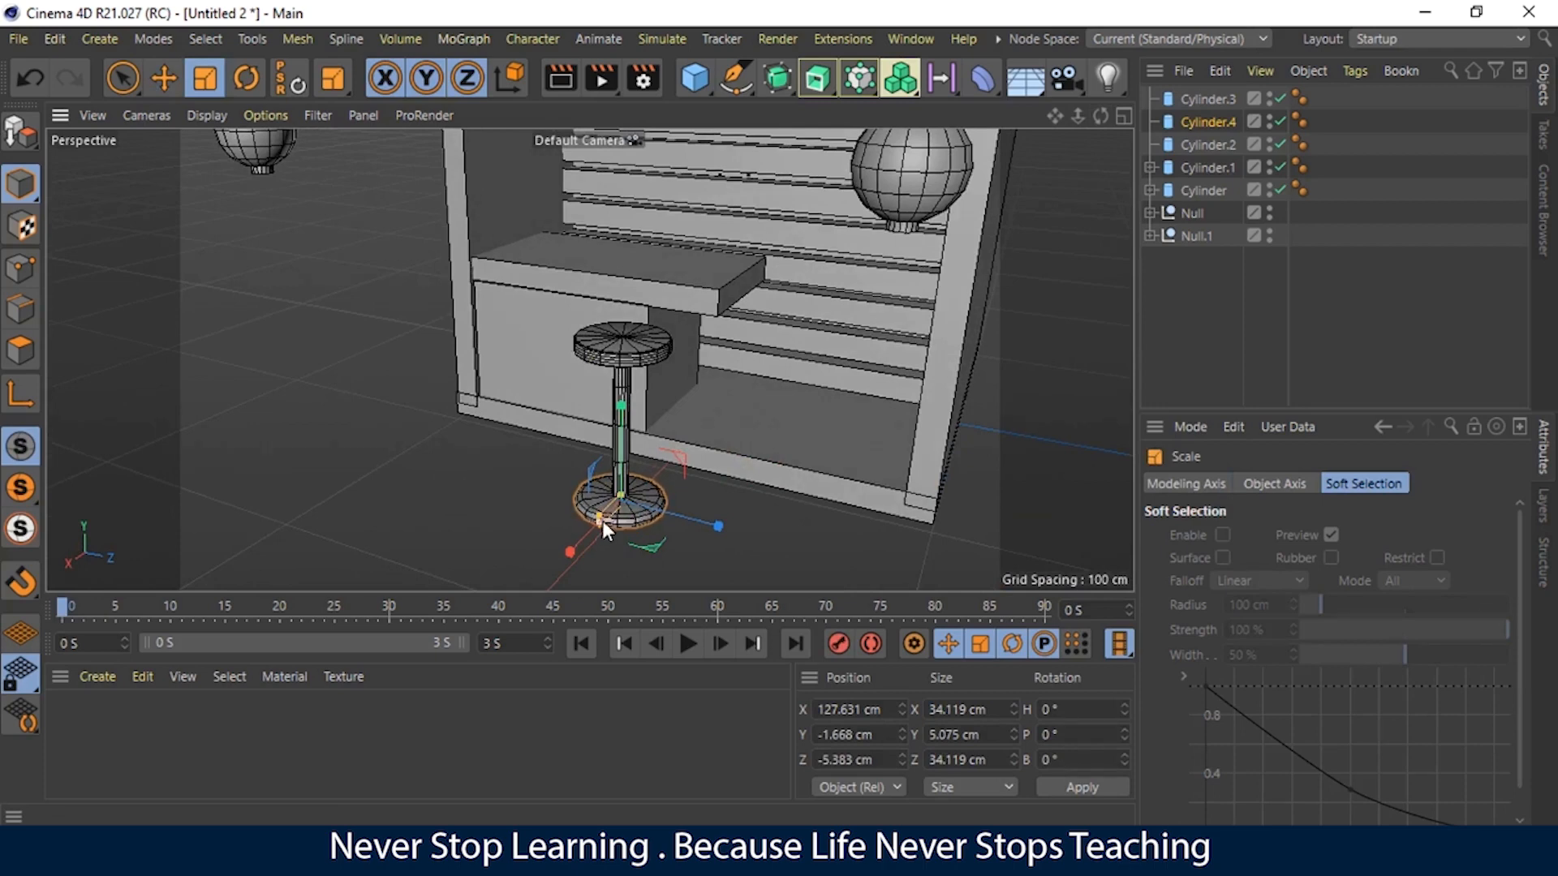
drag(675, 511, 661, 516)
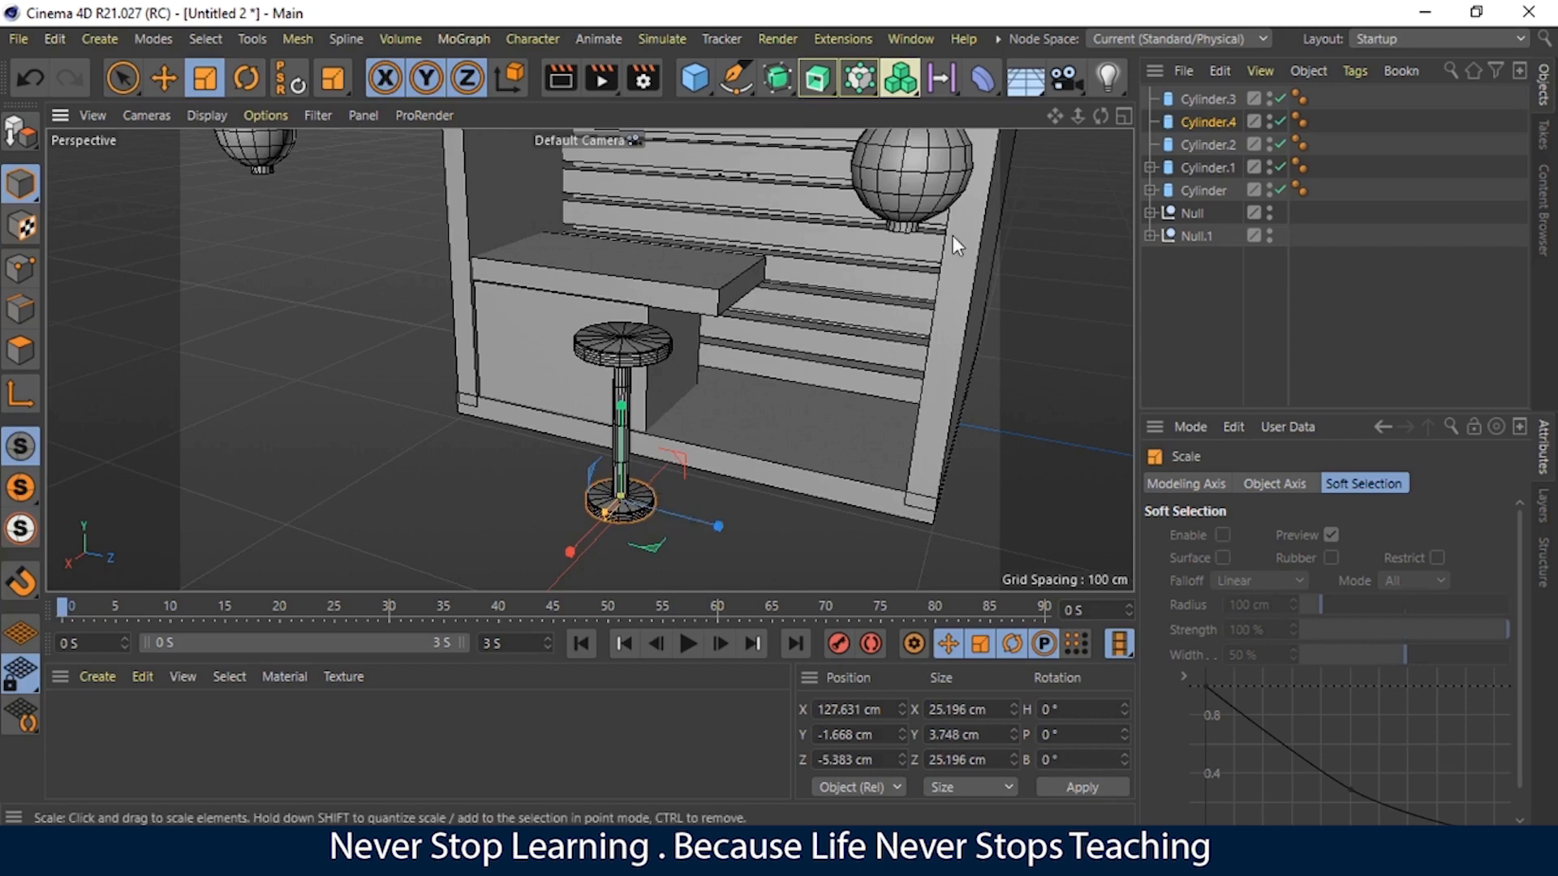
drag(1100, 116, 1241, 116)
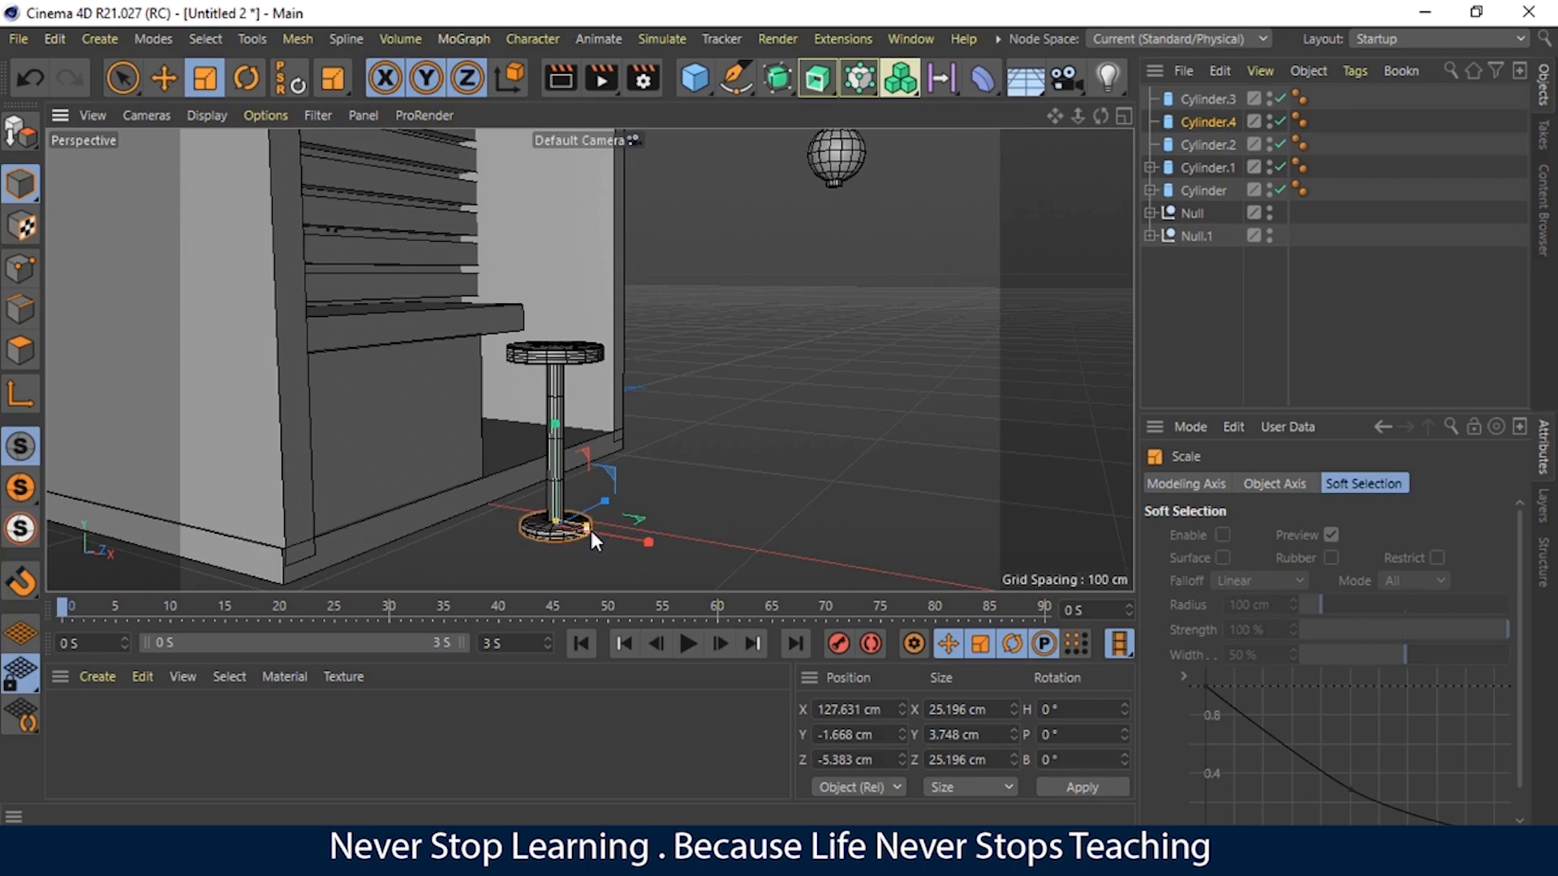
click(1212, 128)
click(1301, 484)
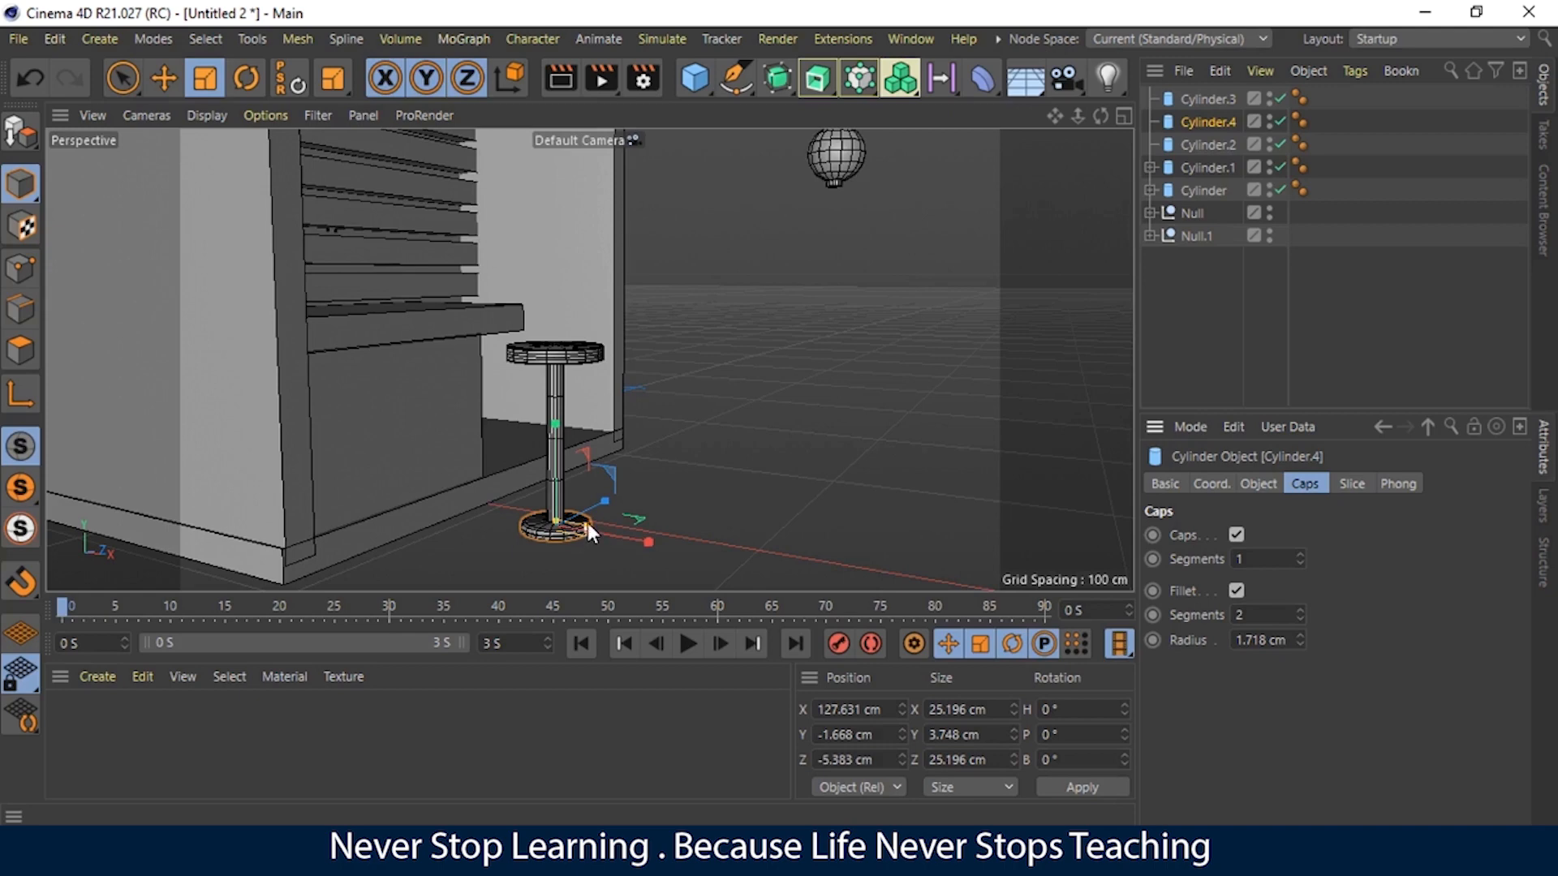
click(987, 322)
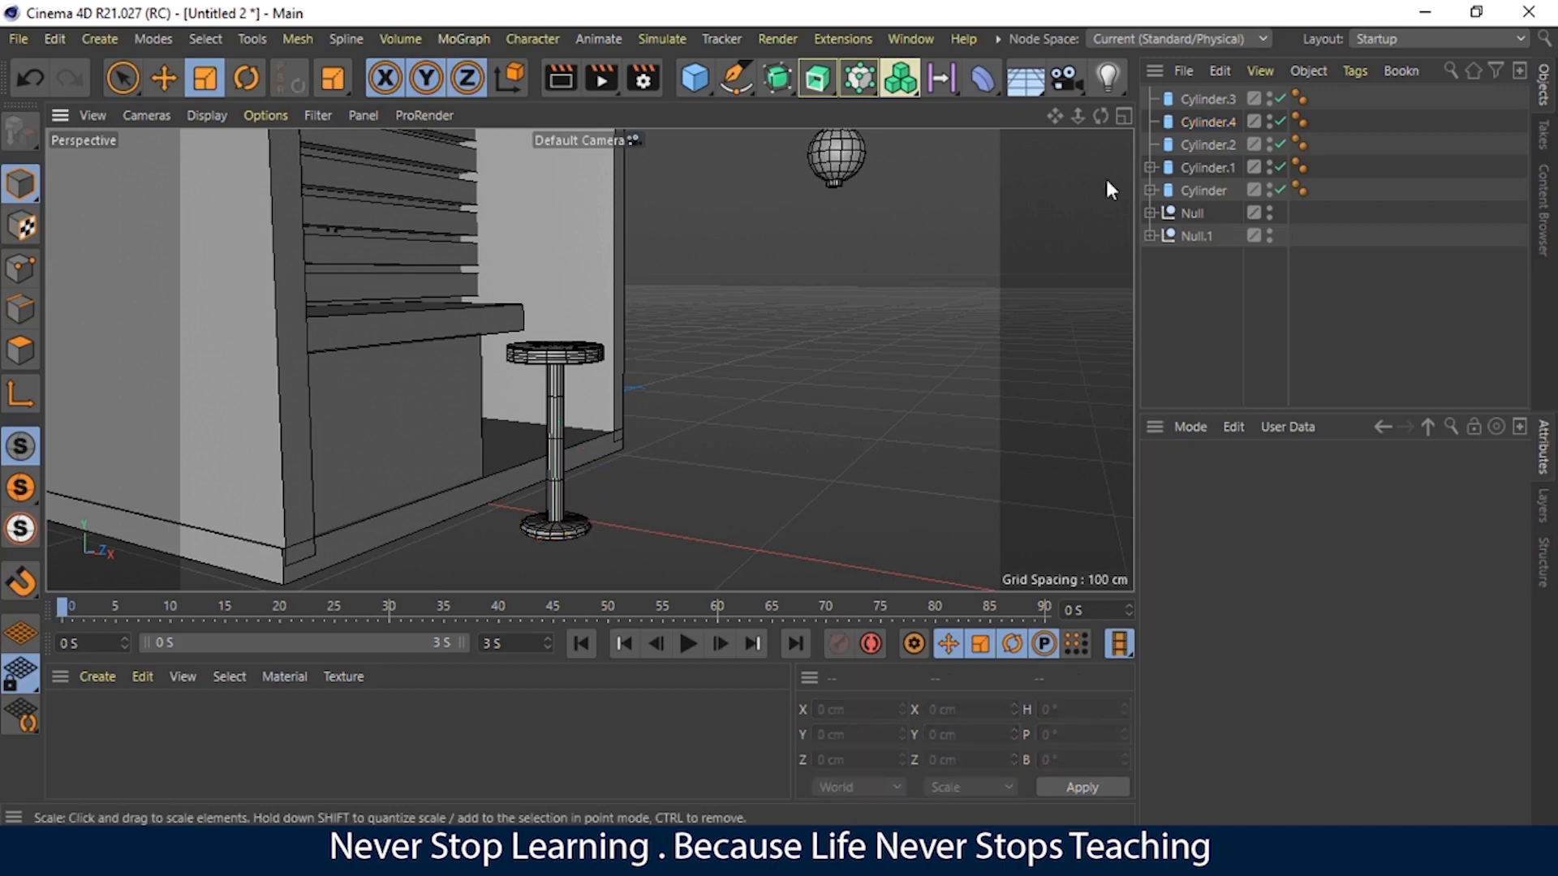
Step: Group the stool's seat, leg and base, and duplicate the group along Z to about -72 cm in front of the counter
drag(1102, 118, 1204, 104)
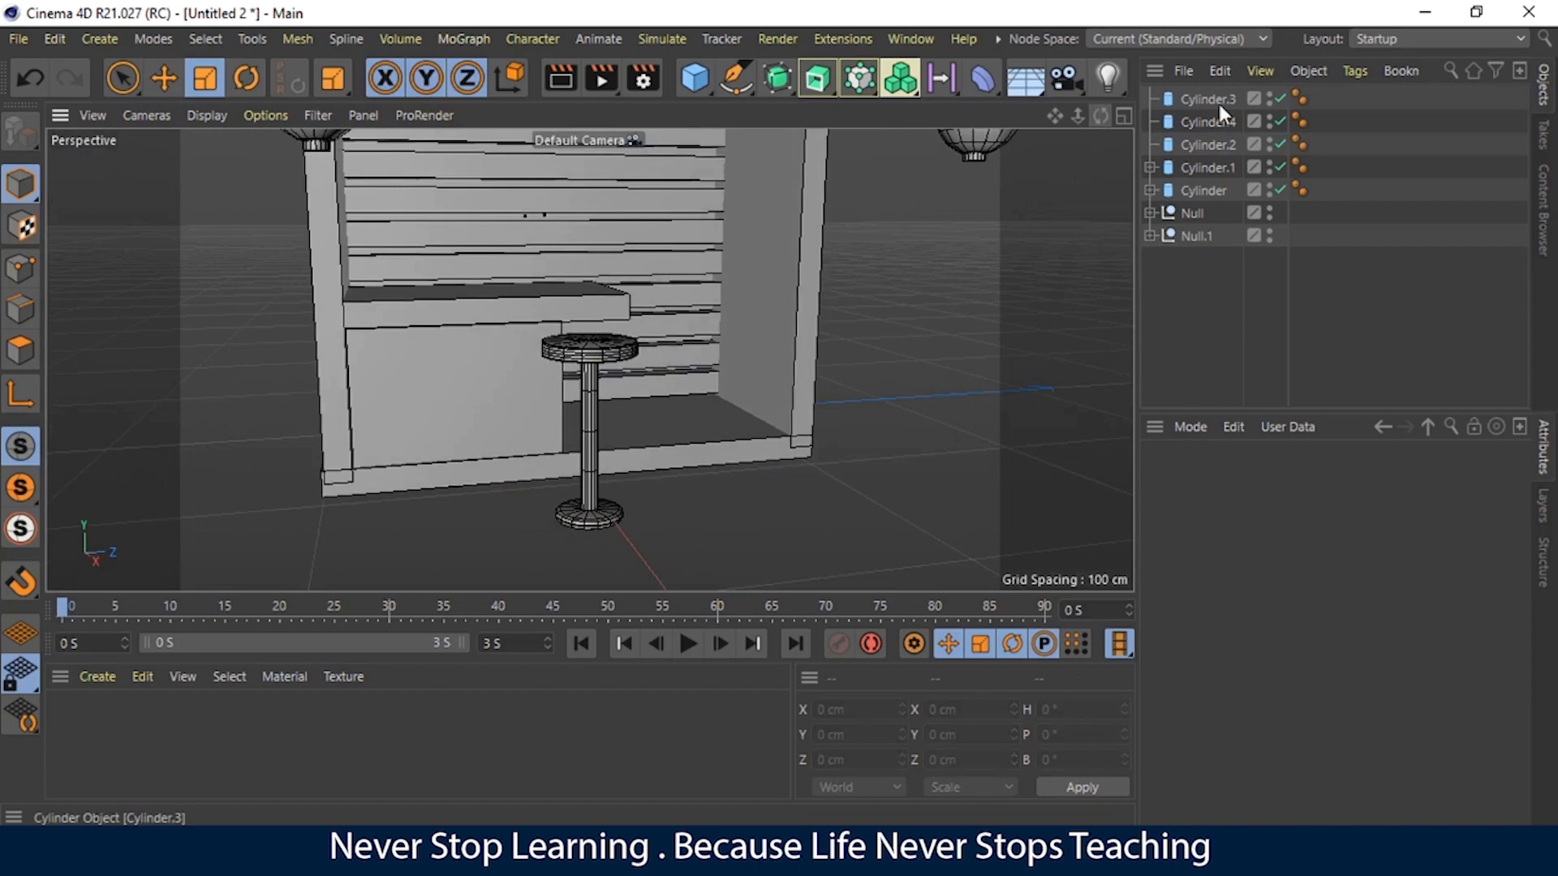
click(1206, 99)
shift+click(1208, 144)
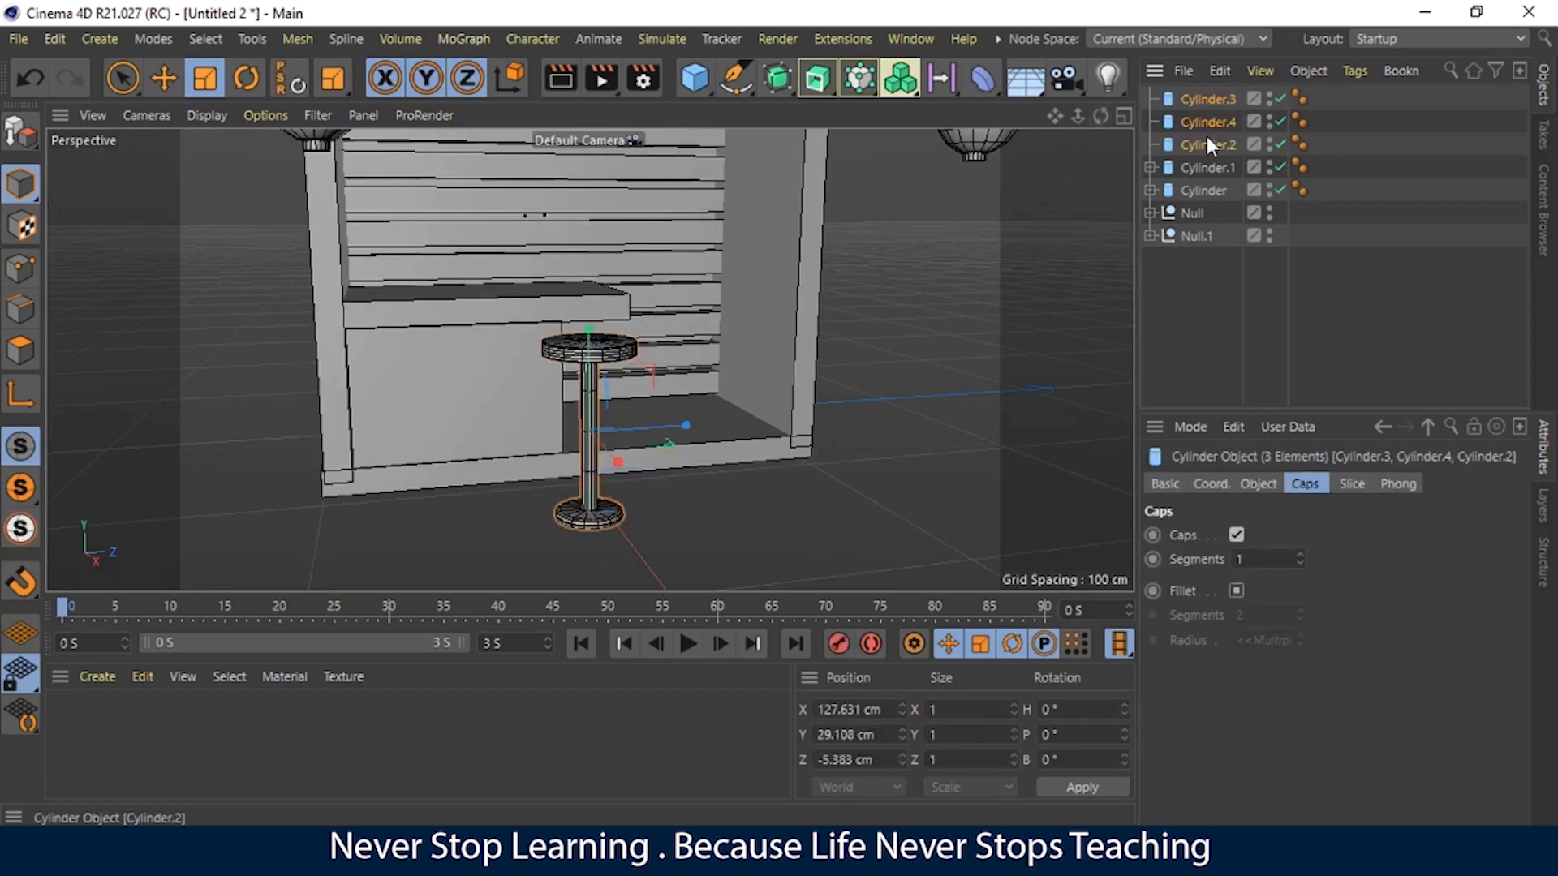
key(alt+g)
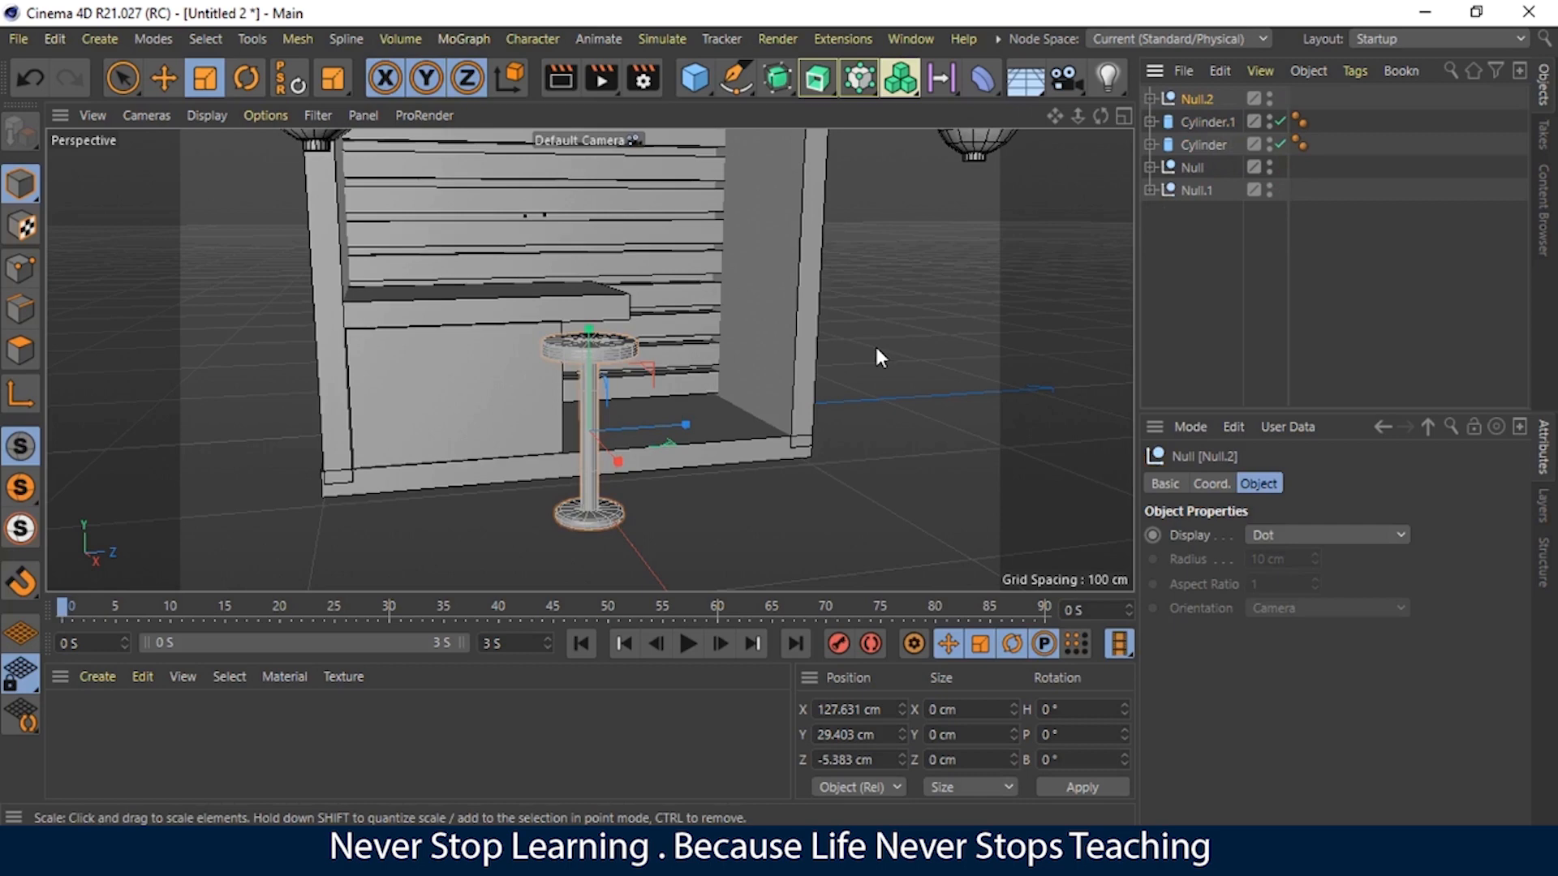
key(e)
ctrl+drag(635, 425, 453, 446)
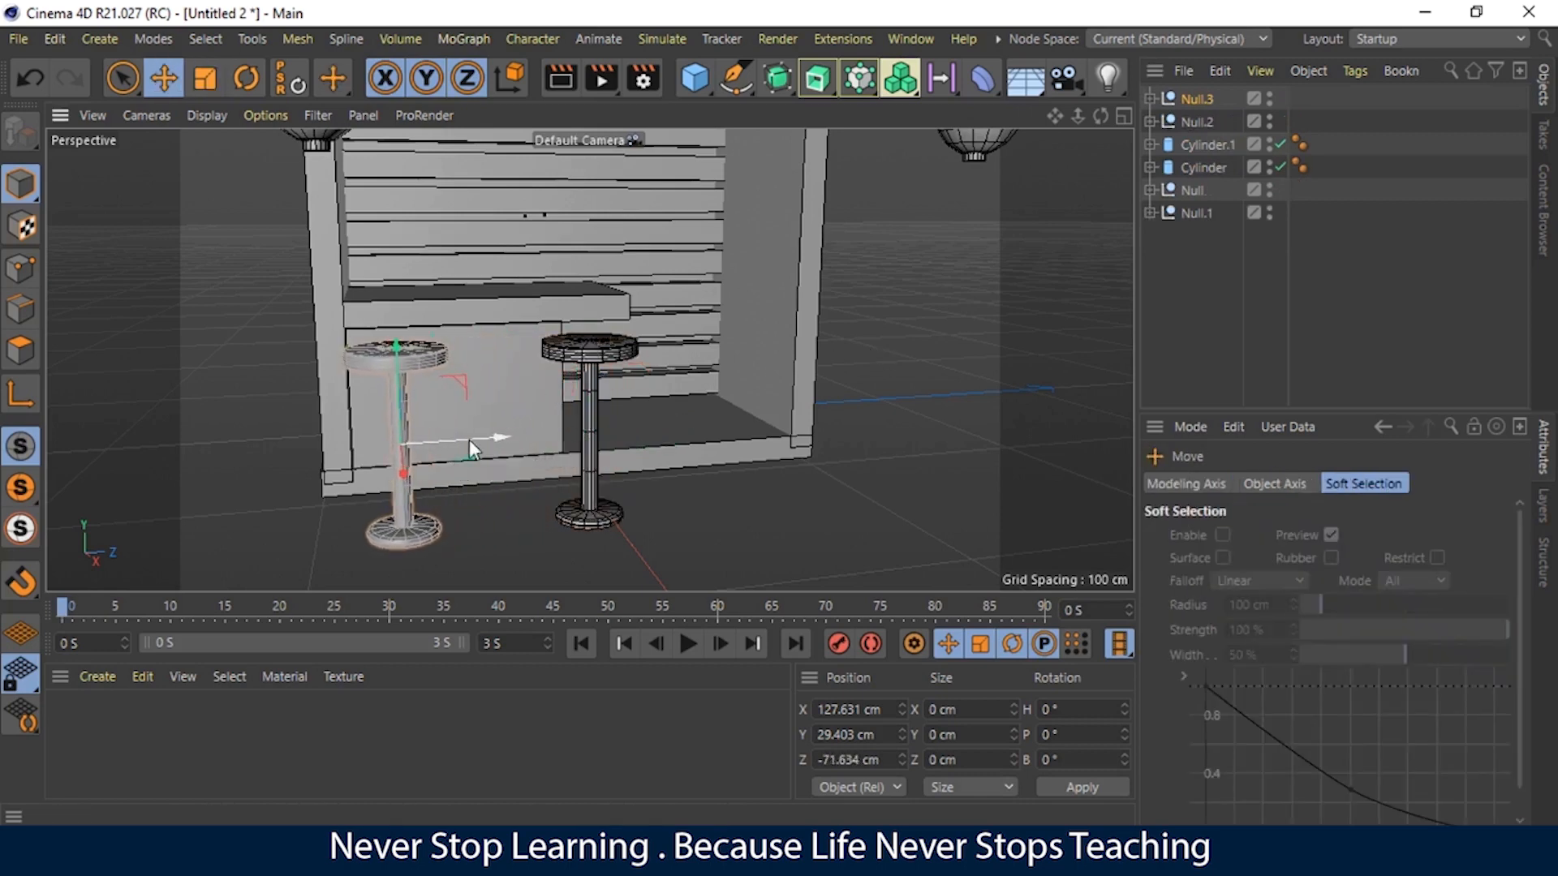
Step: Move the original stool group along Z to about -31 cm, beside its copy at the counter
click(585, 410)
drag(664, 416, 639, 427)
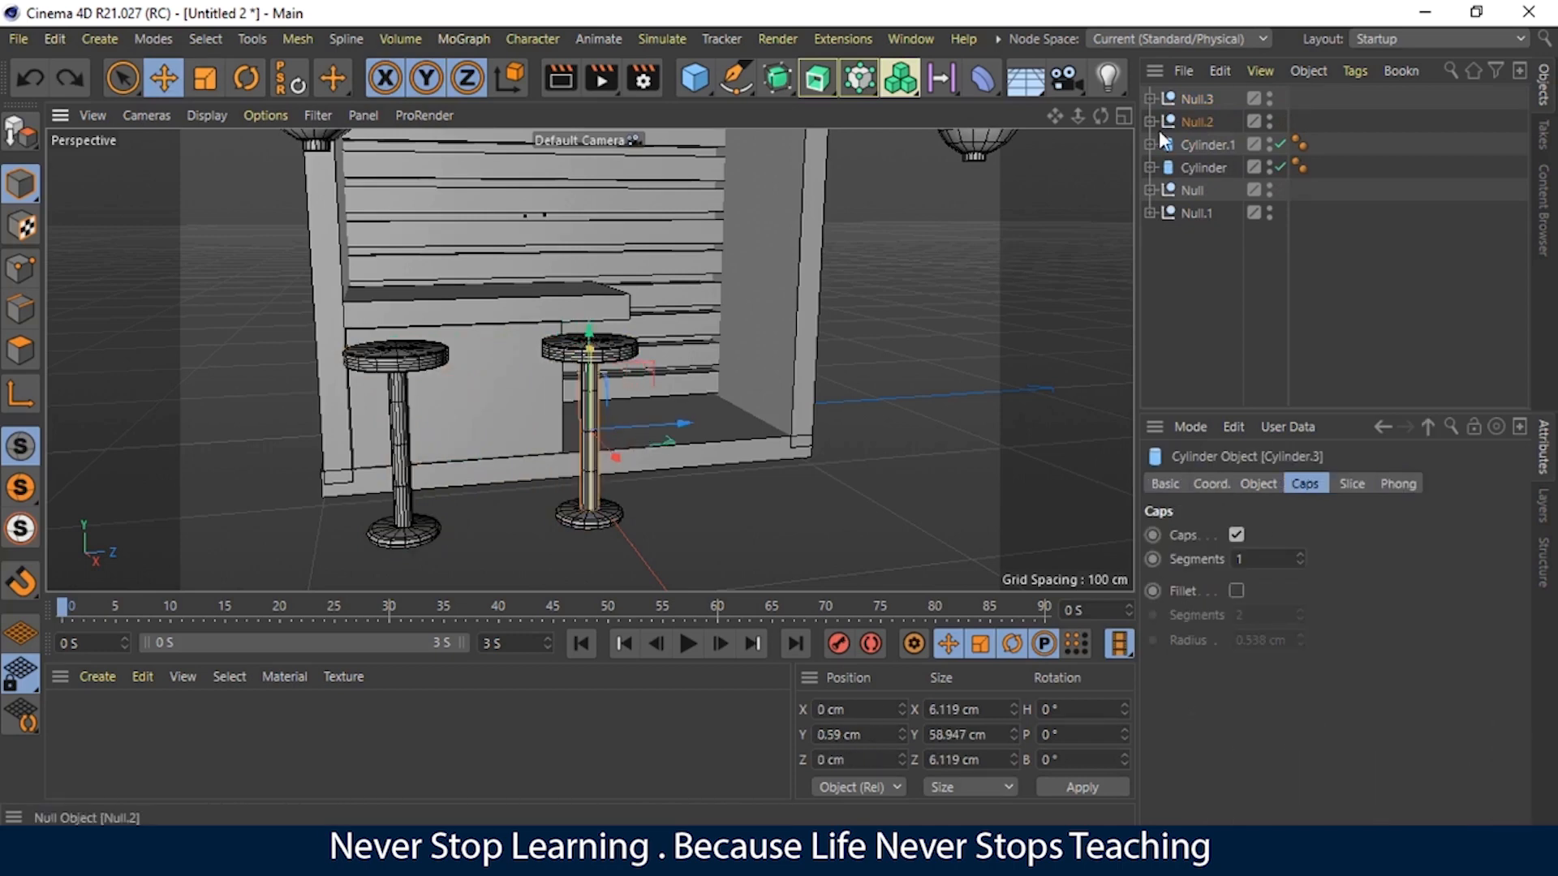
click(1197, 121)
drag(684, 423, 615, 427)
click(912, 367)
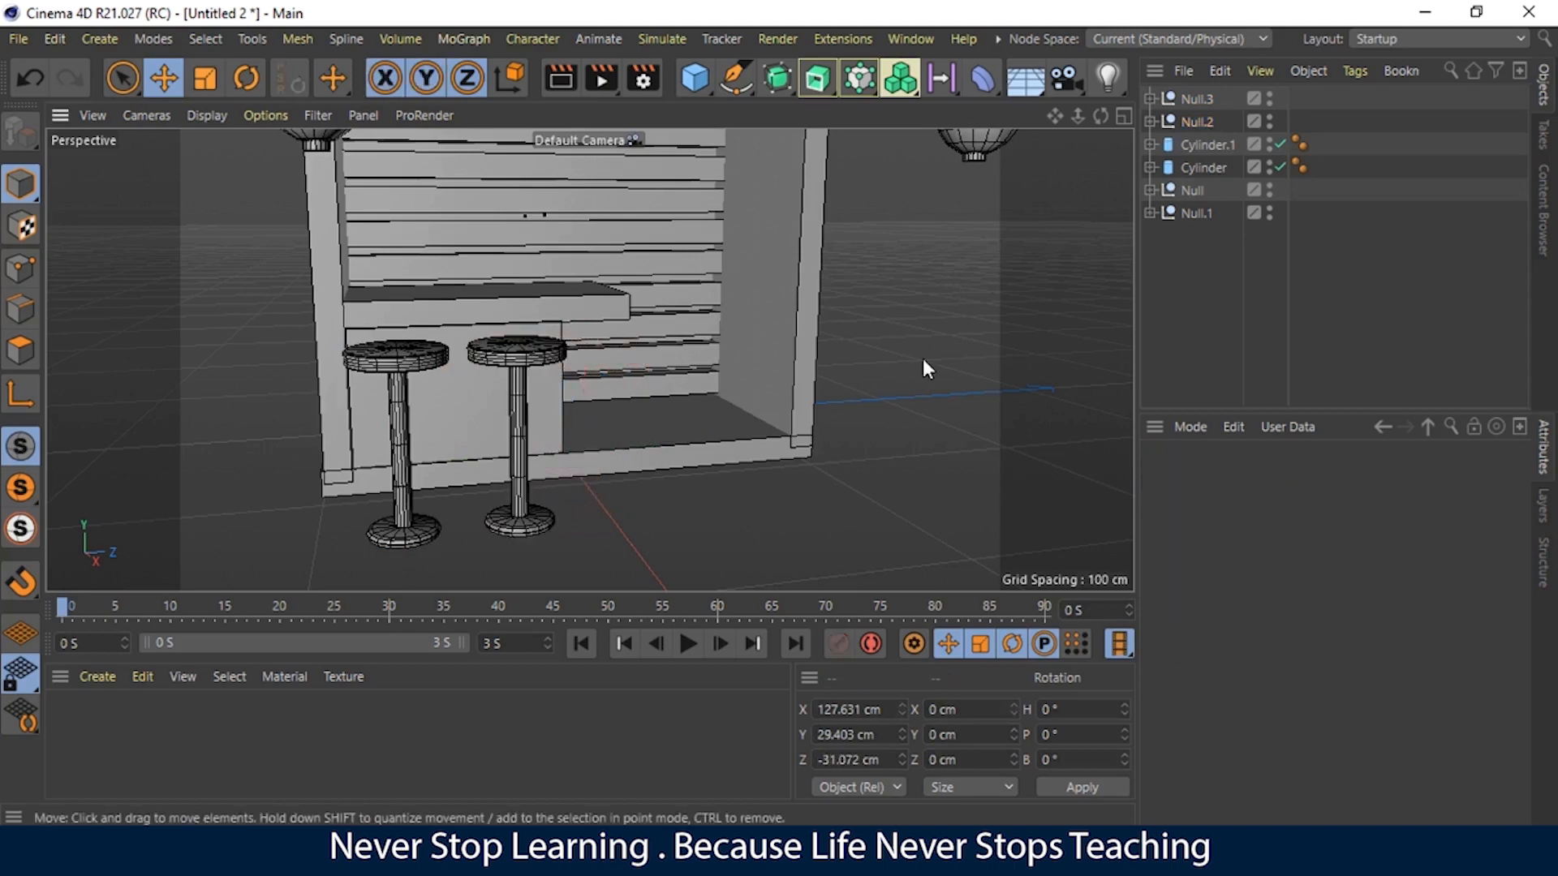
drag(1078, 116, 994, 119)
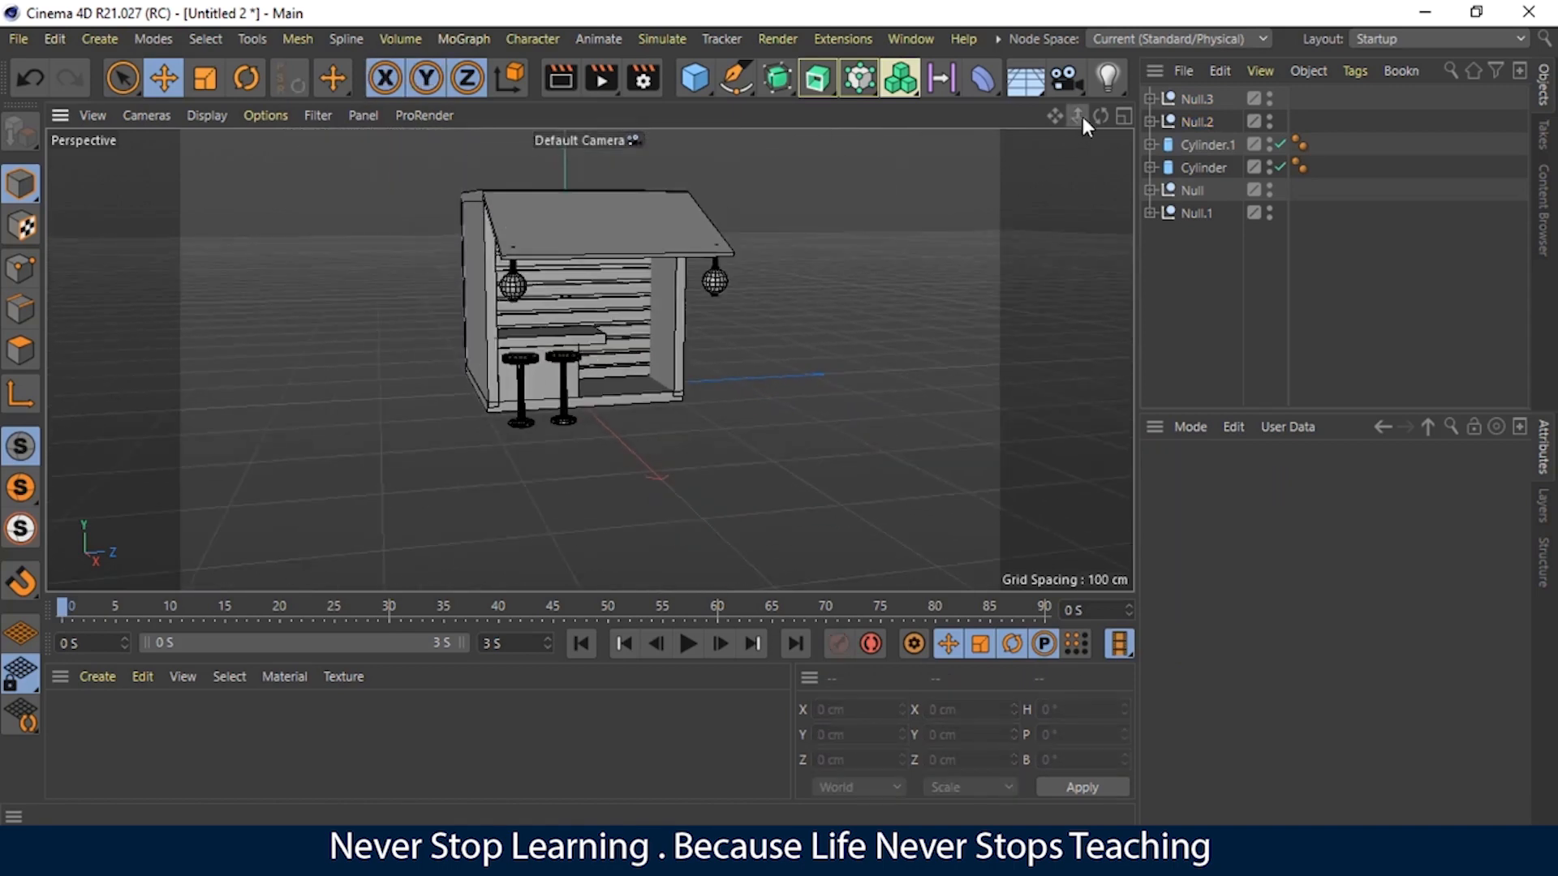
mouse_move(1101, 117)
mouse_down()
mouse_move(925, 101)
mouse_move(1034, 99)
mouse_move(1055, 138)
mouse_move(1091, 145)
mouse_move(1225, 117)
mouse_move(1168, 85)
mouse_move(1097, 110)
mouse_up()
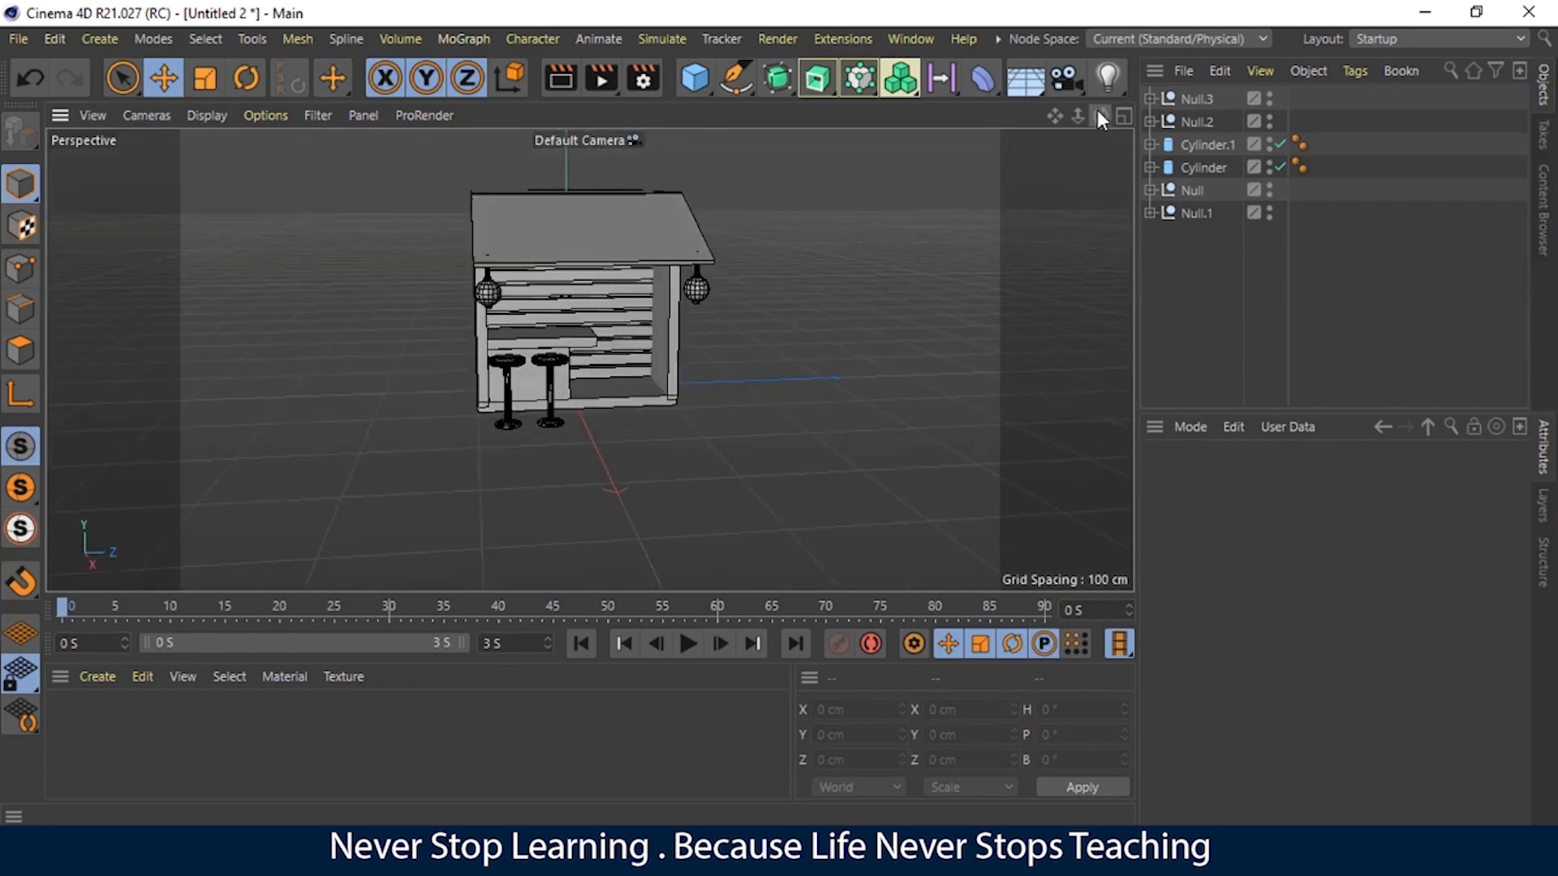
mouse_move(1077, 116)
mouse_down()
mouse_move(1103, 118)
mouse_move(965, 123)
mouse_move(1177, 156)
mouse_move(1077, 120)
mouse_up()
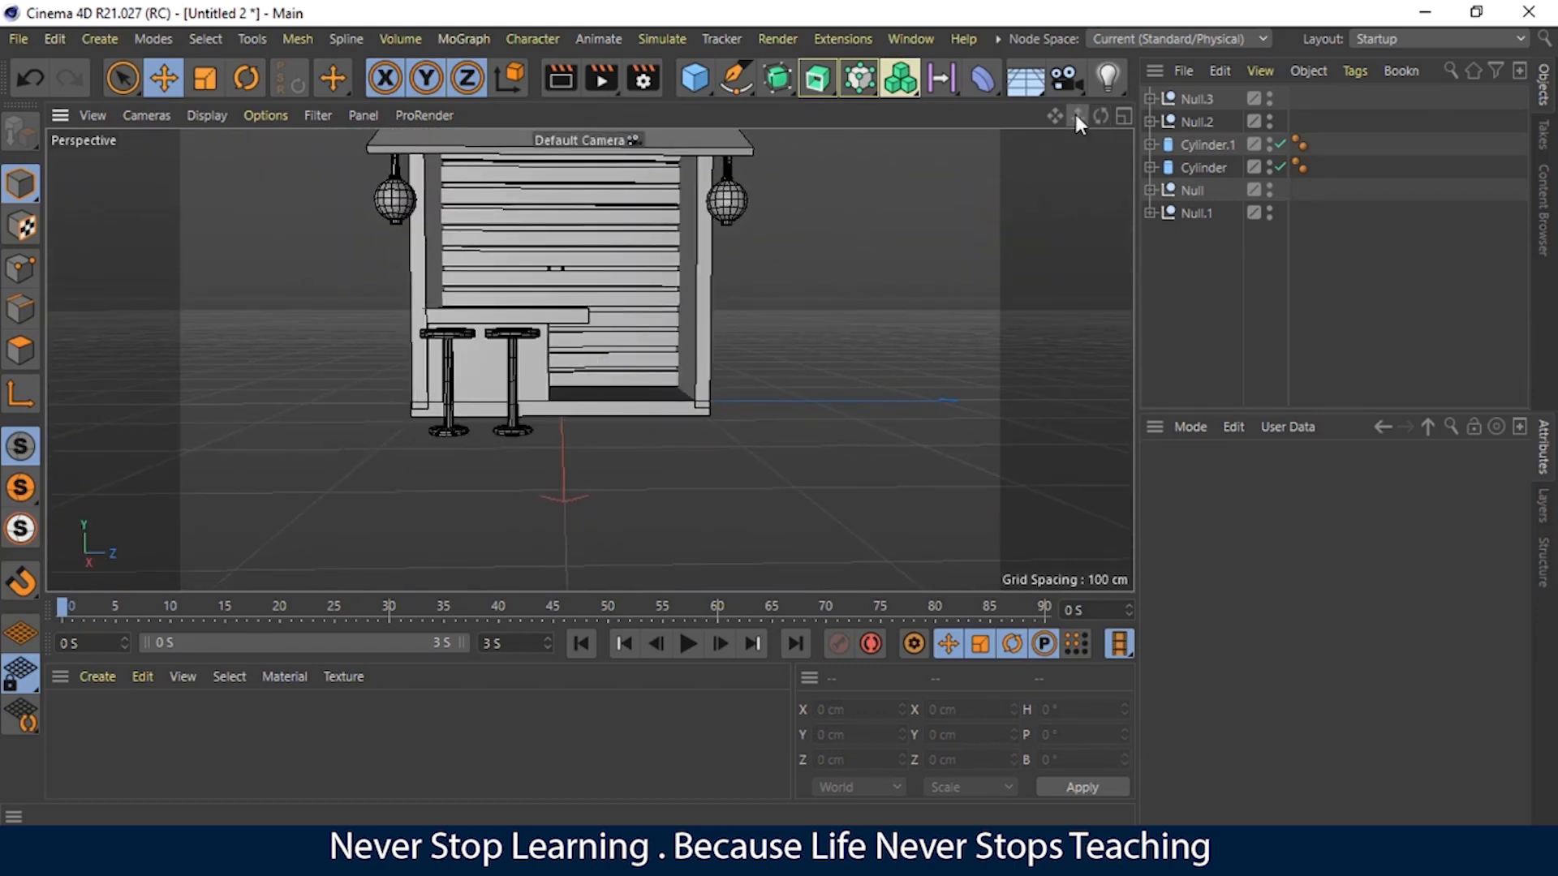